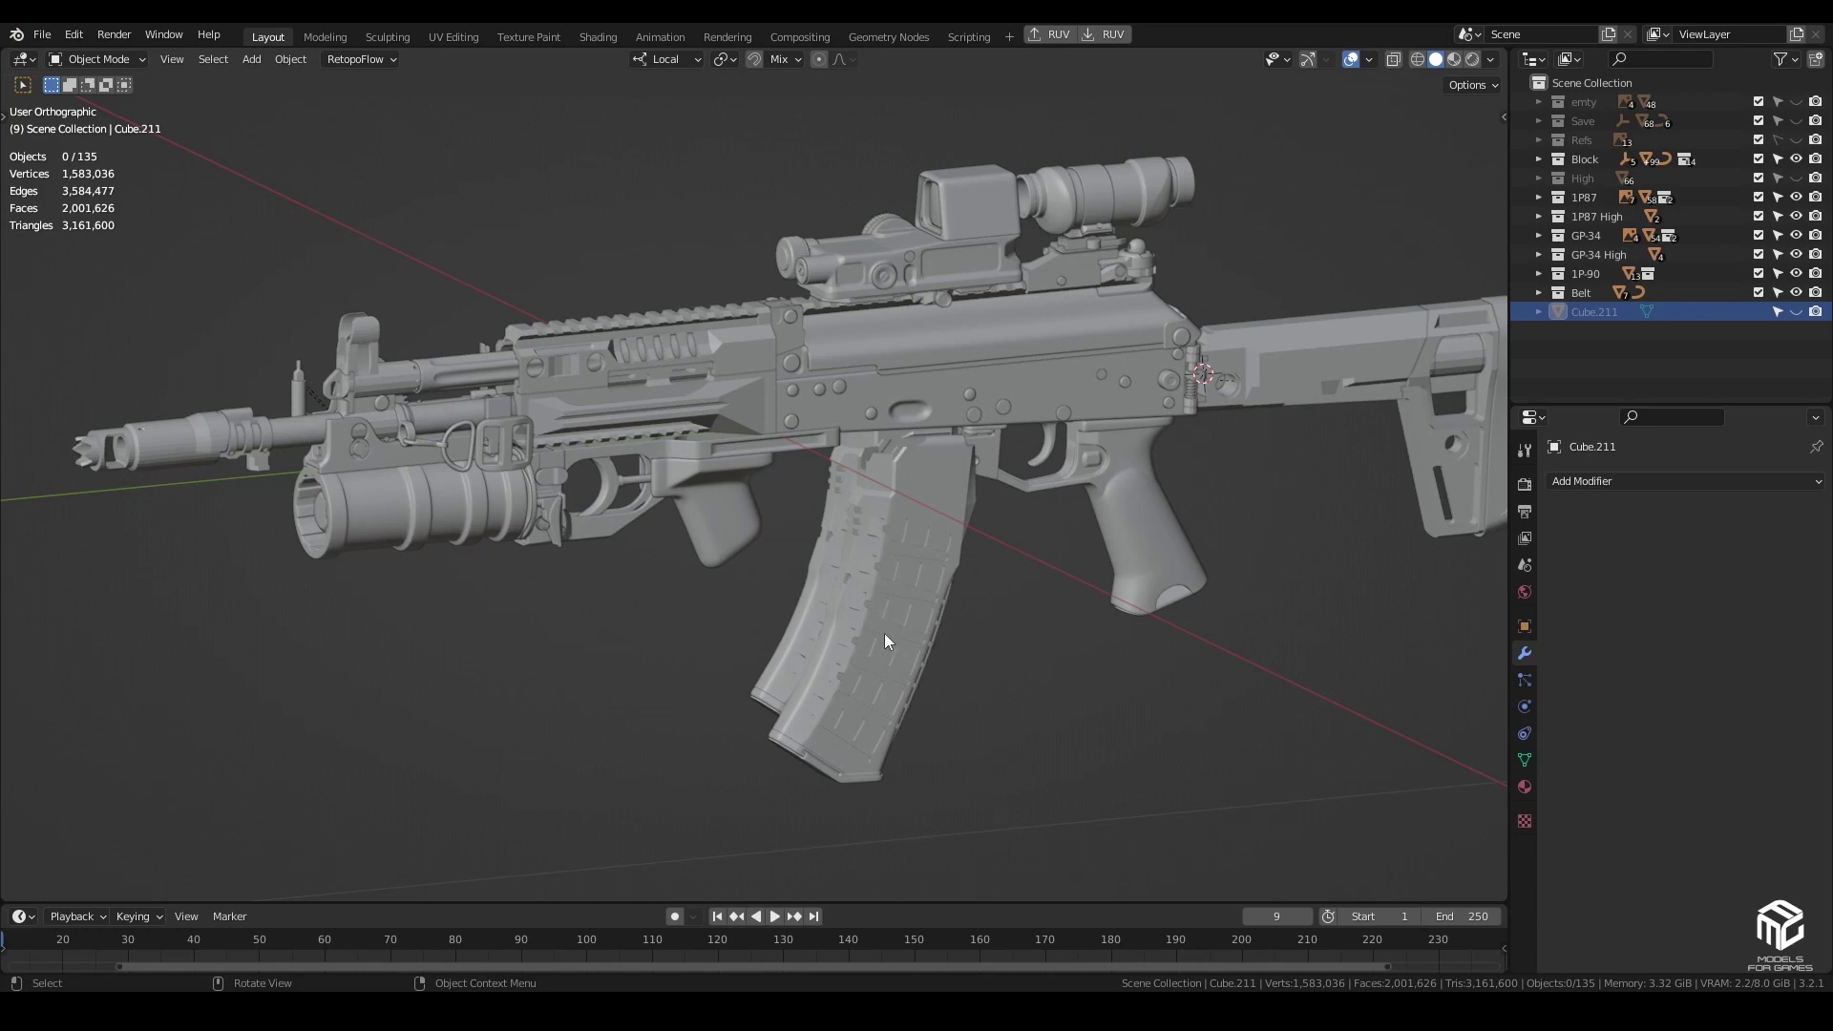
- Orbit around the rifle and snap to a straight right-side view with numpad 3
mouse_move(902, 633)
middle_mouse_down()
mouse_move(901, 570)
mouse_move(890, 660)
middle_mouse_up()
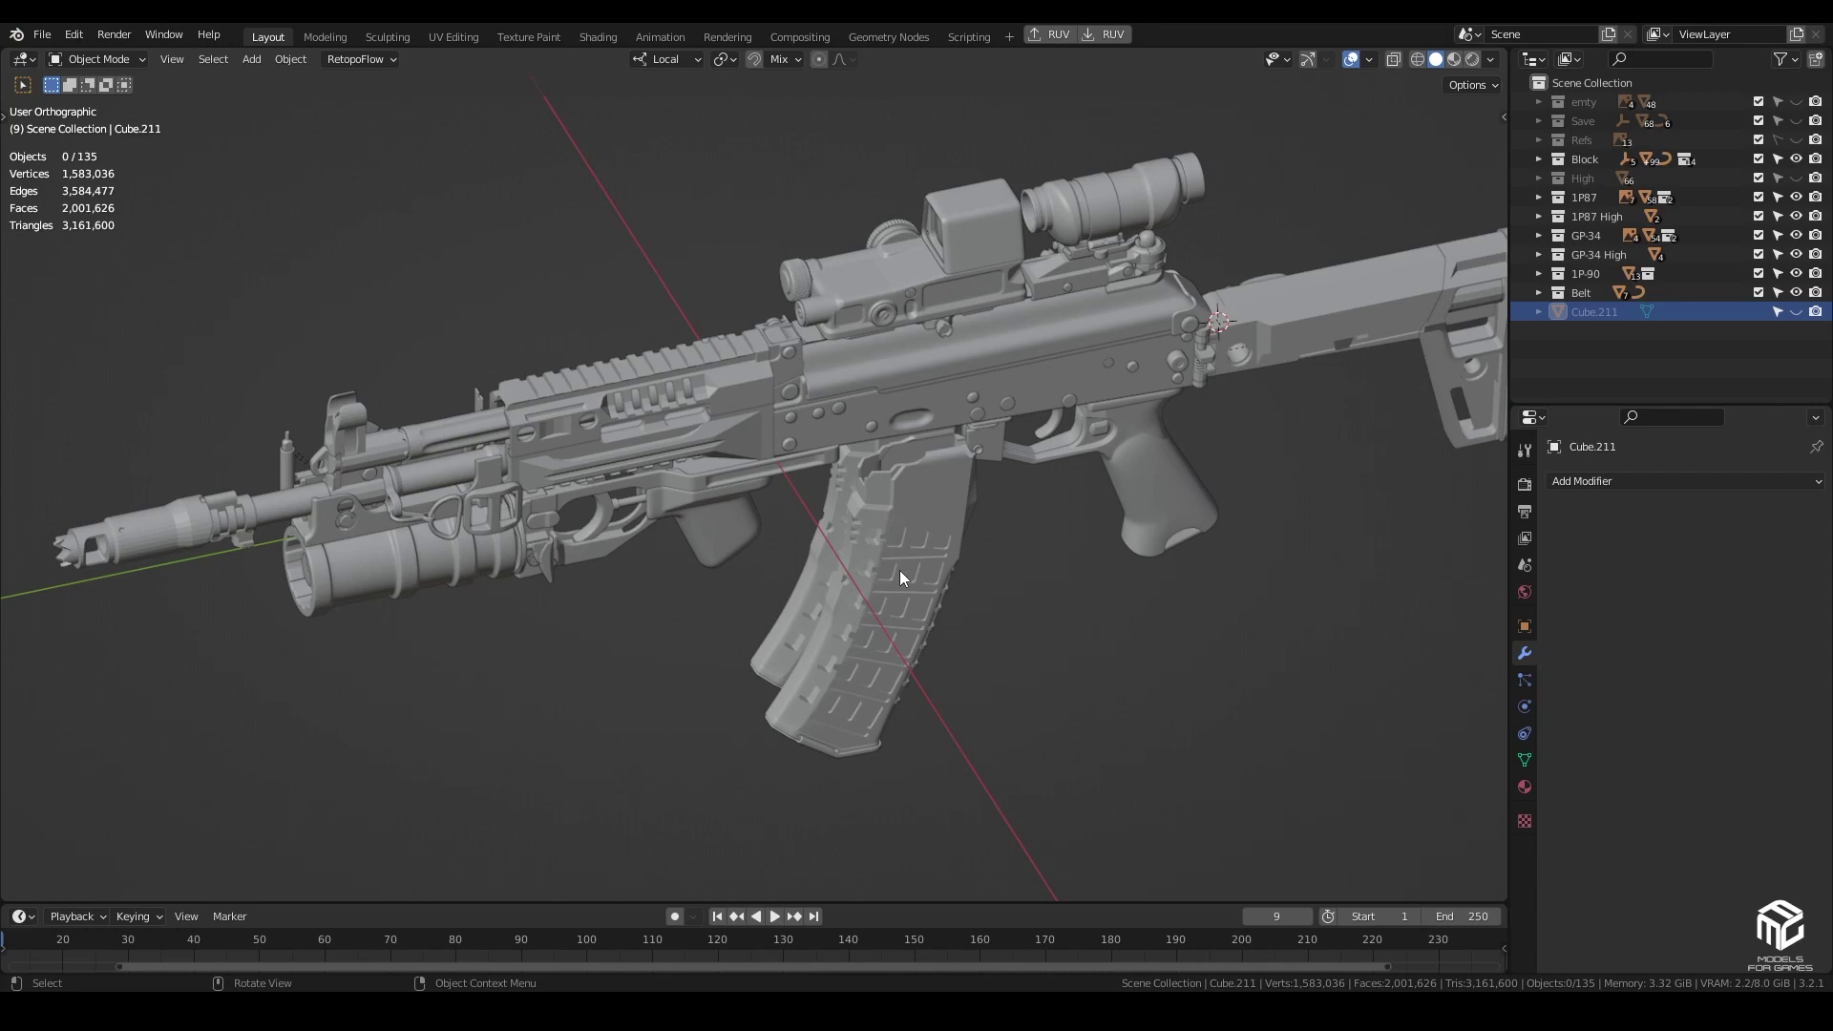
scroll(900, 570, "down", 3)
middle_click_drag(900, 570, 886, 569)
scroll(828, 506, "up", 2)
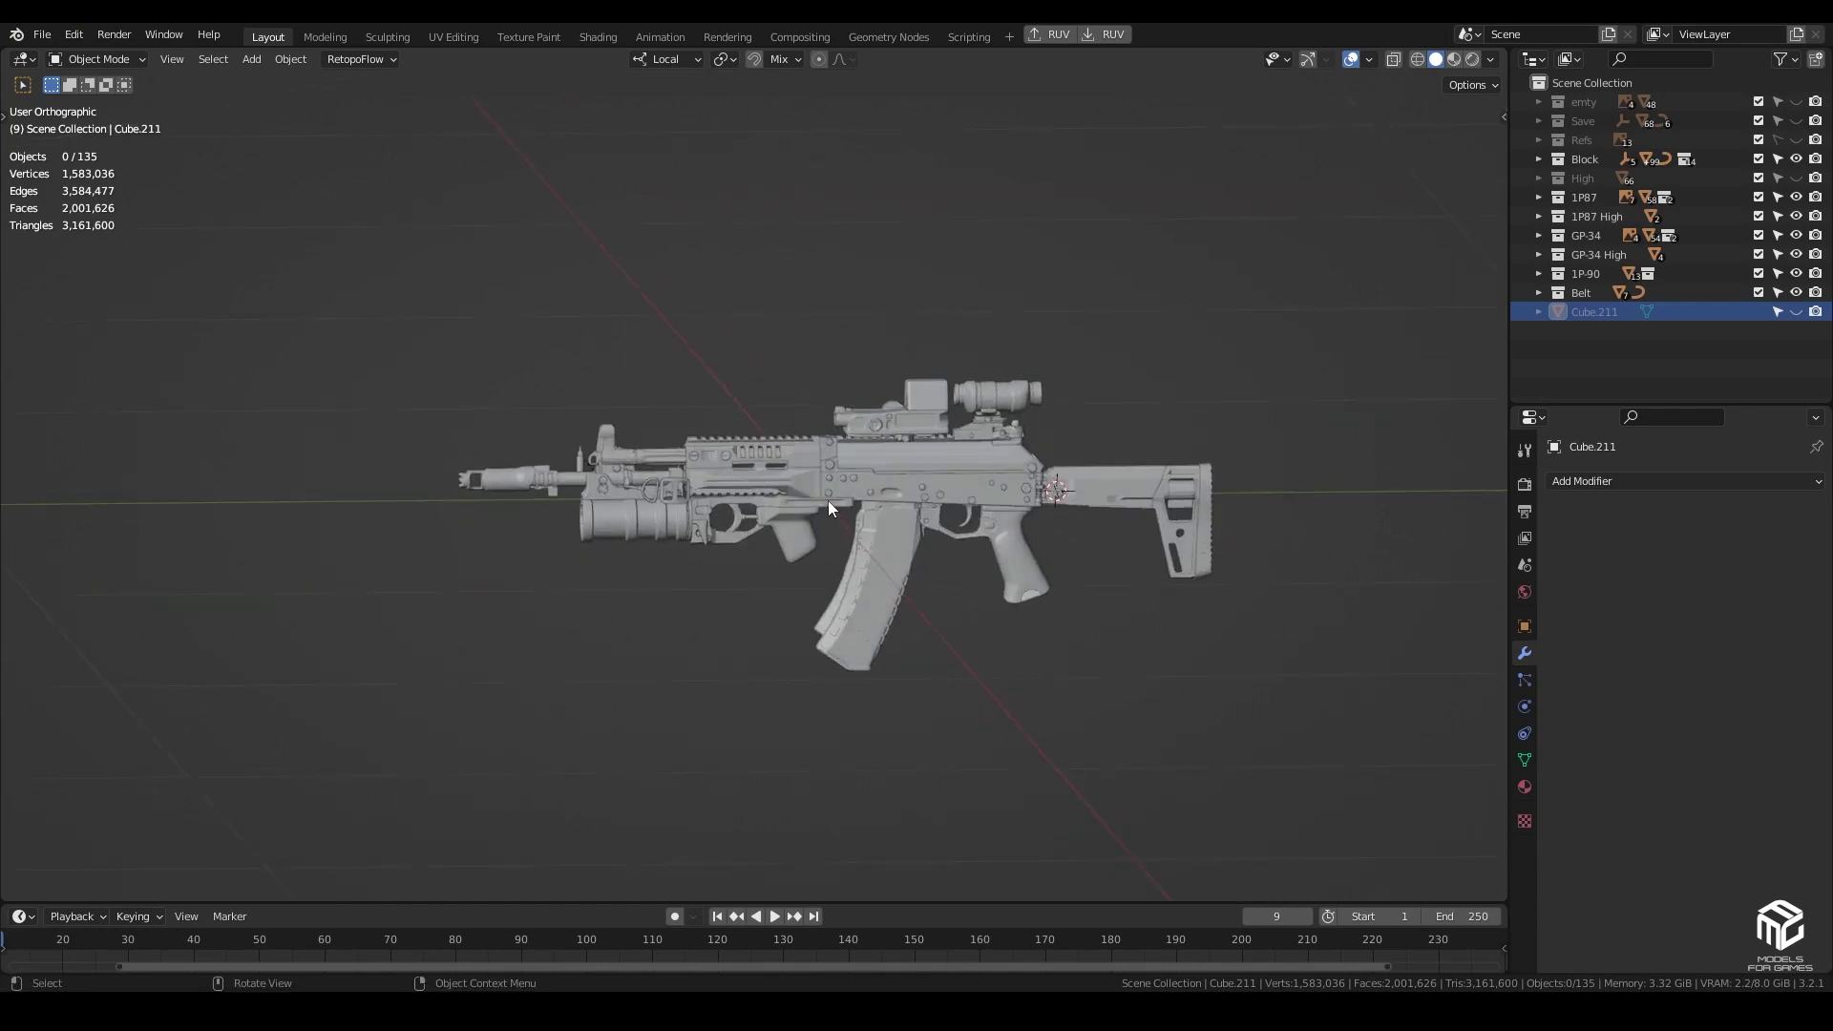
key("KP_3")
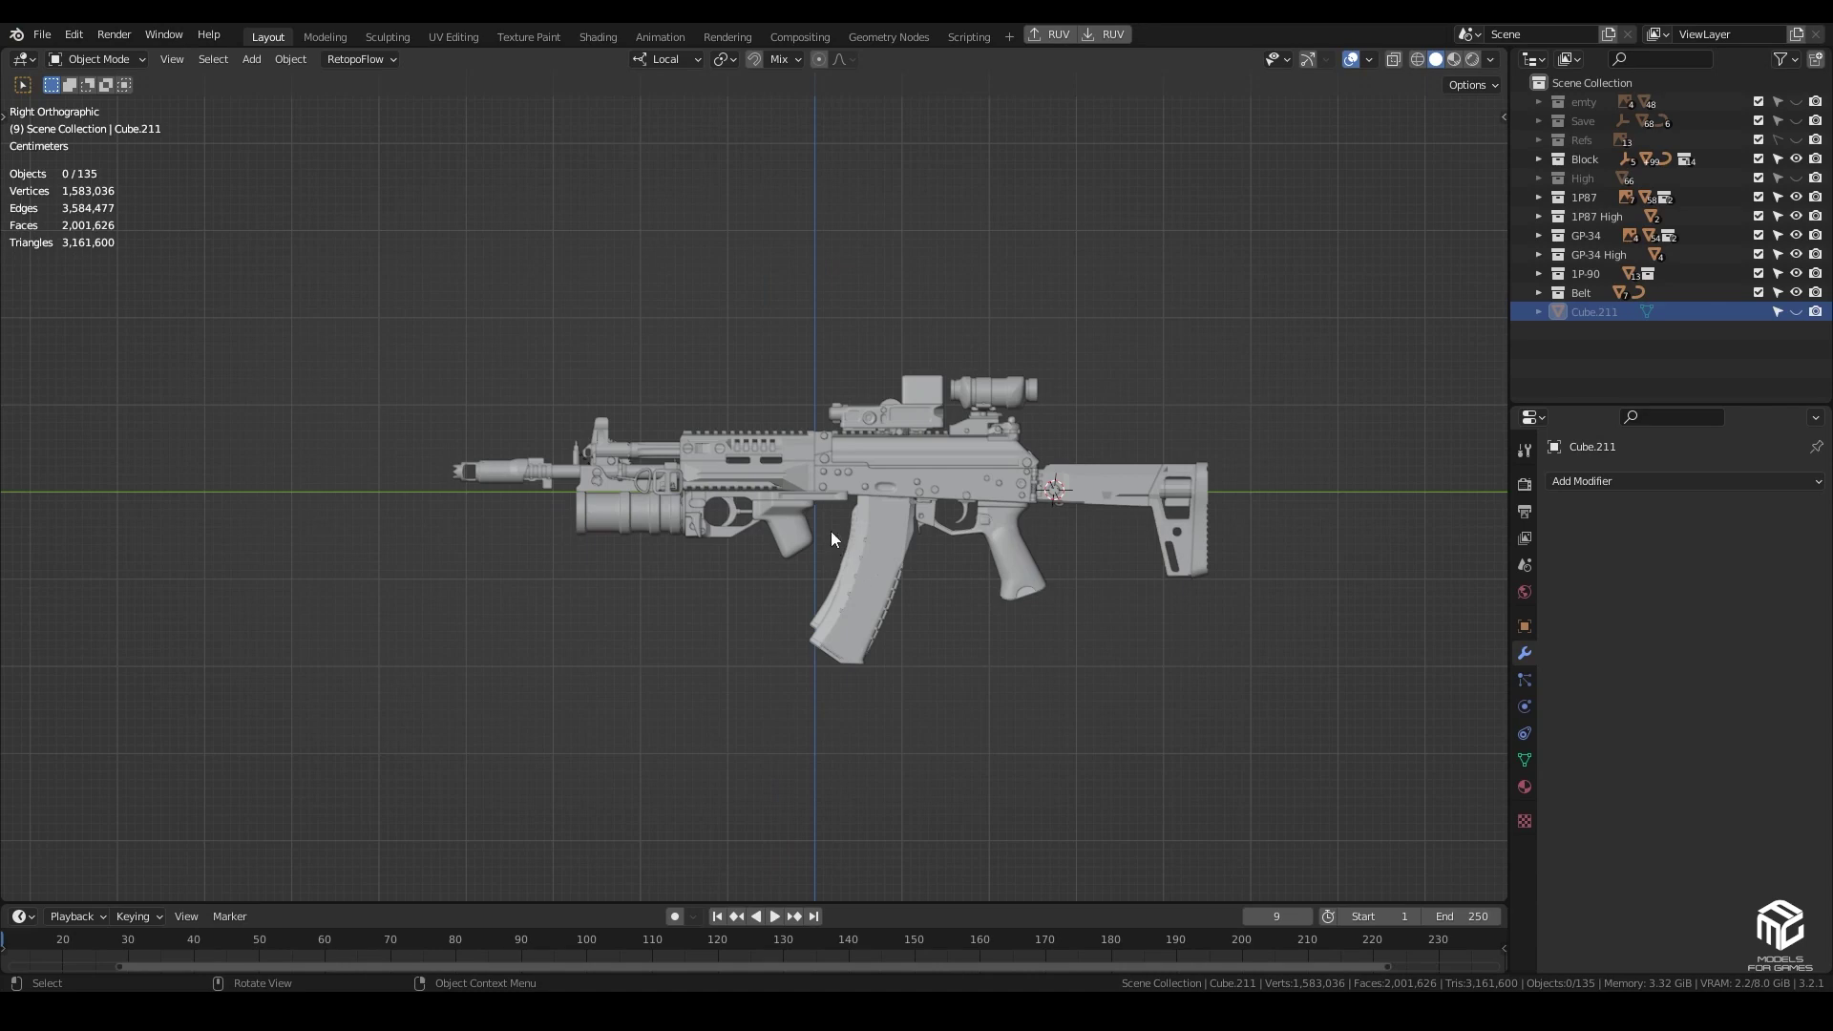
- Check the rifle in wireframe, return to solid shading, and select the magazine
key("z")
left_click(489, 480)
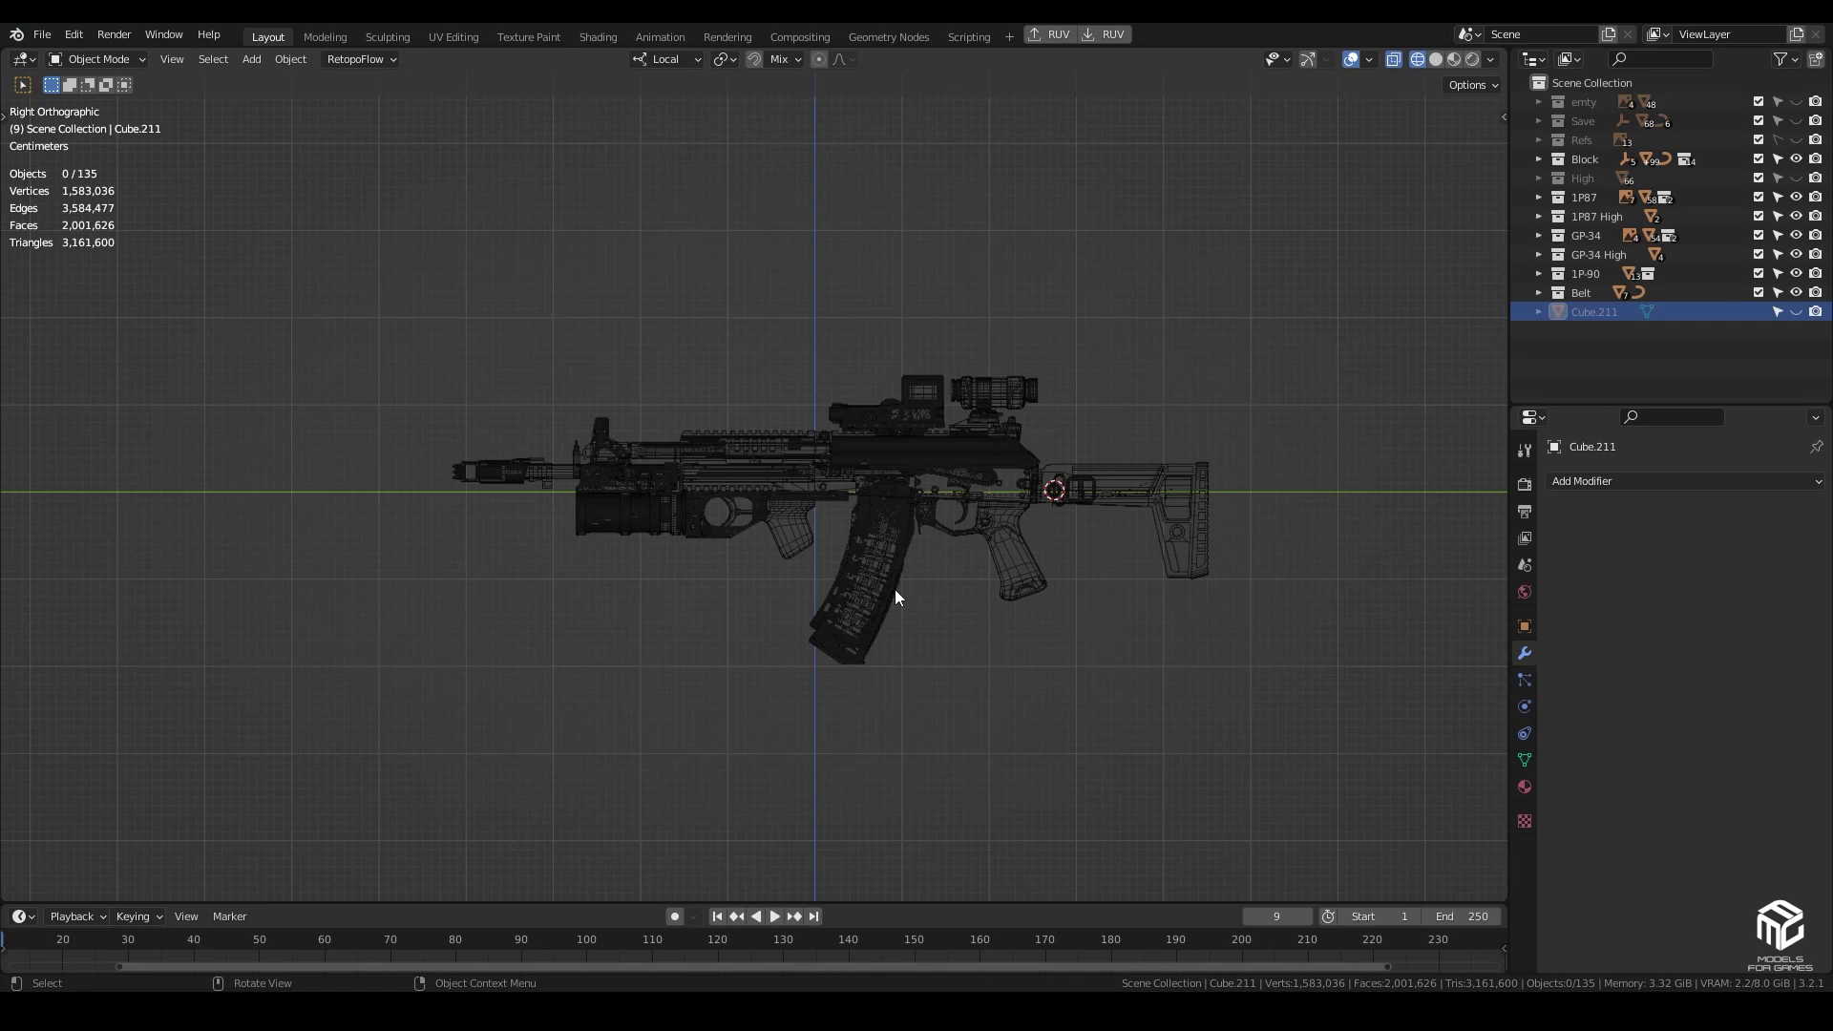
key("z")
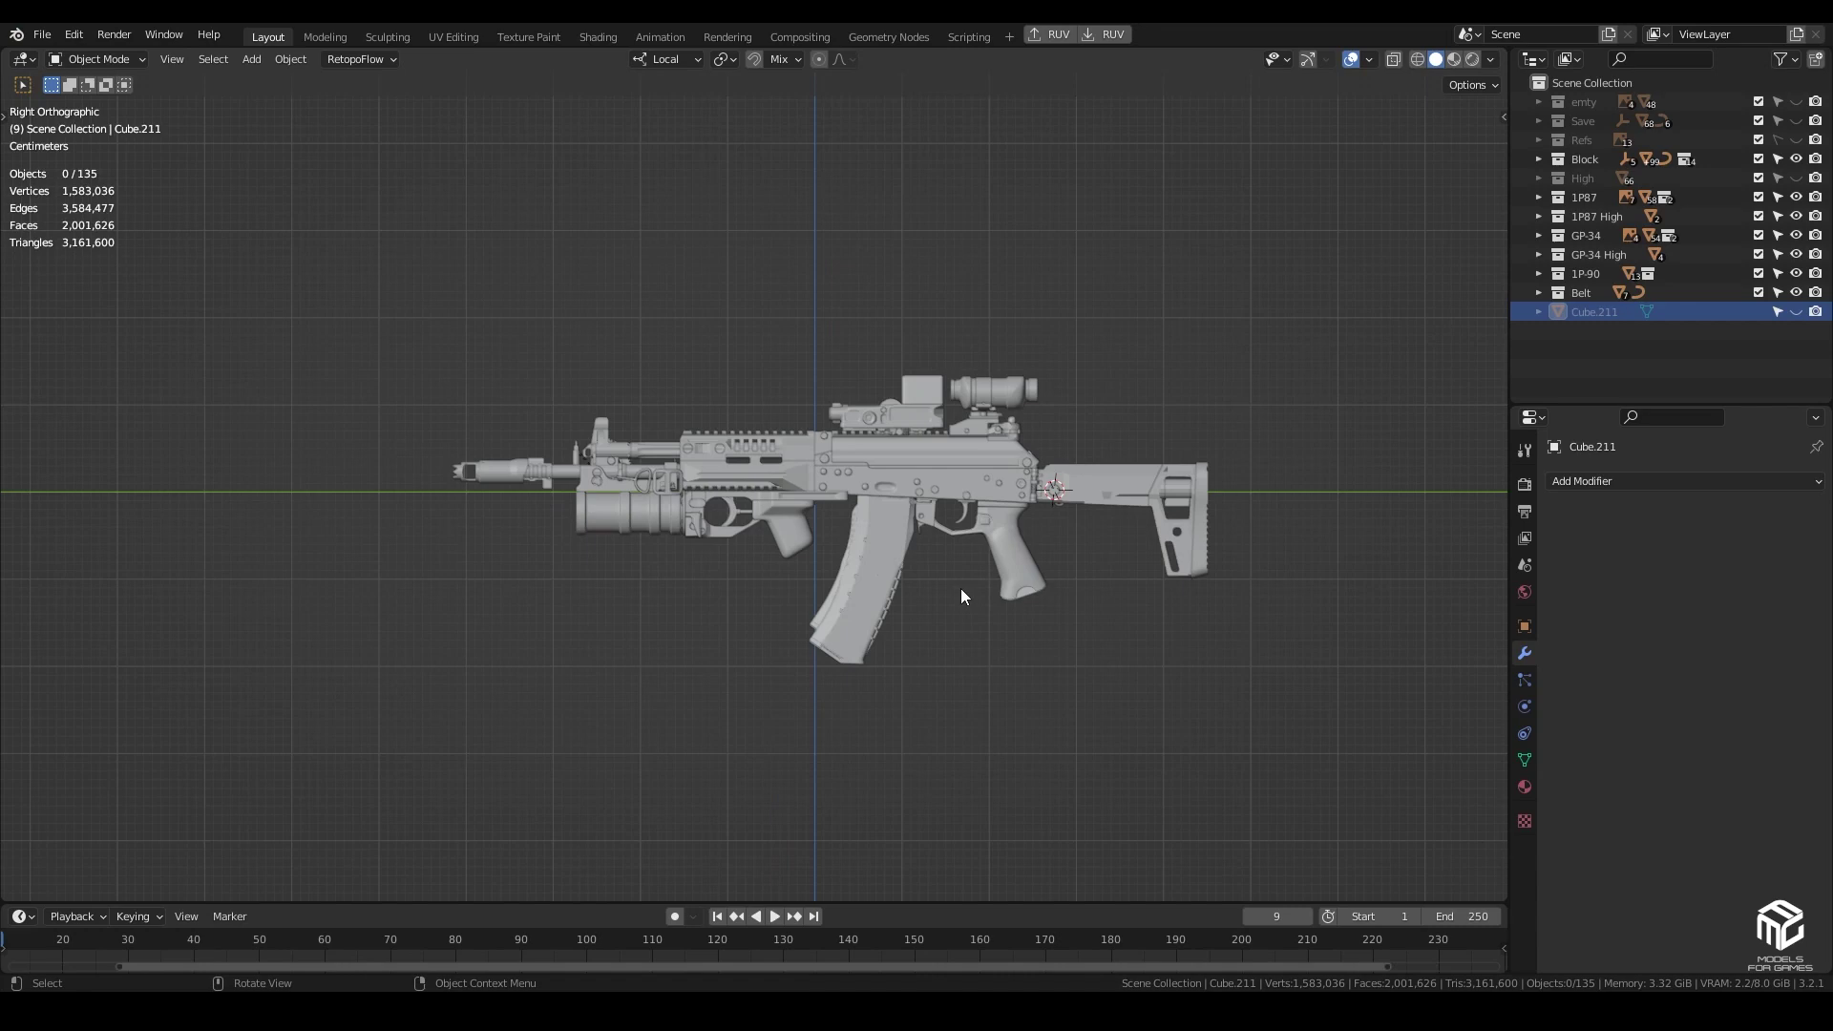
left_click(888, 575)
middle_click_drag(888, 575, 913, 613)
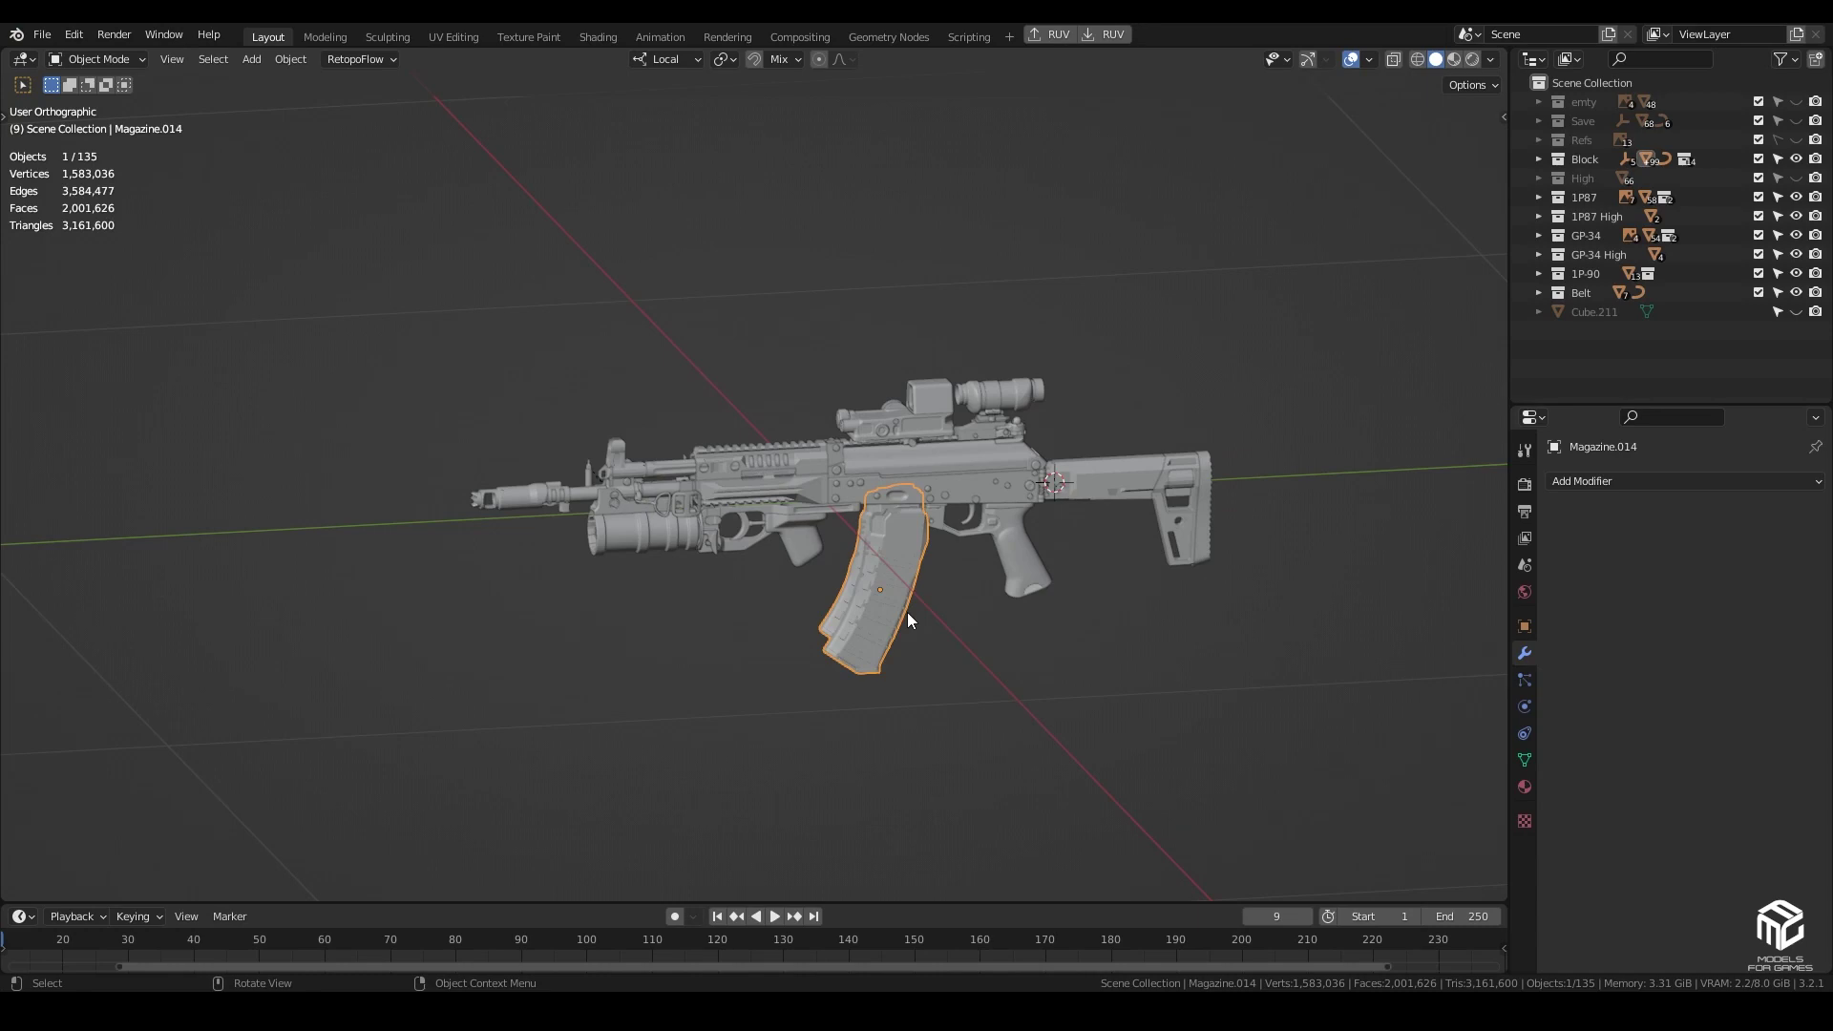
scroll(908, 616, "down", 1)
mouse_move(936, 576)
middle_mouse_down()
mouse_move(873, 627)
mouse_move(872, 605)
middle_mouse_up()
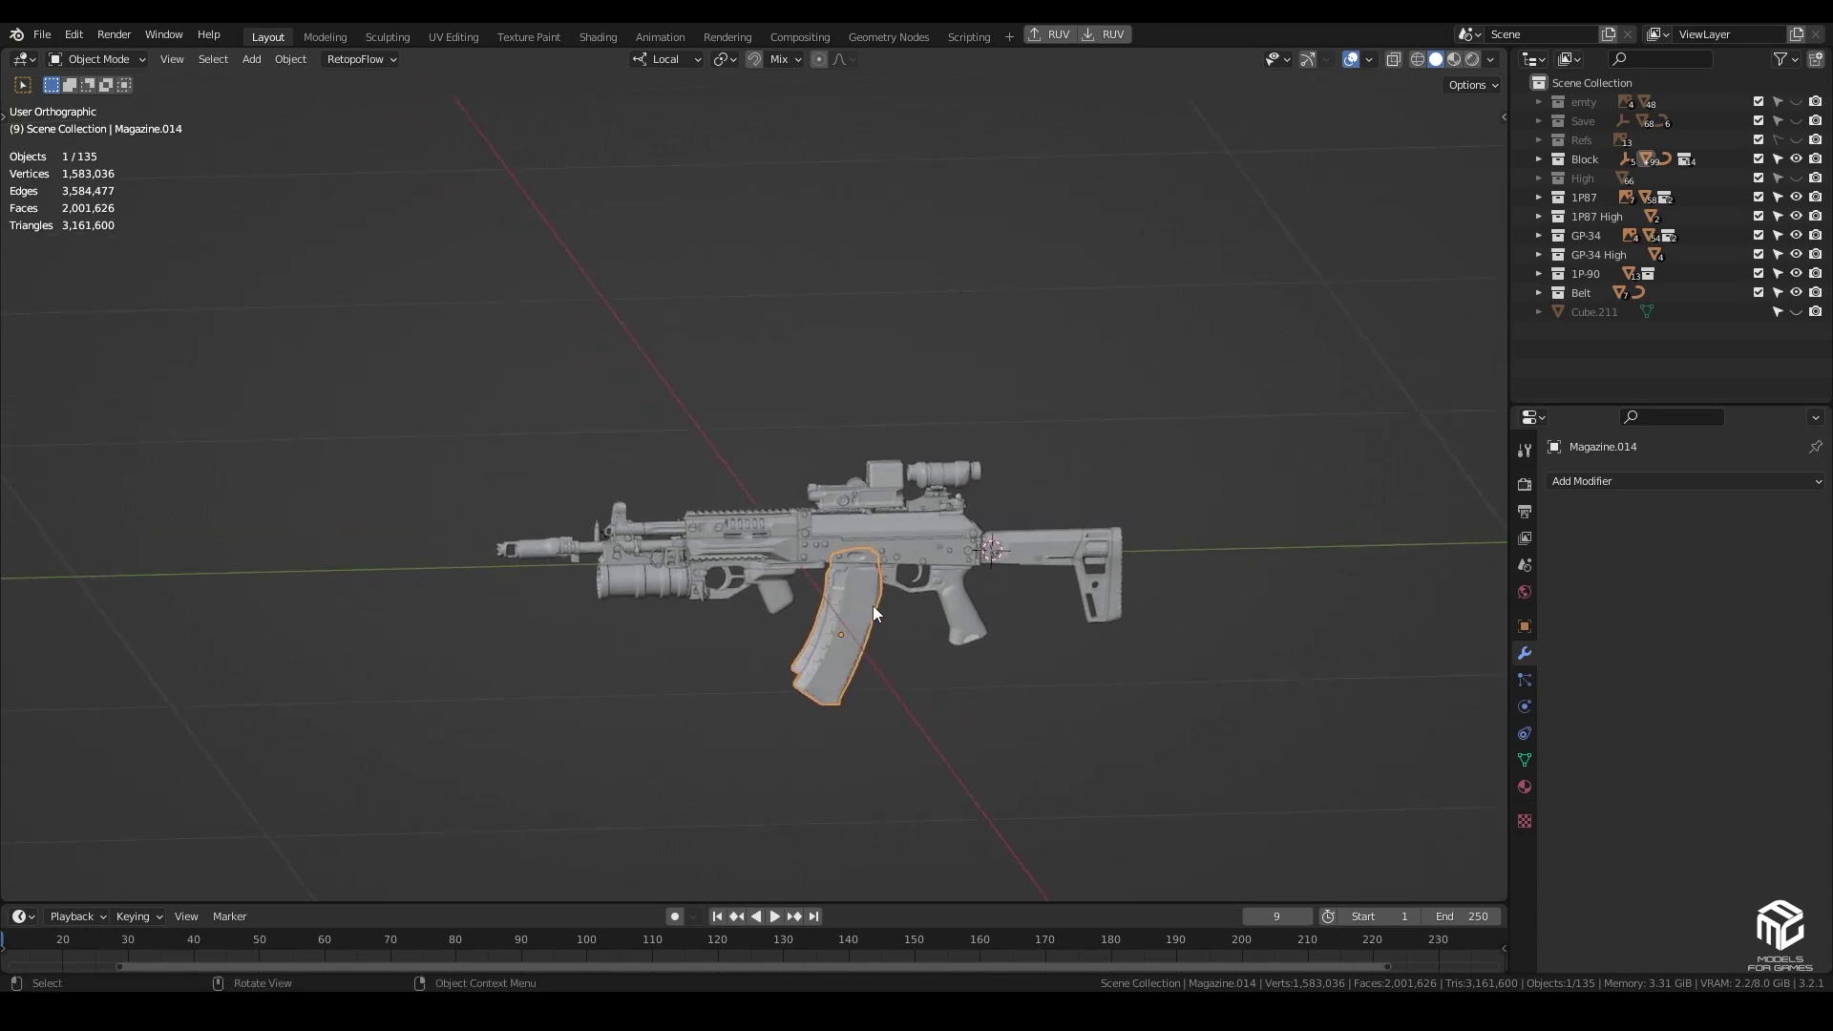
key("KP_3")
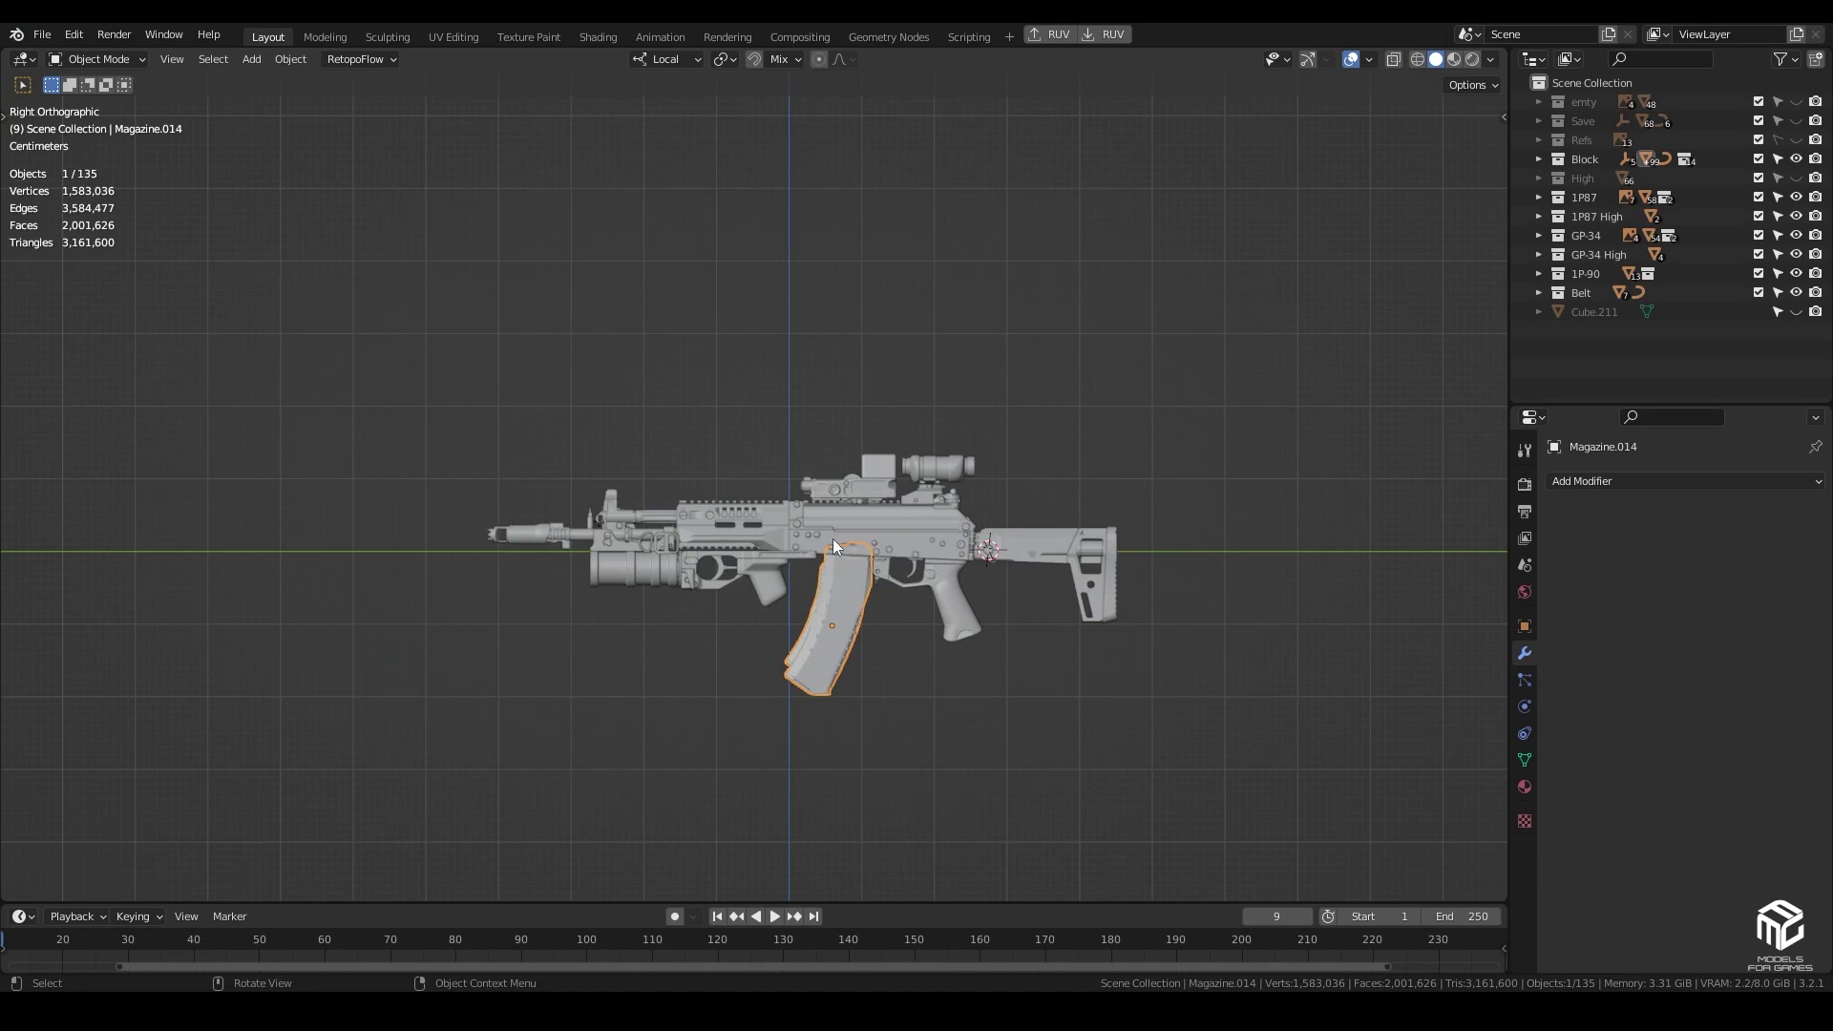
mouse_move(810, 552)
middle_mouse_down()
mouse_move(805, 617)
mouse_move(841, 650)
mouse_move(885, 598)
mouse_move(907, 598)
middle_mouse_up()
scroll(840, 650, "up", 3)
scroll(844, 637, "up", 2)
scroll(899, 599, "up", 2)
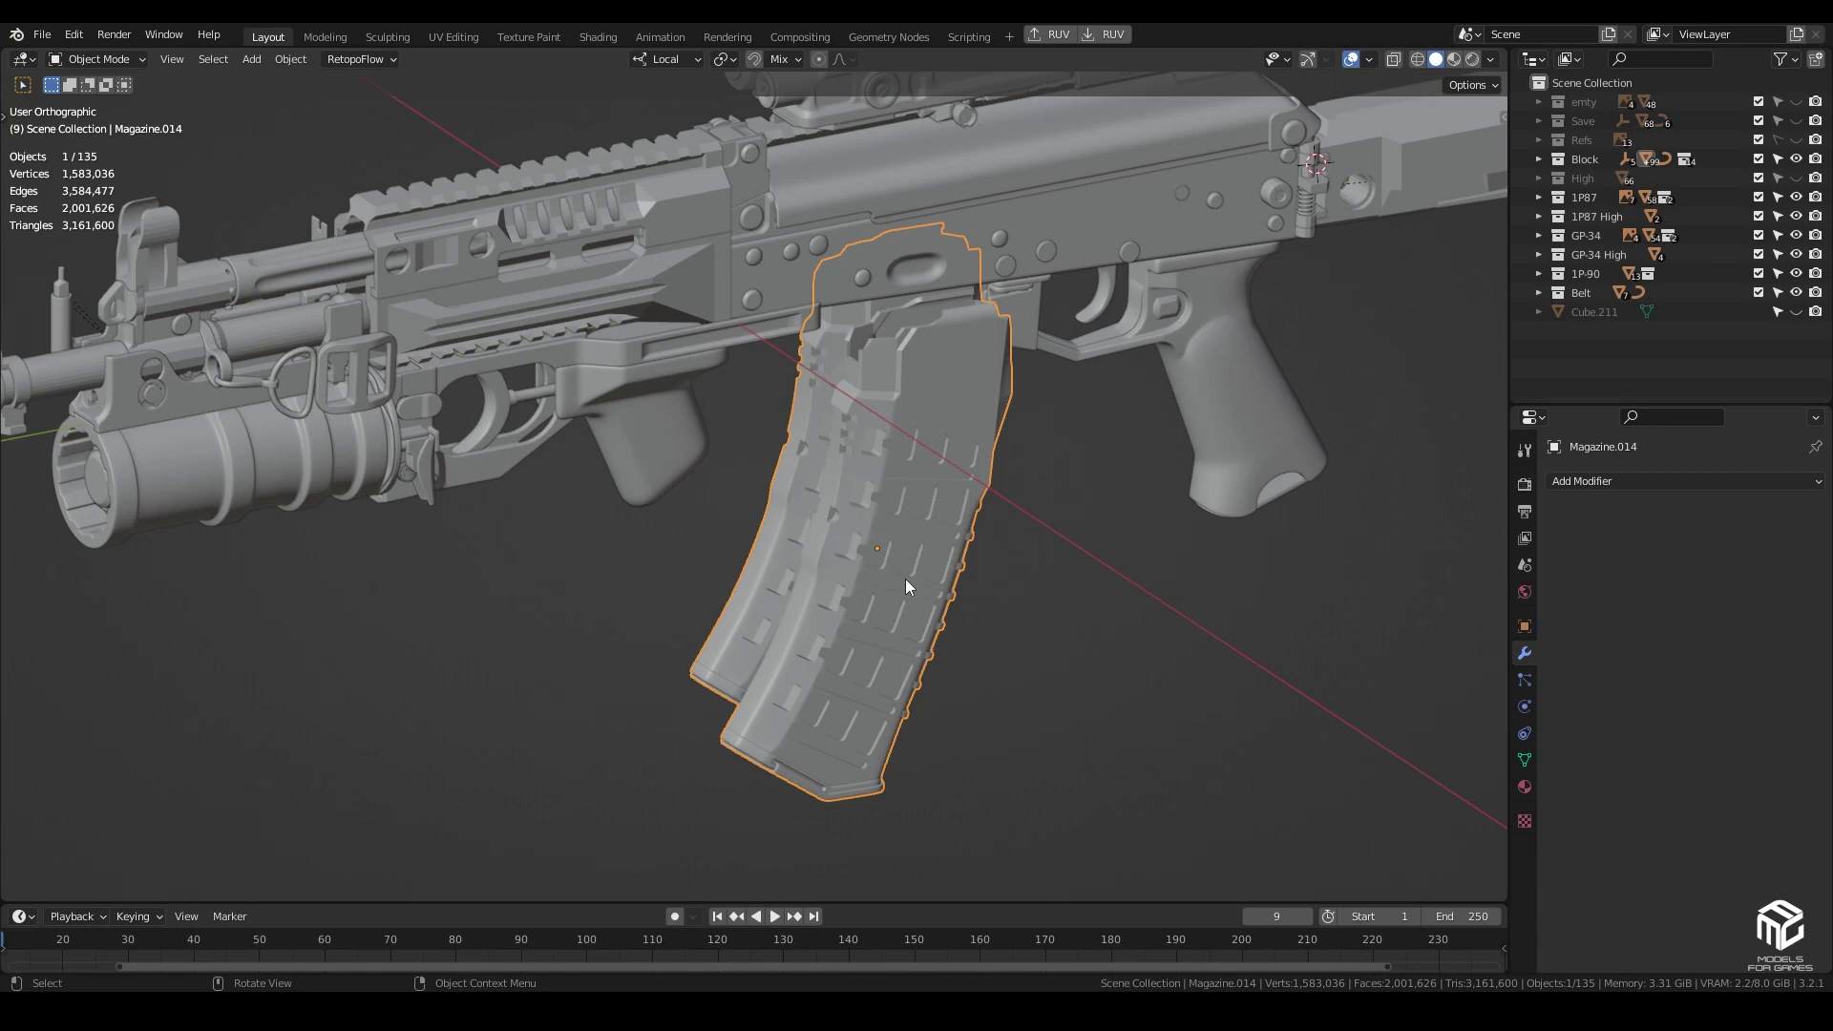
scroll(902, 586, "down", 2)
scroll(903, 586, "down", 4)
middle_click_drag(903, 586, 878, 669)
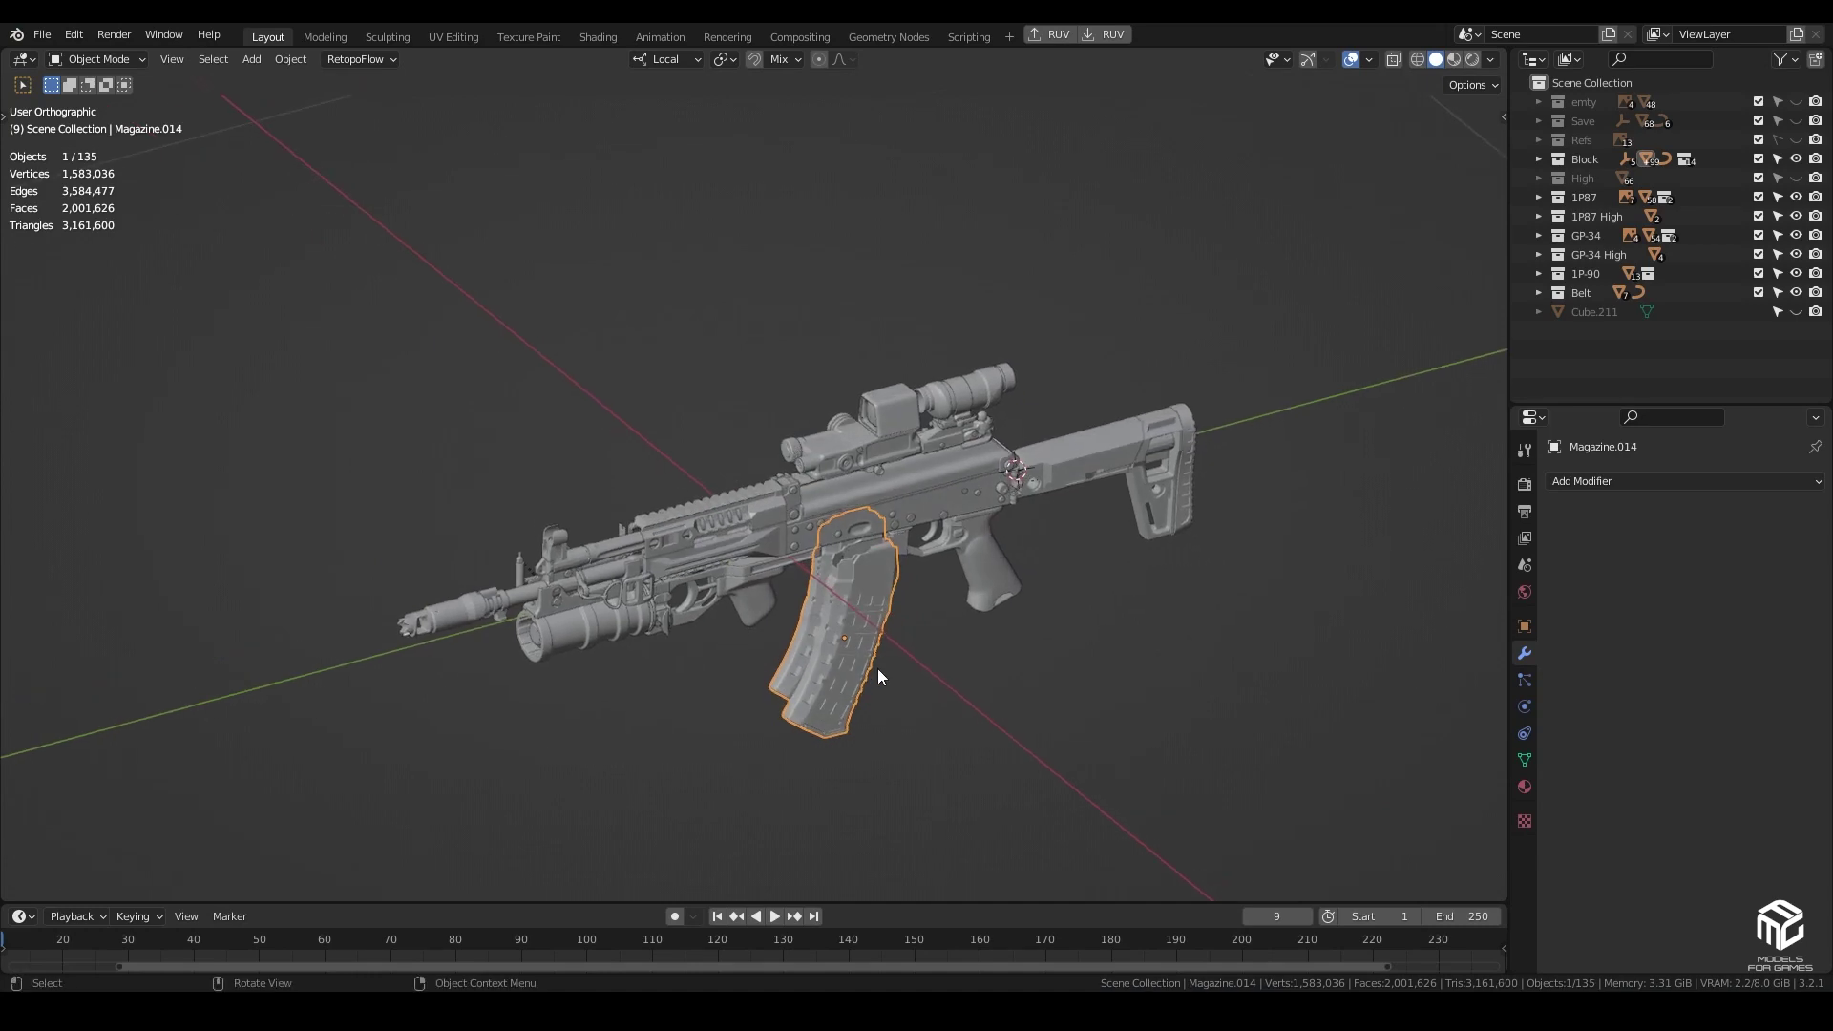
scroll(800, 689, "up", 2)
scroll(806, 690, "up", 3)
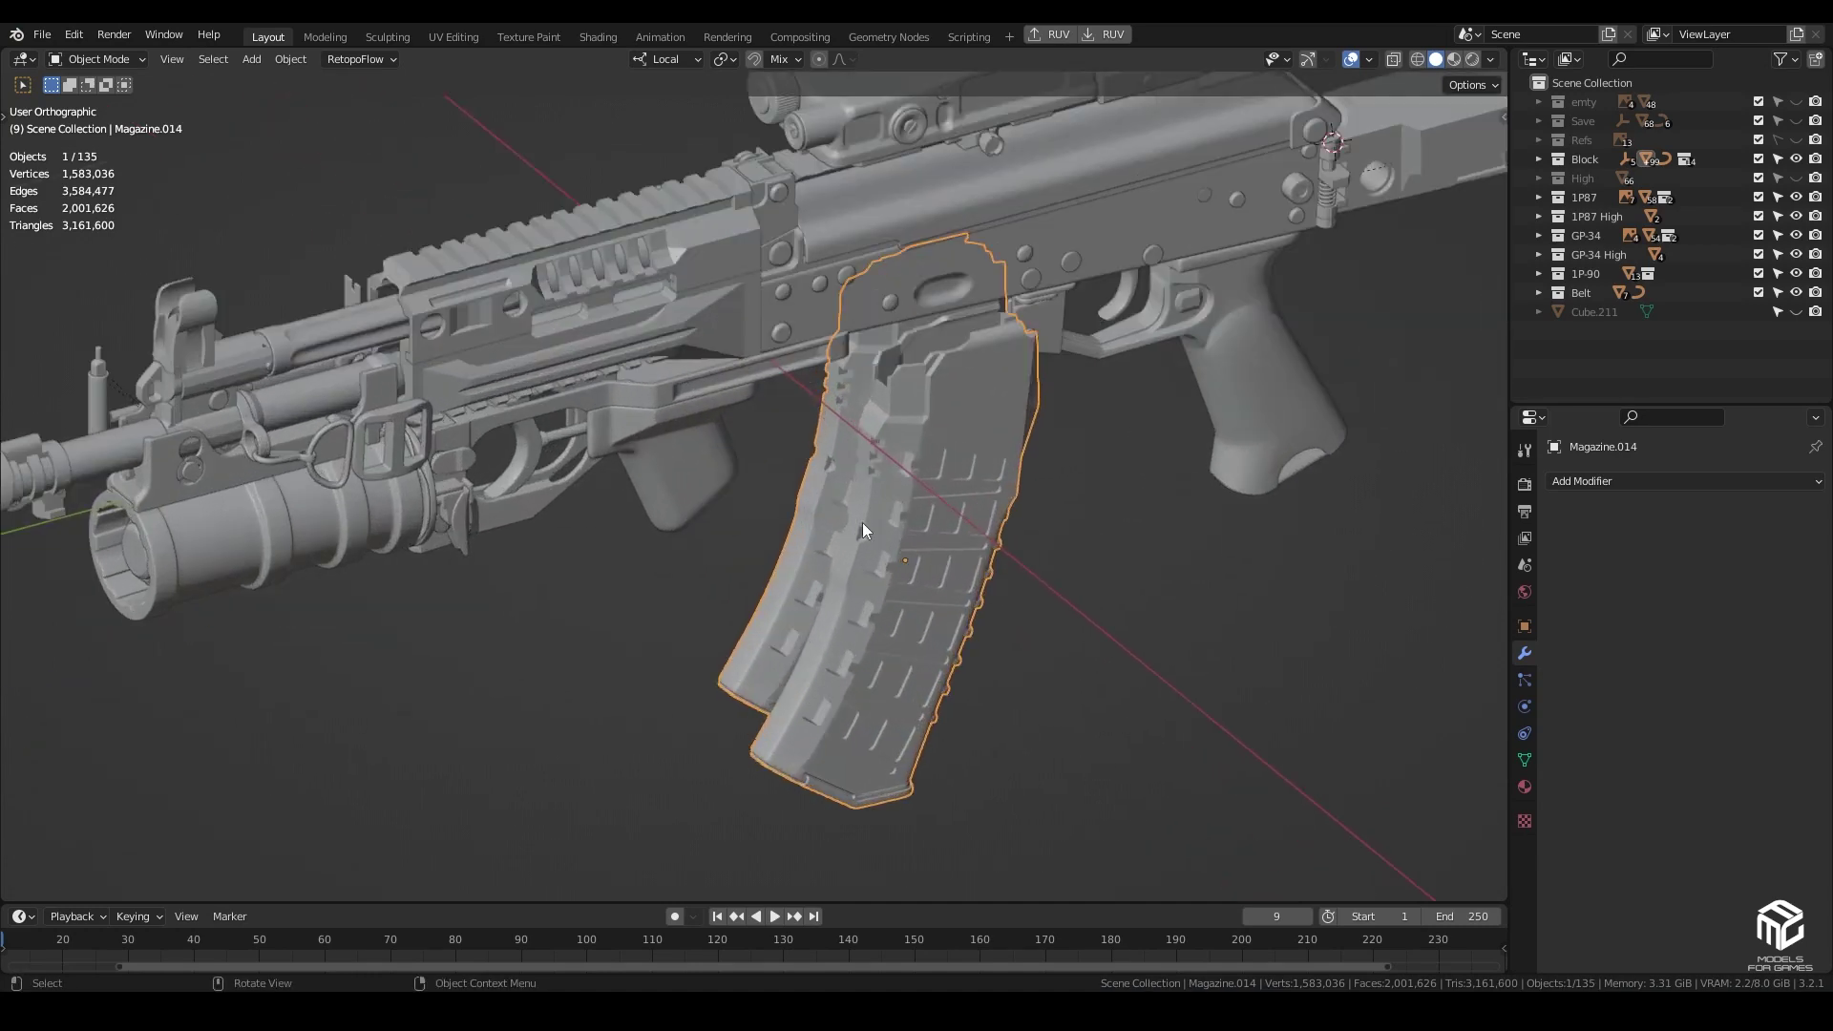
- Unhide and select Cube.211 in the Outliner, then orbit around it for inspection
left_click(1796, 311)
left_click(918, 518)
middle_click_drag(918, 517, 1021, 443)
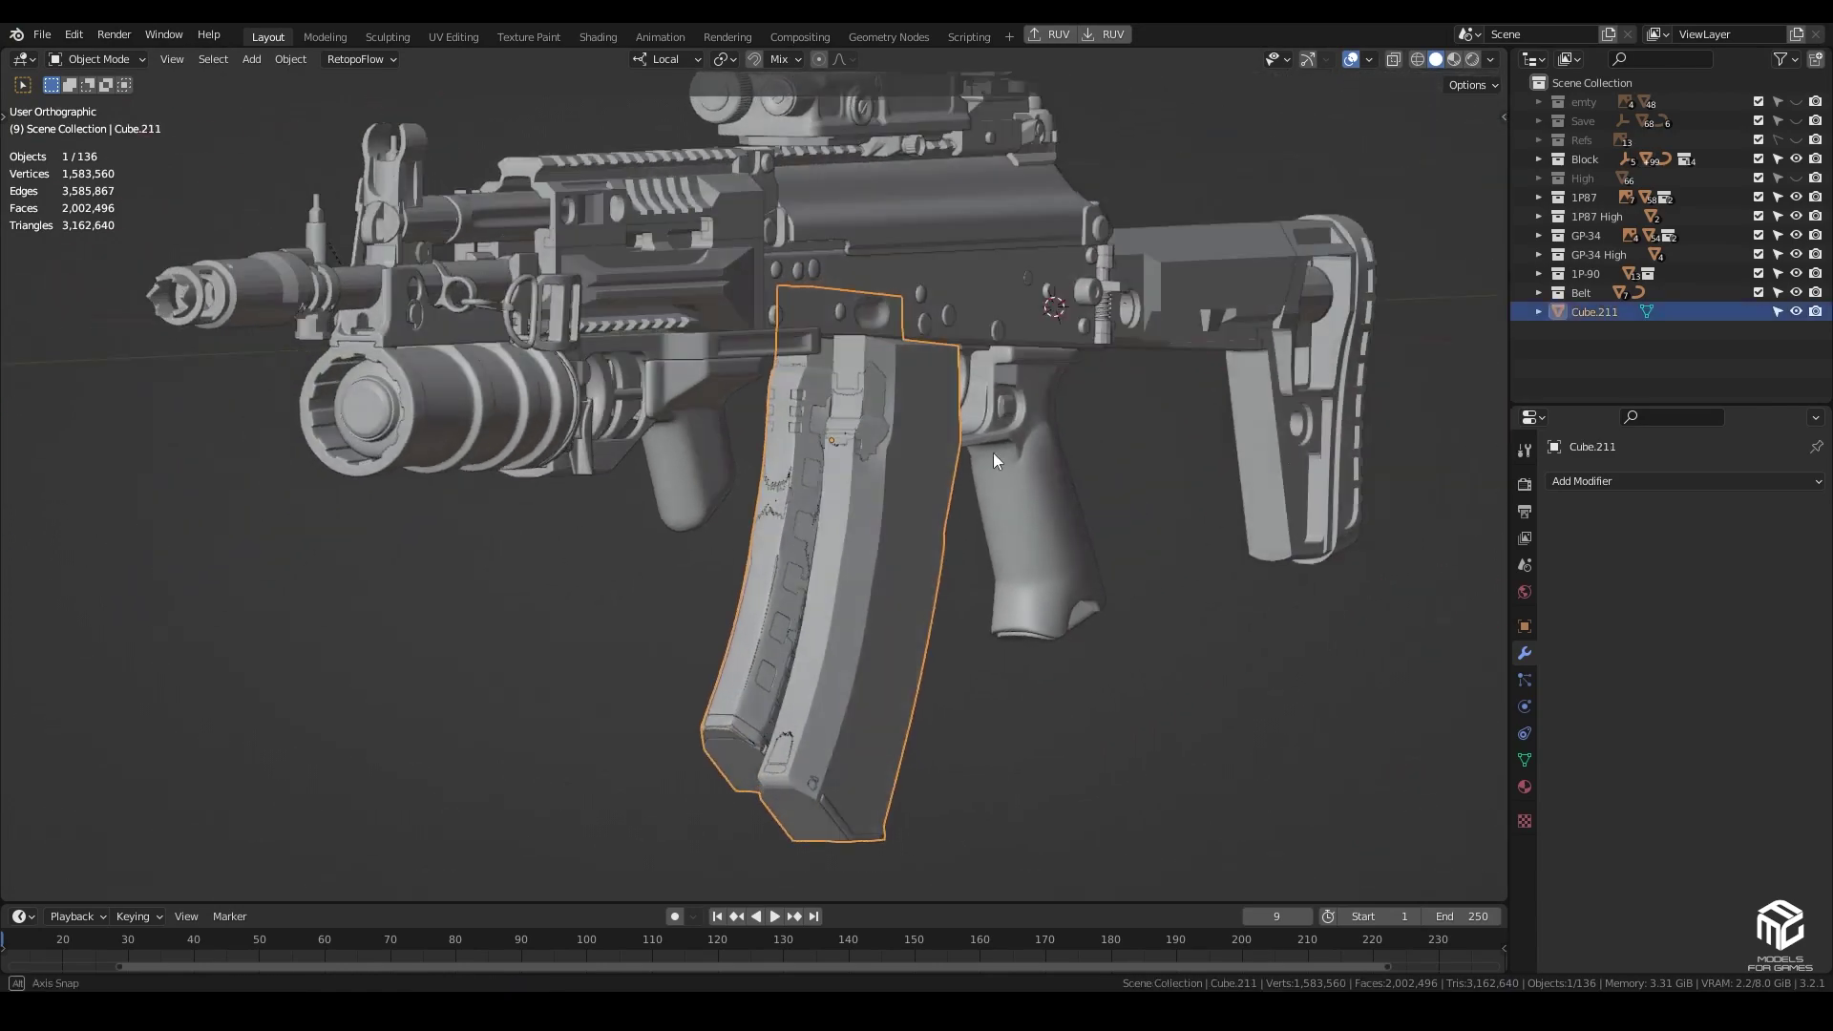
mouse_move(844, 438)
middle_mouse_down()
mouse_move(981, 680)
mouse_move(920, 661)
middle_mouse_up()
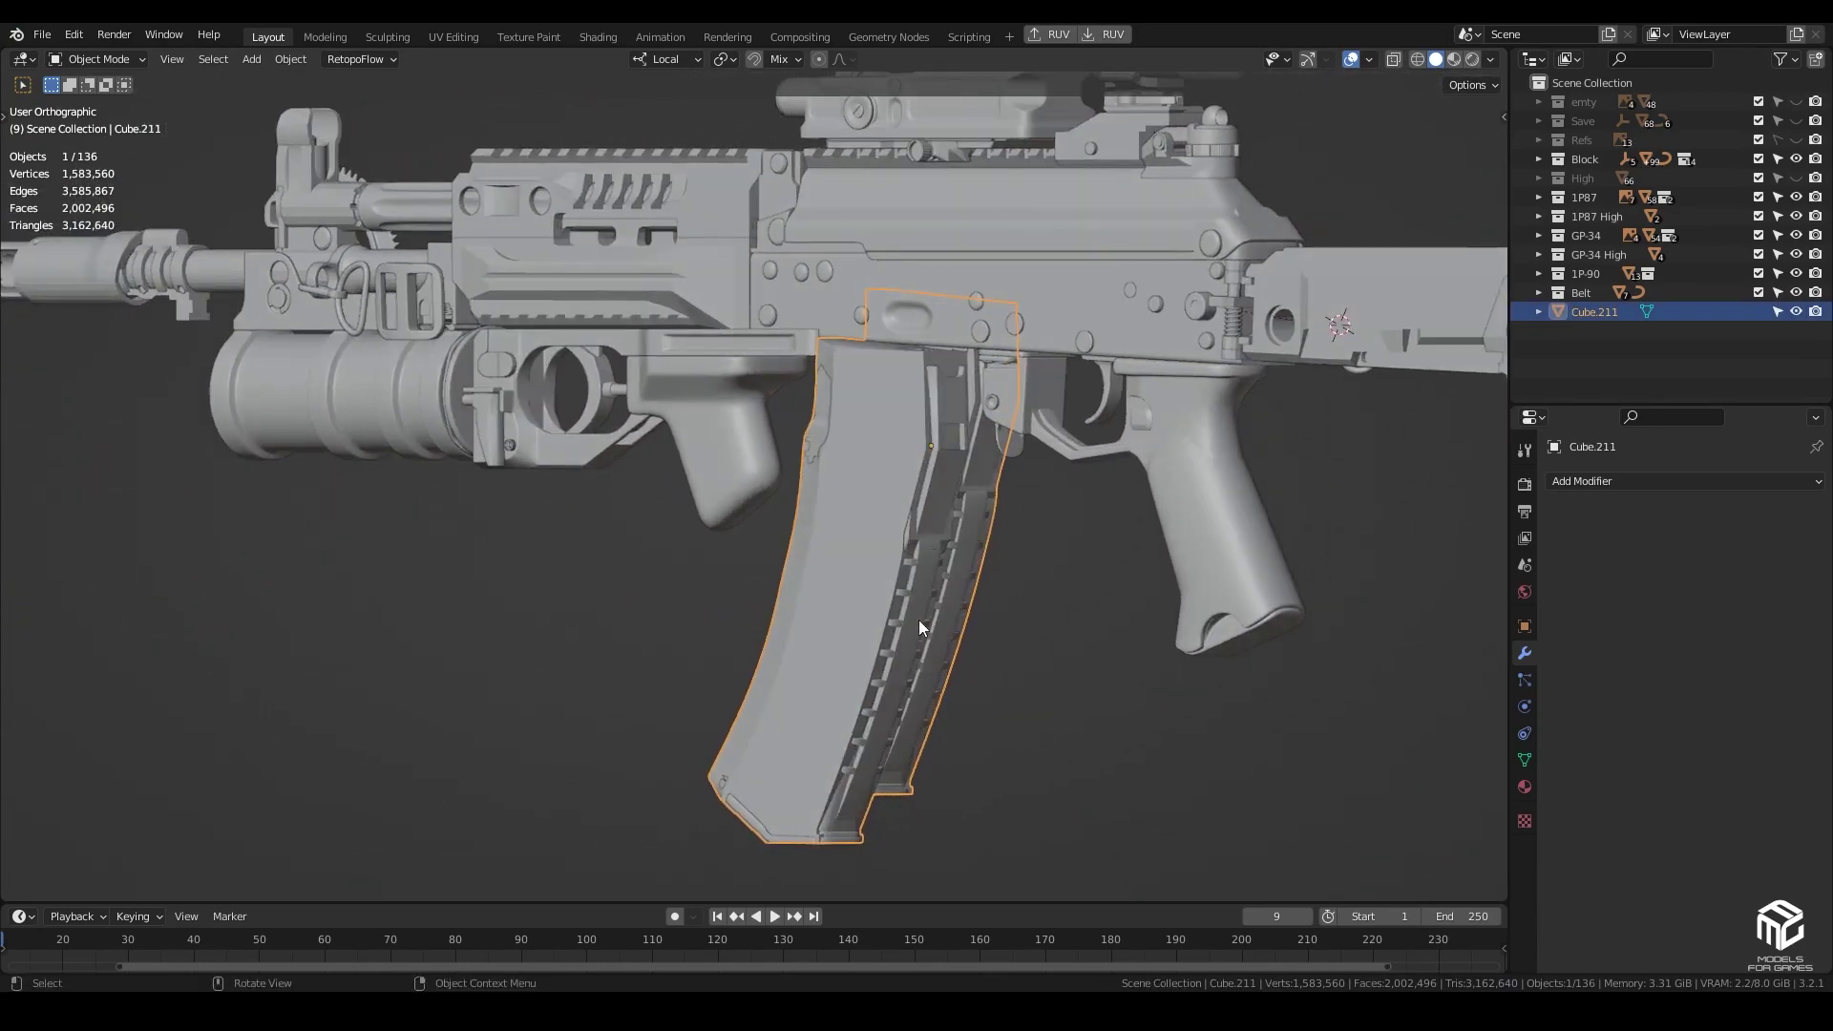
mouse_move(846, 612)
middle_mouse_down()
mouse_move(947, 638)
mouse_move(884, 632)
mouse_move(913, 637)
mouse_move(915, 665)
middle_mouse_up()
scroll(907, 586, "up", 2)
mouse_move(907, 586)
middle_mouse_down()
mouse_move(890, 615)
mouse_move(1017, 623)
mouse_move(1035, 529)
mouse_move(1012, 617)
middle_mouse_up()
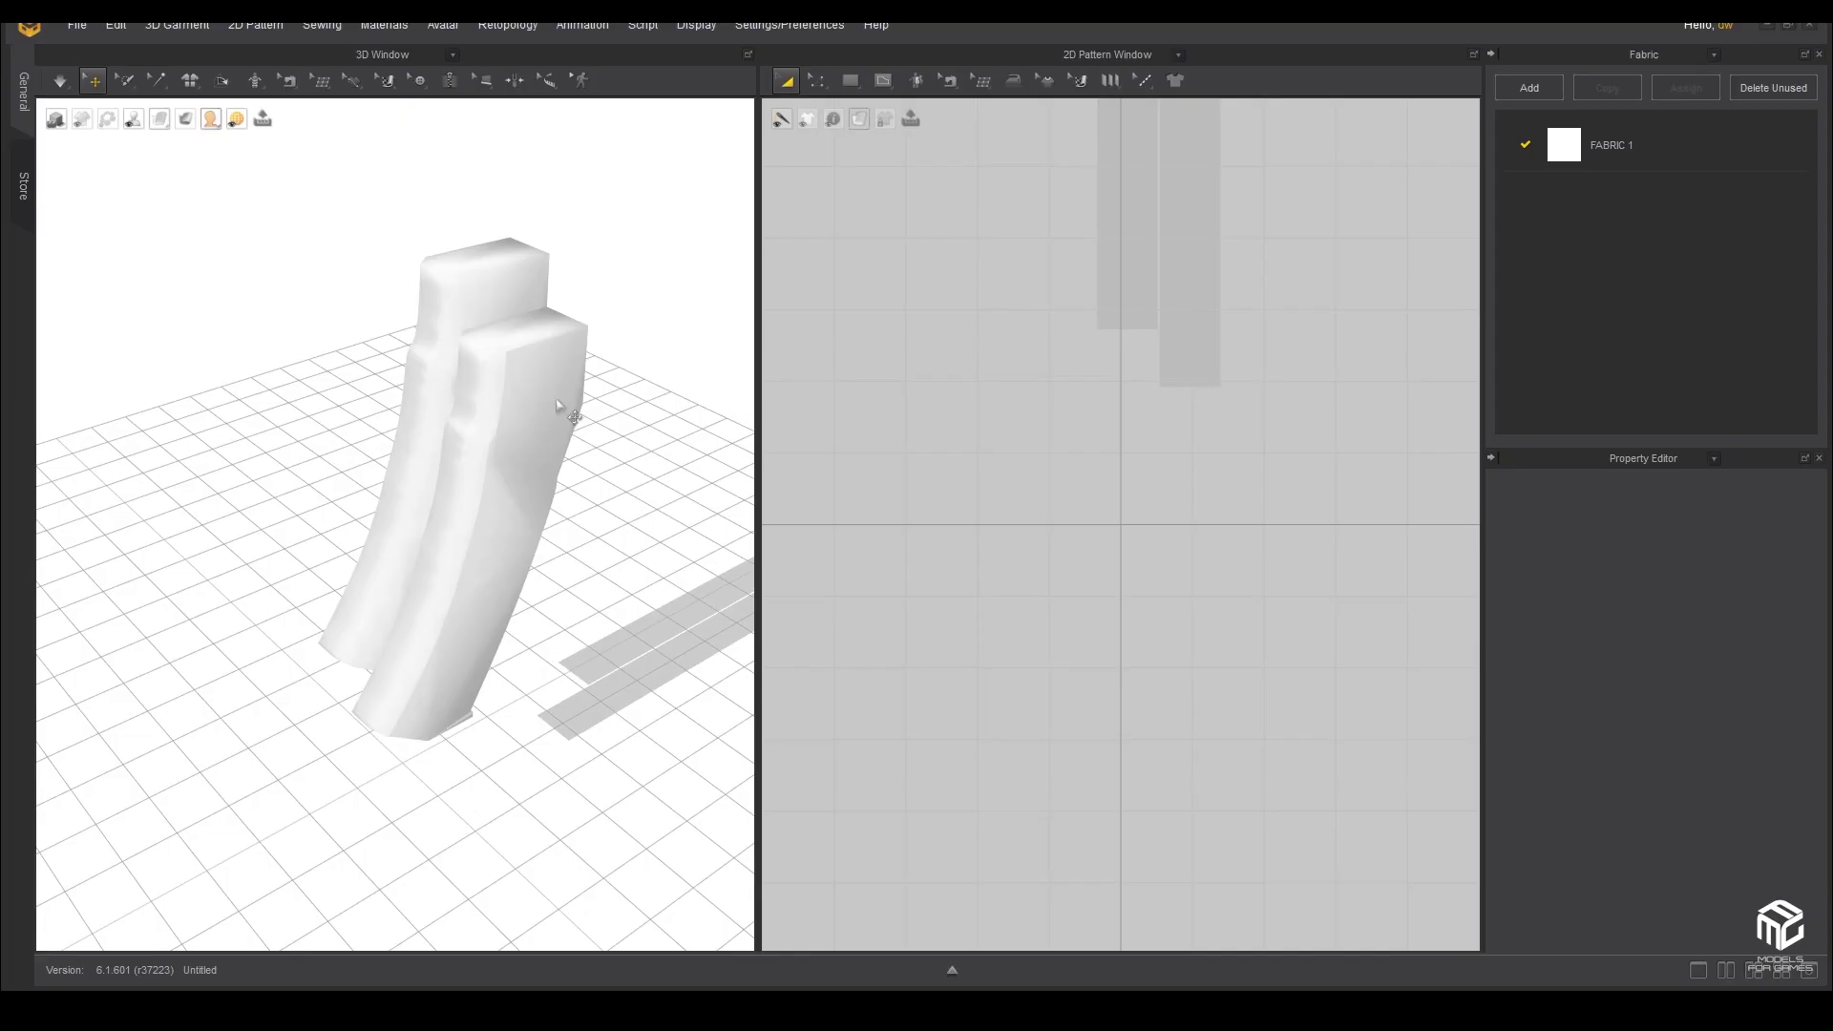
mouse_move(559, 406)
right_mouse_down()
mouse_move(478, 409)
mouse_move(512, 483)
right_mouse_up()
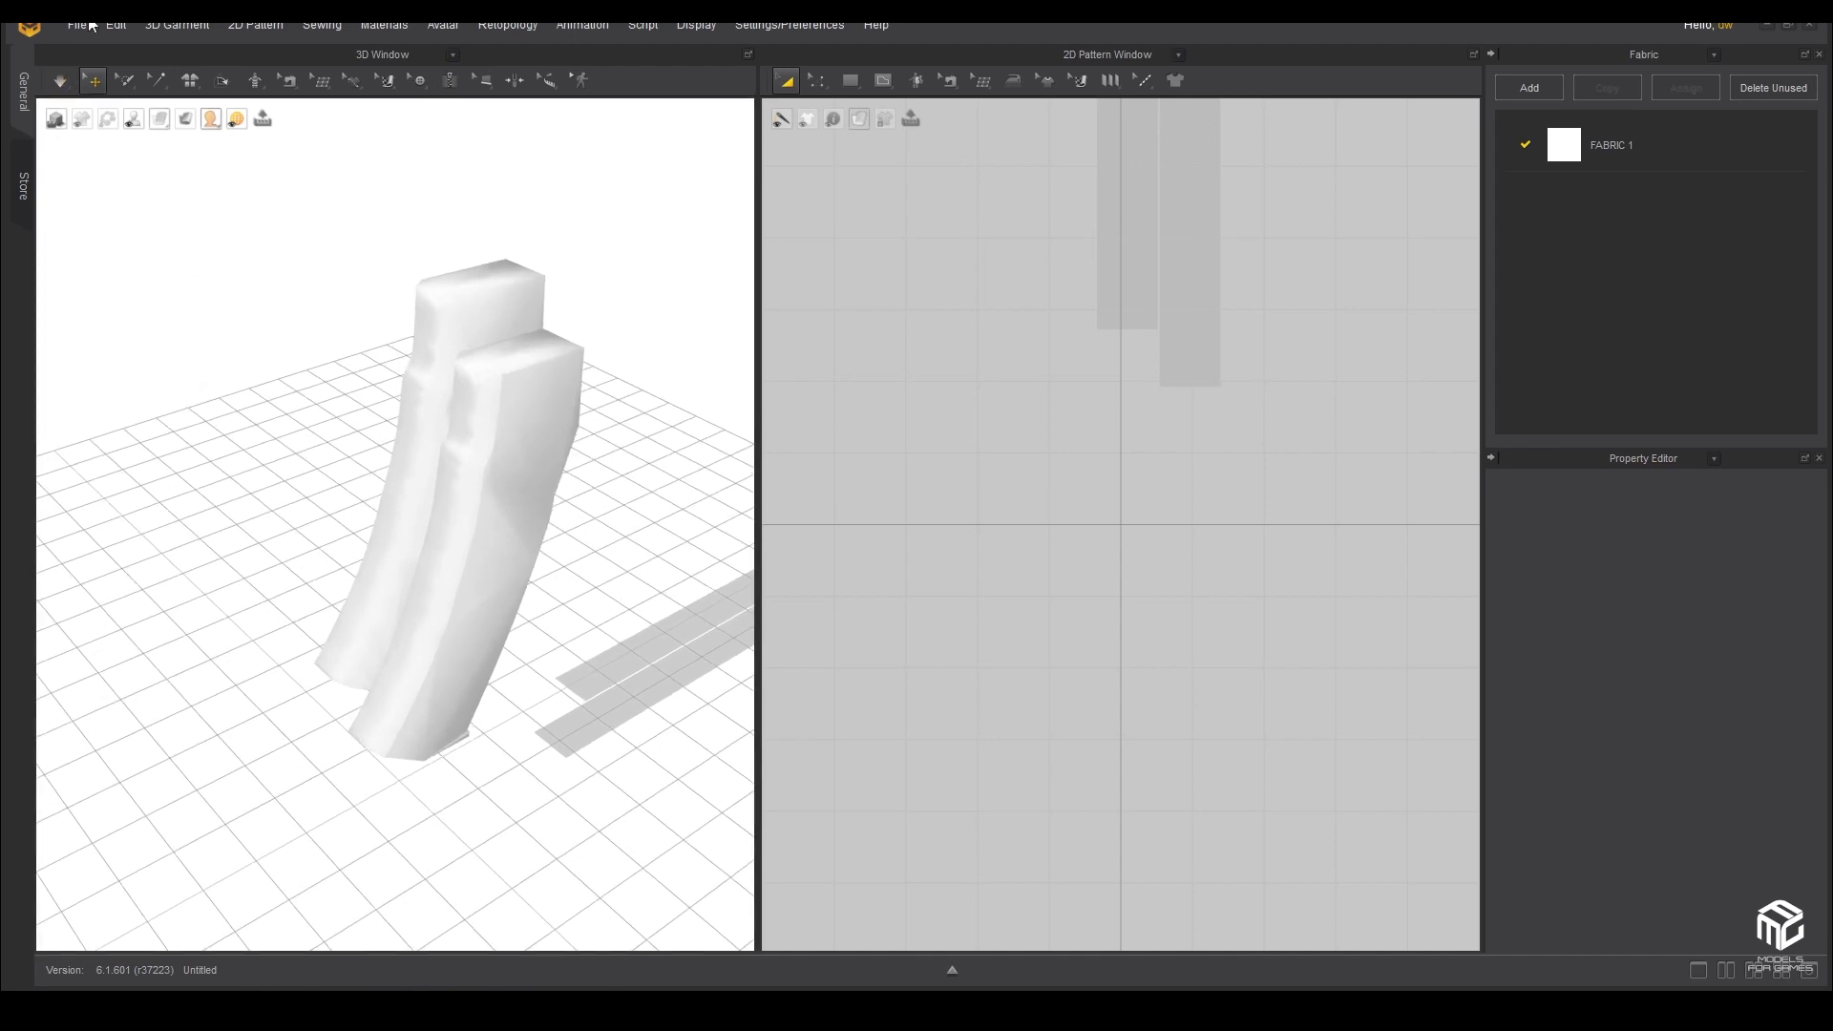
- Select the magazine mesh and tip it over with the rotation gizmo
left_click(77, 25)
mouse_move(100, 202)
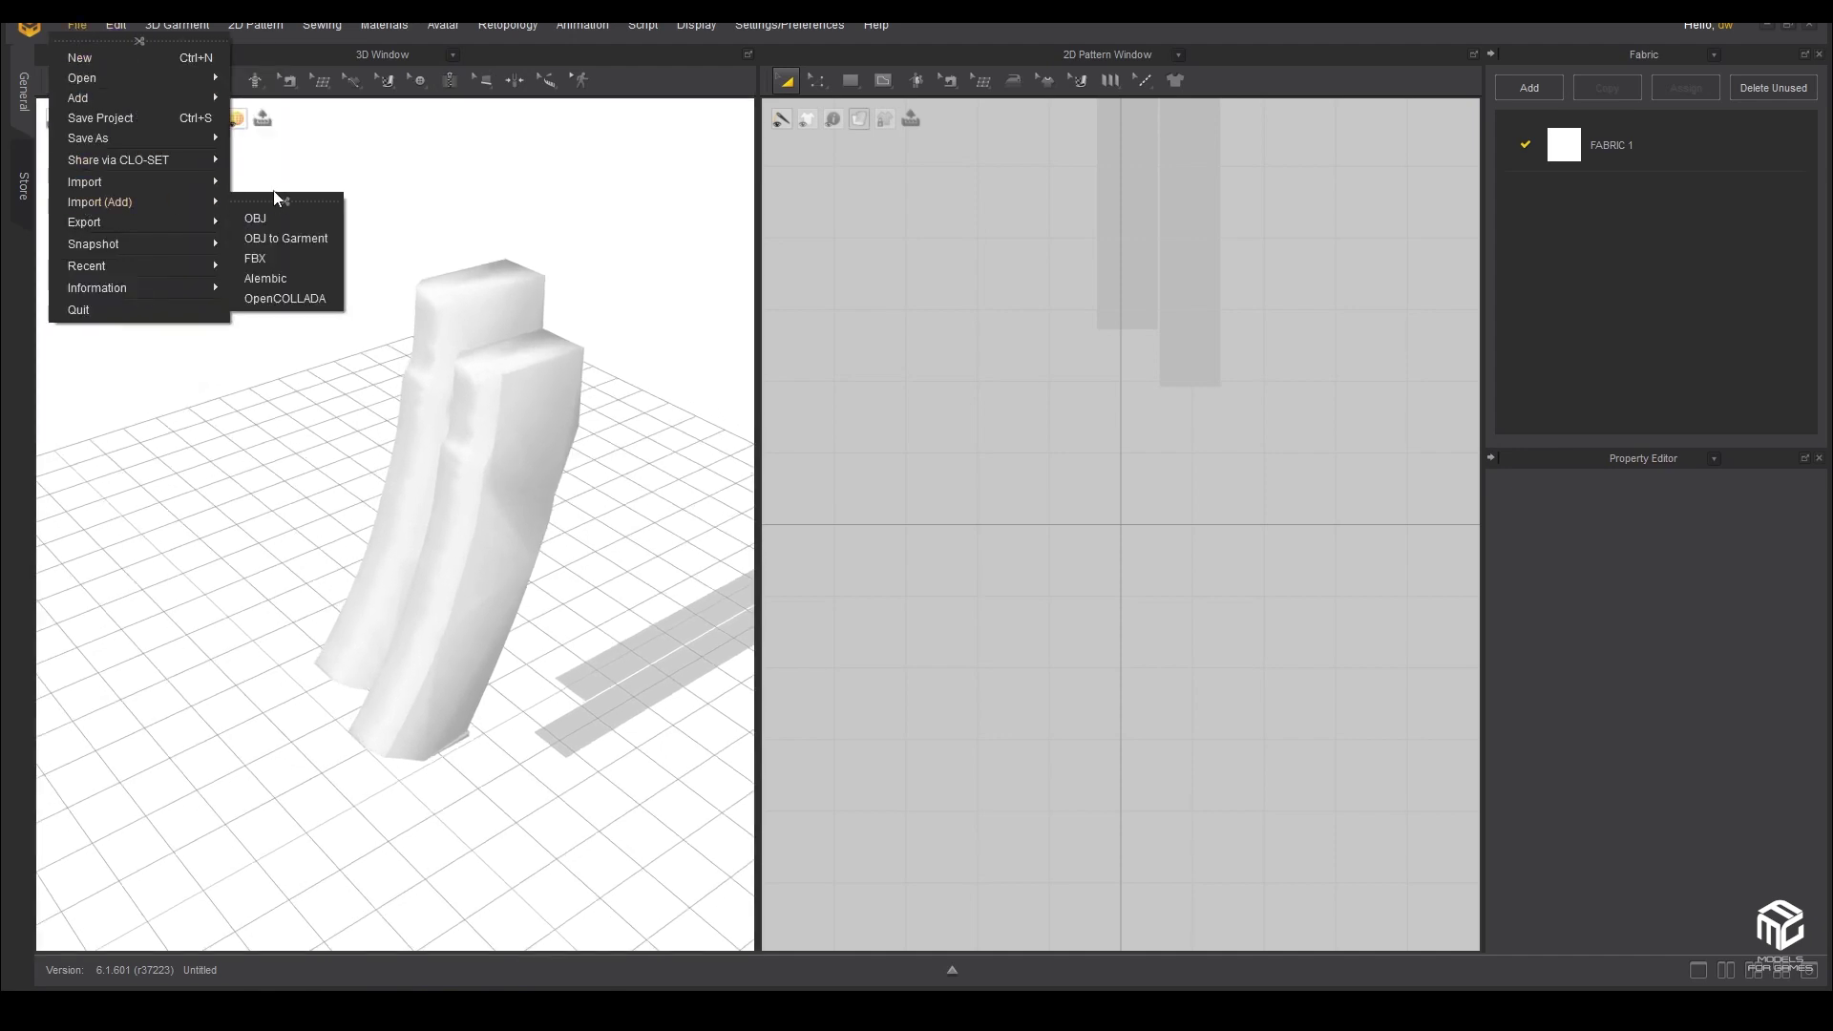
left_click(481, 479)
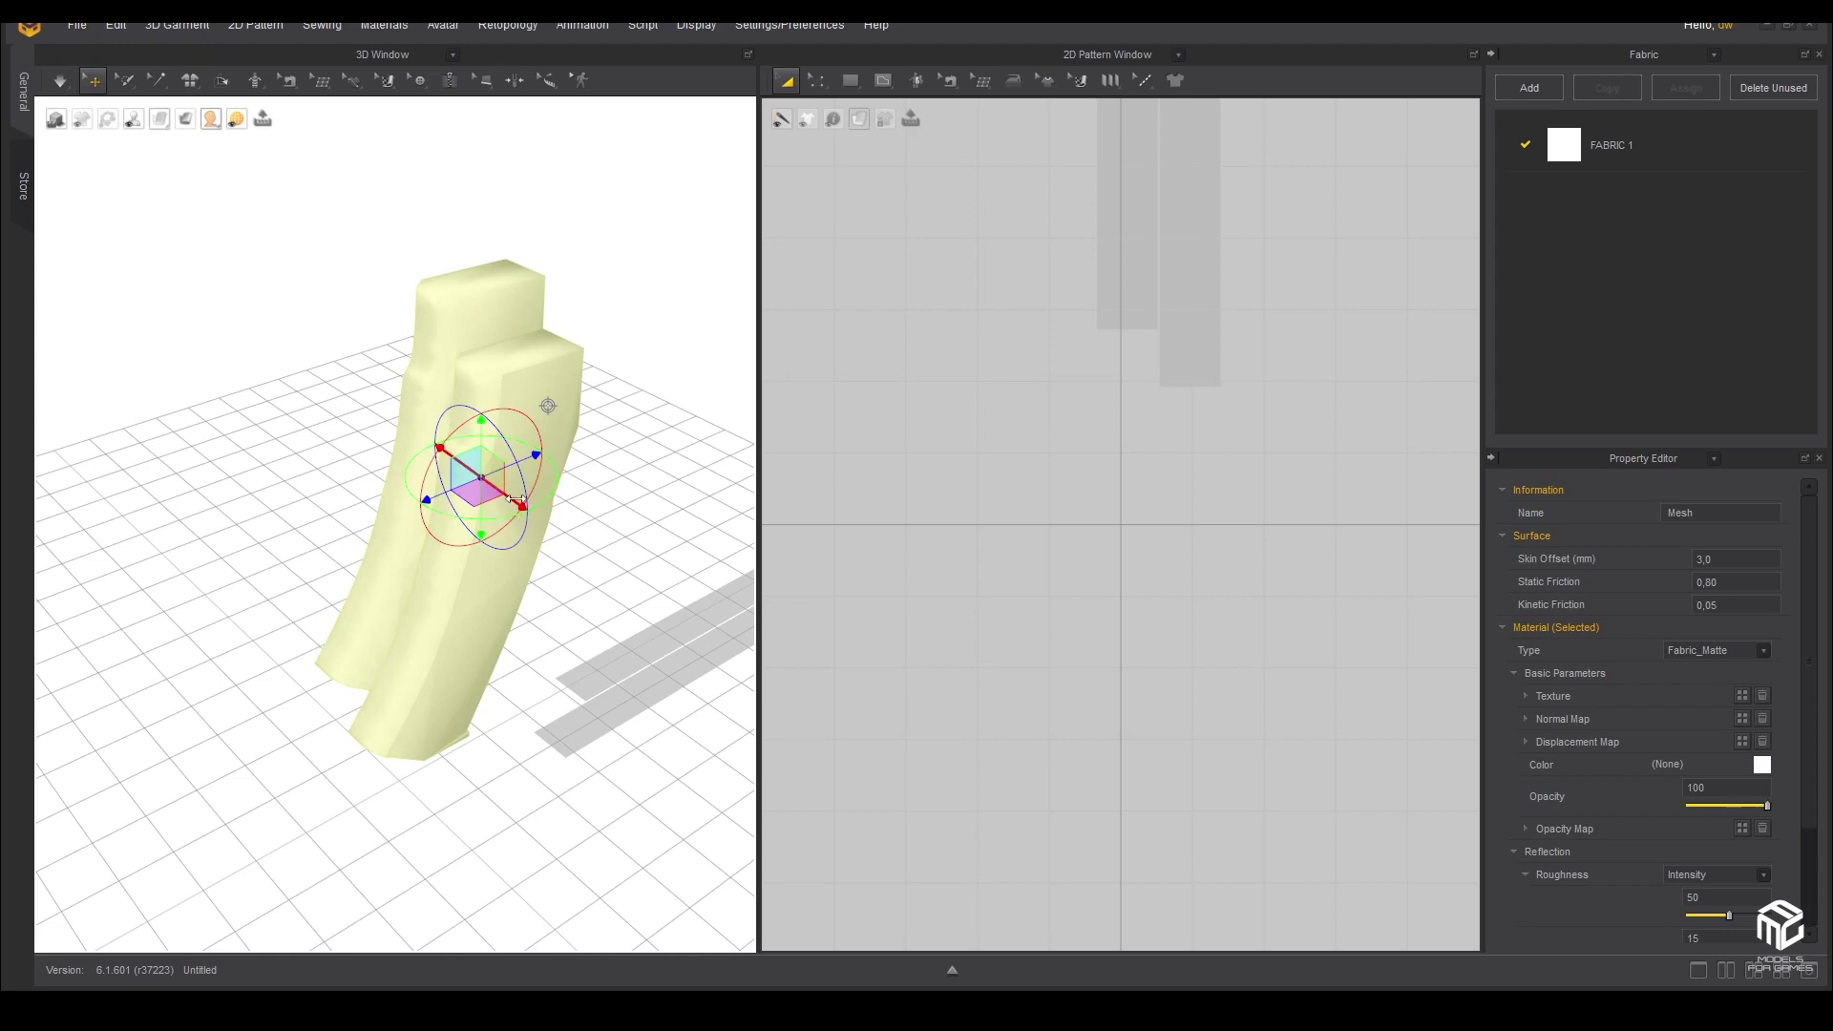
left_click_drag(525, 486, 478, 418)
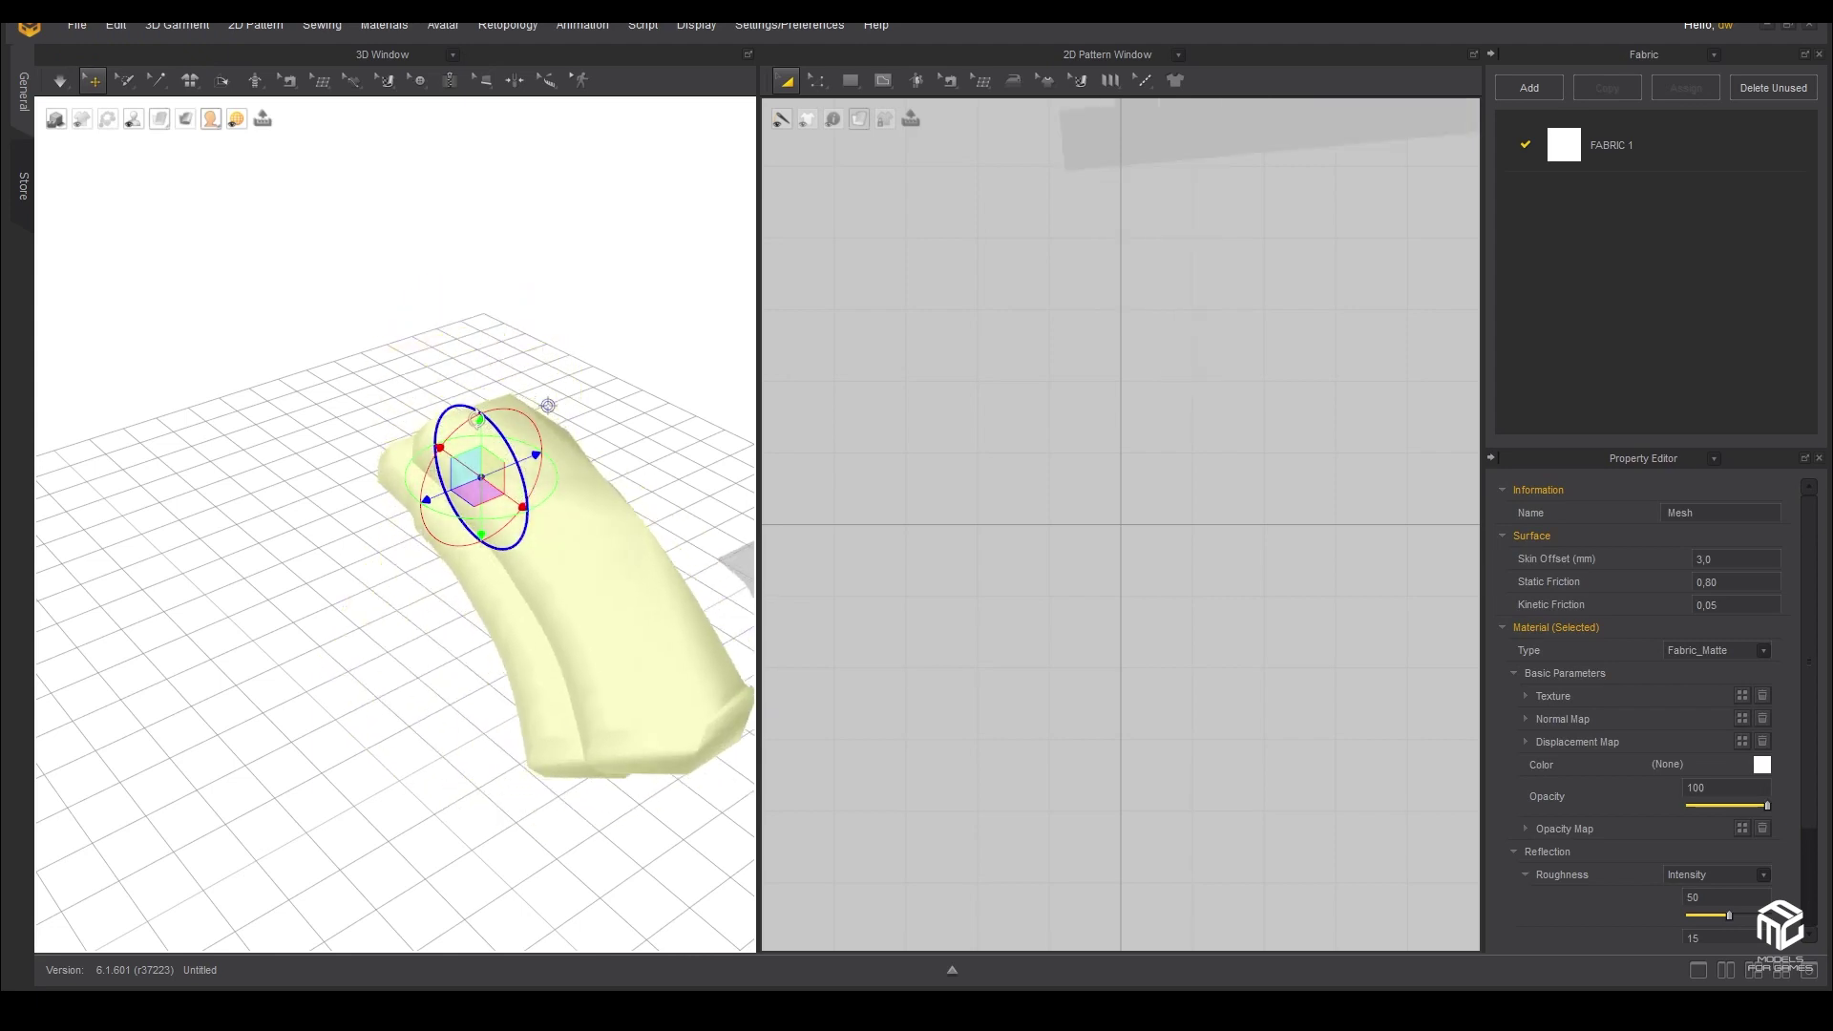
mouse_move(479, 420)
right_mouse_down()
mouse_move(524, 481)
mouse_move(536, 460)
right_mouse_up()
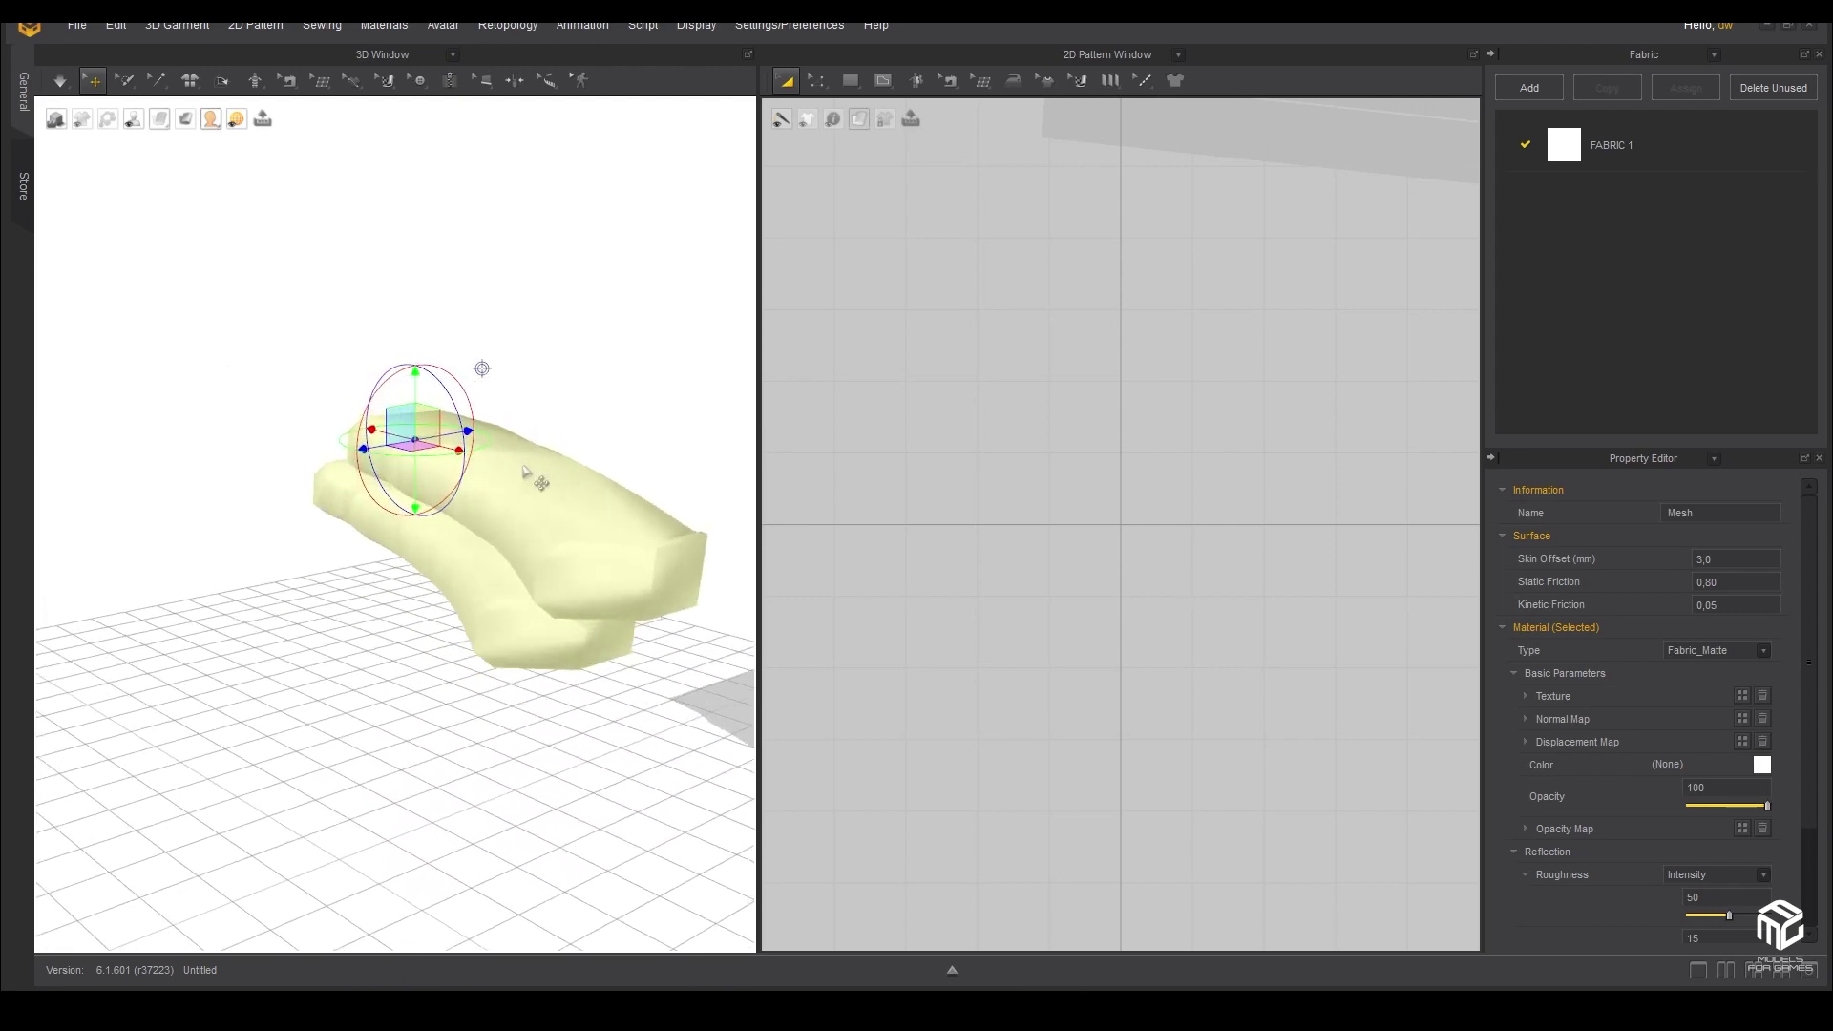
right_click_drag(616, 477, 581, 456)
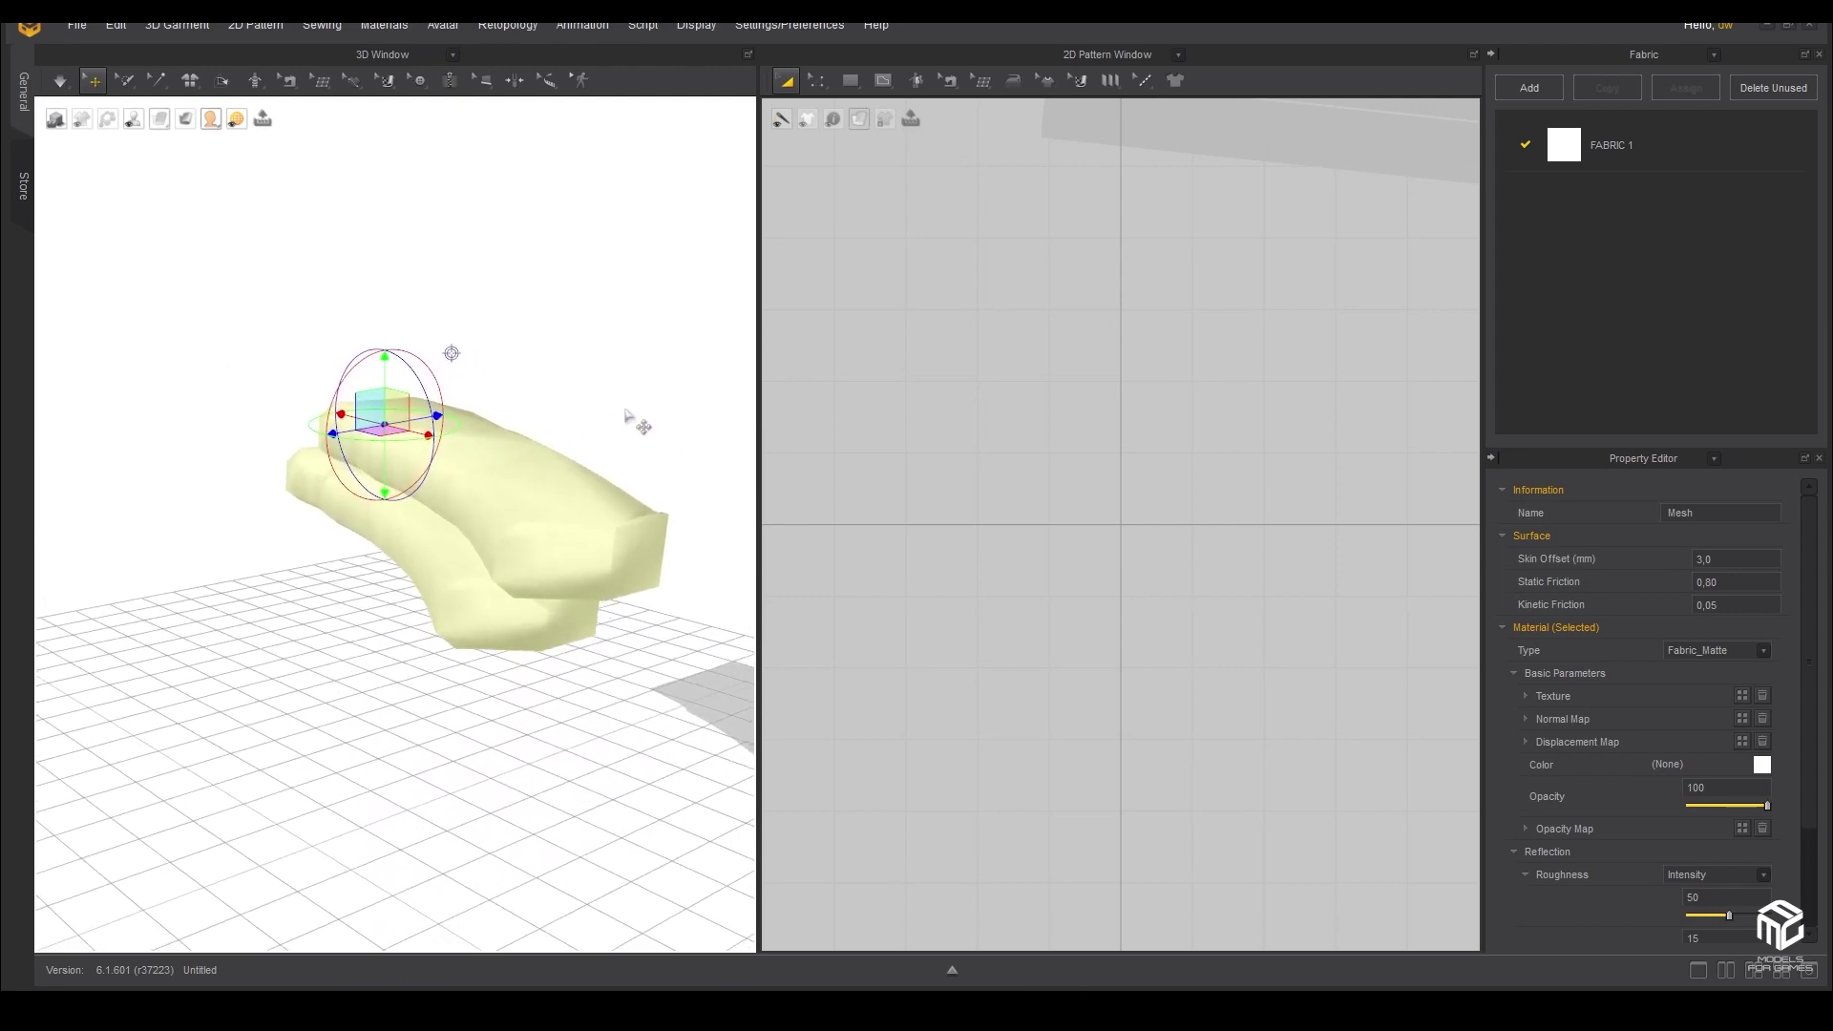
mouse_move(518, 364)
right_mouse_down()
mouse_move(605, 373)
mouse_move(483, 316)
mouse_move(603, 392)
right_mouse_up()
mouse_move(565, 465)
right_mouse_down()
mouse_move(561, 352)
mouse_move(491, 356)
mouse_move(353, 438)
mouse_move(493, 492)
mouse_move(525, 484)
mouse_move(494, 458)
mouse_move(626, 426)
mouse_move(534, 421)
mouse_move(608, 418)
mouse_move(515, 448)
mouse_move(458, 429)
mouse_move(464, 474)
right_mouse_up()
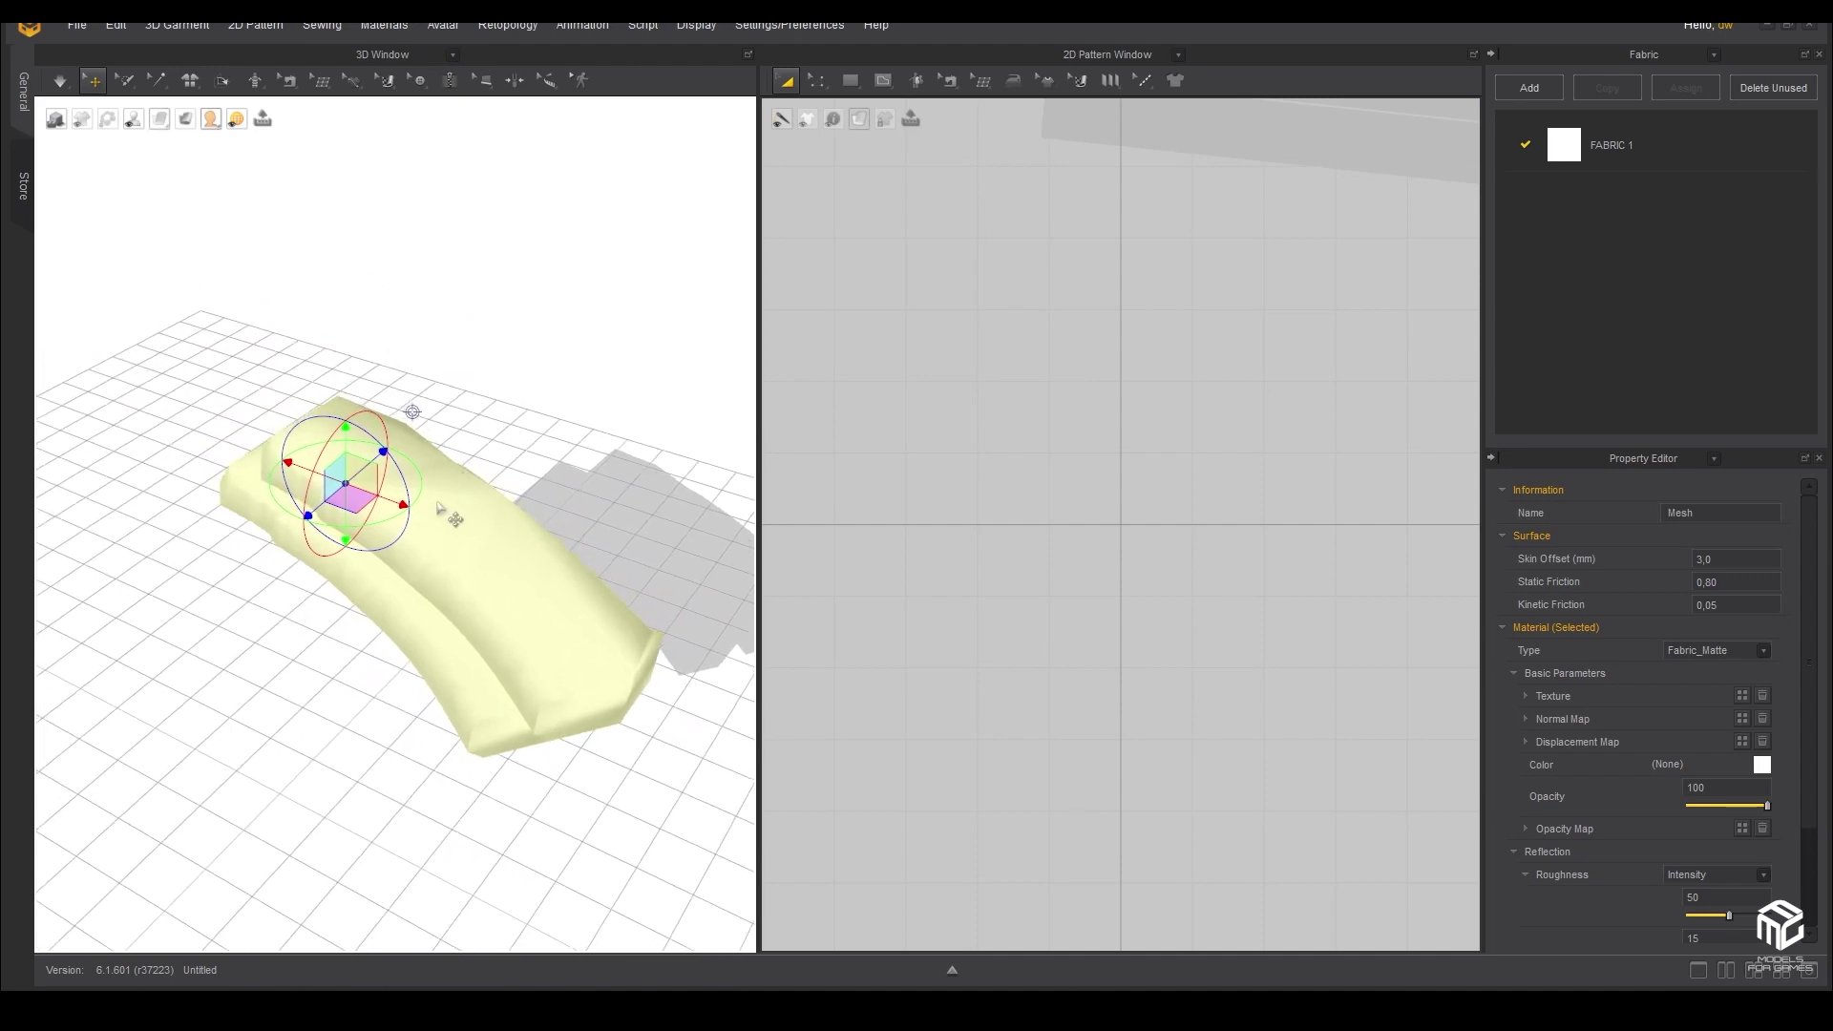
- Re-centre the pivot and rotate the mesh until both tubes lie horizontal
left_click(478, 571)
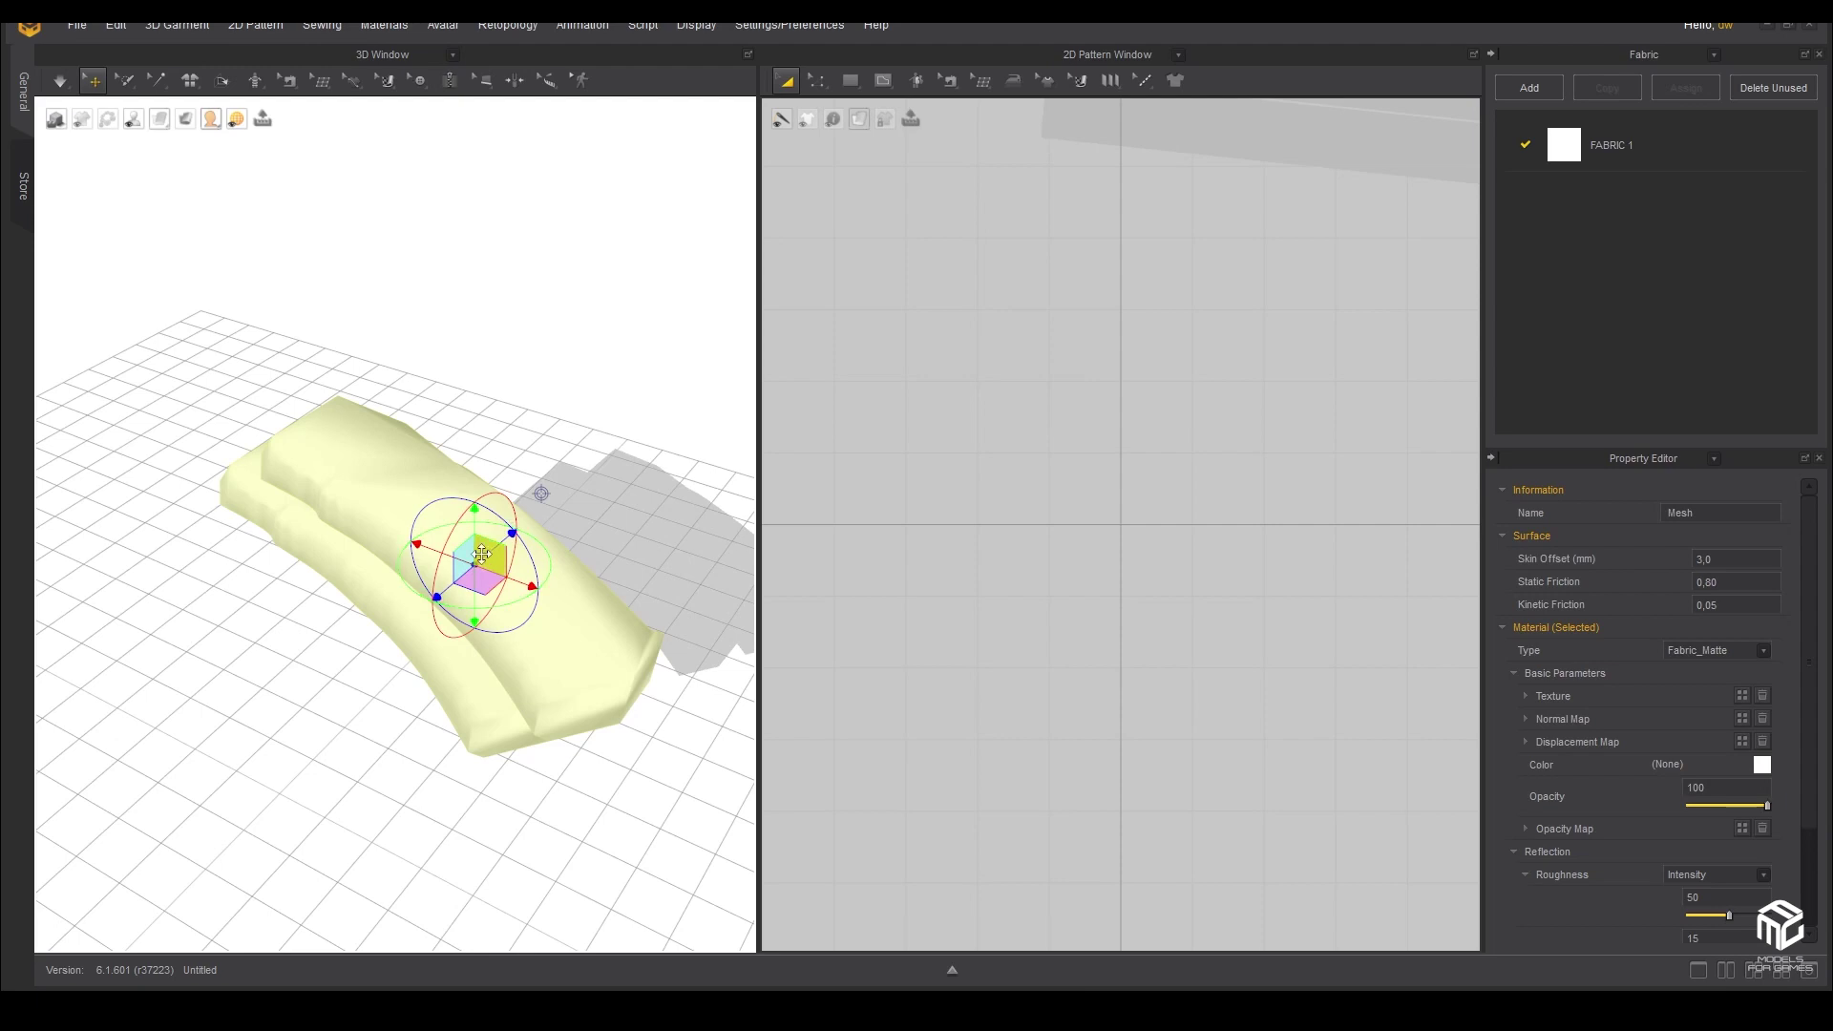
mouse_move(482, 527)
right_mouse_down()
mouse_move(535, 496)
mouse_move(532, 353)
mouse_move(438, 600)
right_mouse_up()
scroll(1139, 510, "up", 3)
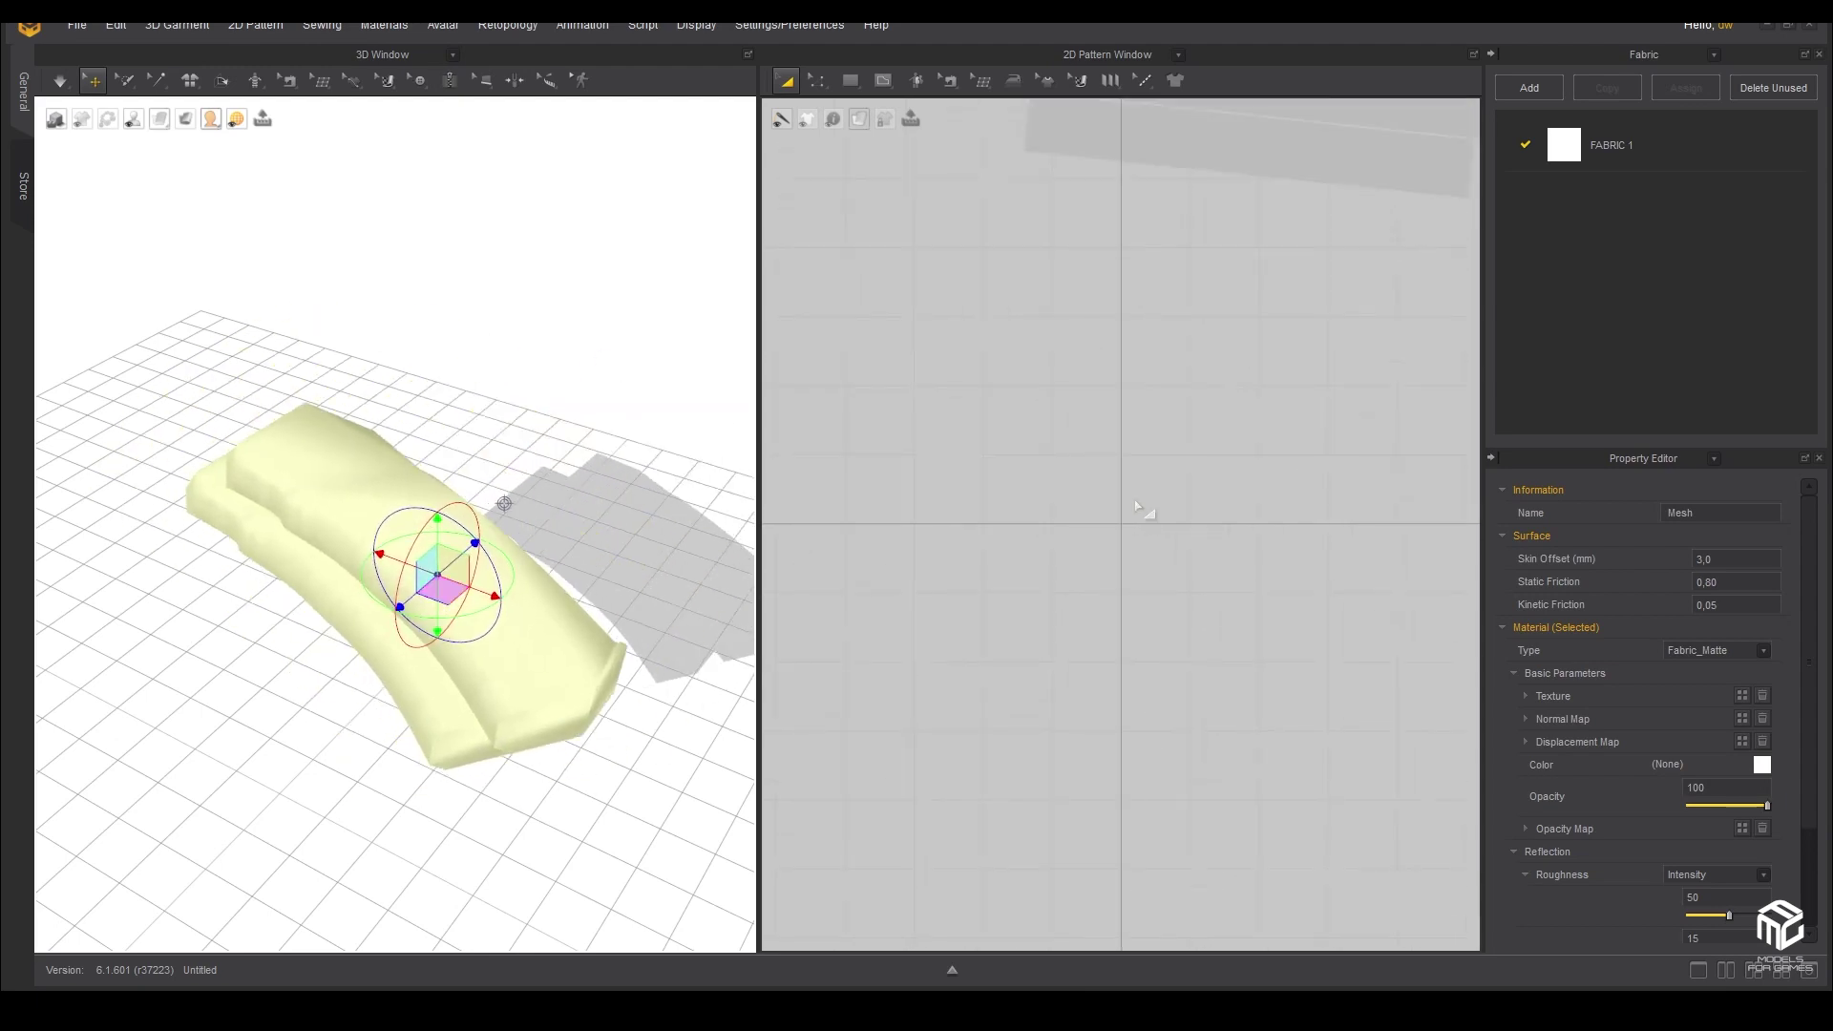
right_click_drag(1164, 520, 1111, 691)
mouse_move(526, 648)
right_mouse_down()
mouse_move(426, 560)
mouse_move(484, 548)
right_mouse_up()
left_click(465, 597)
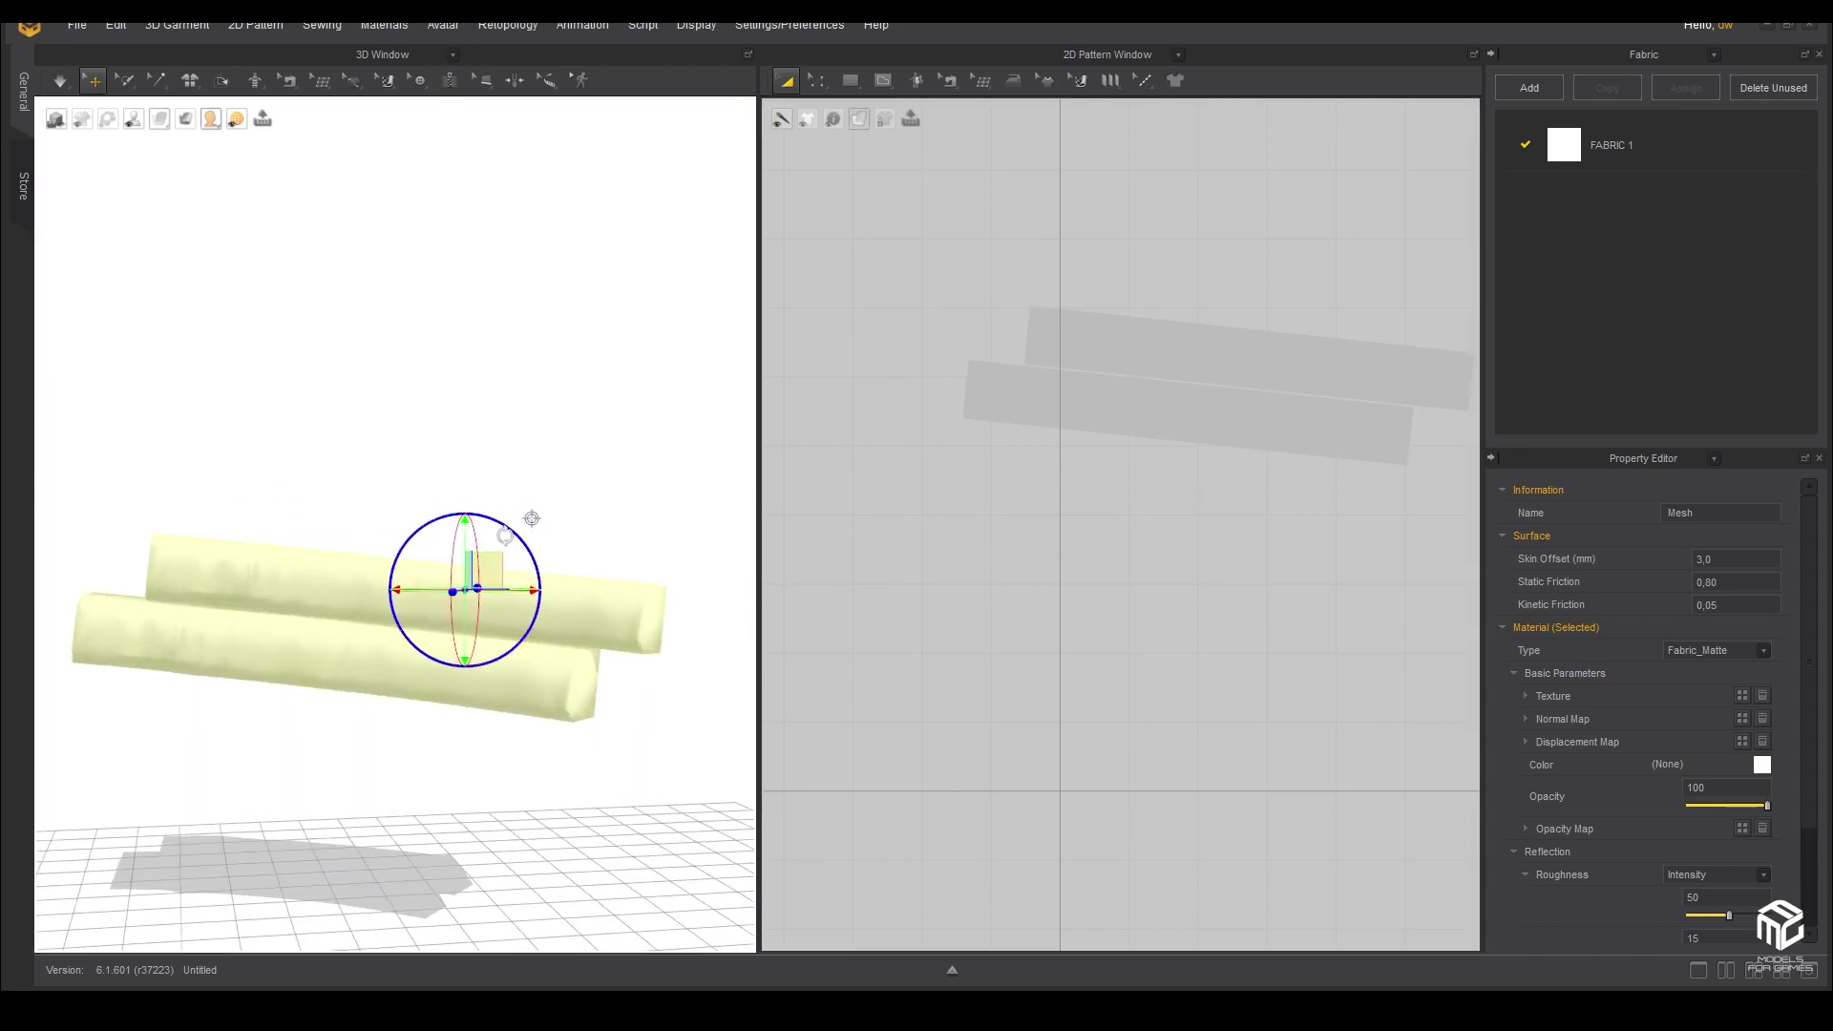
left_click_drag(506, 527, 498, 531)
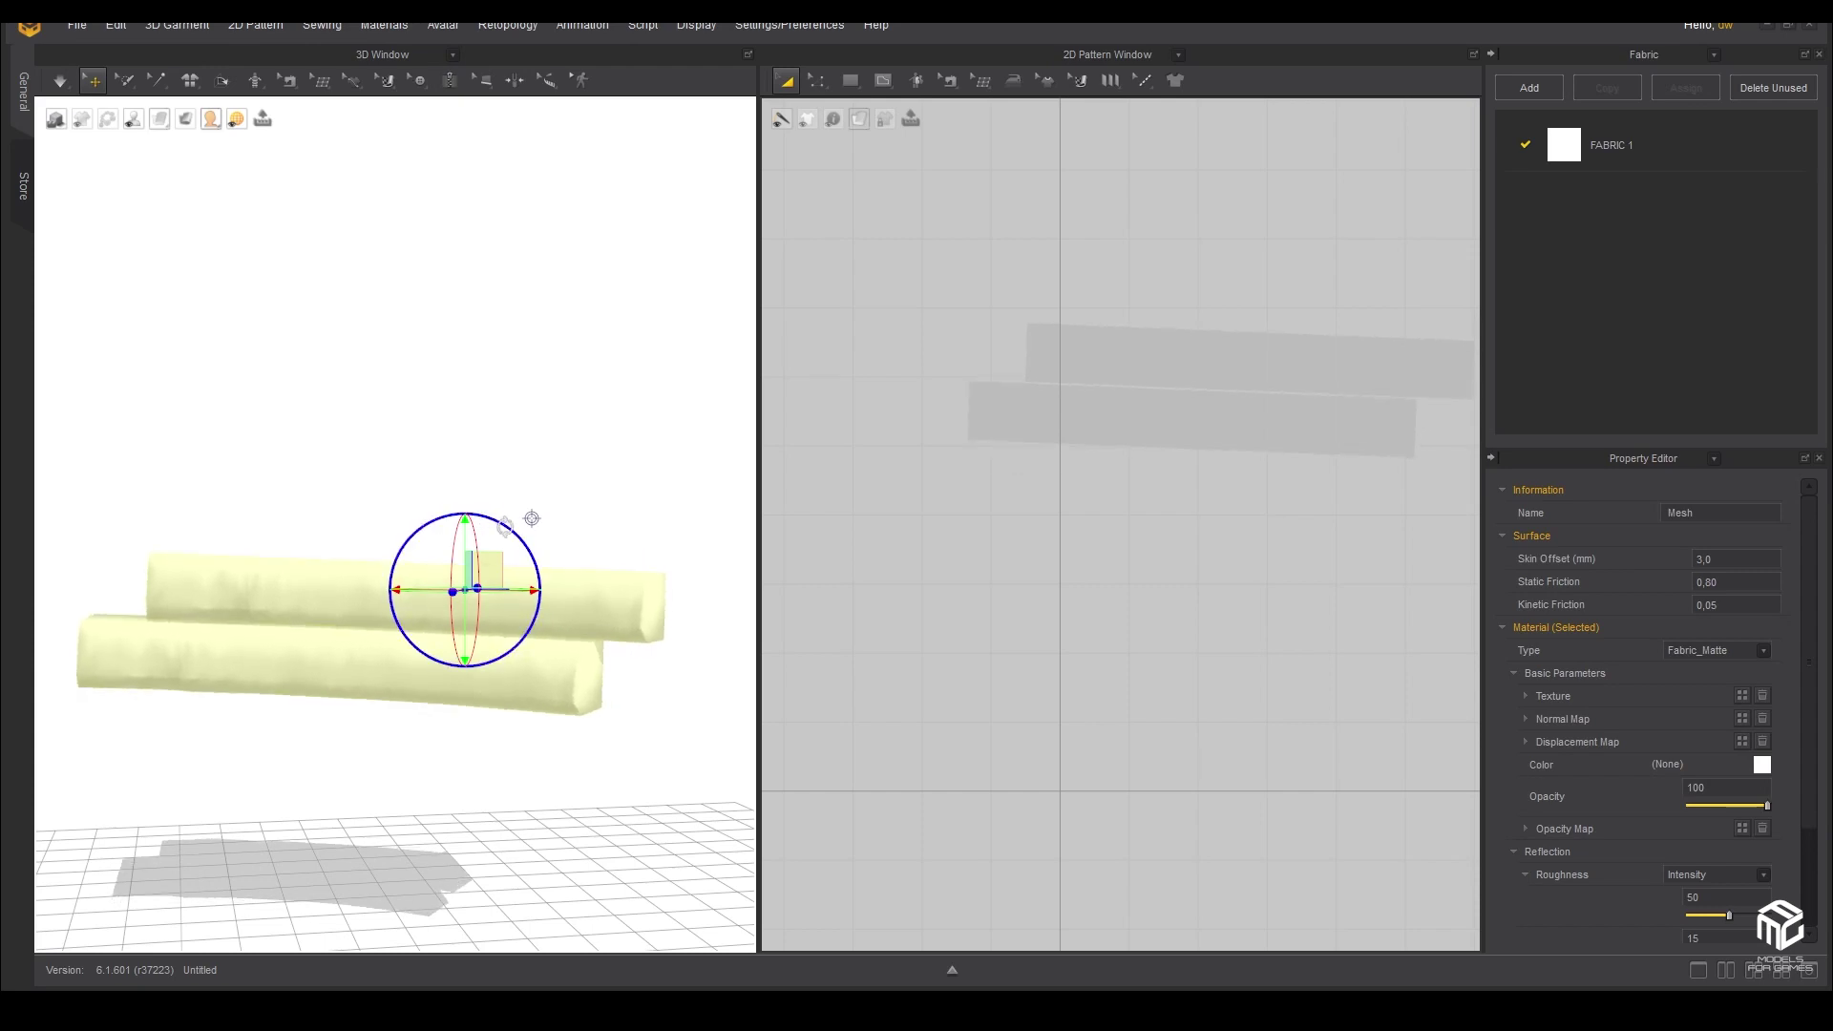
left_click(1215, 544)
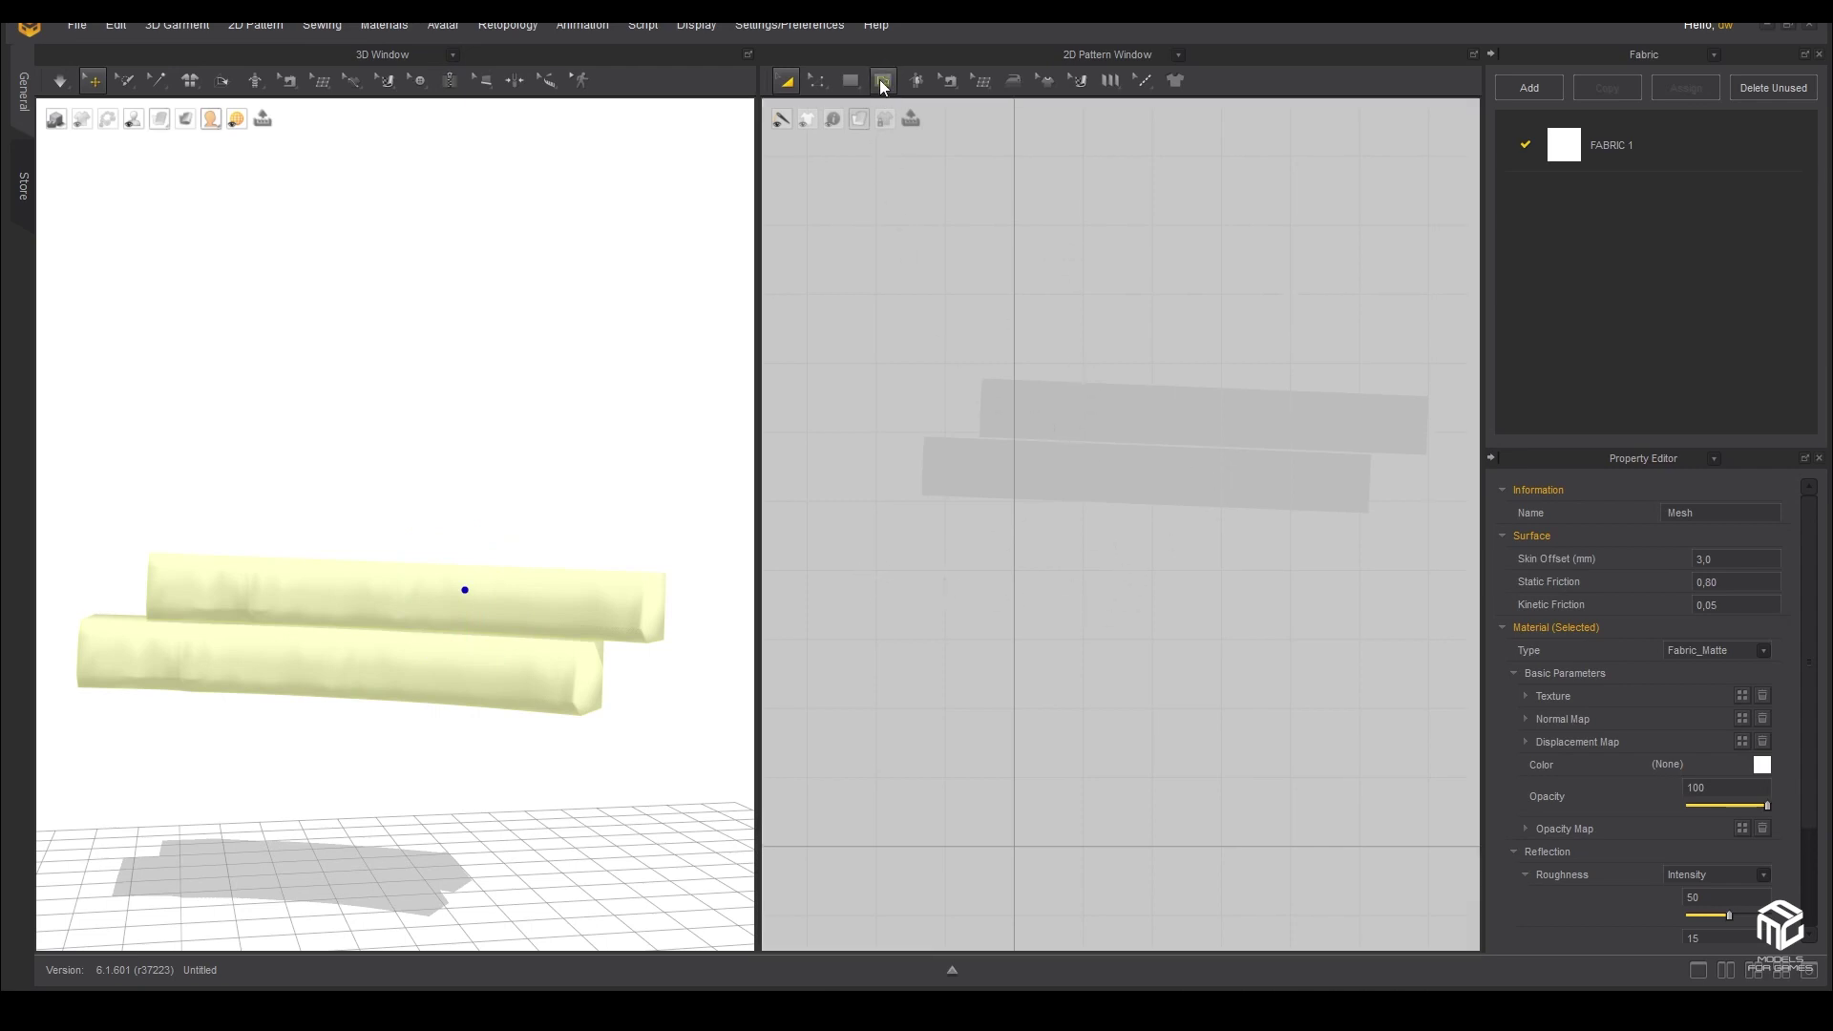
- Draw a tall rectangular strip pattern in the 2D window
left_click_drag(850, 80, 861, 146)
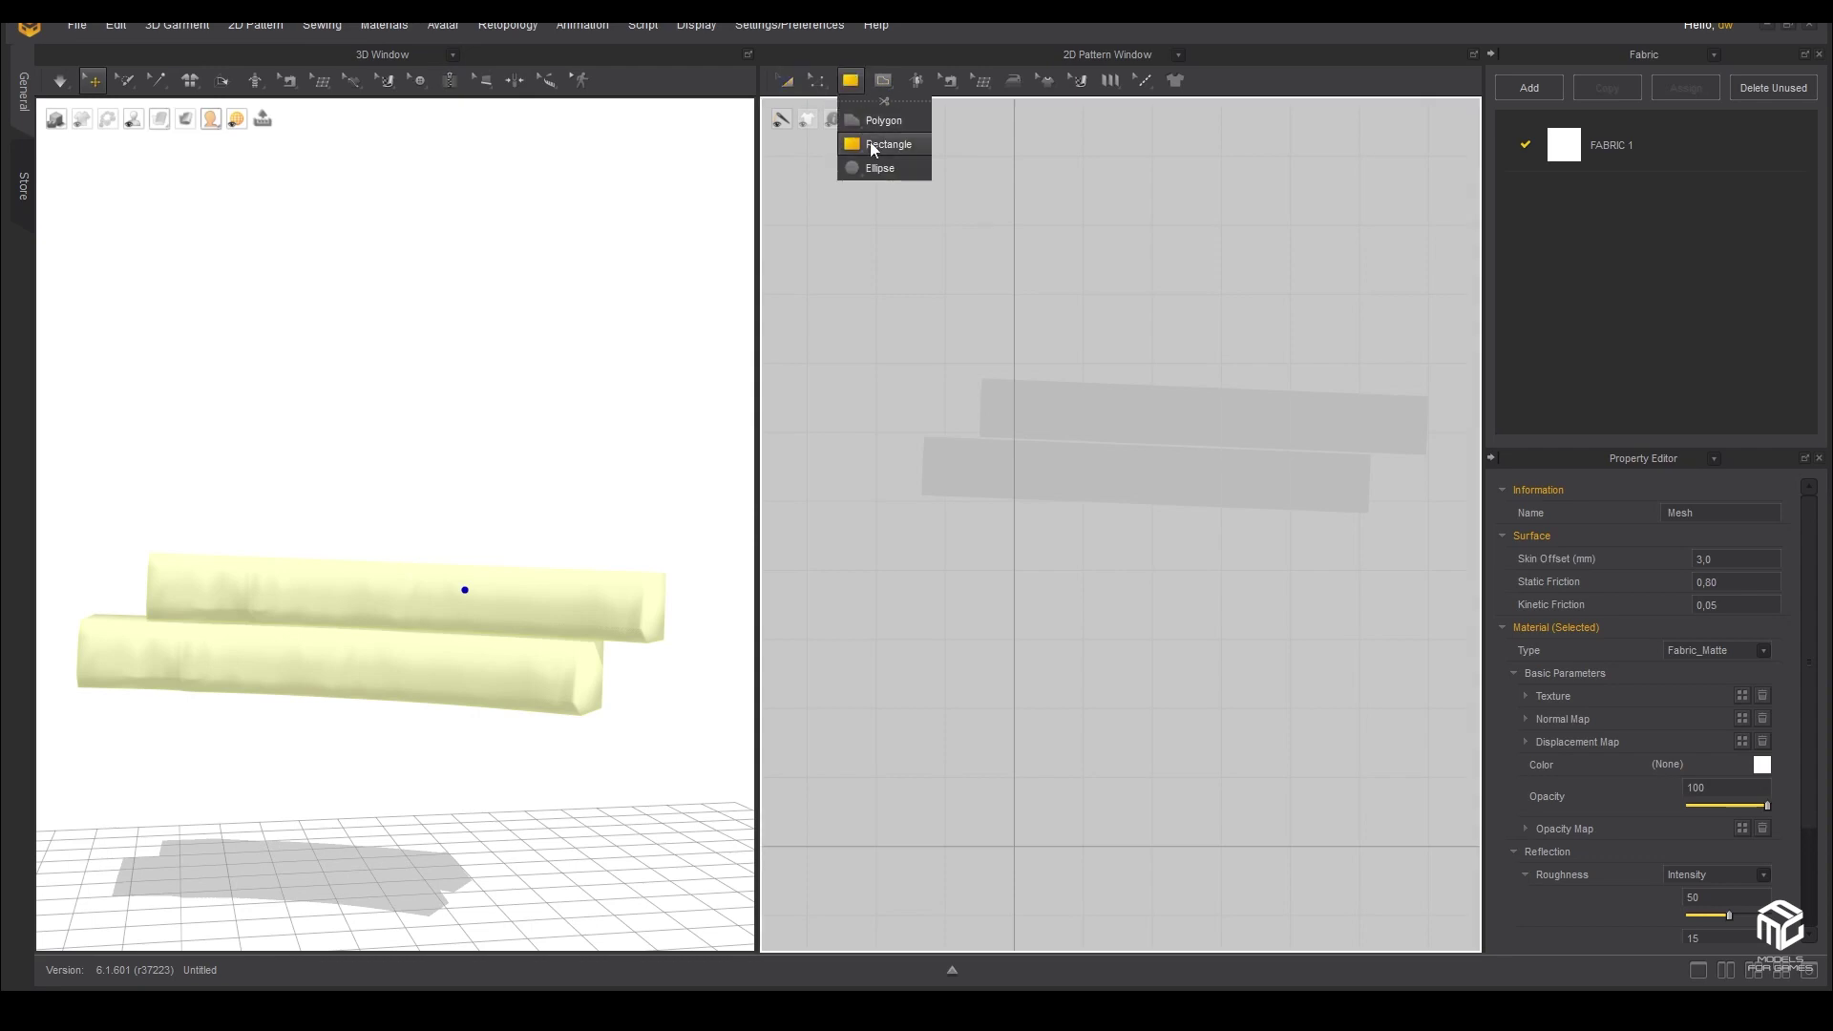
middle_click_drag(1141, 462, 1099, 515)
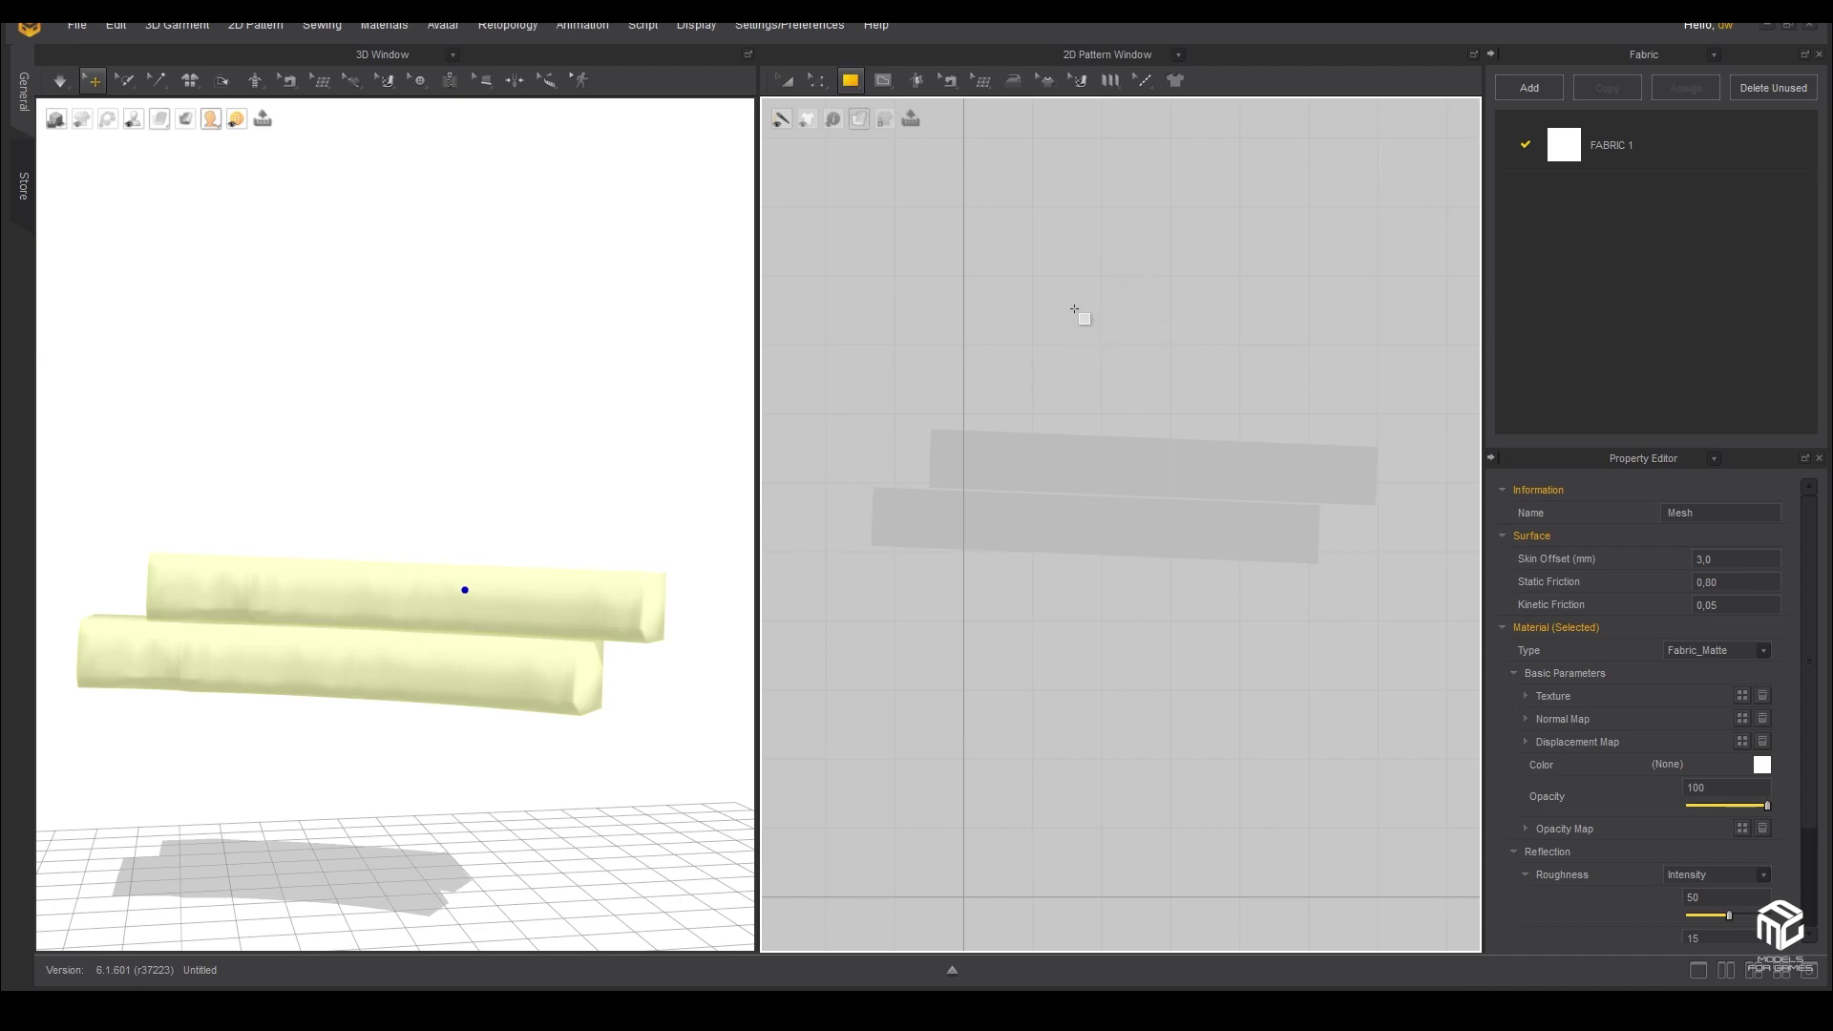
scroll(1074, 272, "up", 1)
left_click_drag(1074, 253, 1188, 833)
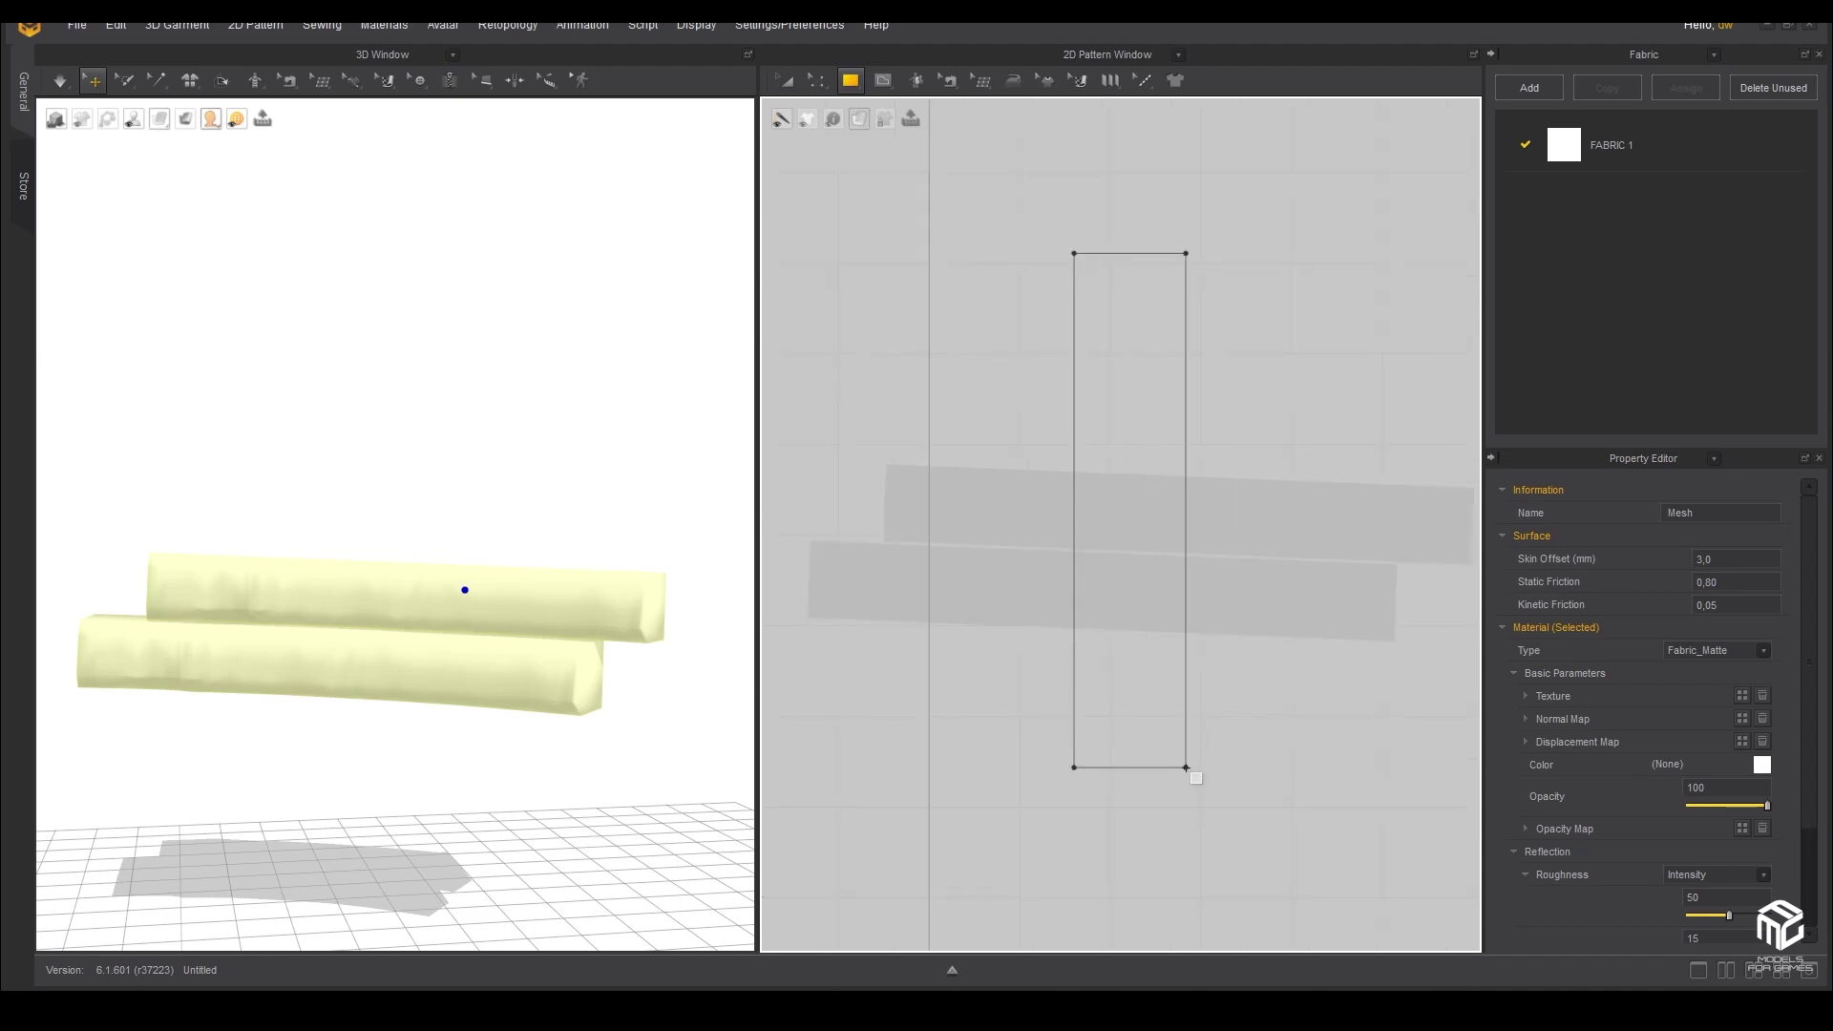
left_click_drag(1188, 833, 1187, 848)
- Rotate the strip flat and position it diagonally across the top of the magazine
mouse_move(397, 627)
right_mouse_down()
mouse_move(463, 628)
mouse_move(360, 621)
right_mouse_up()
left_click(353, 606)
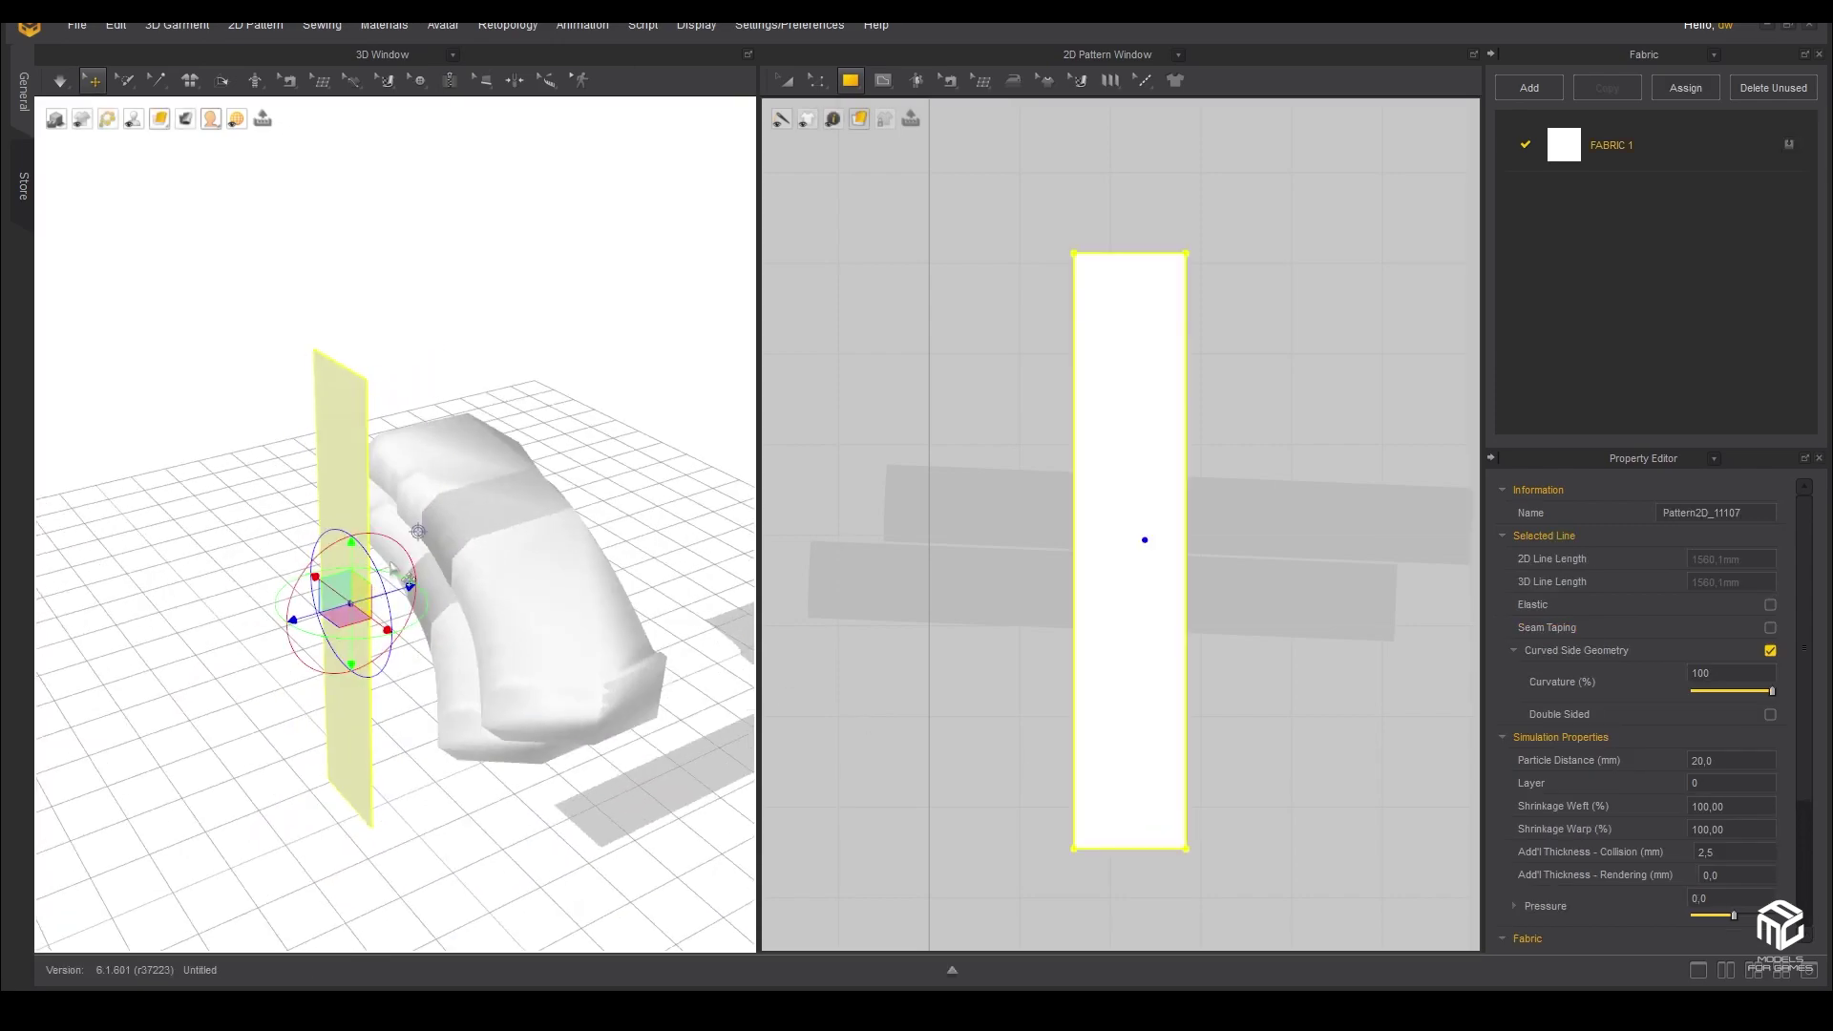
left_click_drag(390, 542, 447, 657)
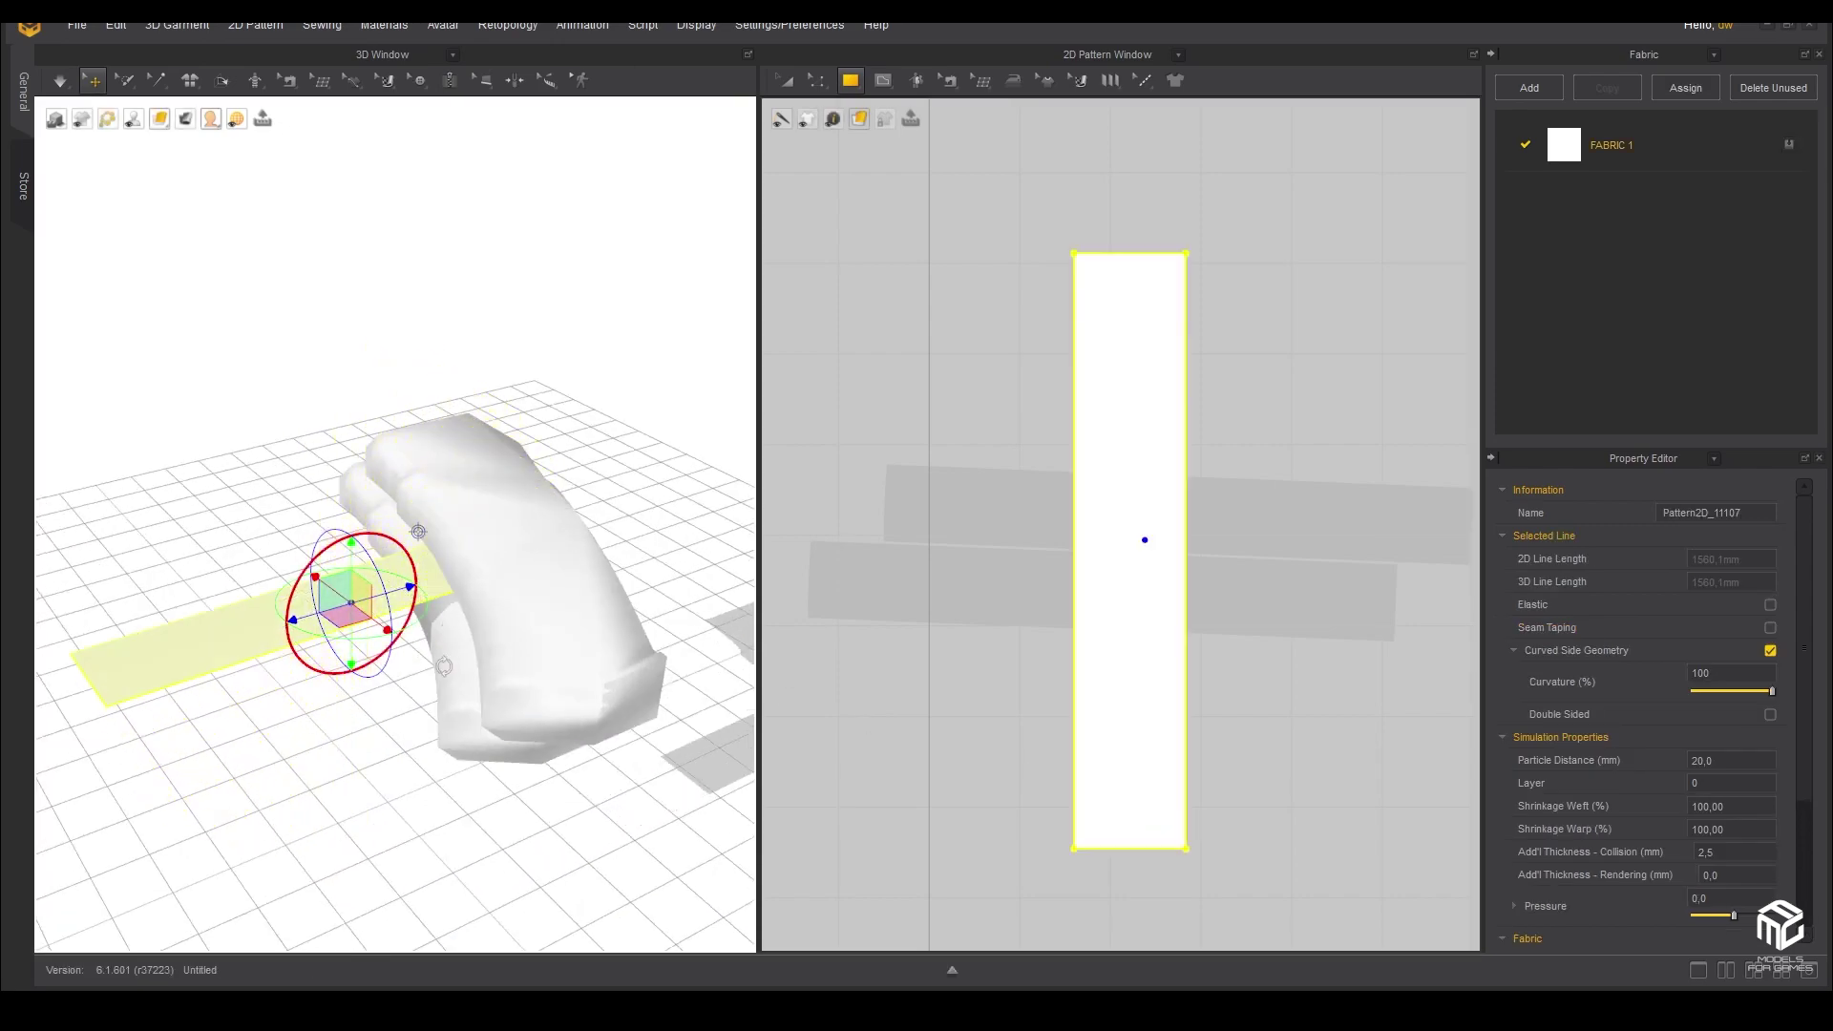
left_click_drag(351, 562, 351, 435)
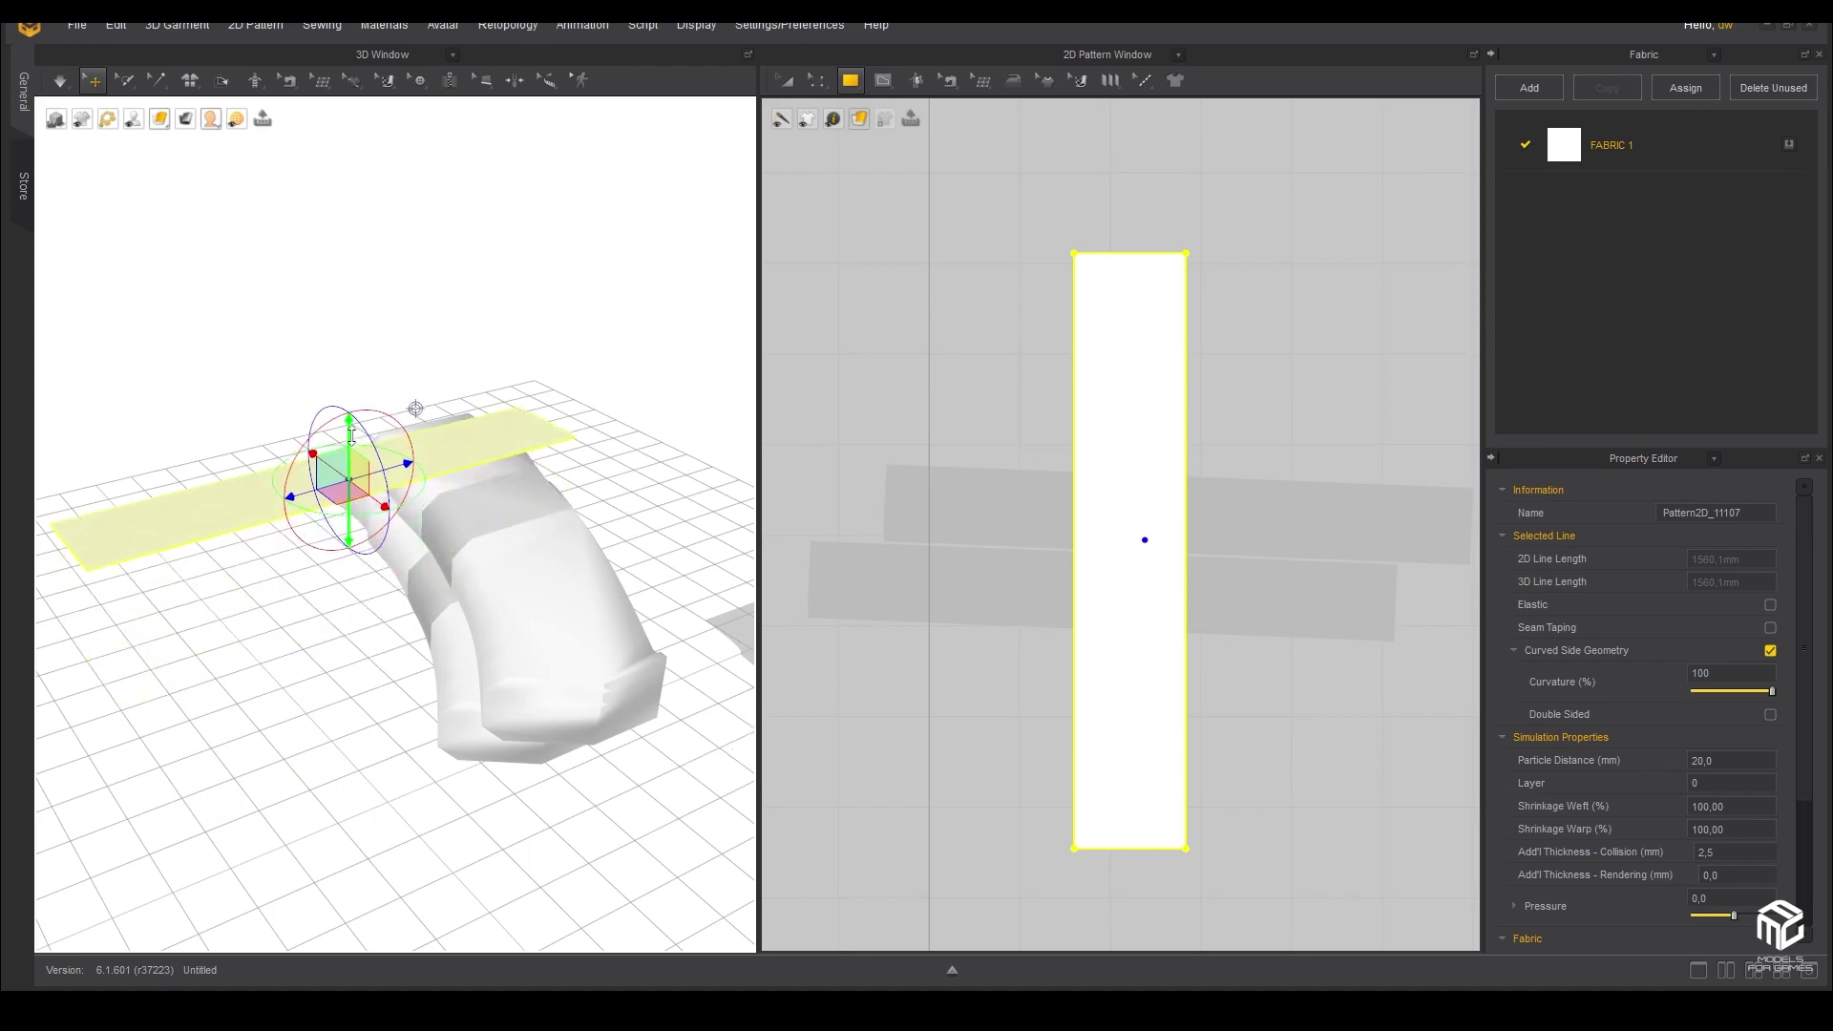
right_click_drag(351, 435, 405, 543)
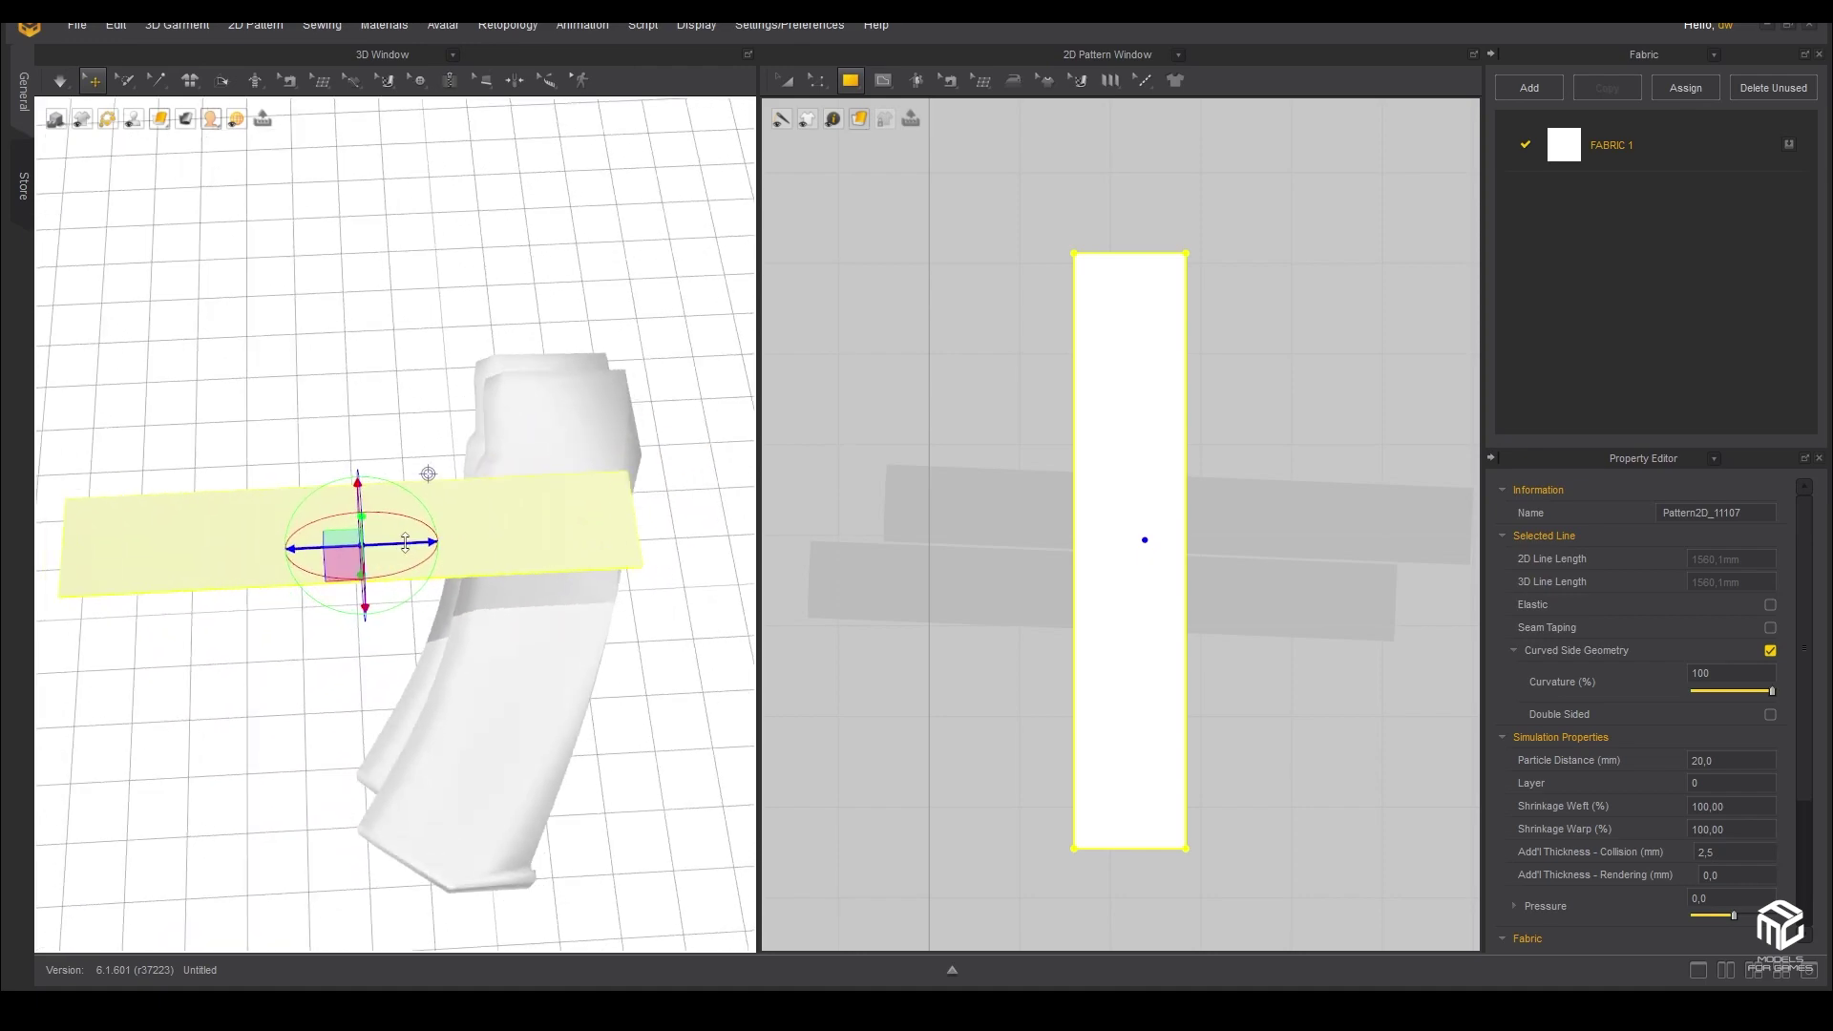
right_click_drag(520, 563, 491, 606)
left_click_drag(461, 585, 435, 616)
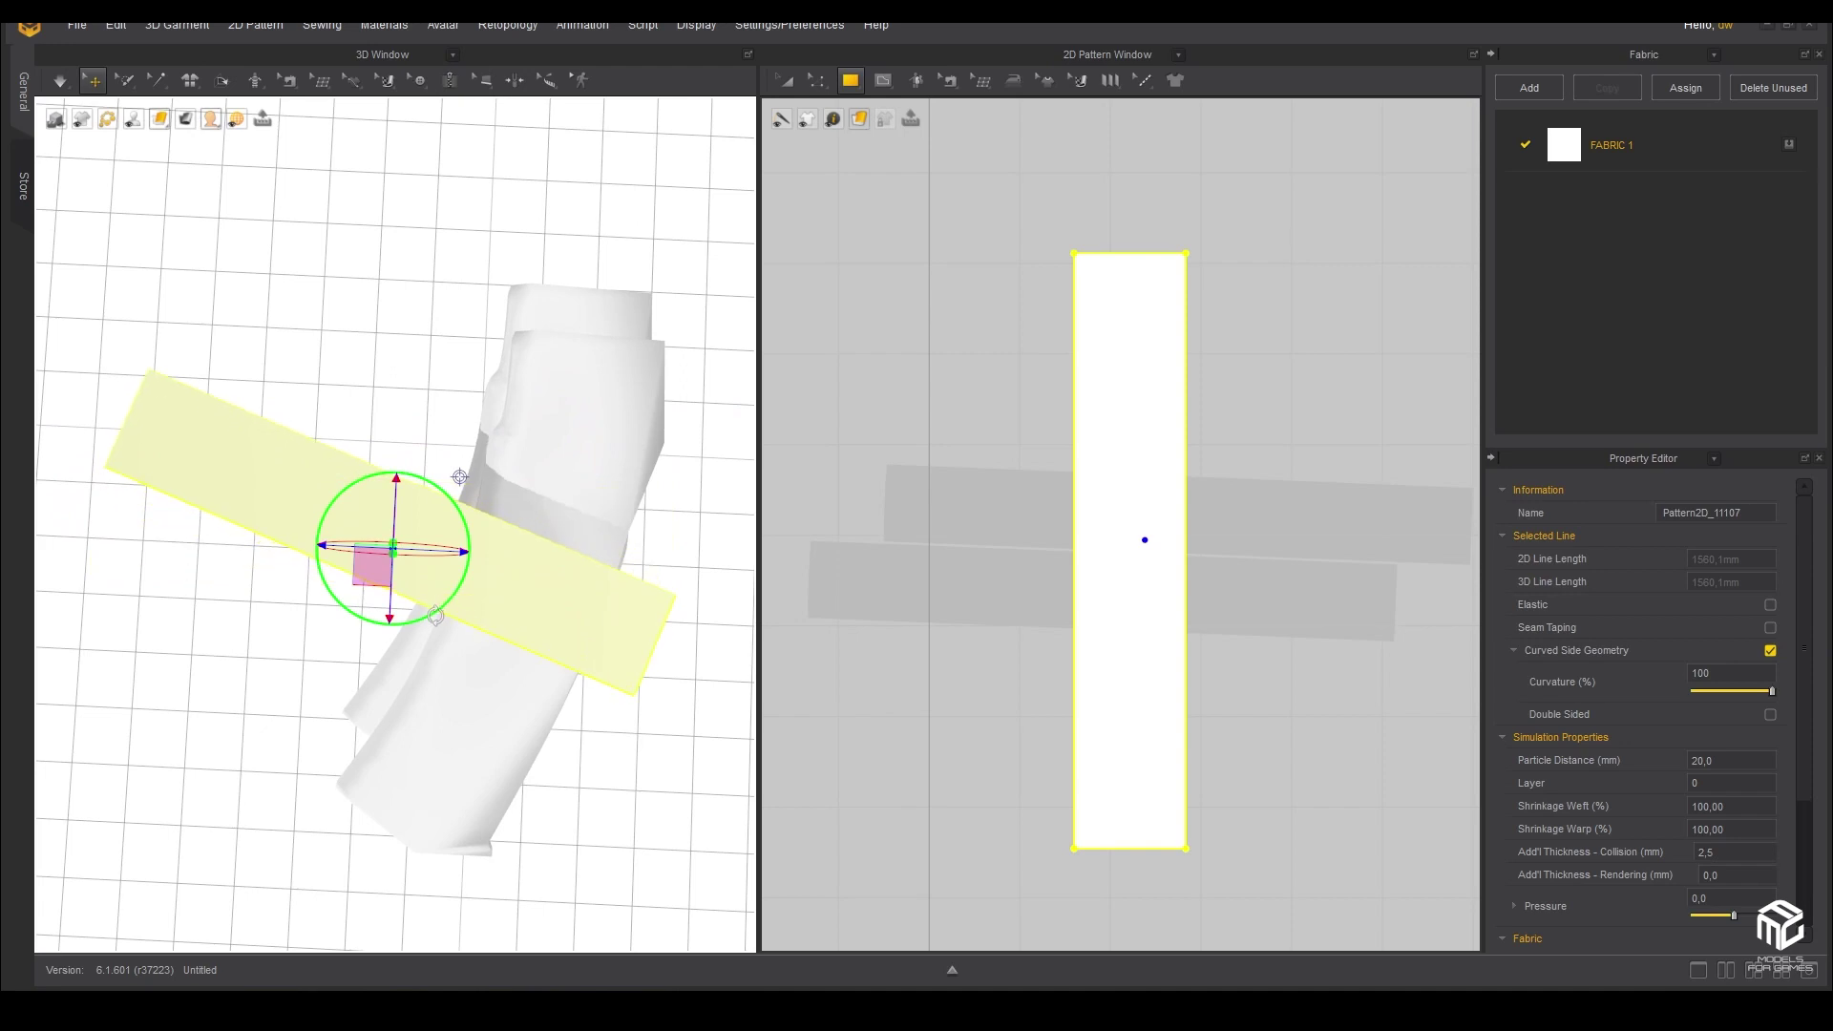
middle_click_drag(531, 582, 459, 536)
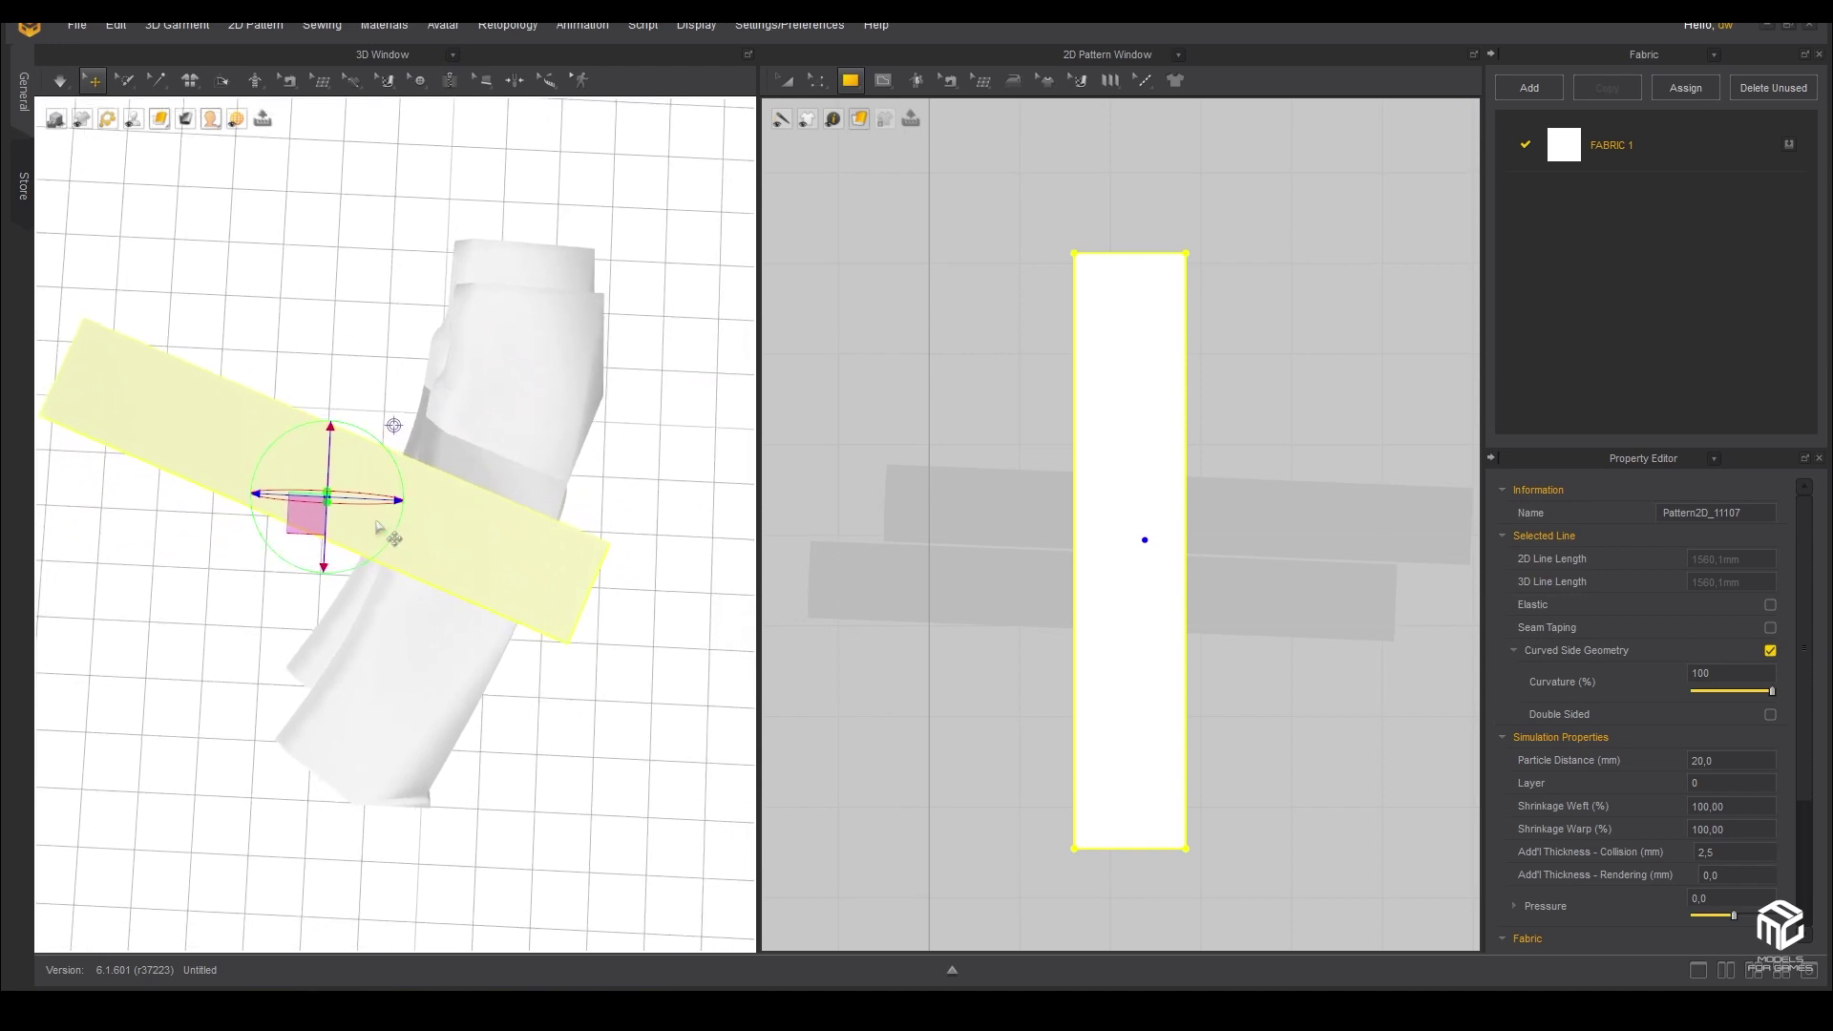
left_click_drag(315, 513, 374, 449)
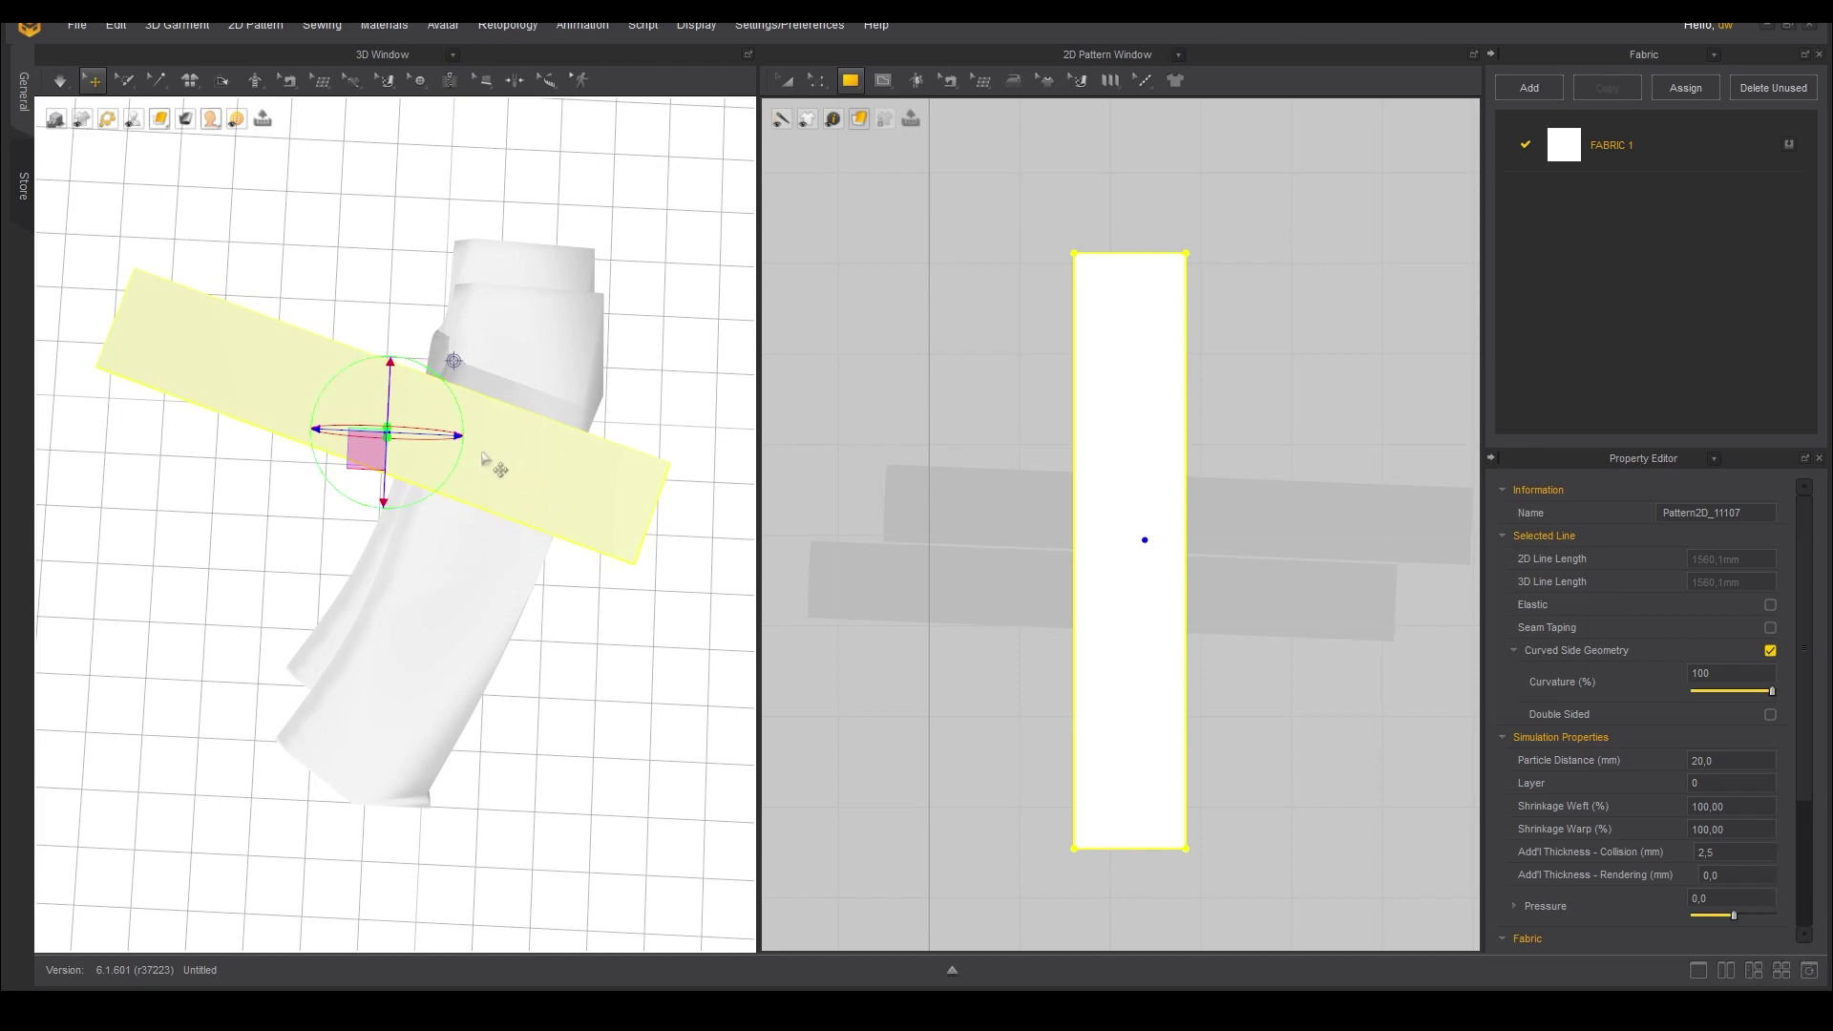
left_click_drag(334, 479, 347, 497)
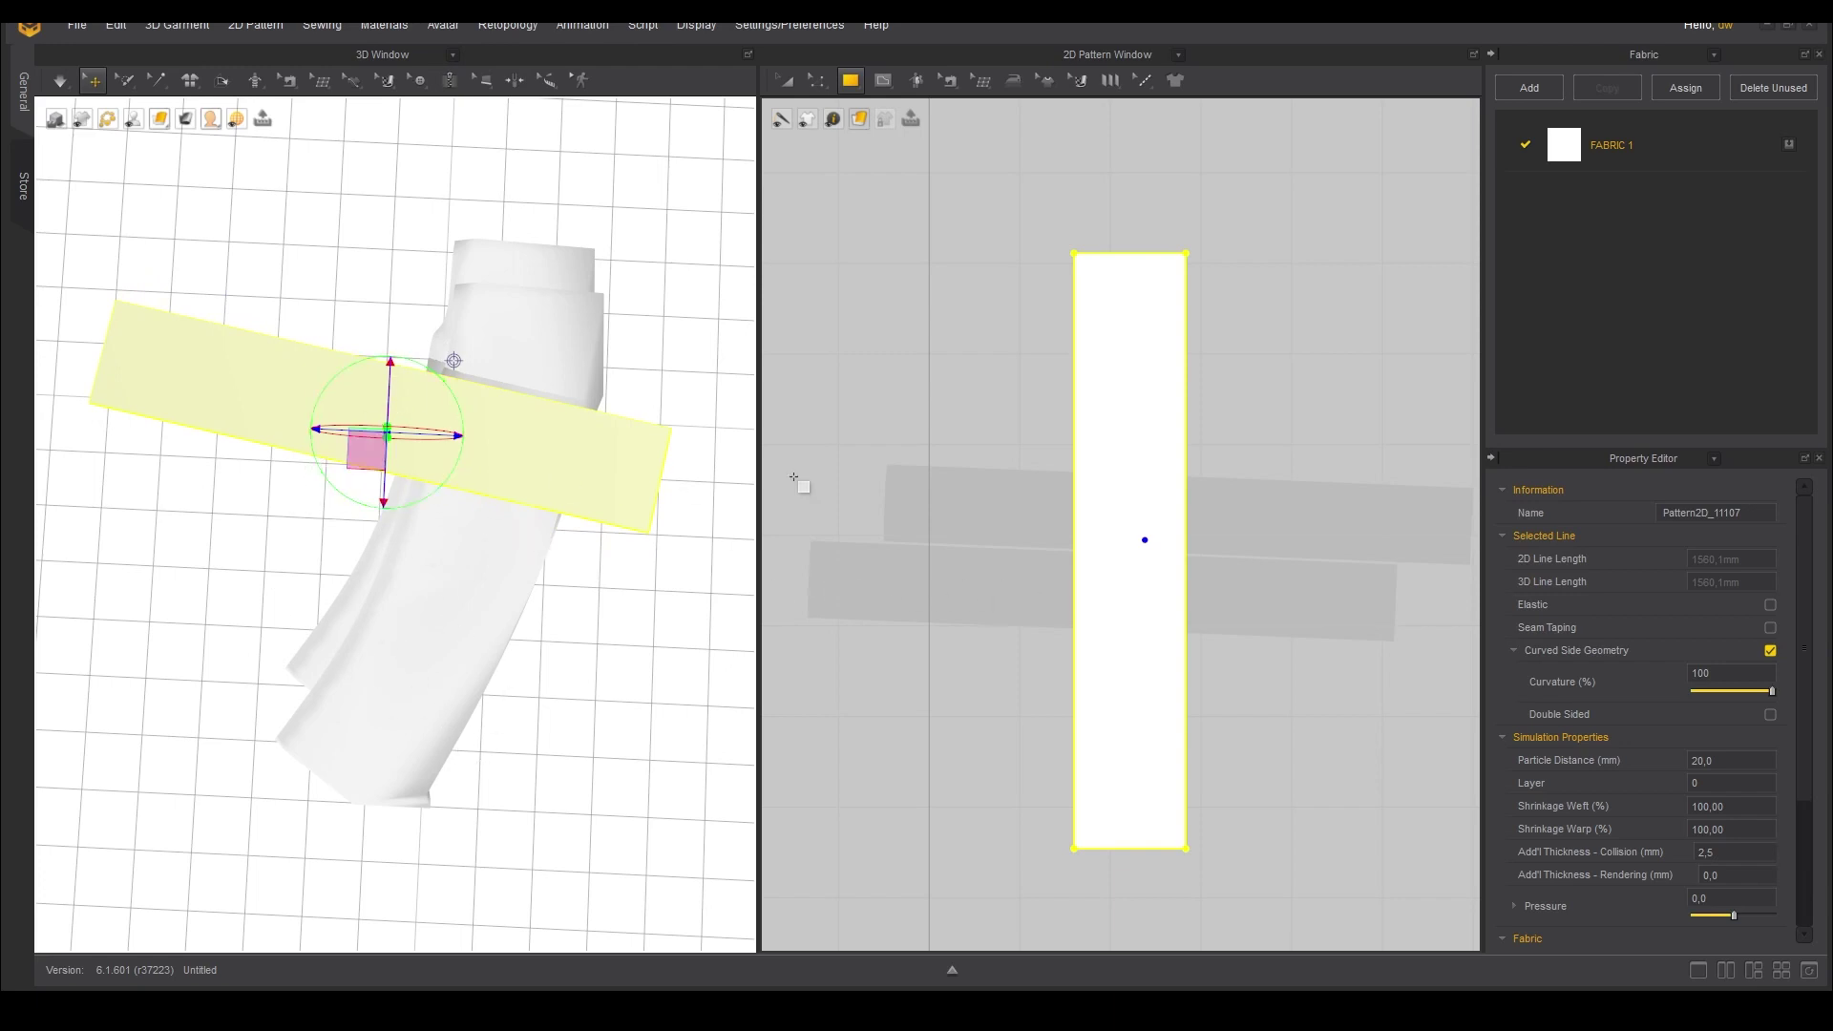
- Narrow the strip pattern with Transform Pattern and simulate it over the magazine
left_click(788, 86)
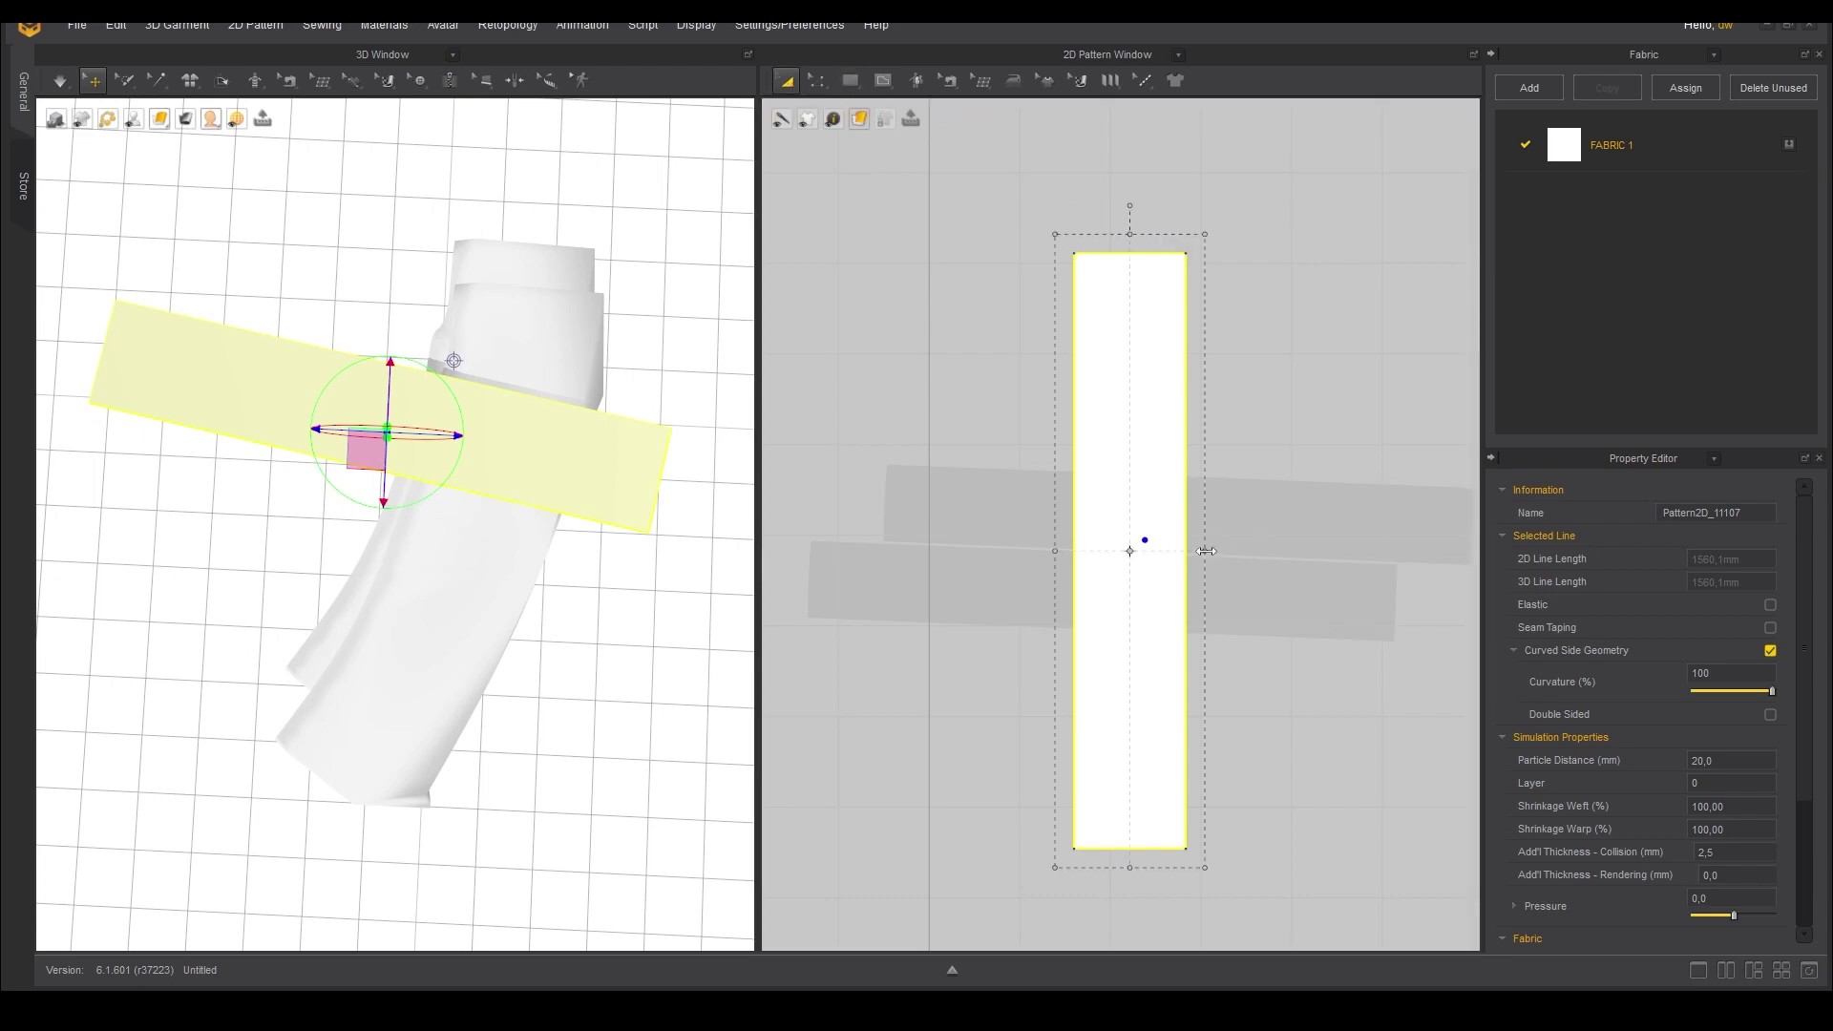
left_click_drag(1206, 551, 1179, 552)
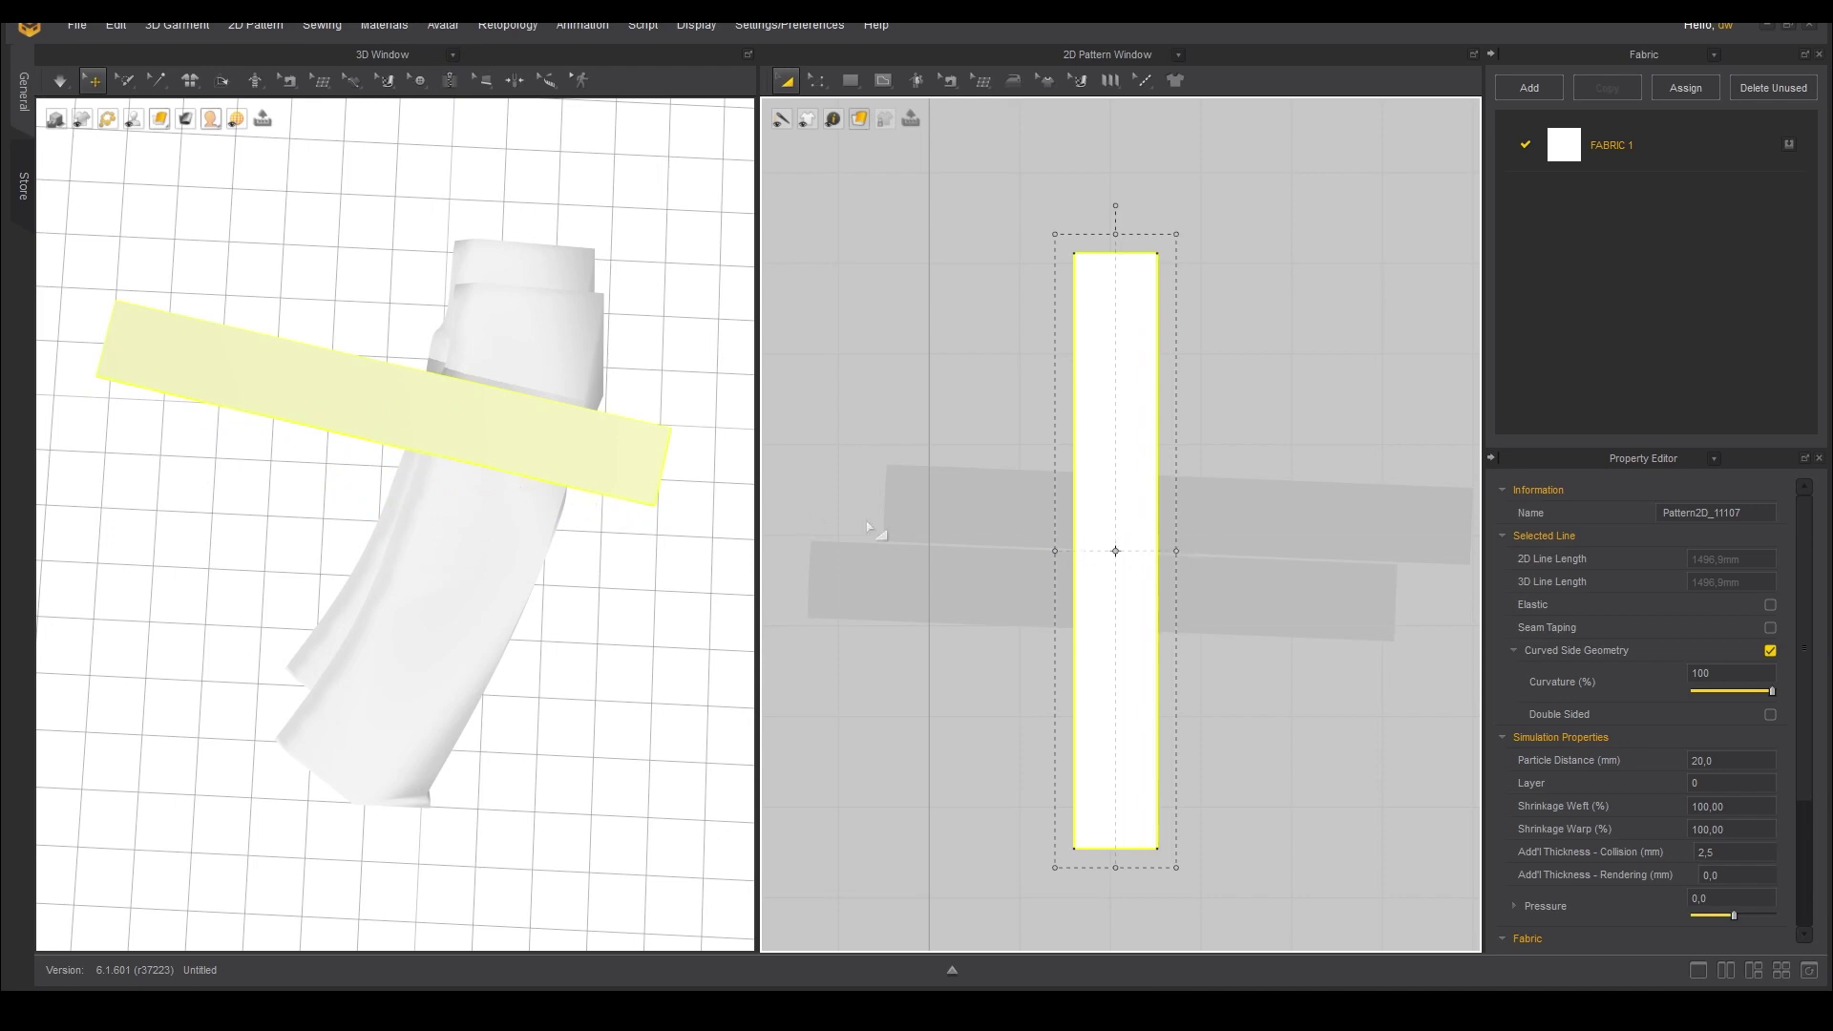
left_click_drag(1176, 550, 1166, 551)
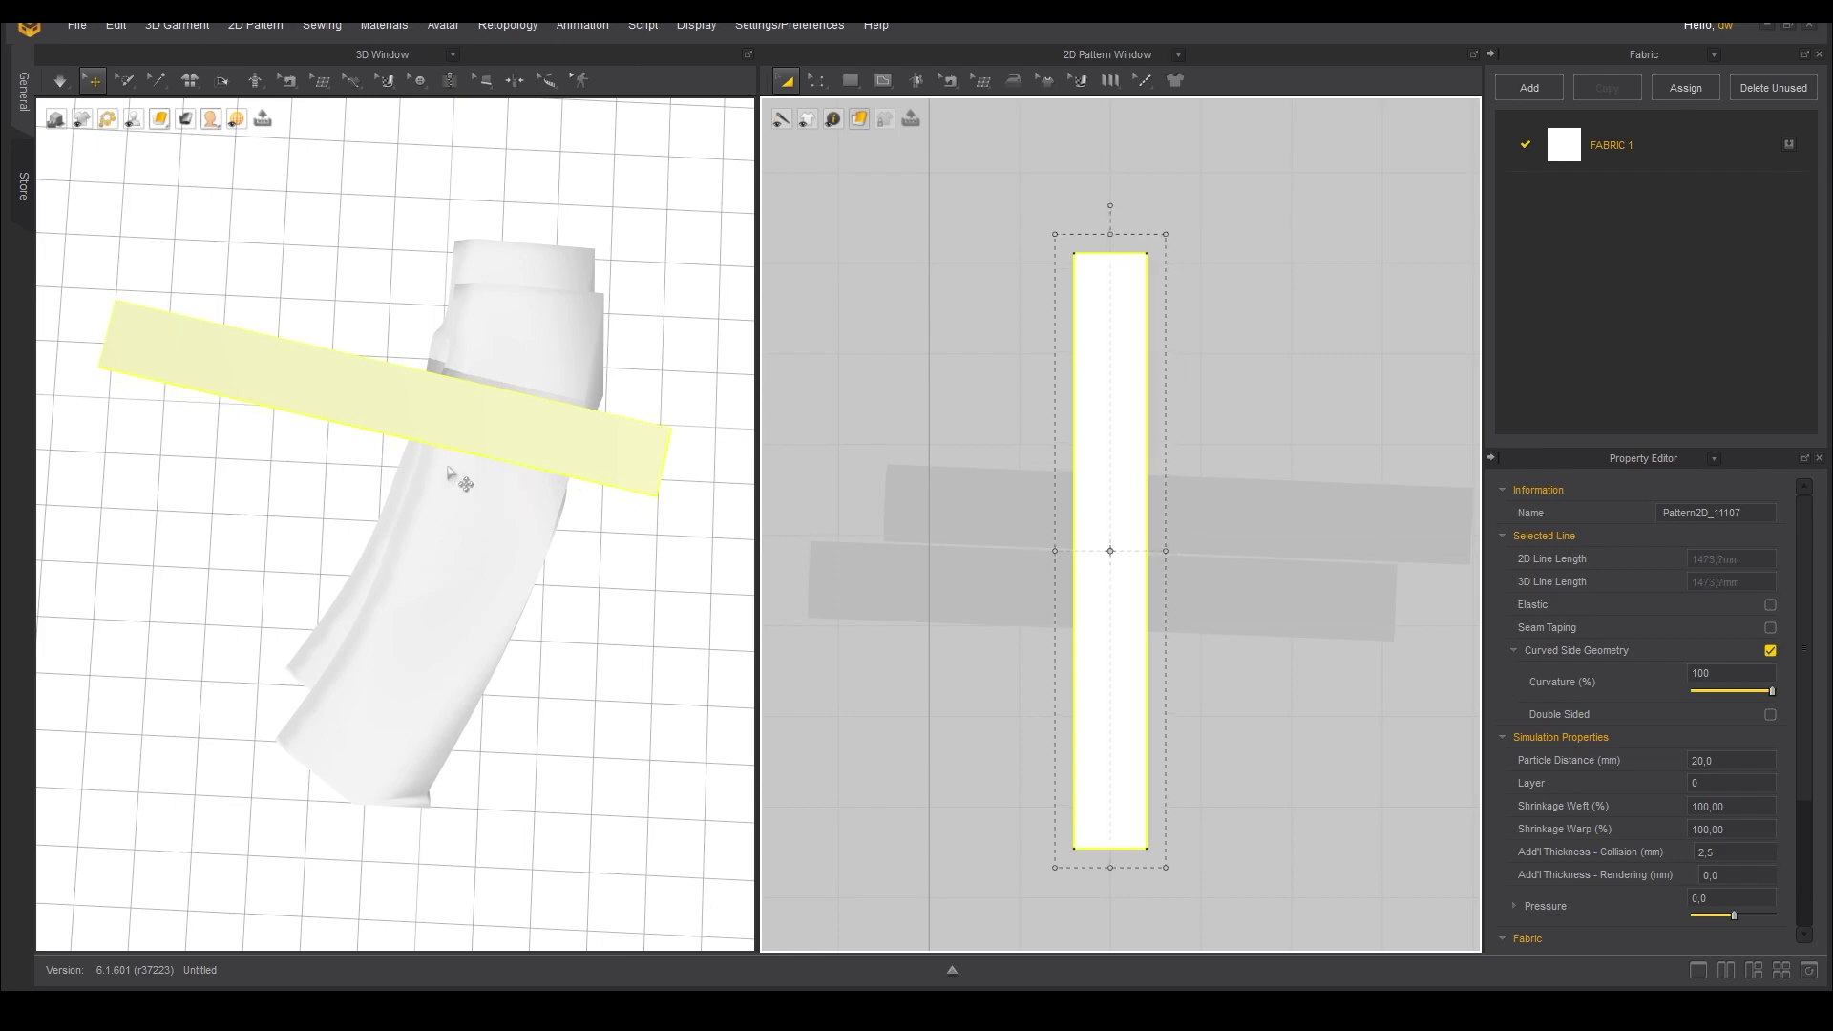
right_click_drag(506, 487, 216, 367)
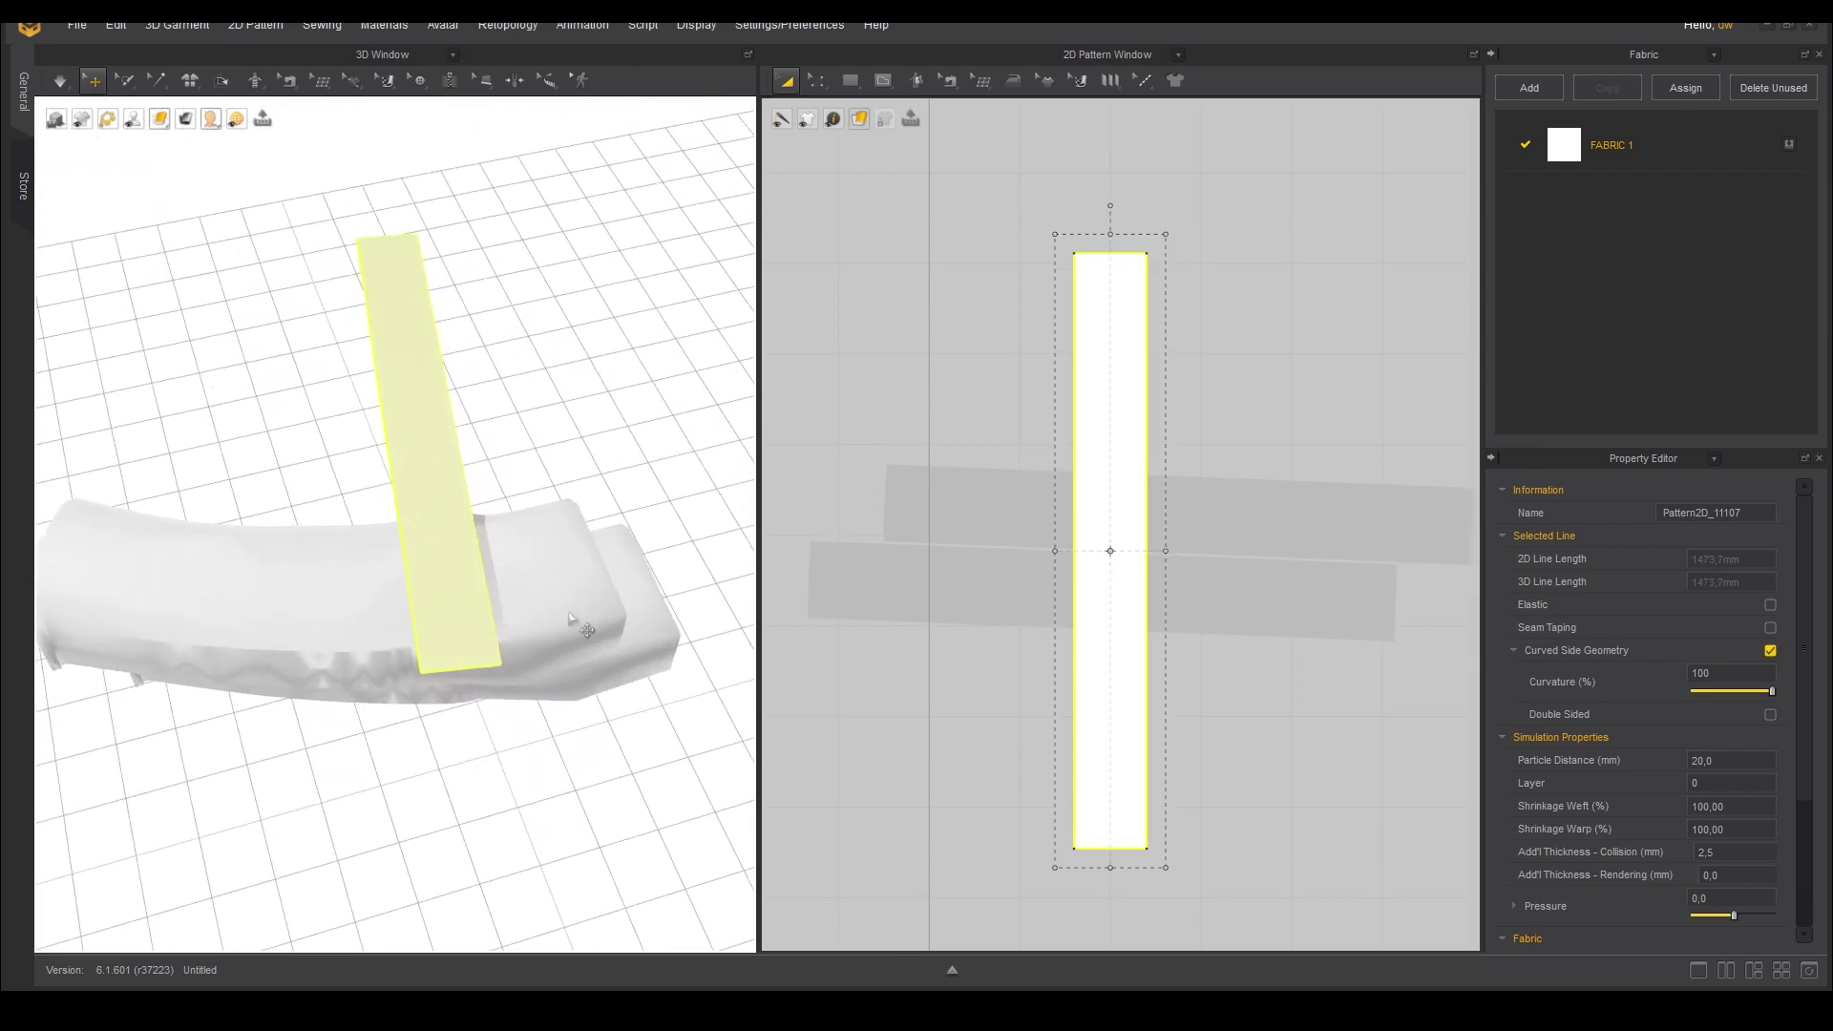
mouse_move(552, 571)
right_mouse_down()
mouse_move(475, 568)
mouse_move(542, 565)
right_mouse_up()
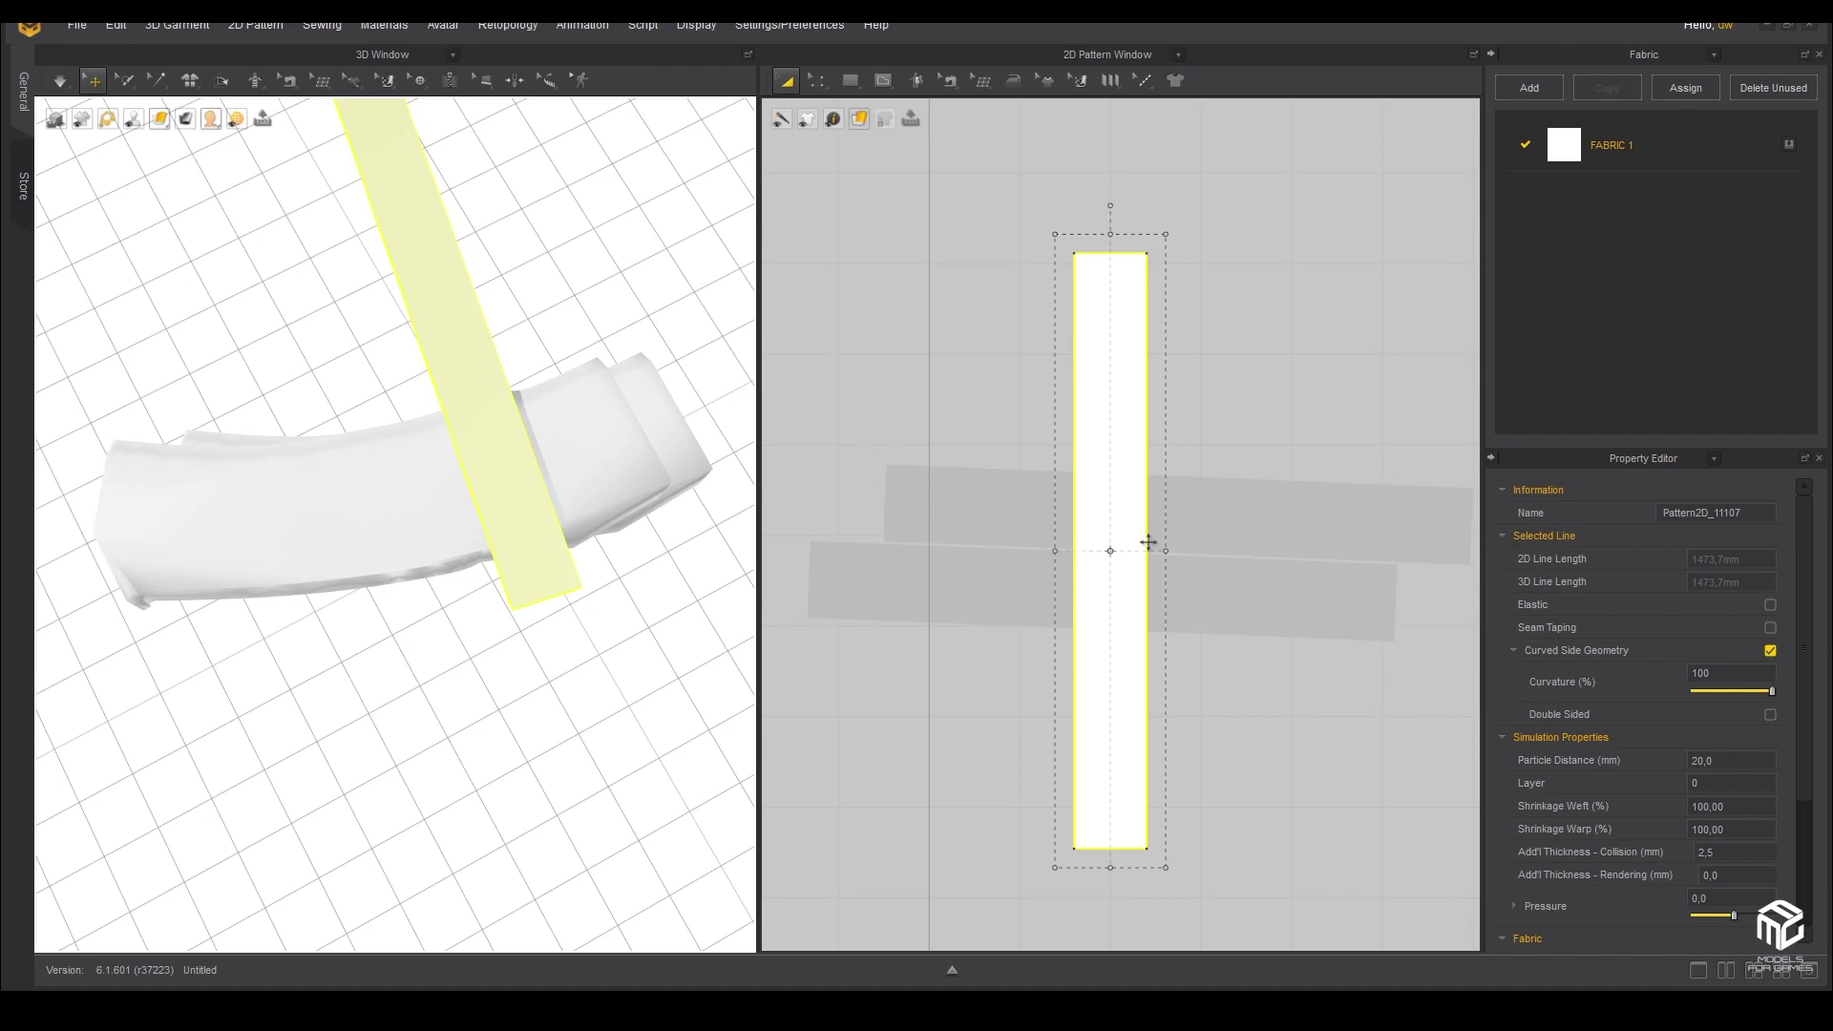
mouse_move(496, 512)
right_mouse_down()
mouse_move(620, 357)
mouse_move(595, 460)
right_mouse_up()
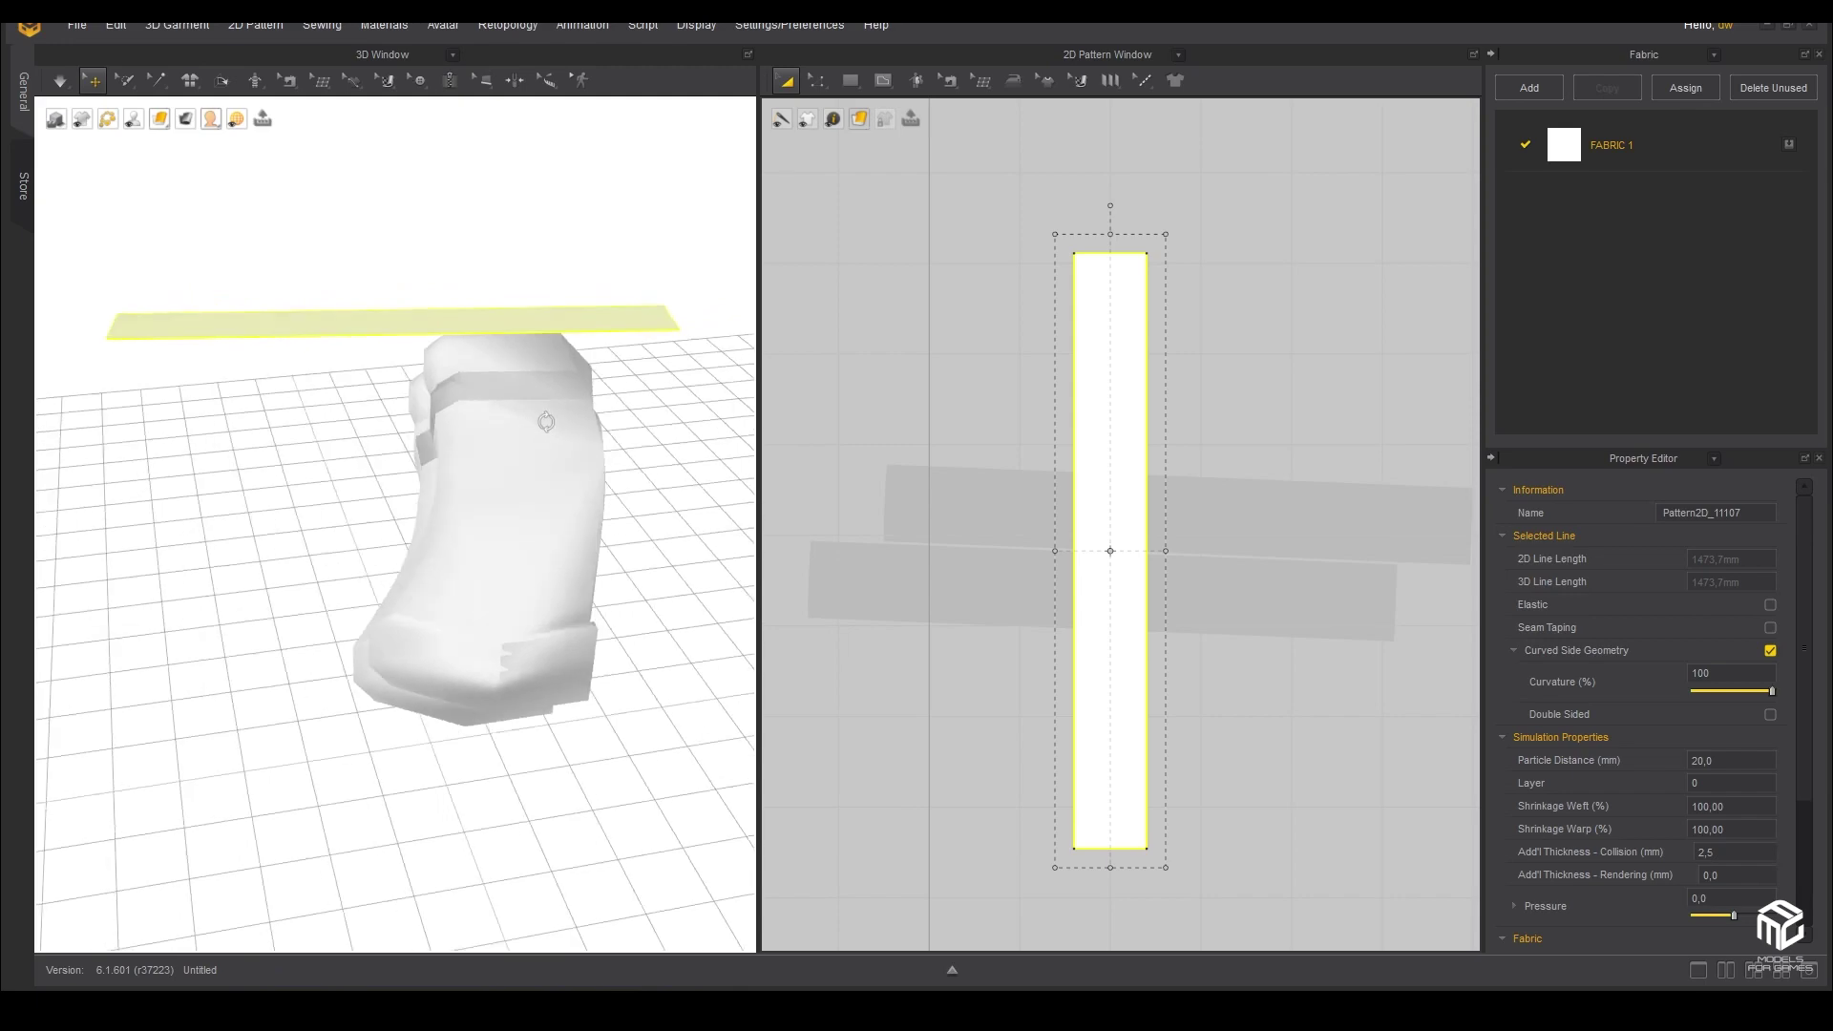
right_click_drag(553, 442, 478, 450)
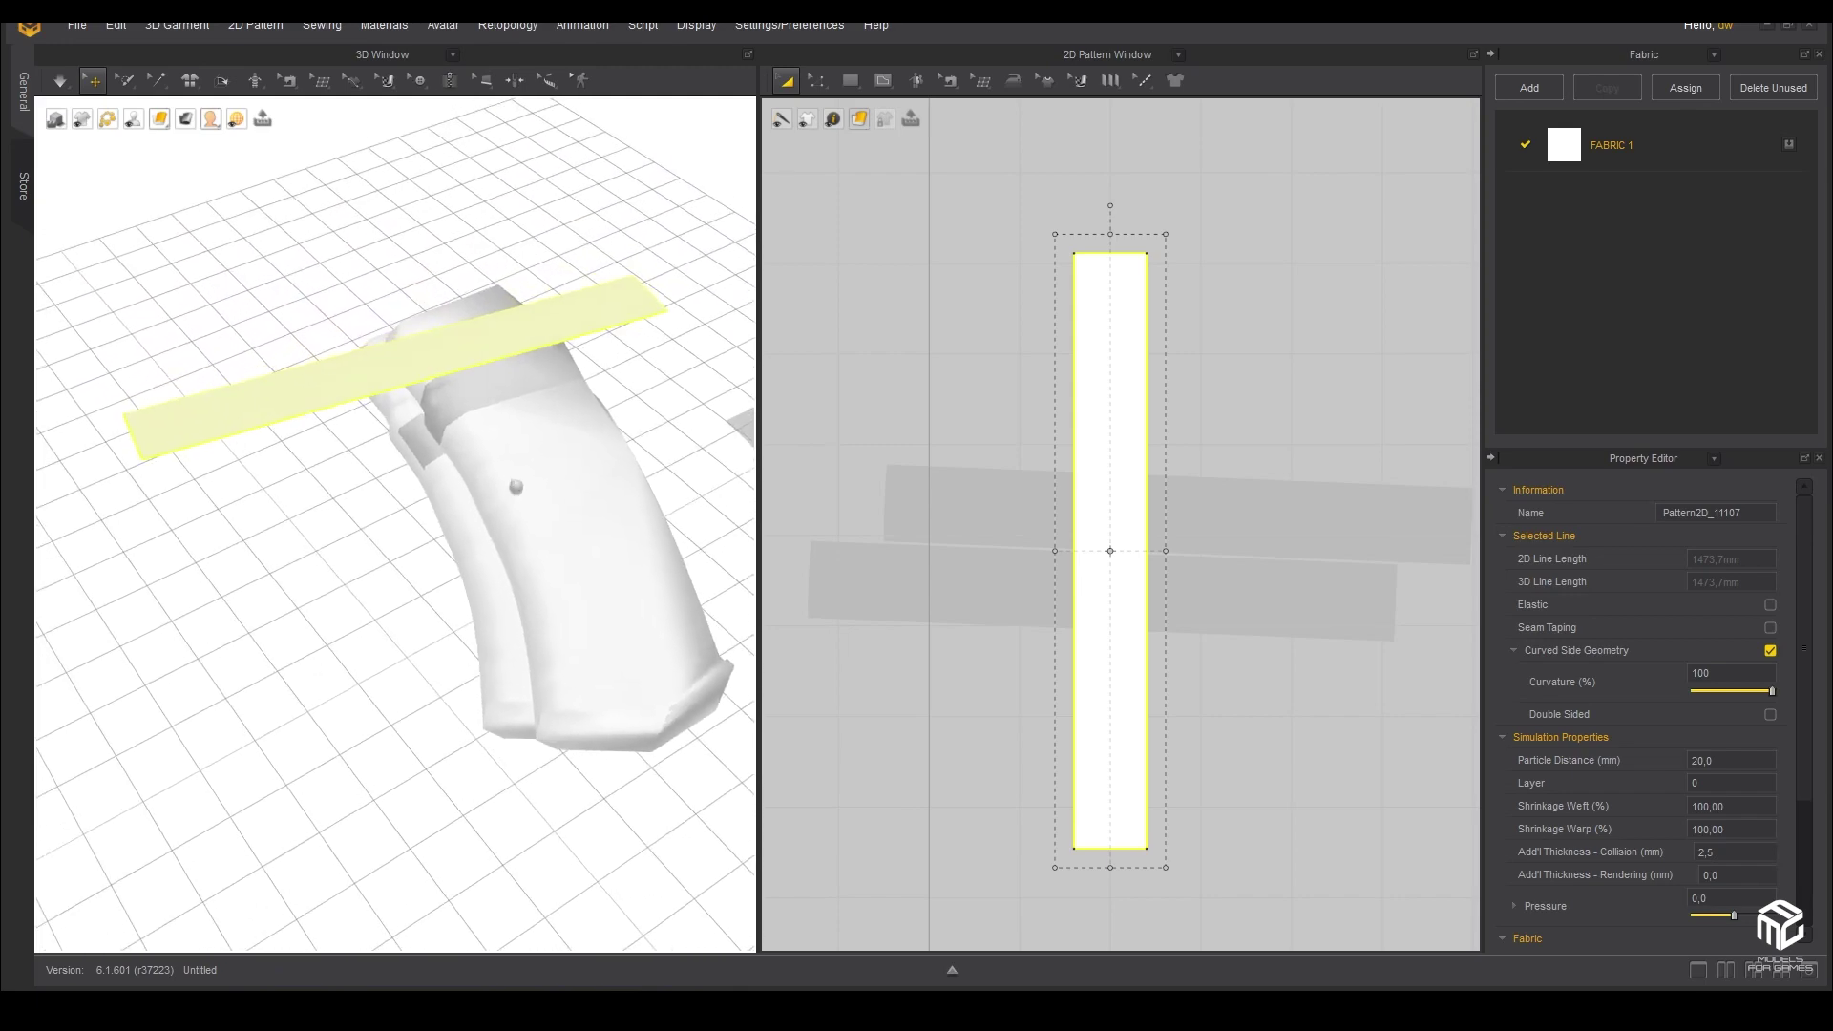
left_click(63, 84)
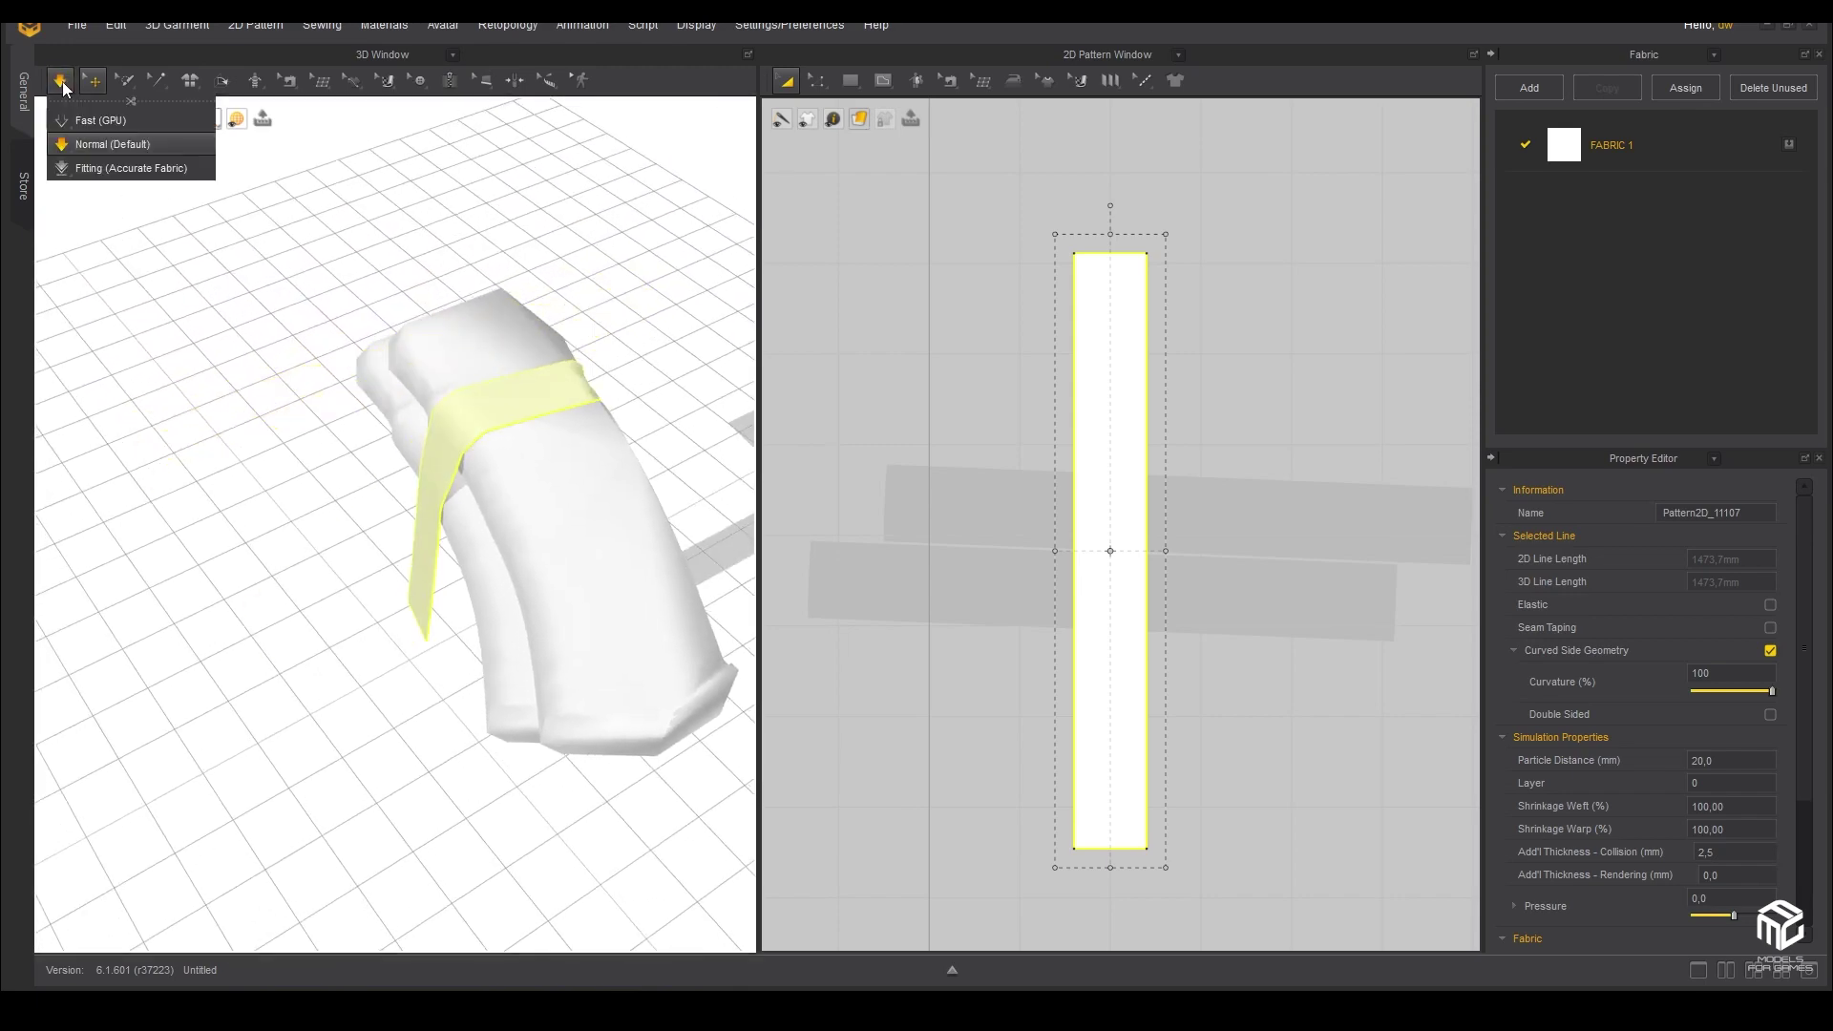
- Resume simulation and drag the yellow strip up and over the magazine's top until it settles
mouse_move(531, 446)
right_mouse_down()
mouse_move(406, 362)
mouse_move(532, 408)
mouse_move(511, 442)
mouse_move(465, 411)
right_mouse_up()
key("space")
left_click_drag(465, 410, 538, 340)
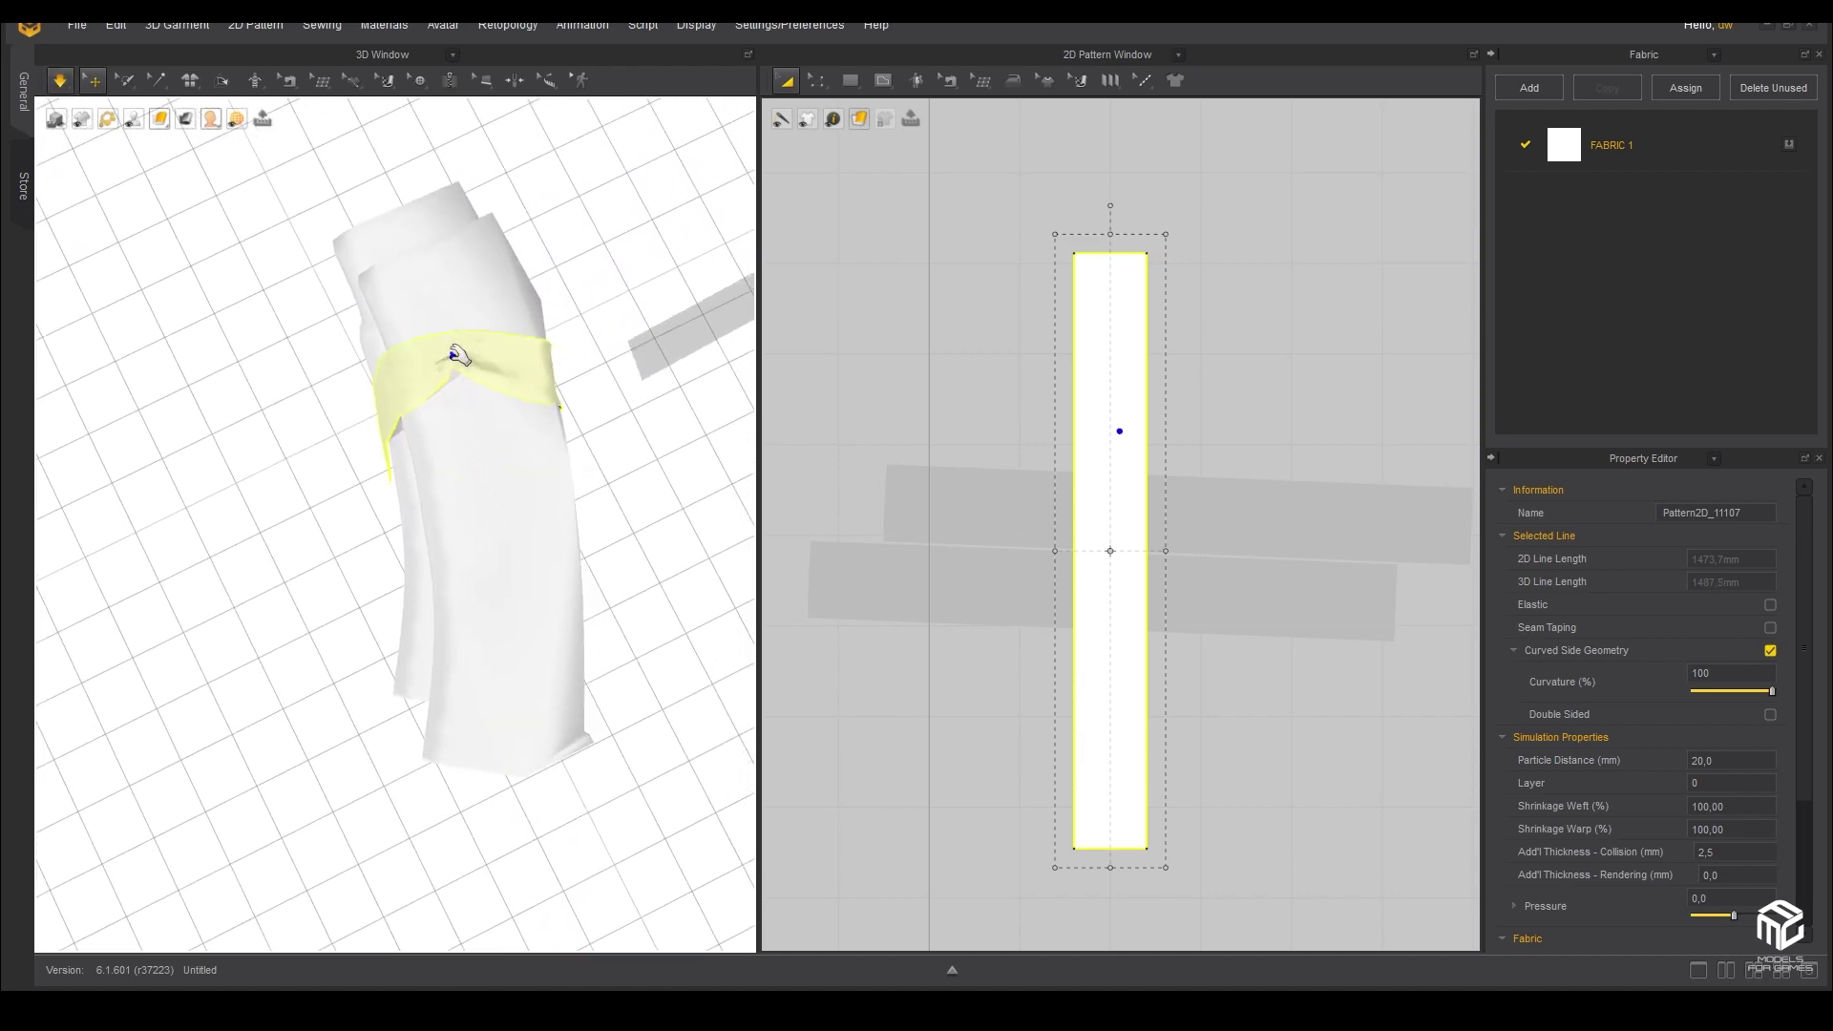
left_click_drag(538, 339, 506, 332)
left_click_drag(403, 371, 410, 373)
mouse_move(456, 473)
right_mouse_down()
mouse_move(516, 410)
mouse_move(542, 434)
right_mouse_up()
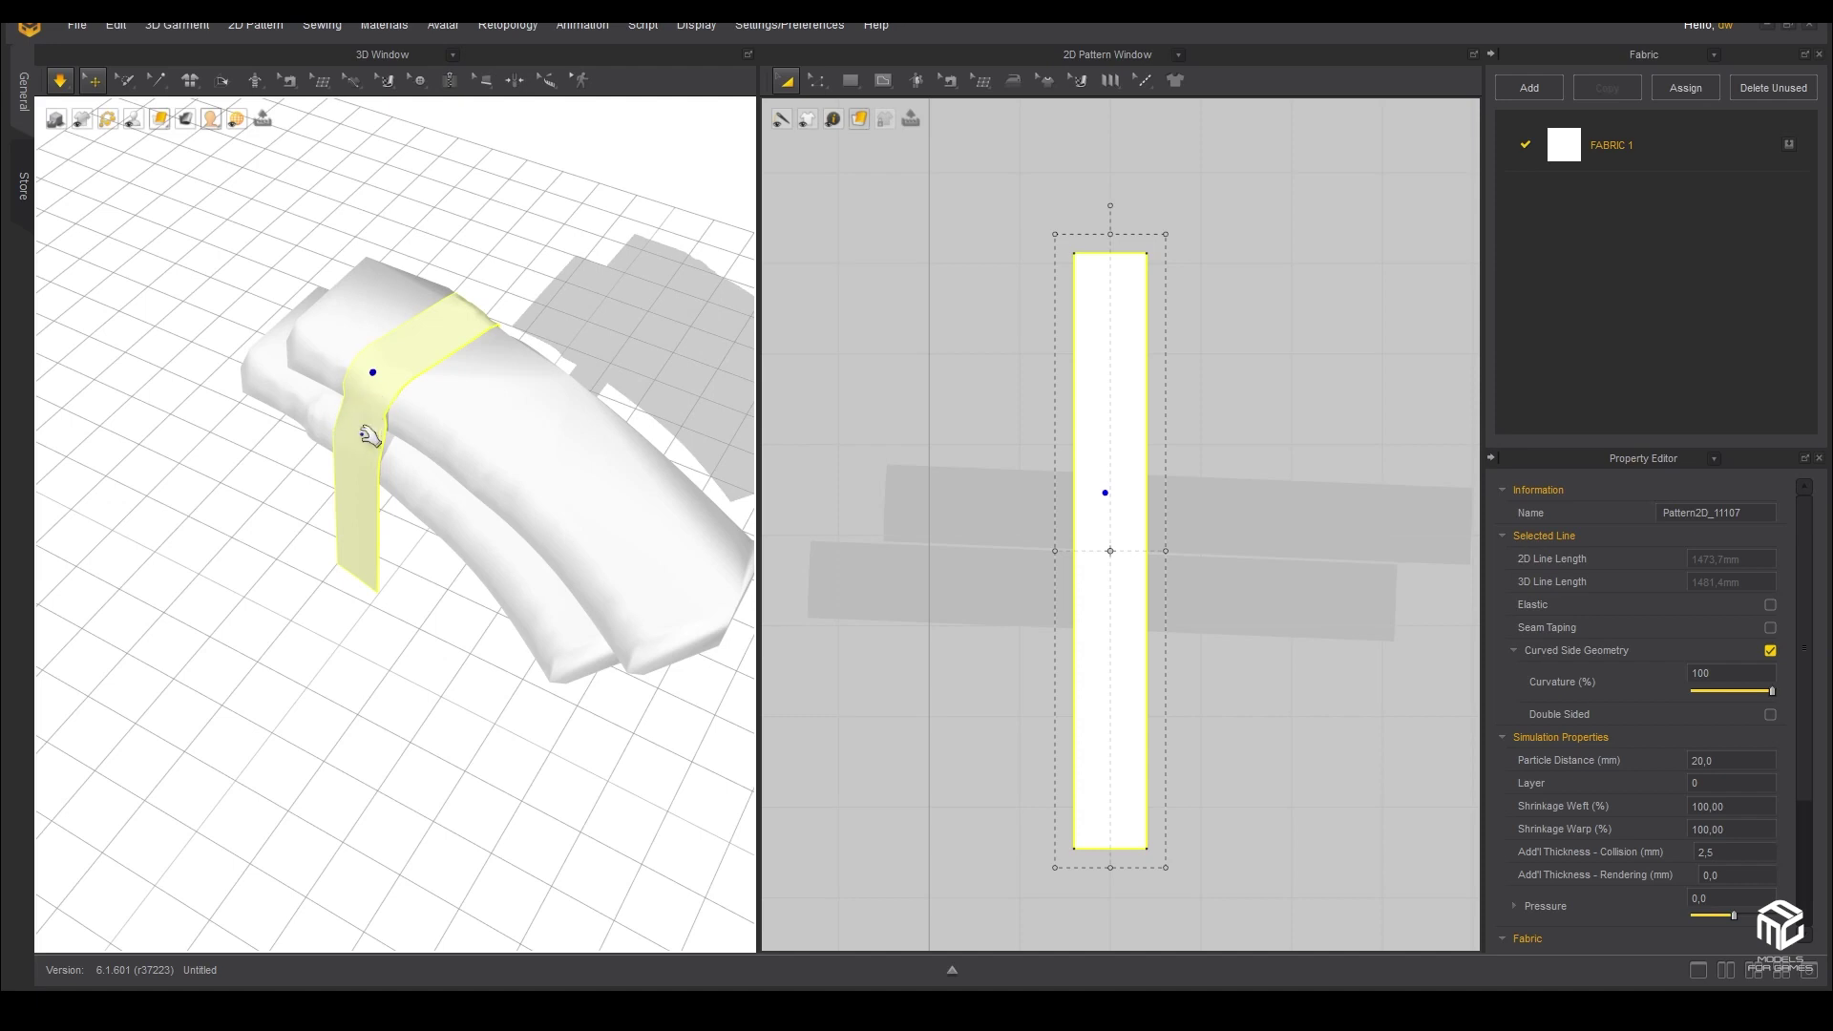
scroll(371, 425, "up", 2)
scroll(371, 420, "up", 2)
right_click_drag(367, 355, 444, 425)
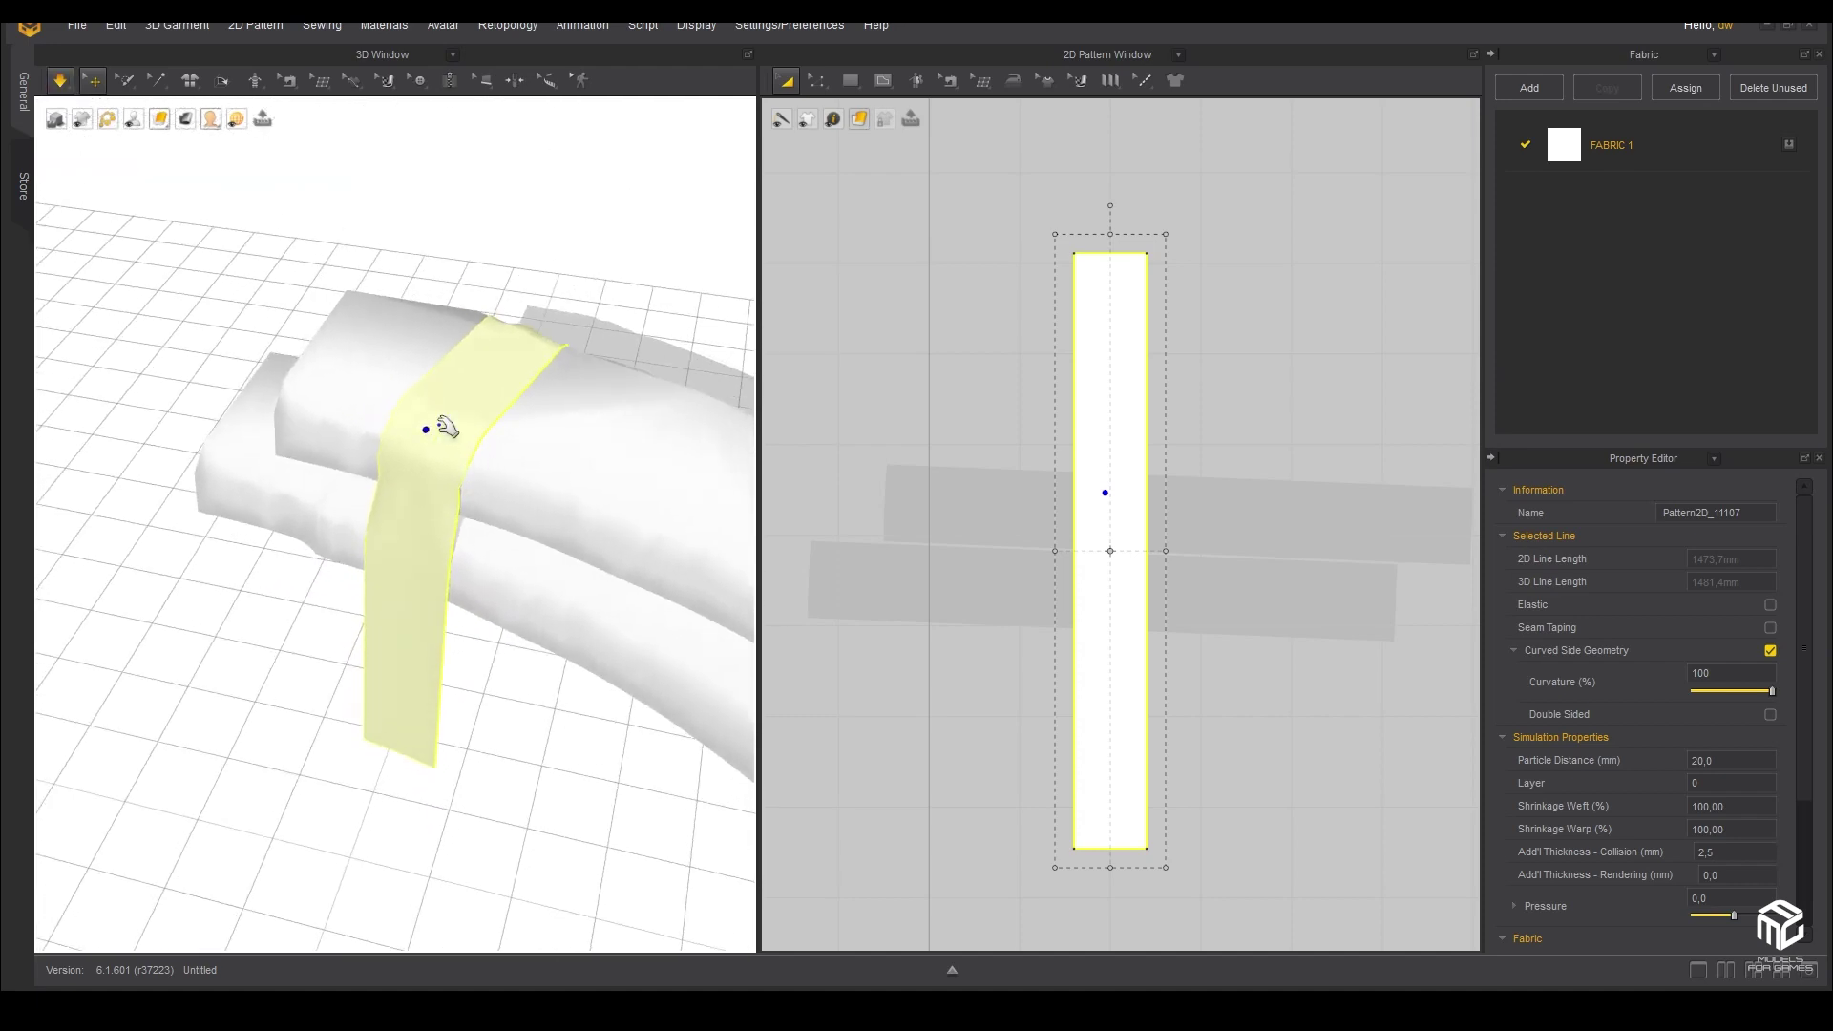
- Display the strip as Mesh and set its Particle Distance to 10 mm
left_click(161, 119)
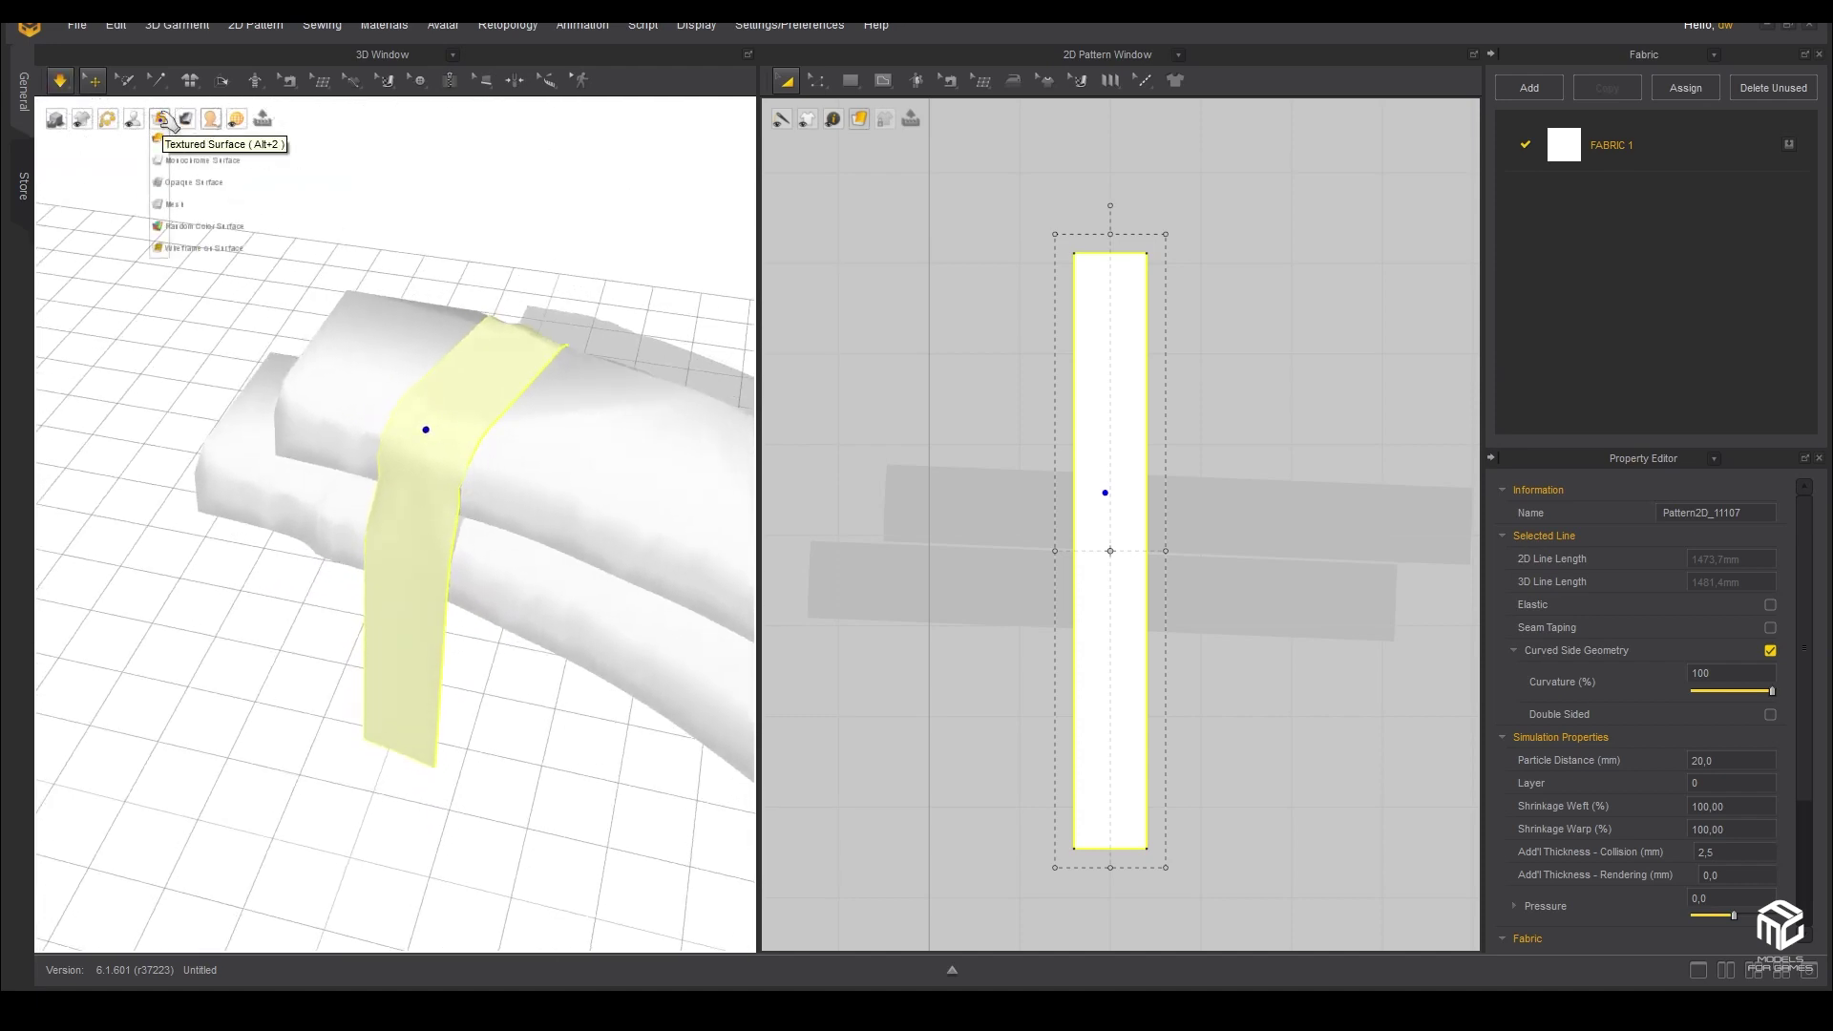
left_click(179, 209)
mouse_move(451, 623)
right_mouse_down()
mouse_move(492, 639)
mouse_move(459, 601)
mouse_move(483, 532)
mouse_move(462, 594)
right_mouse_up()
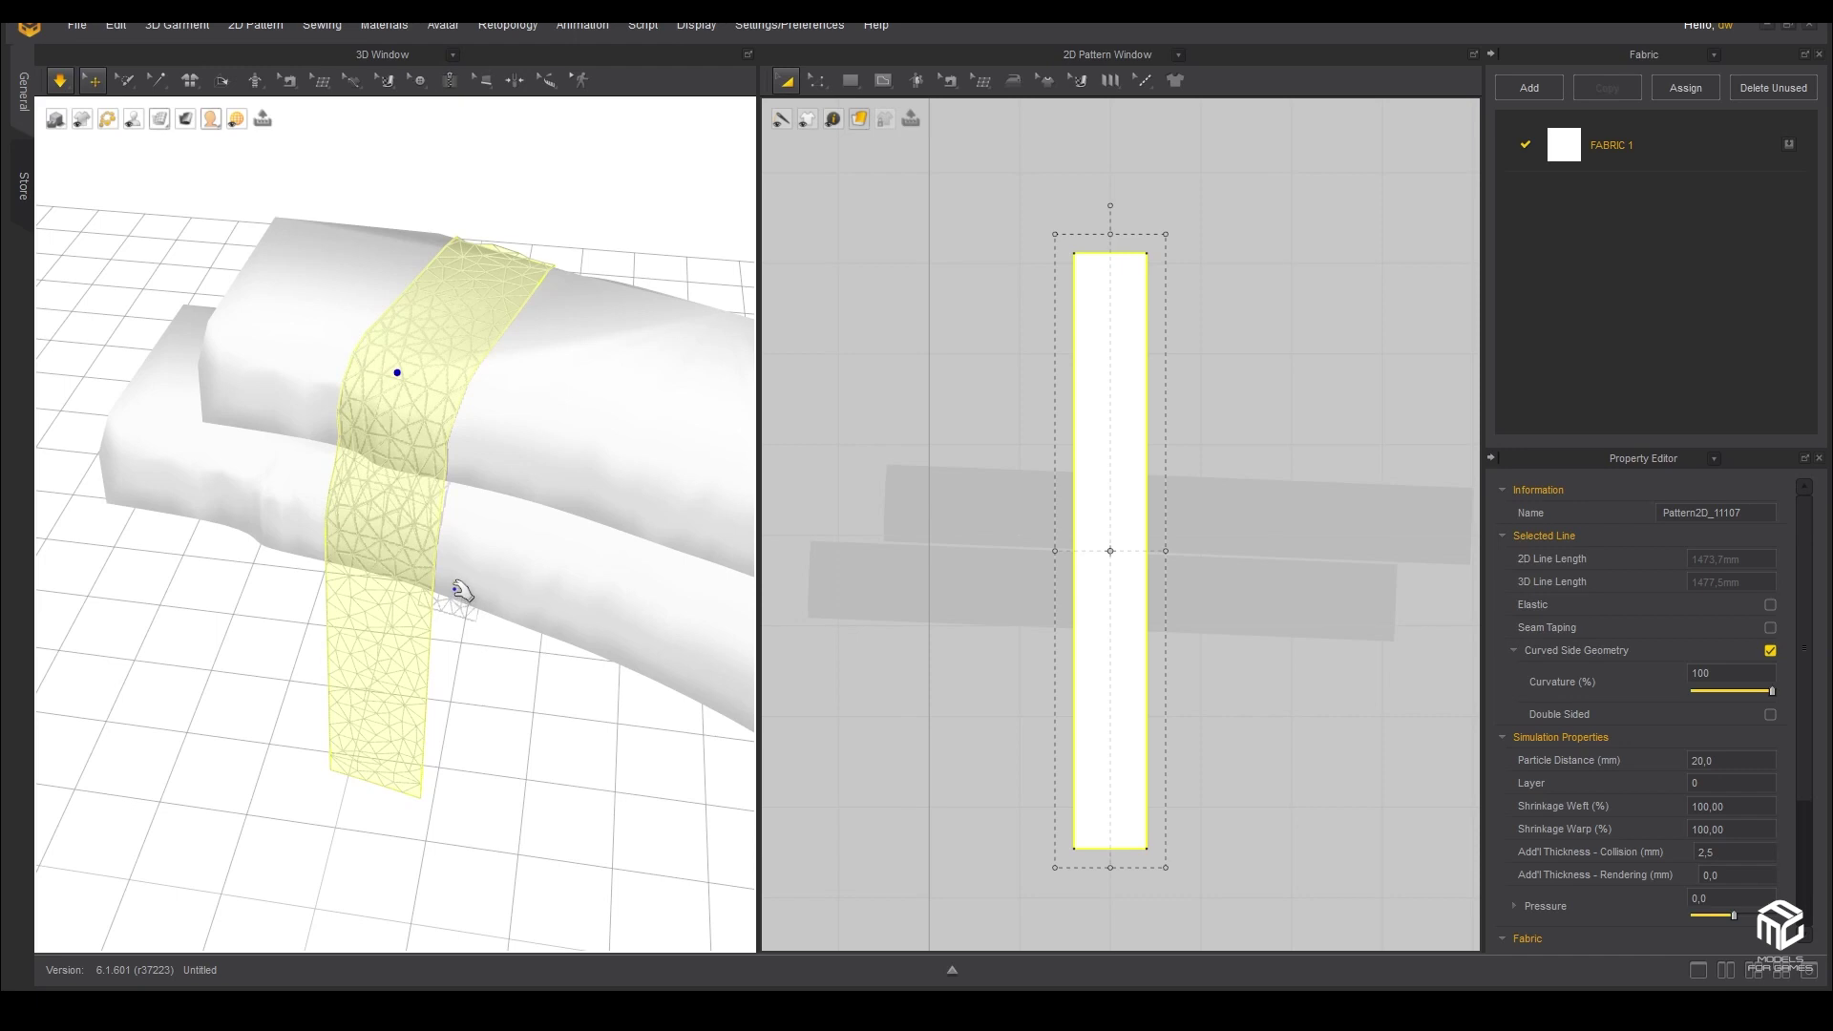
left_click(1726, 759)
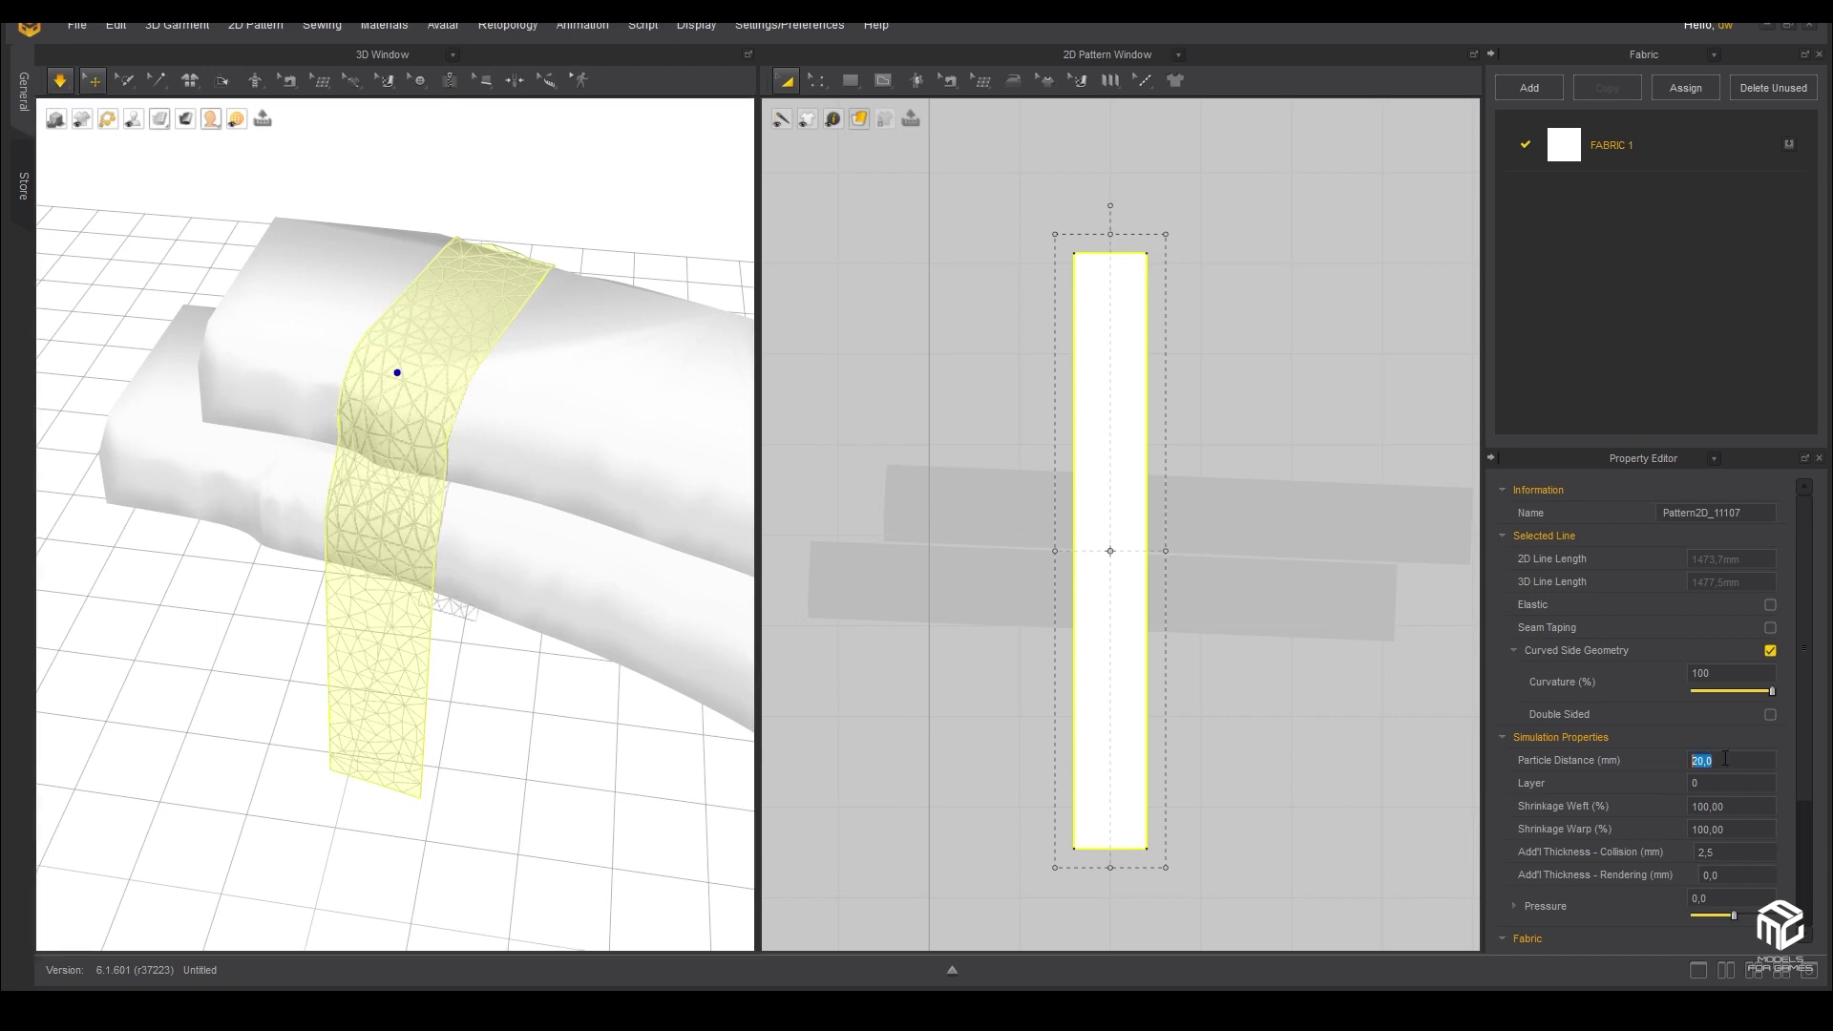
type("10")
key("Return")
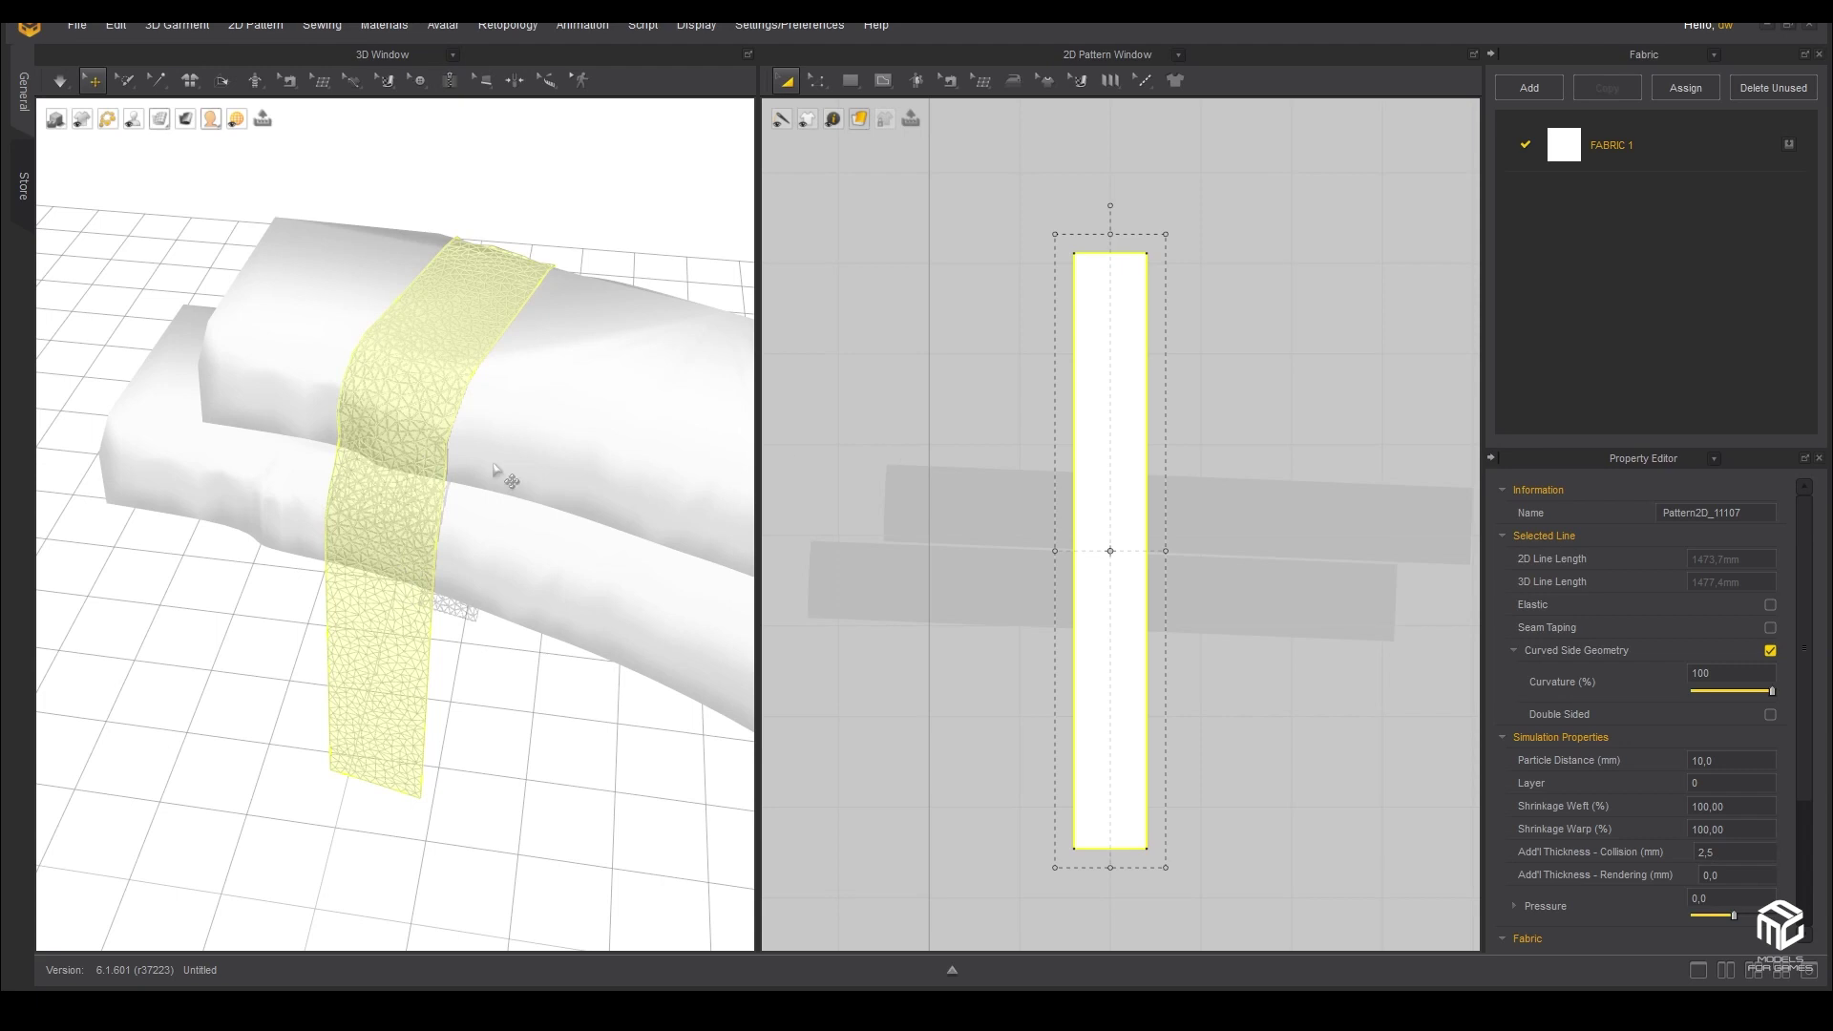
- Quadrangulate the strip's mesh and set Particle Distance to 8 mm
right_click(414, 420)
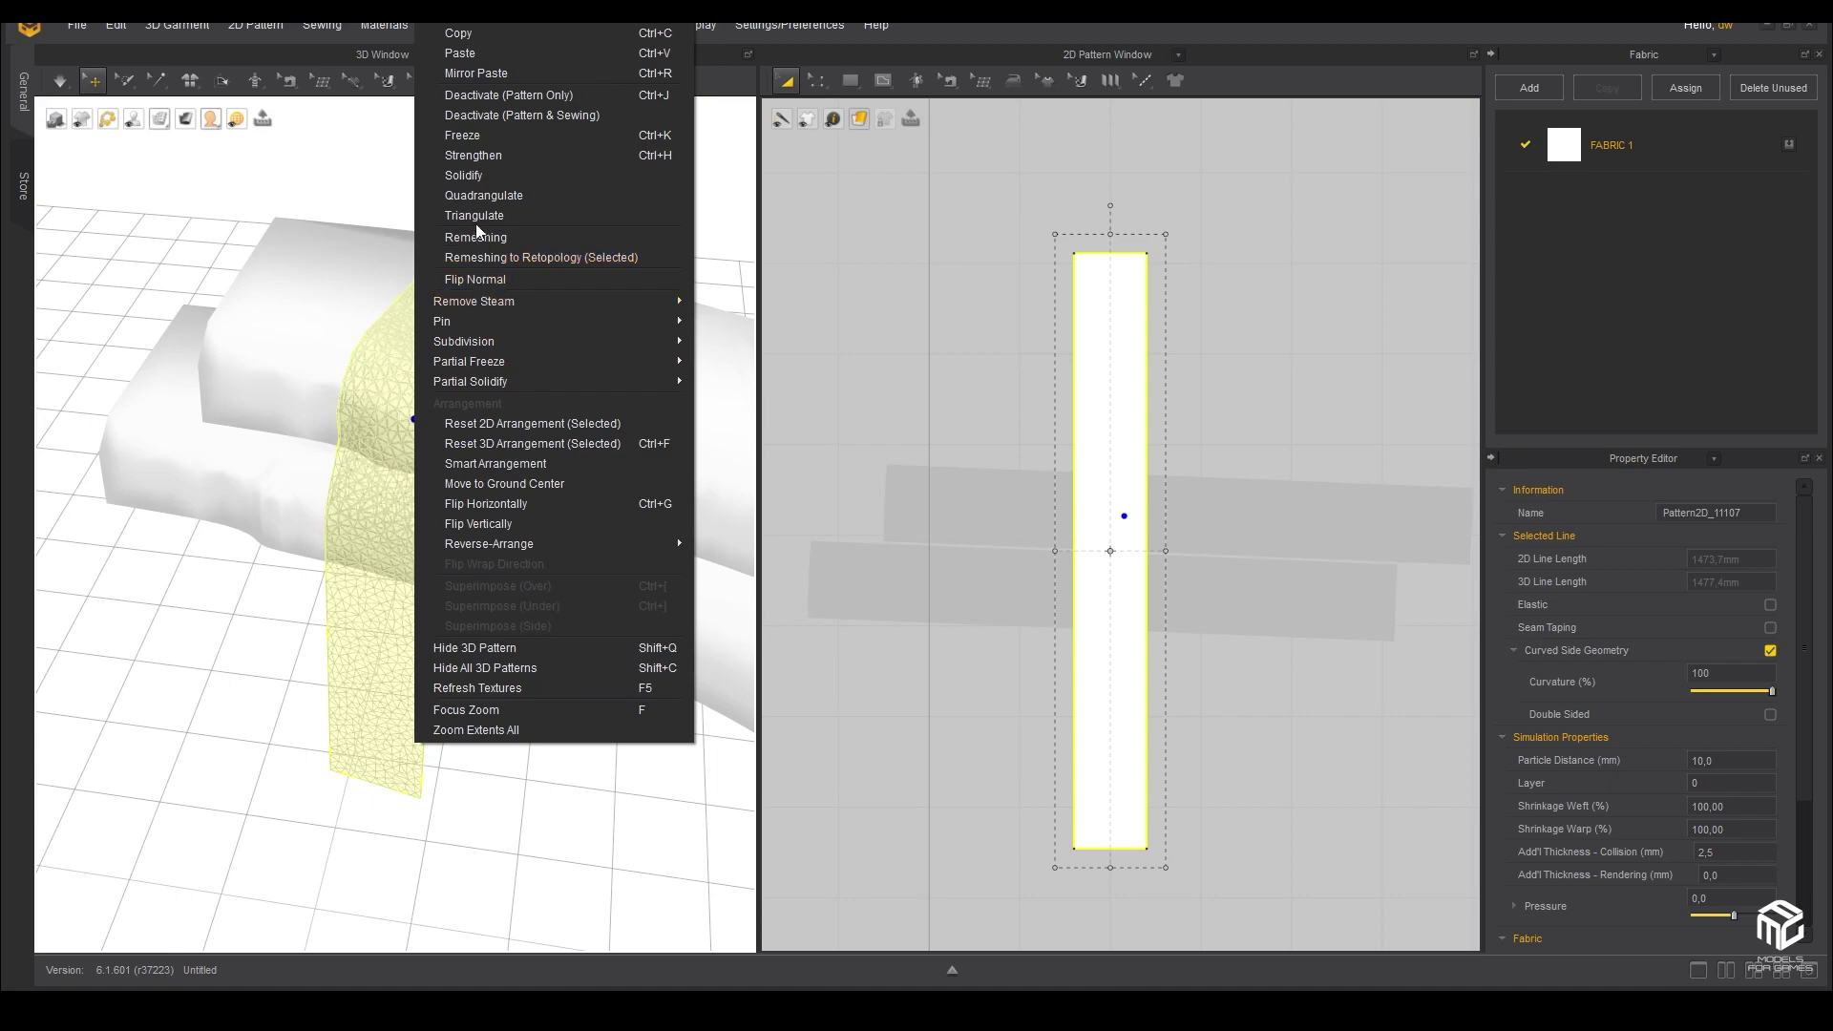
left_click(496, 194)
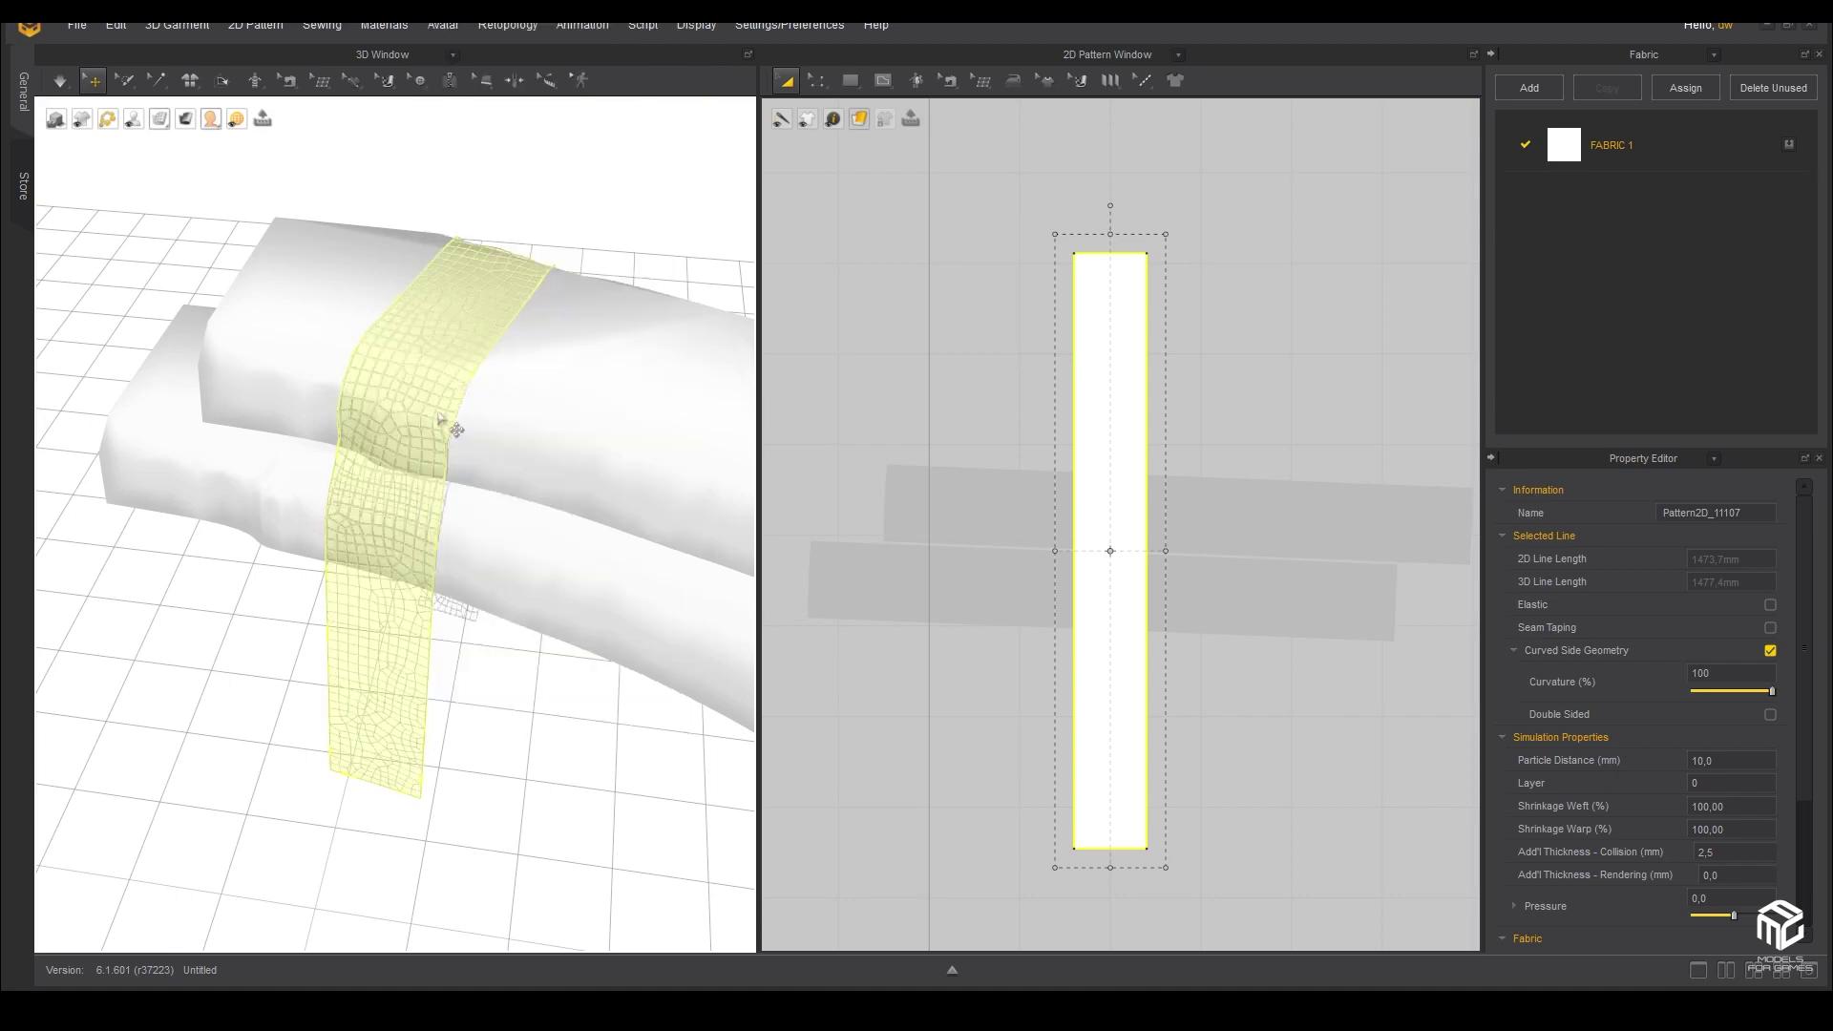
mouse_move(475, 401)
right_mouse_down()
mouse_move(481, 505)
mouse_move(246, 484)
mouse_move(532, 461)
mouse_move(360, 483)
mouse_move(439, 539)
mouse_move(512, 544)
right_mouse_up()
left_click(1742, 763)
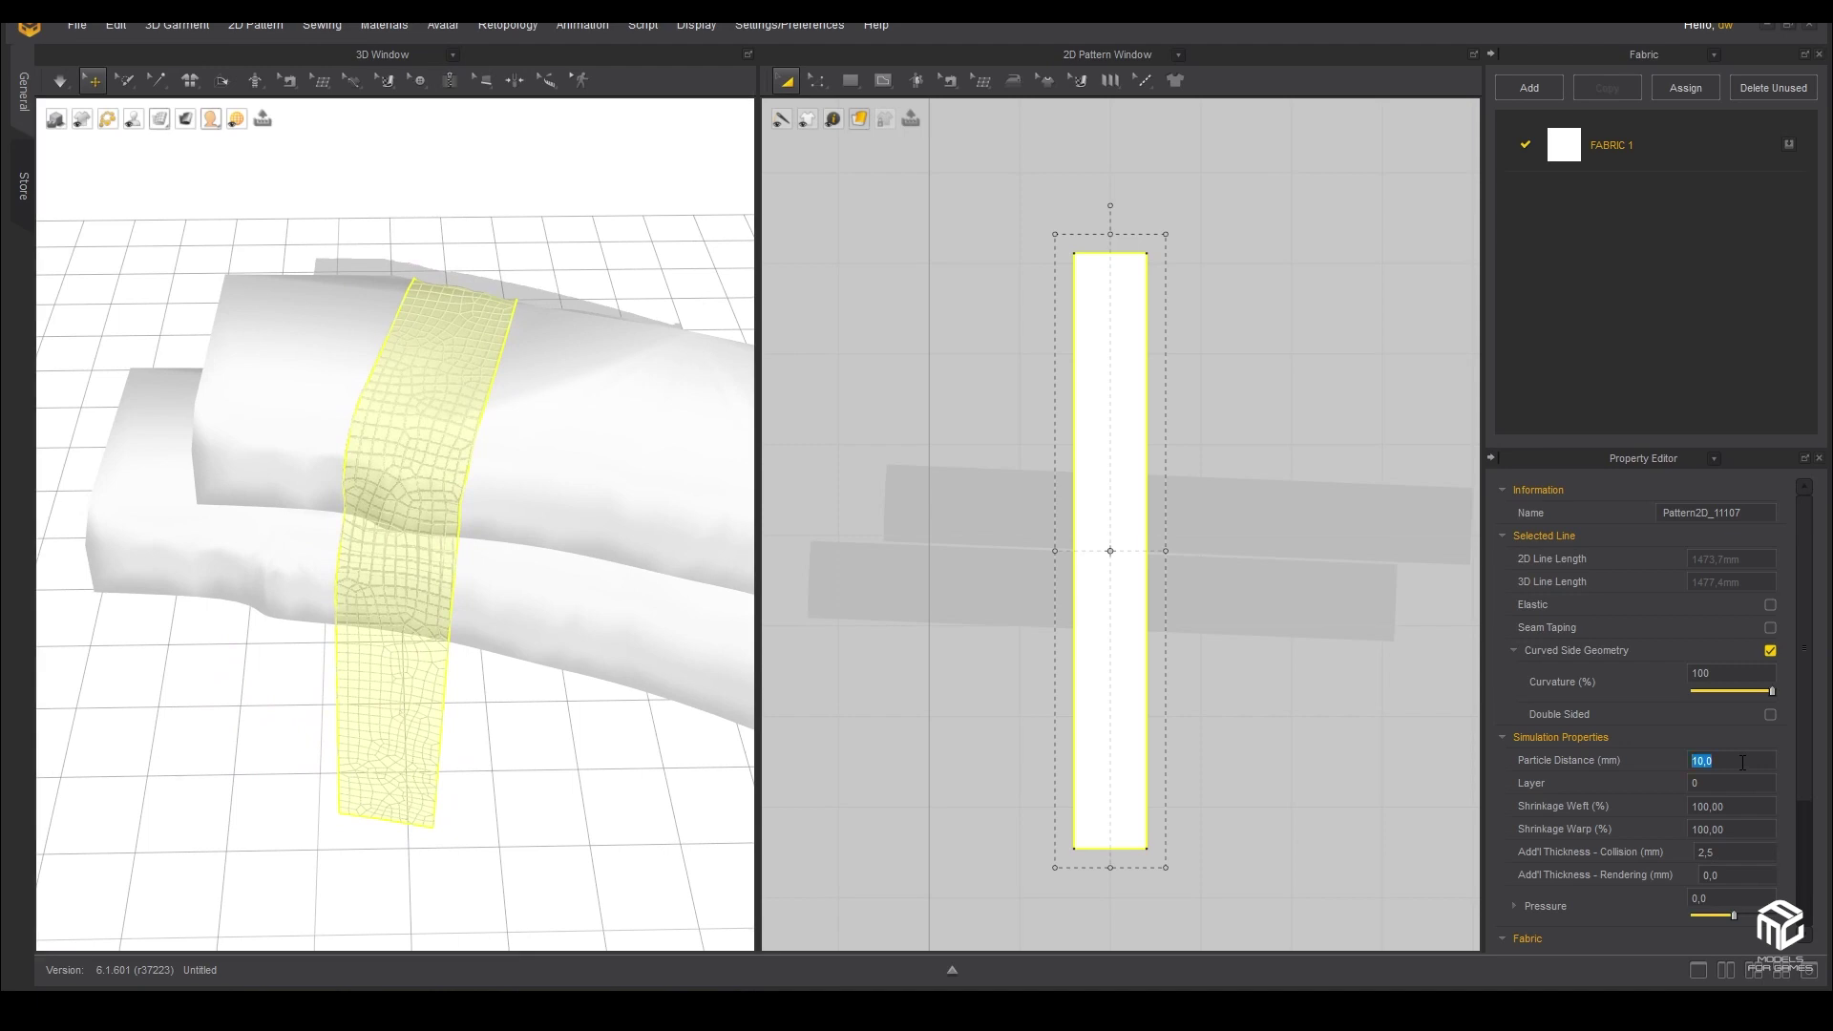
type("8")
key("Return")
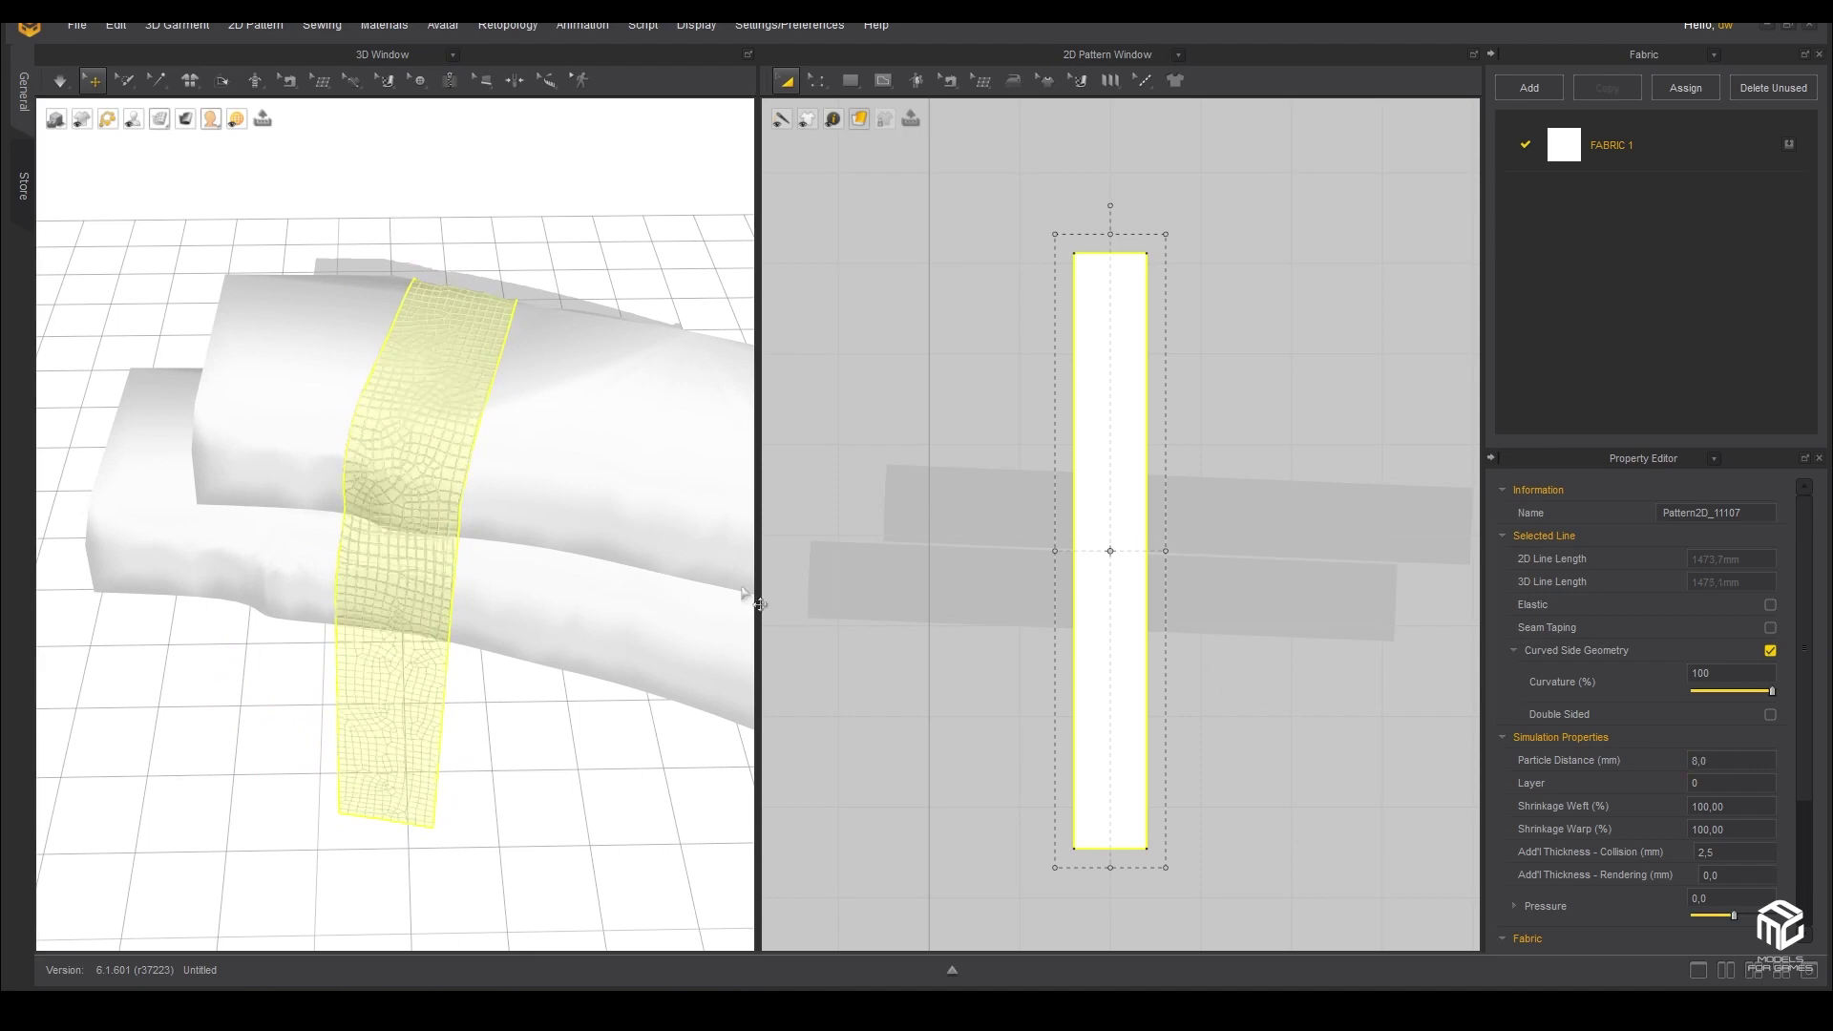
- Triangulate the strip again and reapply an 8 mm Particle Distance
right_click(418, 437)
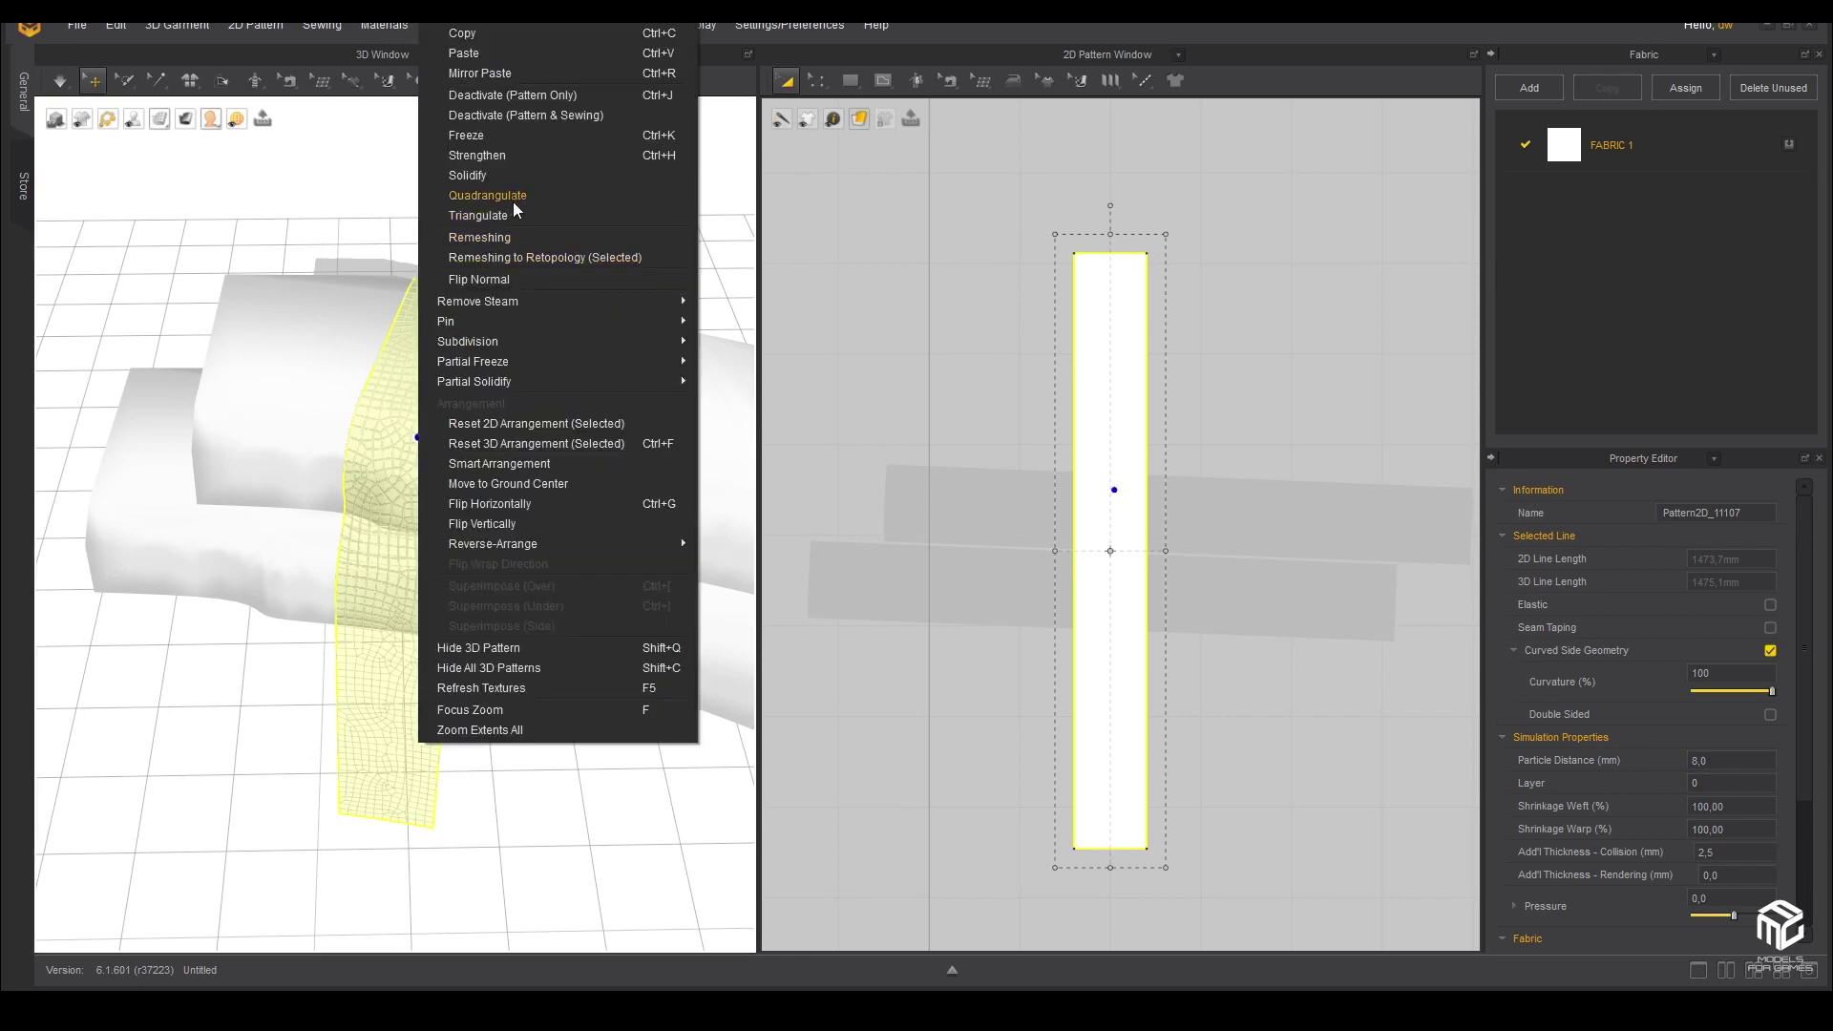
left_click(289, 564)
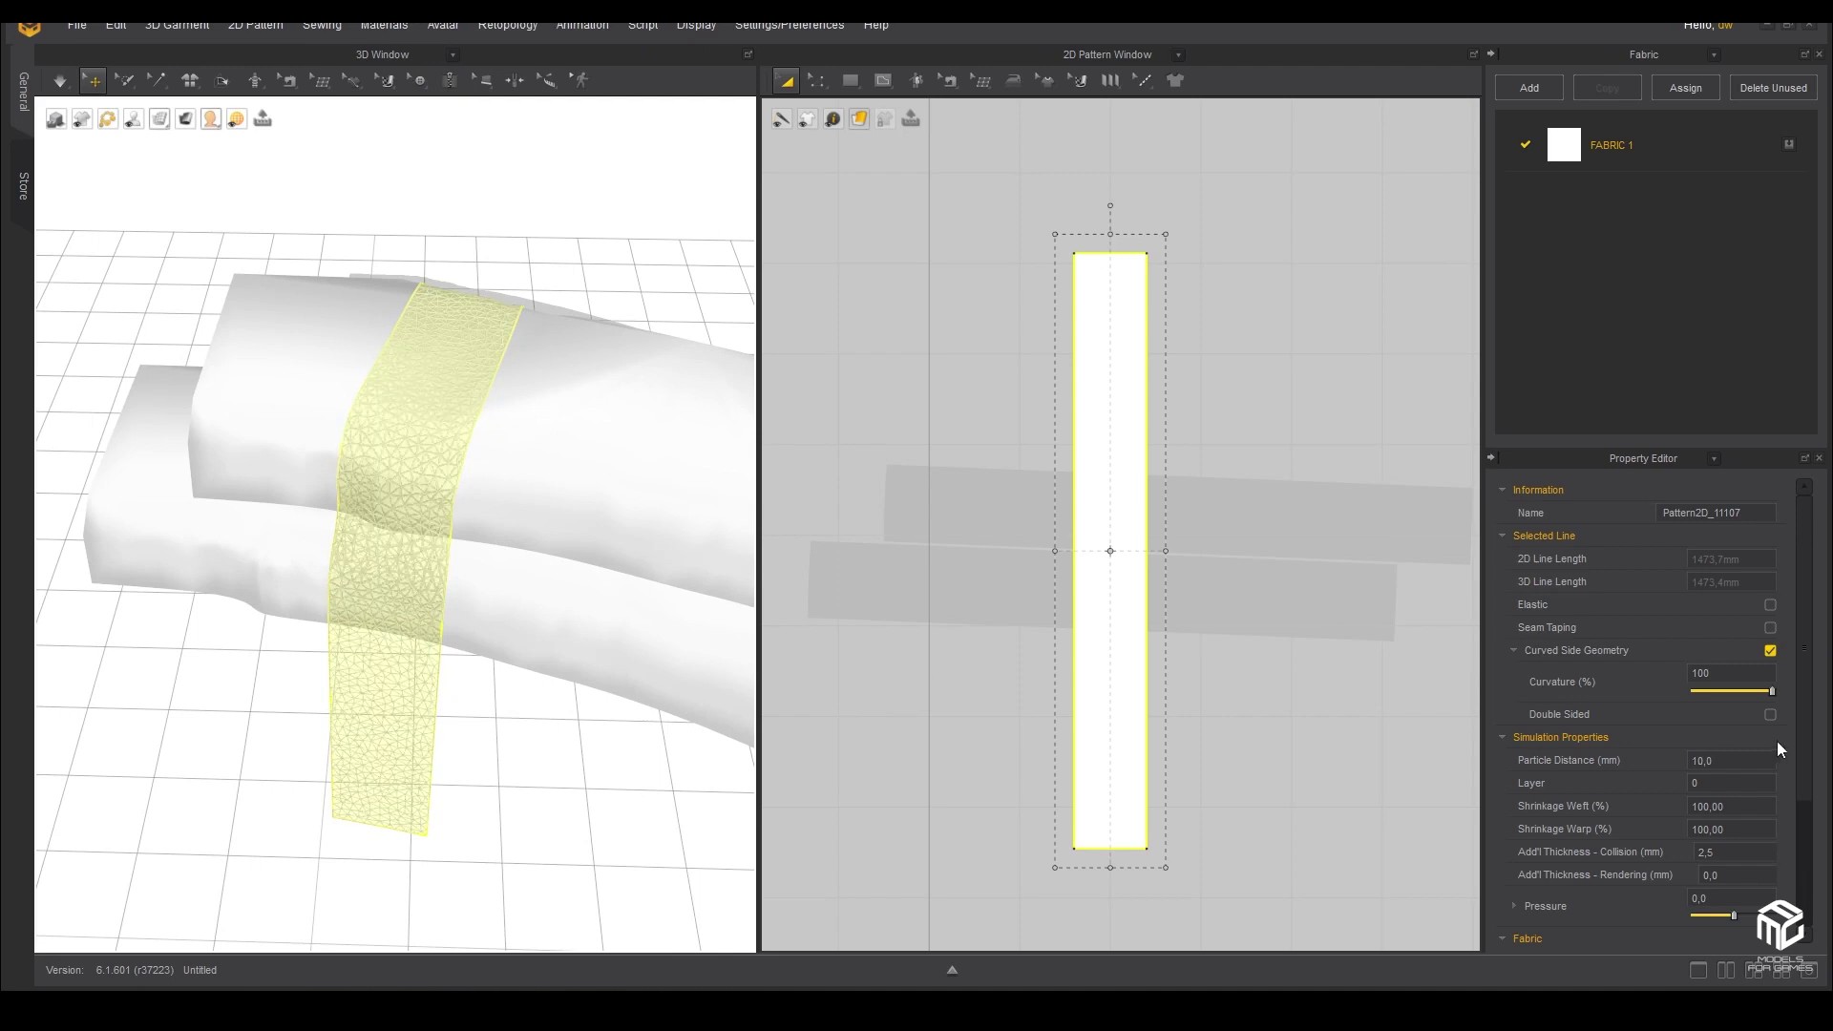
left_click(1748, 755)
type("8")
key("Return")
mouse_move(454, 453)
right_mouse_down()
mouse_move(227, 504)
mouse_move(516, 511)
right_mouse_up()
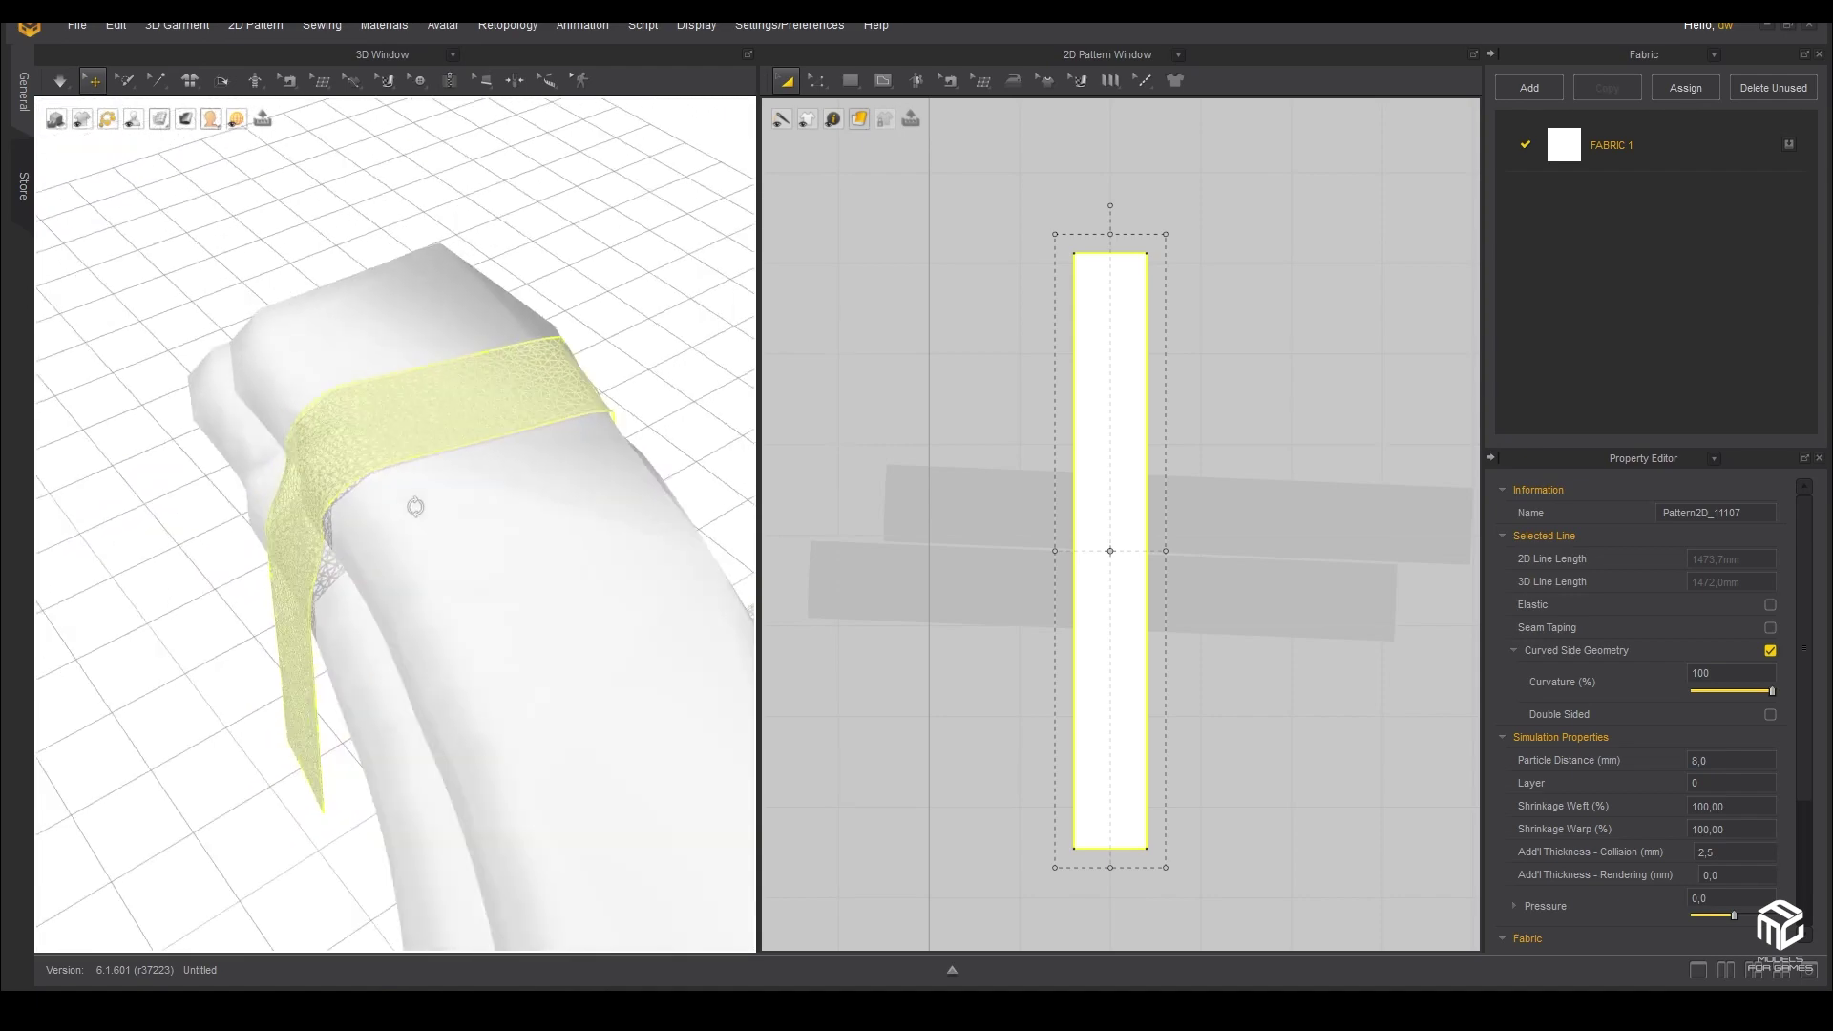
- Switch the strip back to solid textured display and set Add'l Thickness - Collision to 1,0
left_click(159, 119)
left_click(191, 141)
mouse_move(220, 286)
right_mouse_down()
mouse_move(284, 513)
mouse_move(453, 546)
right_mouse_up()
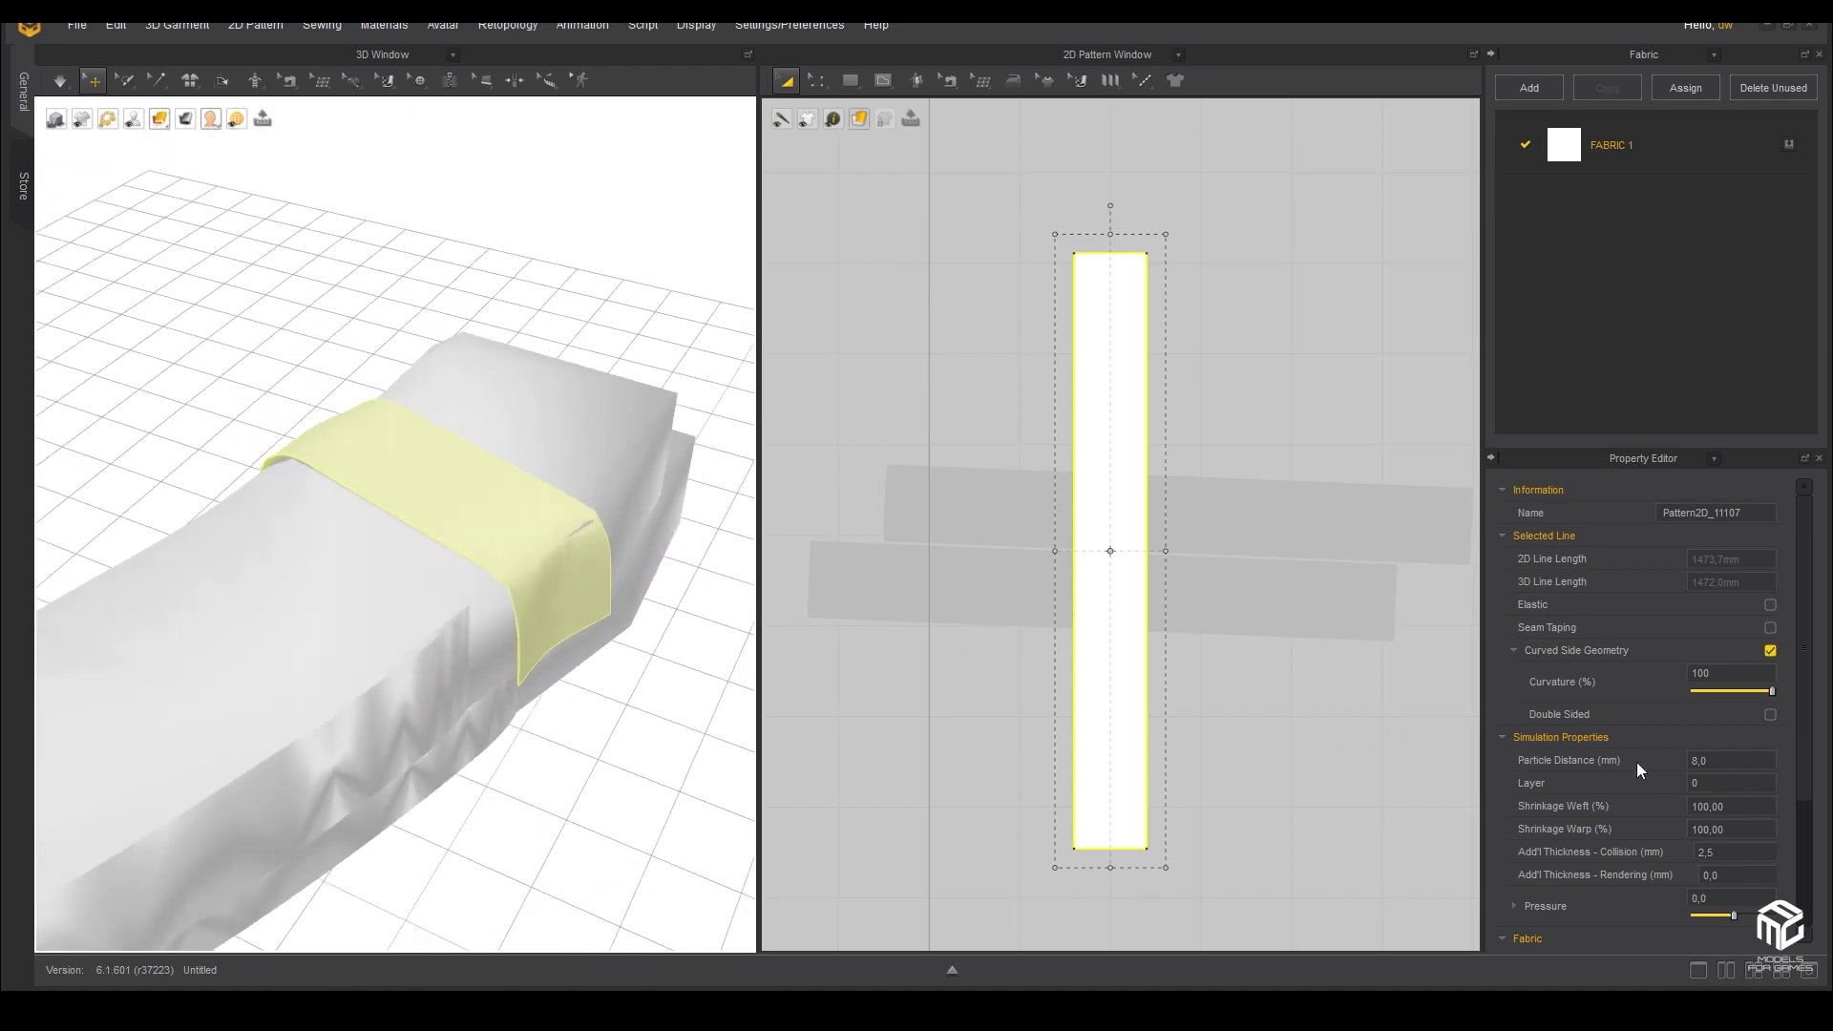
scroll(1692, 754, "down", 3)
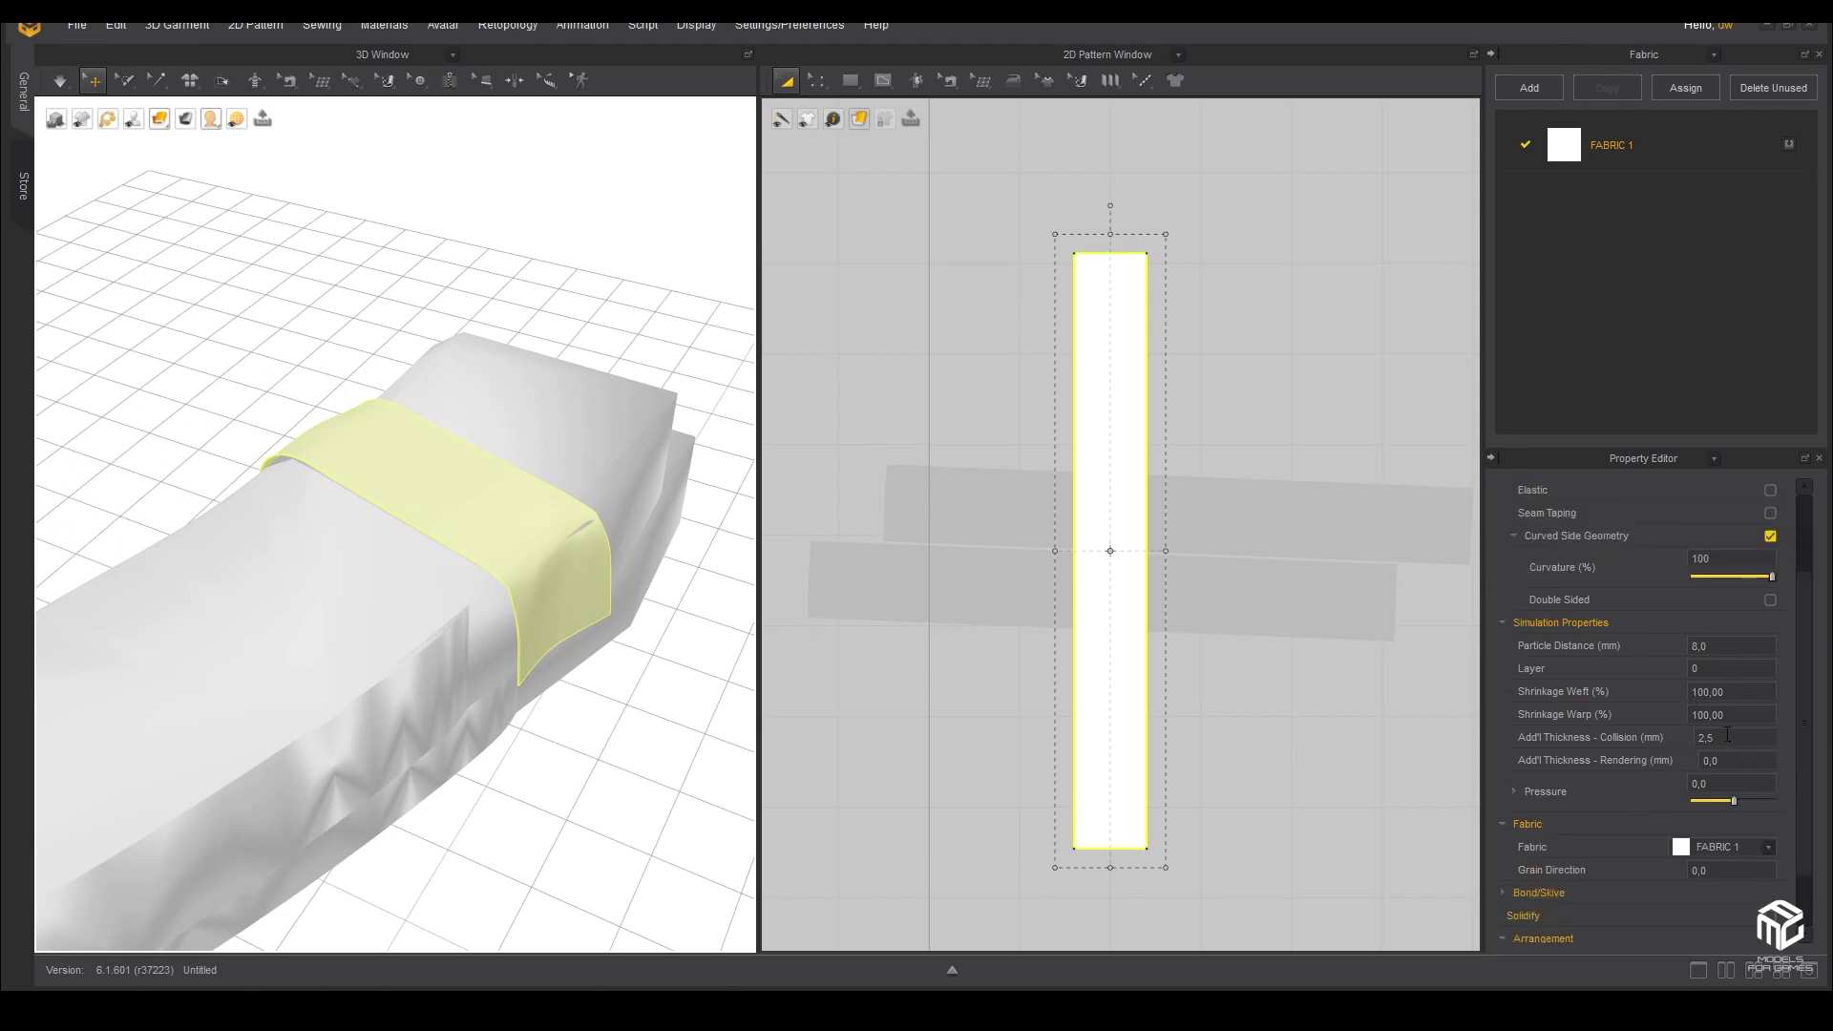
right_click_drag(320, 598, 484, 463)
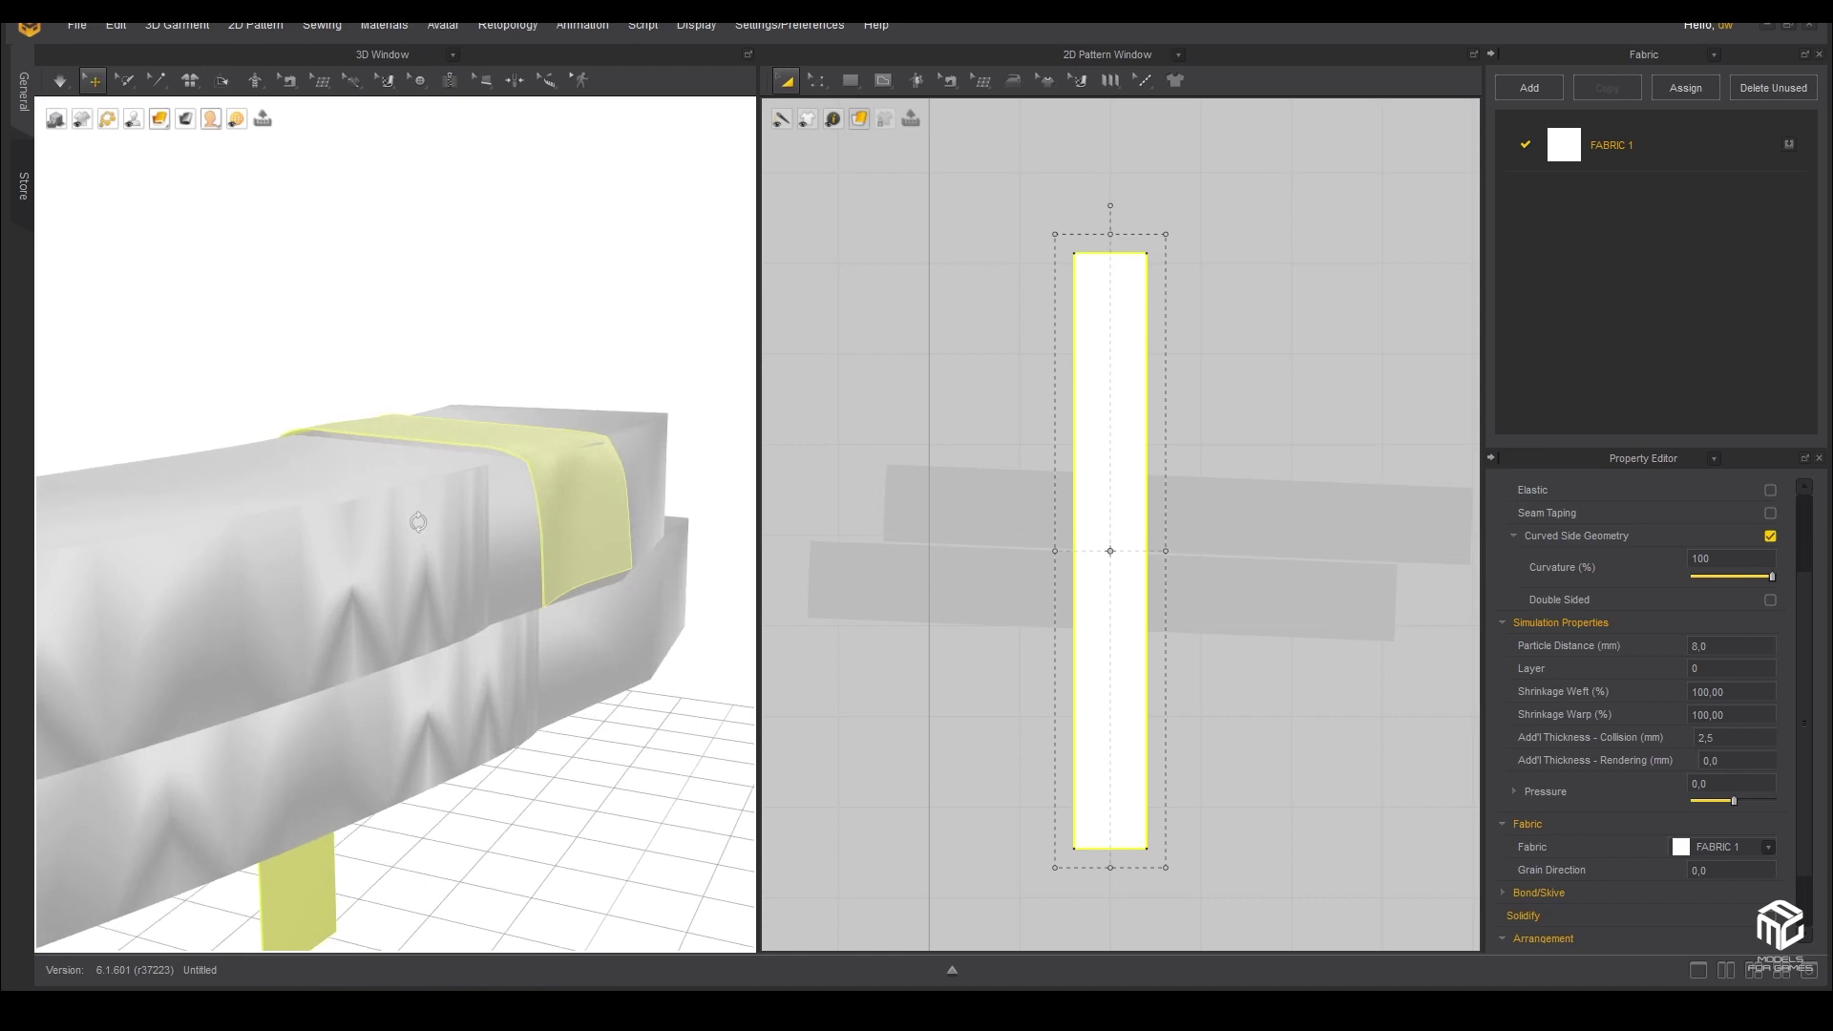
scroll(492, 429, "up", 3)
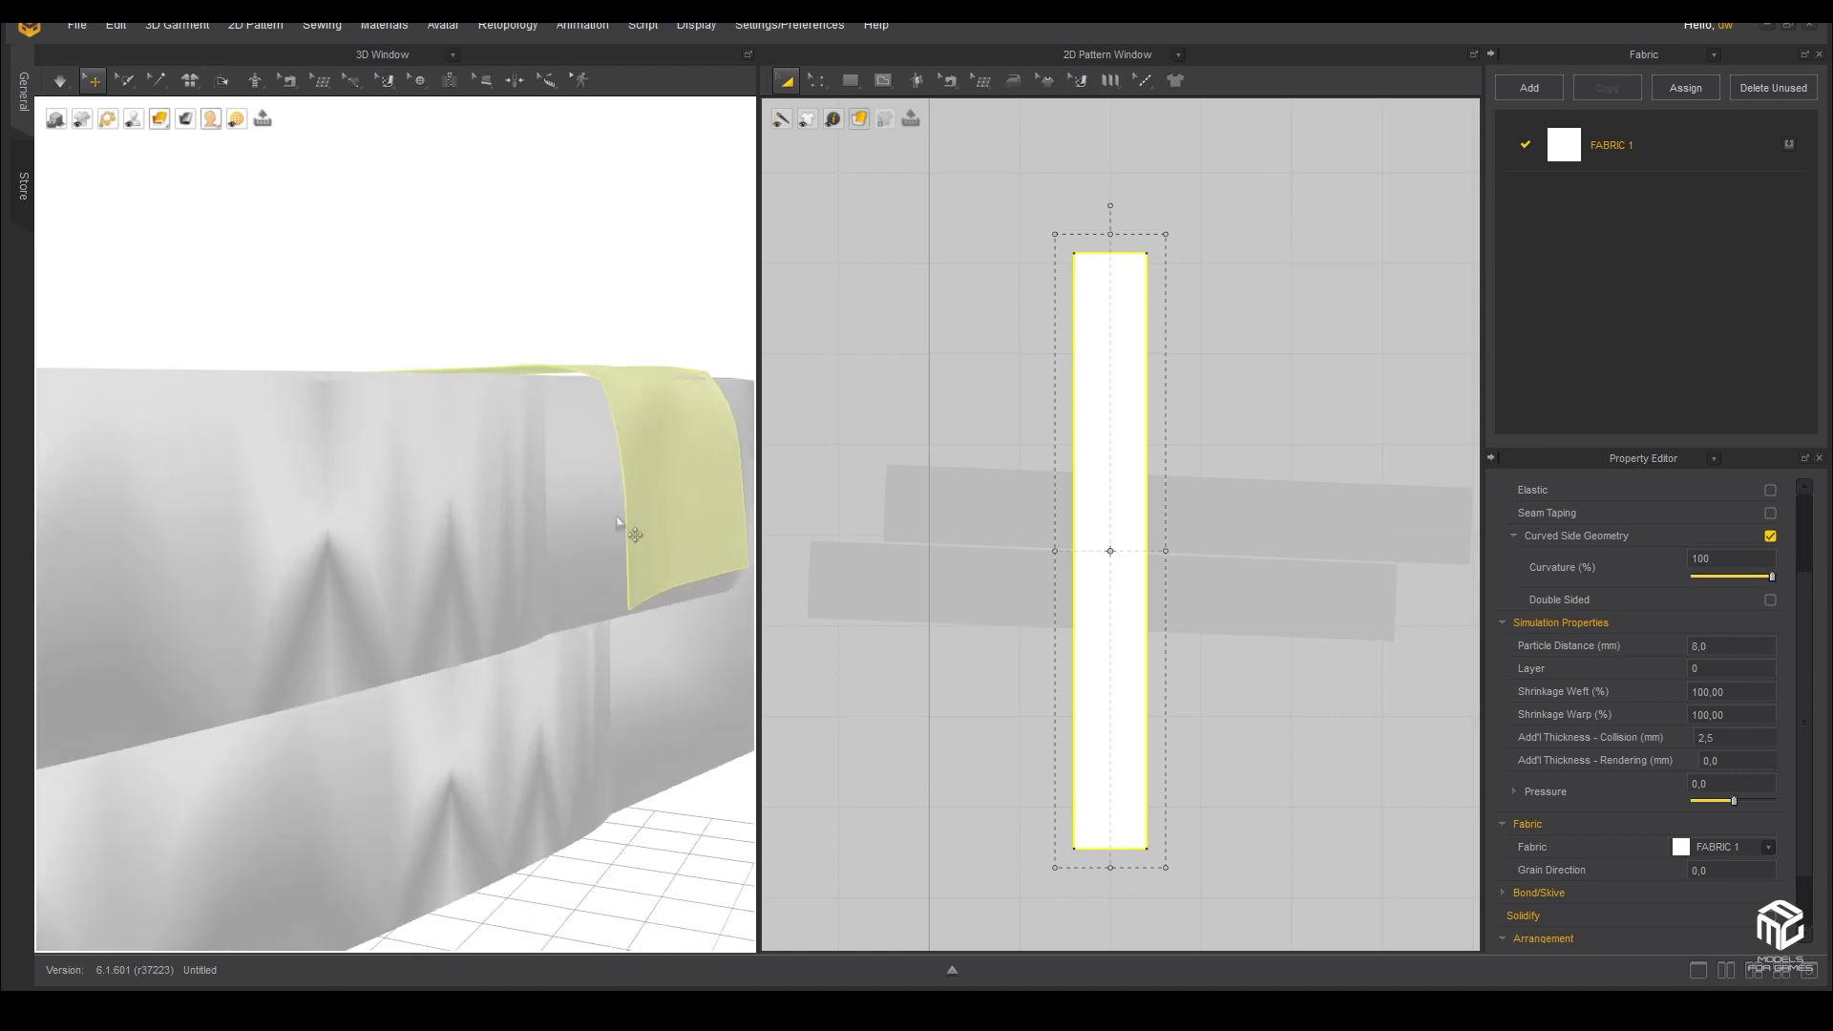
mouse_move(576, 455)
right_mouse_down()
mouse_move(487, 462)
mouse_move(492, 499)
right_mouse_up()
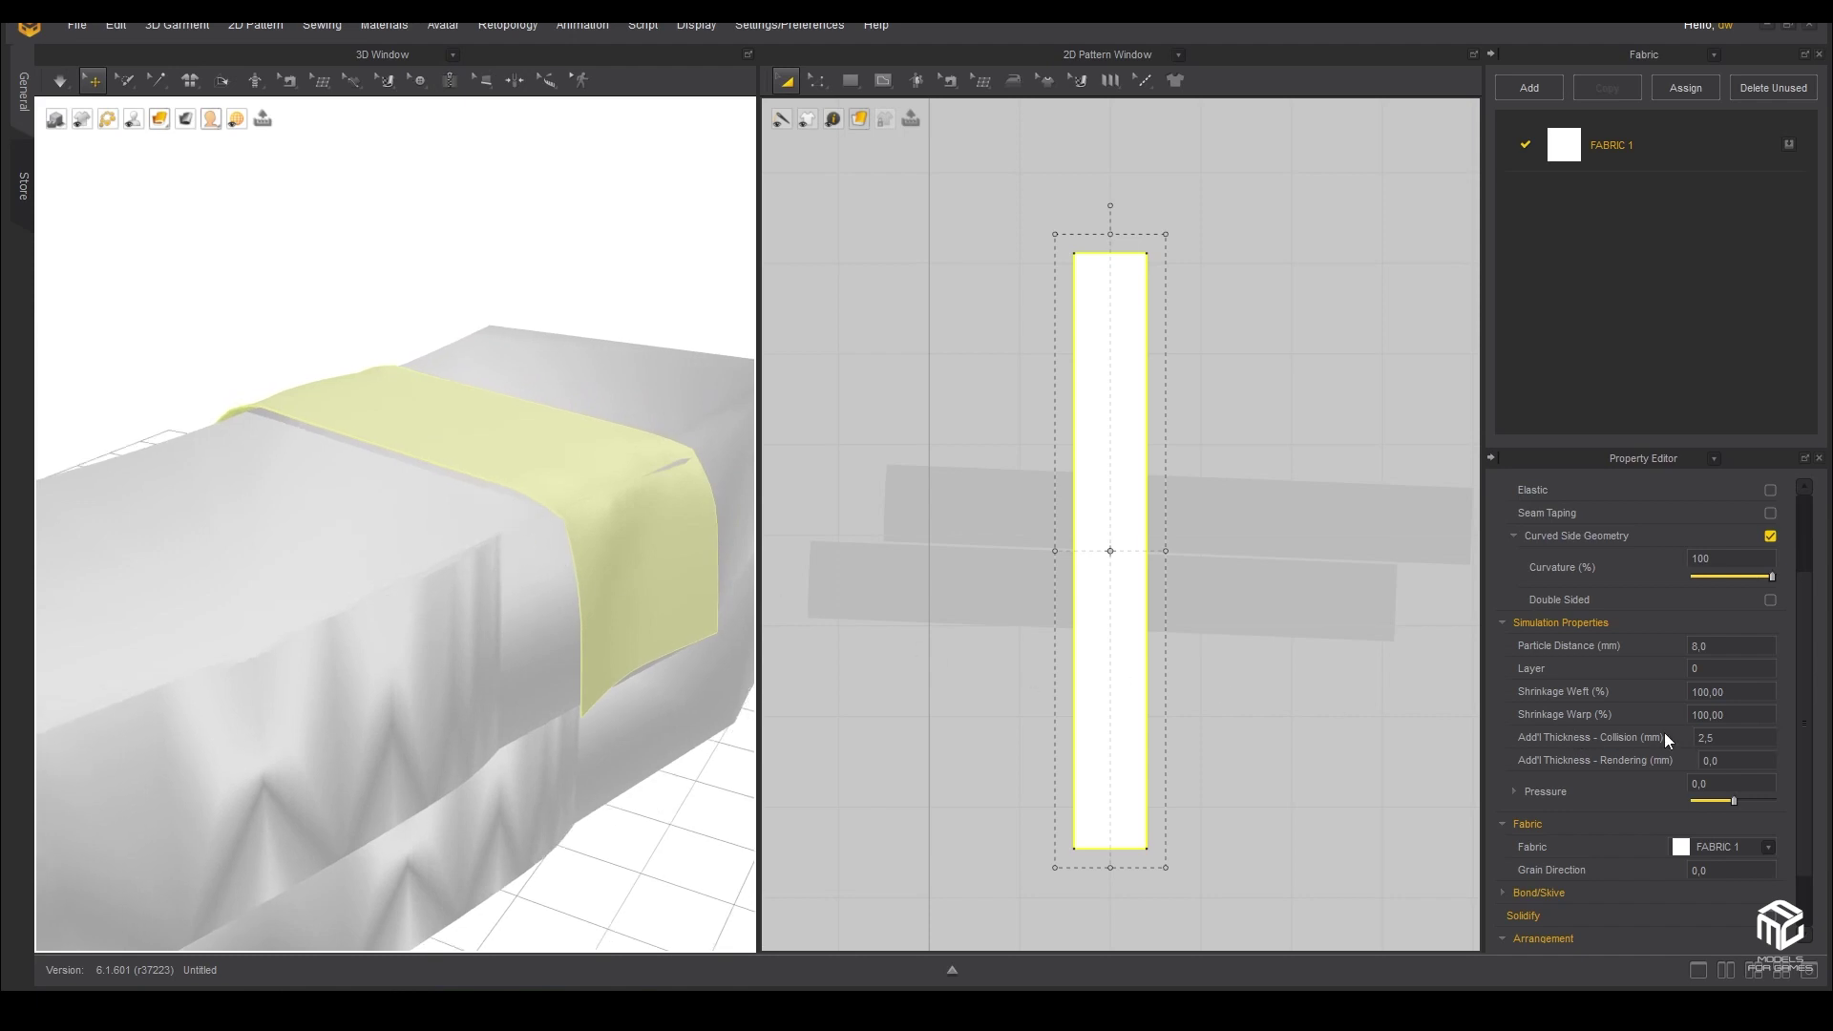
left_click(1727, 737)
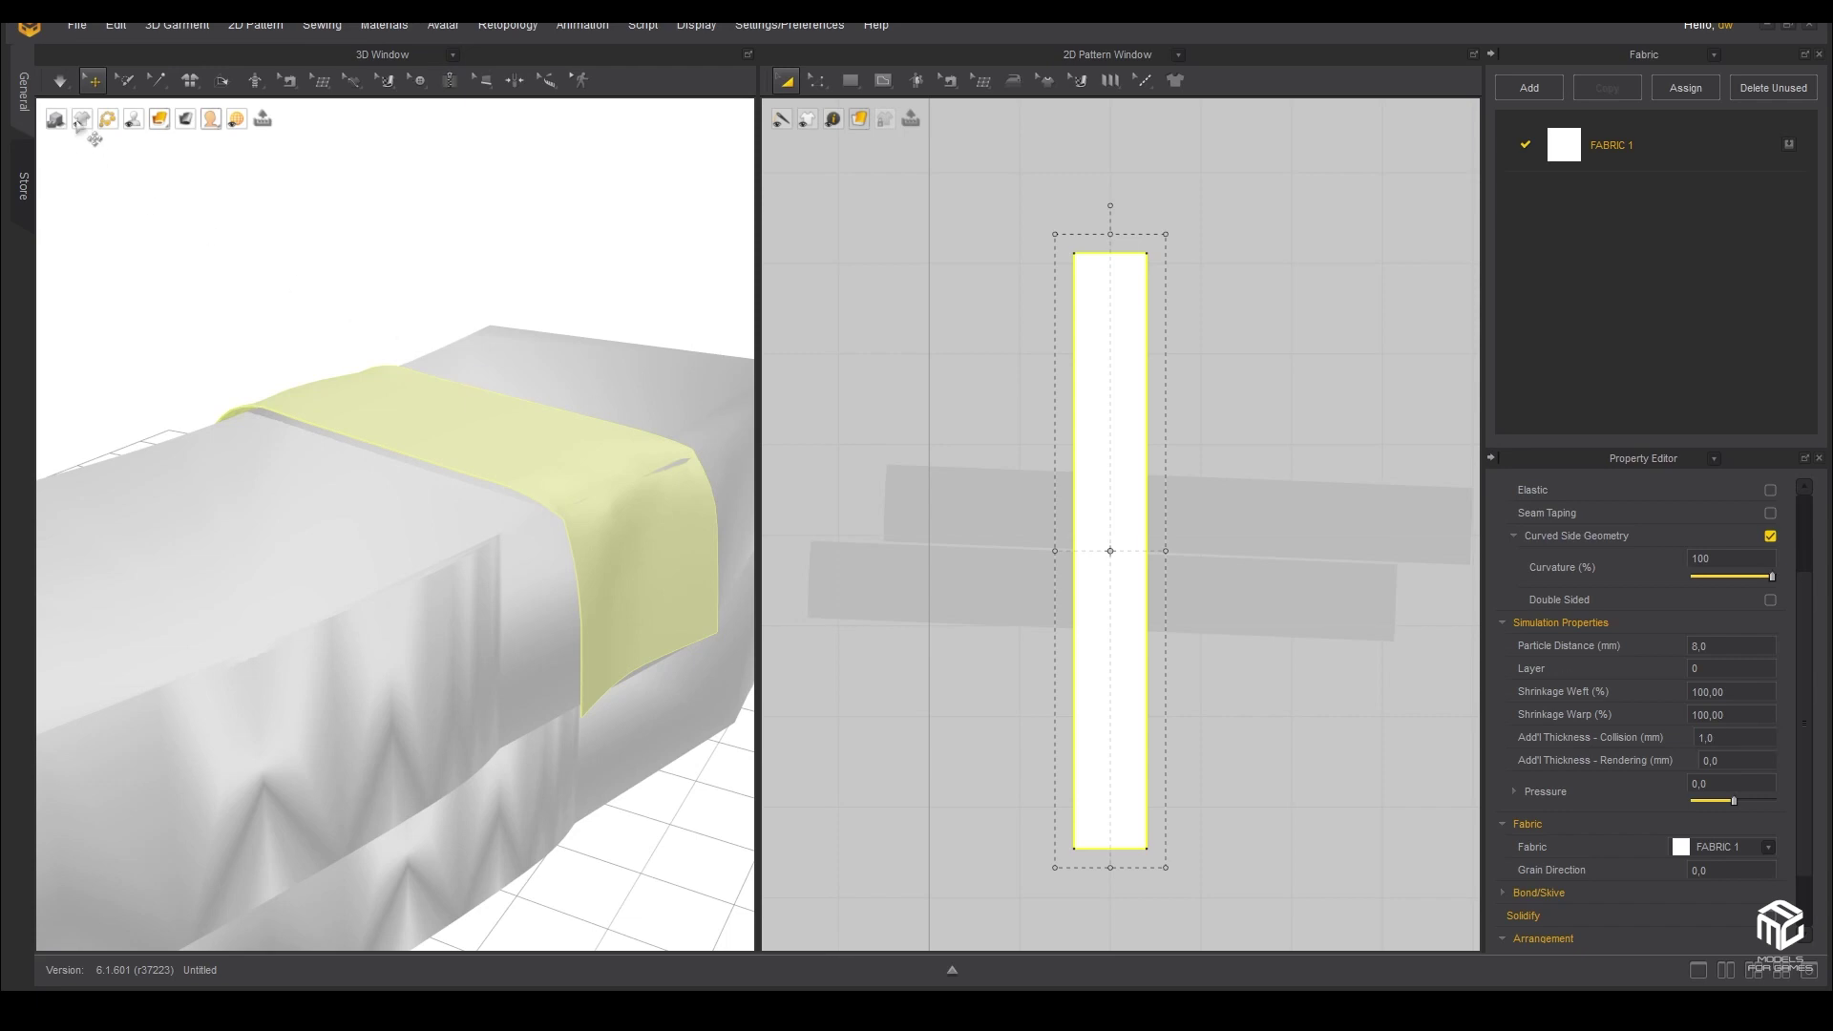
- Simulate with the thinner collision, then set Shrinkage Weft 95 and Shrinkage Warp 92
left_click(71, 83)
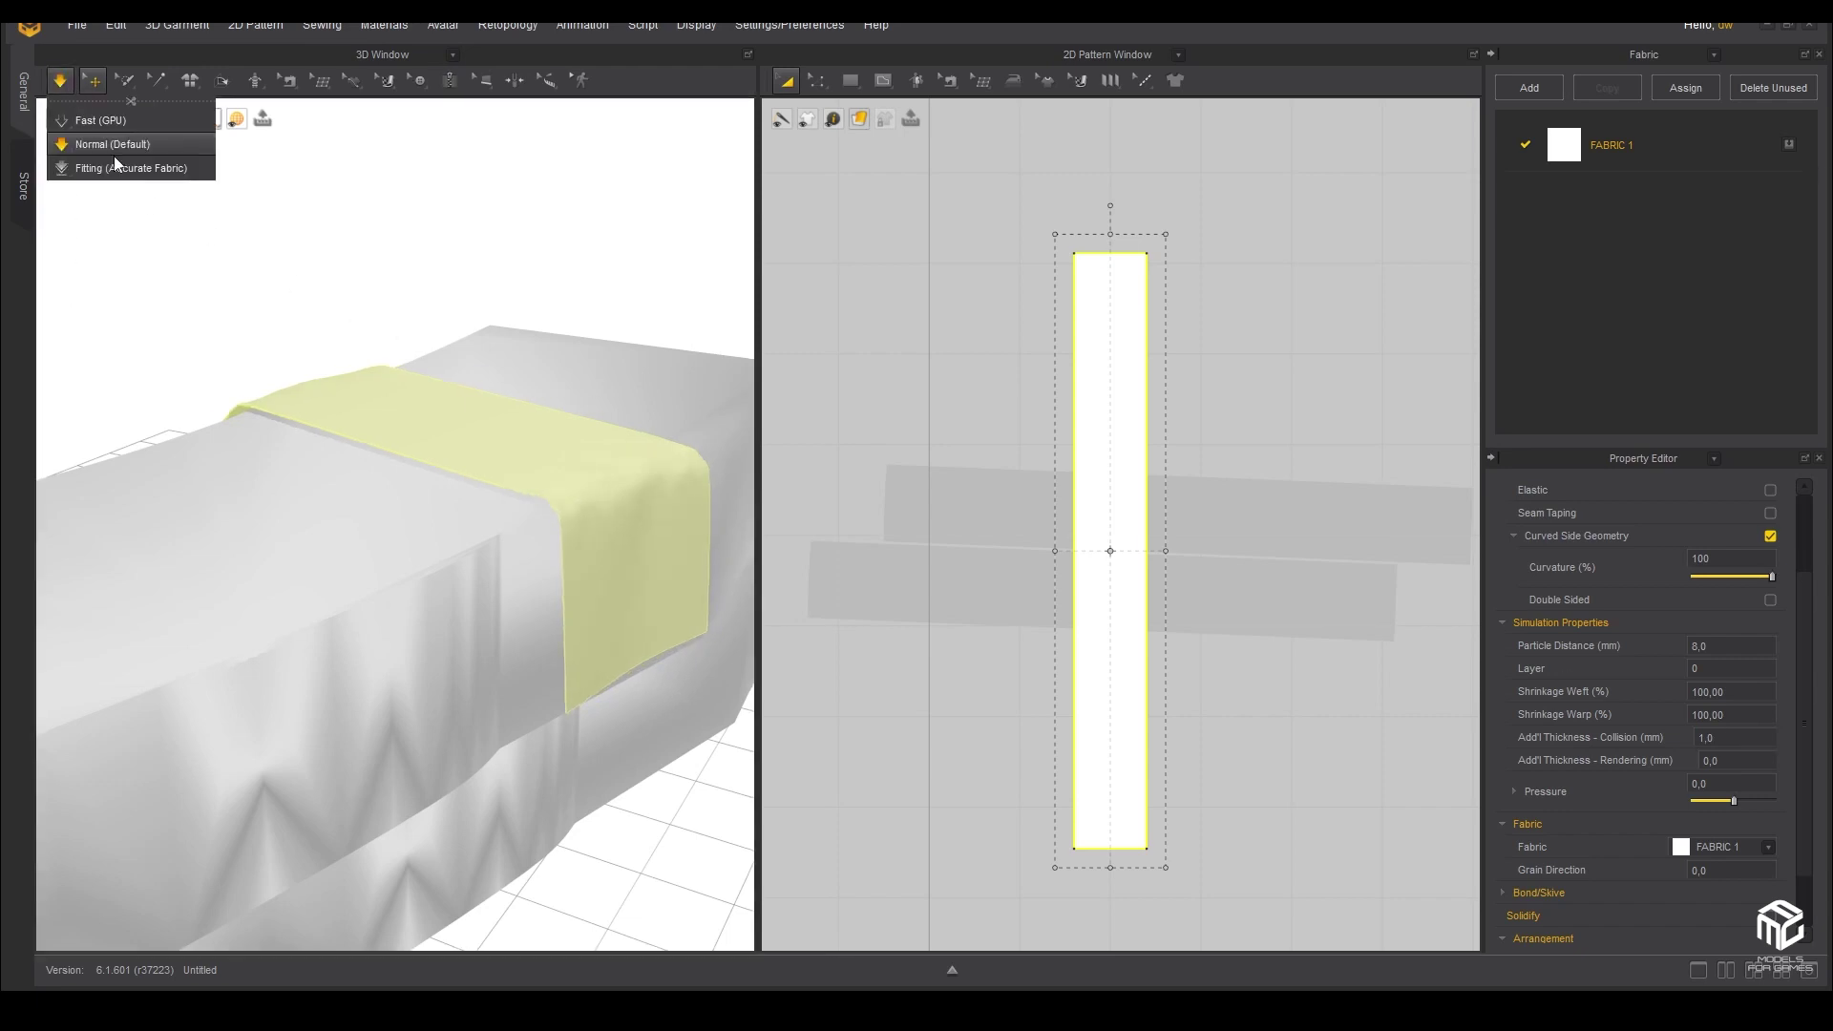
mouse_move(286, 406)
right_mouse_down()
mouse_move(448, 474)
mouse_move(378, 525)
right_mouse_up()
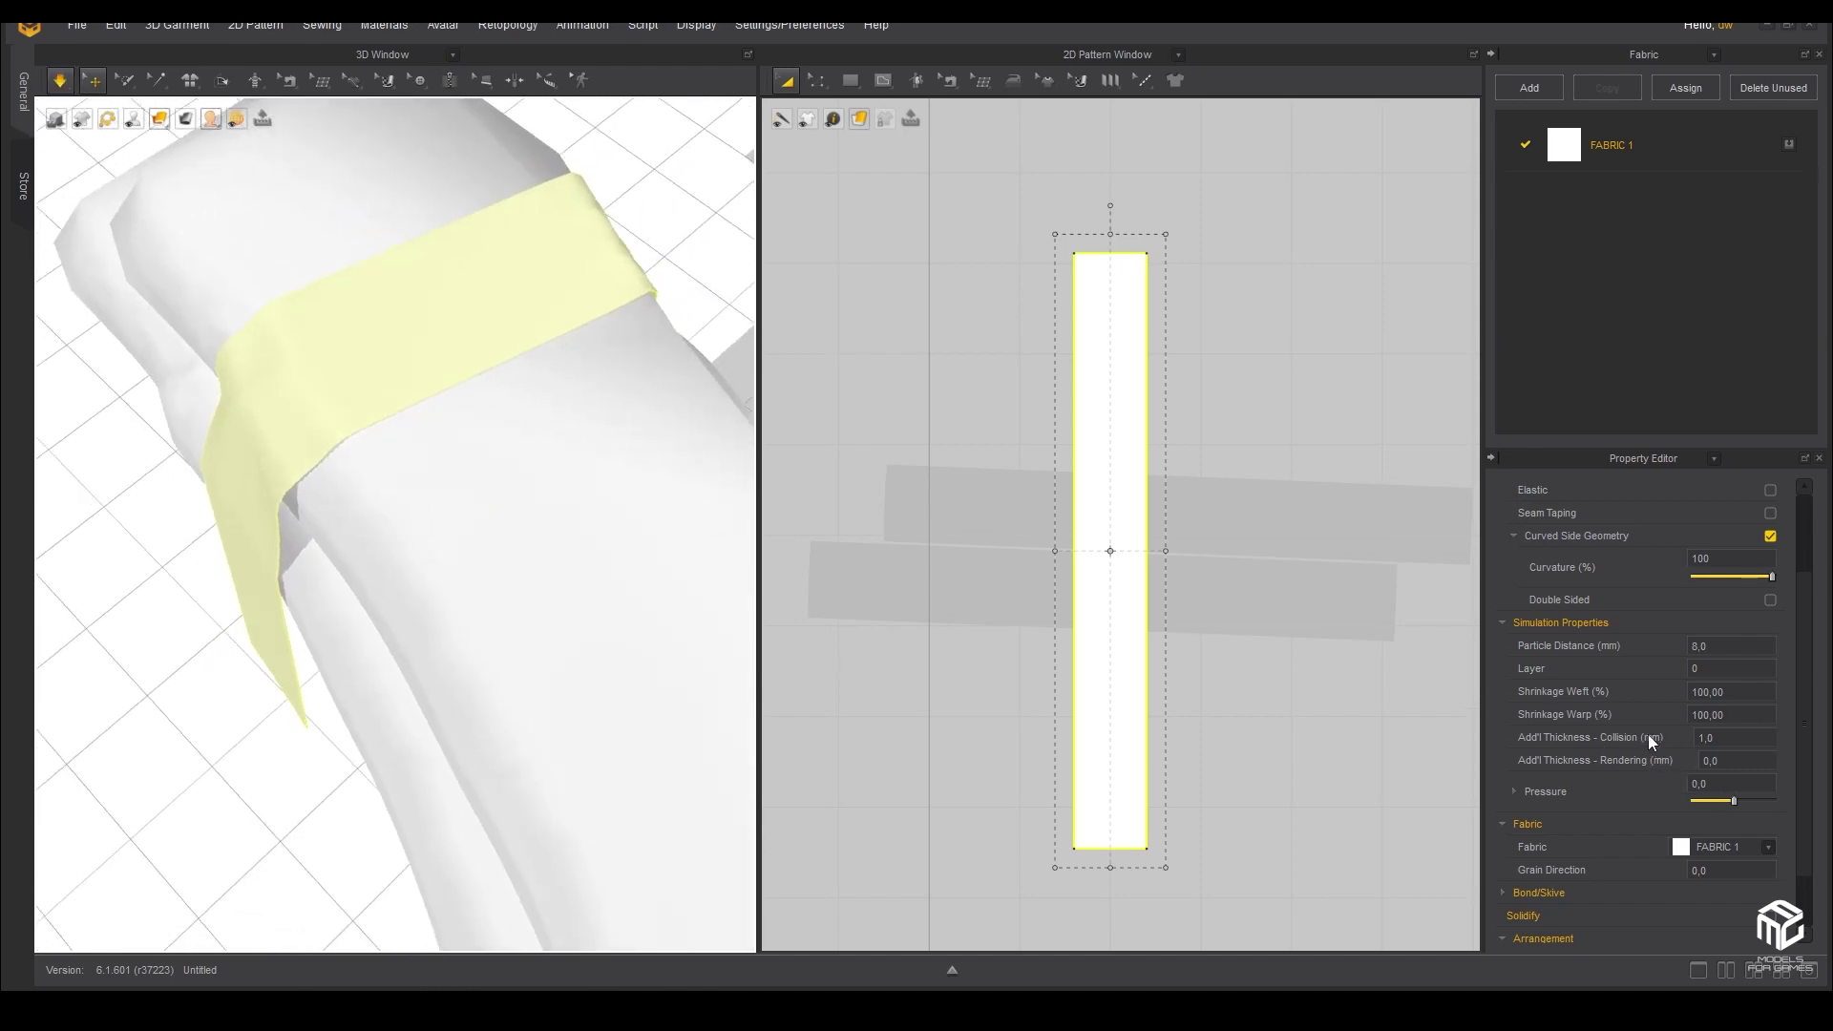
double_click(1733, 693)
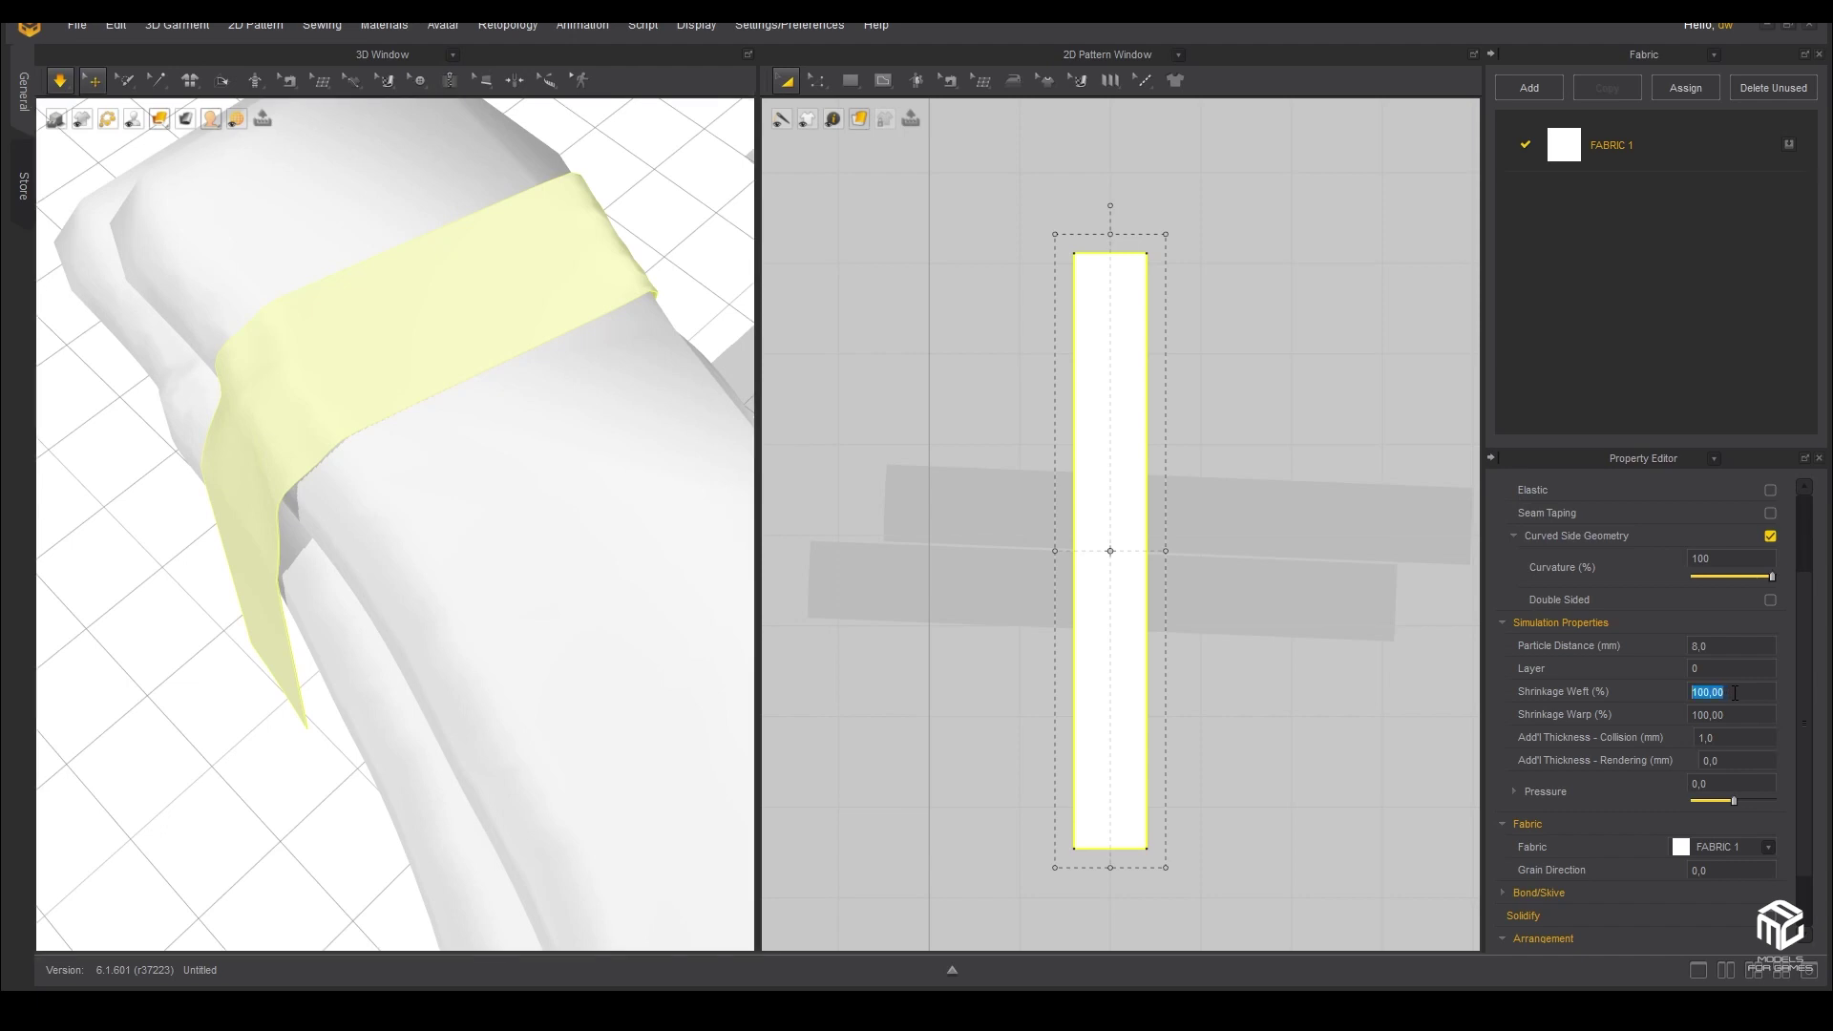
type("95")
key("Return")
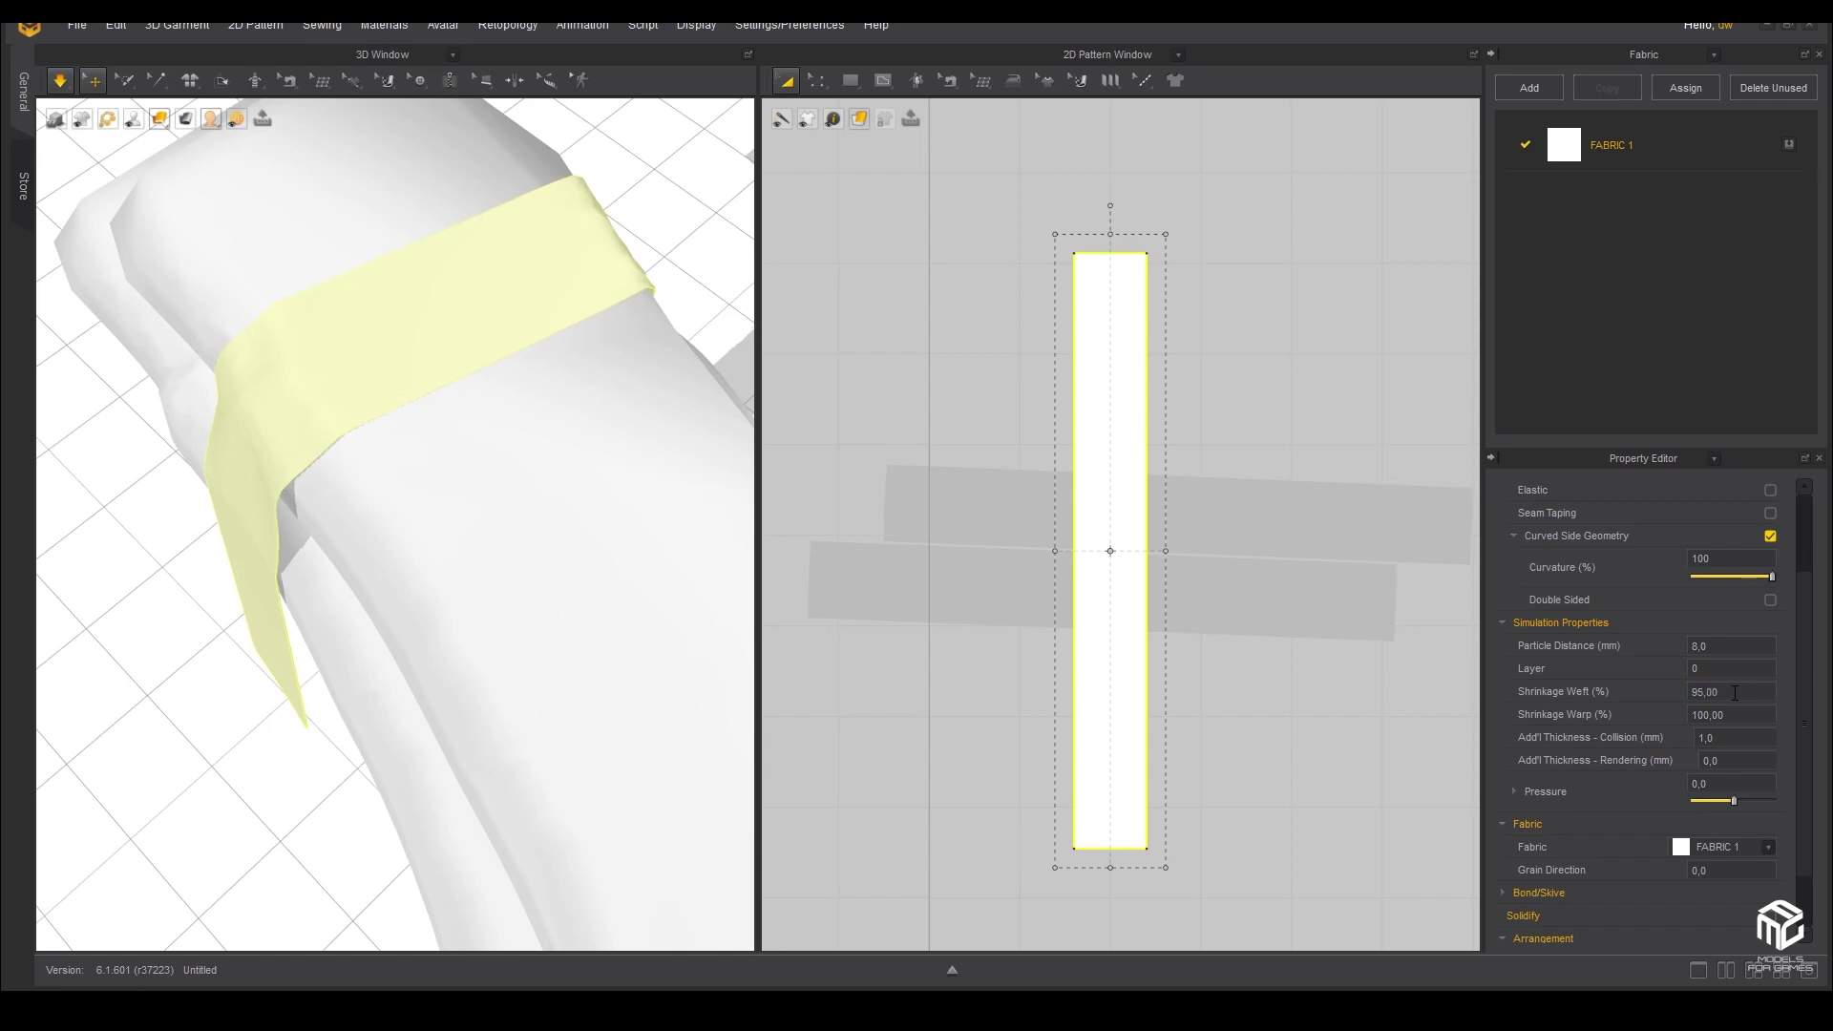
double_click(1740, 715)
key("Return")
- Set the strip's Pressure to -5, compare against 0, and restore -5
double_click(1742, 789)
key("Return")
scroll(359, 658, "down", 5)
scroll(312, 551, "down", 2)
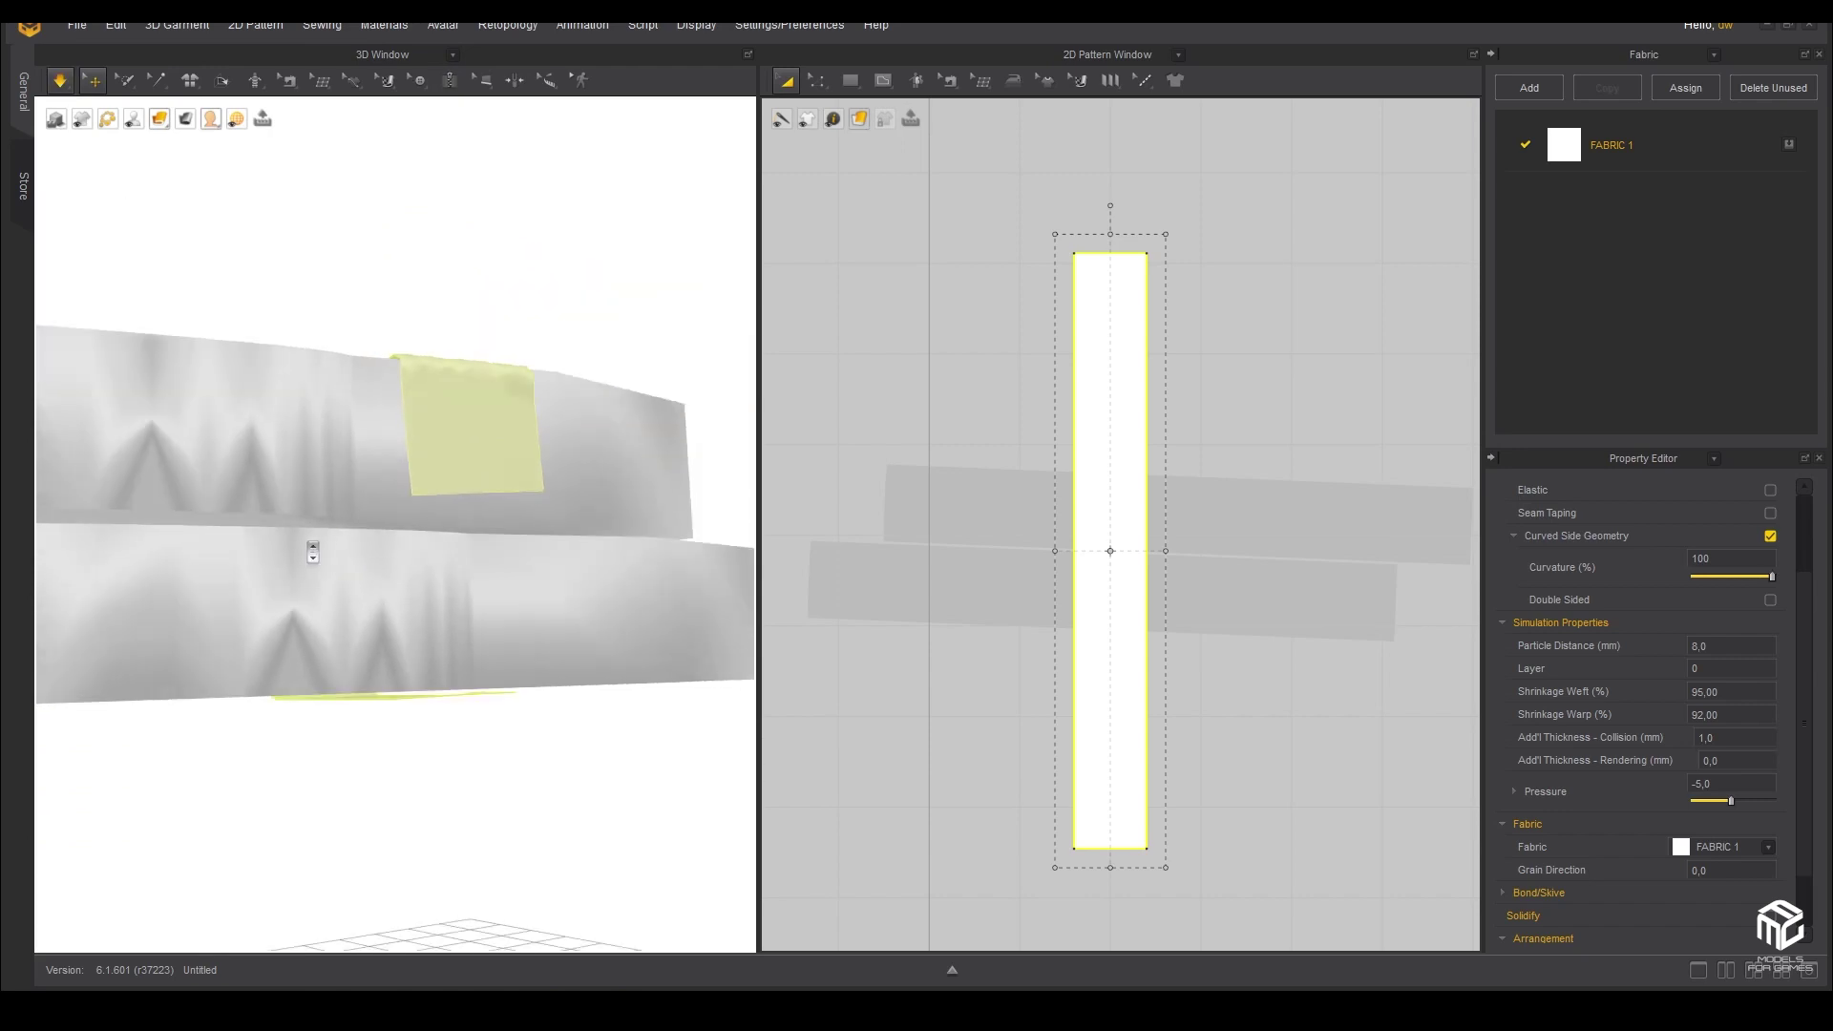
right_click_drag(312, 552, 345, 427)
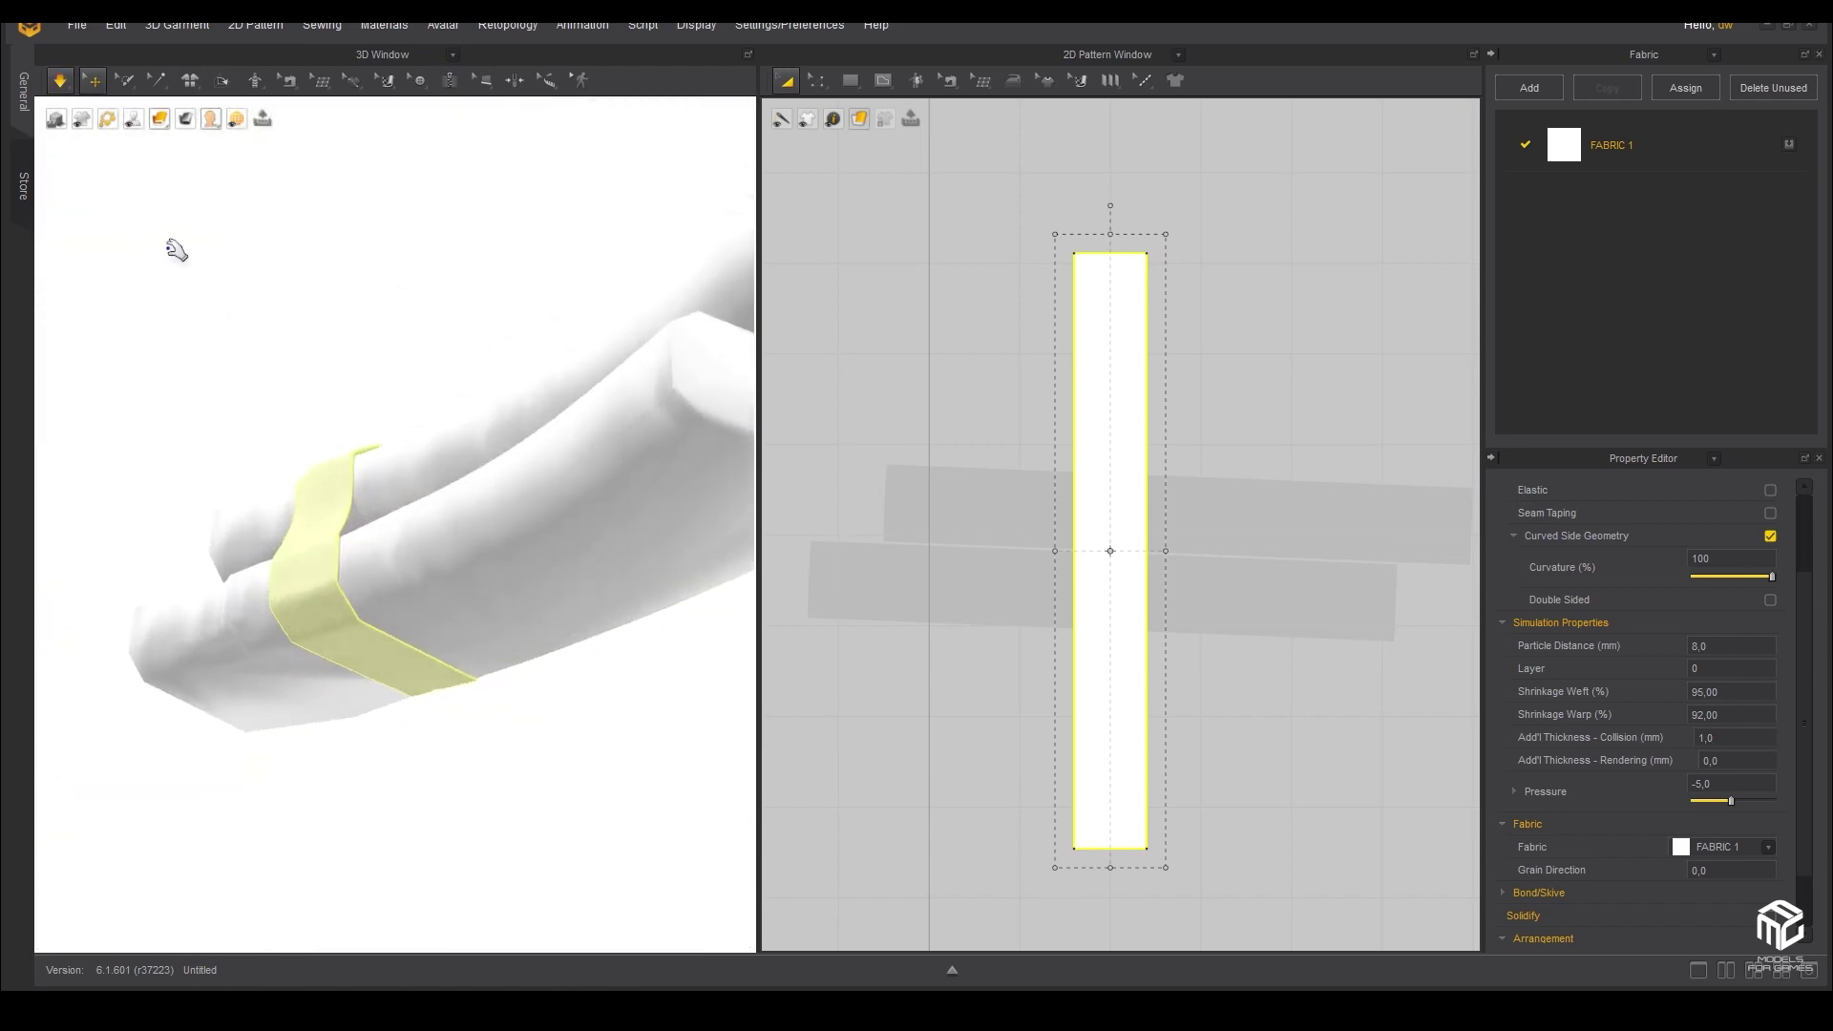
left_click(1737, 783)
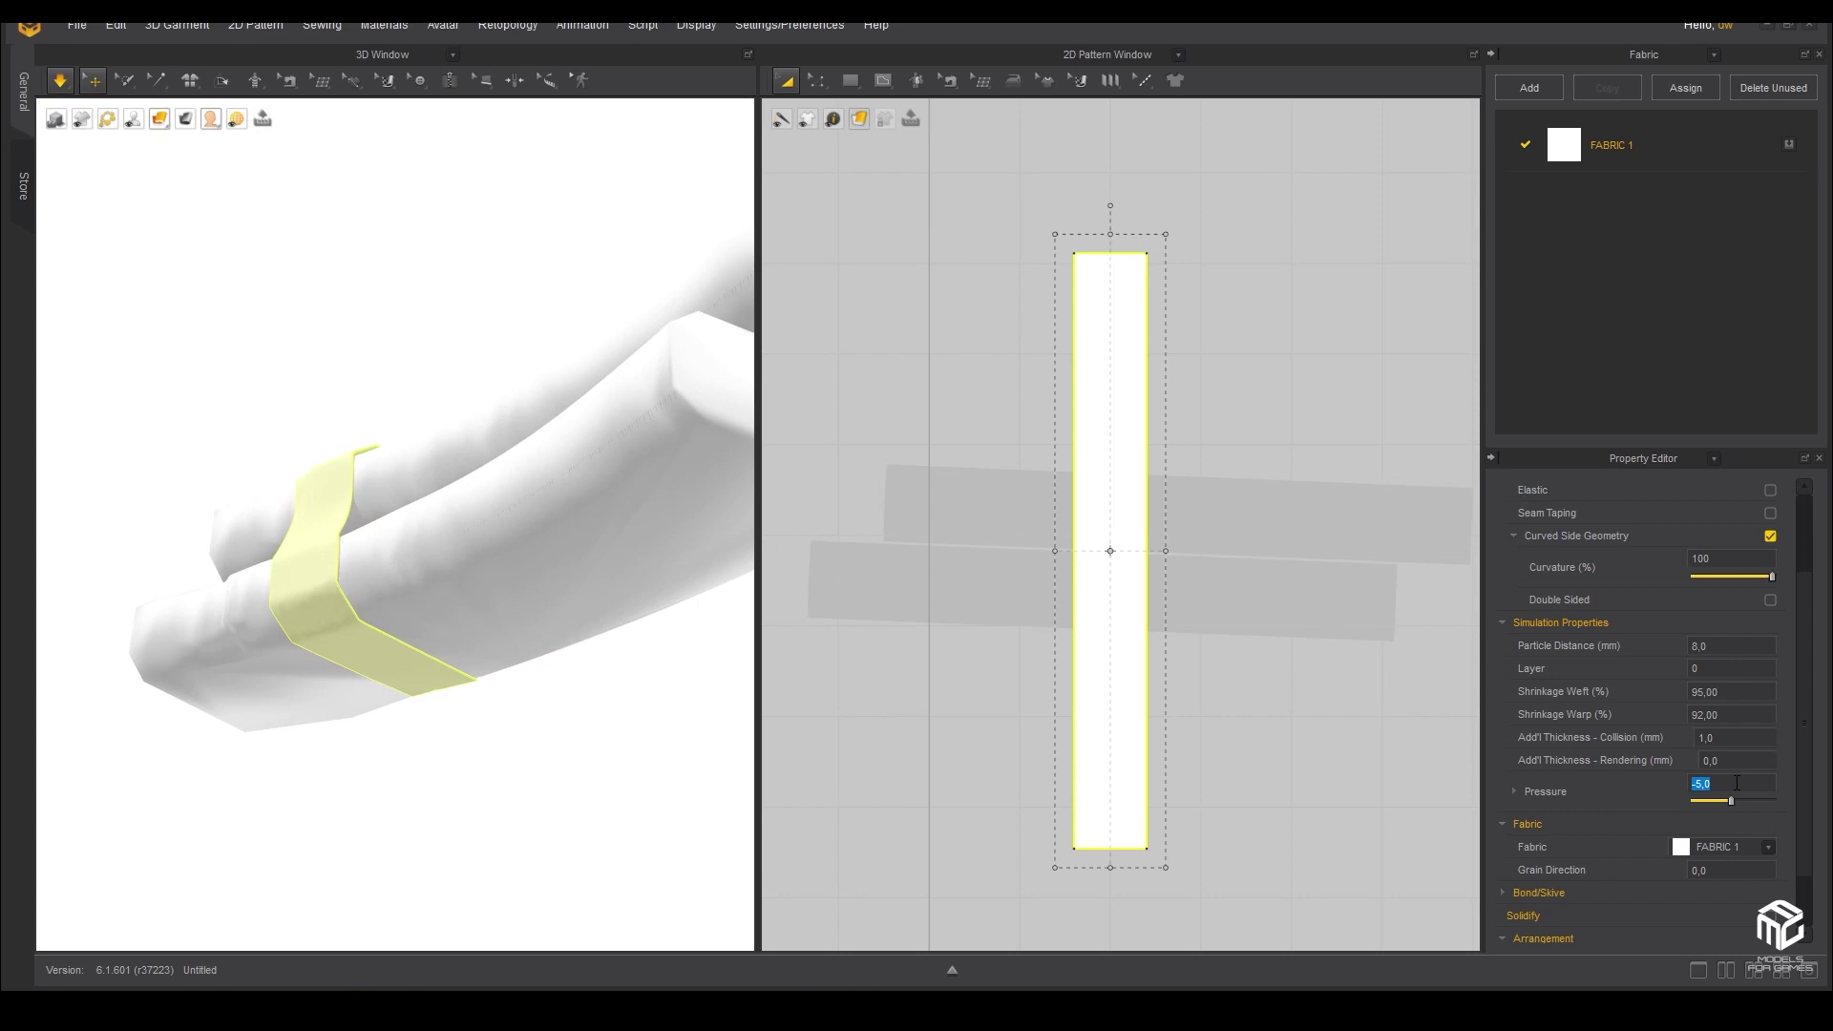
type("0")
key("Return")
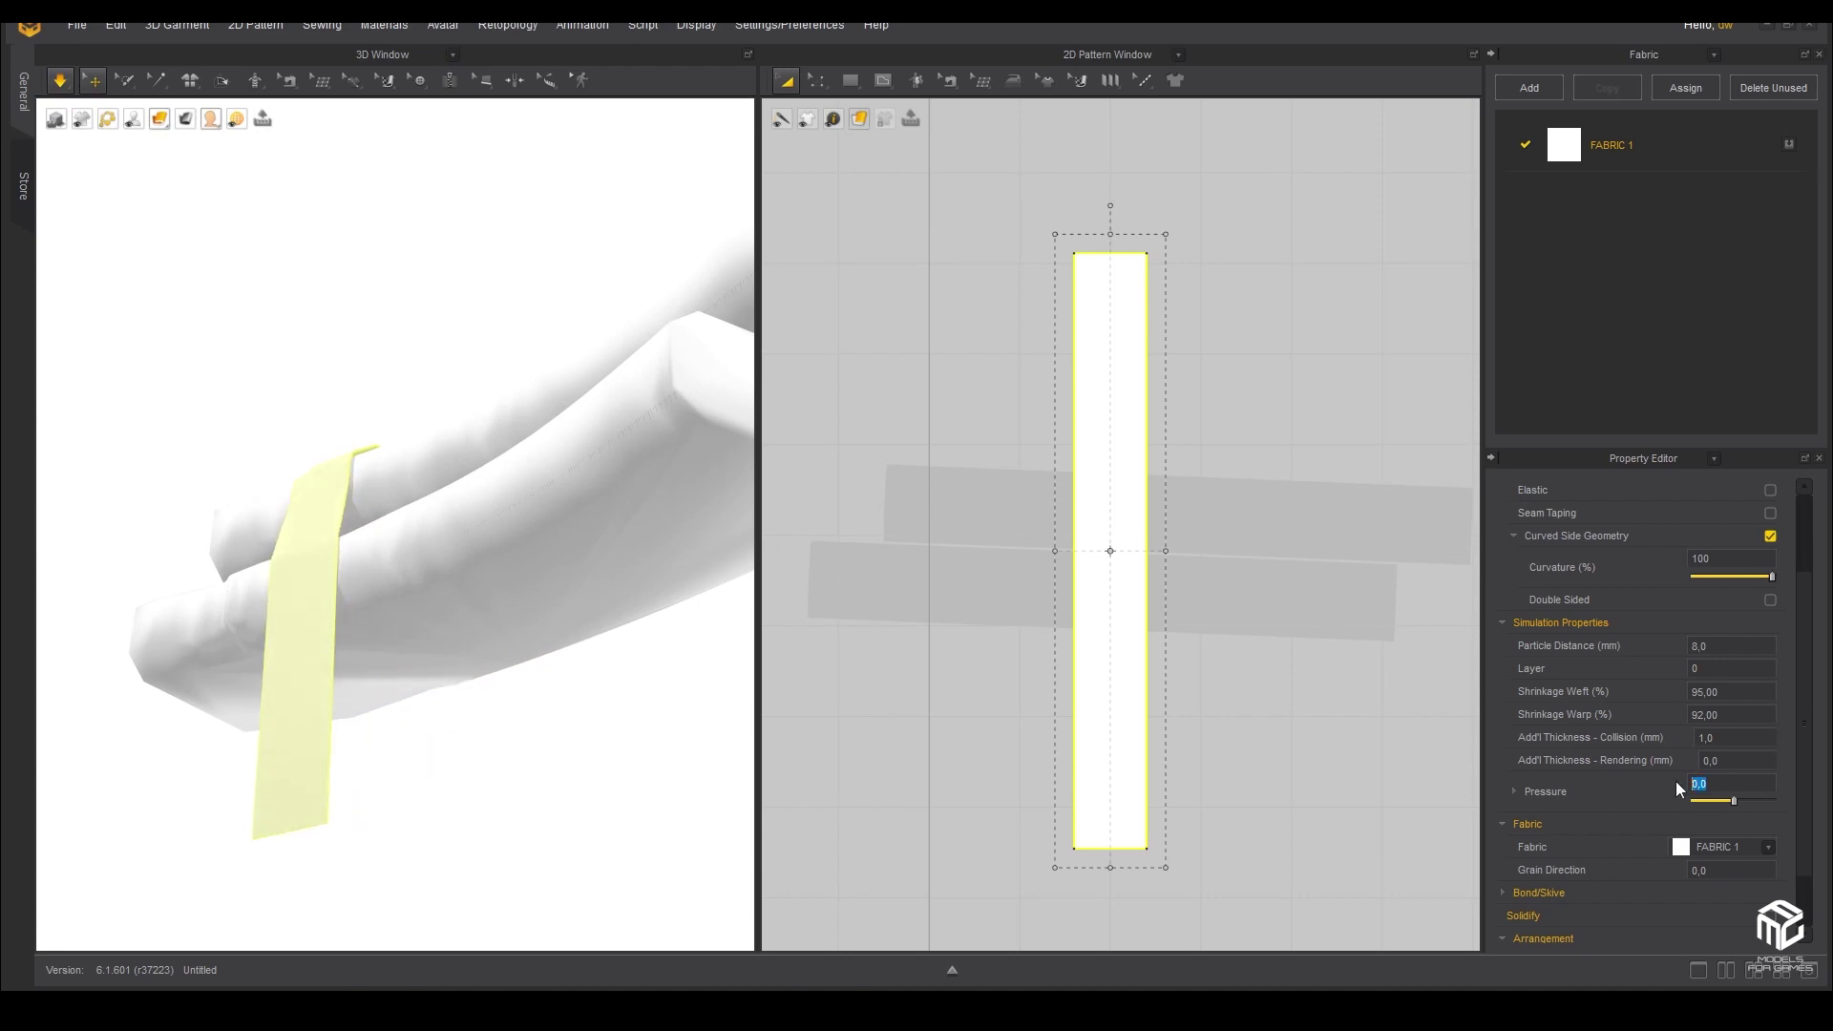
type("-5")
key("Return")
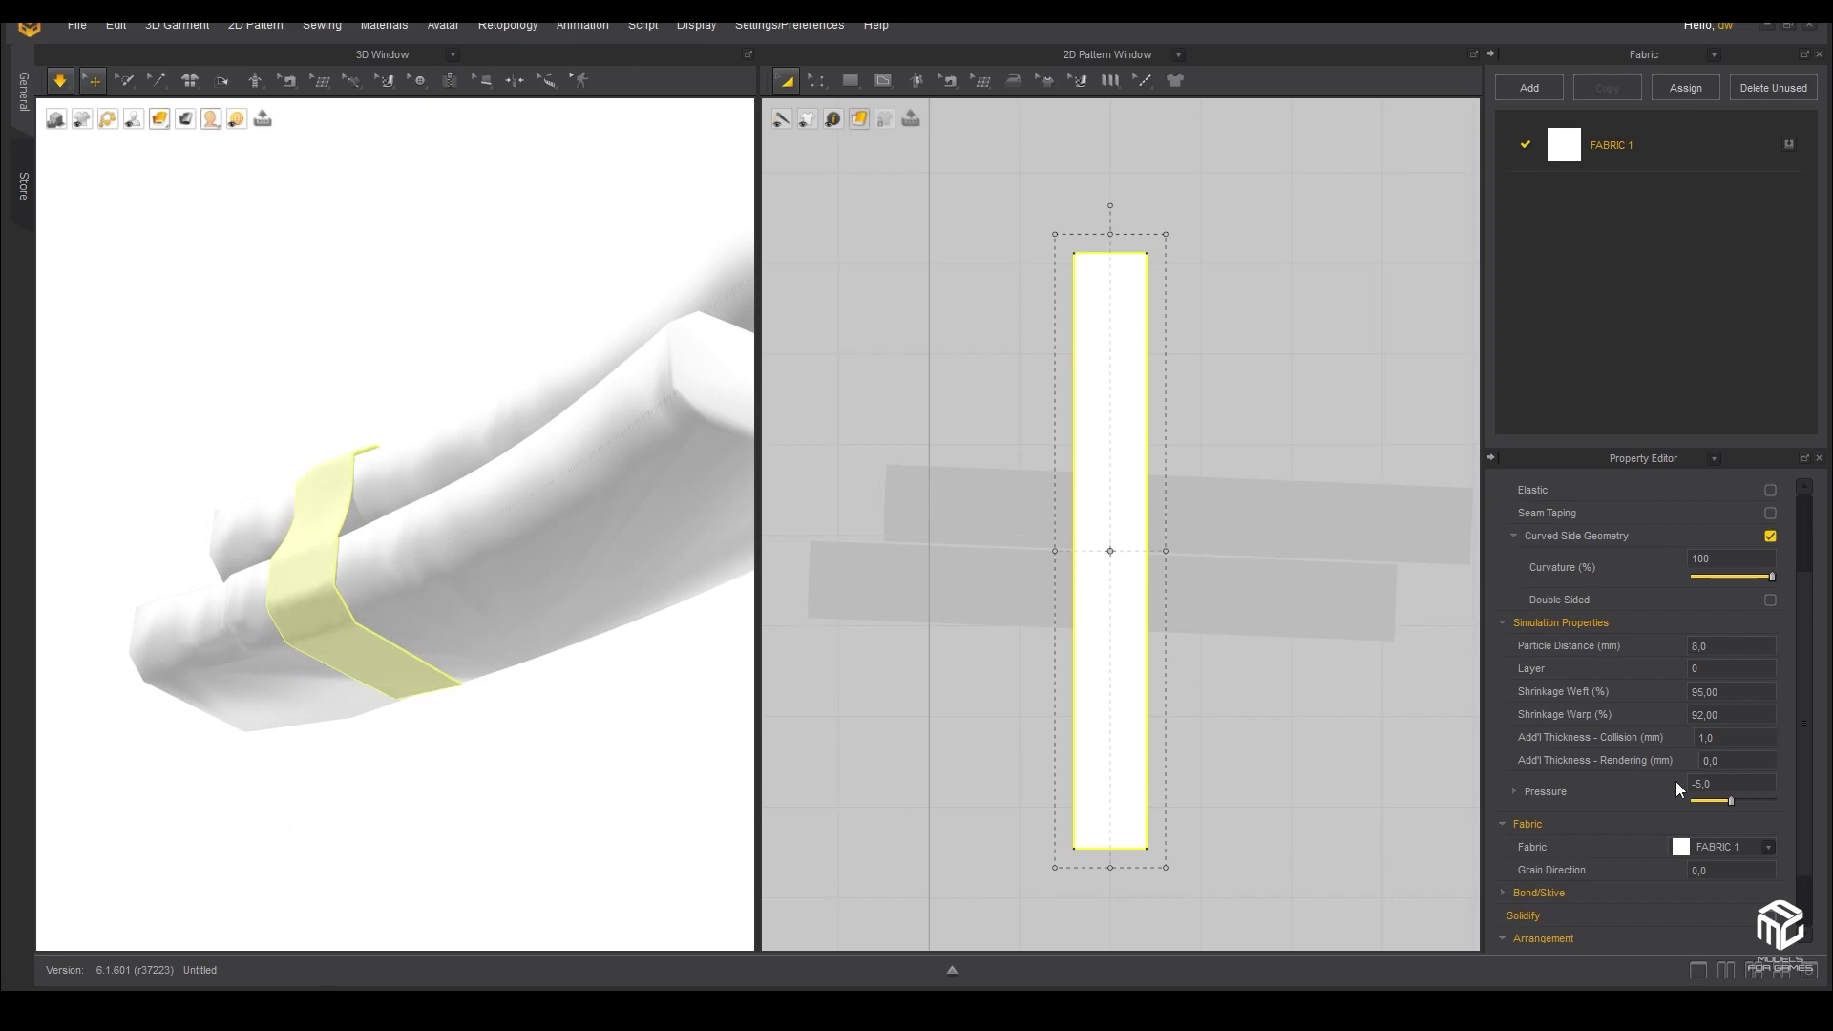
mouse_move(565, 650)
right_mouse_down()
mouse_move(442, 649)
mouse_move(532, 500)
right_mouse_up()
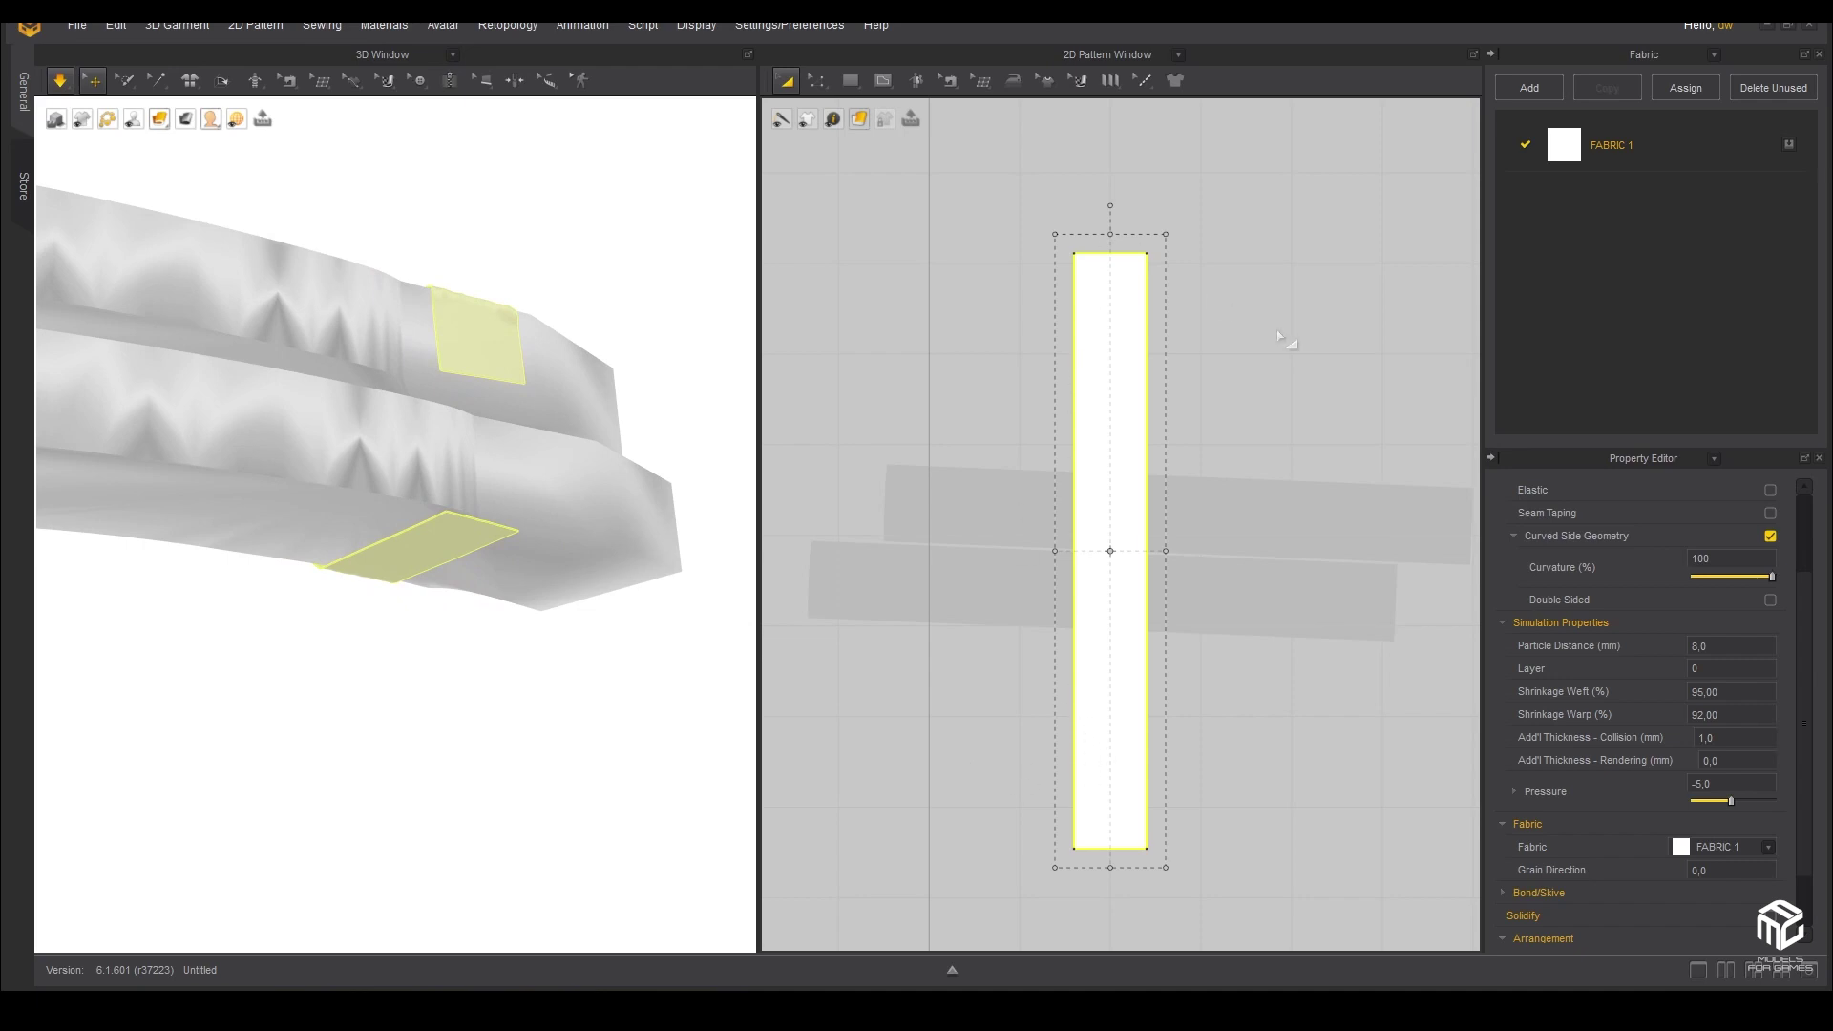
- Undo a trial top-end lengthening, then extend the strip's bottom edge and simulate
right_click_drag(1280, 336, 1275, 539)
left_click_drag(1105, 439, 1103, 365)
key("ctrl+z")
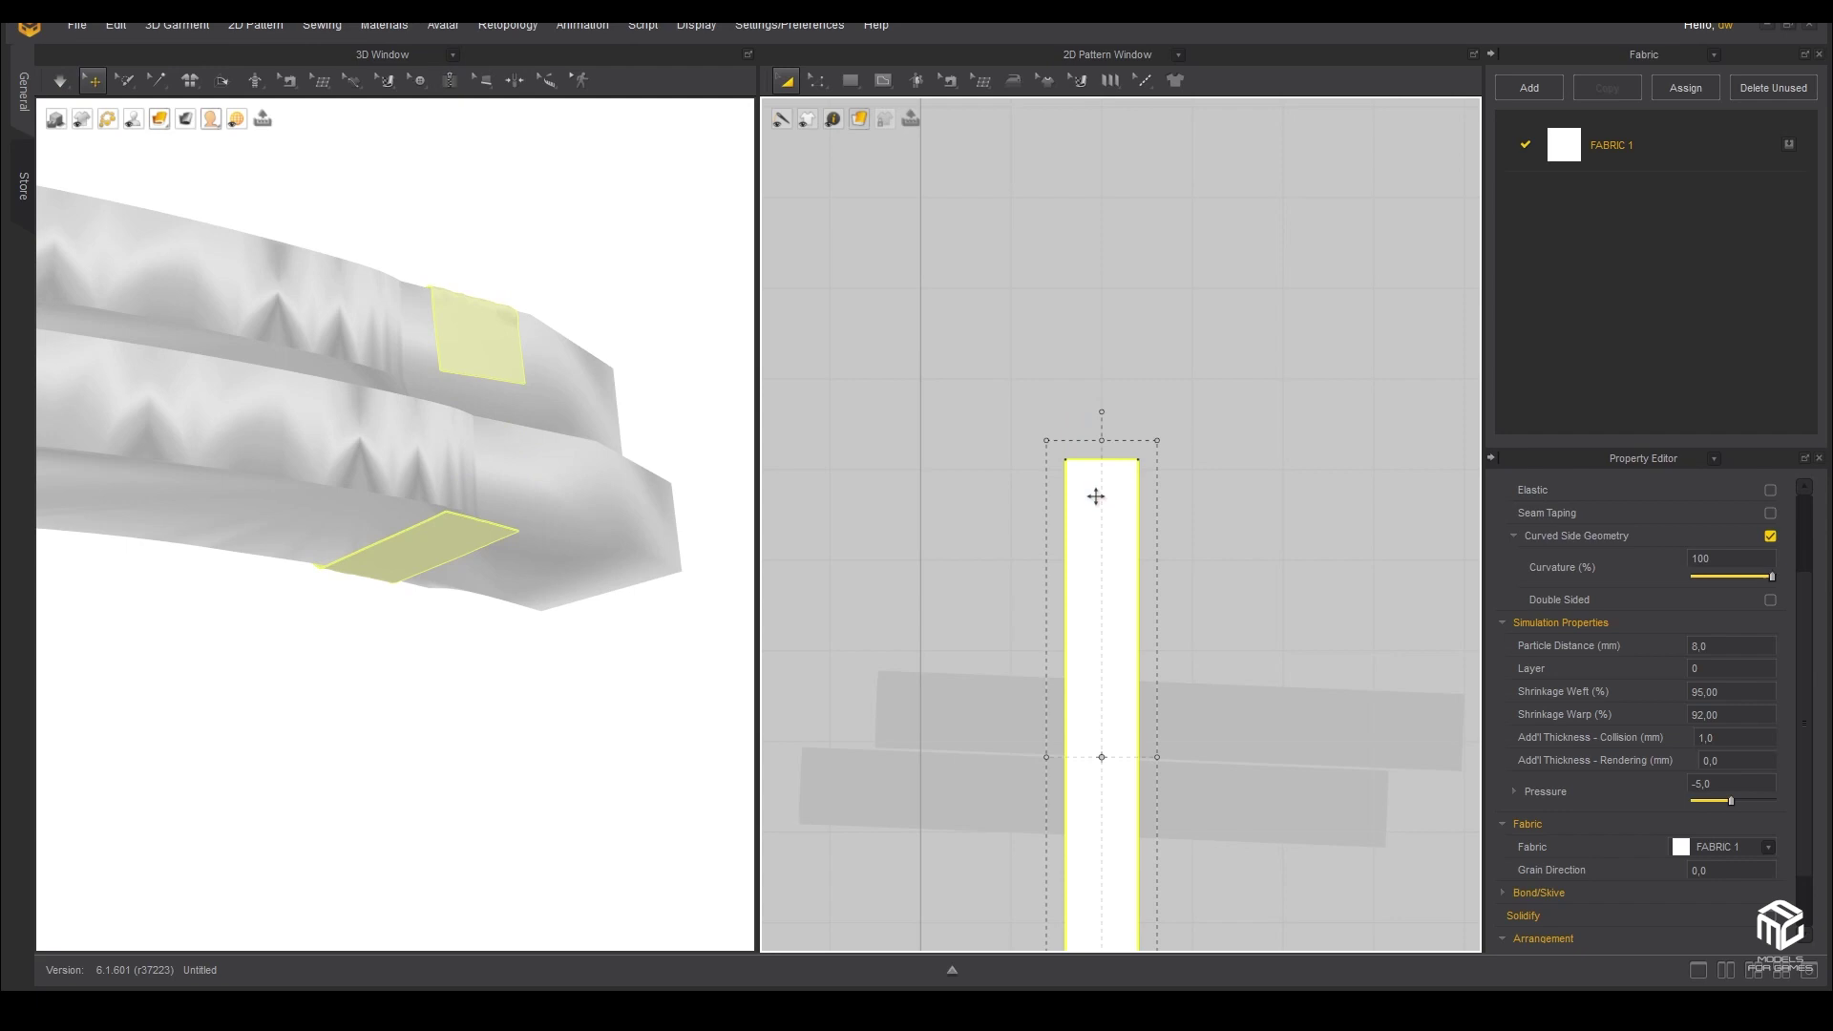
right_click_drag(1113, 939, 1110, 713)
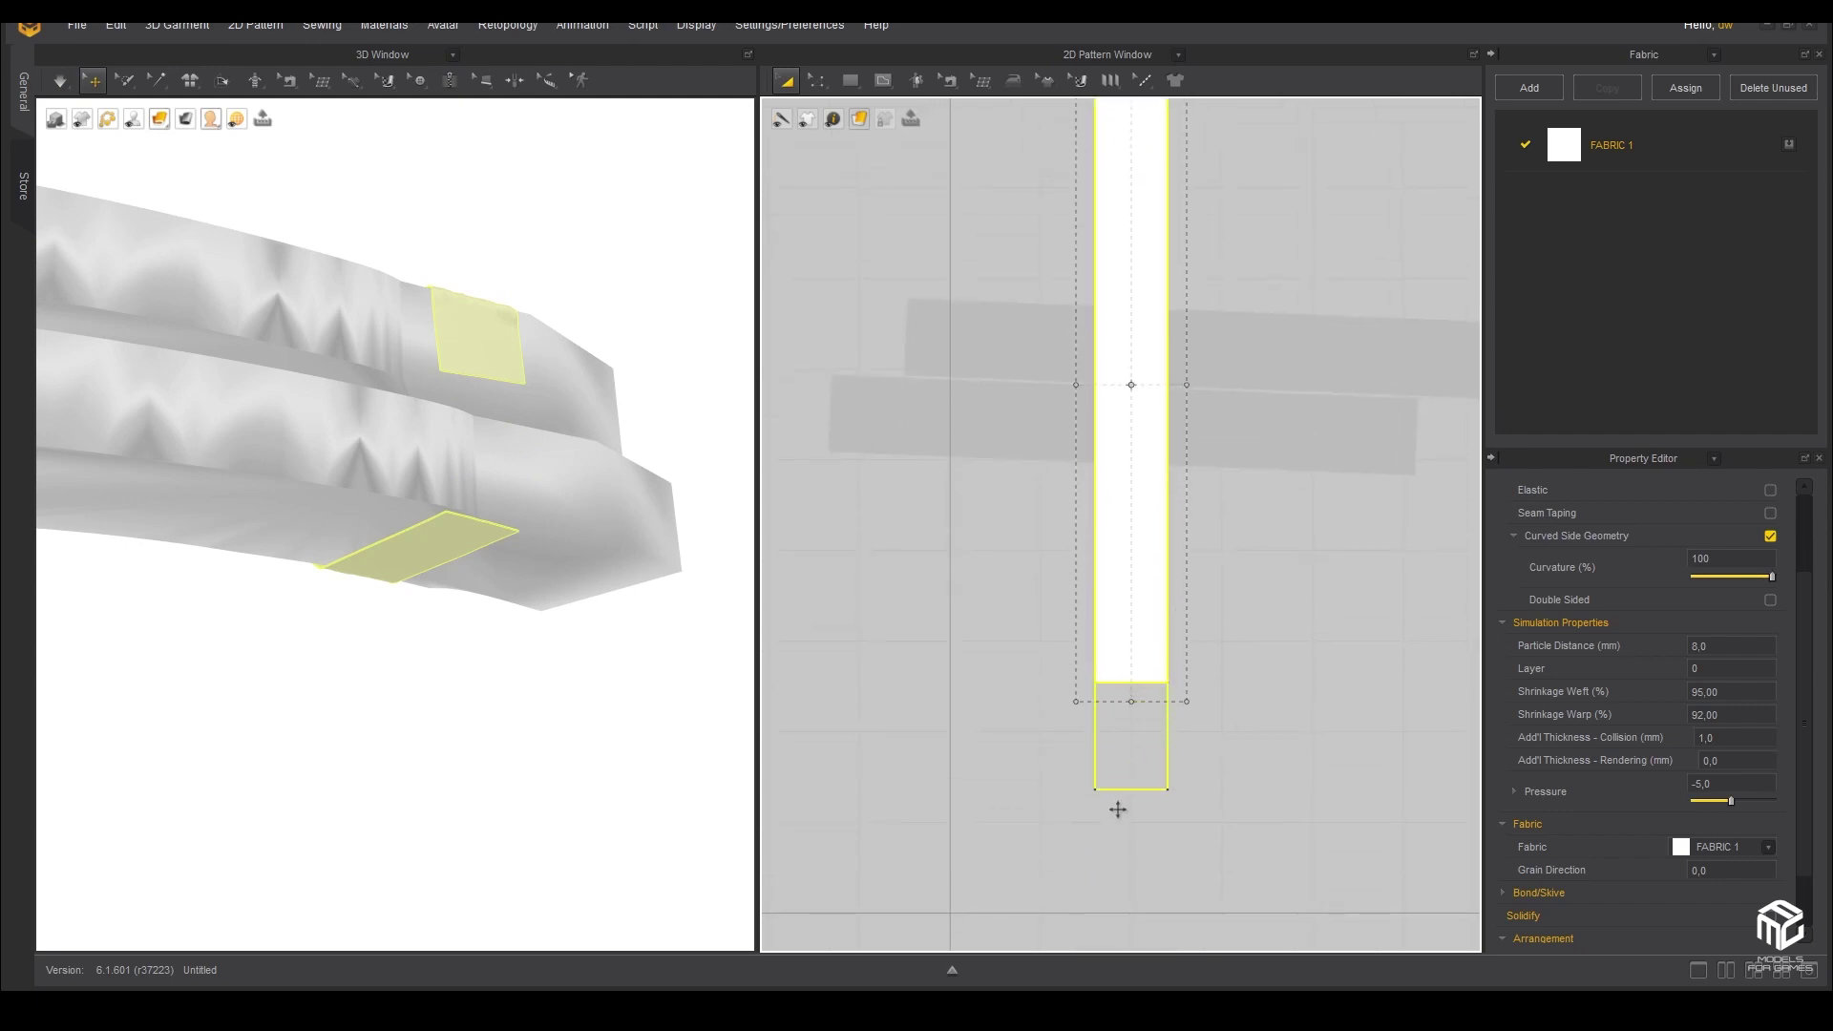
left_click_drag(1131, 702, 1130, 816)
left_click(60, 82)
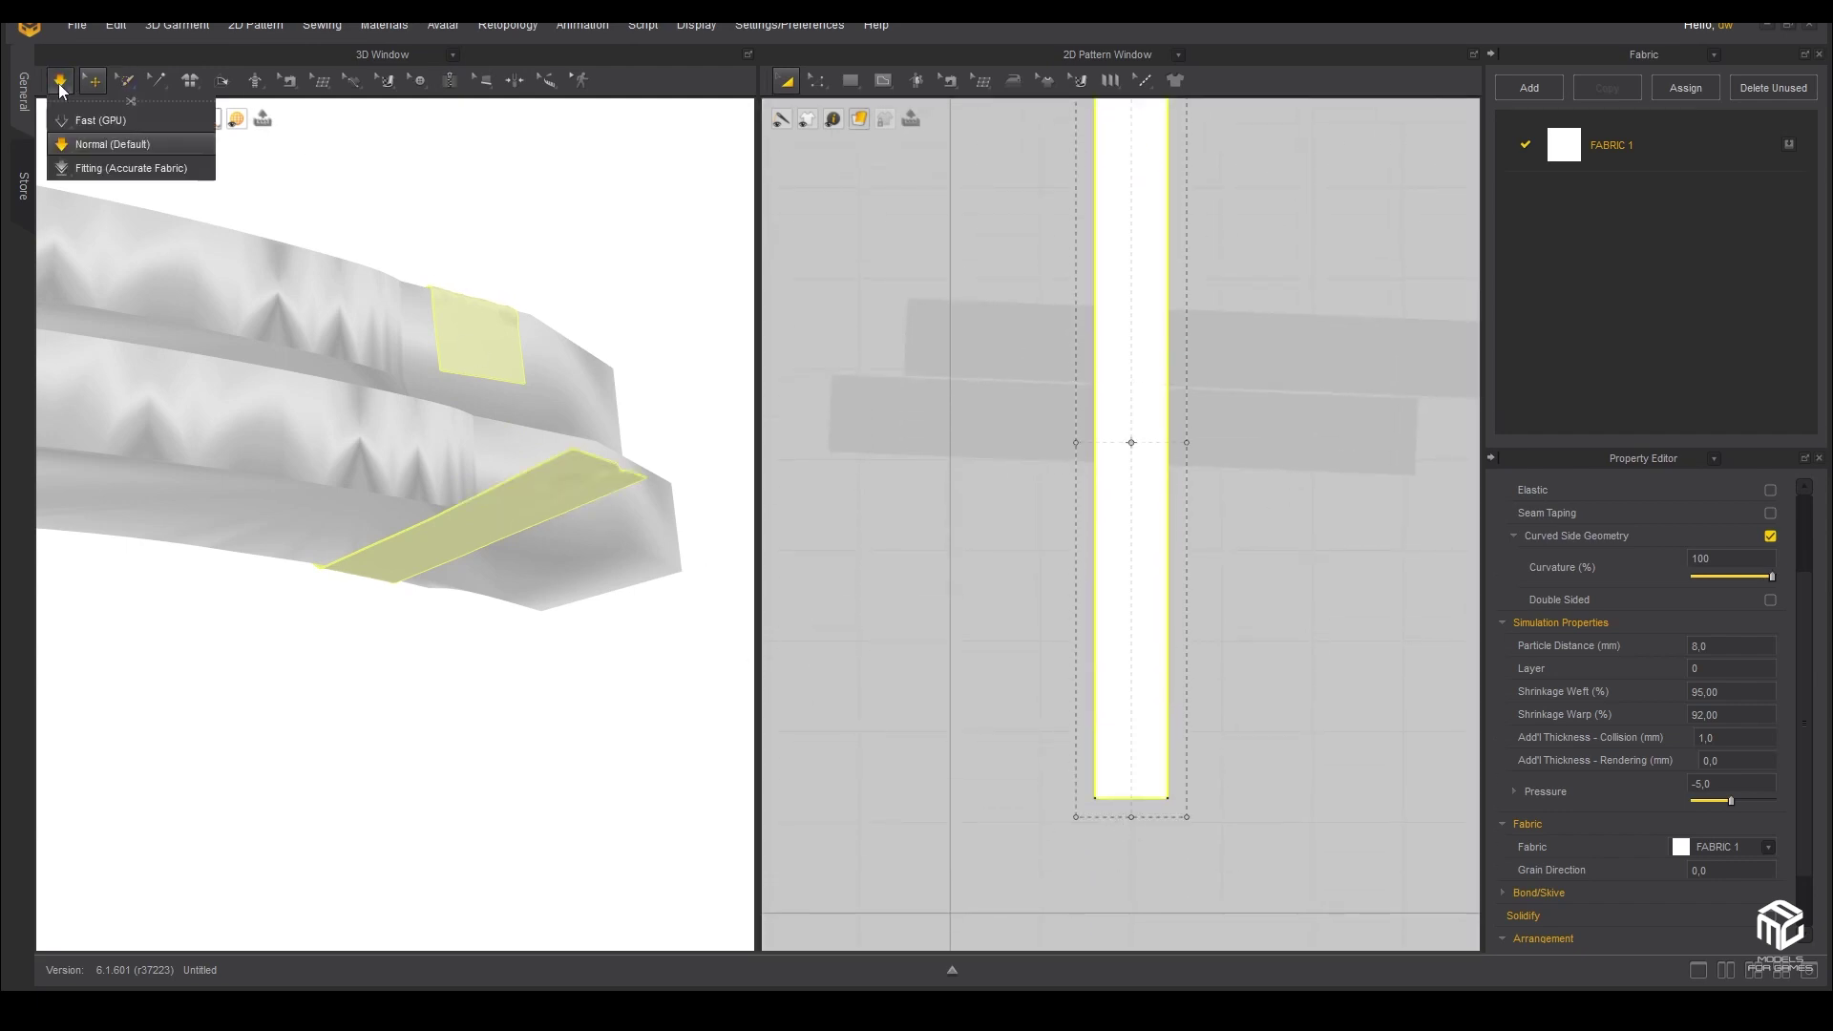
- Extend the bottom edge twice more, pulling the strip into place between simulations
right_click_drag(1143, 650, 1162, 421)
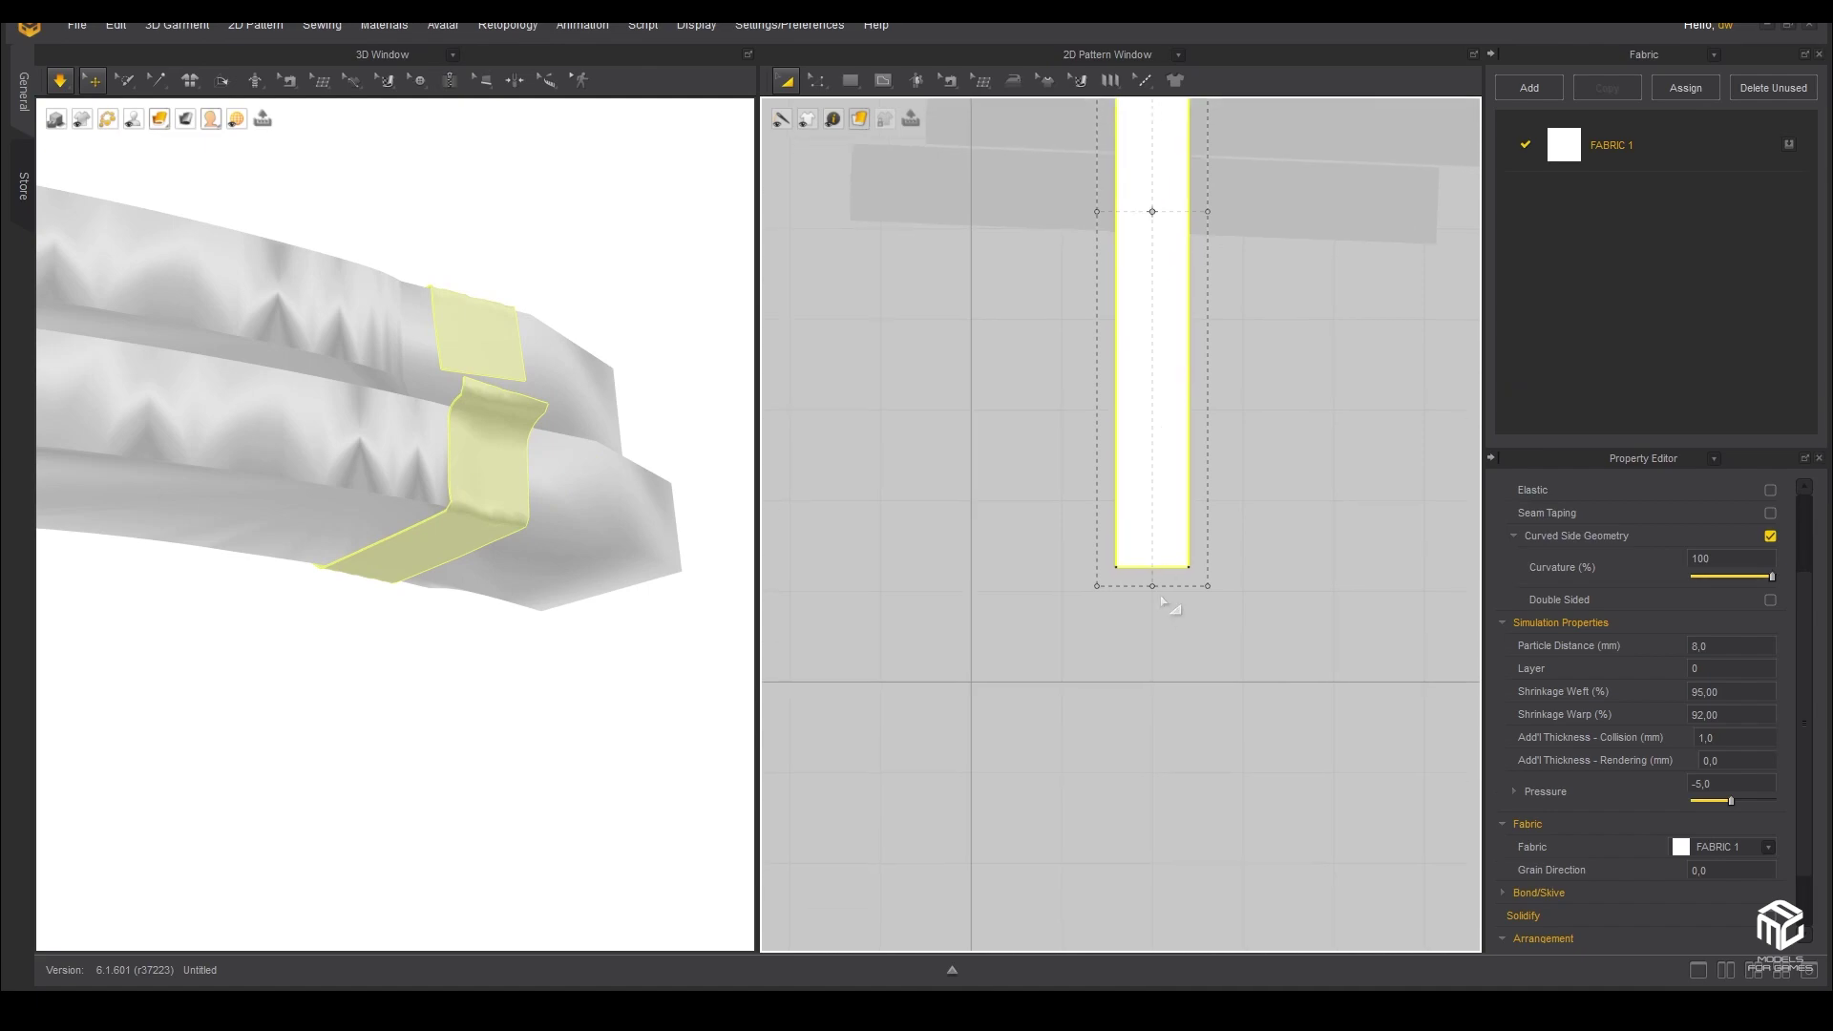
left_click_drag(1152, 586, 1151, 752)
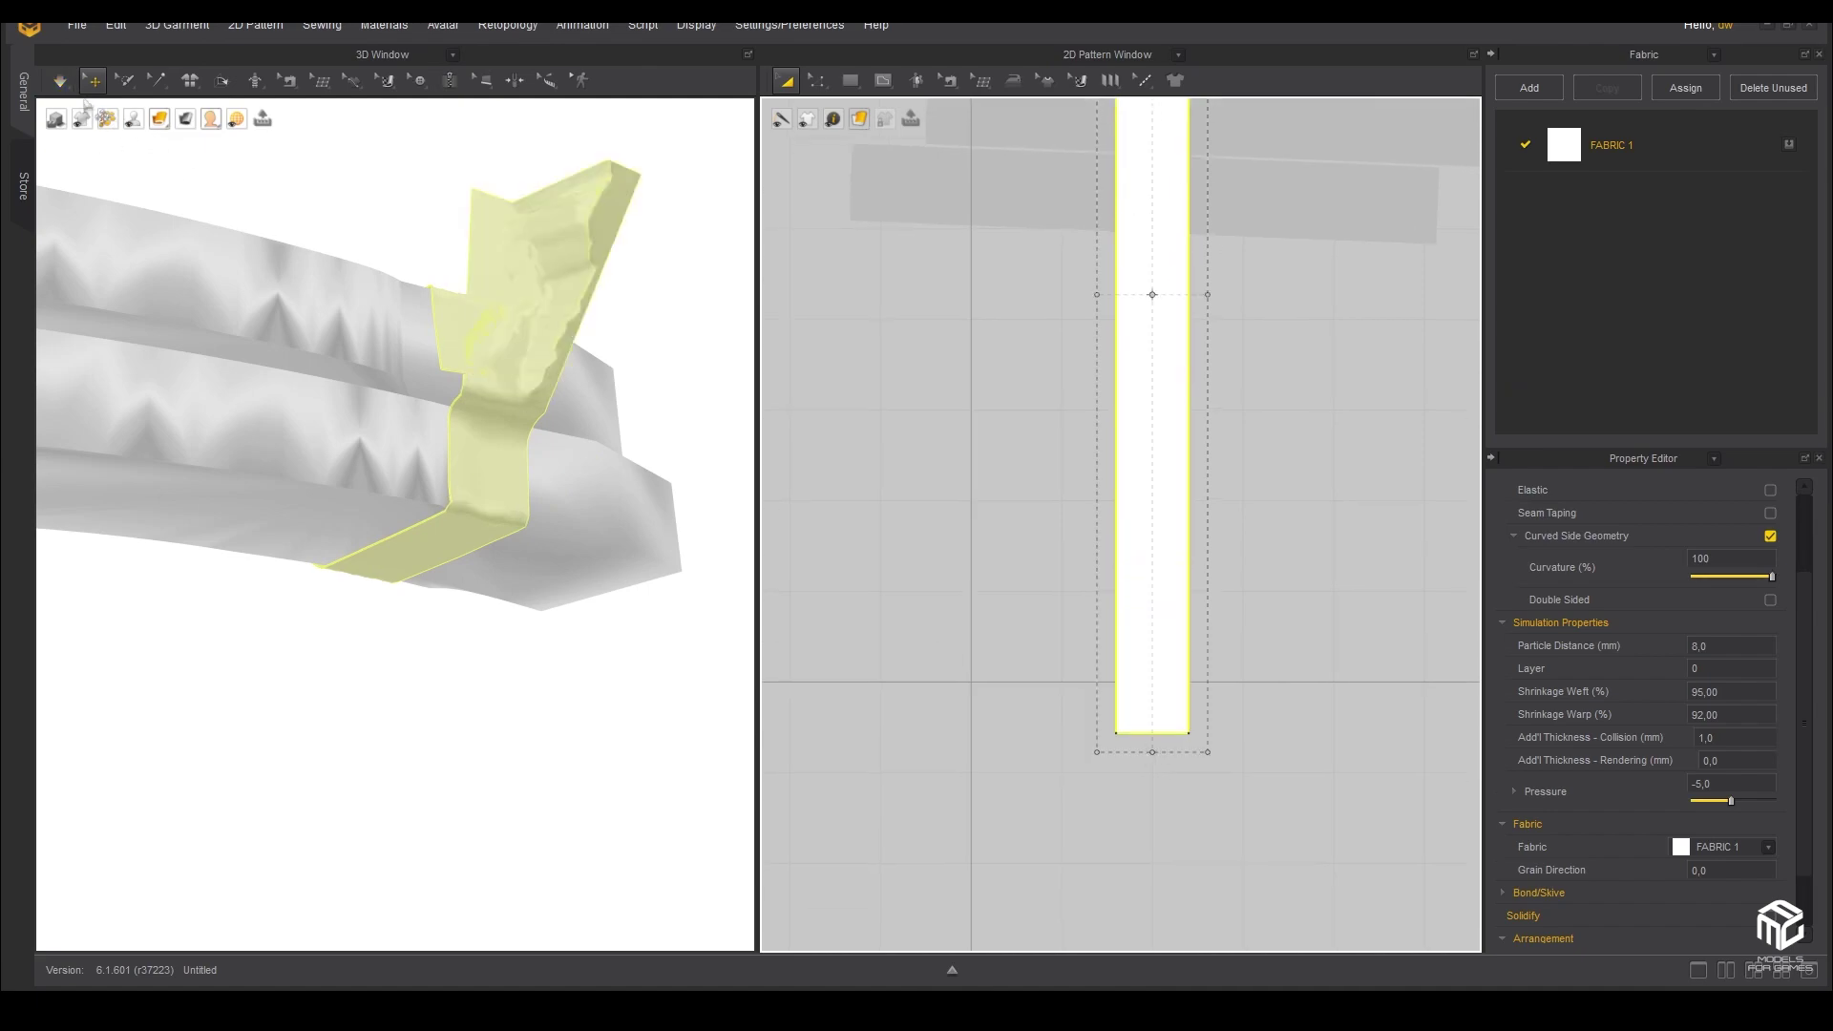
left_click(67, 84)
right_click_drag(286, 429, 430, 504)
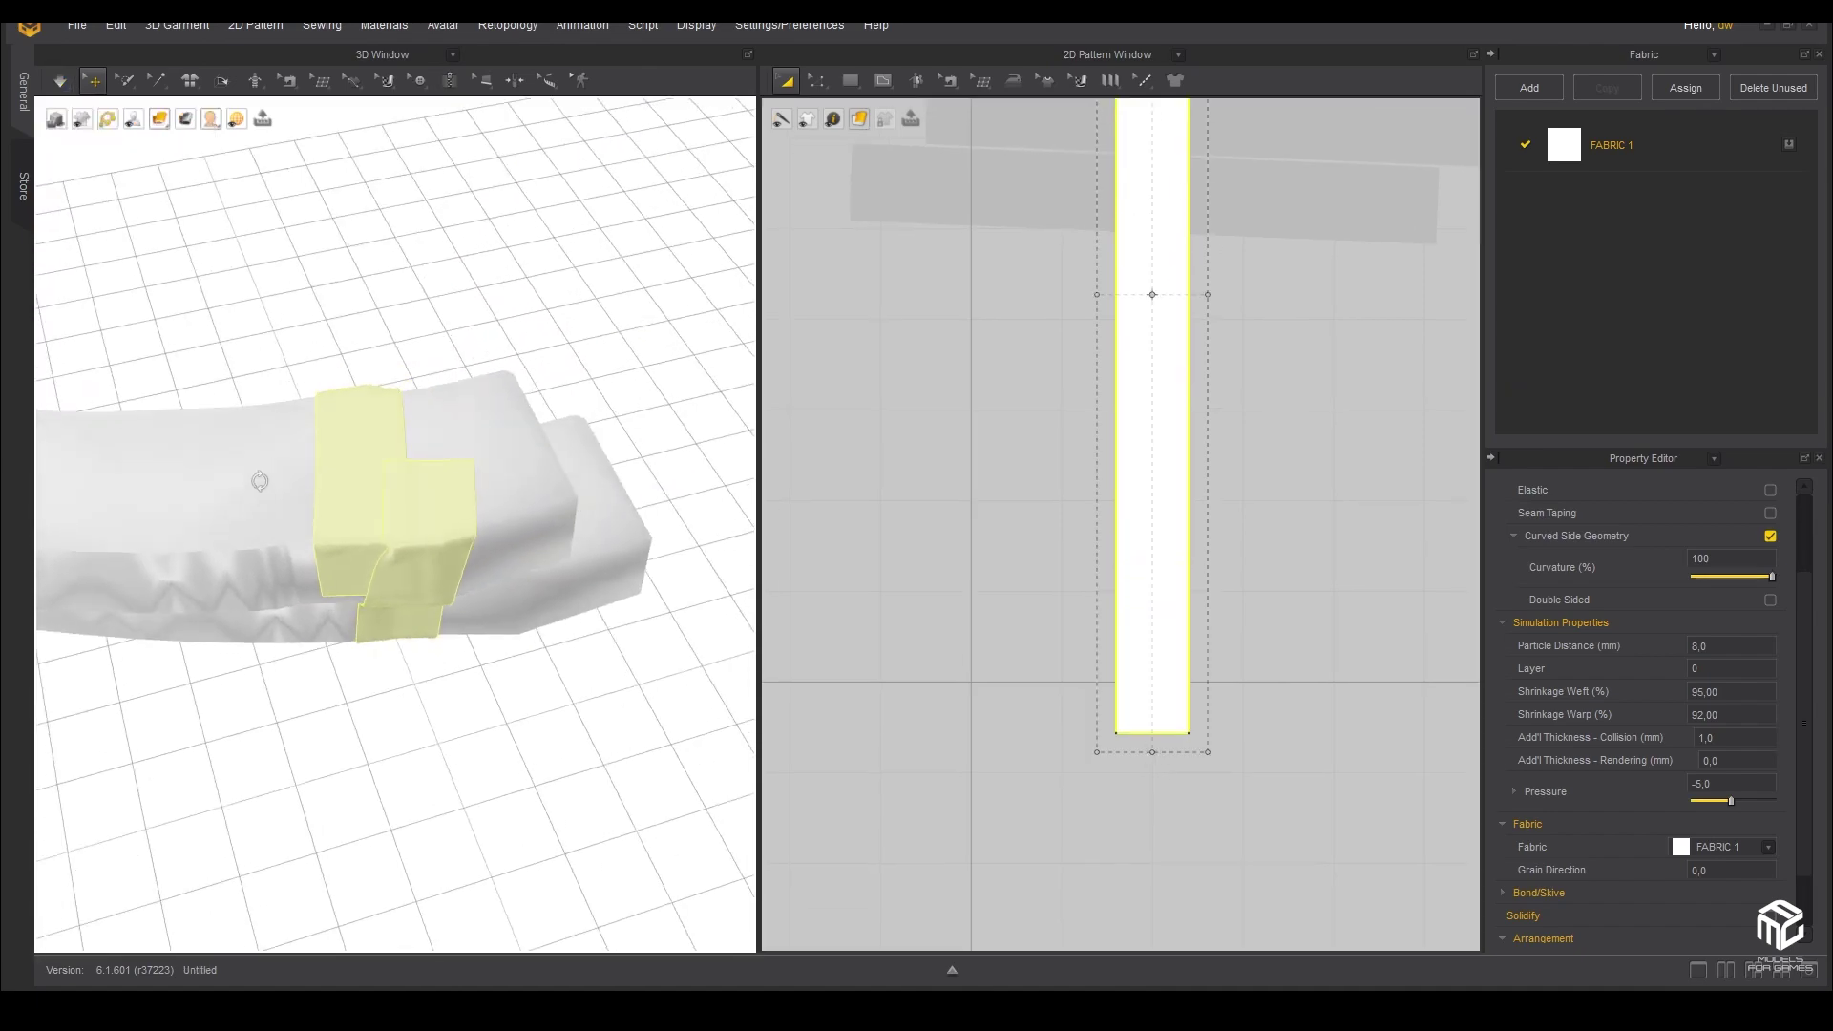
left_click_drag(430, 504, 497, 616)
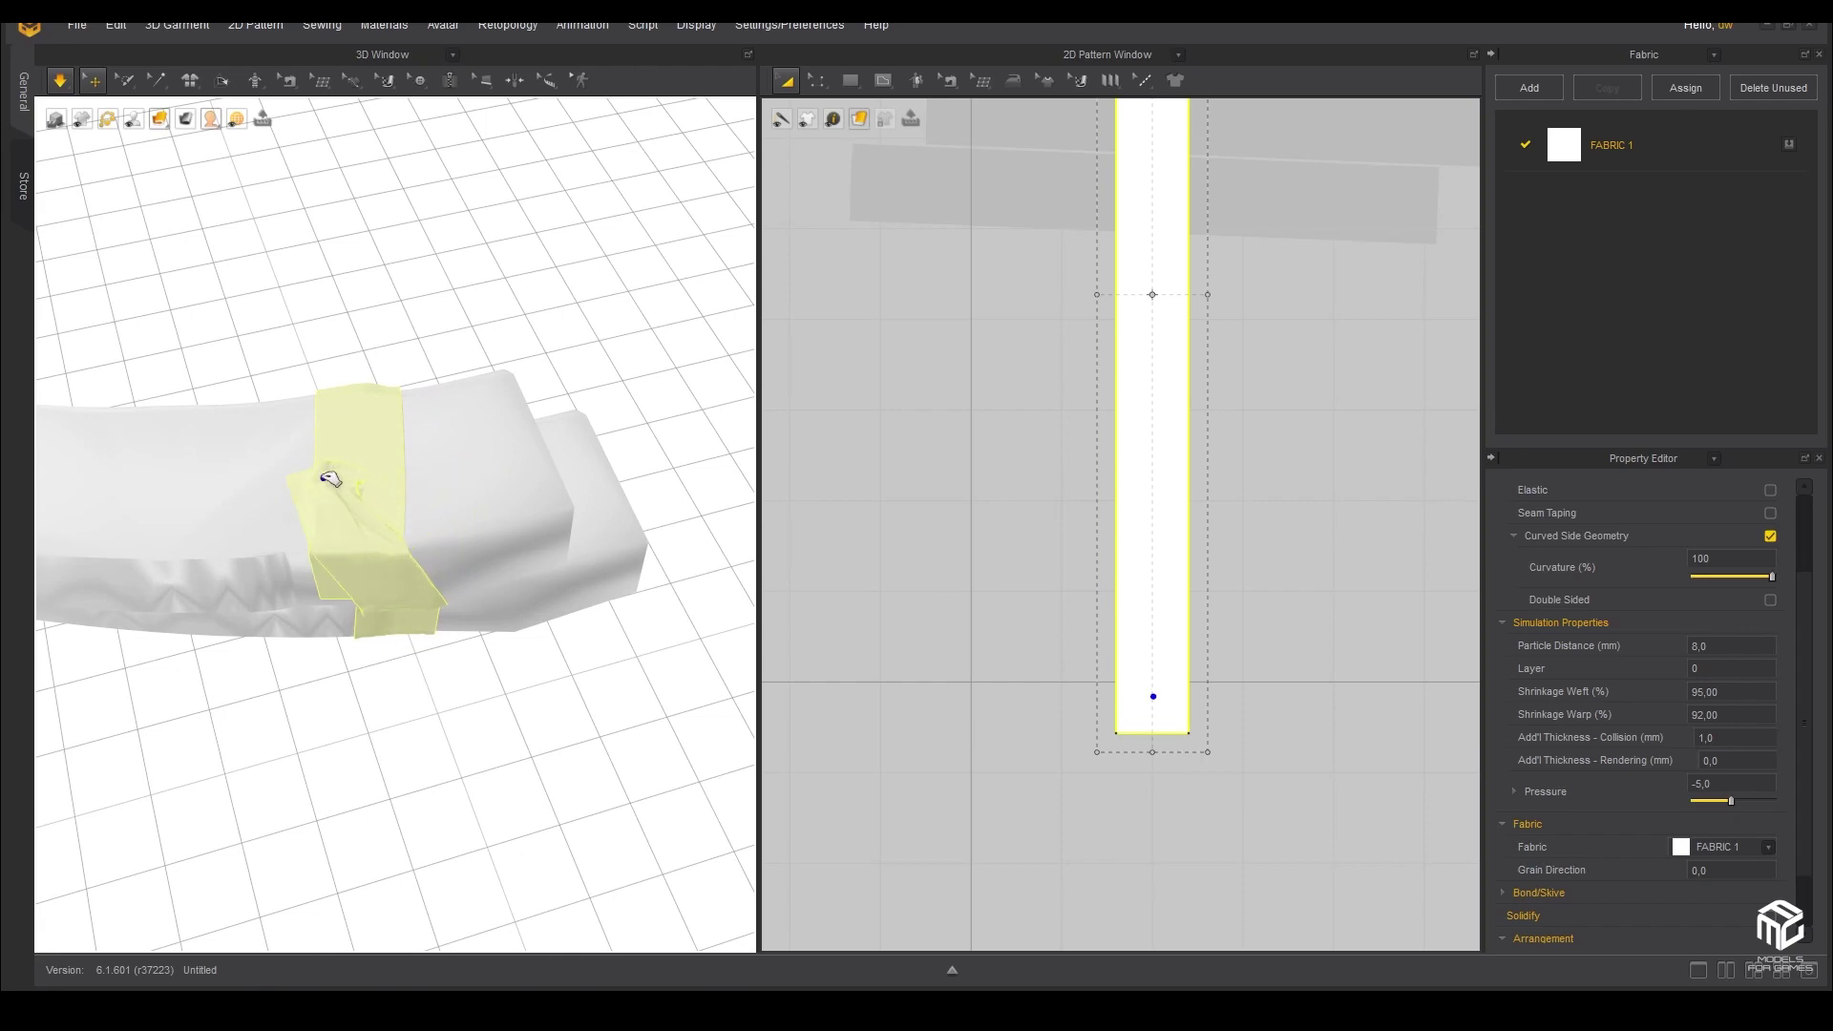
left_click_drag(1156, 757, 1156, 877)
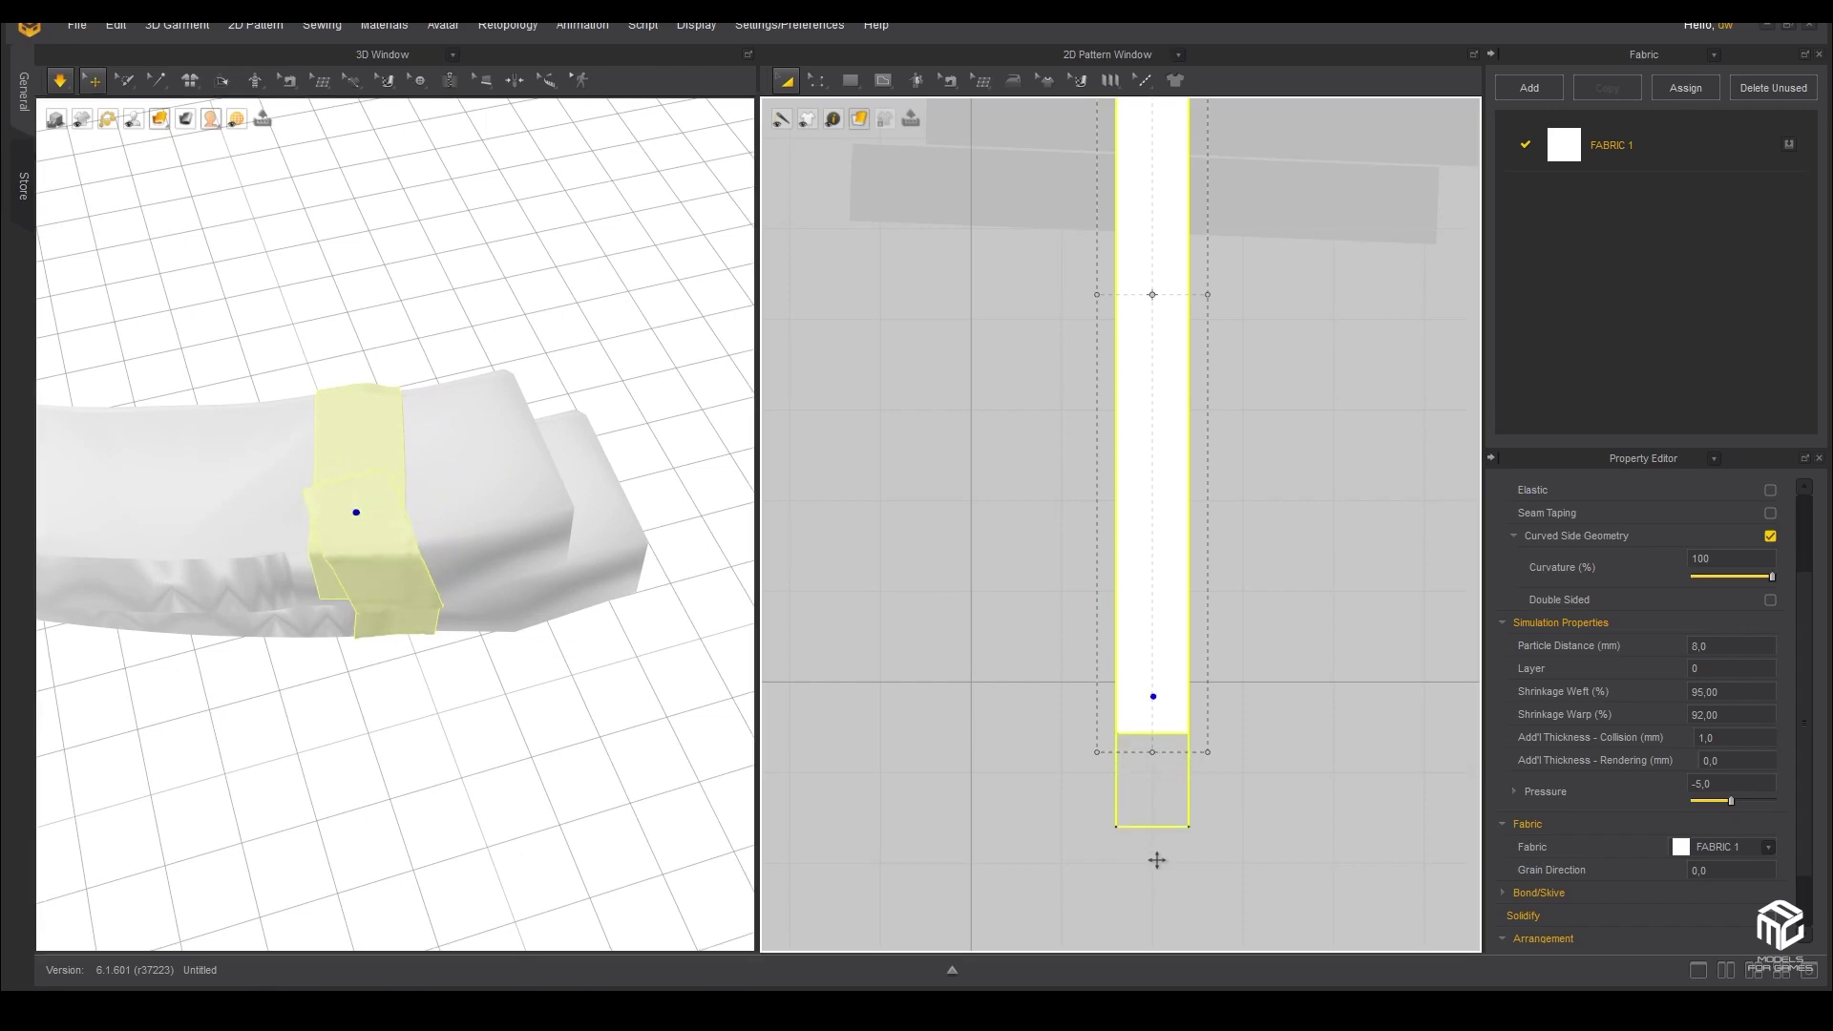
mouse_move(192, 521)
right_mouse_down()
mouse_move(337, 471)
mouse_move(429, 511)
mouse_move(396, 456)
right_mouse_up()
left_click(59, 81)
left_click(81, 131)
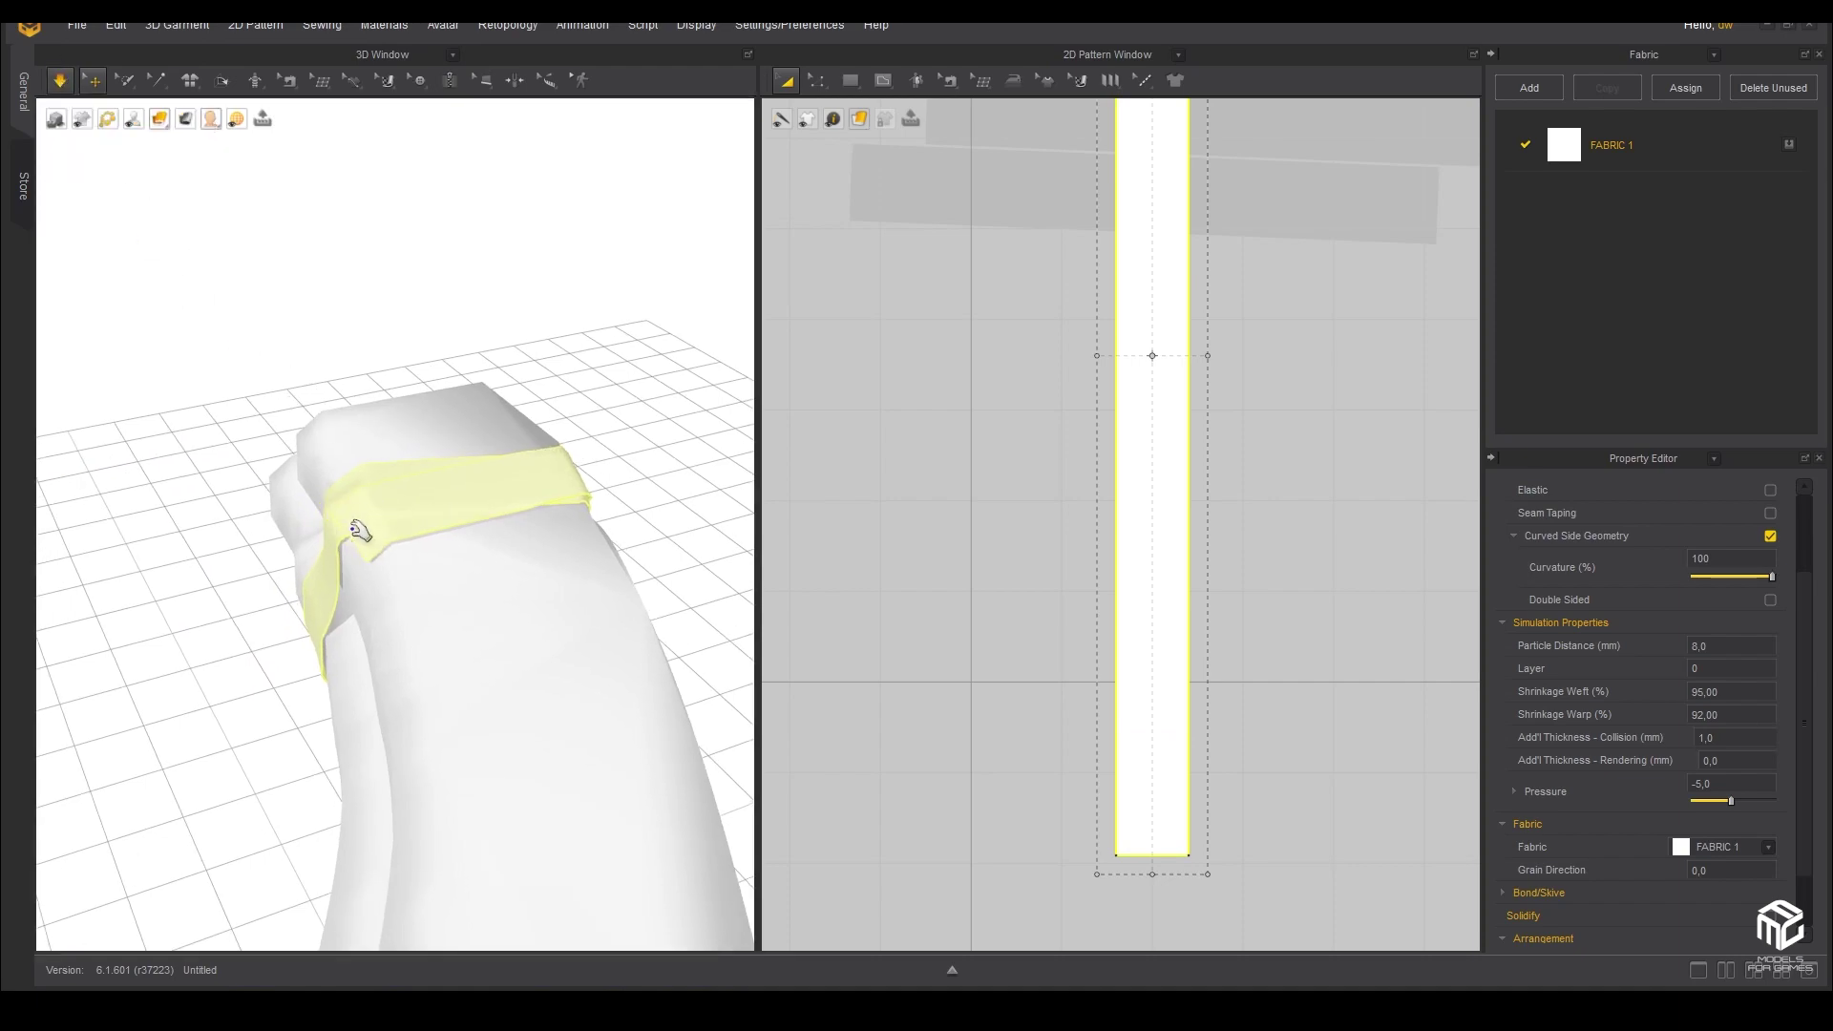
- Lengthen the strip's bottom edge again and resume the simulation
right_click_drag(360, 519, 511, 602)
right_click_drag(1043, 675, 1061, 392)
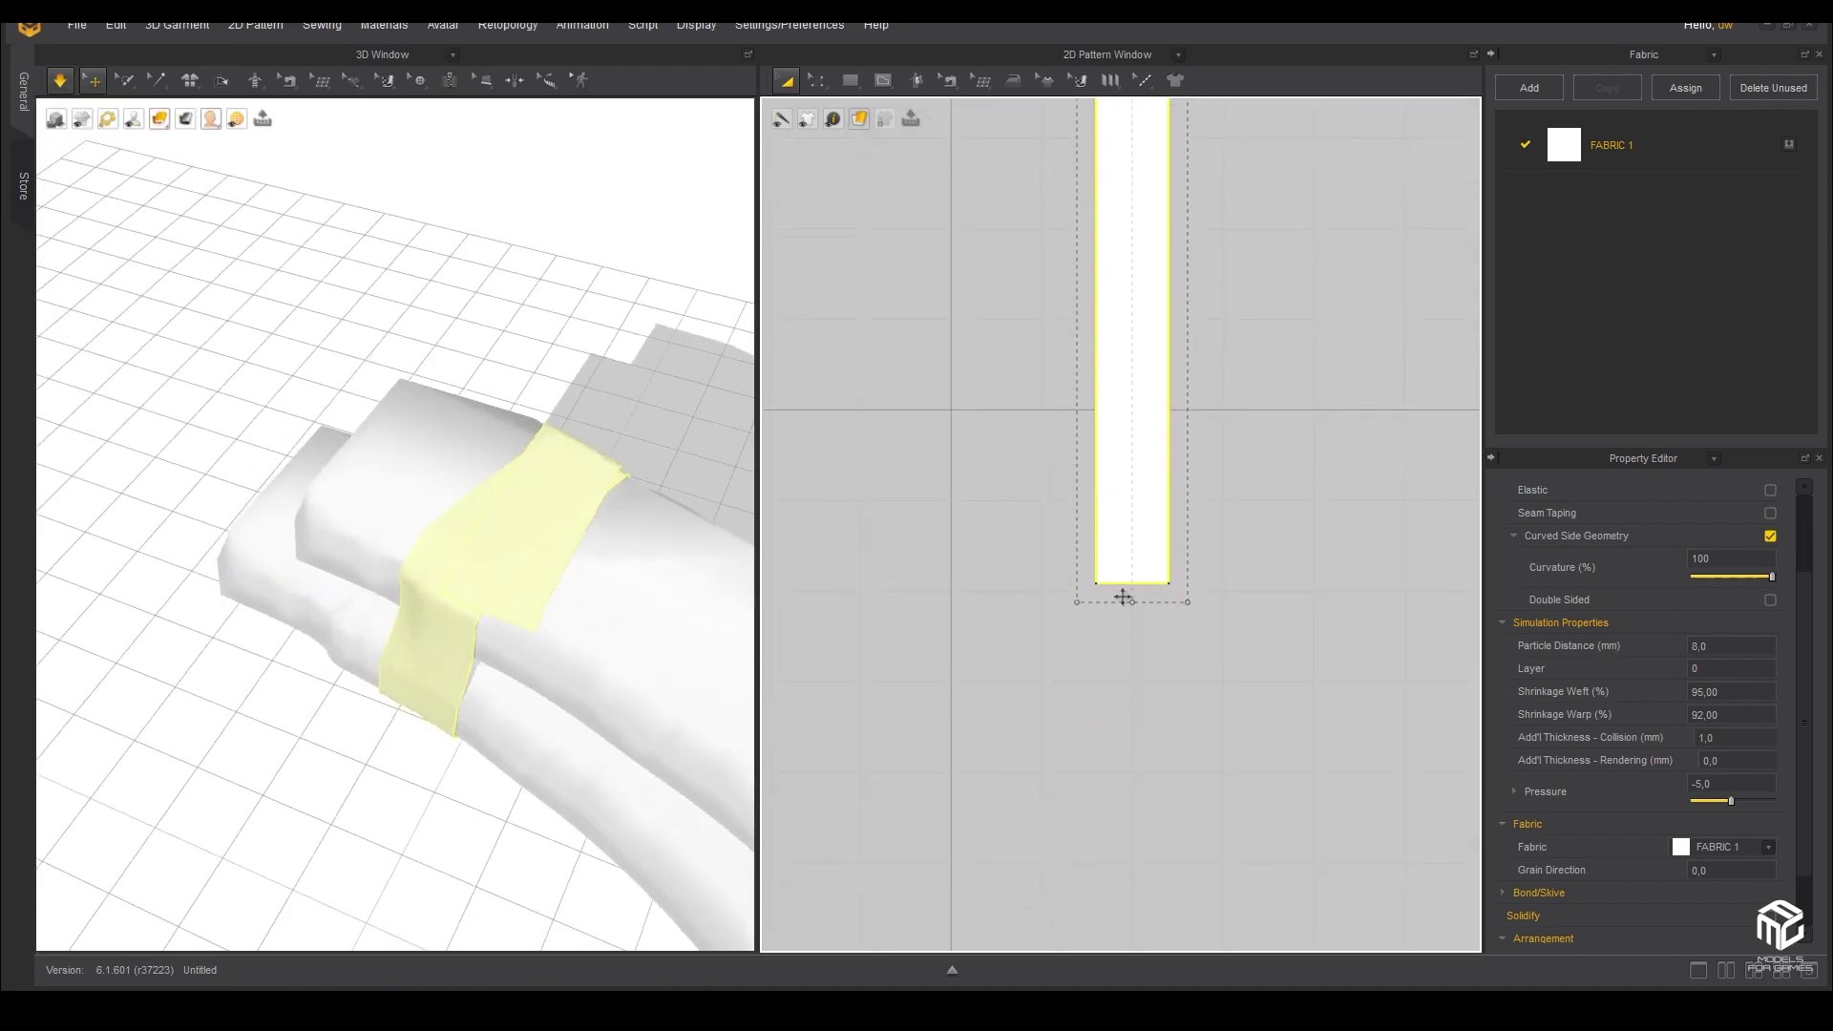
left_click_drag(1131, 604, 1132, 730)
key("space")
left_click(59, 83)
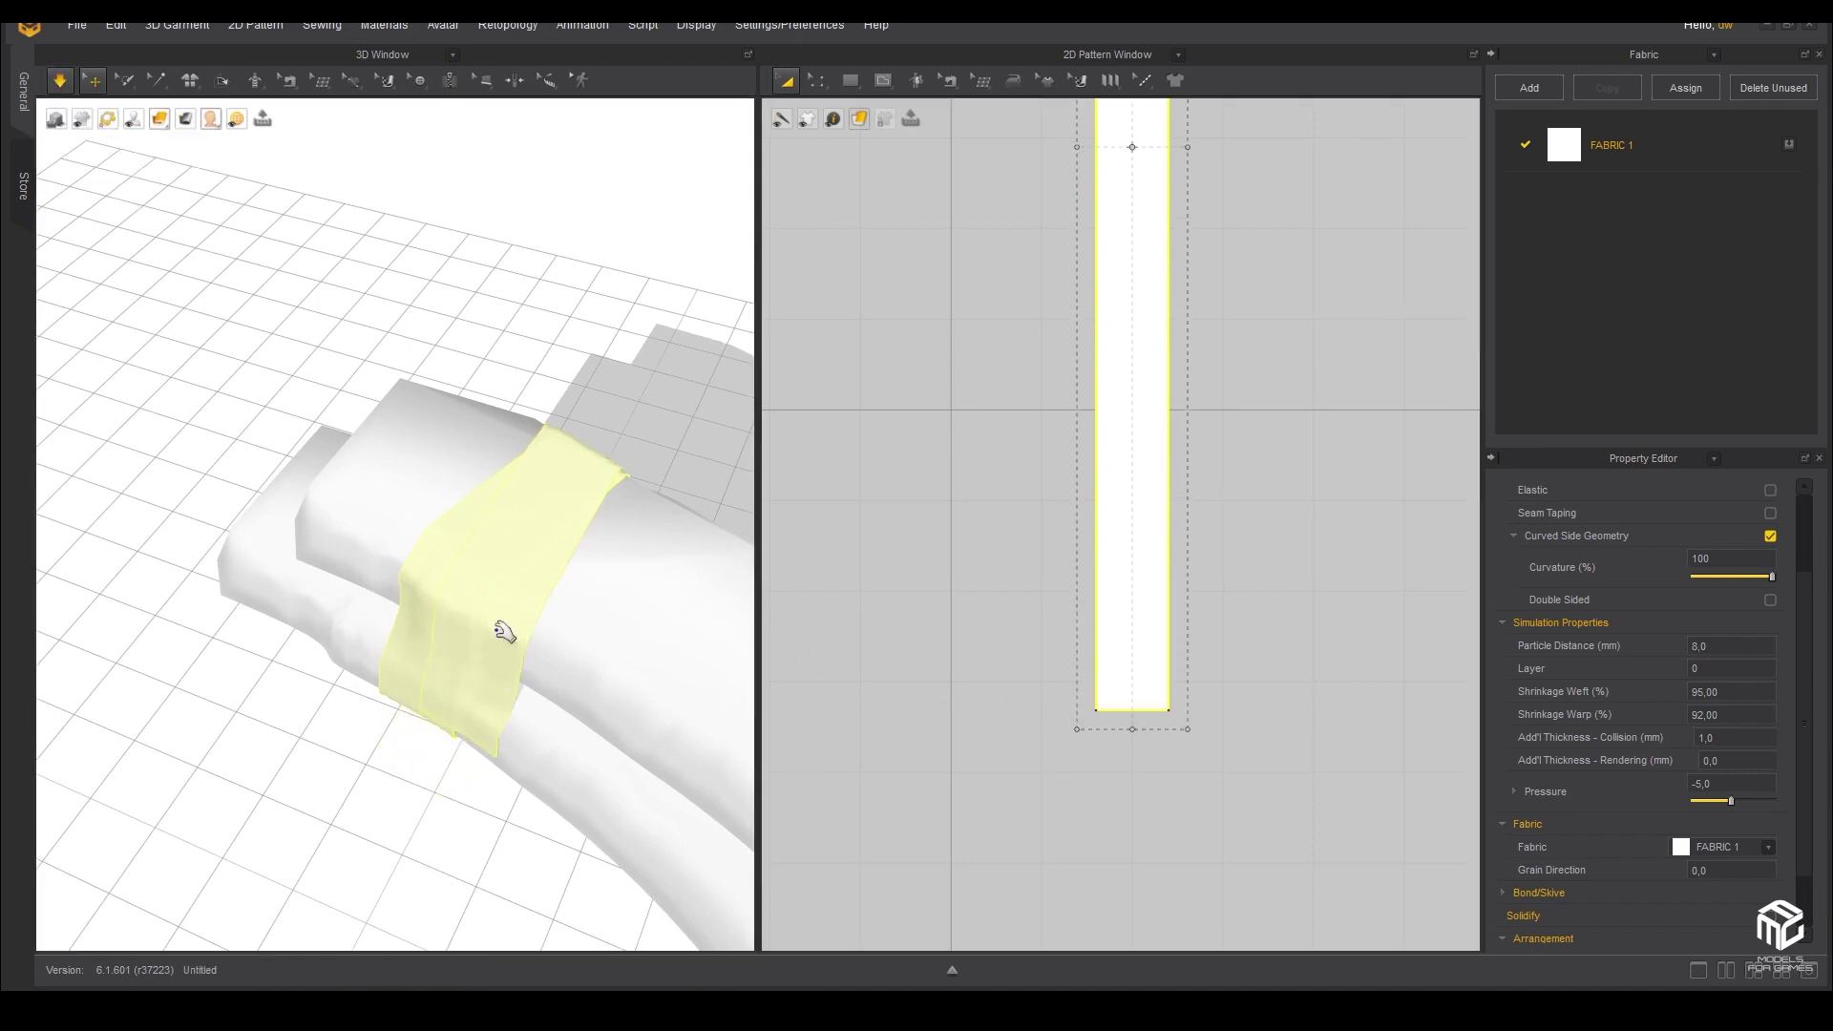
- Make two final bottom-edge extensions and re-simulate so the strip runs down the magazine's side
right_click_drag(494, 694, 669, 687)
right_click_drag(1241, 823, 1218, 650)
left_click_drag(1121, 561, 1106, 736)
mouse_move(506, 592)
right_mouse_down()
mouse_move(480, 557)
mouse_move(375, 516)
right_mouse_up()
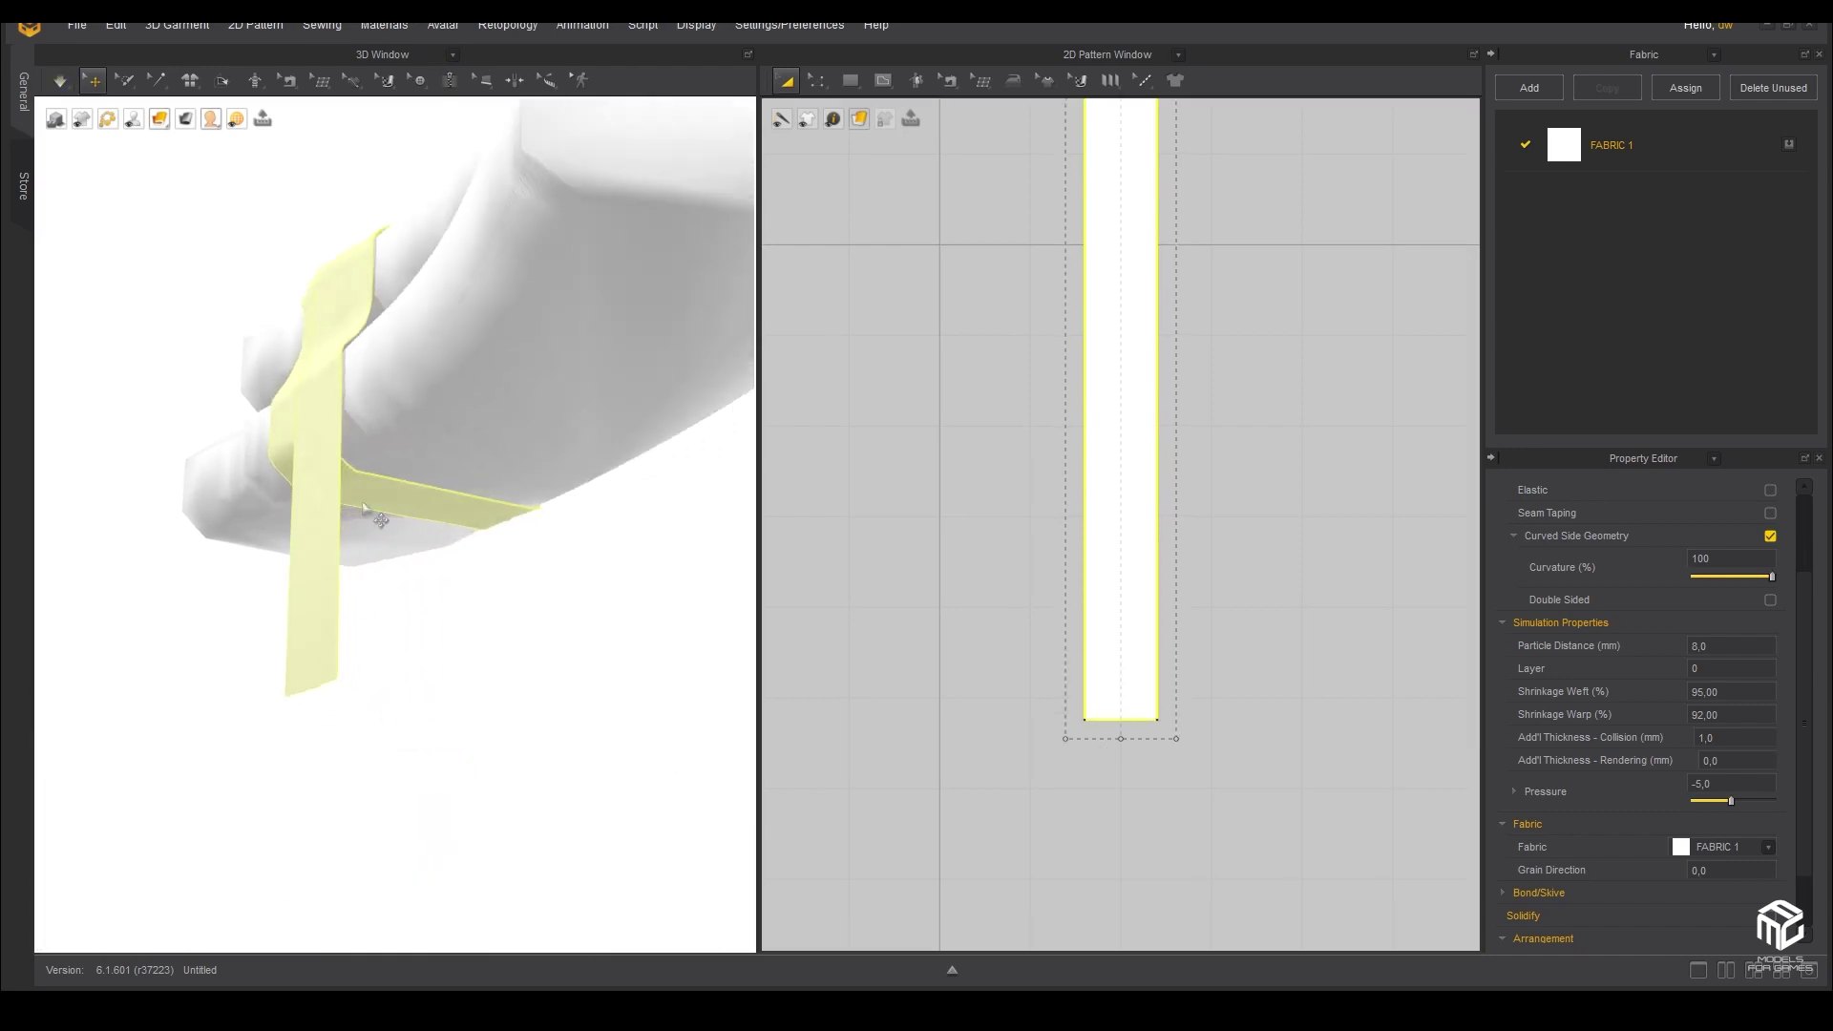
left_click(61, 81)
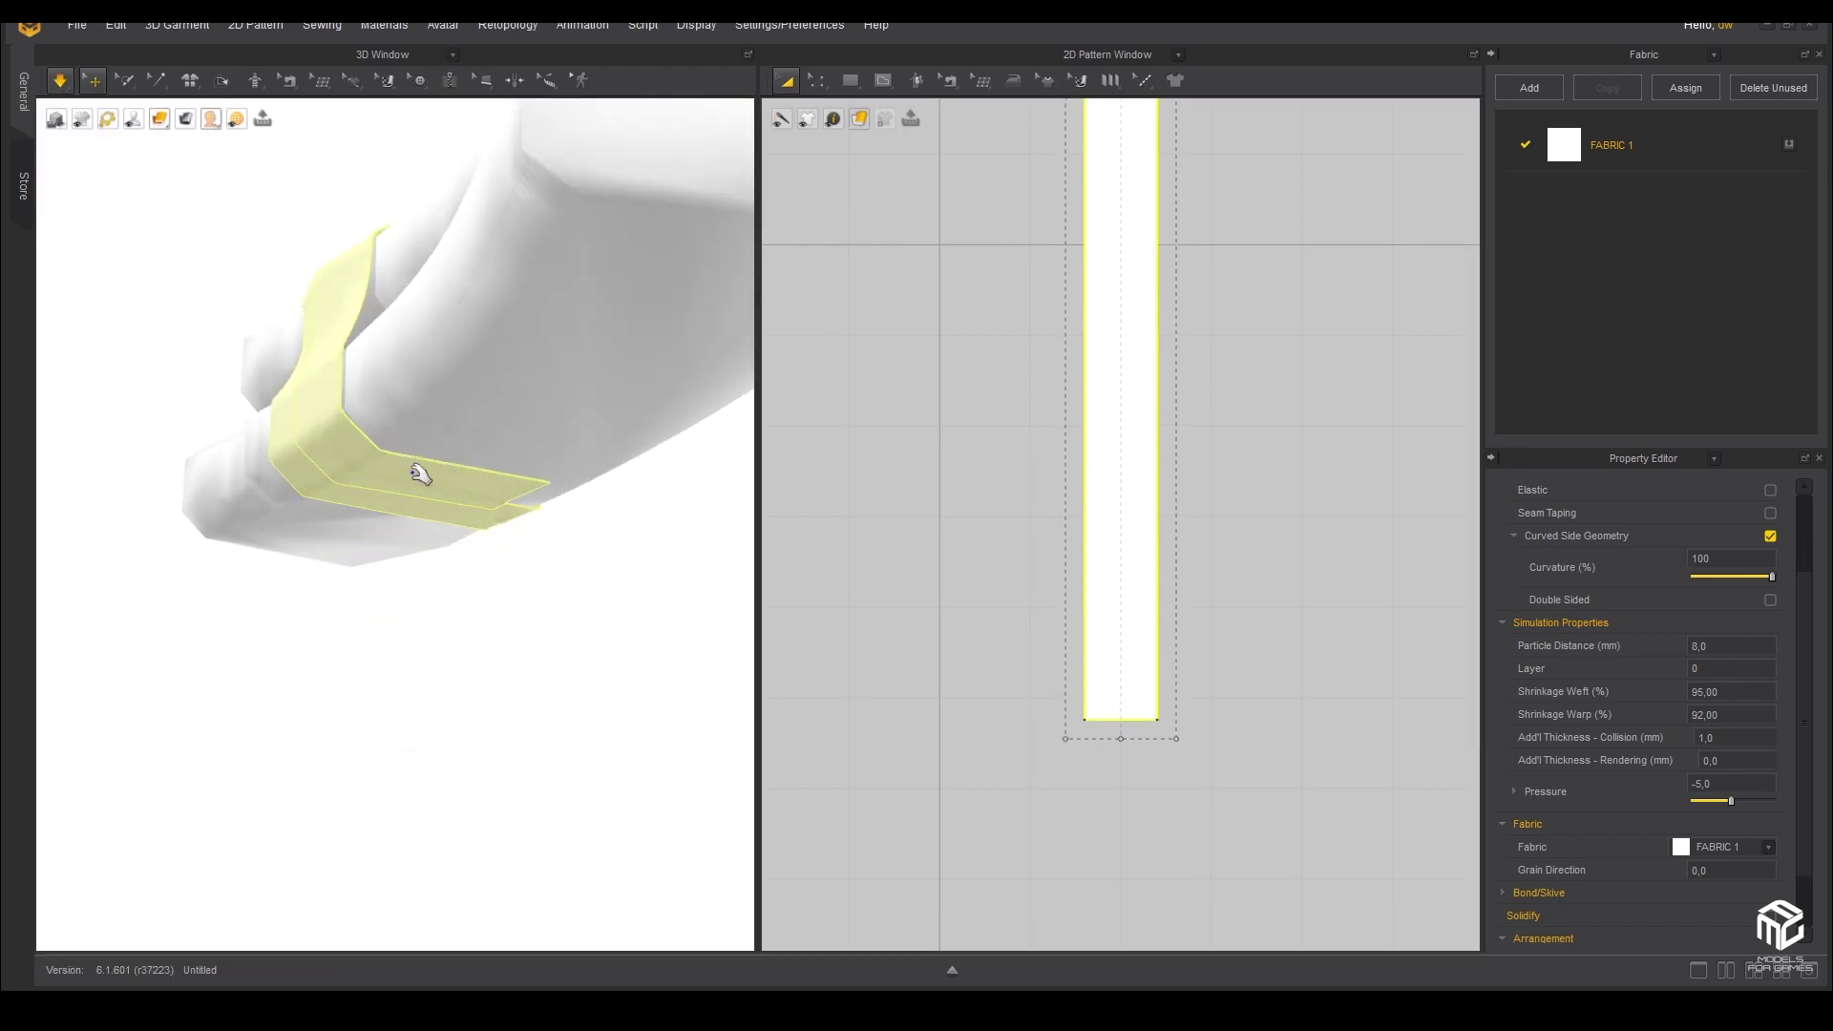
right_click_drag(410, 471, 830, 524)
right_click_drag(1188, 735, 1127, 584)
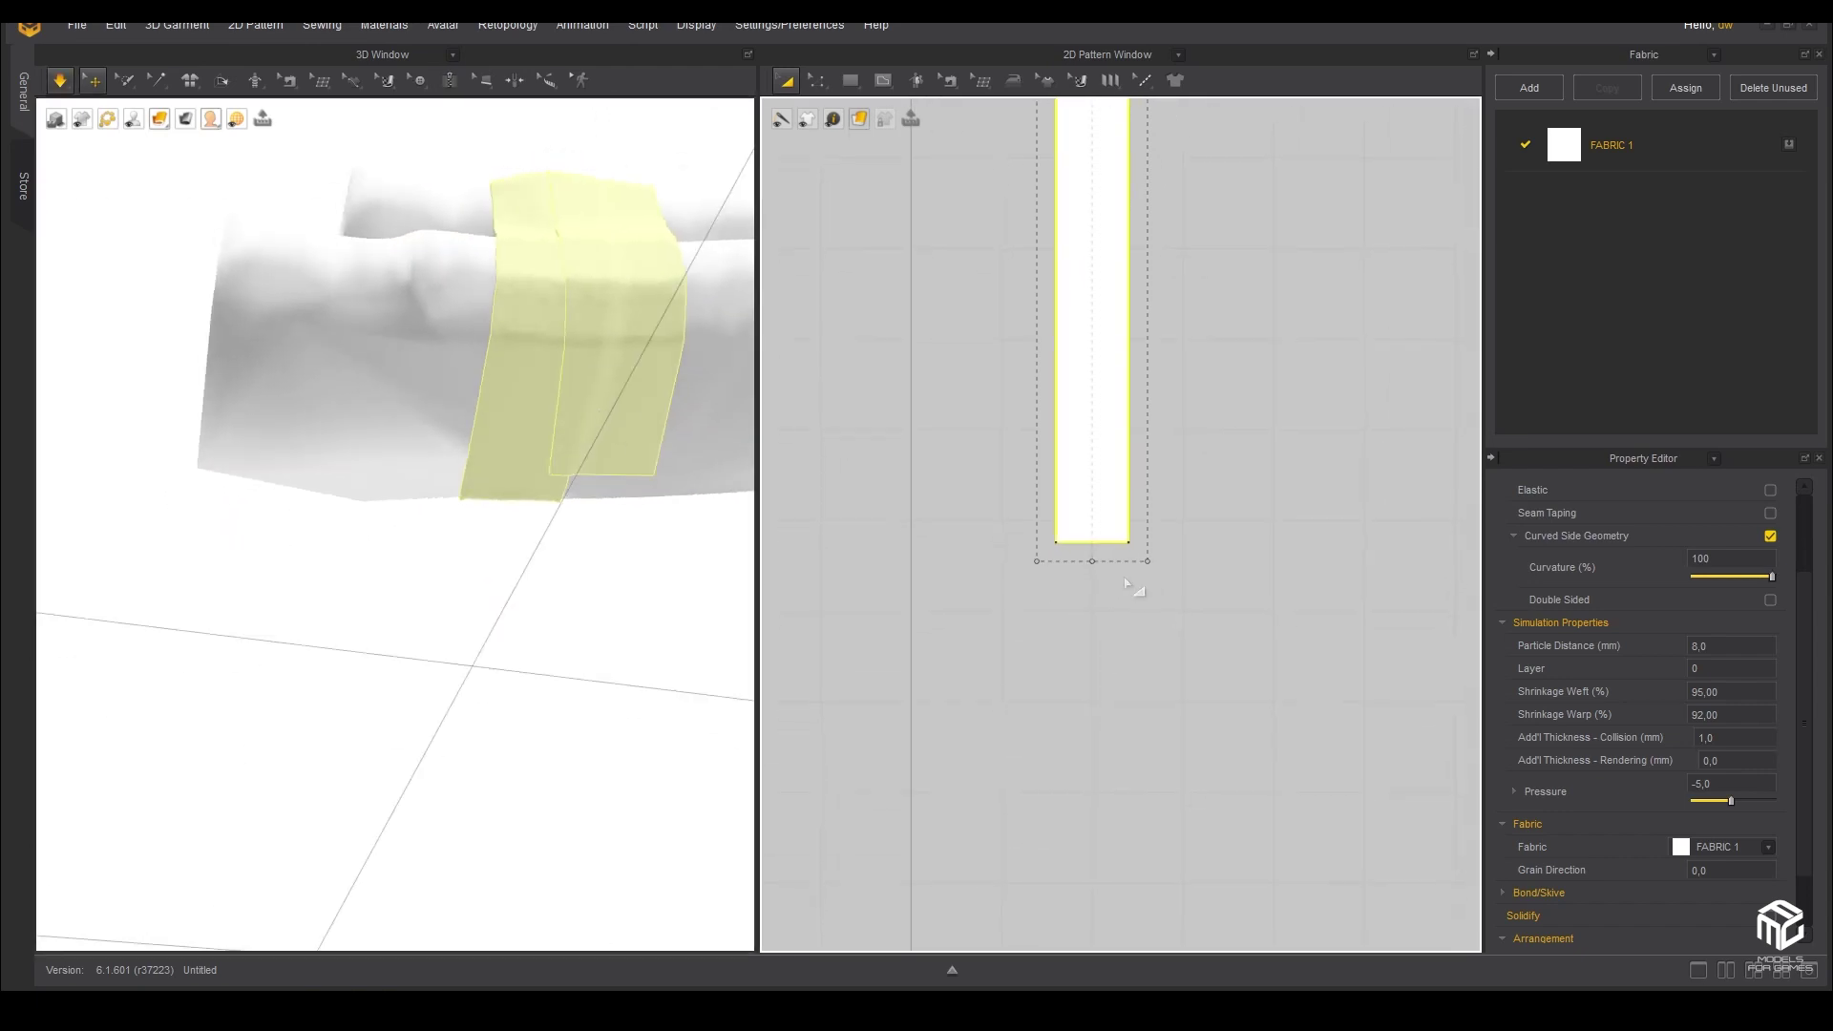
left_click_drag(1095, 562, 1086, 765)
mouse_move(493, 573)
right_mouse_down()
mouse_move(210, 579)
mouse_move(306, 247)
right_mouse_up()
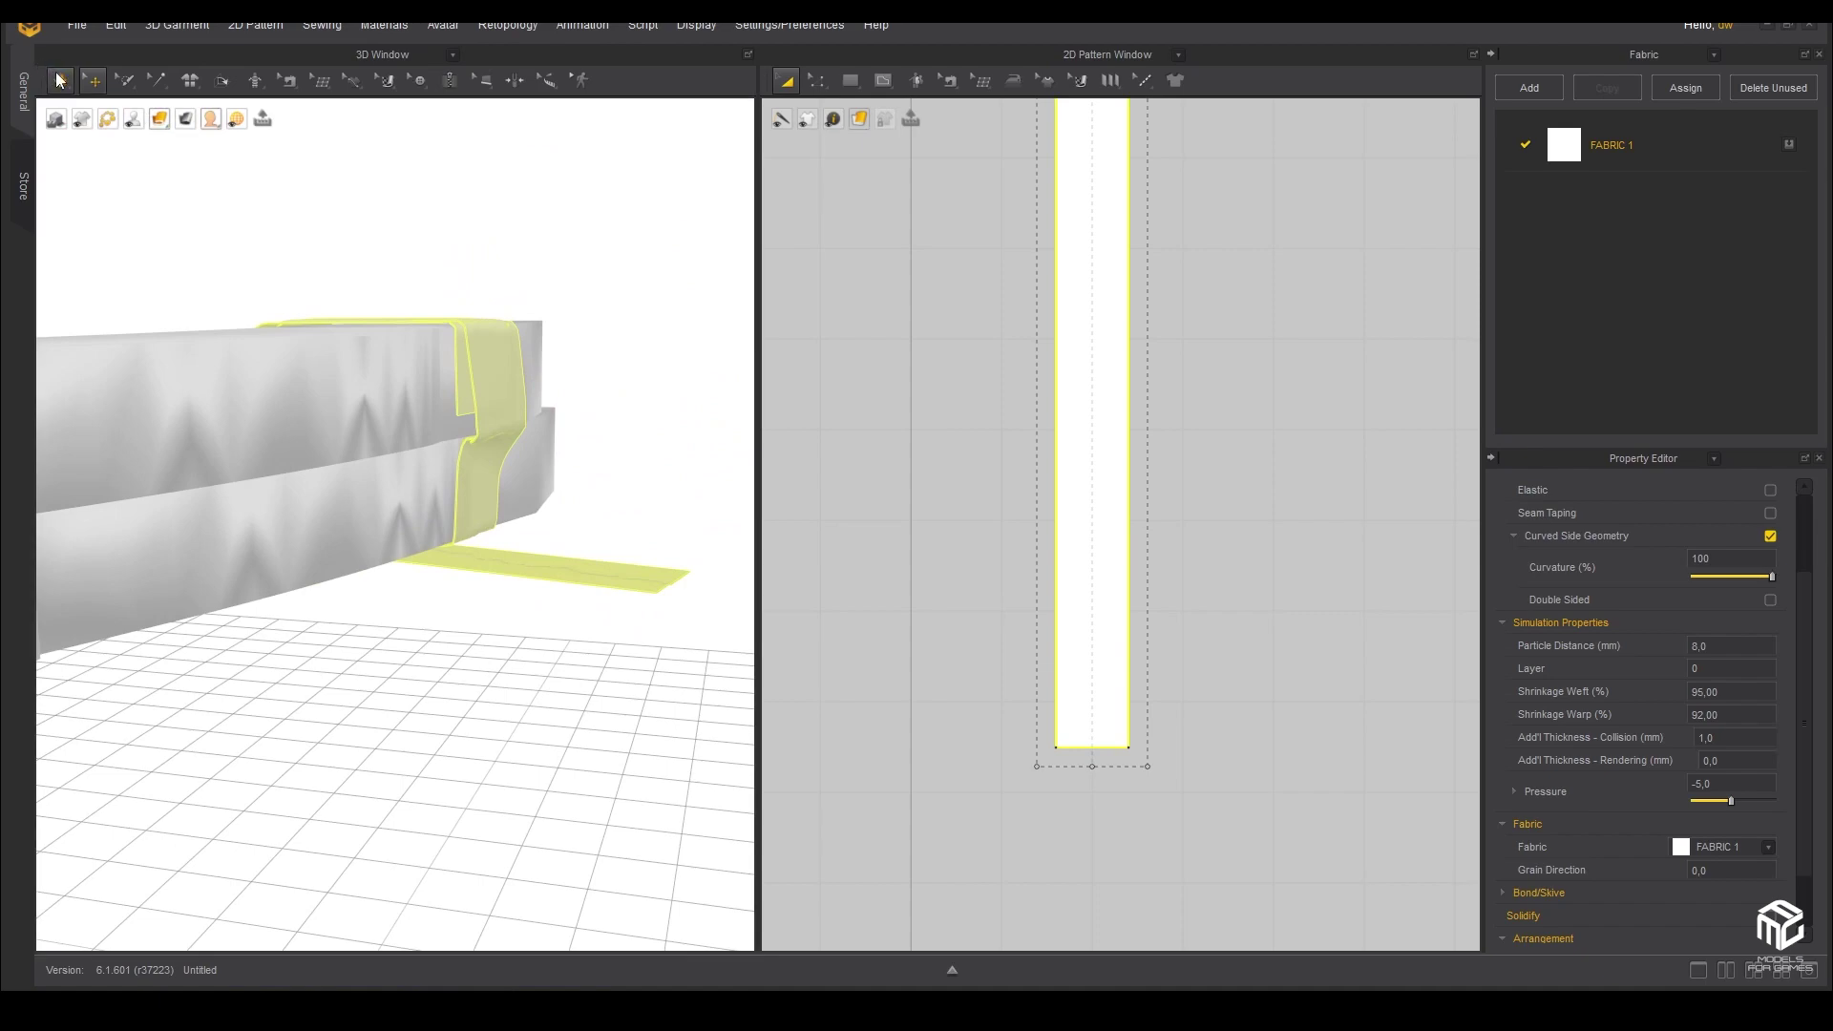
- Run and pause the simulation, watching from several angles as the yellow strip wraps the magazine
left_click(59, 81)
key("space")
mouse_move(397, 435)
right_mouse_down()
mouse_move(462, 512)
mouse_move(357, 426)
mouse_move(598, 408)
mouse_move(520, 426)
mouse_move(413, 537)
right_mouse_up()
key("space")
mouse_move(622, 605)
right_mouse_down()
mouse_move(458, 573)
mouse_move(459, 483)
mouse_move(520, 430)
mouse_move(468, 471)
mouse_move(250, 552)
mouse_move(157, 487)
right_mouse_up()
key("space")
key("space")
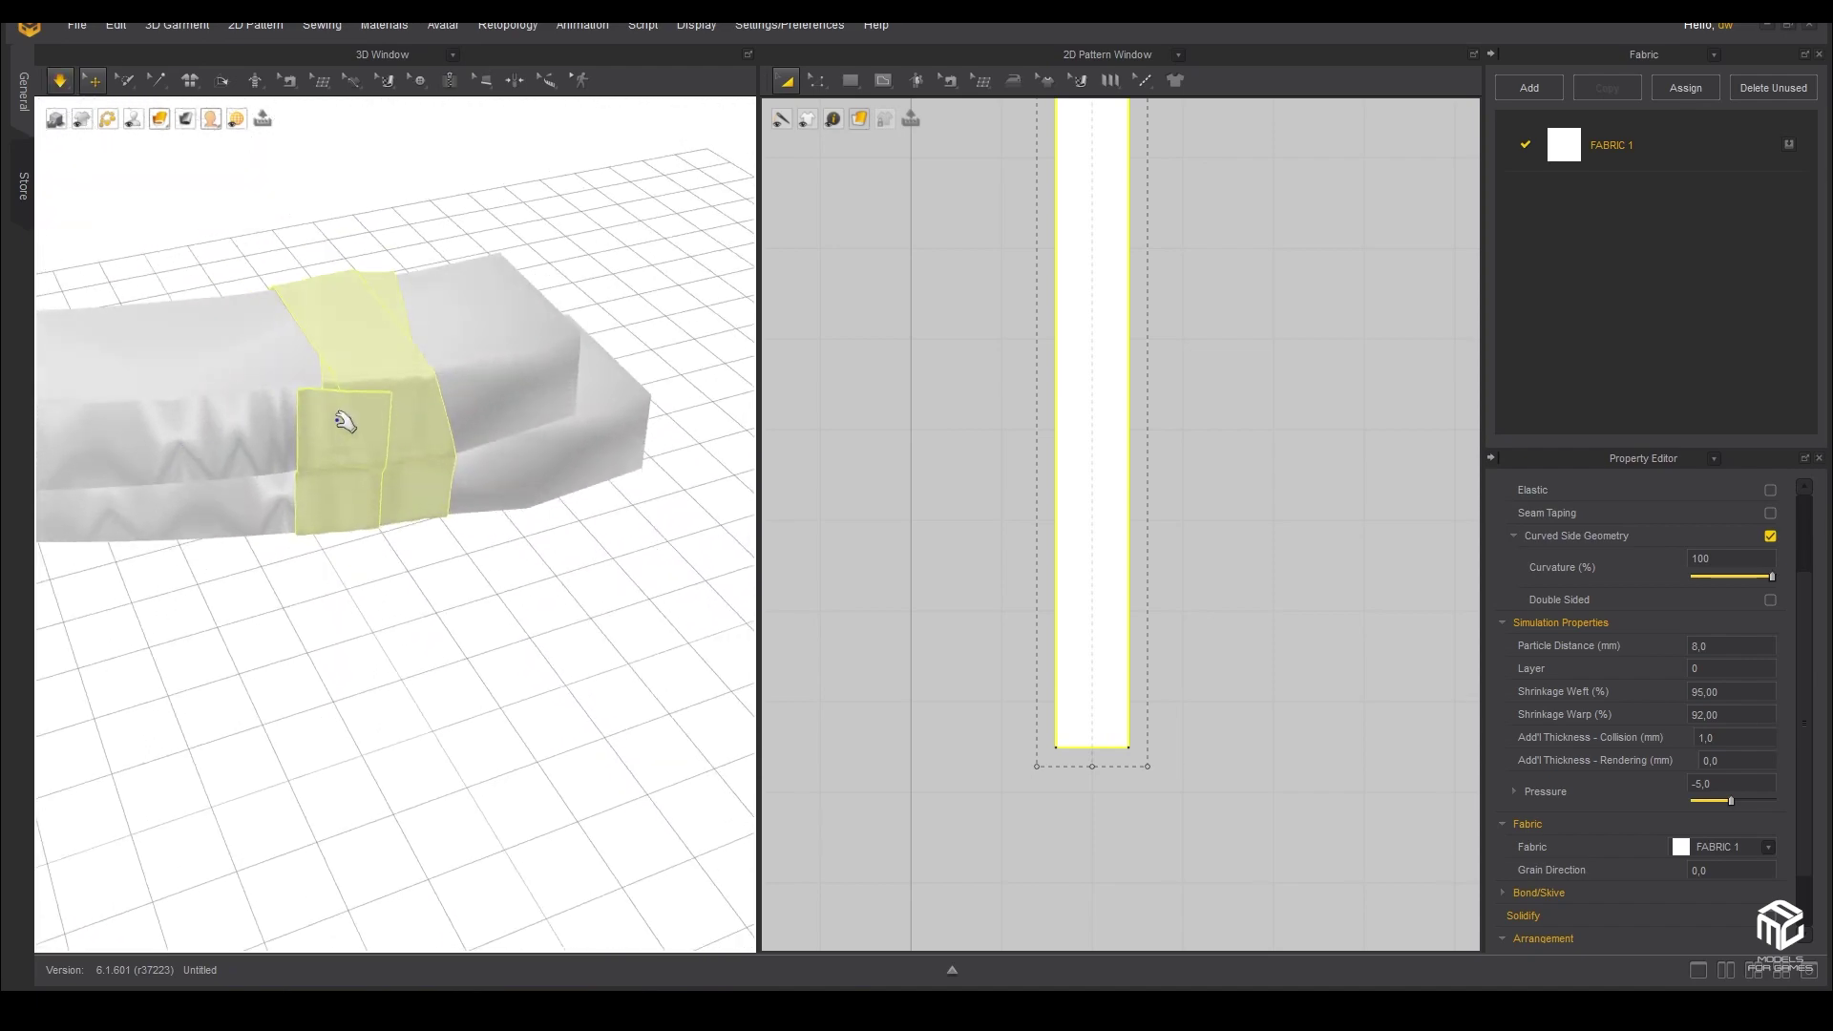
mouse_move(348, 399)
right_mouse_down()
mouse_move(352, 356)
mouse_move(382, 408)
mouse_move(634, 401)
mouse_move(544, 487)
mouse_move(579, 448)
right_mouse_up()
key("space")
key("space")
- Set the strip's particle distance to 6.0 mm and resume simulating in Normal mode
left_click(1740, 648)
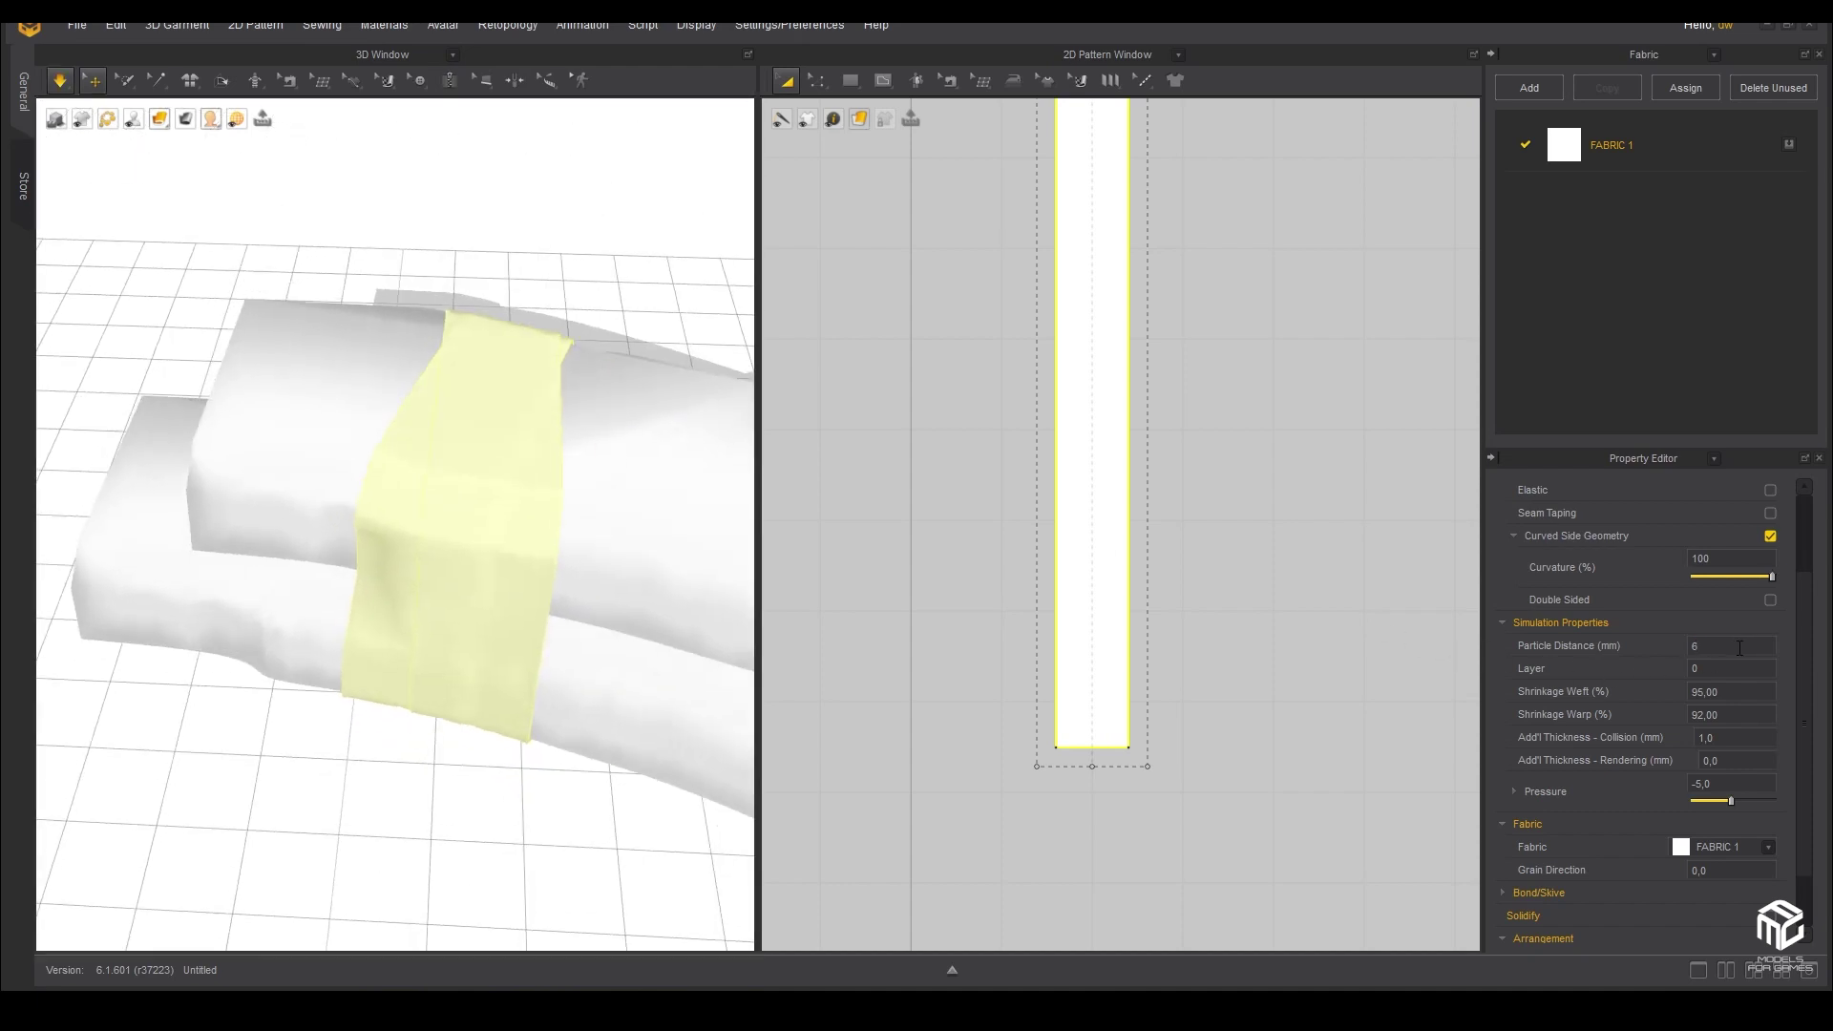
right_click_drag(516, 544, 420, 506)
left_click(61, 82)
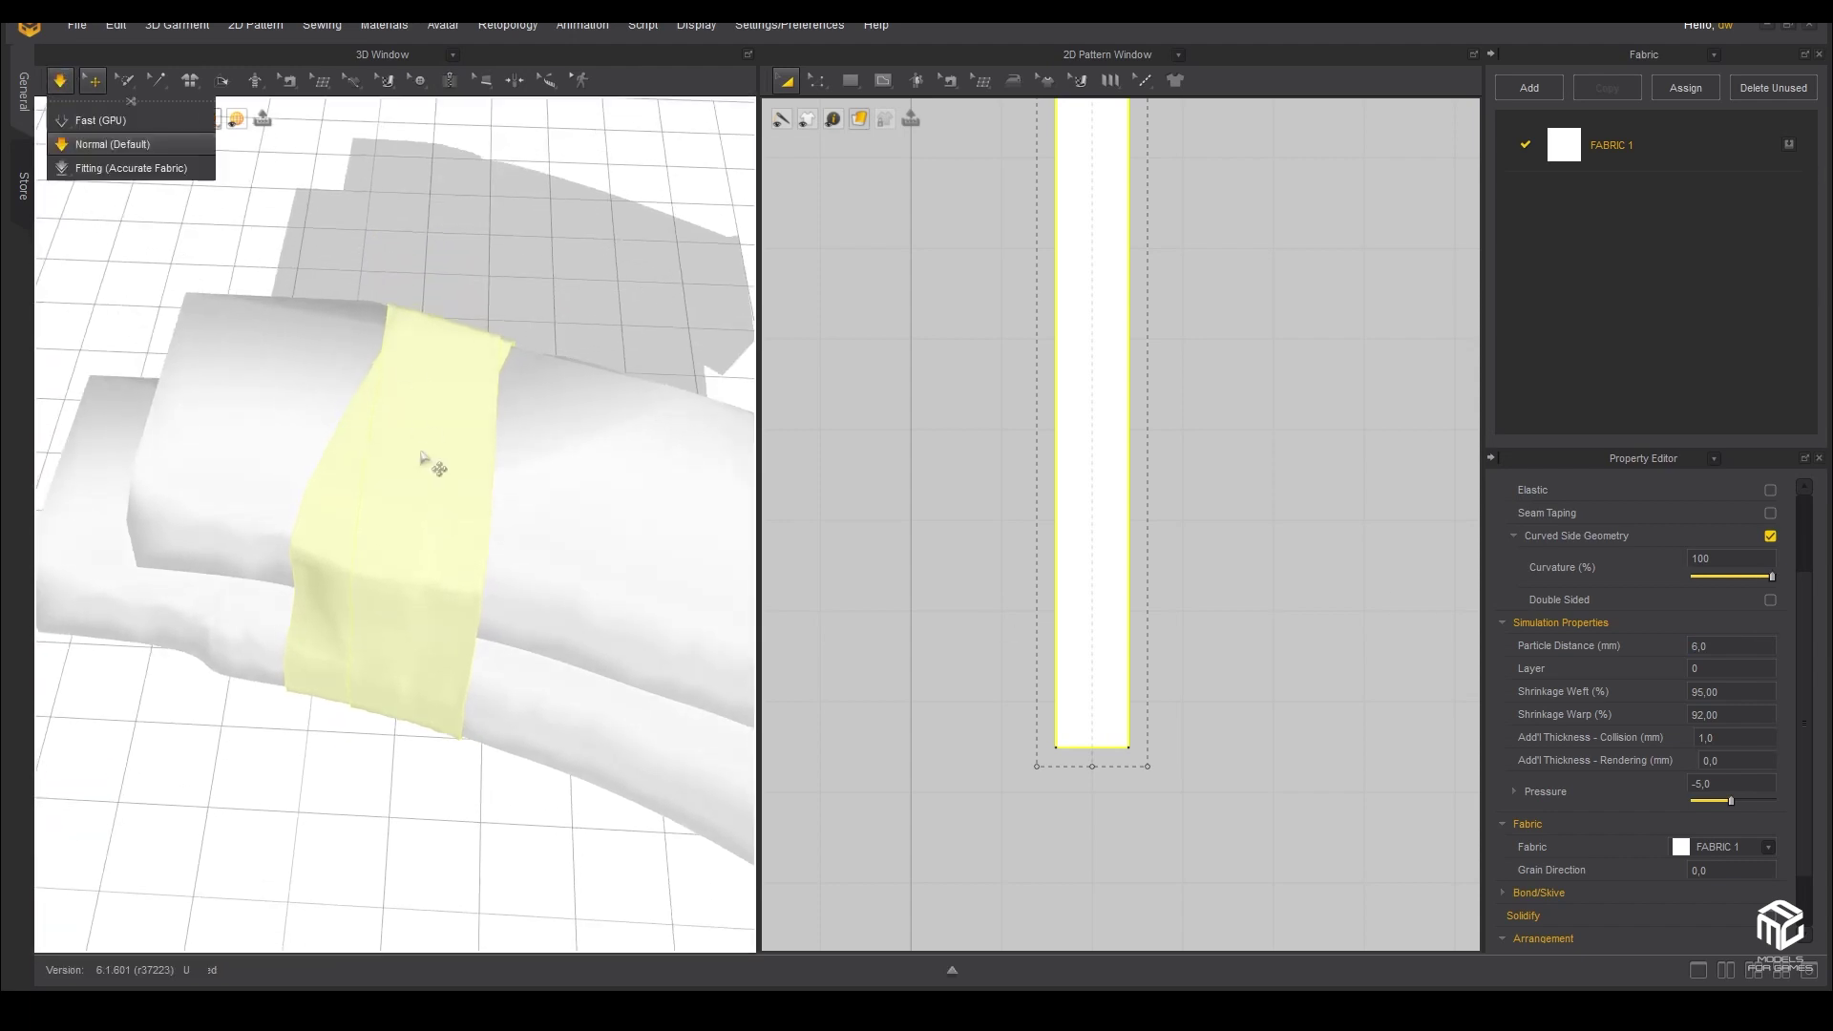
scroll(409, 551, "up", 2)
mouse_move(408, 551)
right_mouse_down()
mouse_move(421, 573)
mouse_move(405, 500)
mouse_move(430, 500)
mouse_move(417, 519)
right_mouse_up()
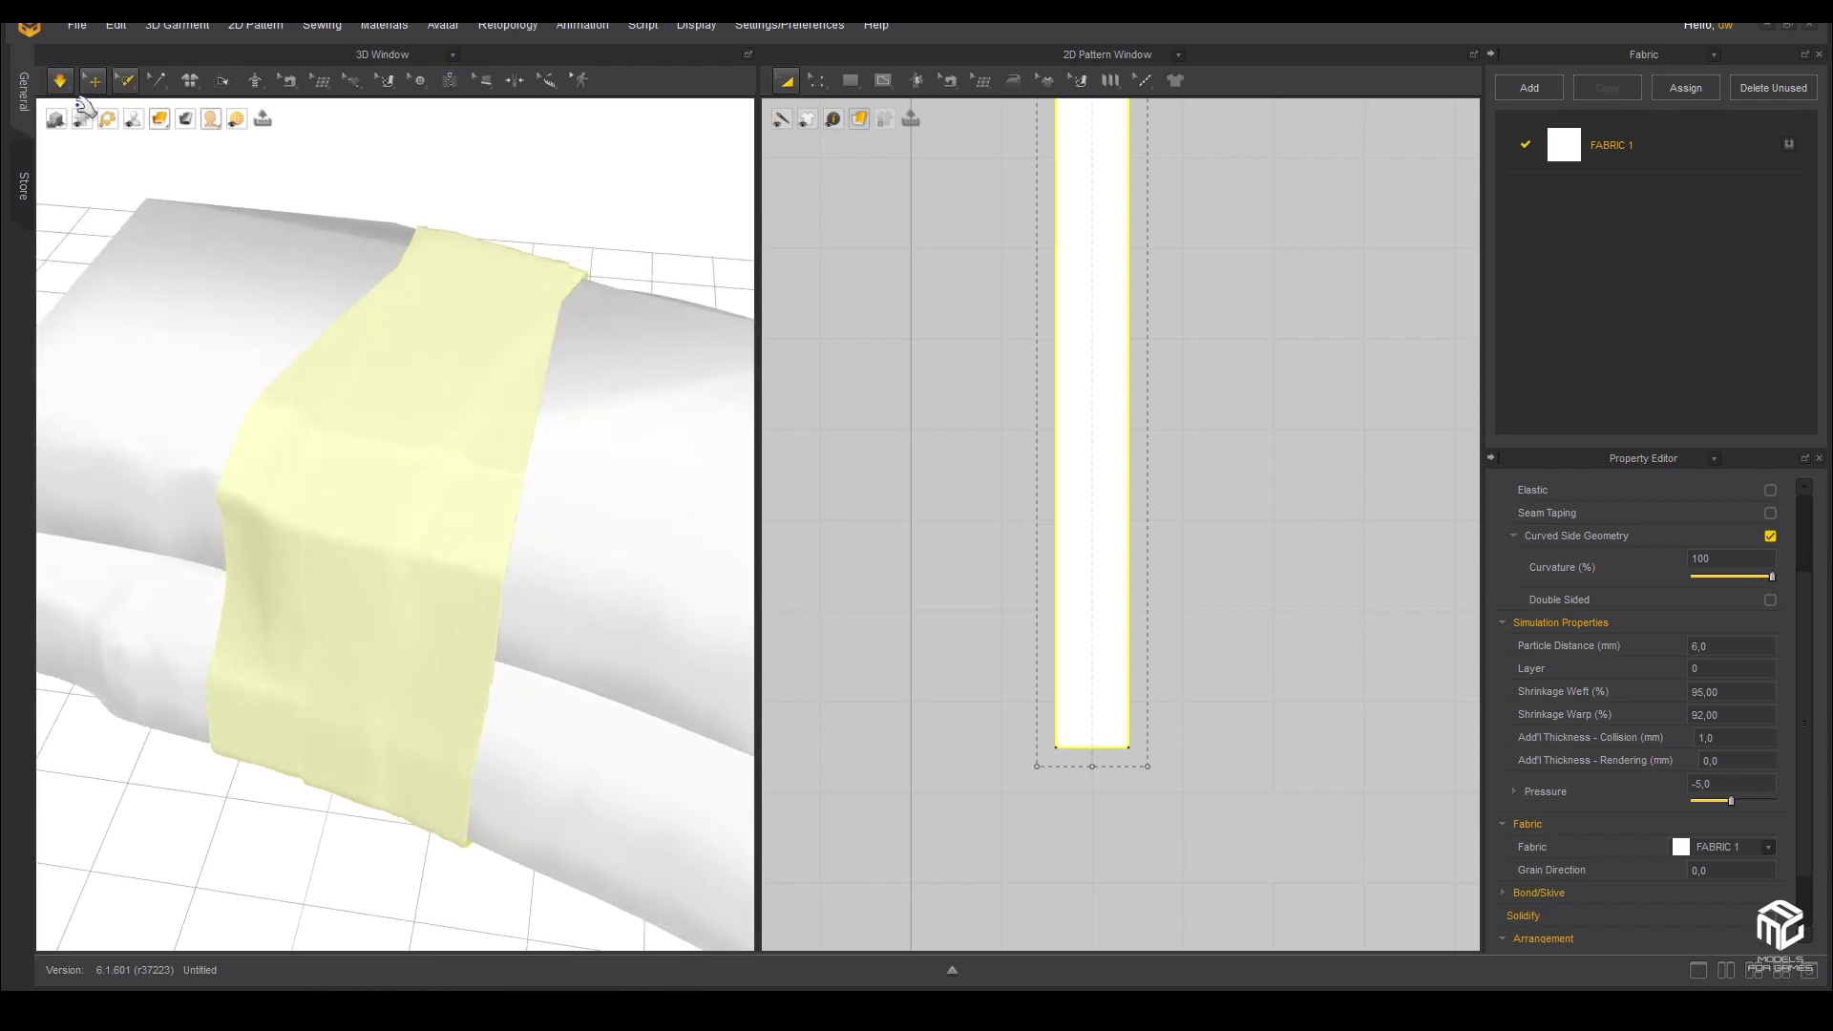
left_click(69, 94)
left_click(415, 458)
- Drag the top of the strip upward to drape it closer over the magazine
right_click_drag(438, 458, 458, 463)
left_click_drag(442, 430, 439, 309)
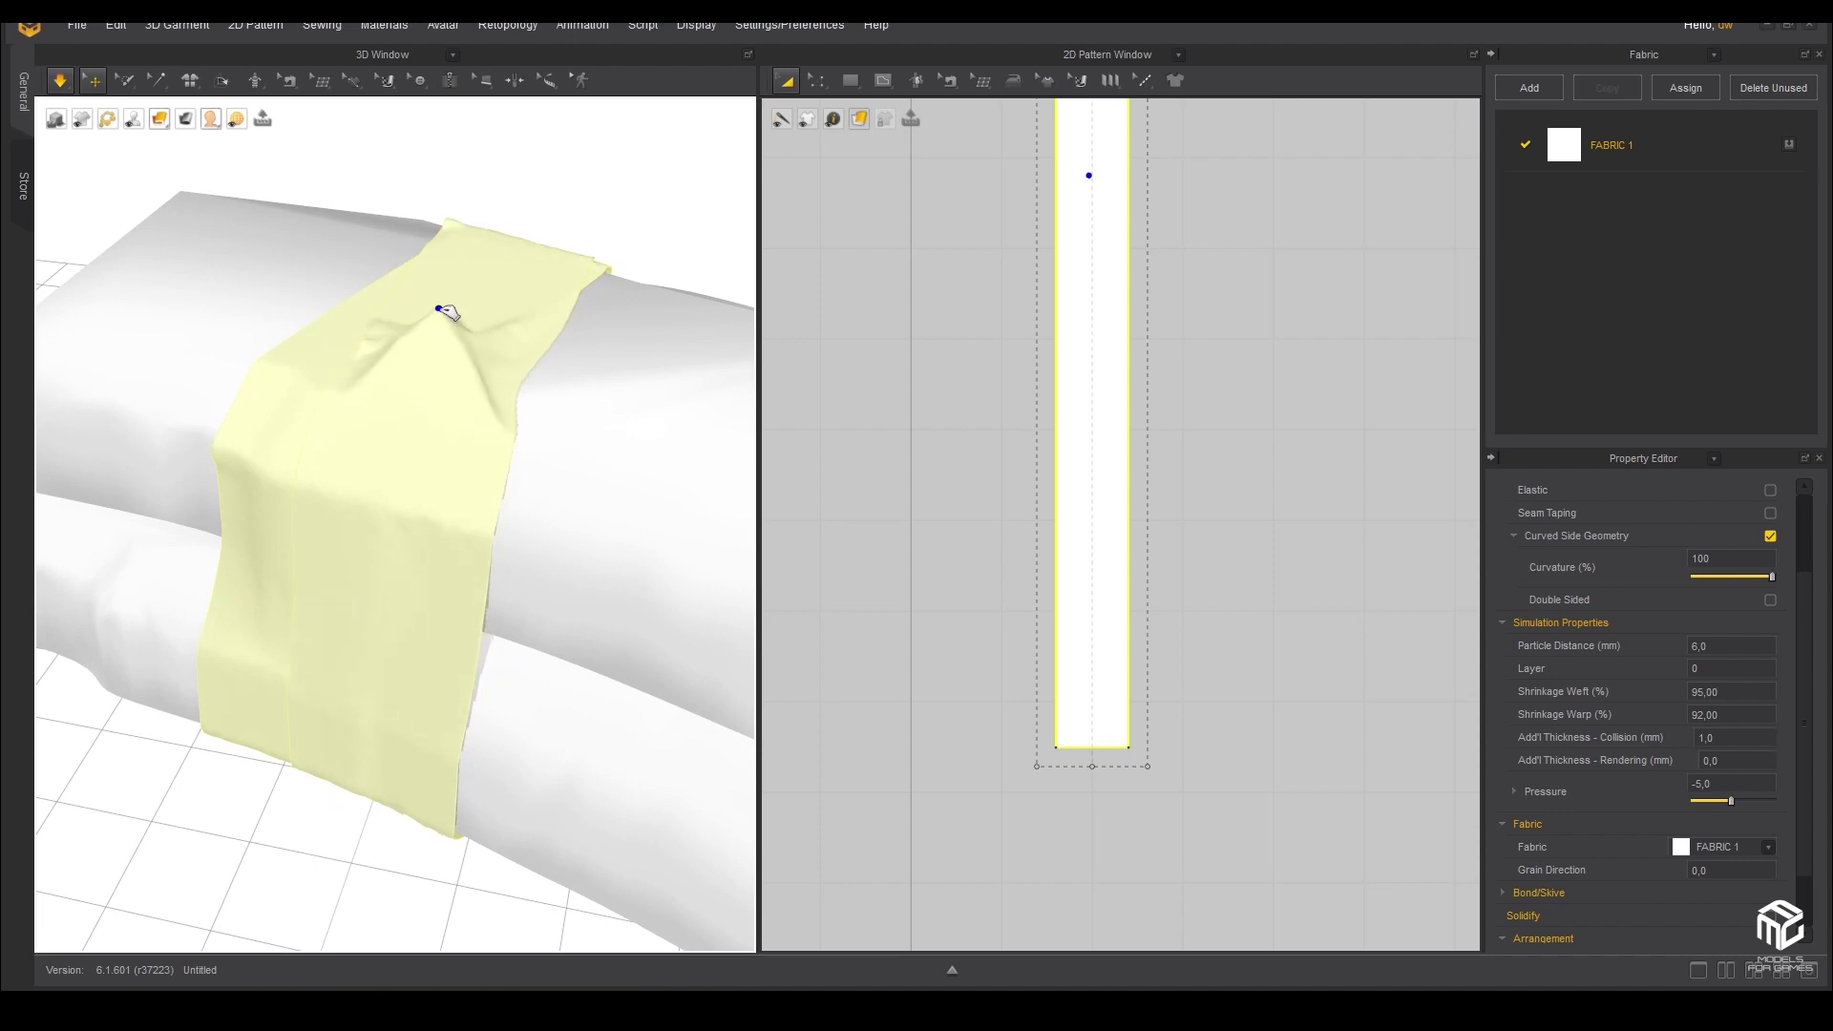
left_click_drag(438, 308, 445, 315)
left_click_drag(442, 314, 442, 319)
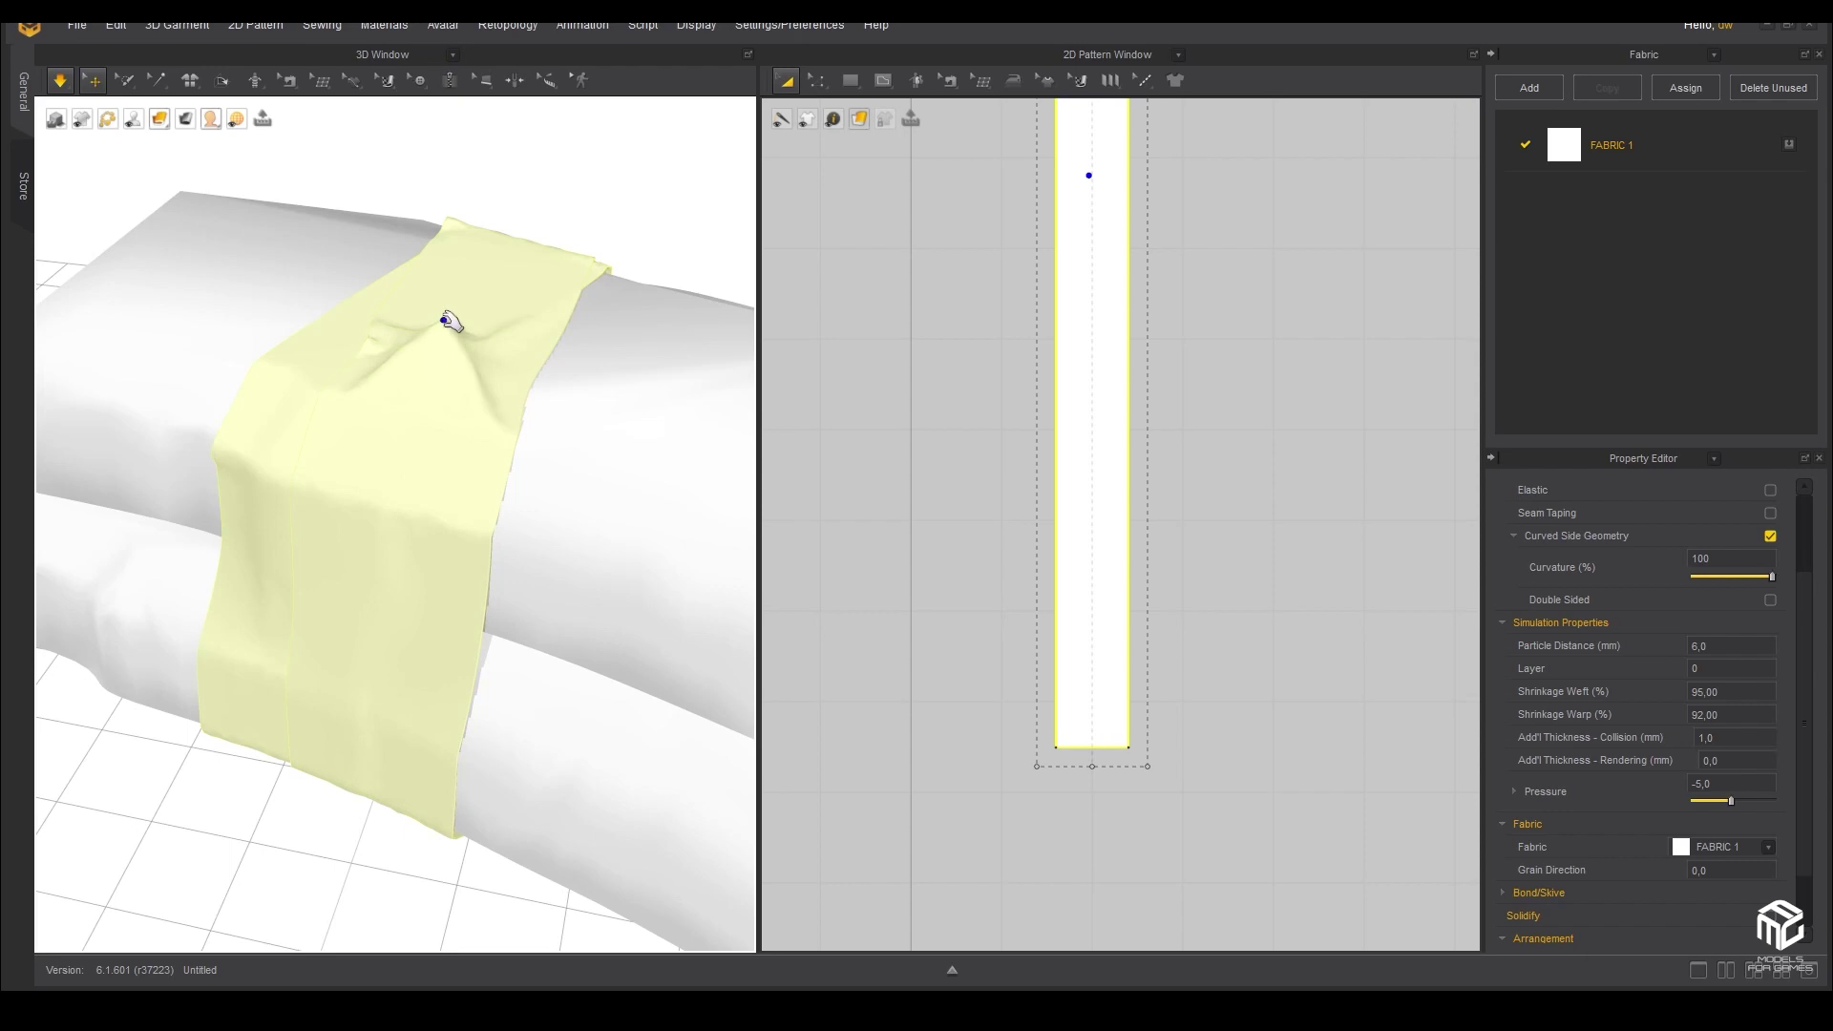
mouse_move(471, 397)
right_mouse_down()
mouse_move(469, 424)
mouse_move(458, 406)
mouse_move(340, 462)
mouse_move(471, 409)
right_mouse_up()
left_click_drag(452, 380, 462, 328)
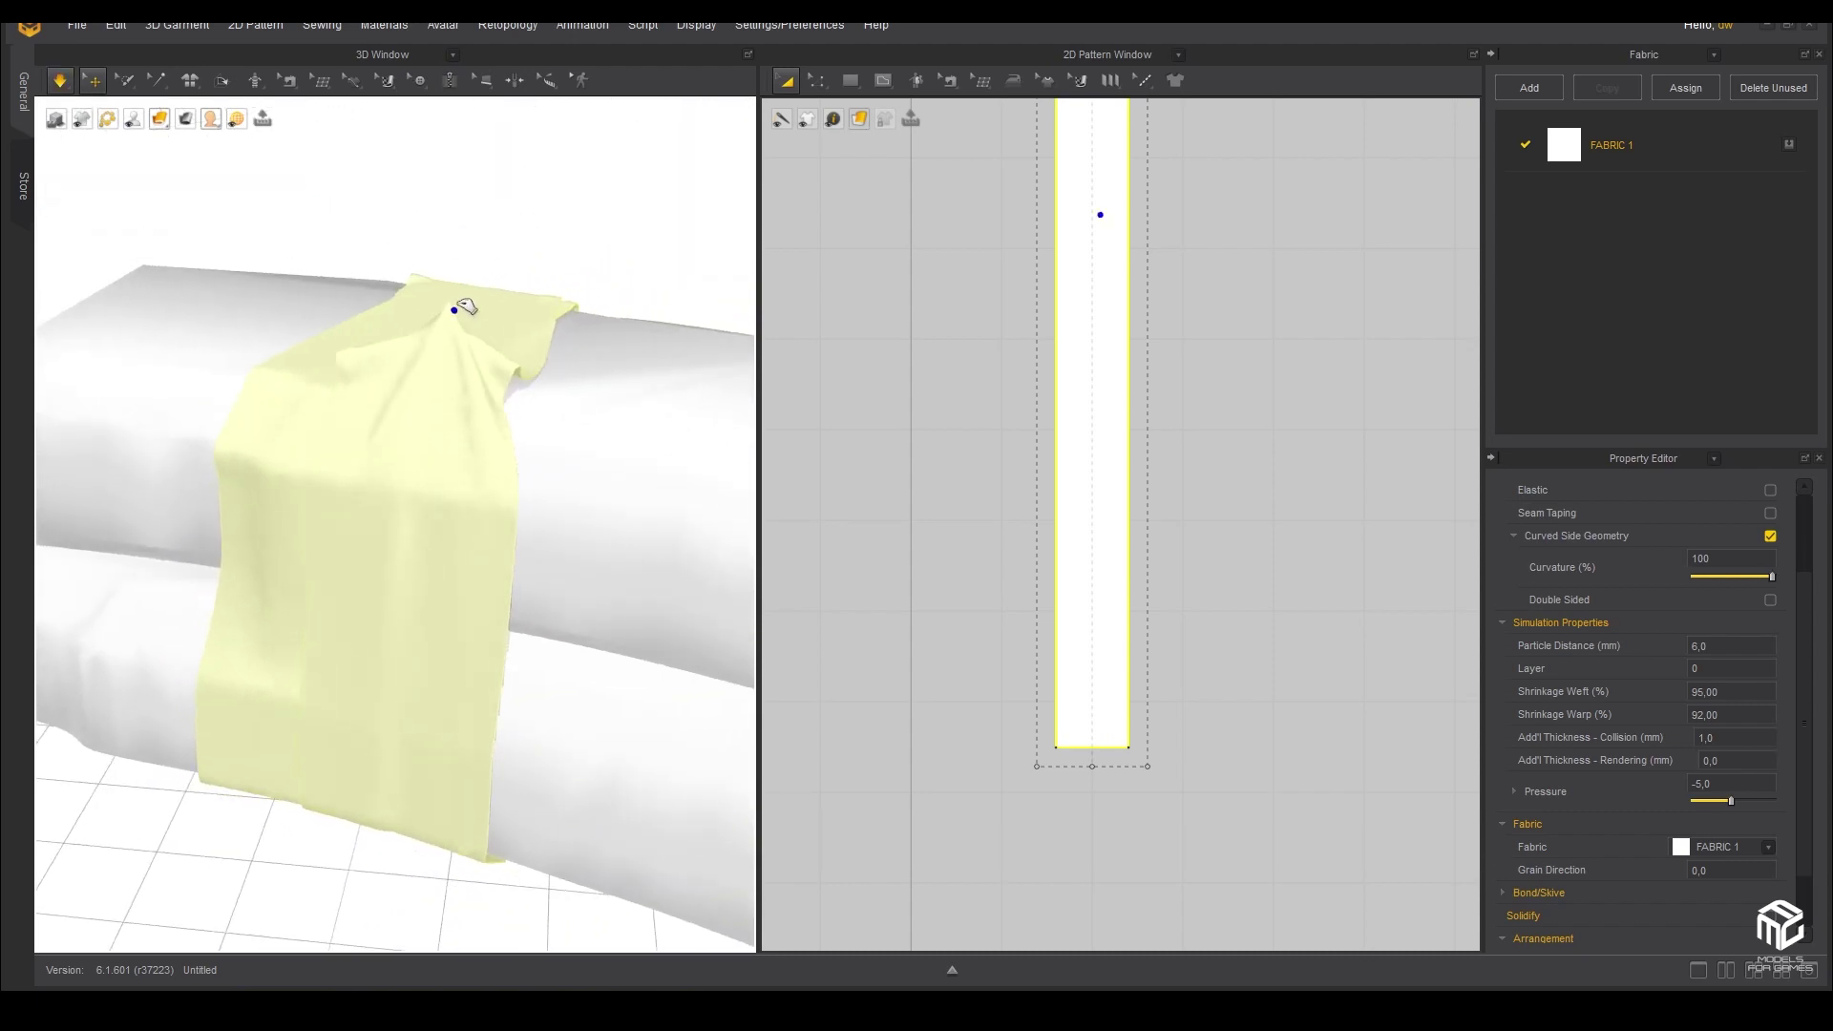
mouse_move(471, 311)
right_mouse_down()
mouse_move(403, 404)
mouse_move(553, 368)
mouse_move(507, 392)
right_mouse_up()
- Keep pulling the simulating strip to smooth its folds, then begin entering 90 warp shrinkage
mouse_move(515, 352)
left_mouse_down()
mouse_move(536, 276)
mouse_move(507, 295)
left_mouse_up()
mouse_move(545, 343)
right_mouse_down()
mouse_move(364, 368)
mouse_move(231, 335)
right_mouse_up()
key("space")
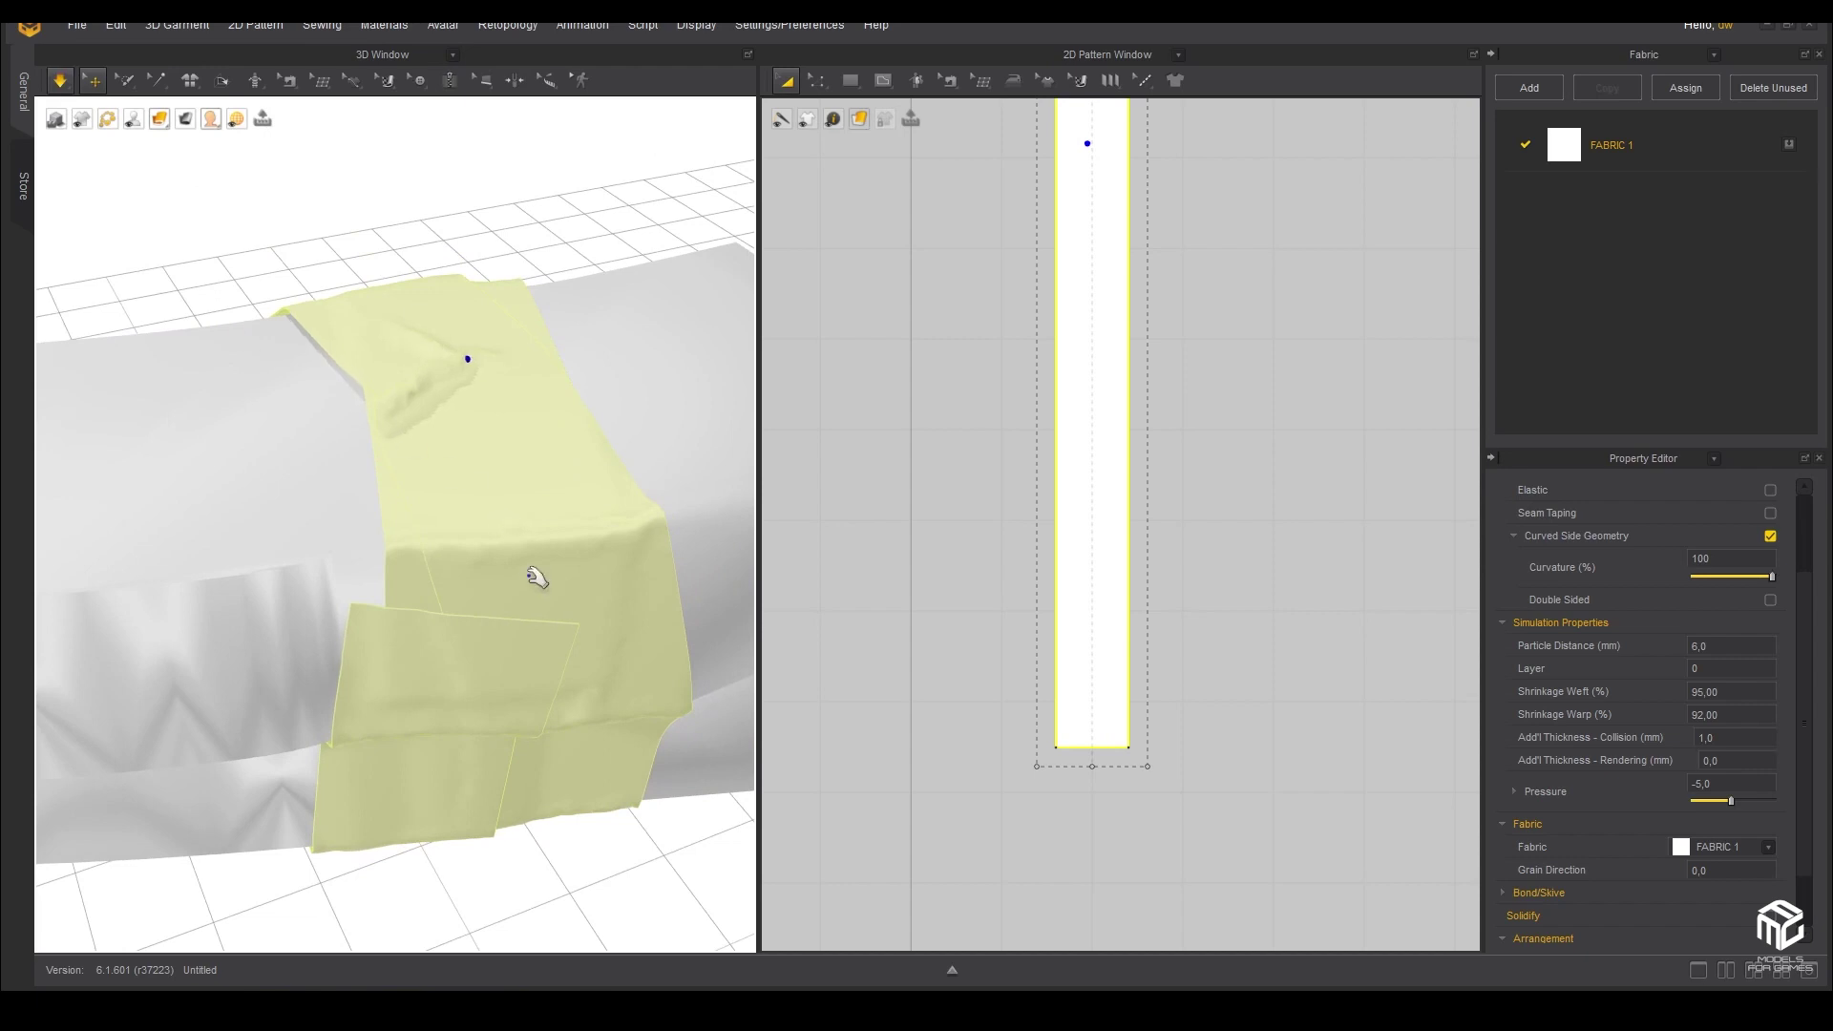
left_click(546, 466)
mouse_move(549, 441)
left_mouse_down()
mouse_move(548, 408)
mouse_move(483, 483)
left_mouse_up()
mouse_move(484, 483)
right_mouse_down()
mouse_move(544, 483)
mouse_move(475, 519)
mouse_move(448, 495)
mouse_move(471, 613)
mouse_move(450, 438)
mouse_move(545, 515)
right_mouse_up()
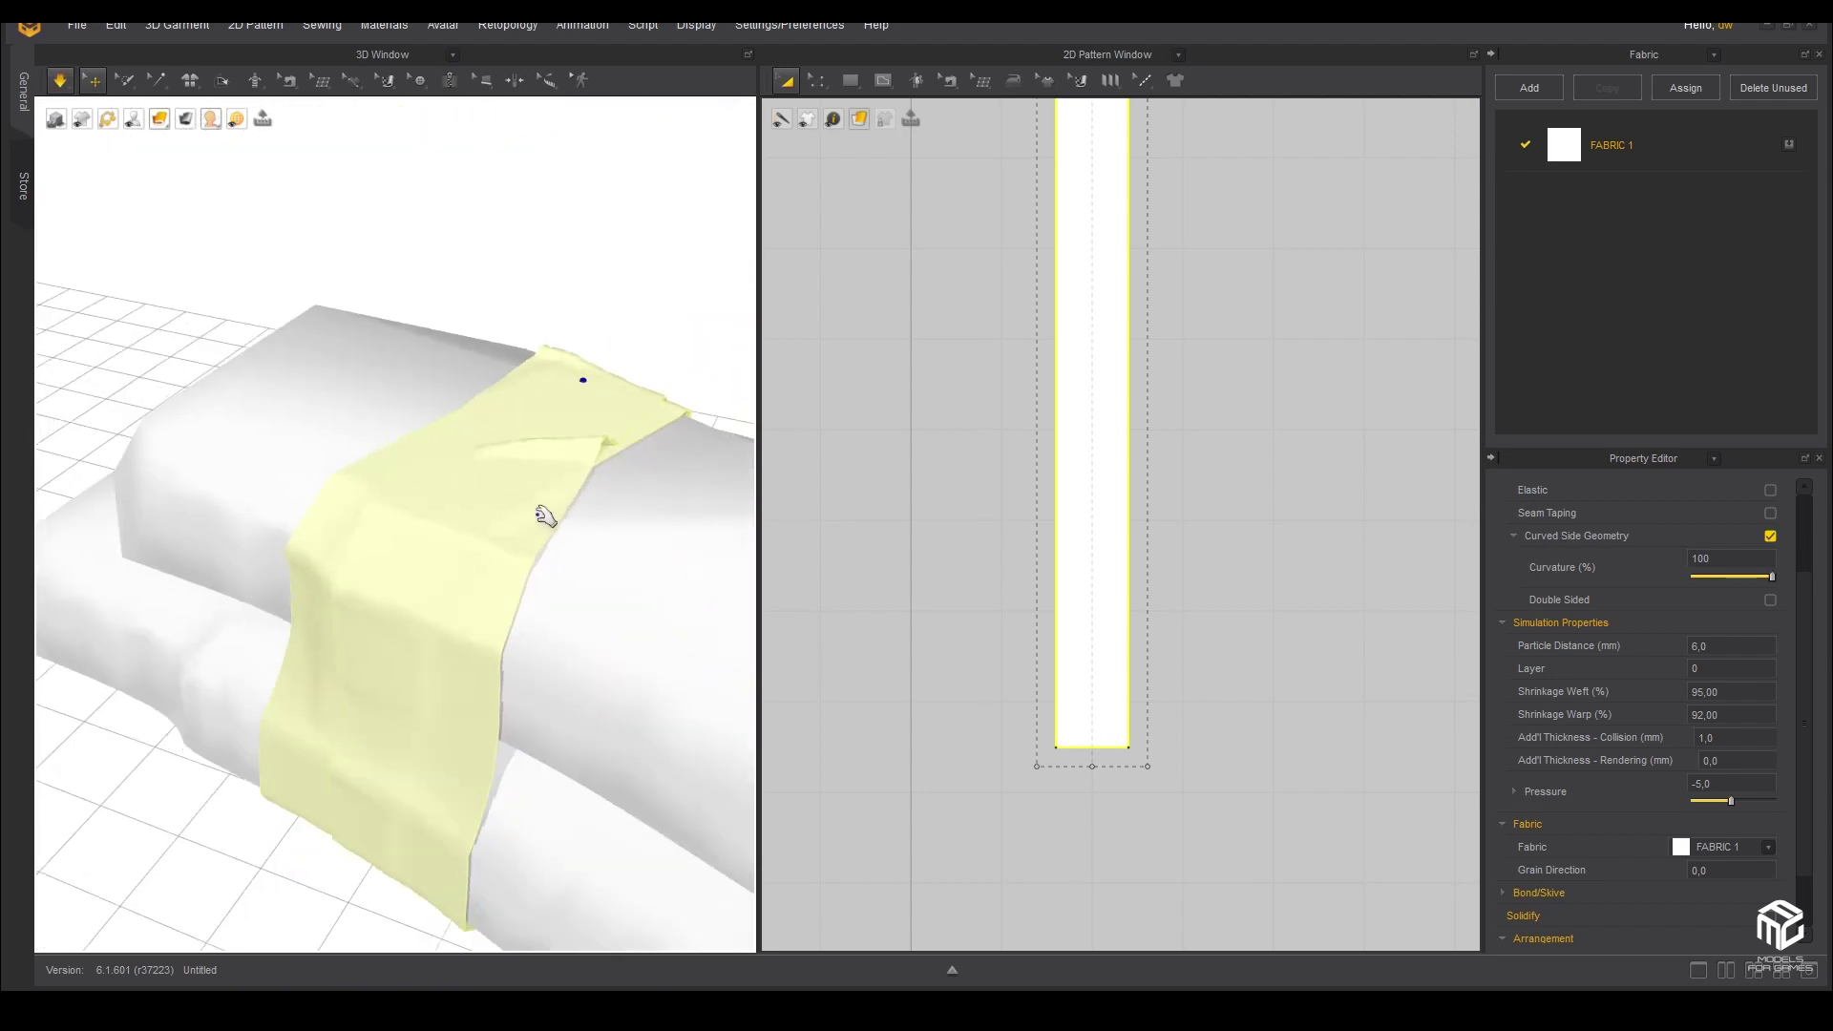
left_click(1730, 715)
type("90")
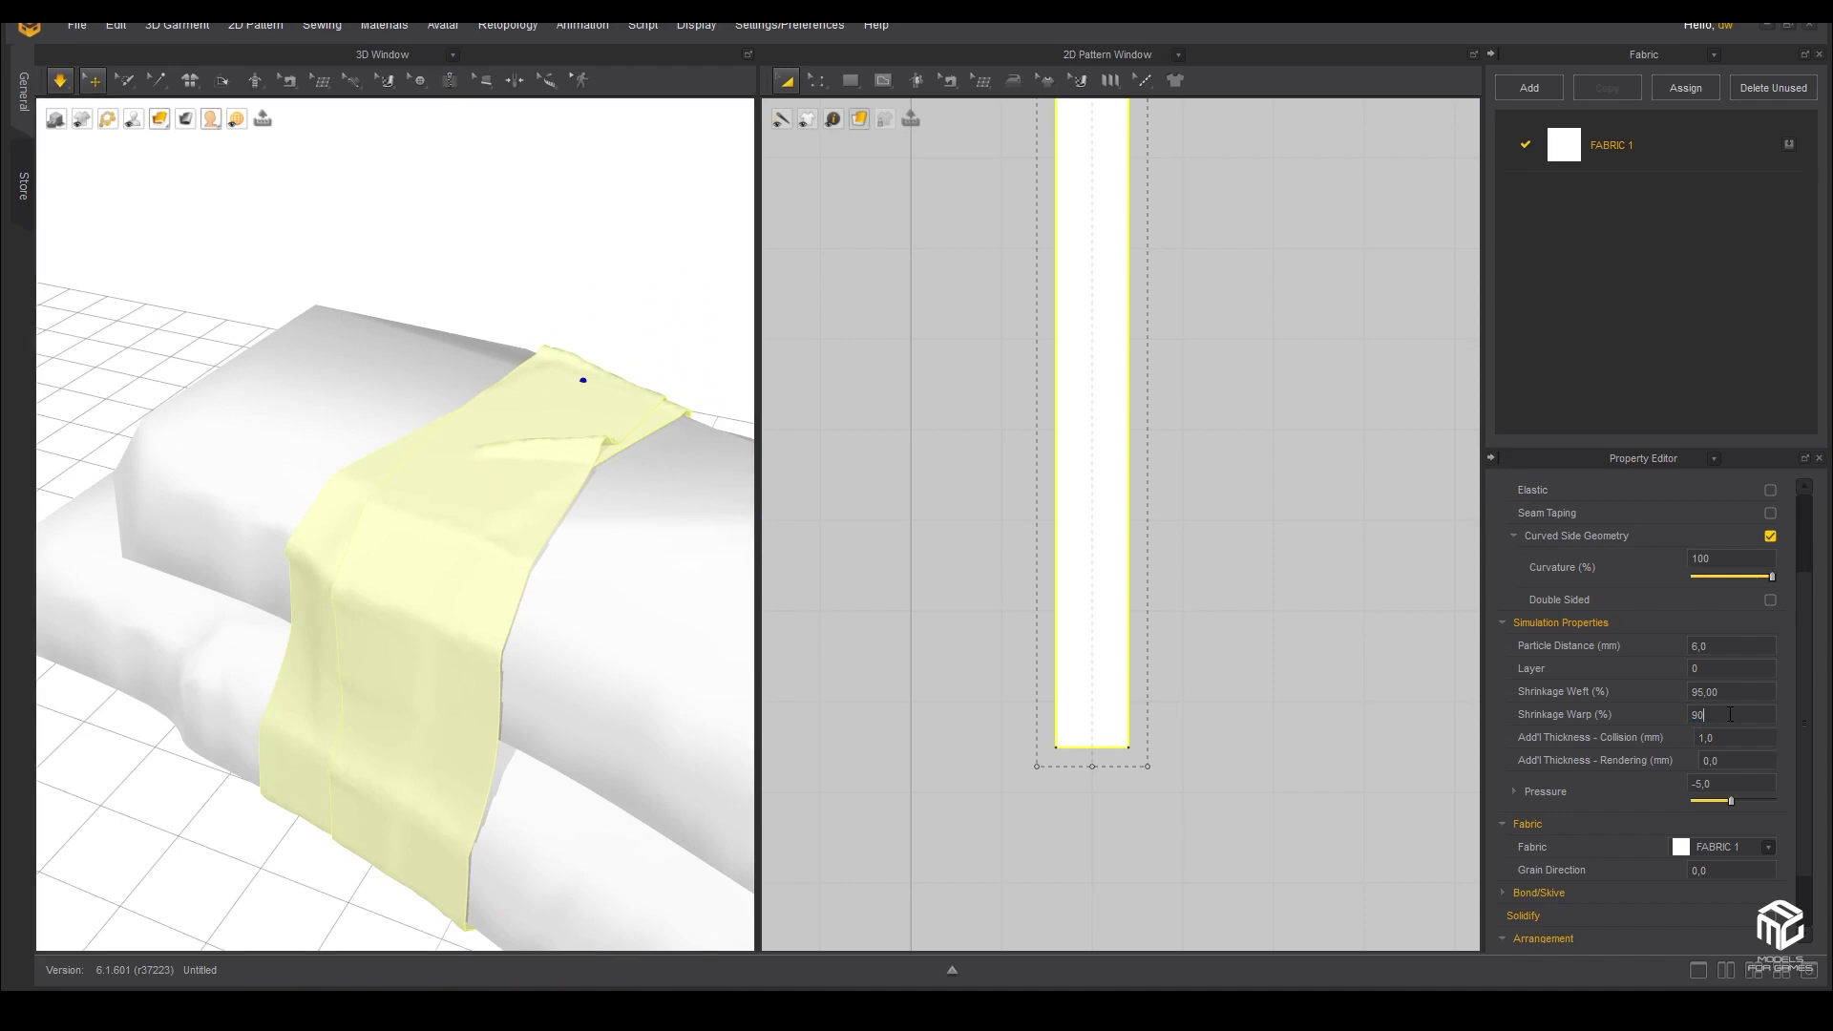
- Commit 90 warp shrinkage and pull the strip up at its middle to settle
key("Return")
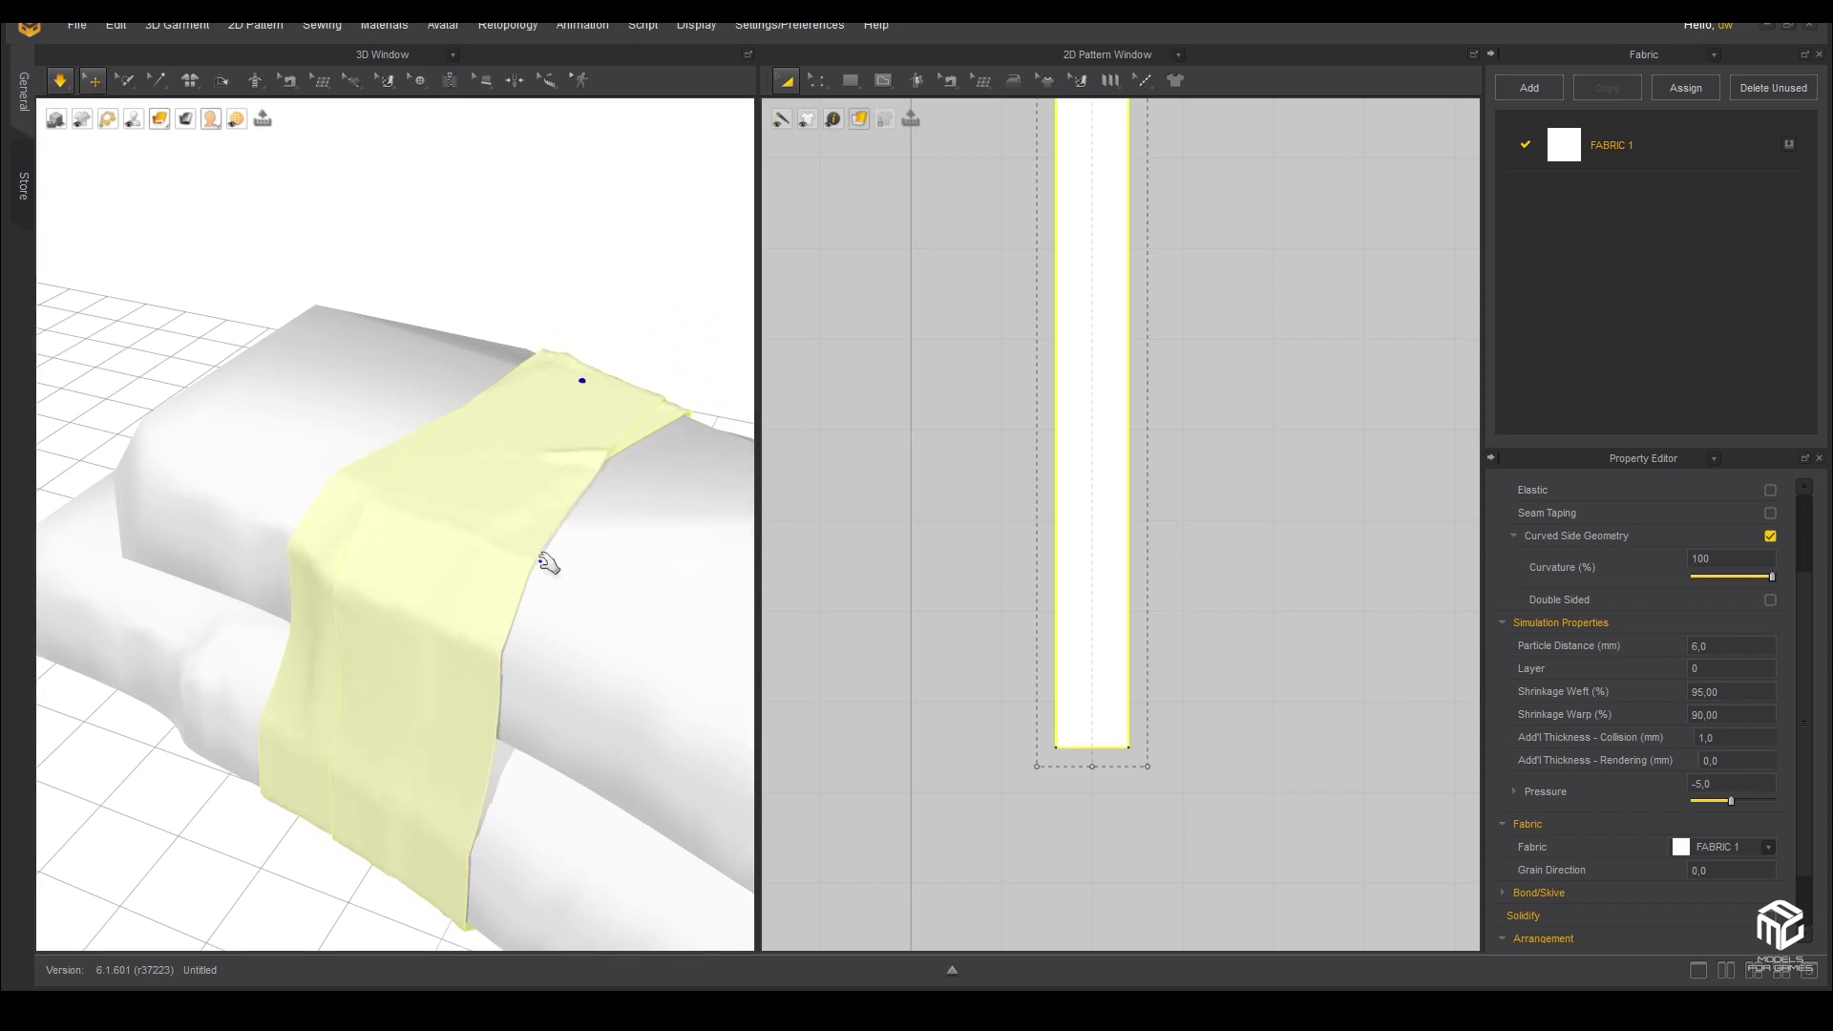
left_click_drag(458, 505, 460, 409)
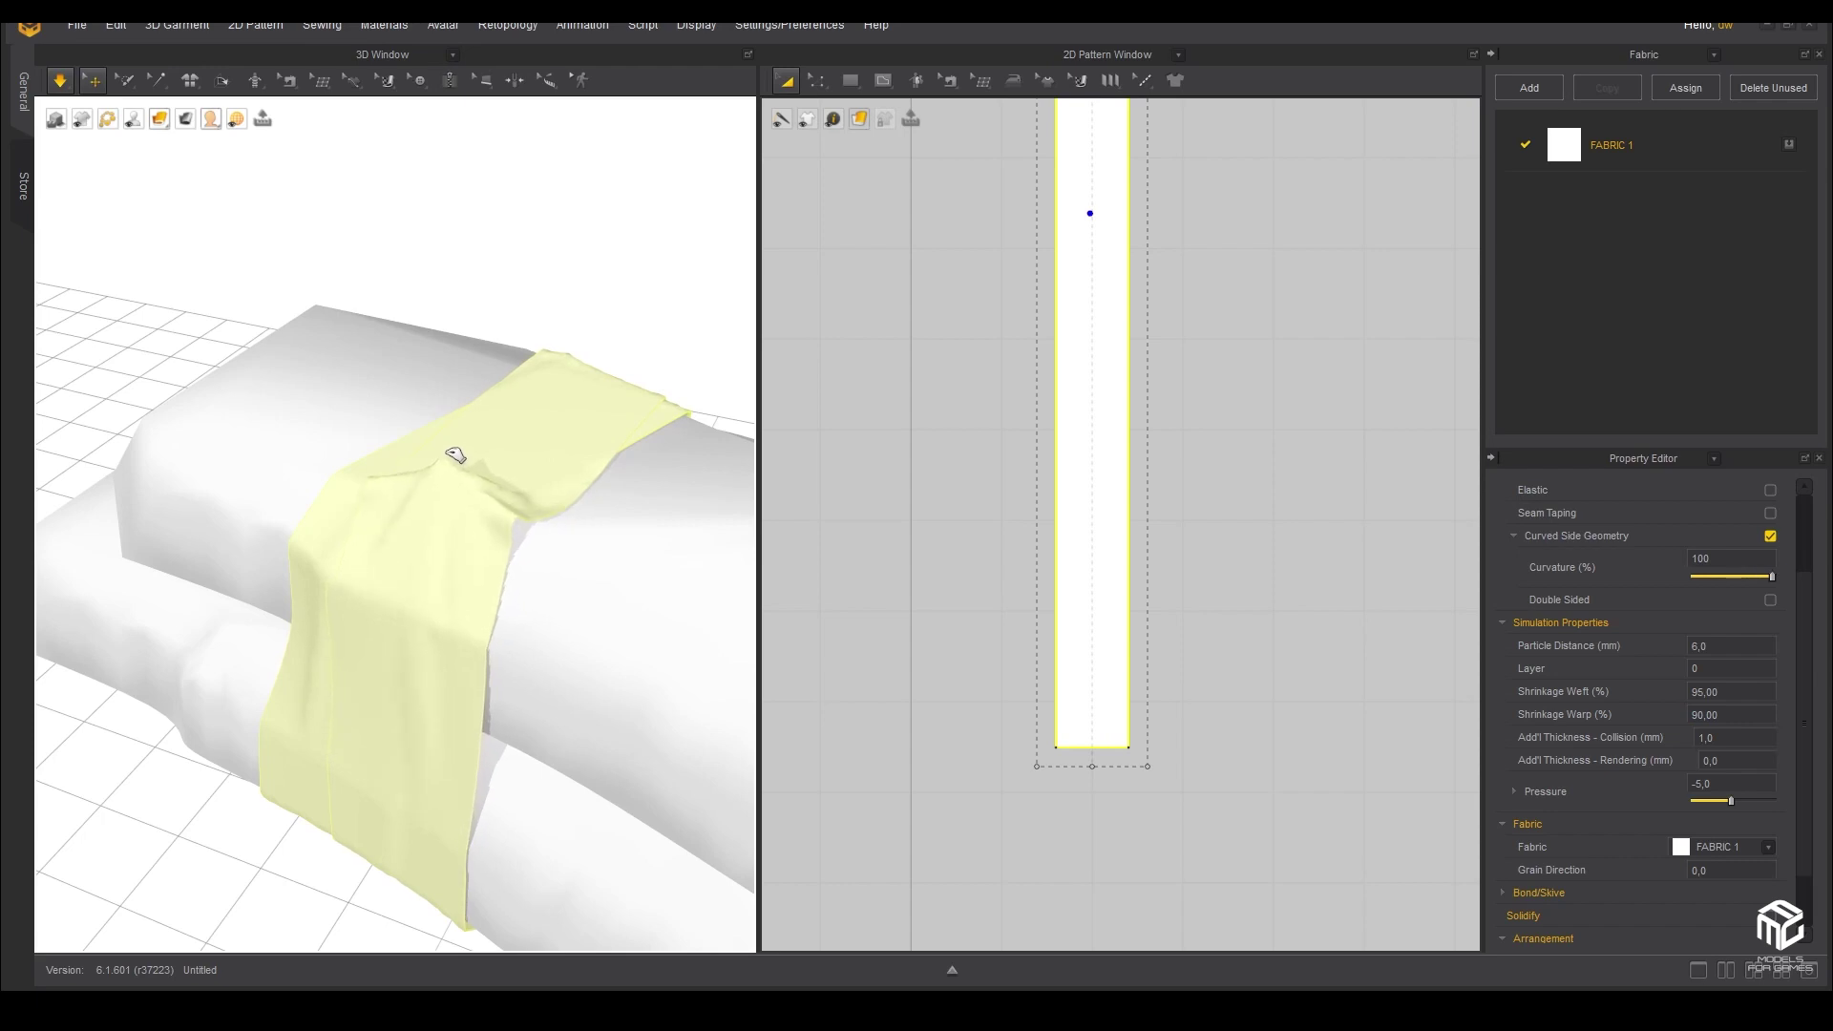
left_click_drag(460, 409, 462, 397)
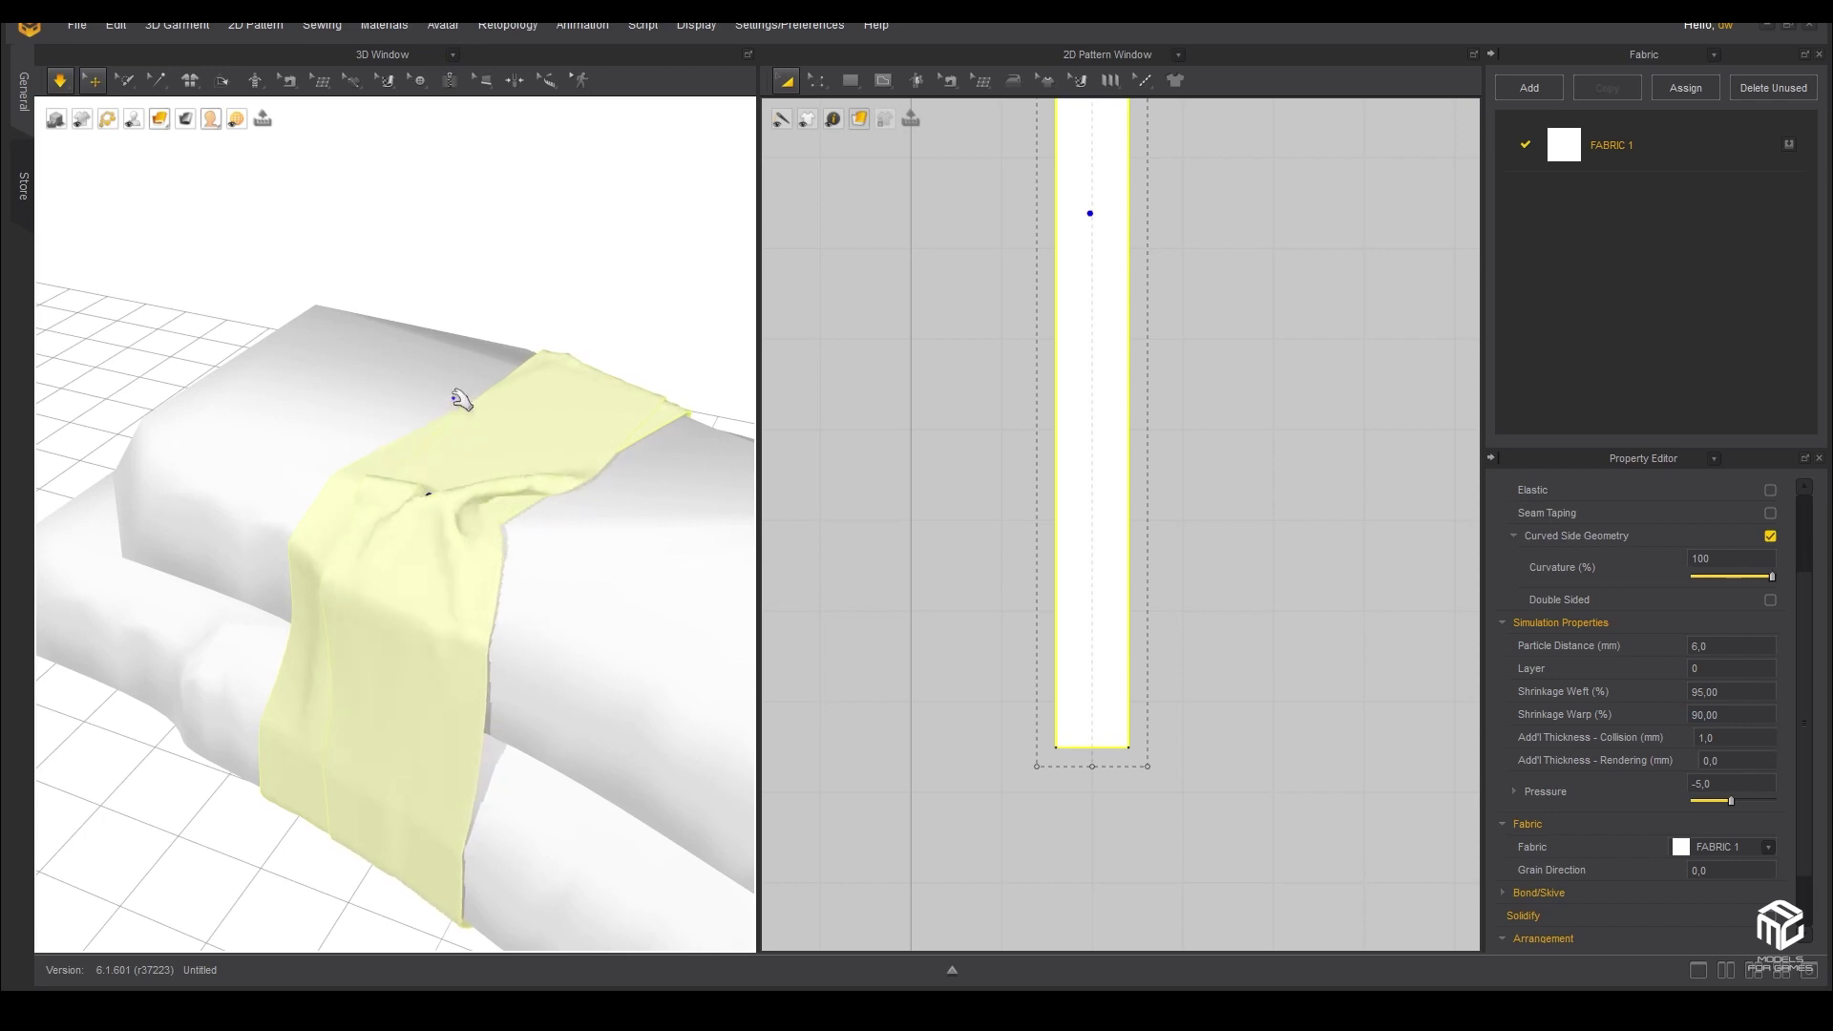
mouse_move(413, 573)
left_mouse_down()
mouse_move(446, 421)
mouse_move(533, 377)
left_mouse_up()
- Pull the strip's bottom corner down and resume the cloth simulation
mouse_move(538, 516)
right_mouse_down()
mouse_move(476, 454)
mouse_move(418, 483)
mouse_move(471, 605)
mouse_move(506, 463)
right_mouse_up()
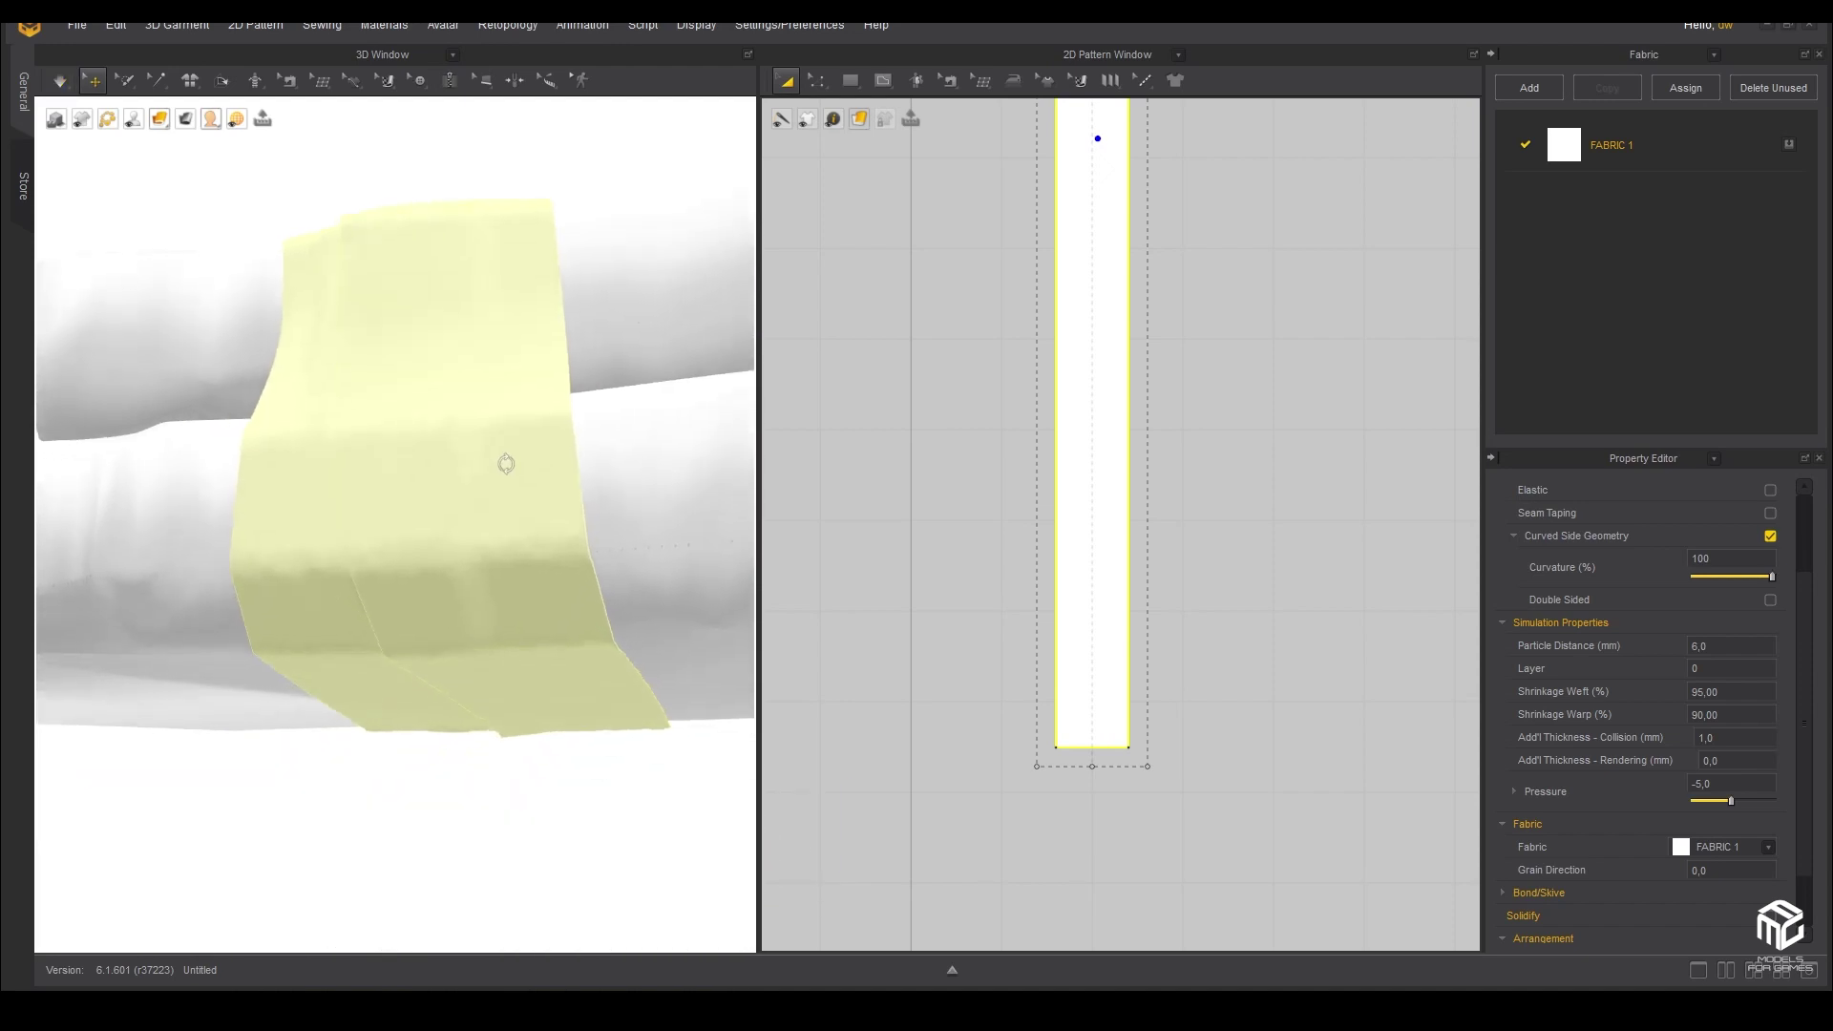
right_click_drag(509, 666, 537, 651)
left_click_drag(496, 611, 484, 689)
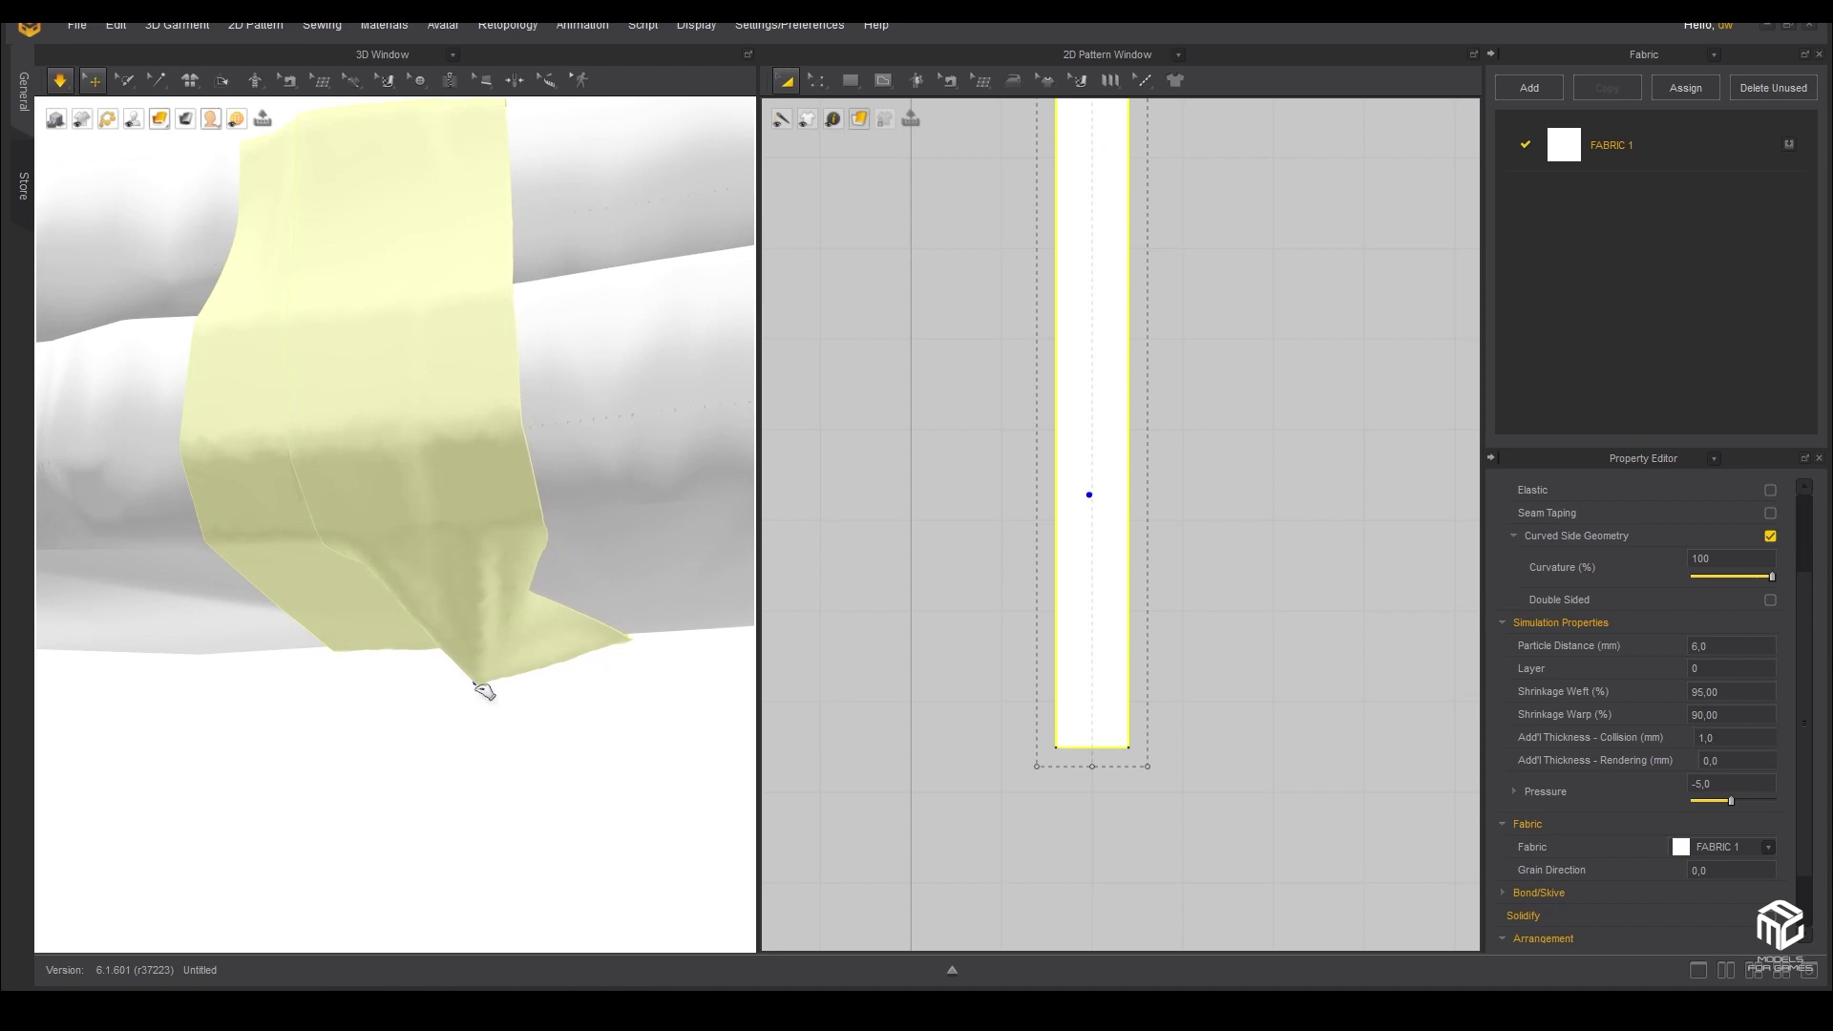
right_click_drag(475, 679, 470, 532)
key("space")
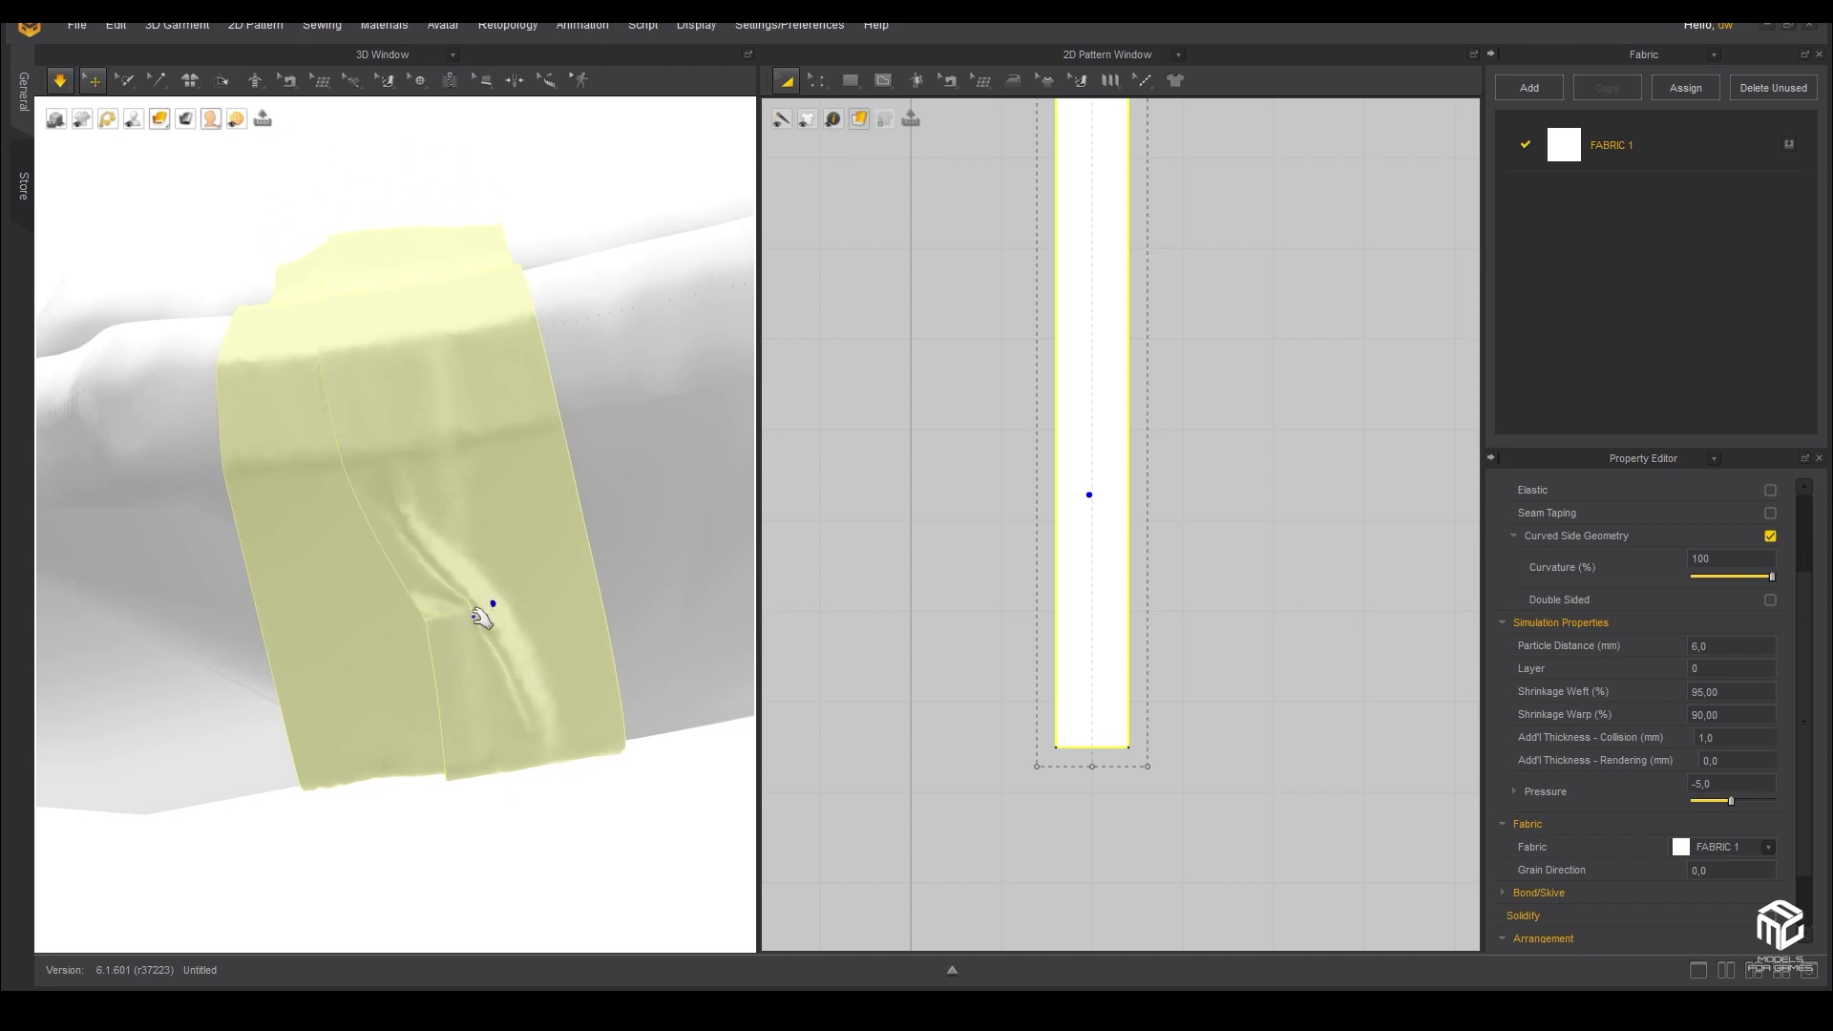
- Smooth the strip's hanging tip and inspect the band from low and top-down angles
right_click_drag(438, 472, 483, 594)
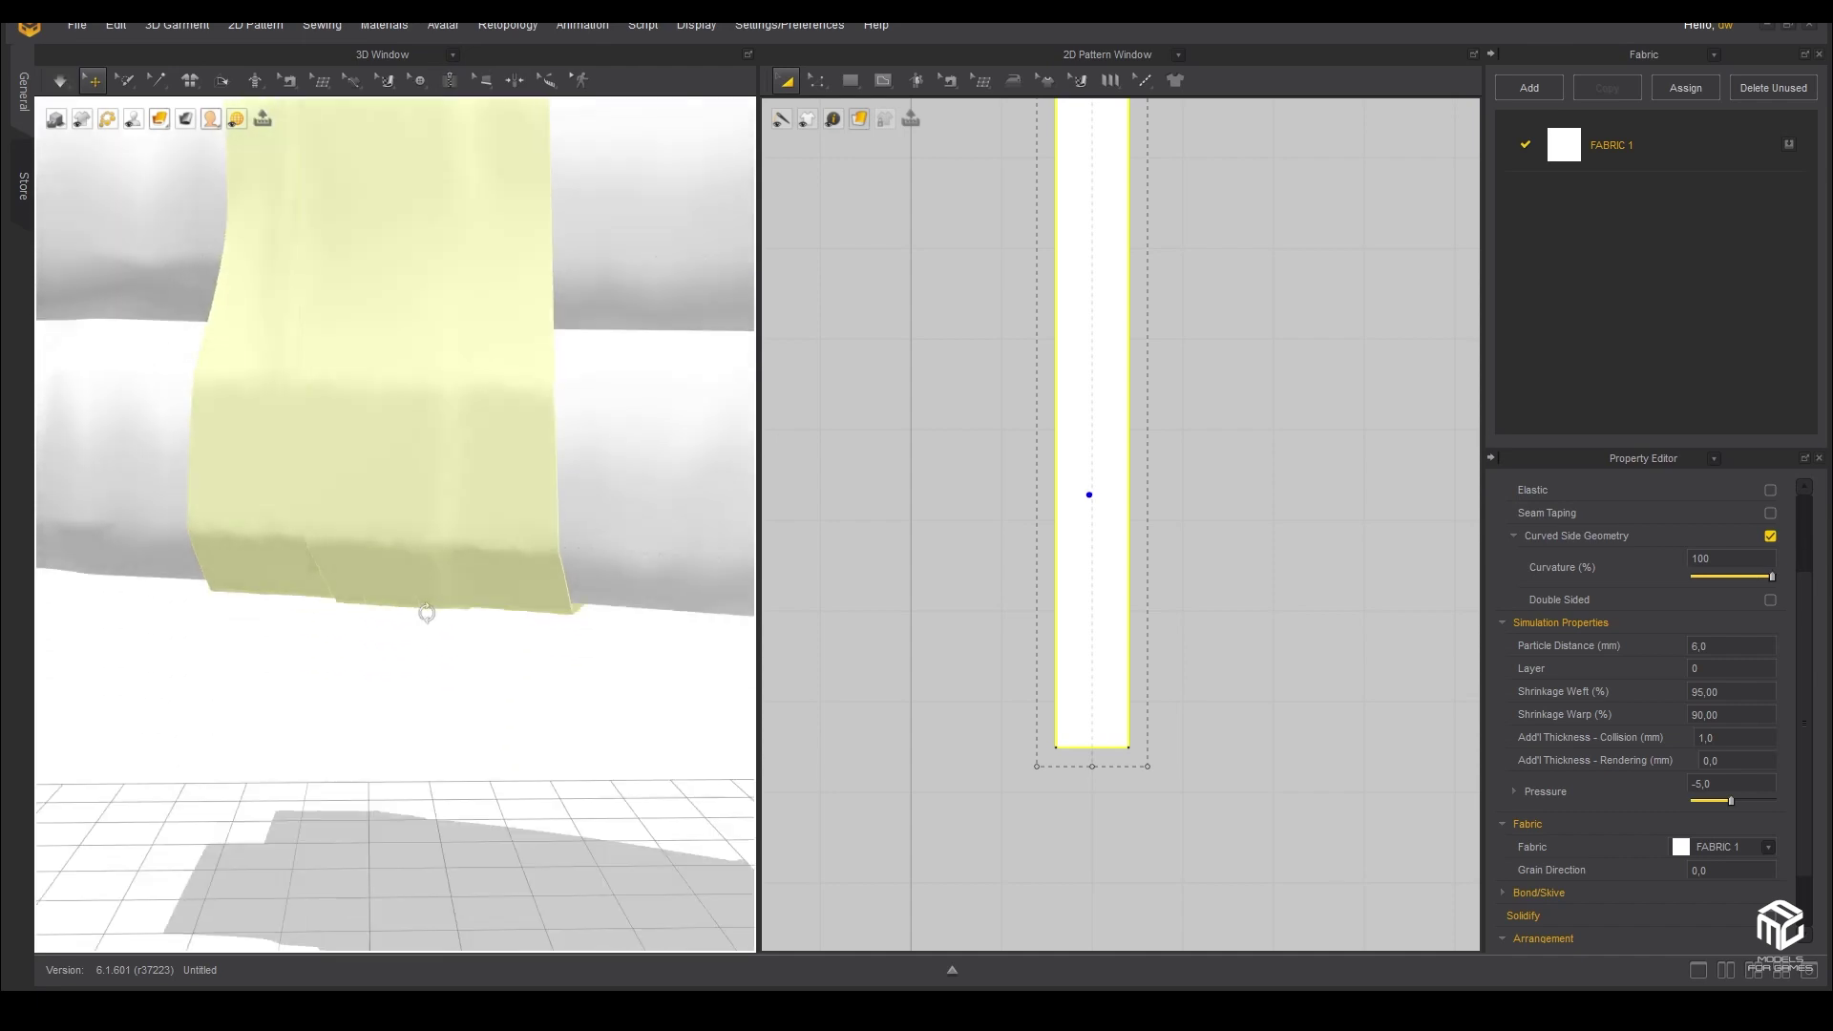
scroll(430, 613, "down", 3)
scroll(429, 609, "down", 3)
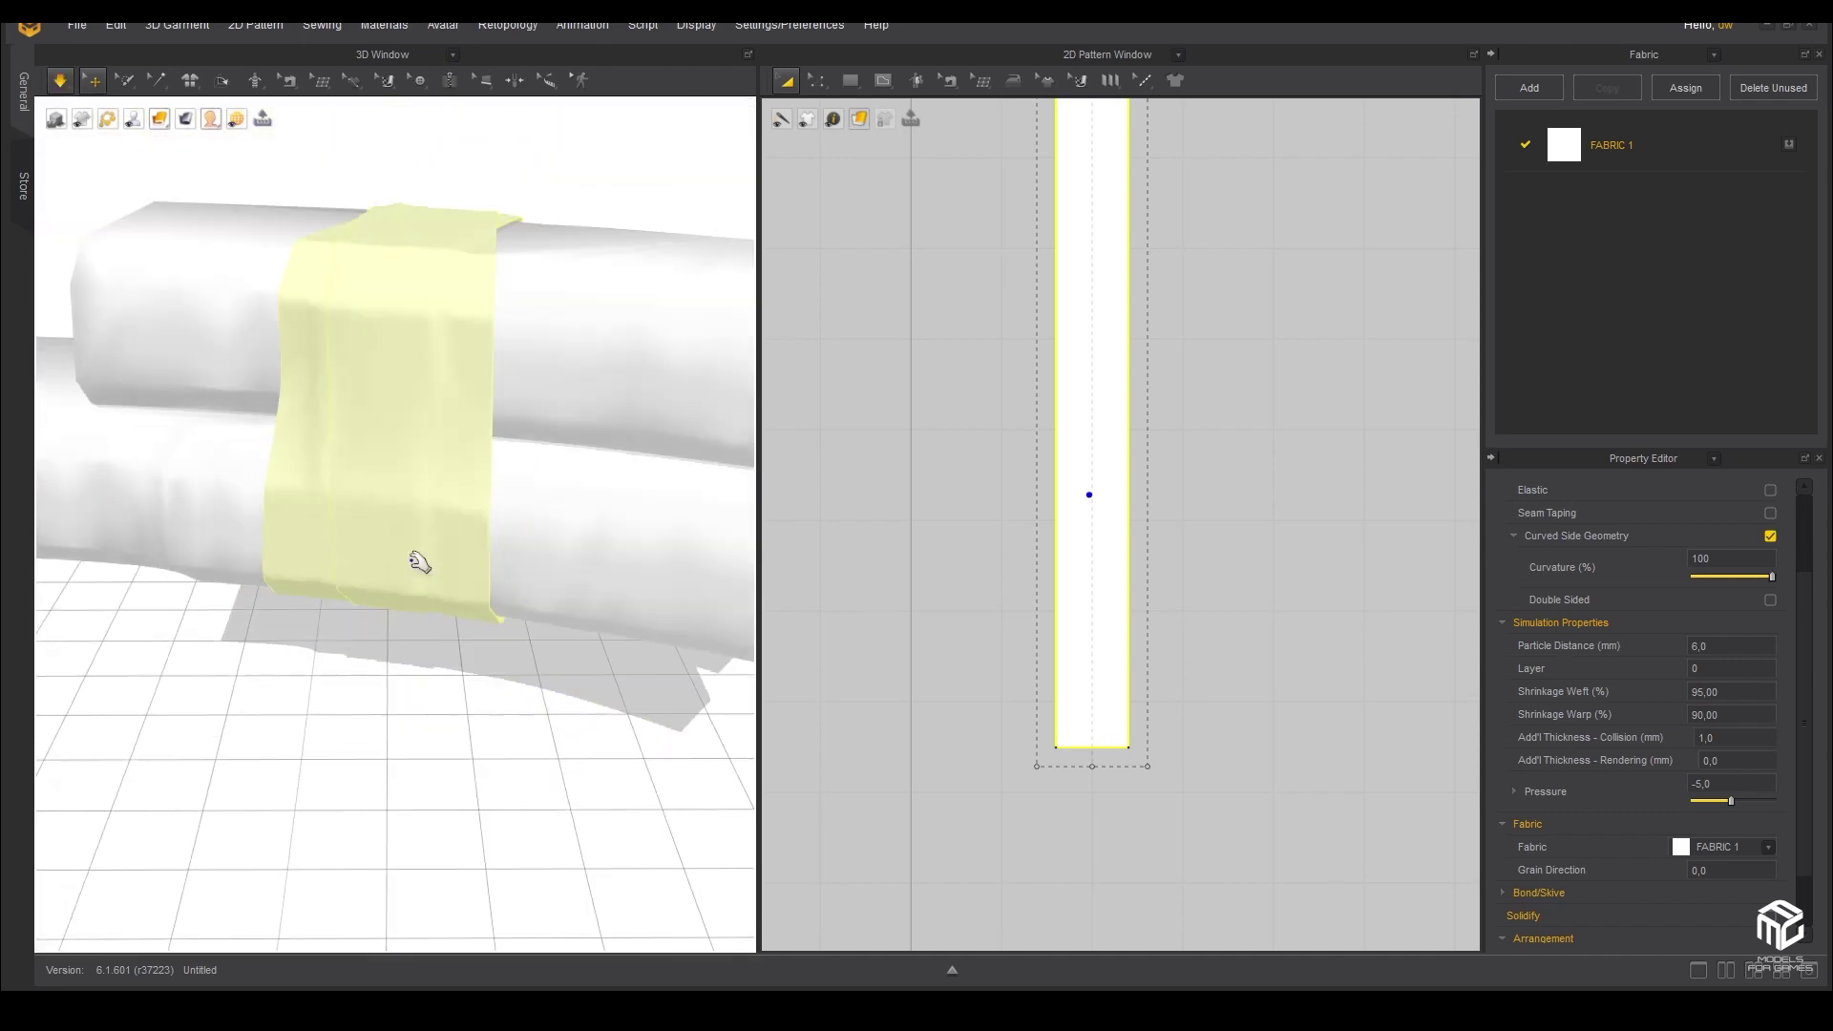
right_click_drag(409, 561, 367, 675)
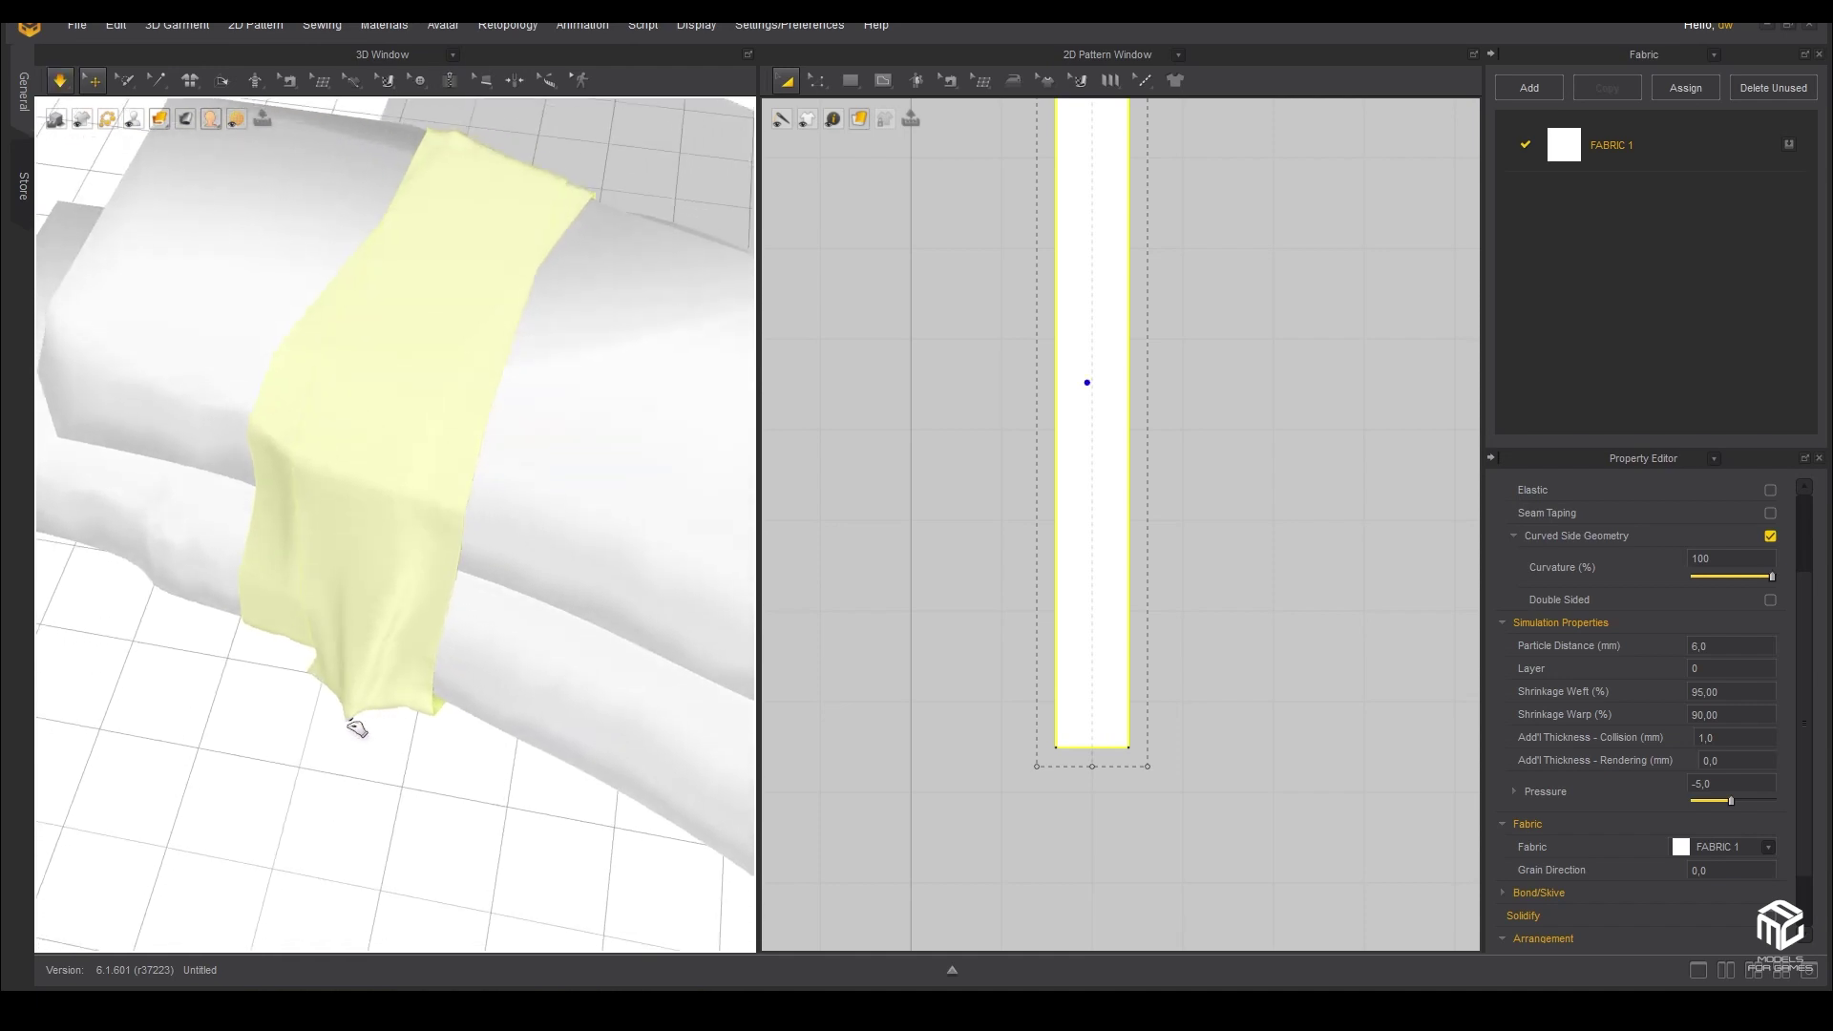
mouse_move(360, 724)
left_mouse_down()
mouse_move(391, 637)
mouse_move(336, 694)
left_mouse_up()
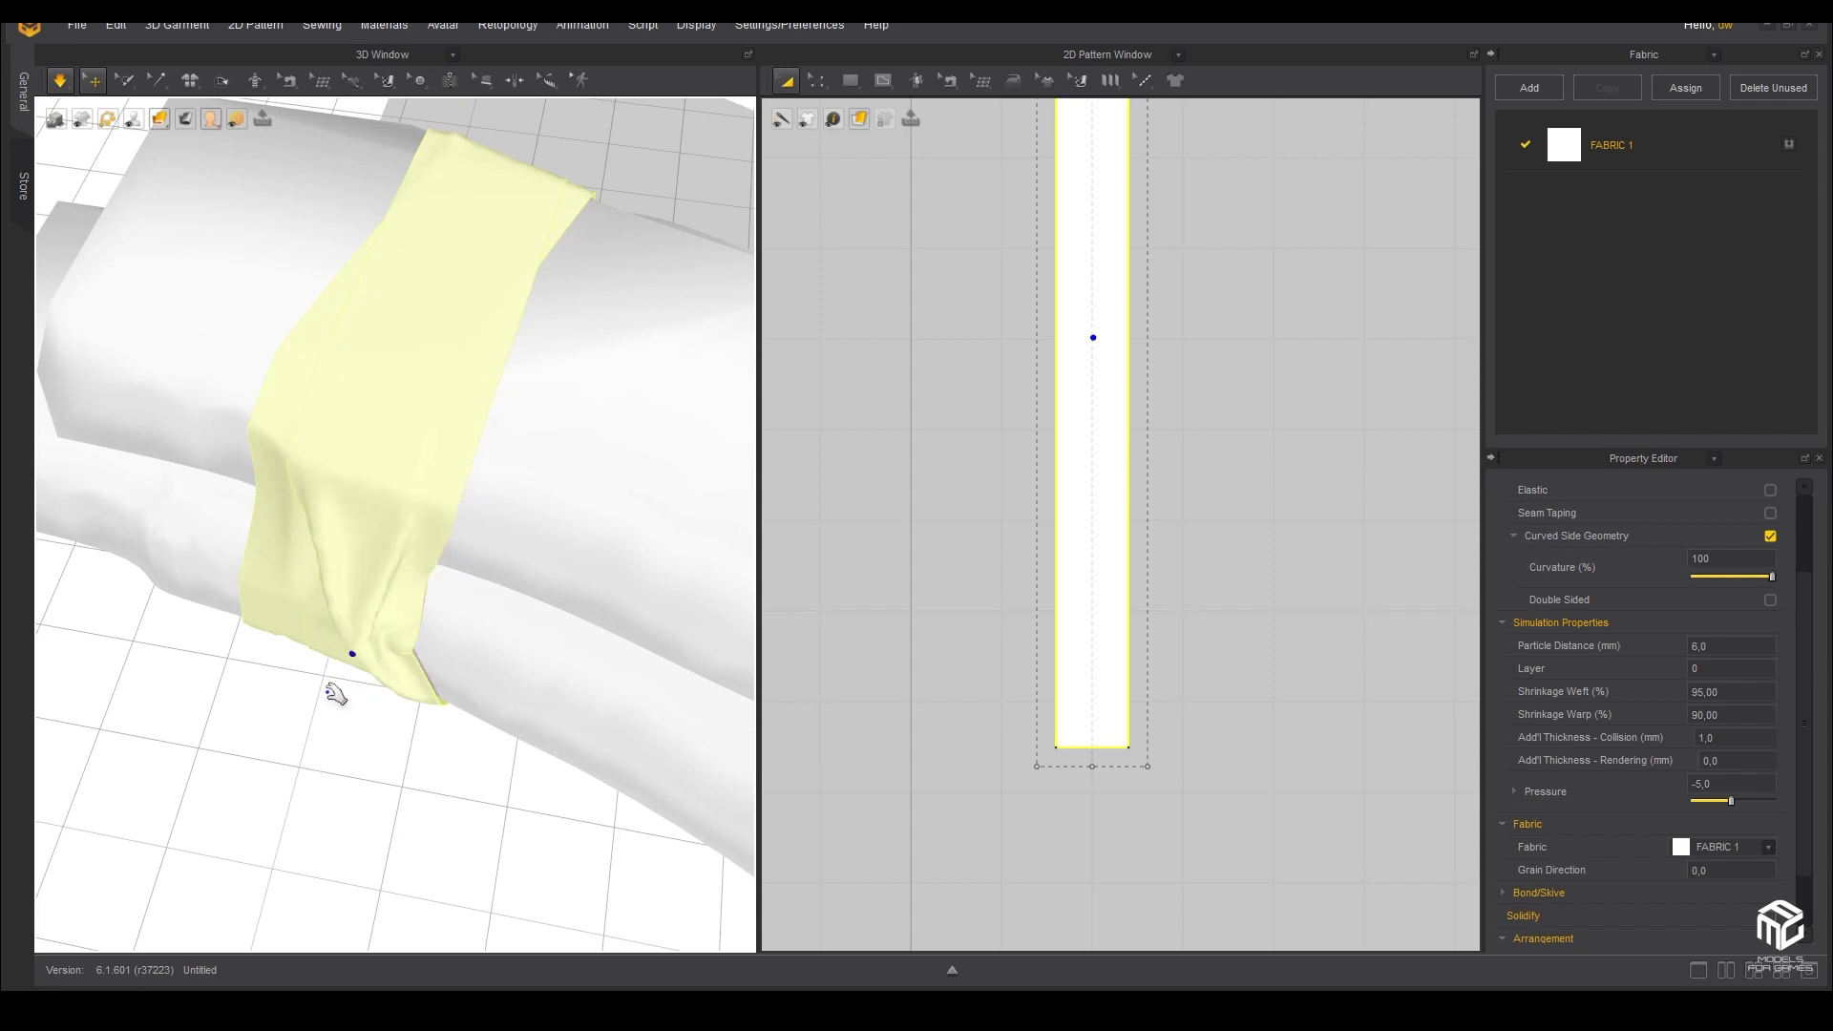
right_click_drag(335, 694, 422, 533)
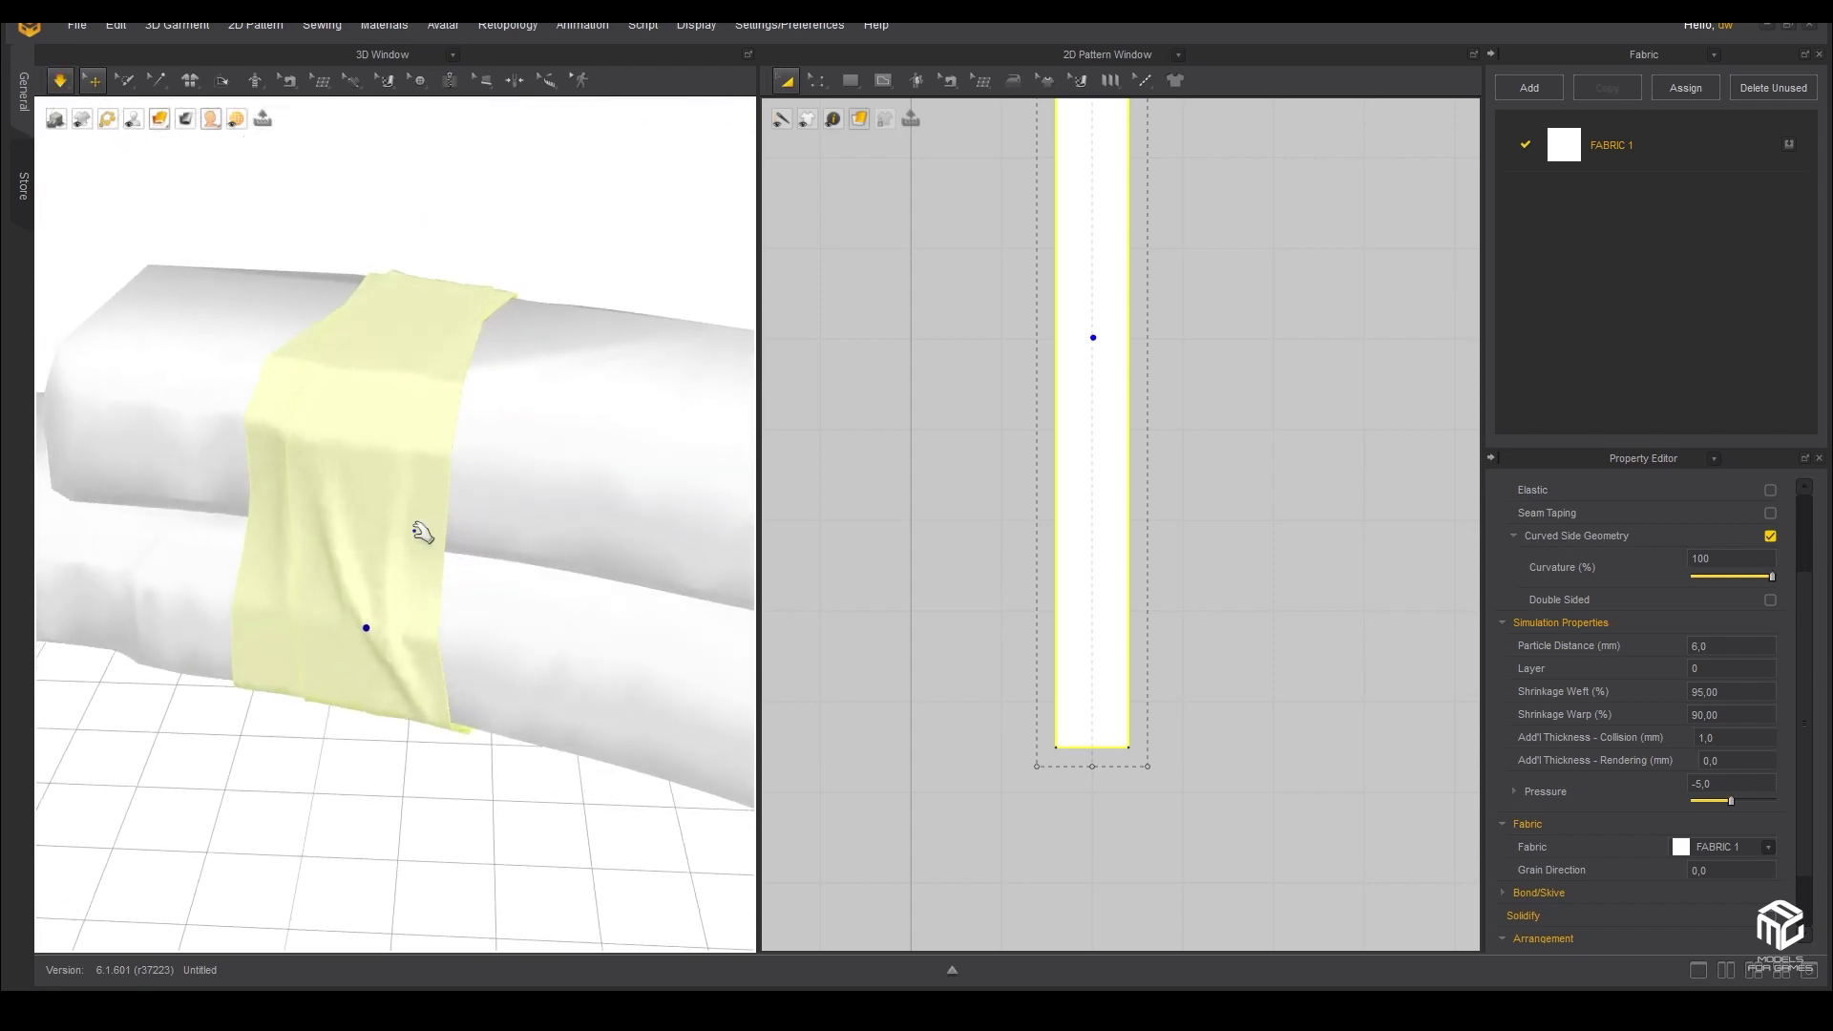
mouse_move(445, 616)
right_mouse_down()
mouse_move(328, 667)
mouse_move(515, 557)
mouse_move(437, 595)
mouse_move(532, 496)
mouse_move(541, 528)
right_mouse_up()
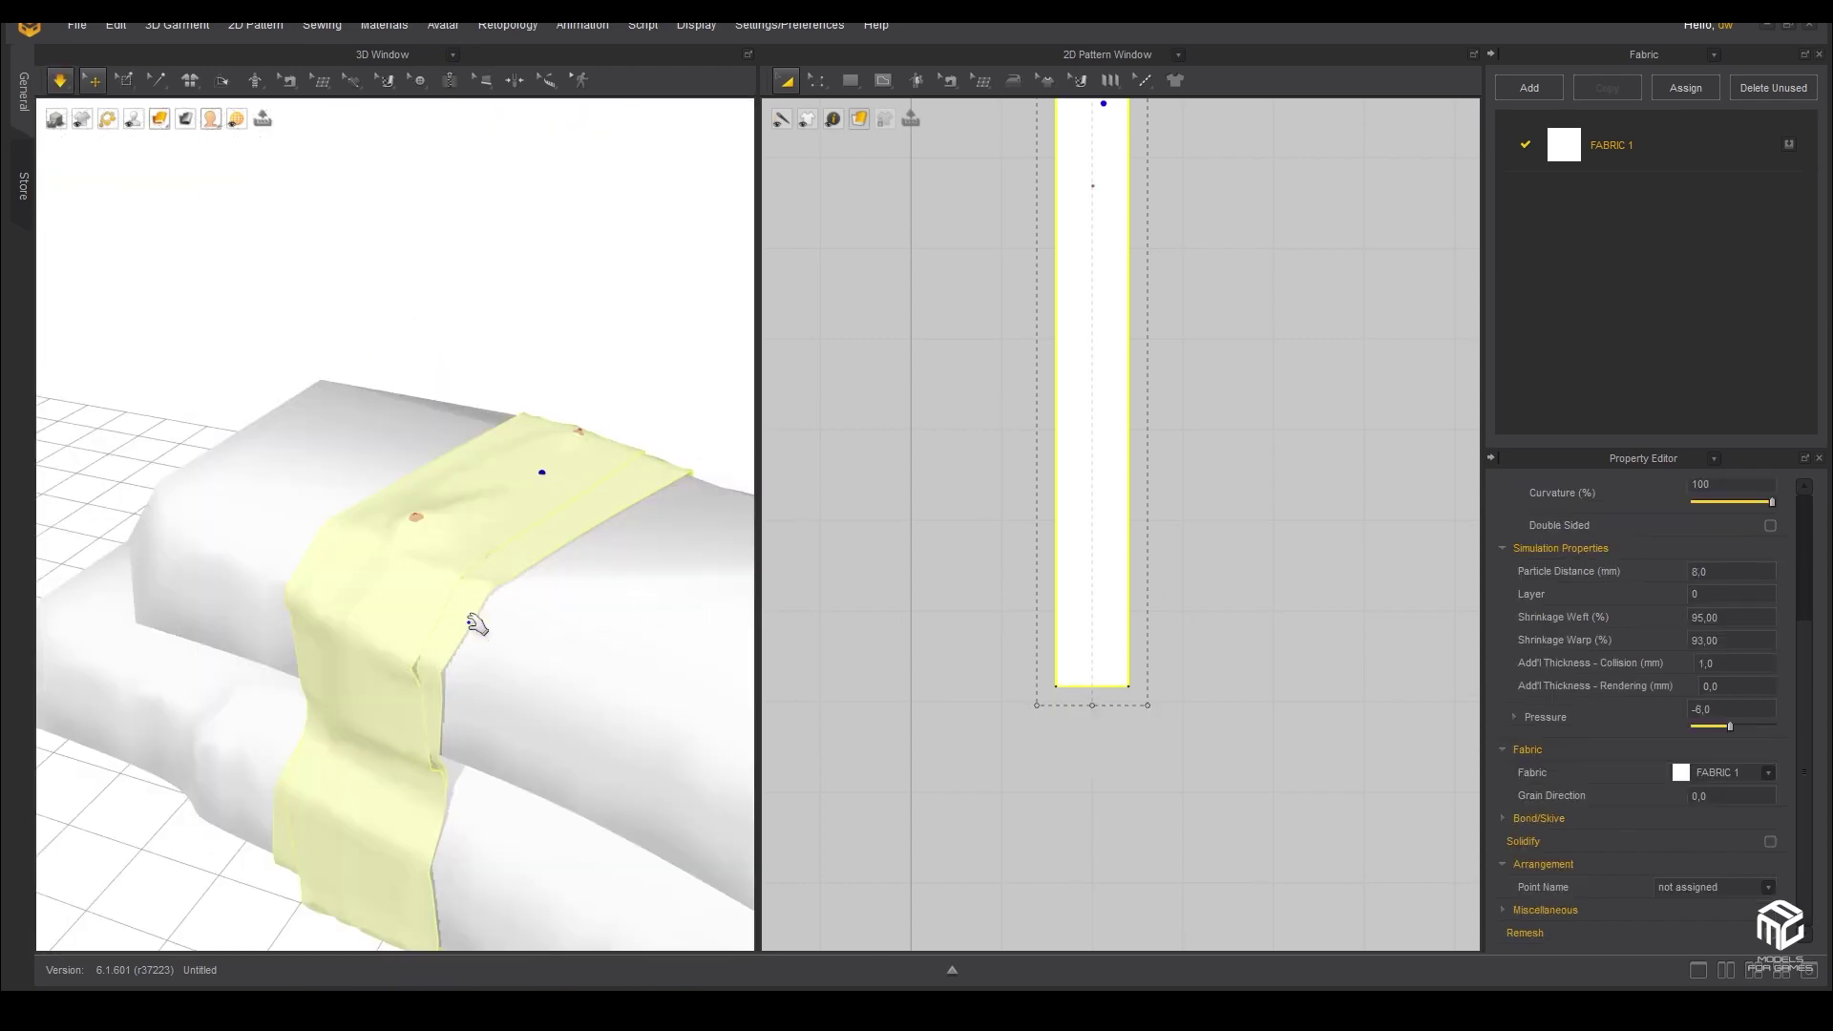
mouse_move(475, 625)
right_mouse_down()
mouse_move(528, 516)
mouse_move(499, 573)
right_mouse_up()
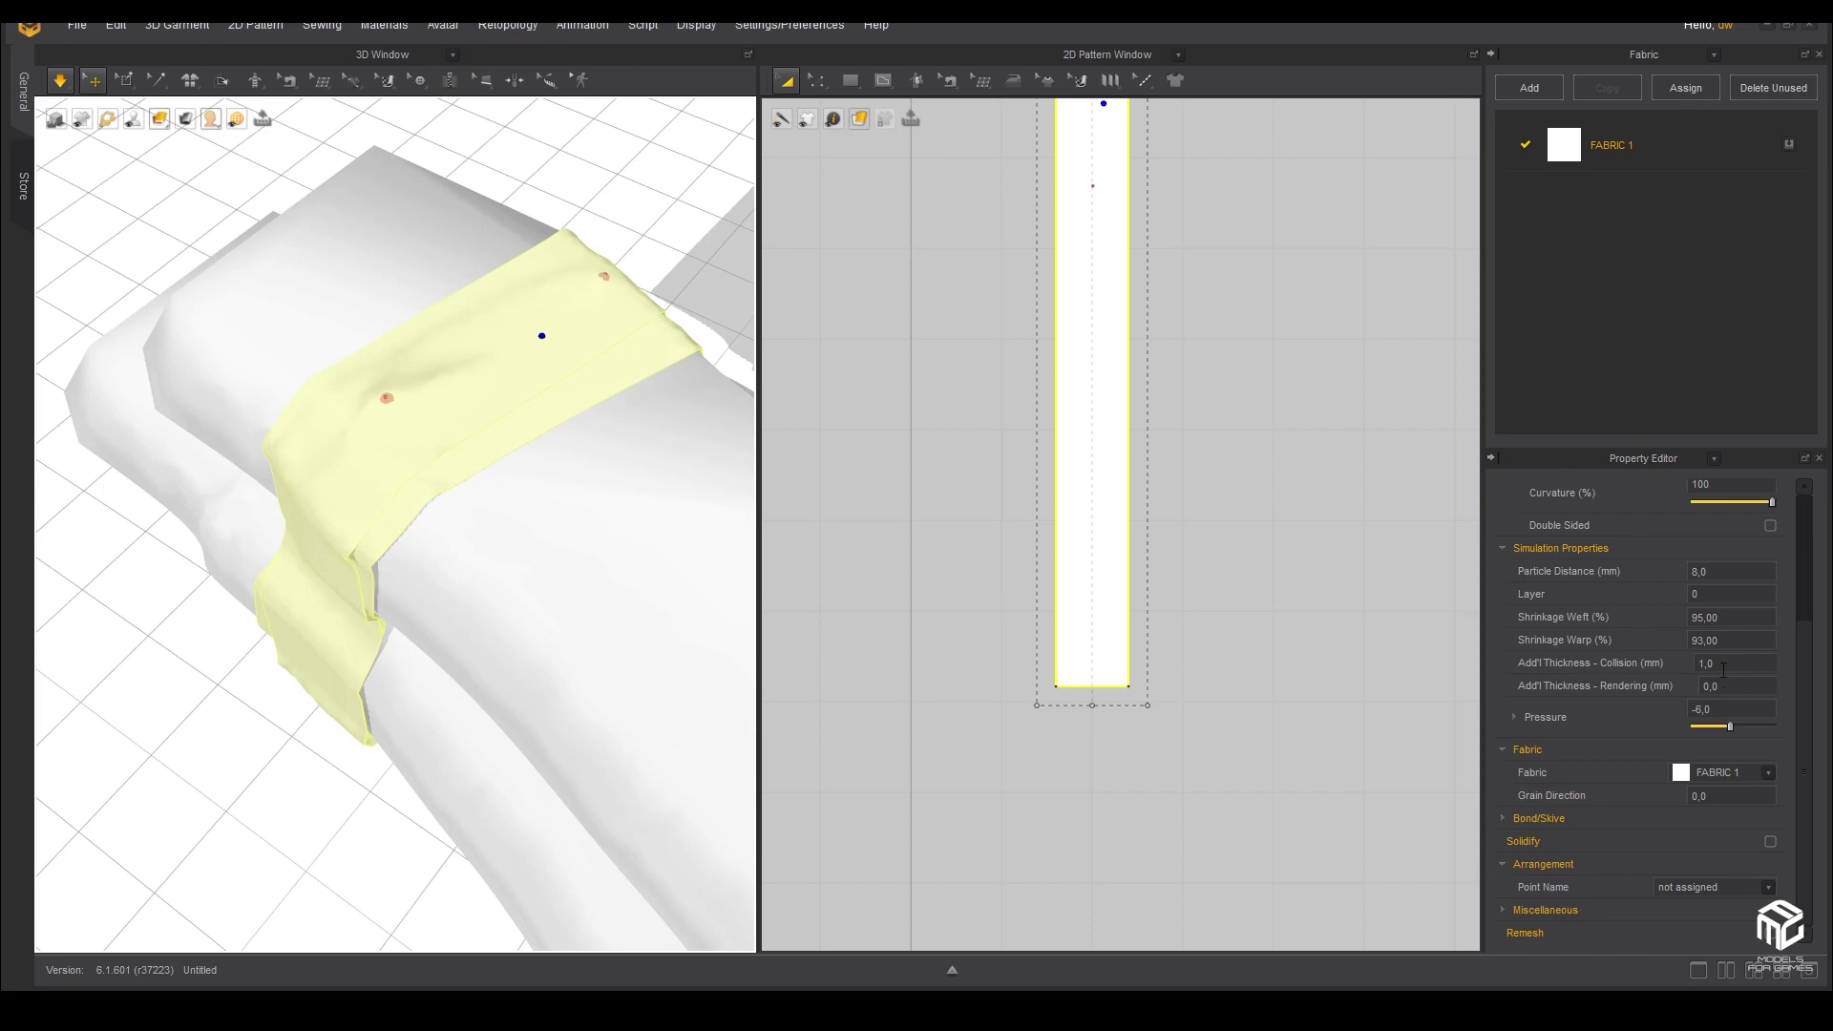
- Re-centre the view and pull the strip into a fold against the magazine
mouse_move(526, 605)
right_mouse_down()
mouse_move(203, 494)
mouse_move(371, 565)
mouse_move(435, 555)
right_mouse_up()
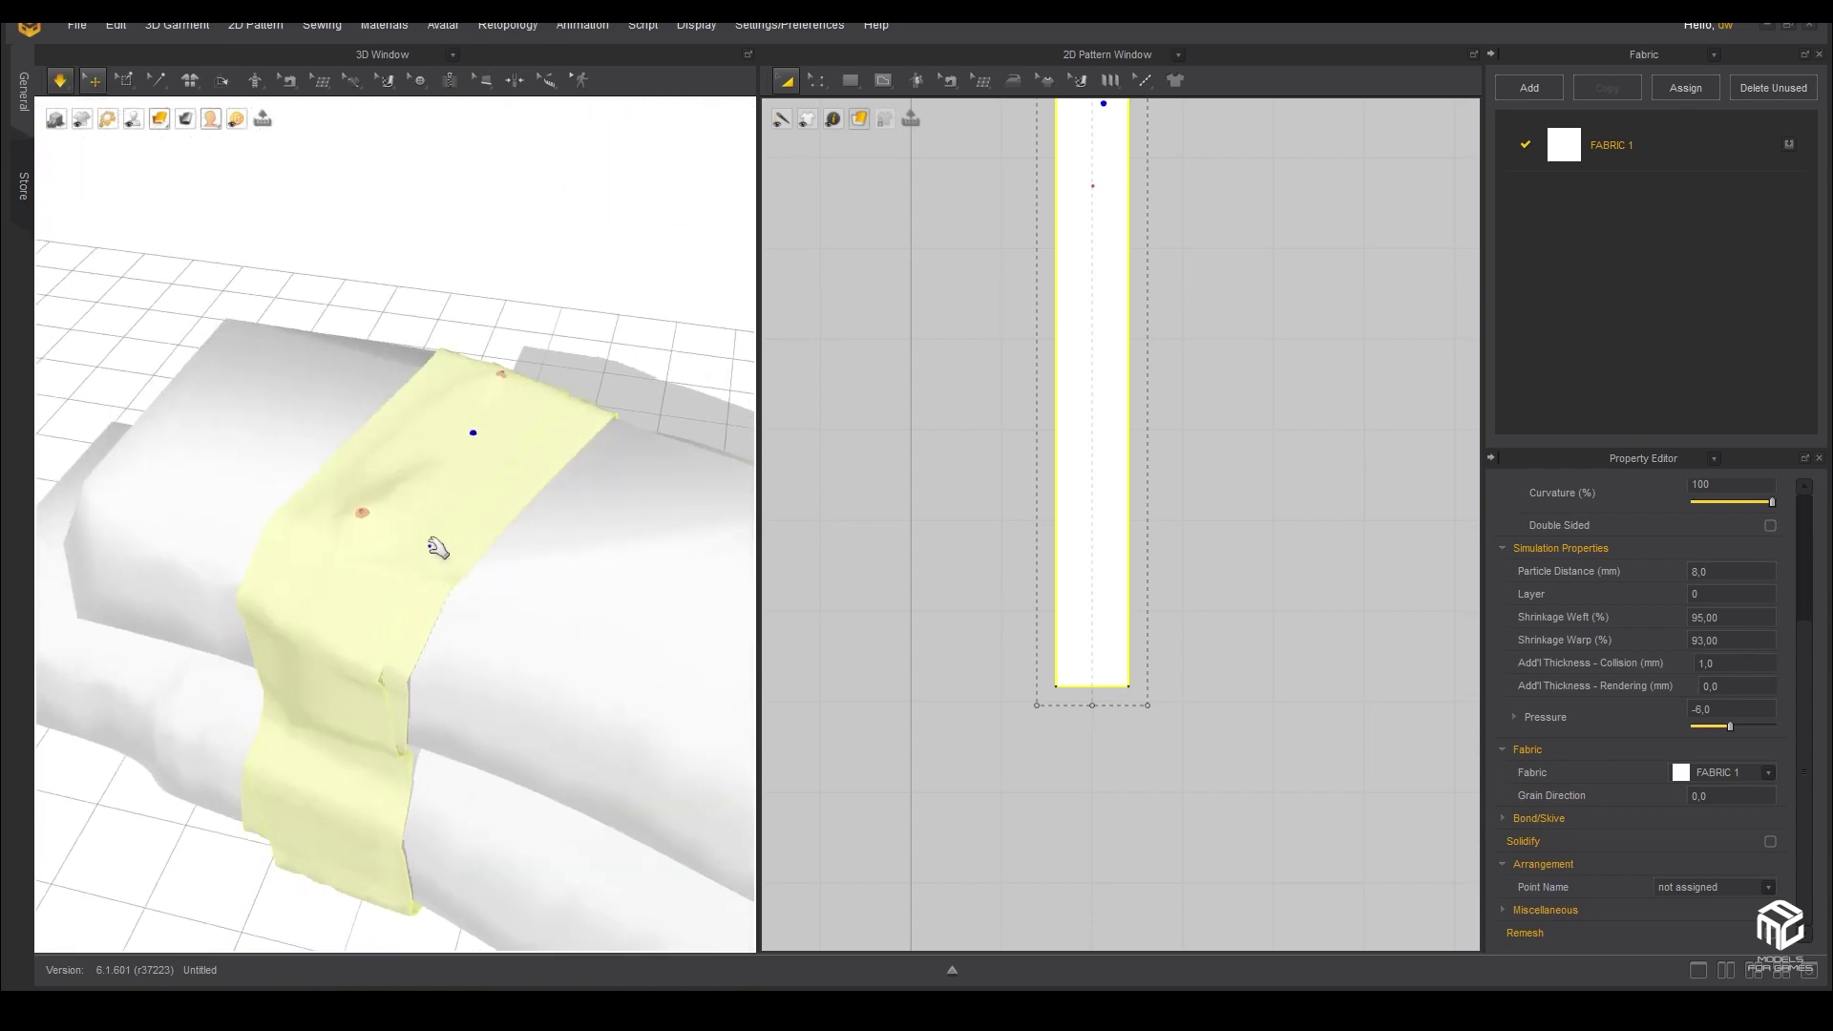
middle_click_drag(391, 552, 439, 489)
mouse_move(489, 409)
left_mouse_down()
mouse_move(461, 438)
mouse_move(445, 425)
left_mouse_up()
mouse_move(475, 434)
right_mouse_down()
mouse_move(435, 480)
mouse_move(451, 468)
right_mouse_up()
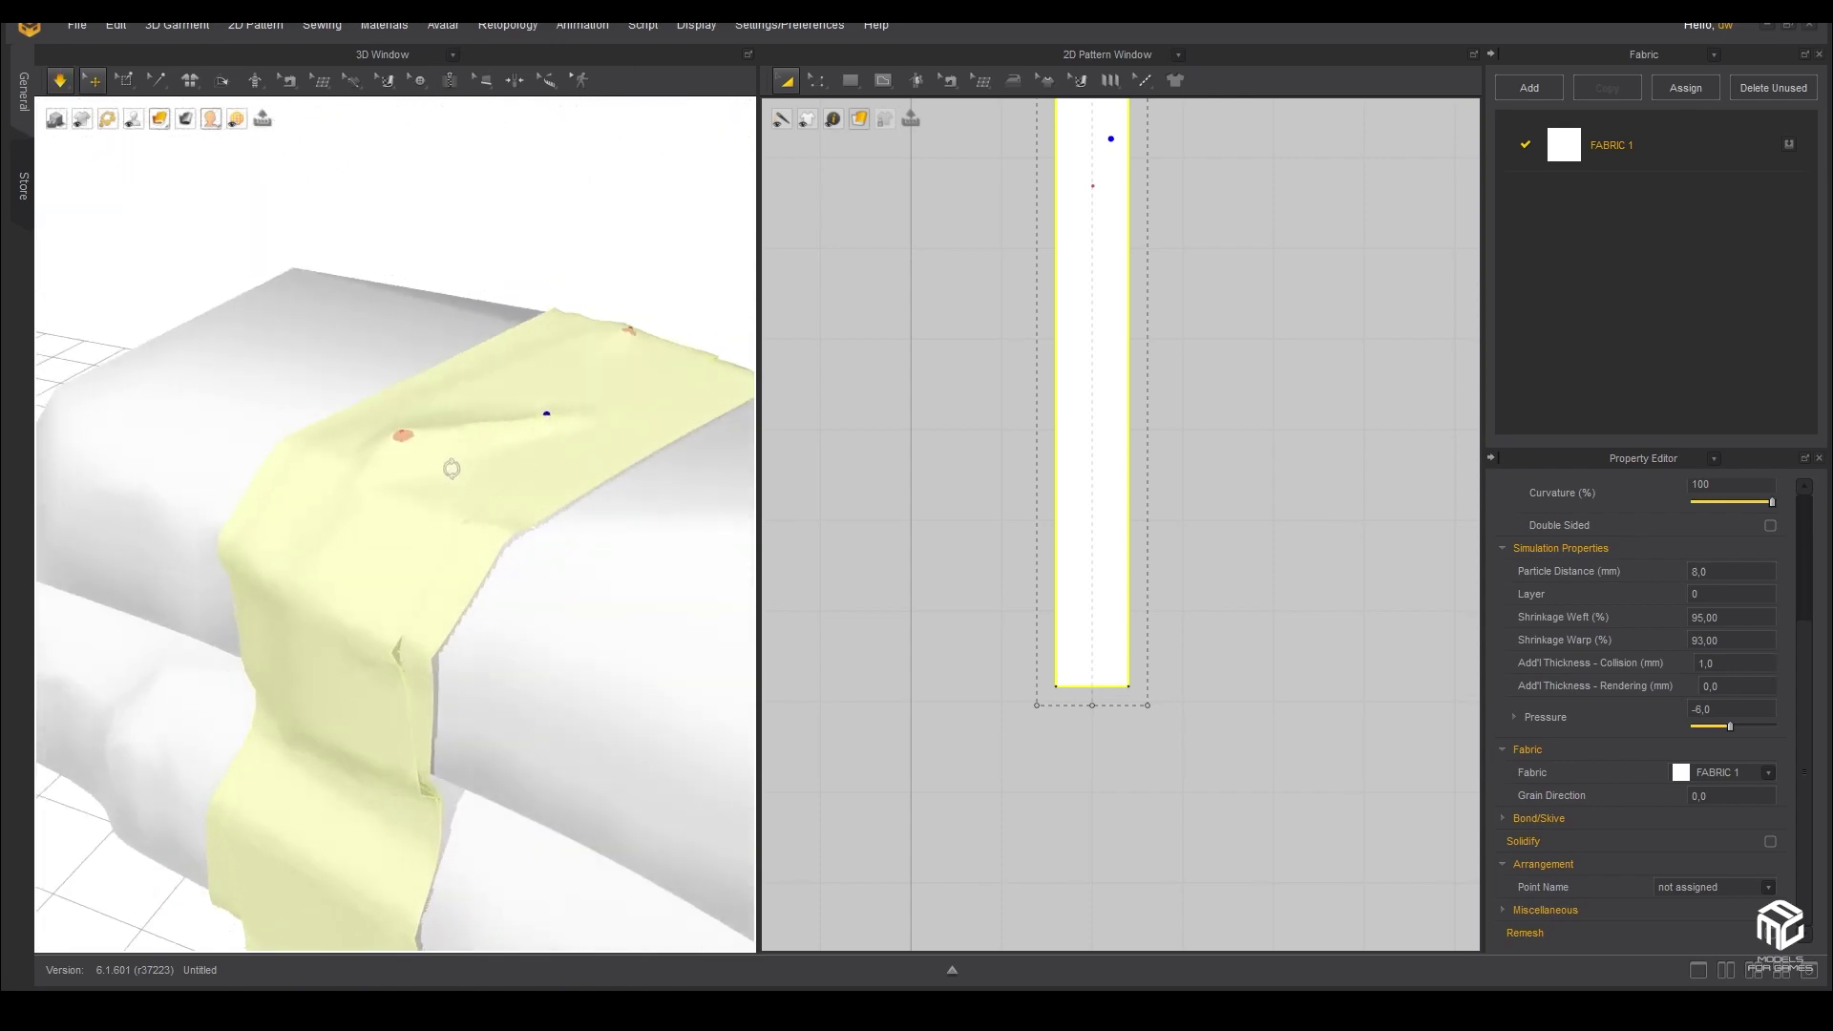
- Choose Pin (Box) from the Select Mesh flyout in the 3D toolbar
left_click(128, 83)
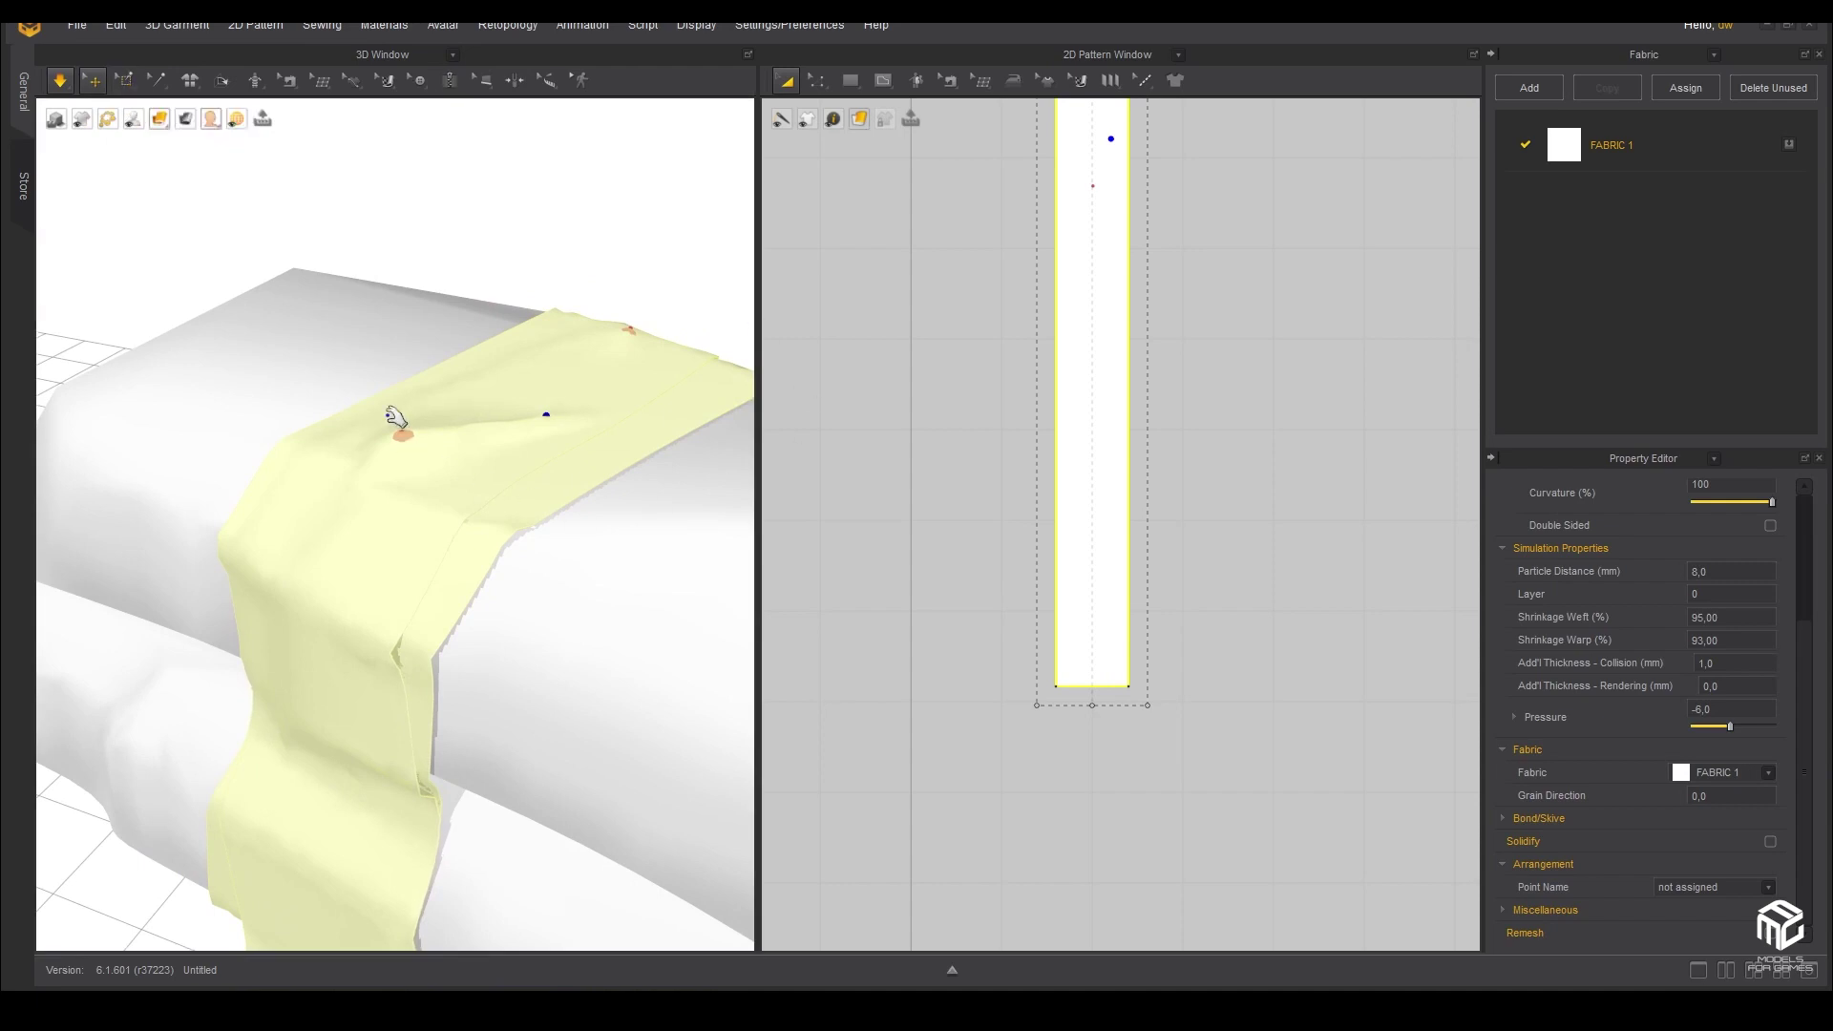
left_click(128, 82)
left_click(152, 191)
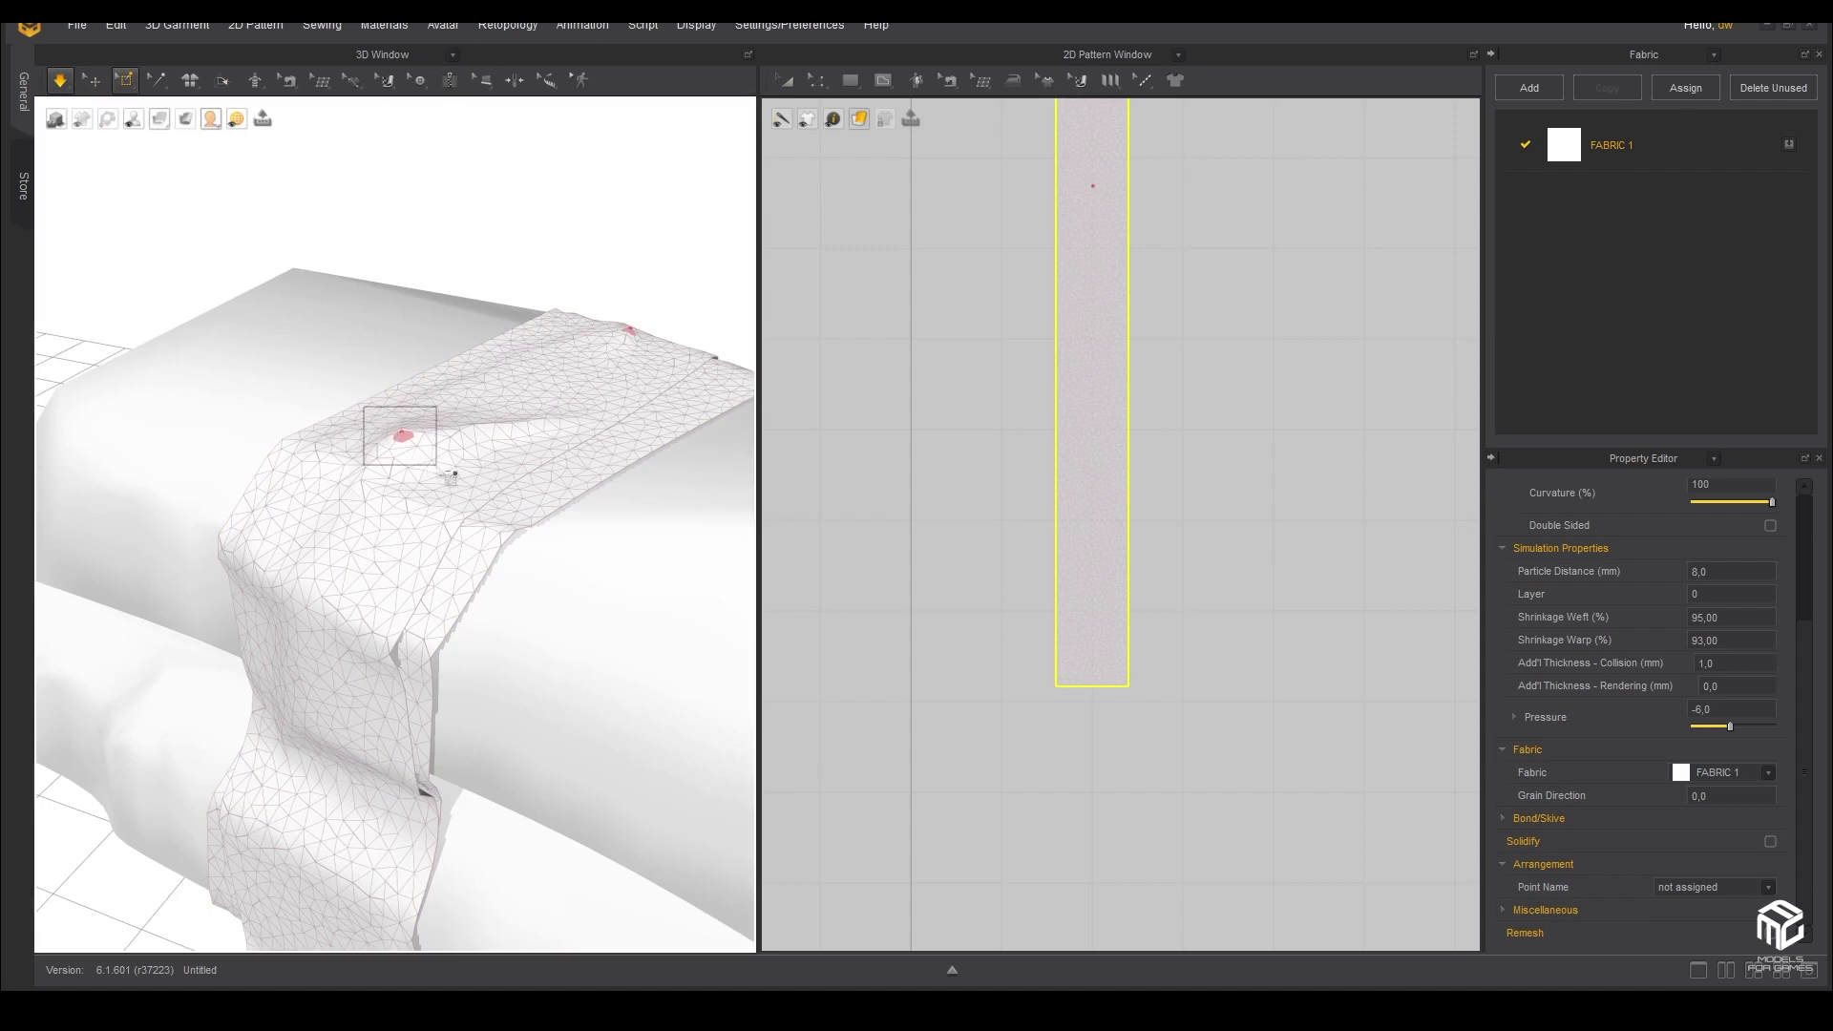
- Box-pin vertices on the strip and pull them down to tighten the fold
left_click_drag(385, 429, 356, 392)
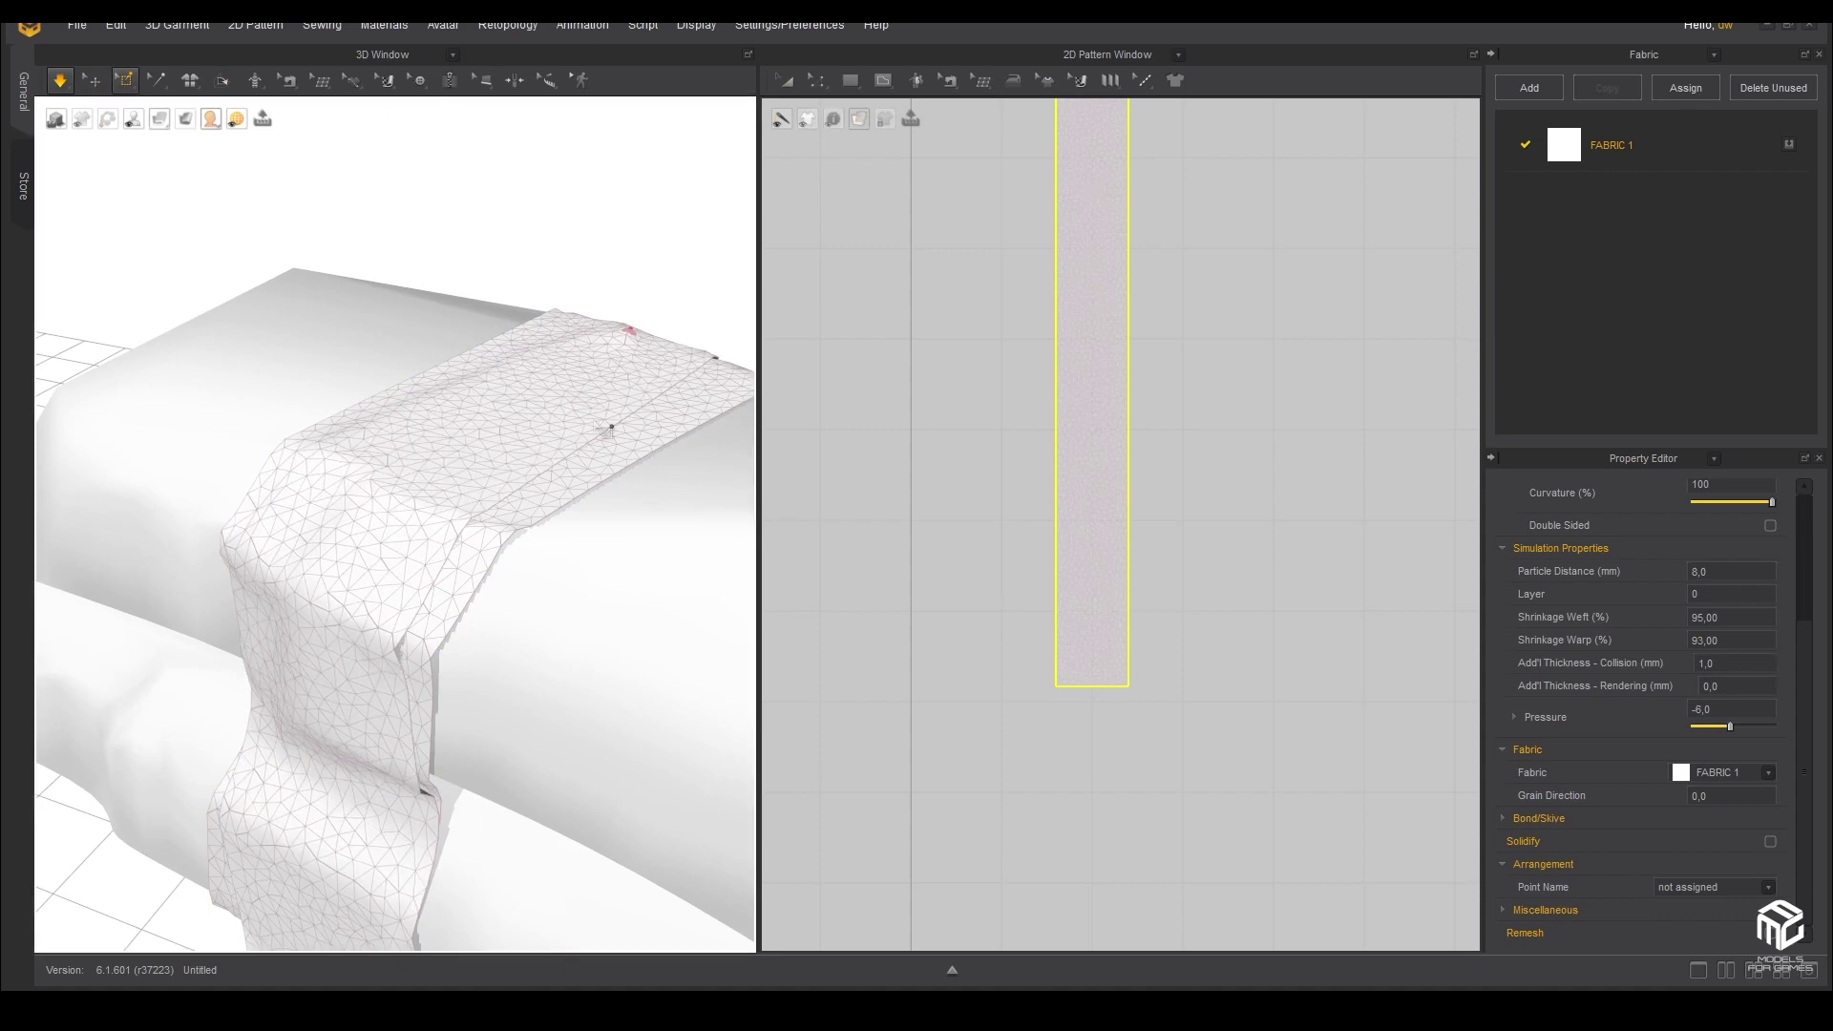
right_click_drag(611, 428, 421, 512)
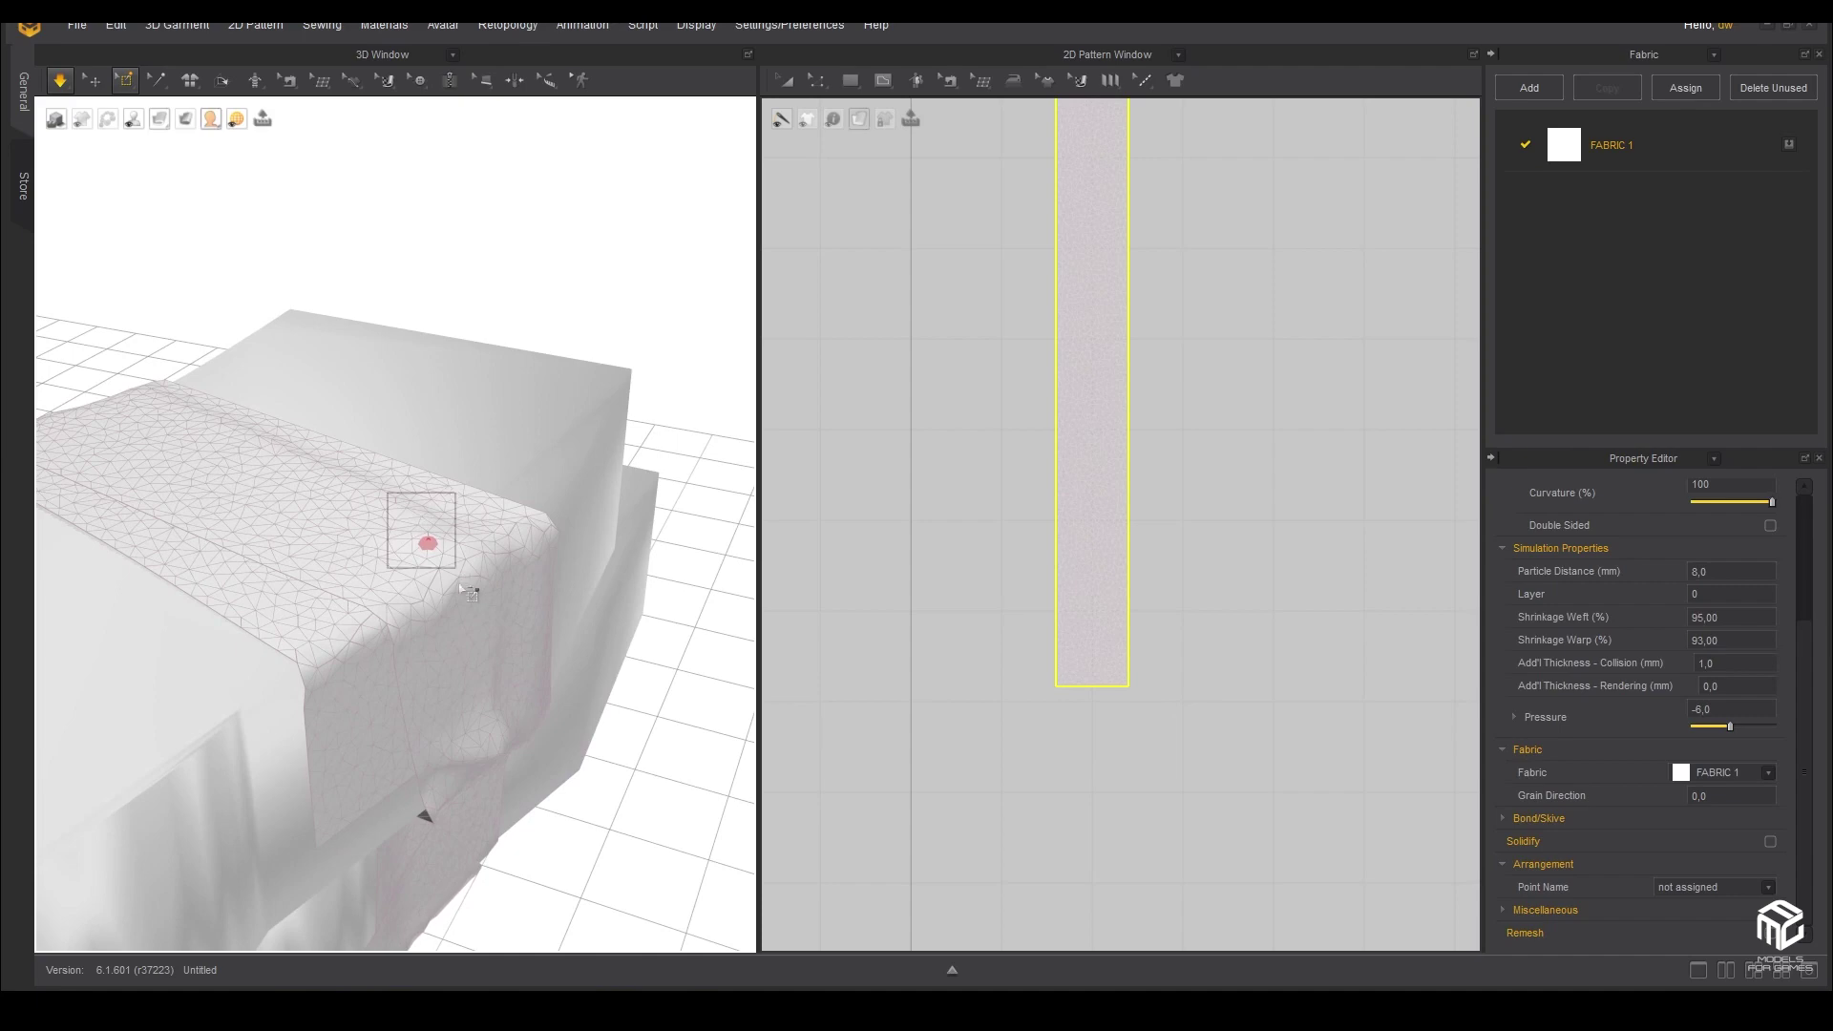
right_click_drag(462, 585, 210, 299)
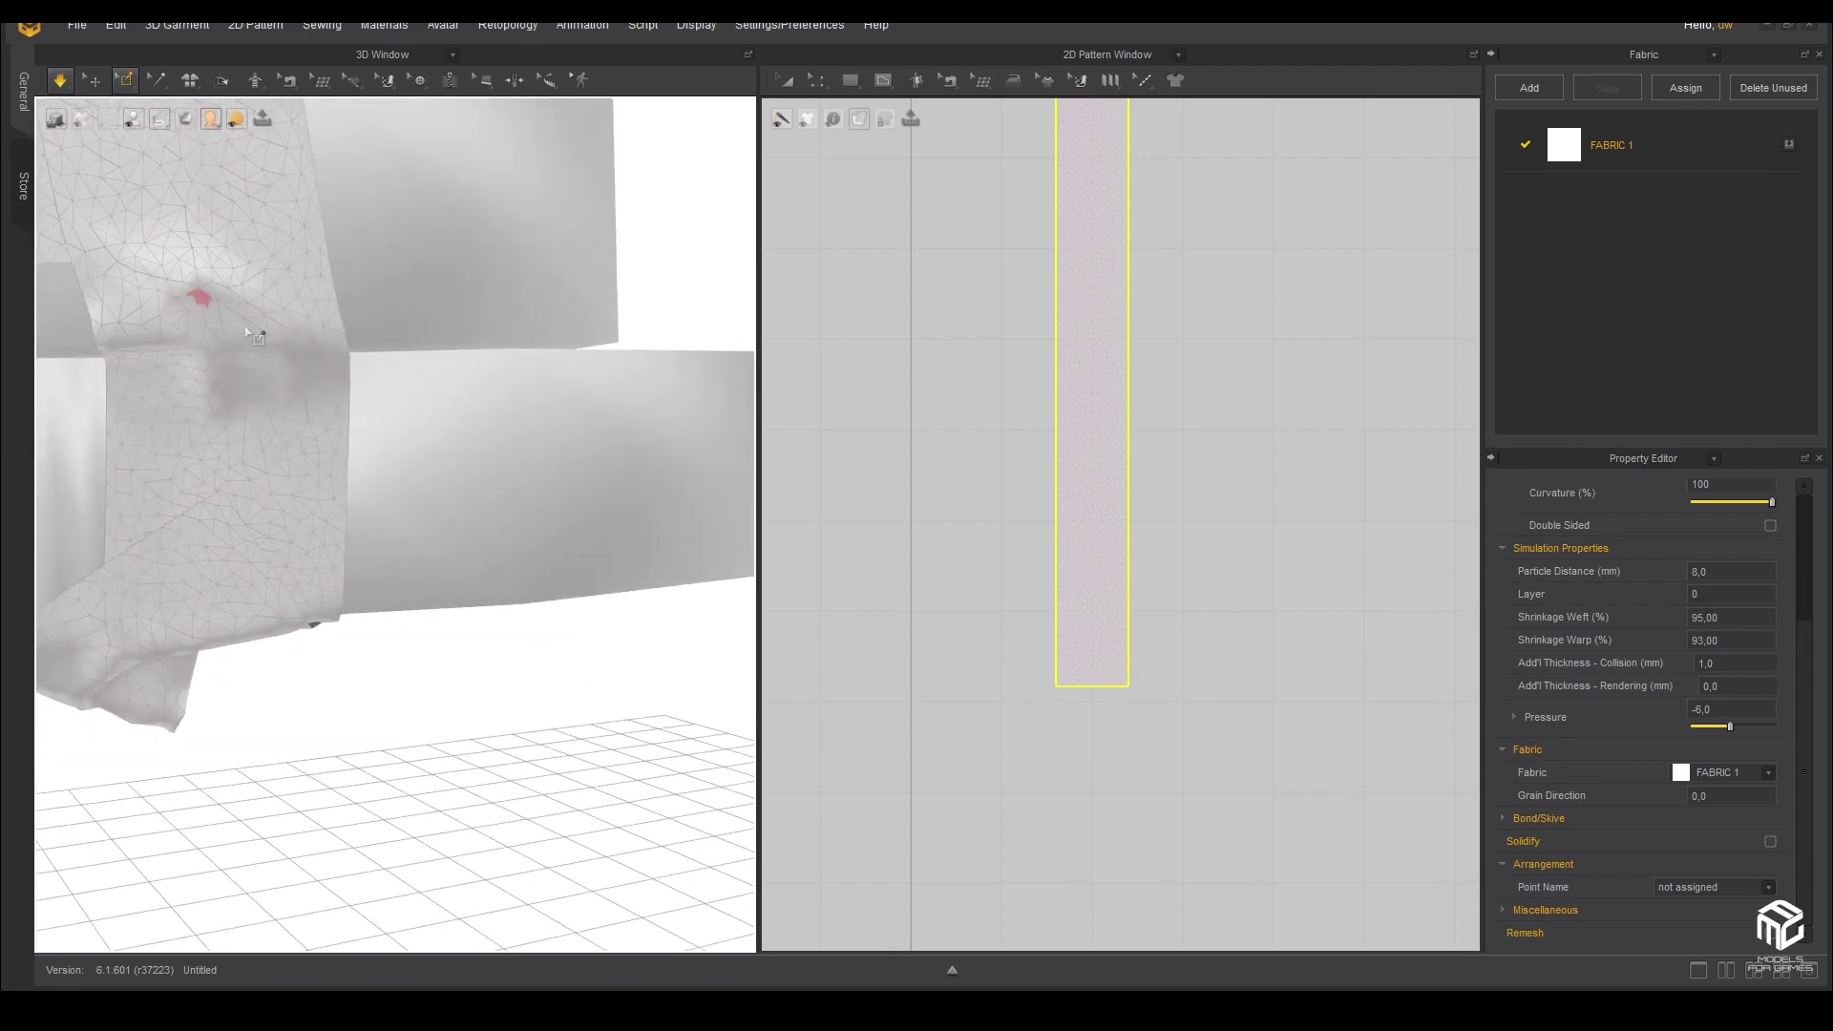
mouse_move(253, 332)
right_mouse_down()
mouse_move(432, 449)
mouse_move(437, 283)
mouse_move(422, 463)
right_mouse_up()
left_click_drag(398, 452, 504, 579)
left_click_drag(457, 507, 449, 549)
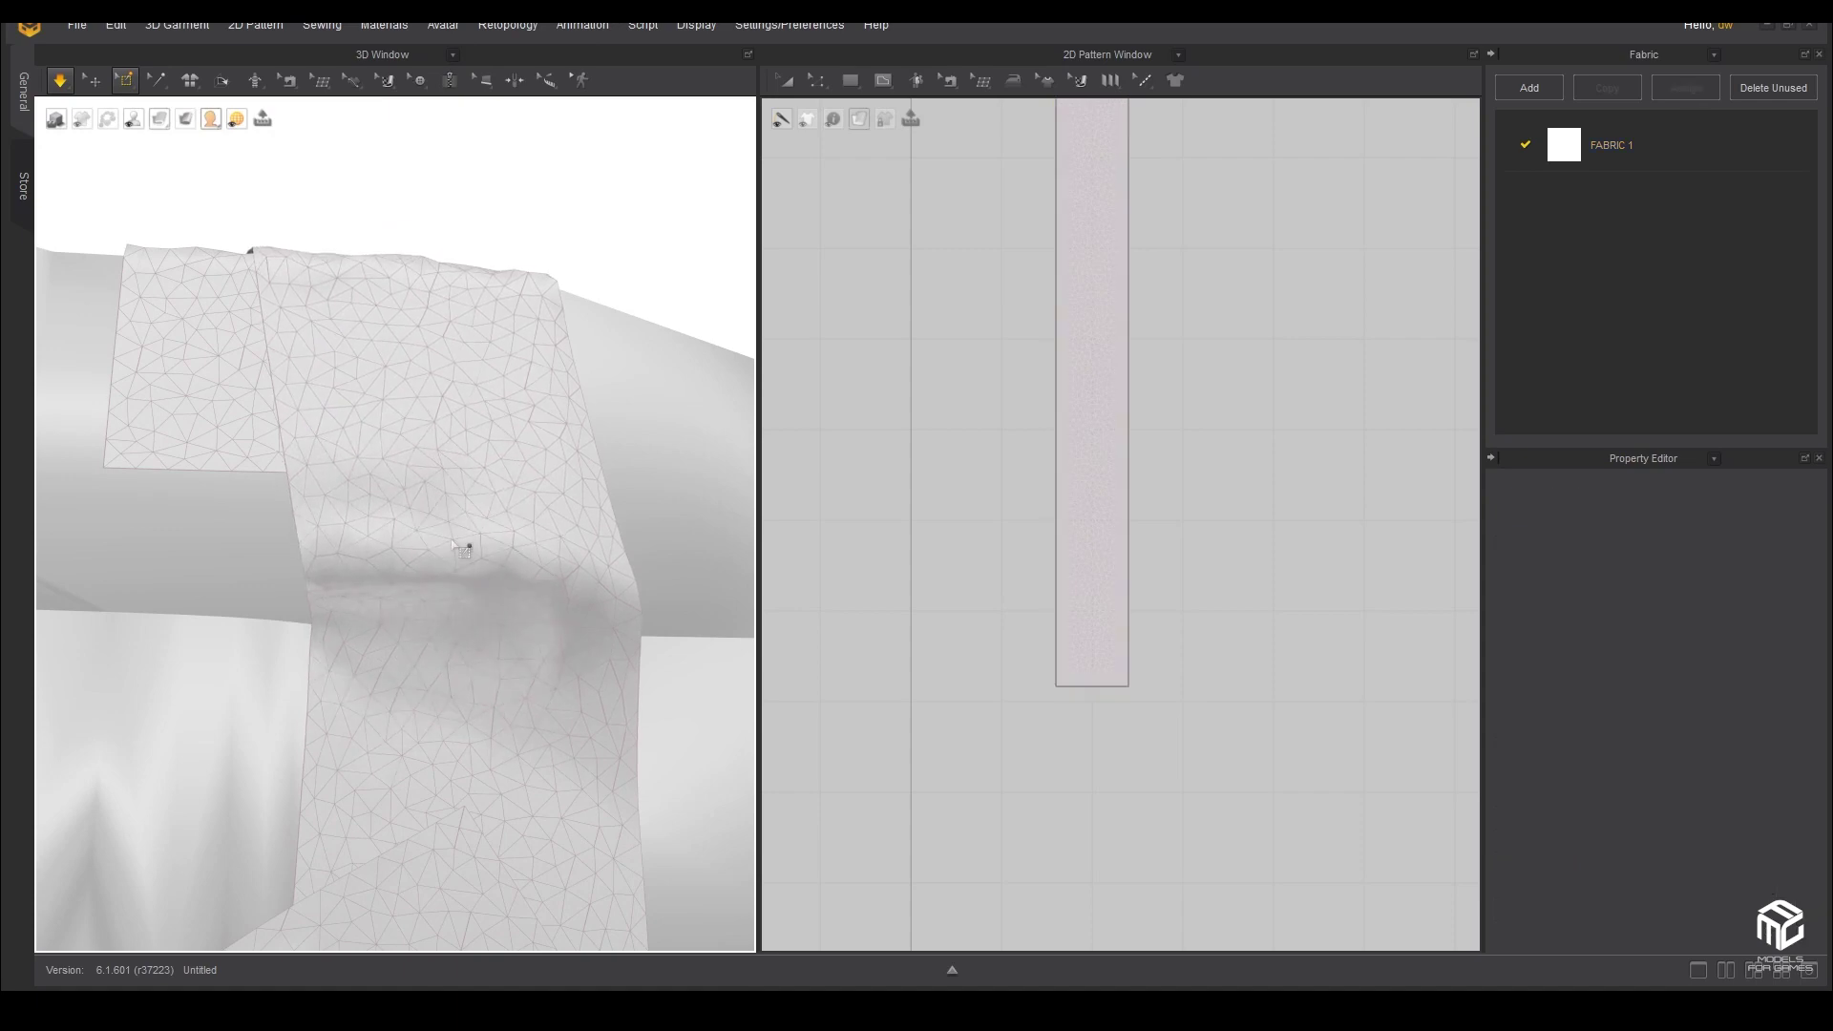
- Pull the strip tight against the magazine block and up over its top
mouse_move(405, 409)
right_mouse_down()
mouse_move(561, 564)
mouse_move(366, 556)
mouse_move(631, 663)
mouse_move(478, 536)
right_mouse_up()
scroll(524, 538, "up", 3)
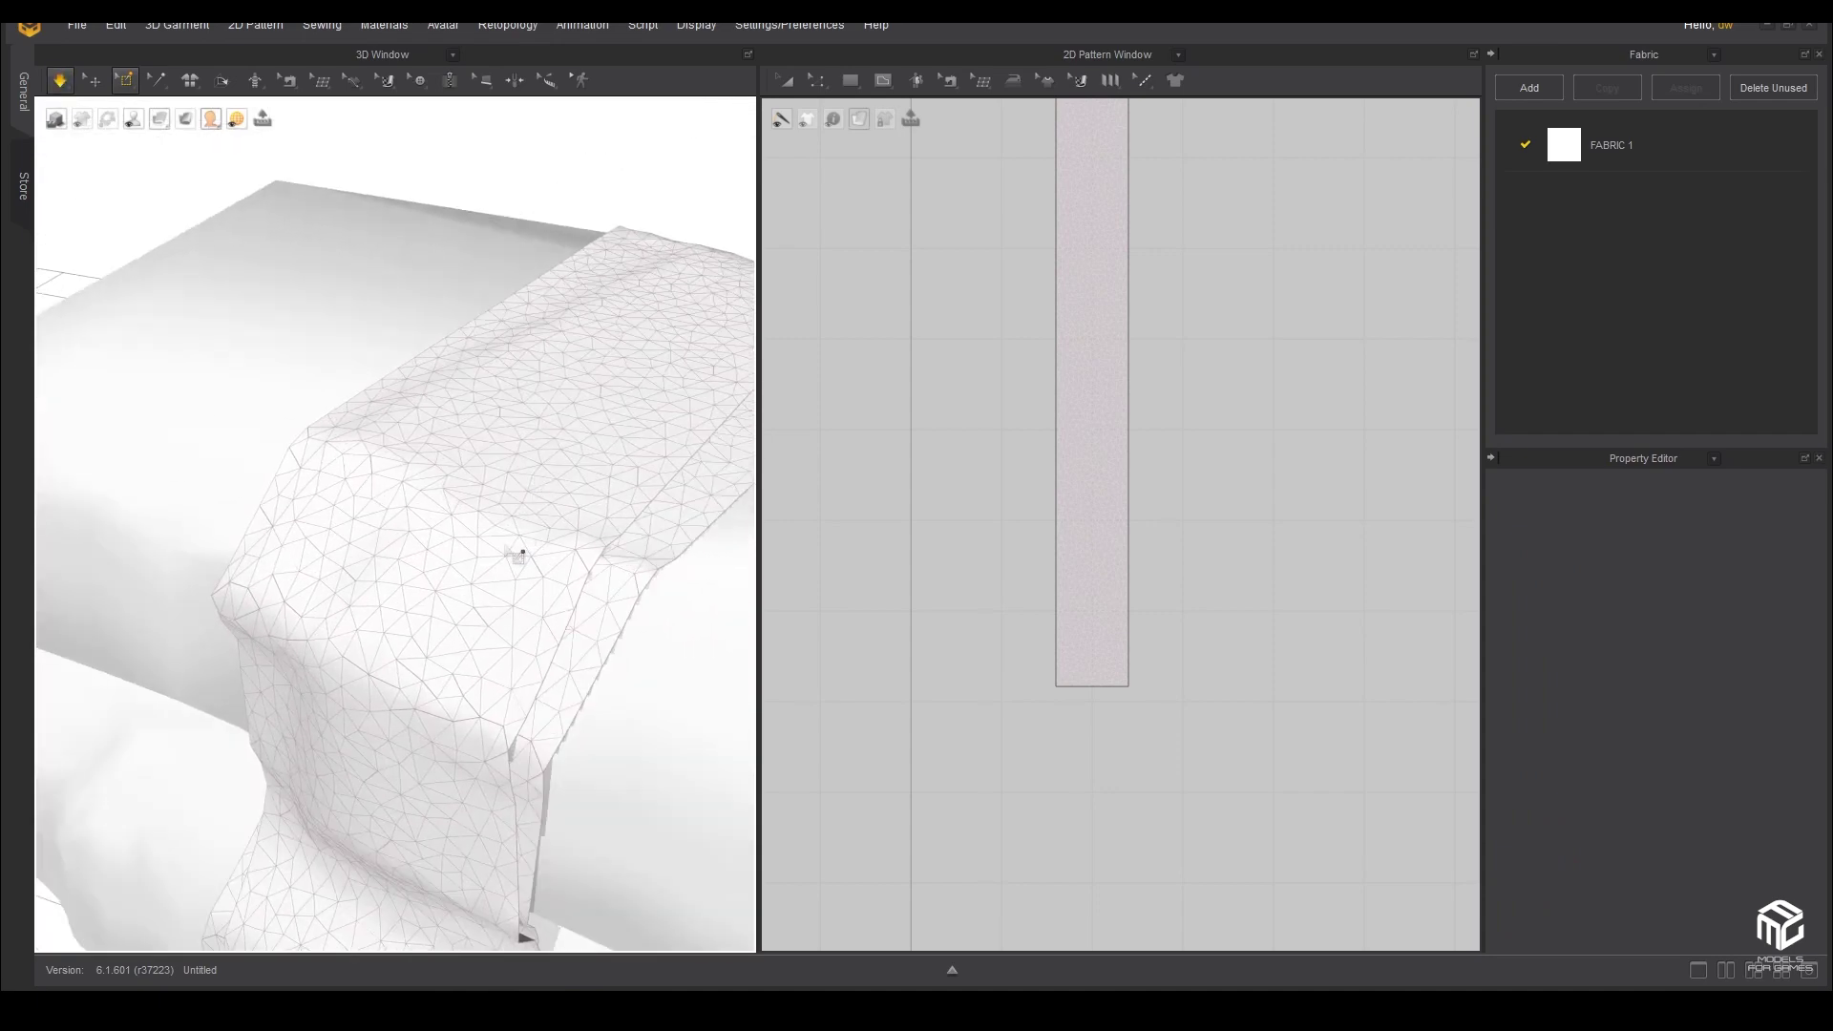
mouse_move(513, 539)
left_mouse_down()
mouse_move(475, 524)
mouse_move(484, 491)
mouse_move(527, 472)
left_mouse_up()
mouse_move(527, 472)
right_mouse_down()
mouse_move(329, 460)
mouse_move(474, 502)
right_mouse_up()
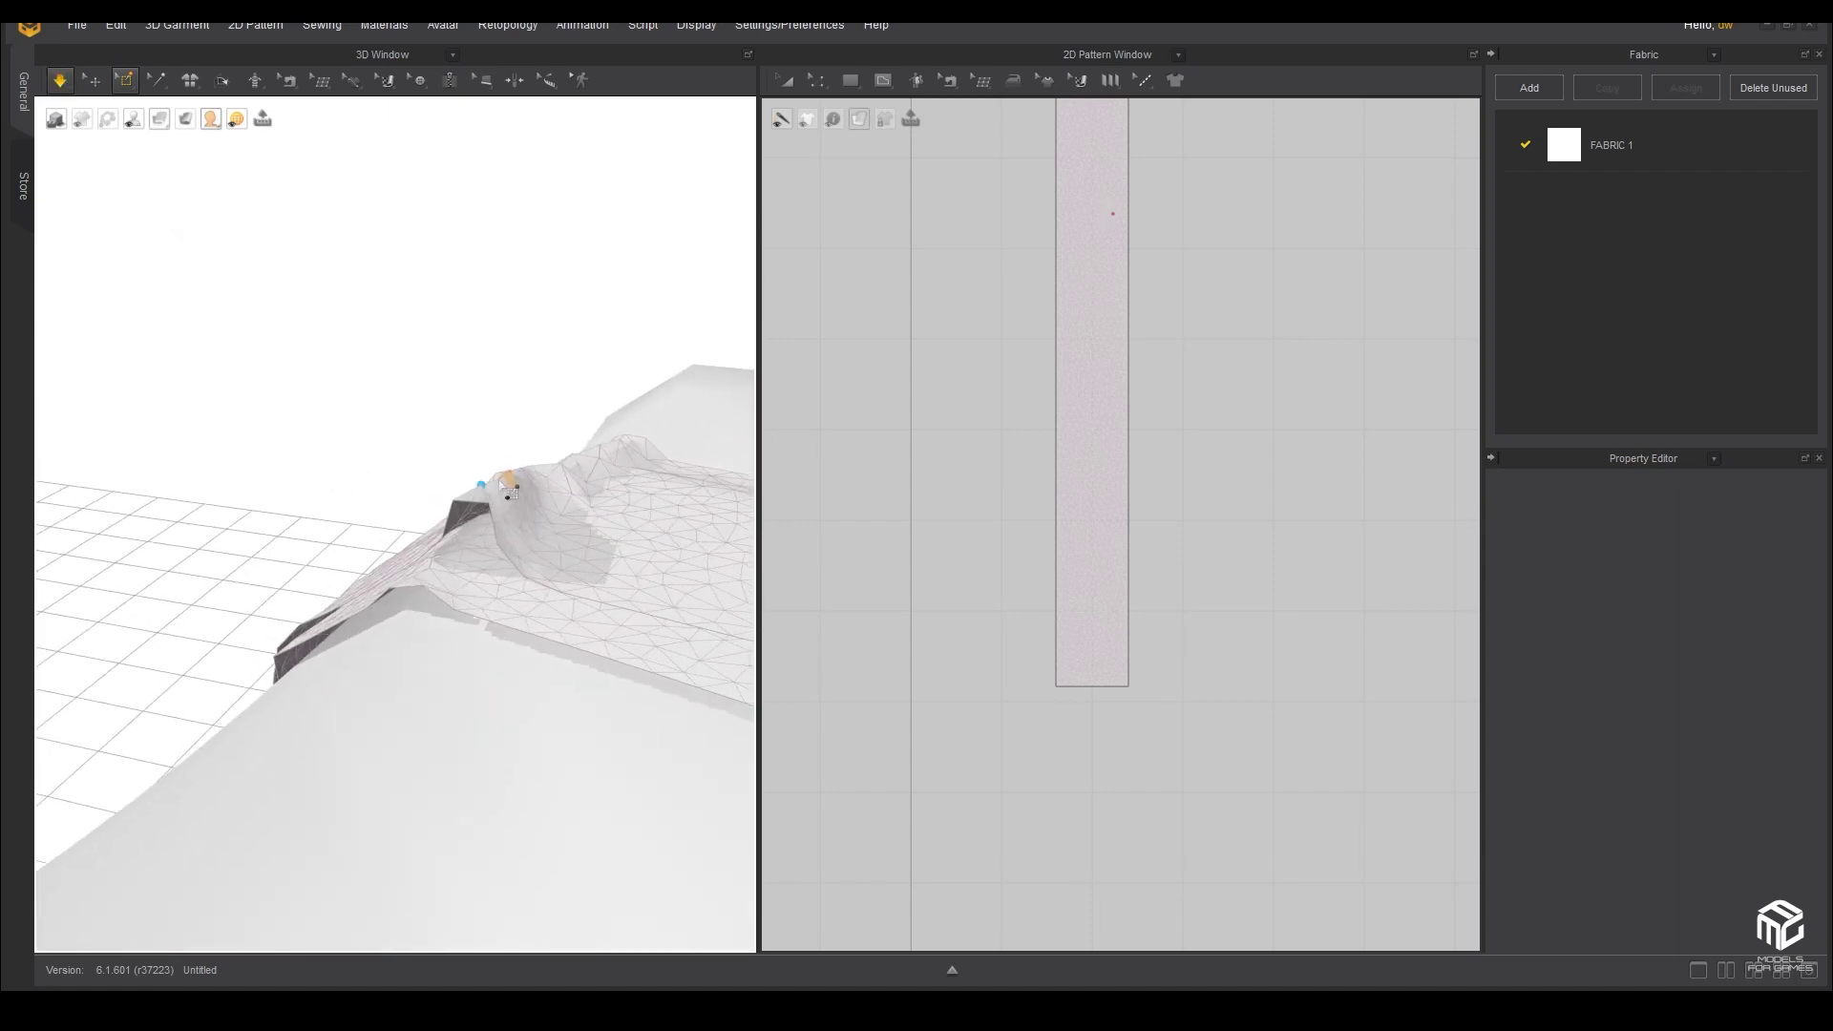
mouse_move(483, 521)
right_mouse_down()
mouse_move(544, 545)
mouse_move(431, 571)
mouse_move(576, 585)
mouse_move(516, 507)
mouse_move(278, 512)
mouse_move(283, 541)
mouse_move(179, 519)
mouse_move(258, 544)
right_mouse_up()
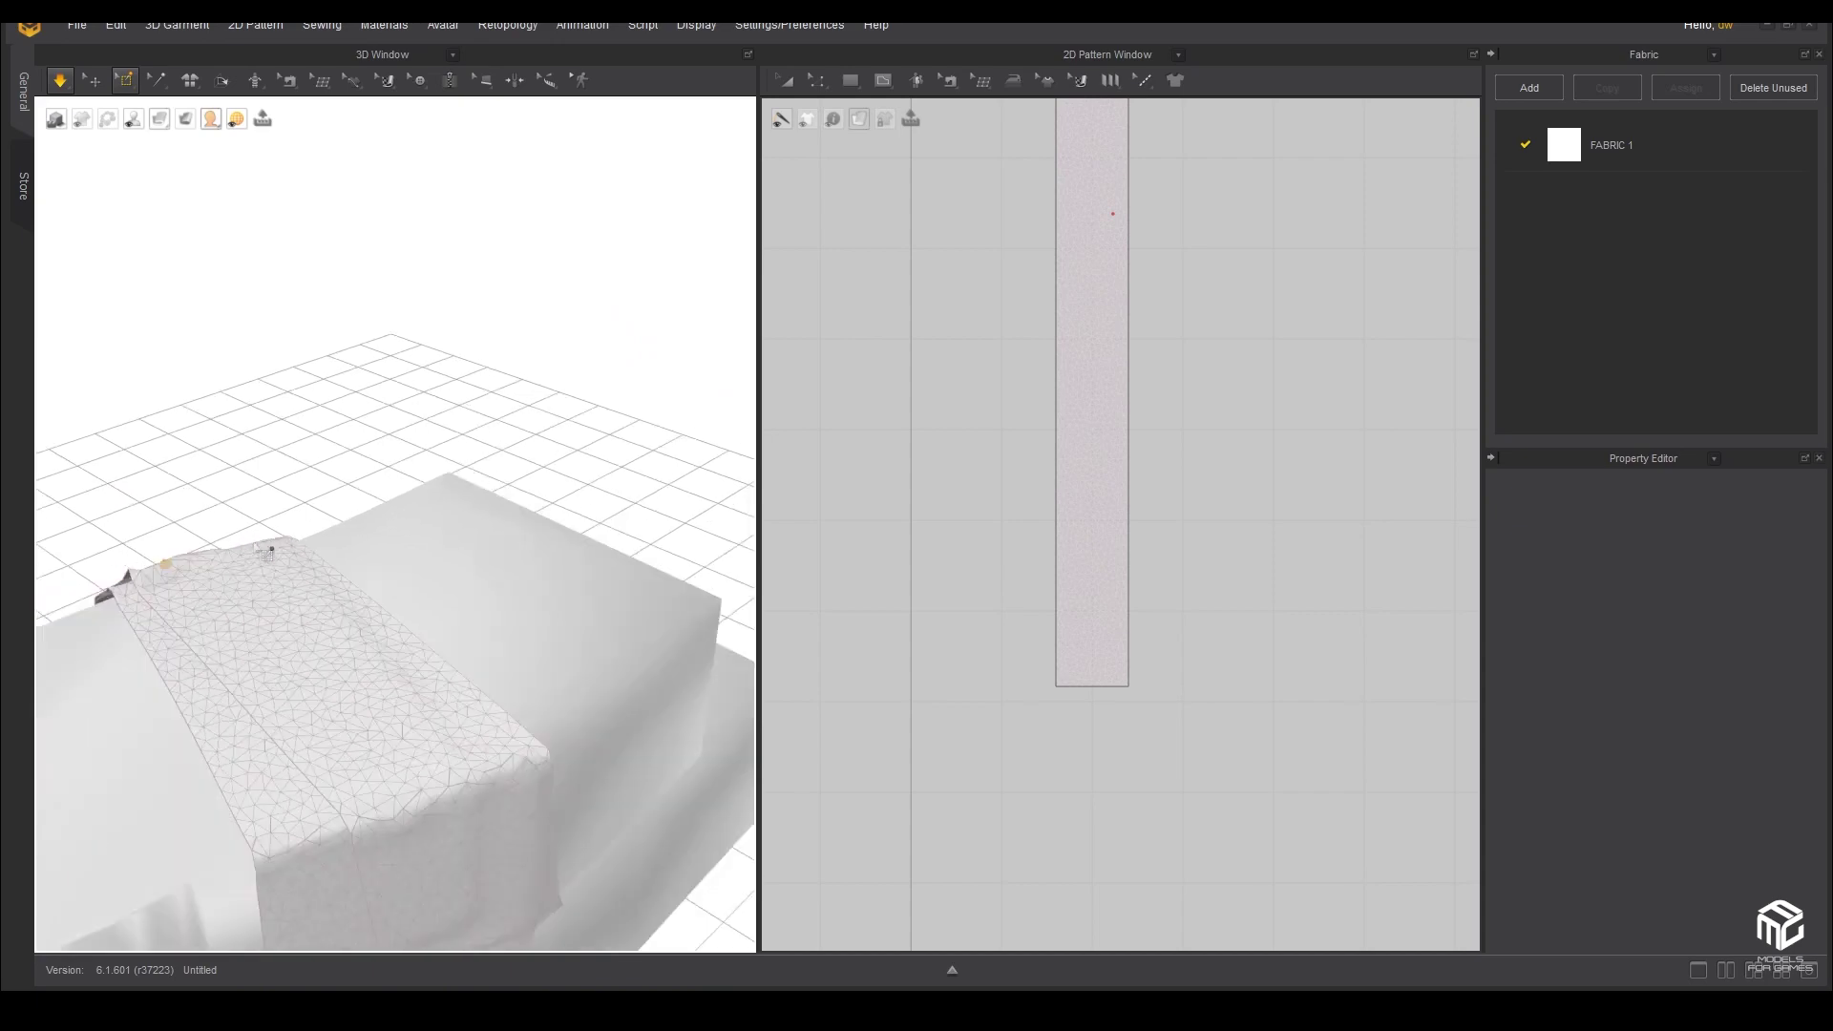
right_click_drag(429, 488, 402, 504)
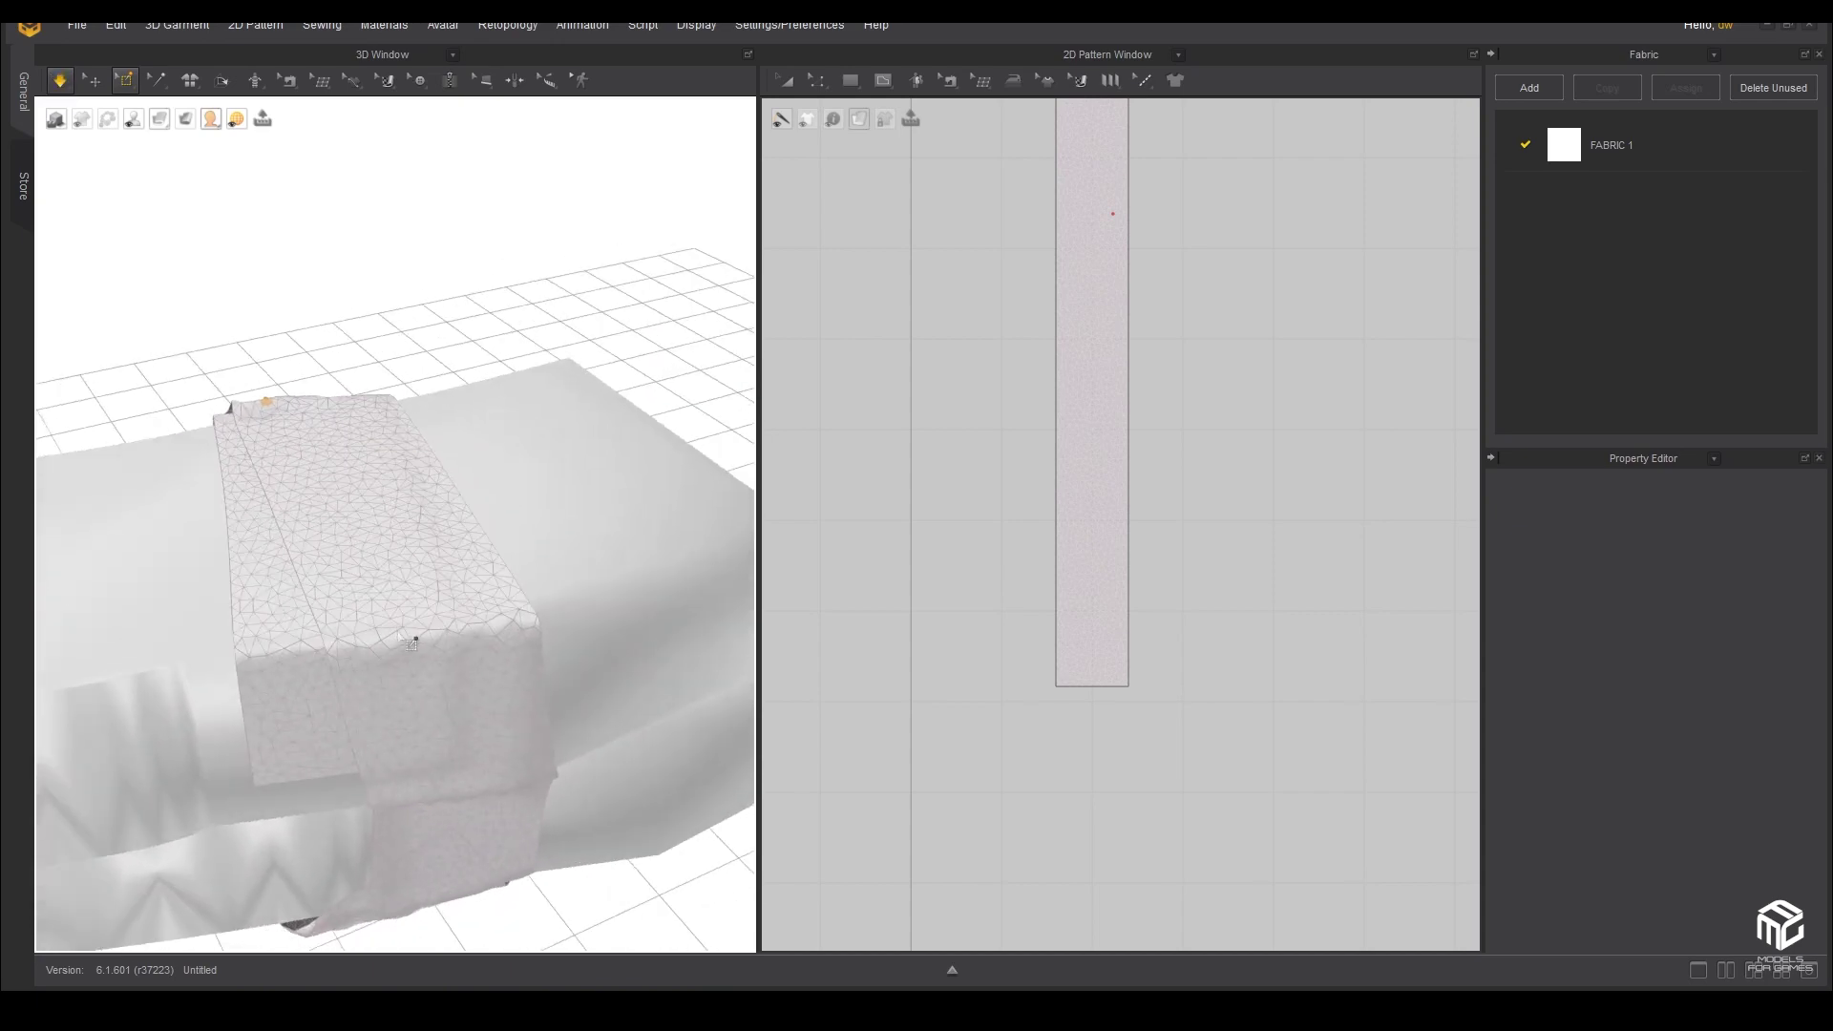
scroll(418, 645, "up", 3)
scroll(463, 598, "up", 2)
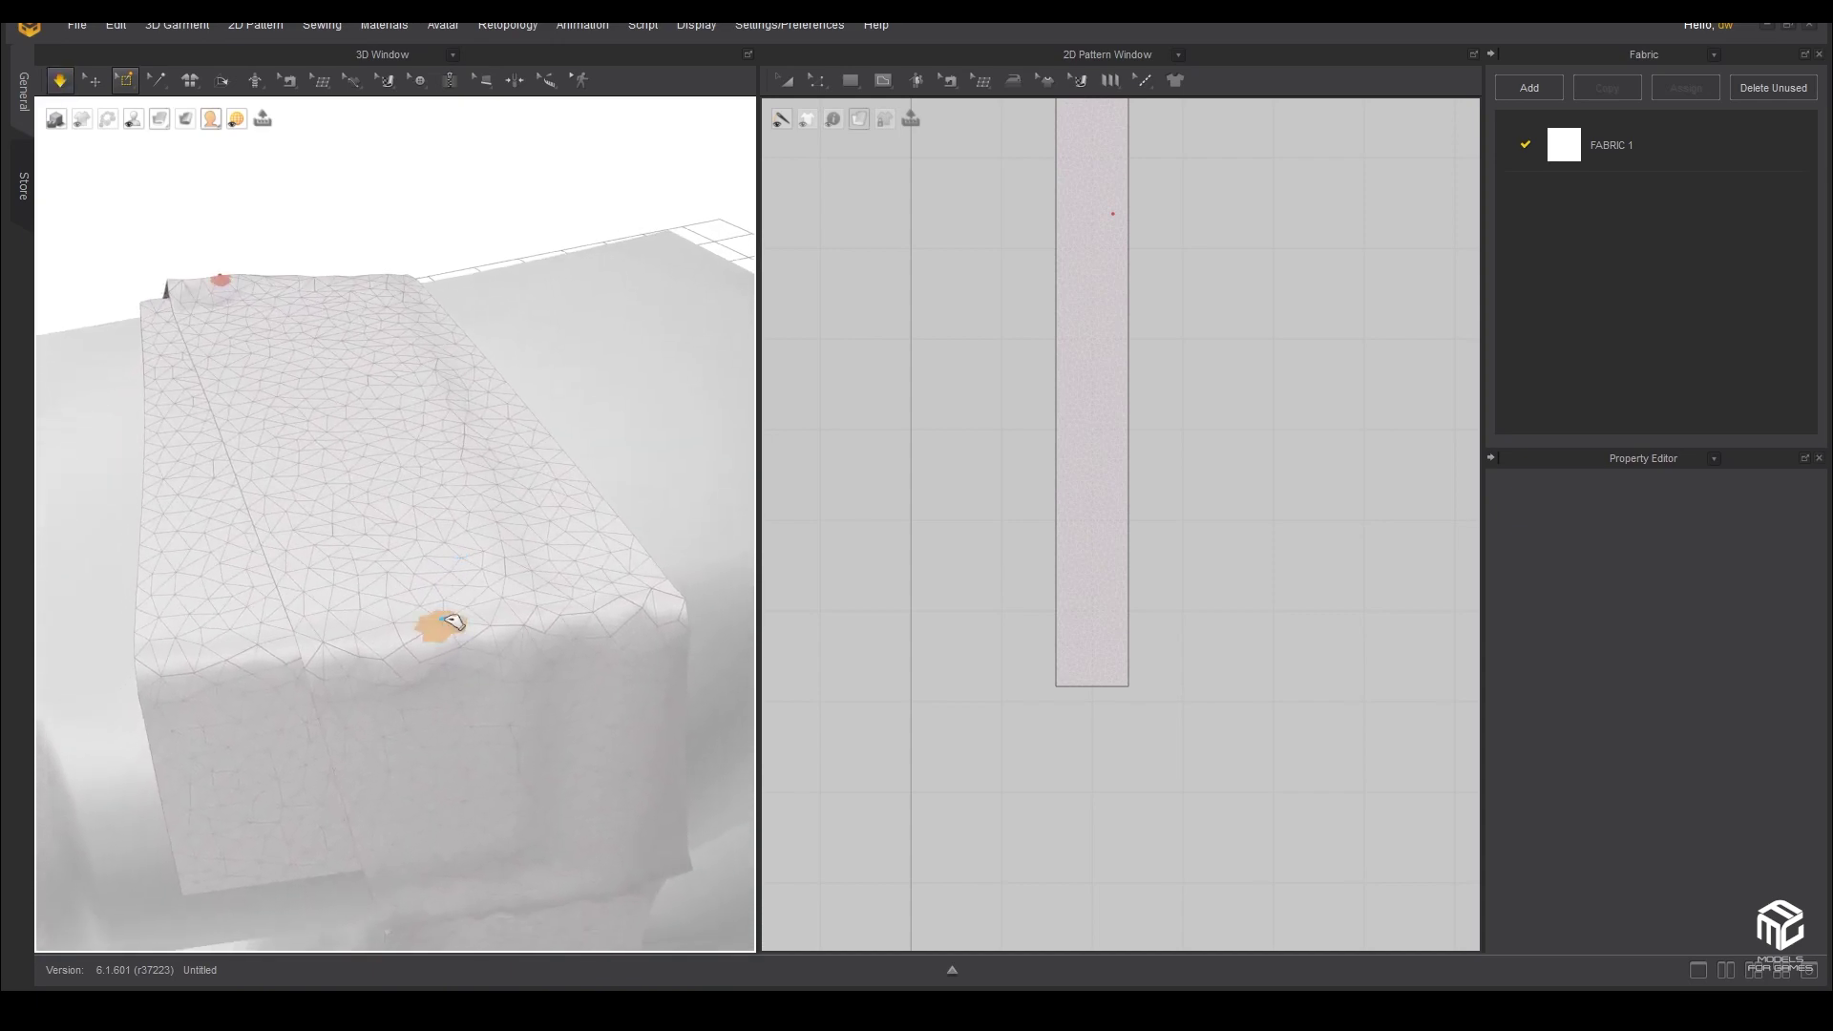
left_click_drag(453, 623, 462, 590)
- Pull the strip's edge around the block corner, then simulate and grab the lower end
right_click_drag(421, 593, 544, 570)
left_click_drag(433, 609, 517, 657)
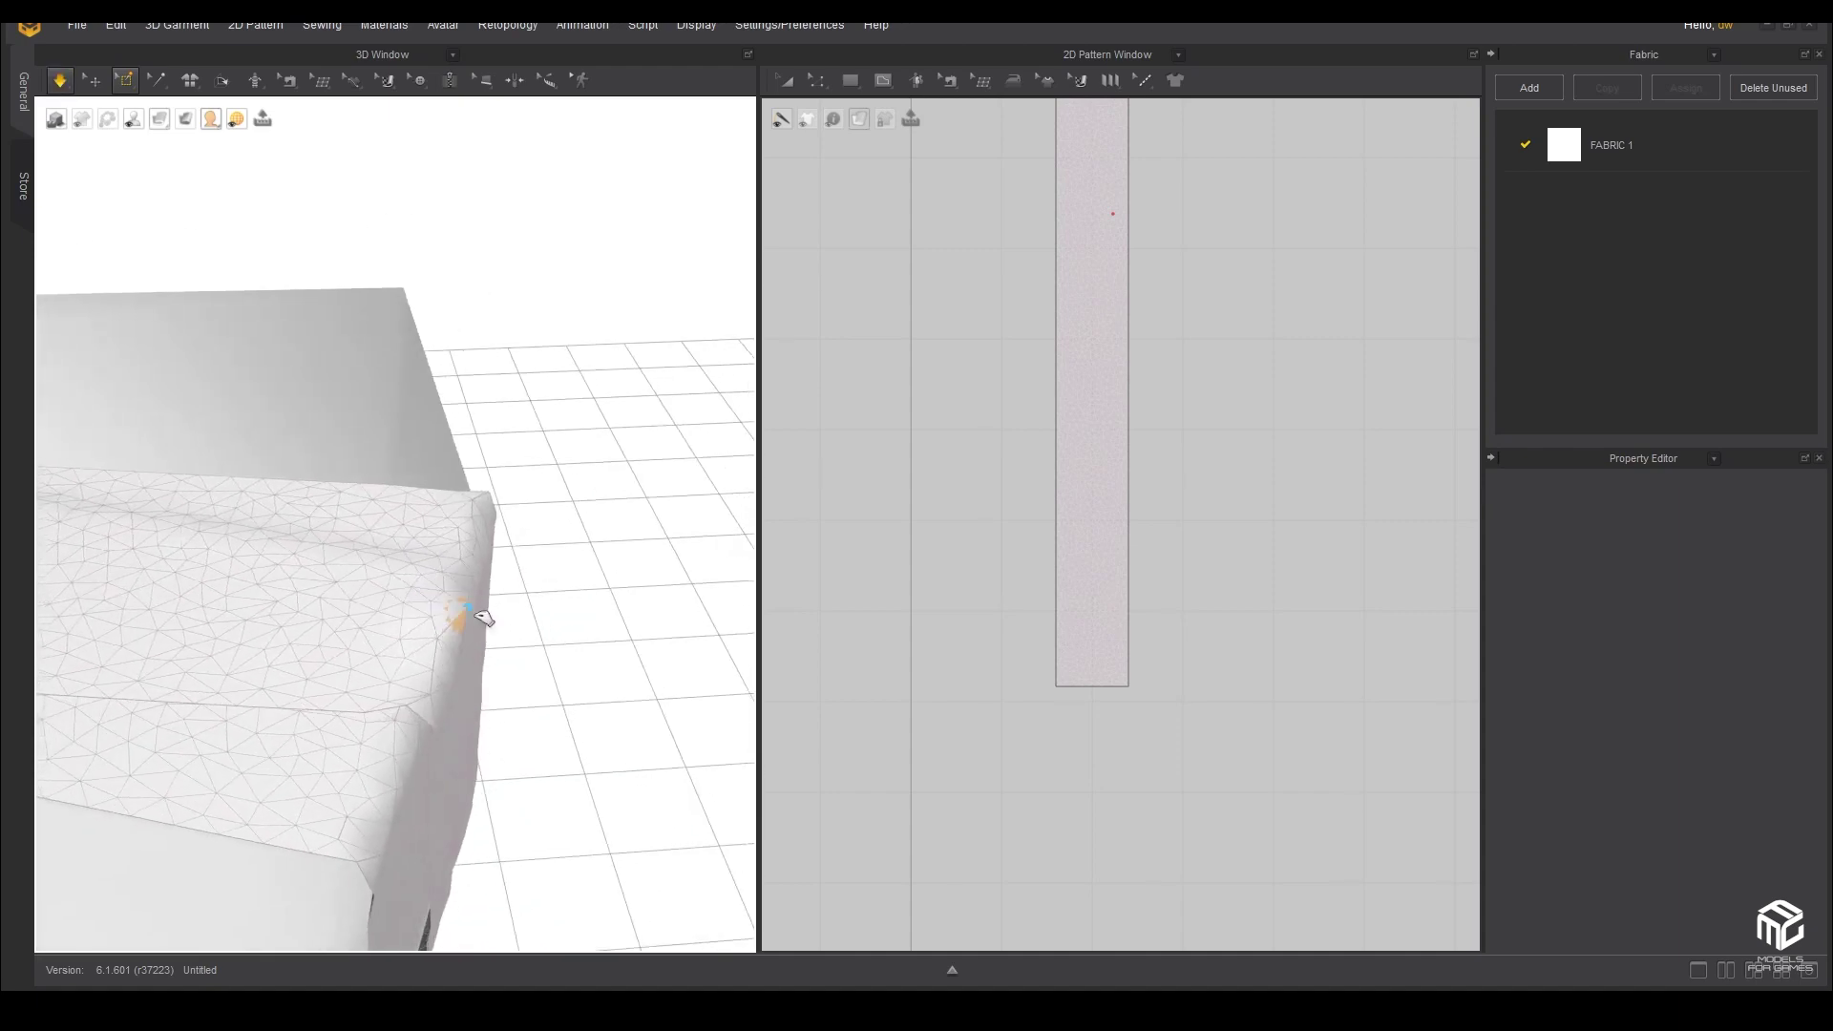
right_click_drag(516, 657, 565, 747)
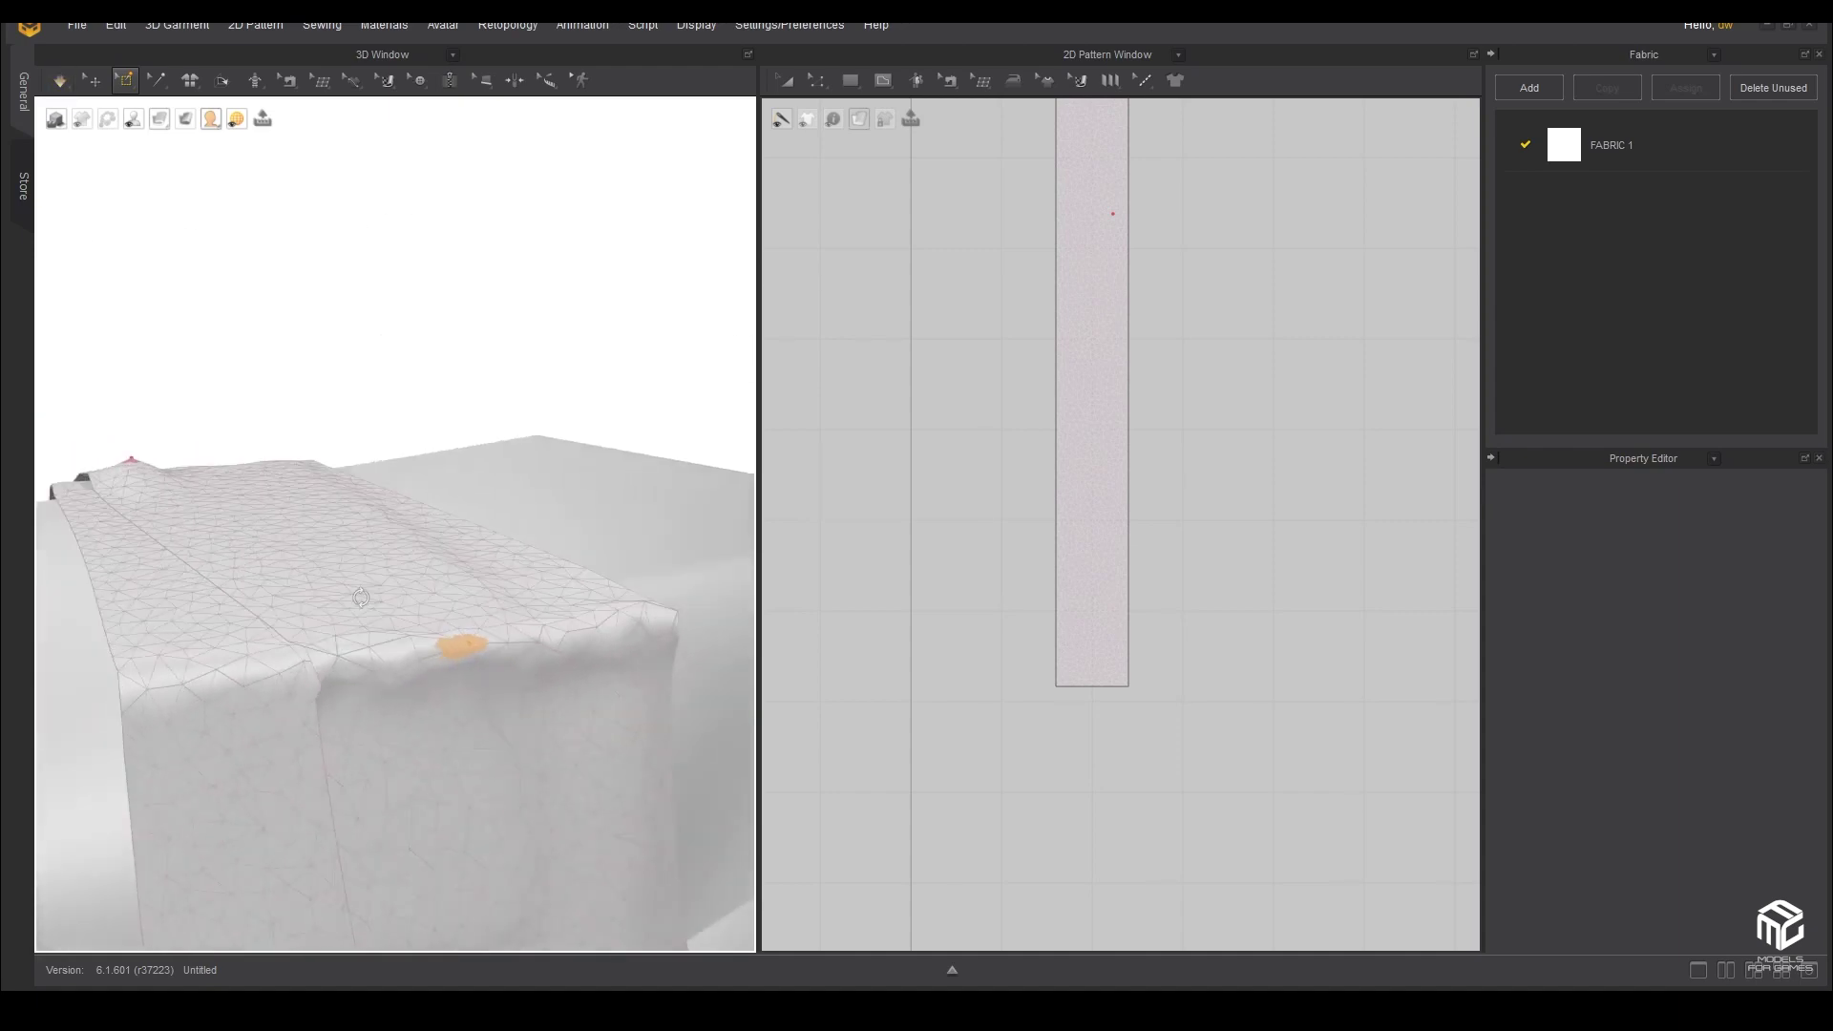
scroll(516, 623, "up", 5)
scroll(515, 622, "down", 5)
mouse_move(507, 667)
right_mouse_down()
mouse_move(496, 544)
mouse_move(506, 627)
right_mouse_up()
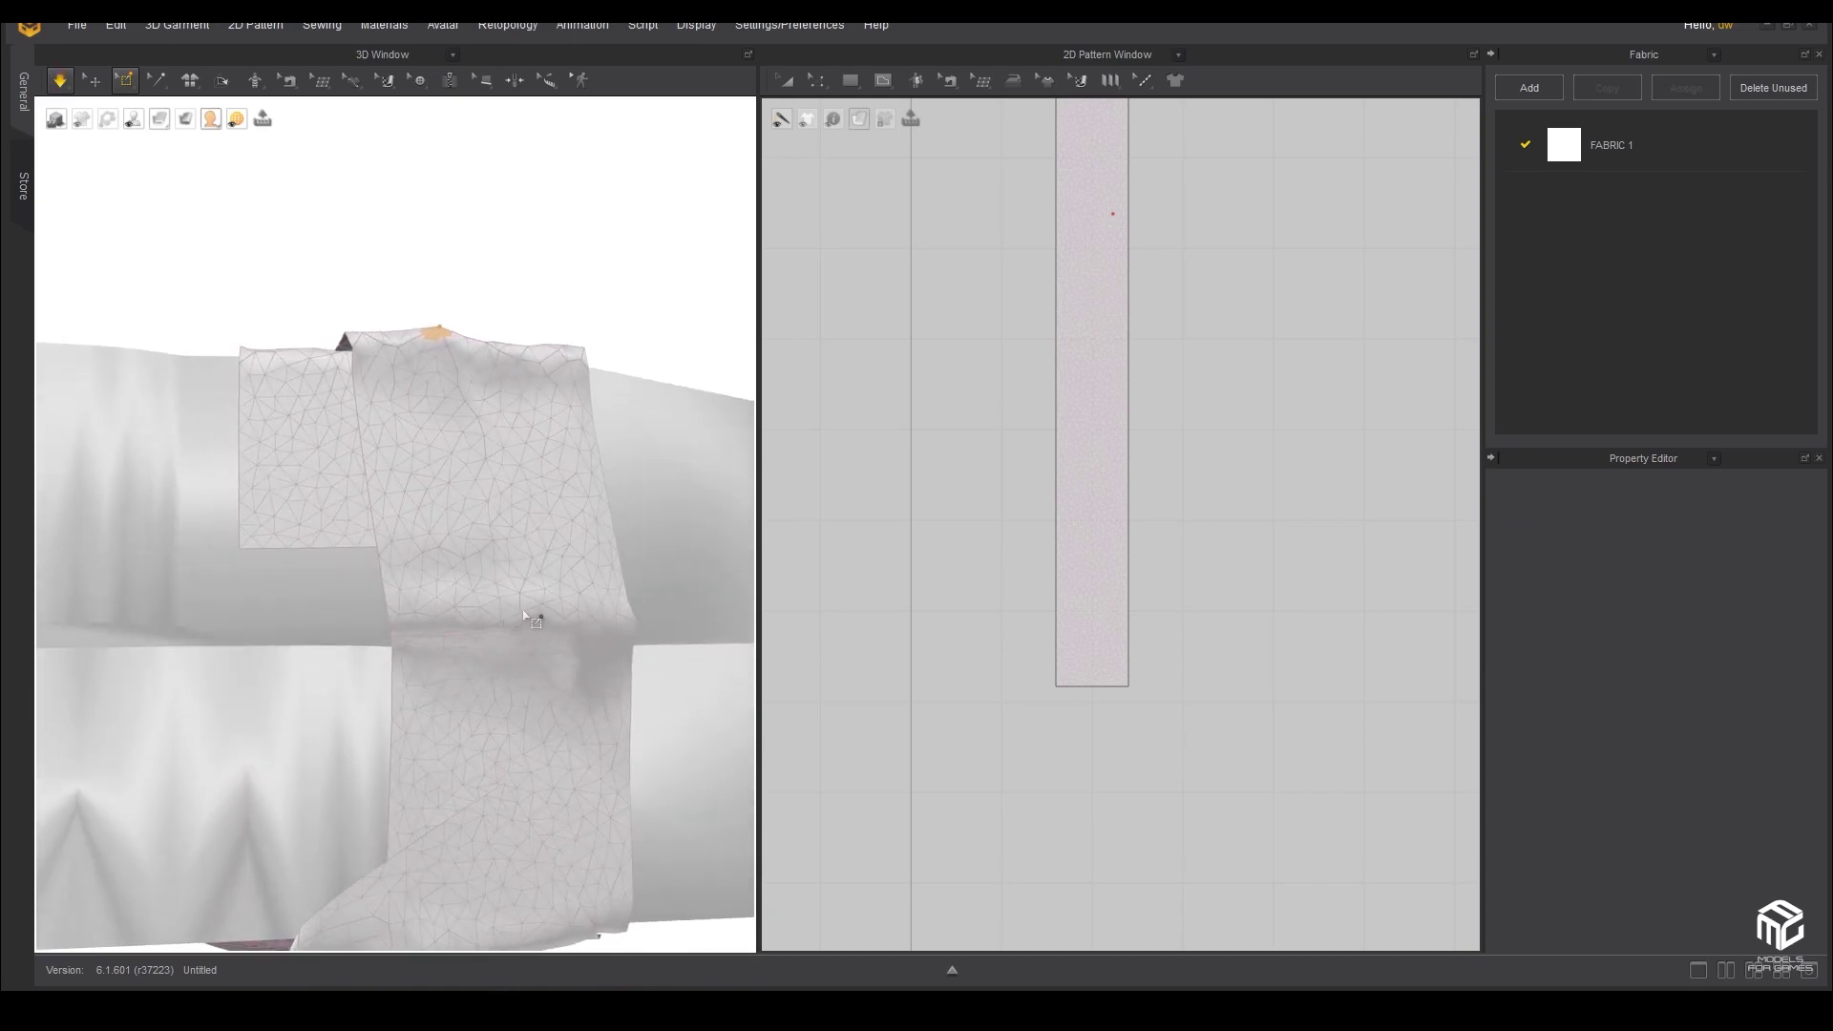
scroll(516, 622, "down", 3)
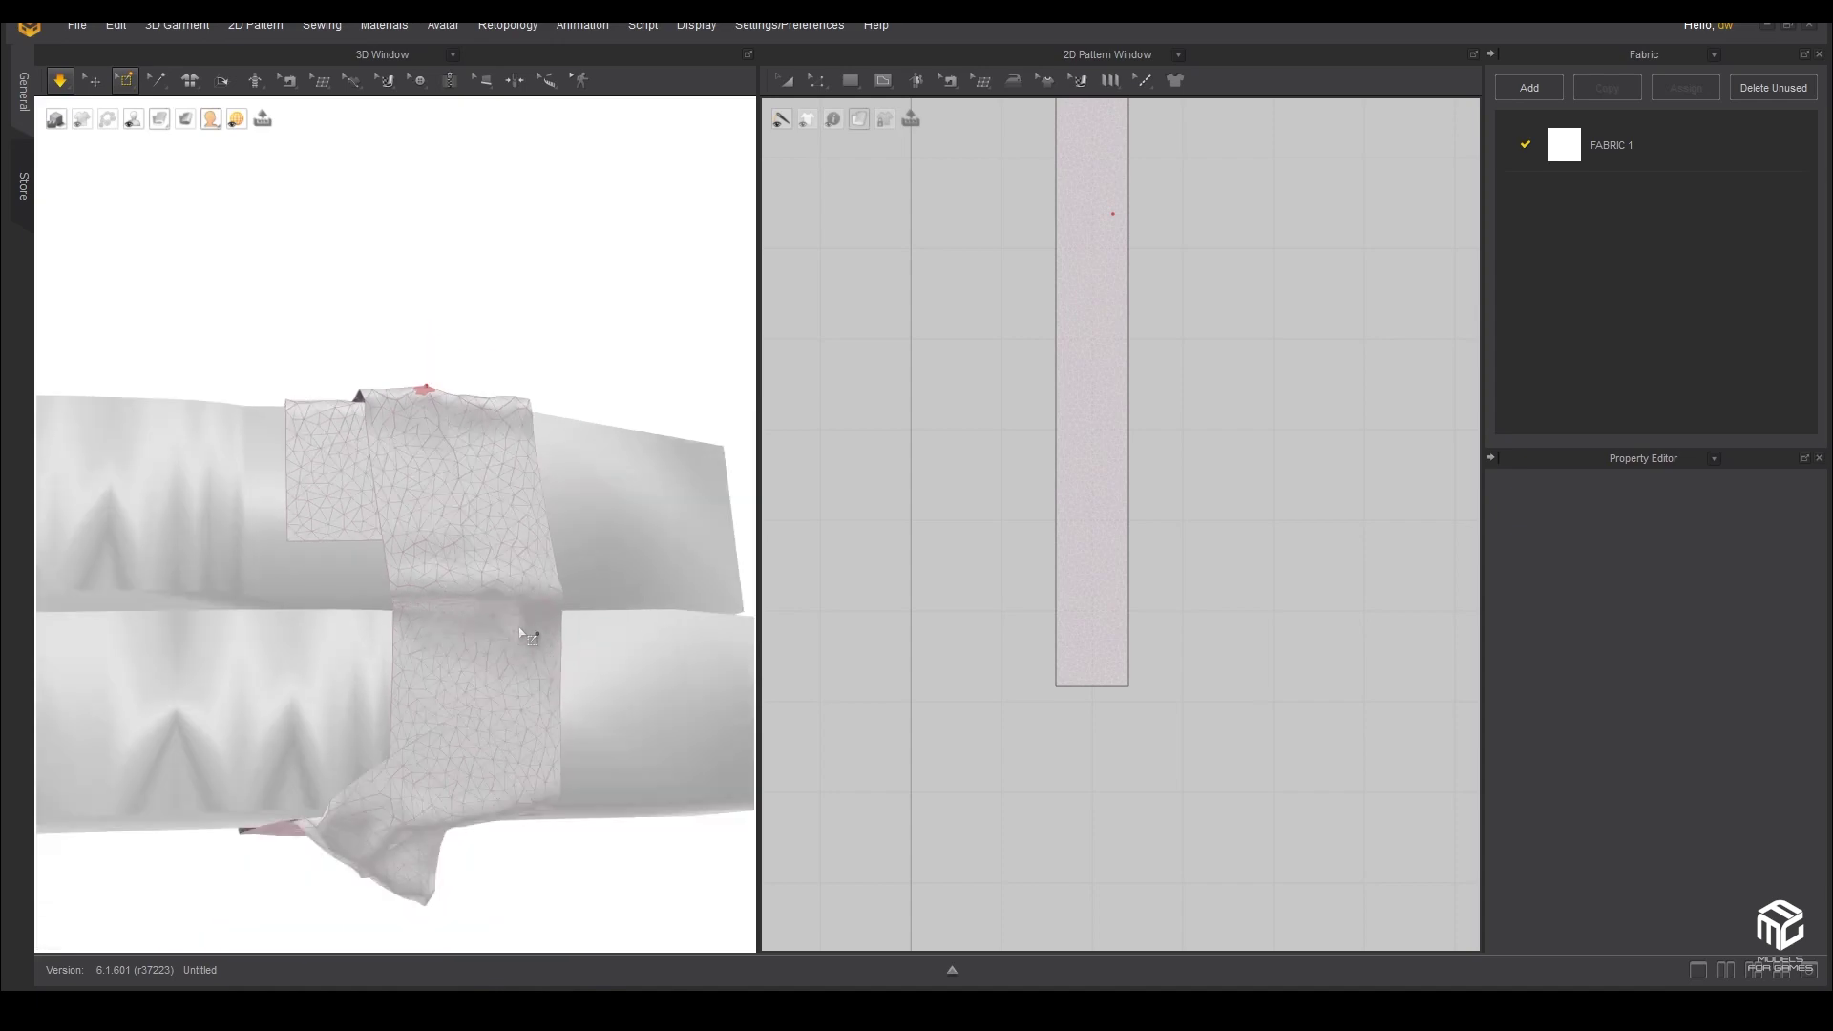
scroll(525, 635, "up", 3)
mouse_move(532, 646)
right_mouse_down()
mouse_move(520, 516)
mouse_move(475, 609)
right_mouse_up()
key("space")
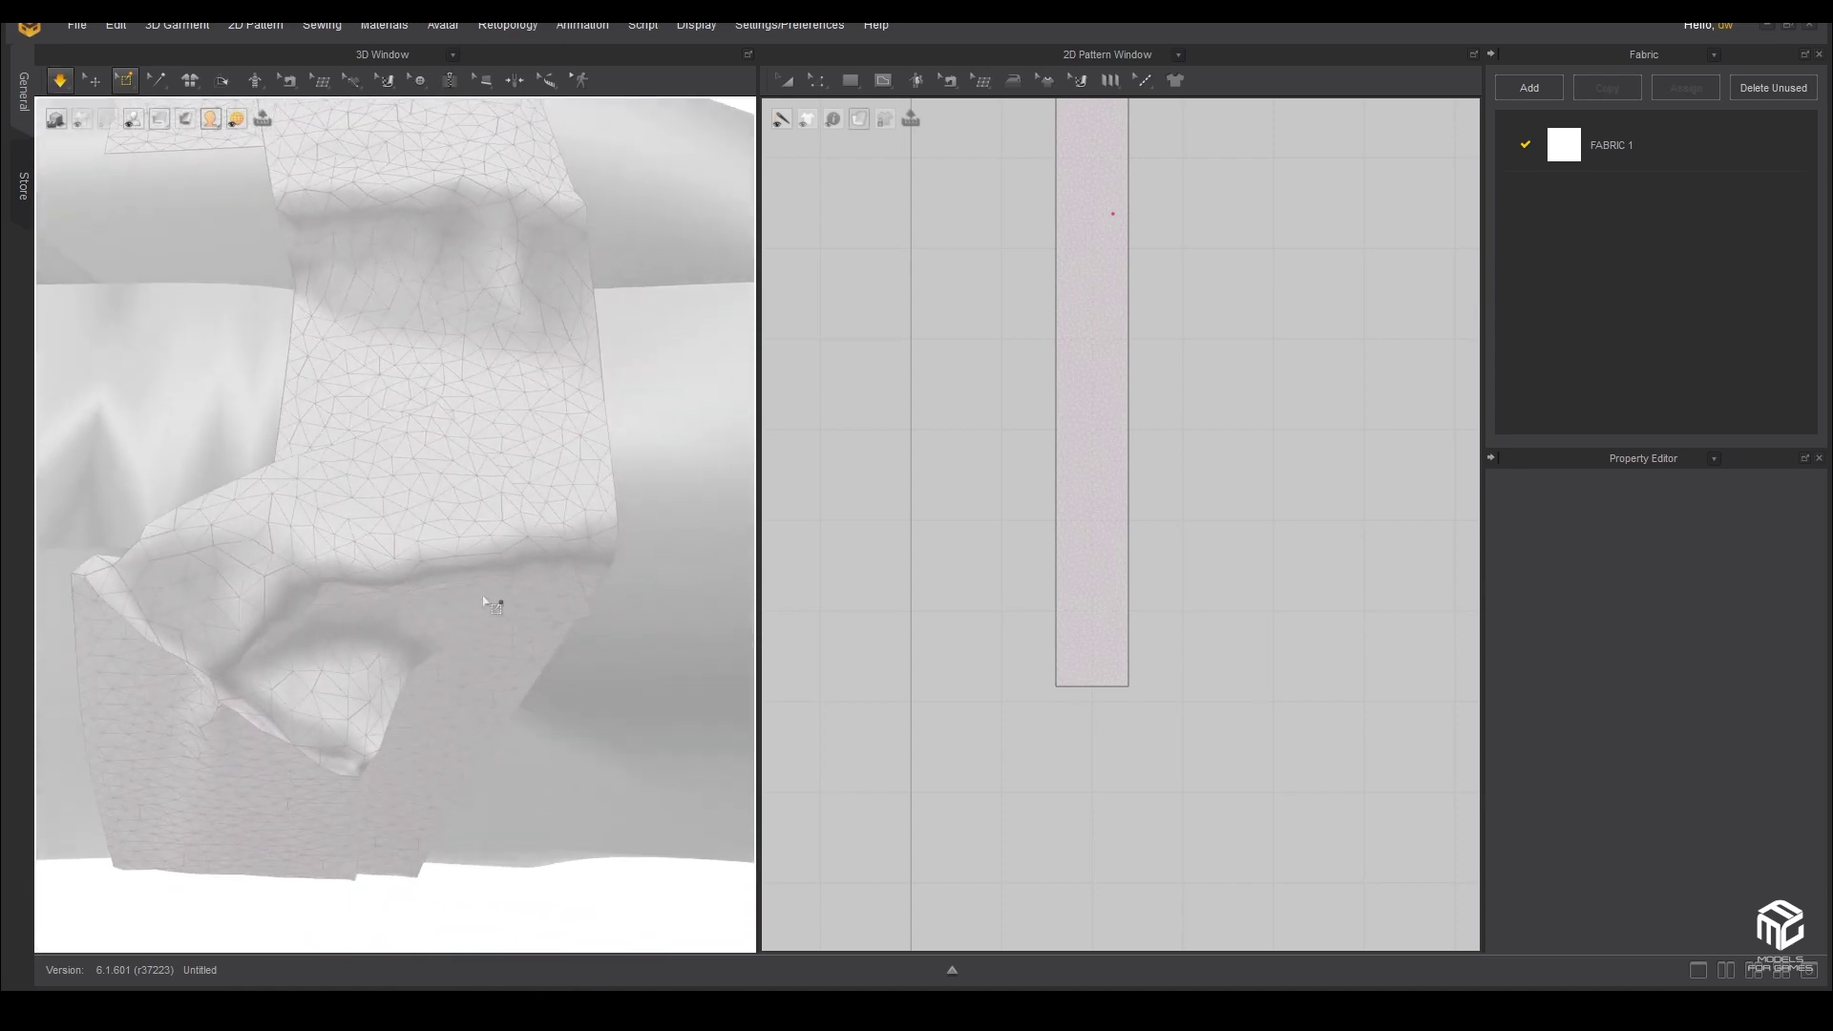
left_click_drag(500, 554, 560, 525)
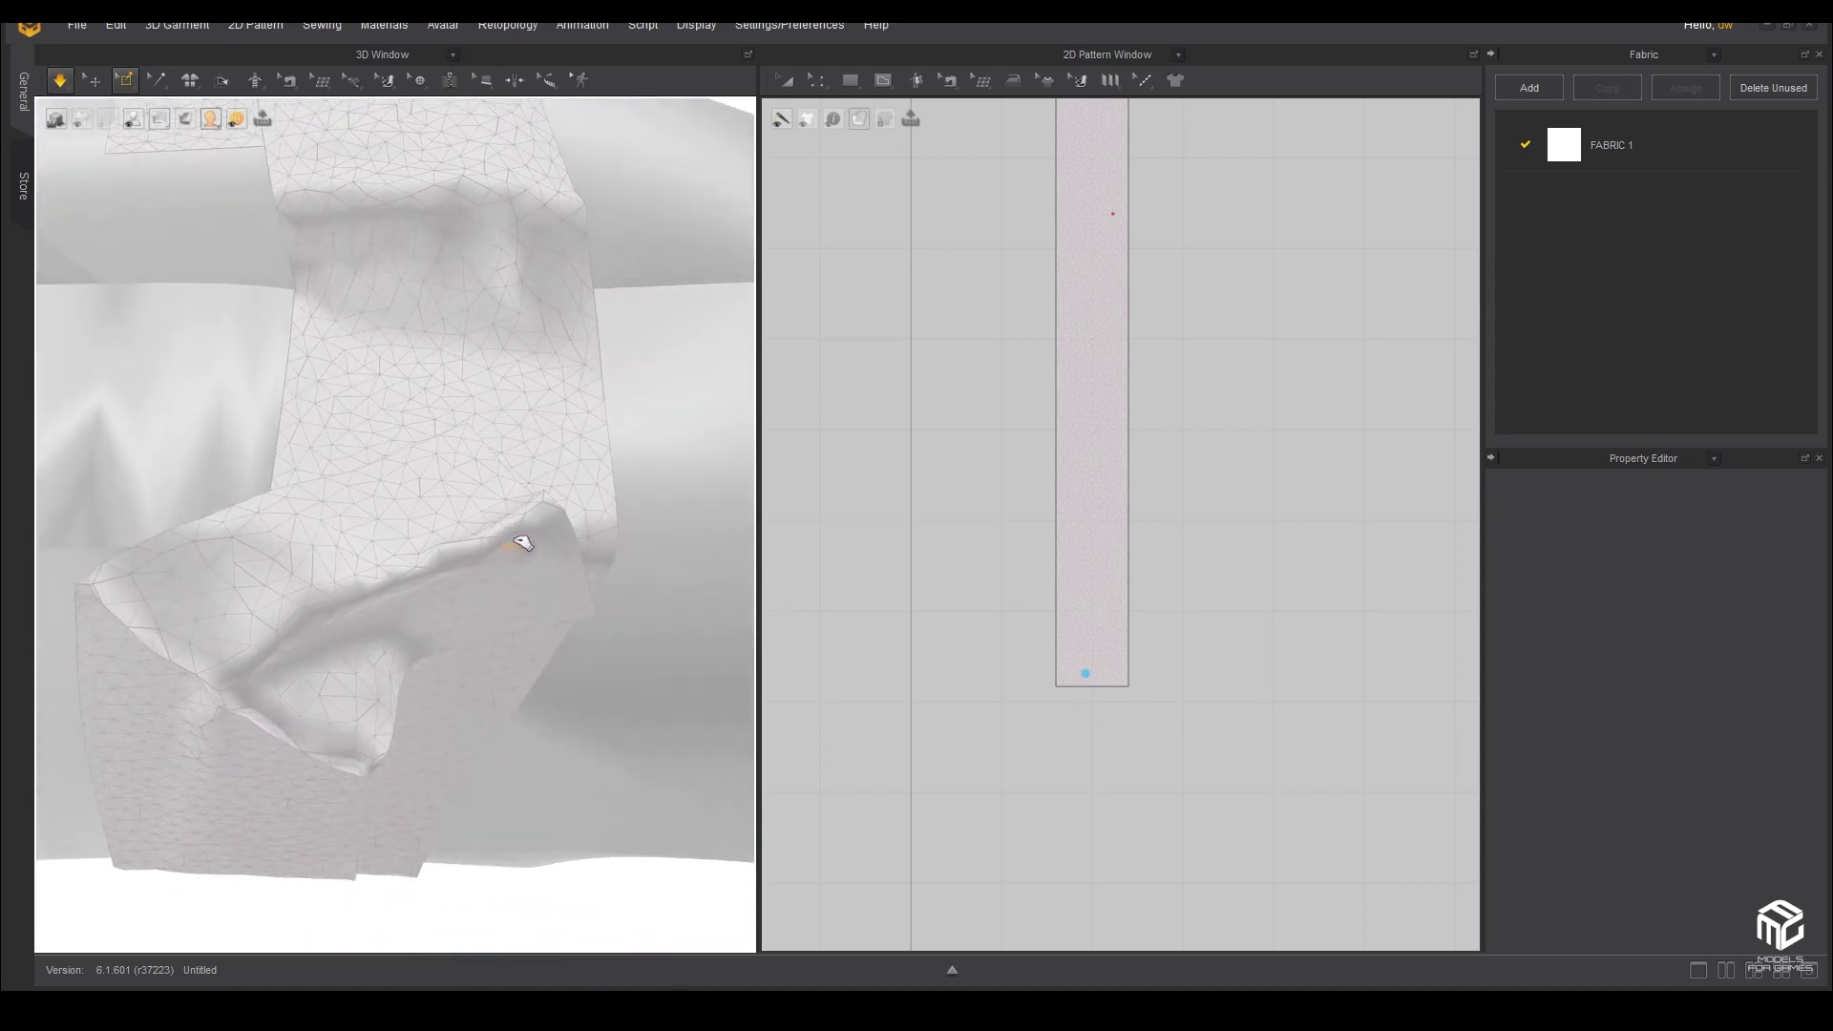
- Stop the simulation, pin the strip's lower end against the magazine body, and inspect it
mouse_move(508, 466)
right_mouse_down()
mouse_move(490, 496)
mouse_move(544, 585)
right_mouse_up()
key("space")
key("space")
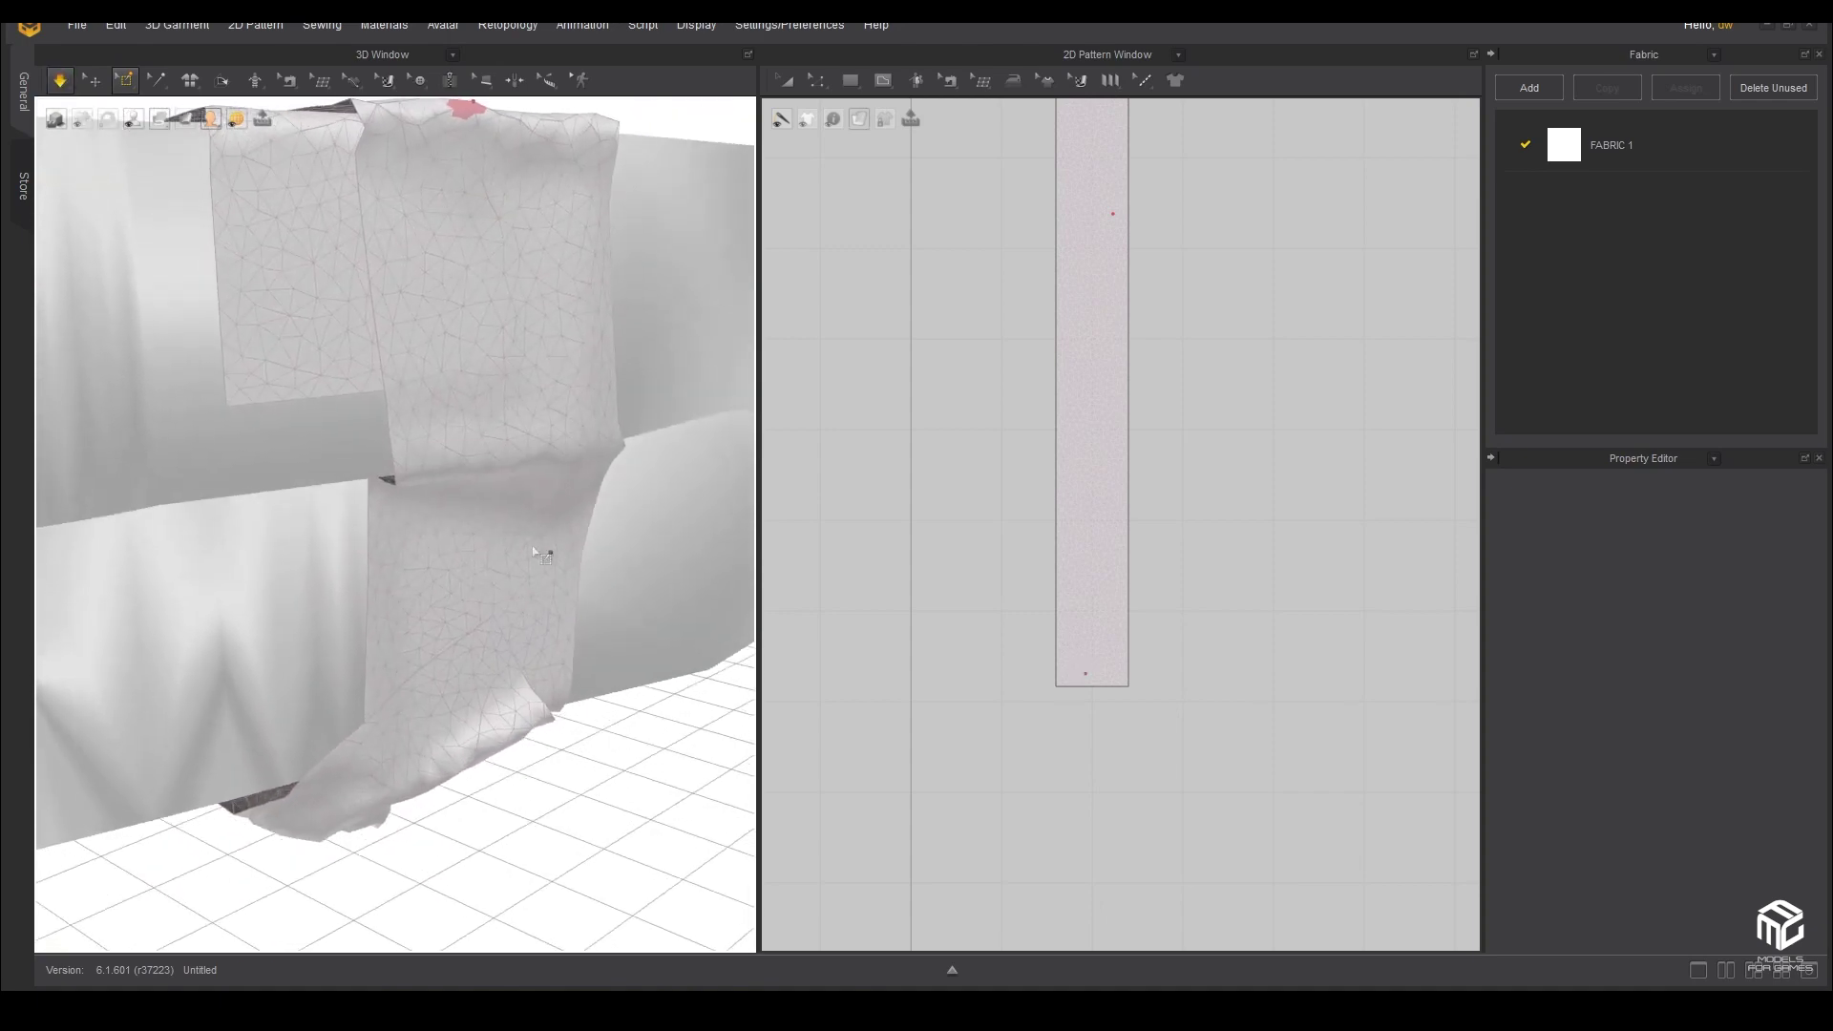
mouse_move(487, 329)
left_mouse_down()
mouse_move(506, 315)
mouse_move(493, 292)
left_mouse_up()
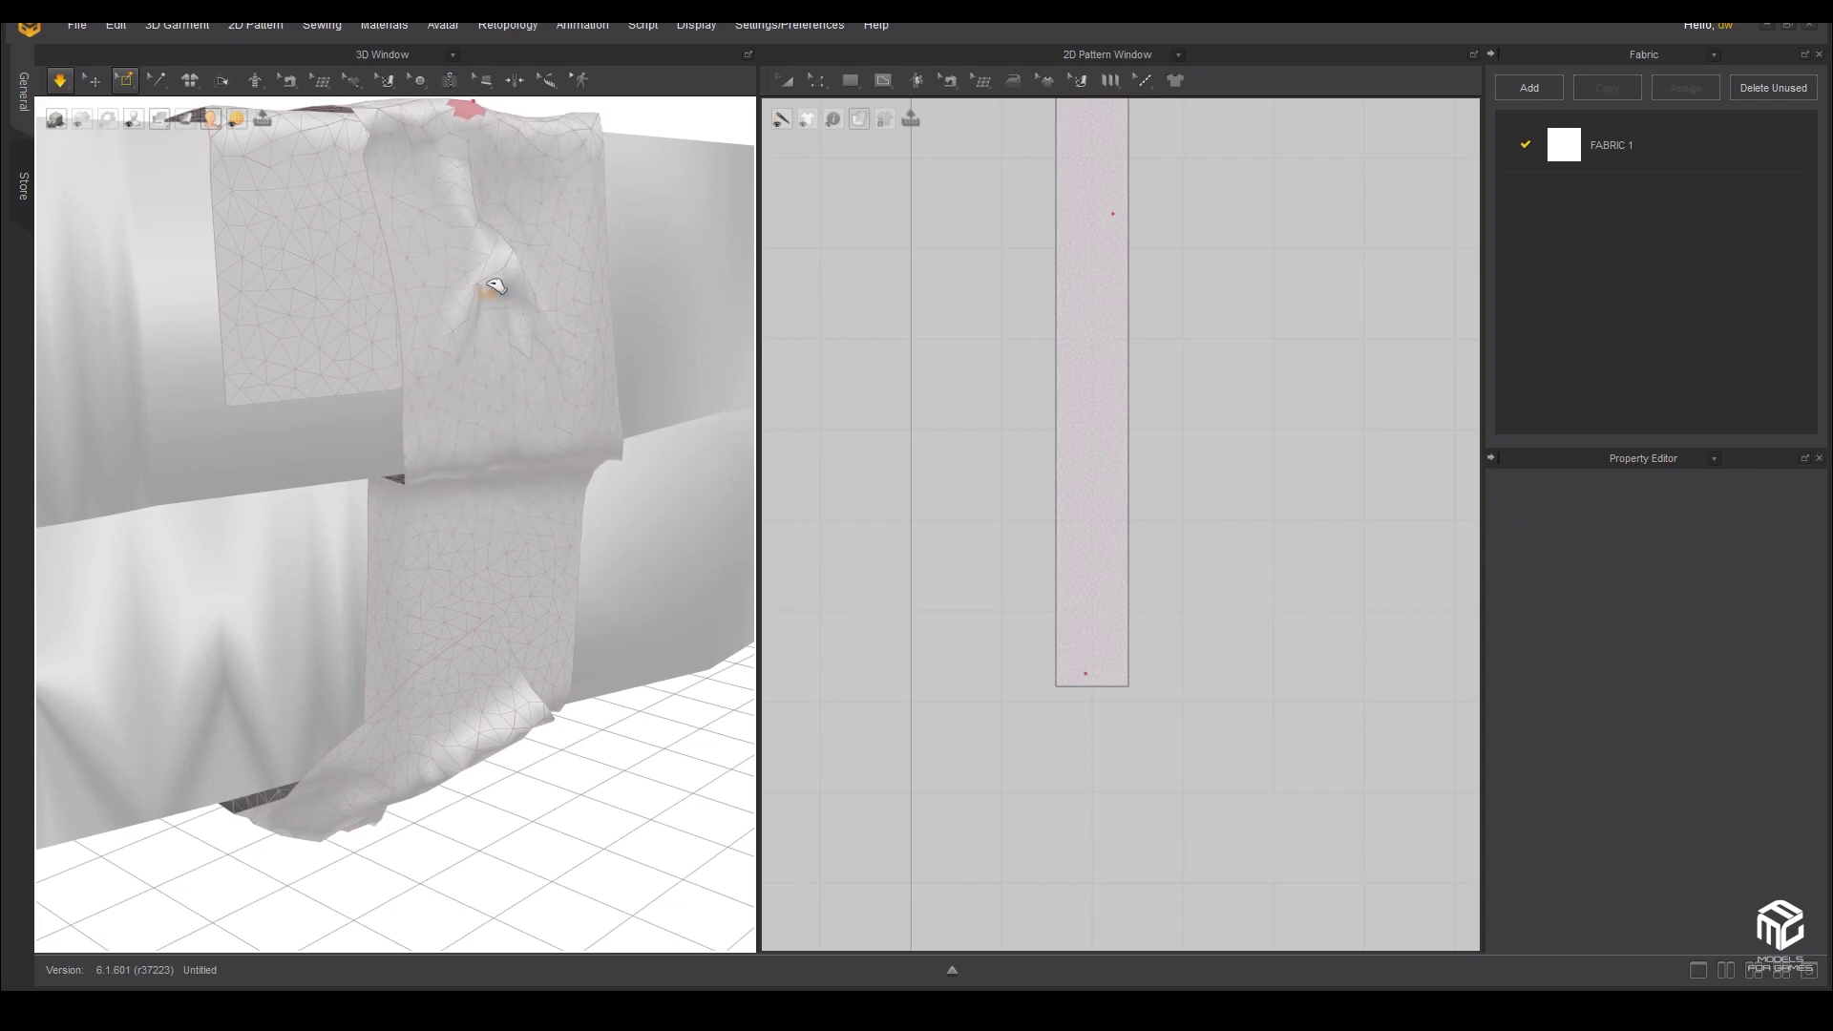
right_click_drag(497, 361, 430, 323)
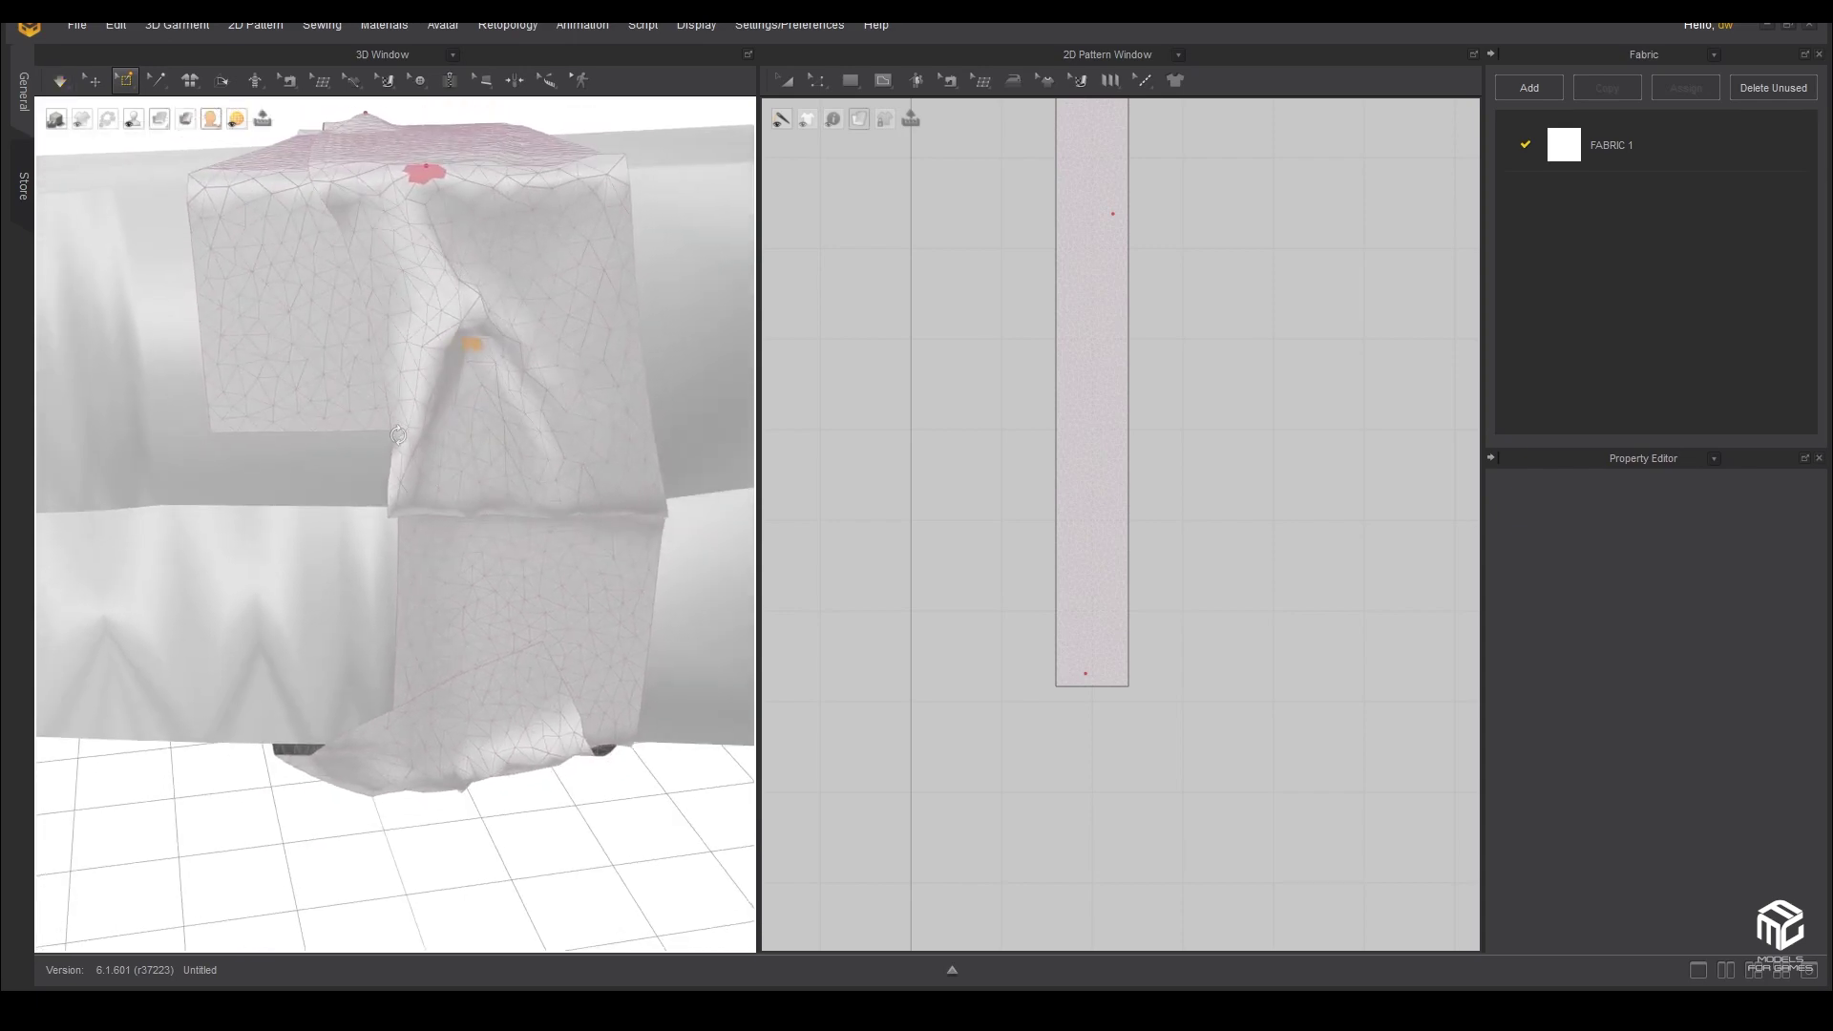
mouse_move(476, 486)
right_mouse_down()
mouse_move(549, 640)
mouse_move(524, 155)
mouse_move(626, 520)
mouse_move(381, 455)
mouse_move(638, 585)
mouse_move(532, 376)
mouse_move(382, 497)
mouse_move(447, 528)
mouse_move(477, 659)
mouse_move(409, 544)
right_mouse_up()
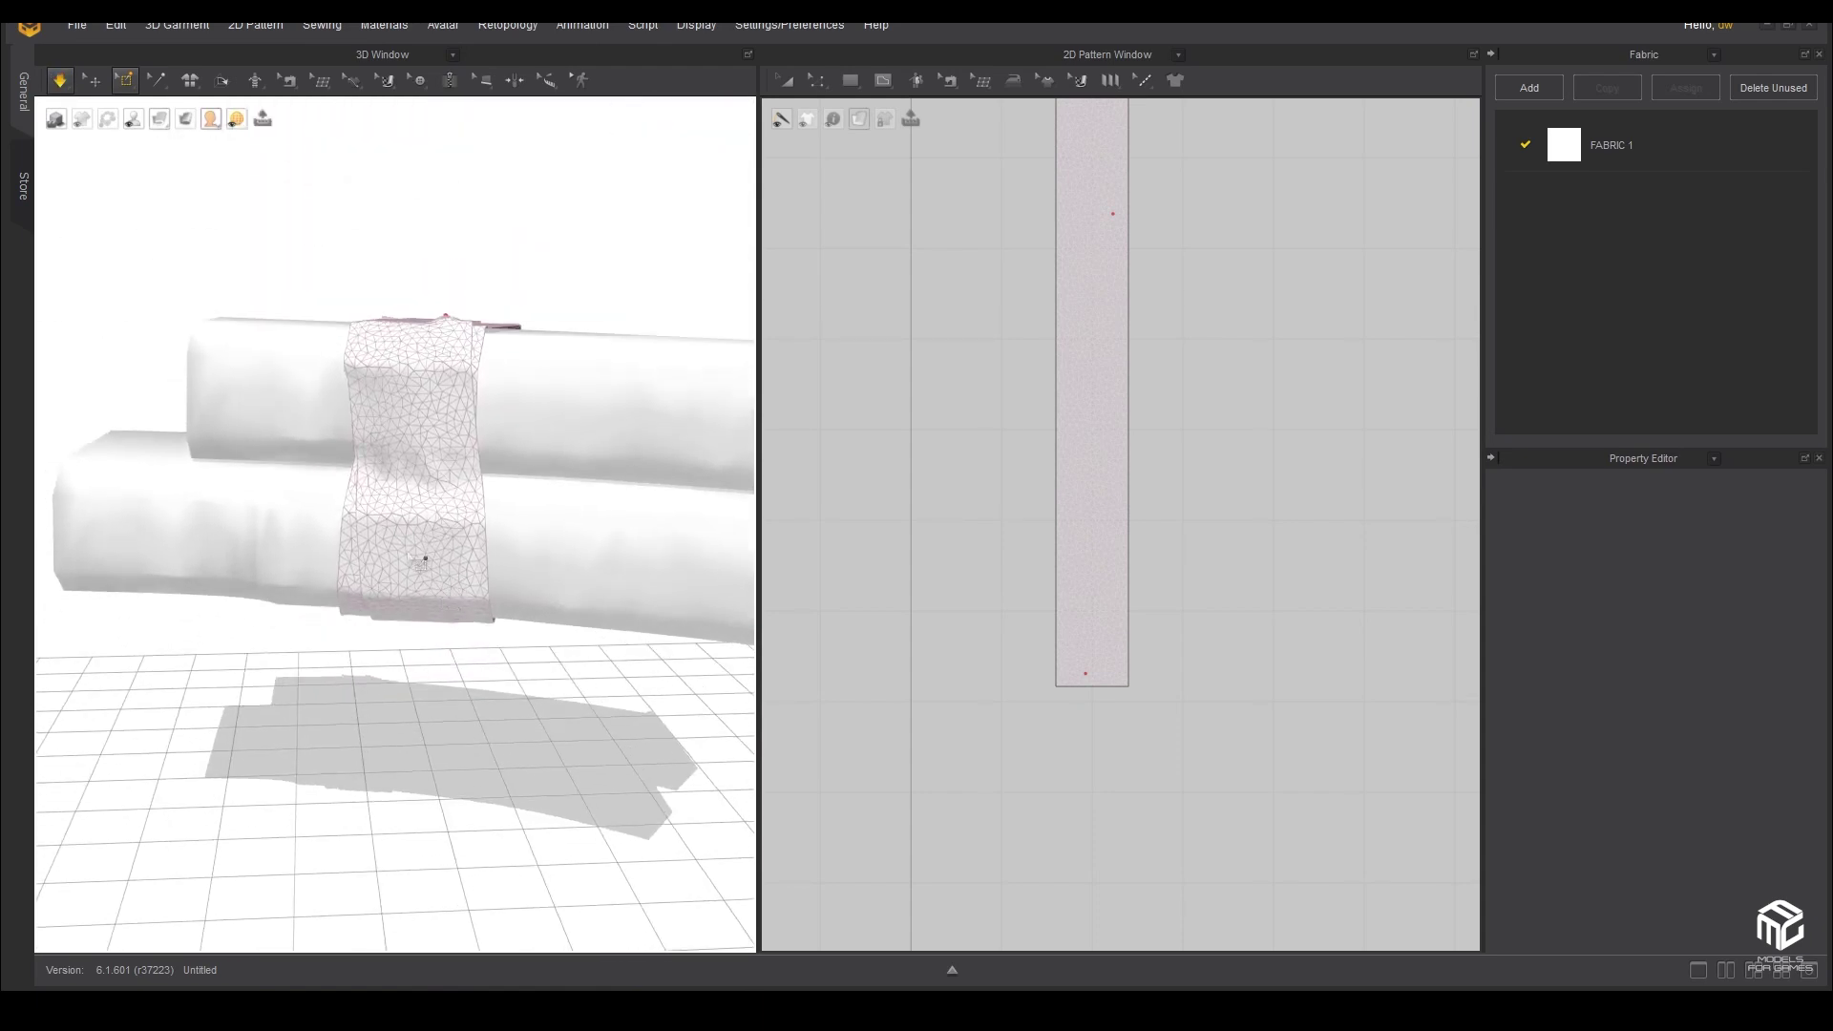
- Pin the middle of the strip to the bar and pin a pulled fold near the bottom
scroll(413, 559, "up", 3)
scroll(414, 559, "up", 2)
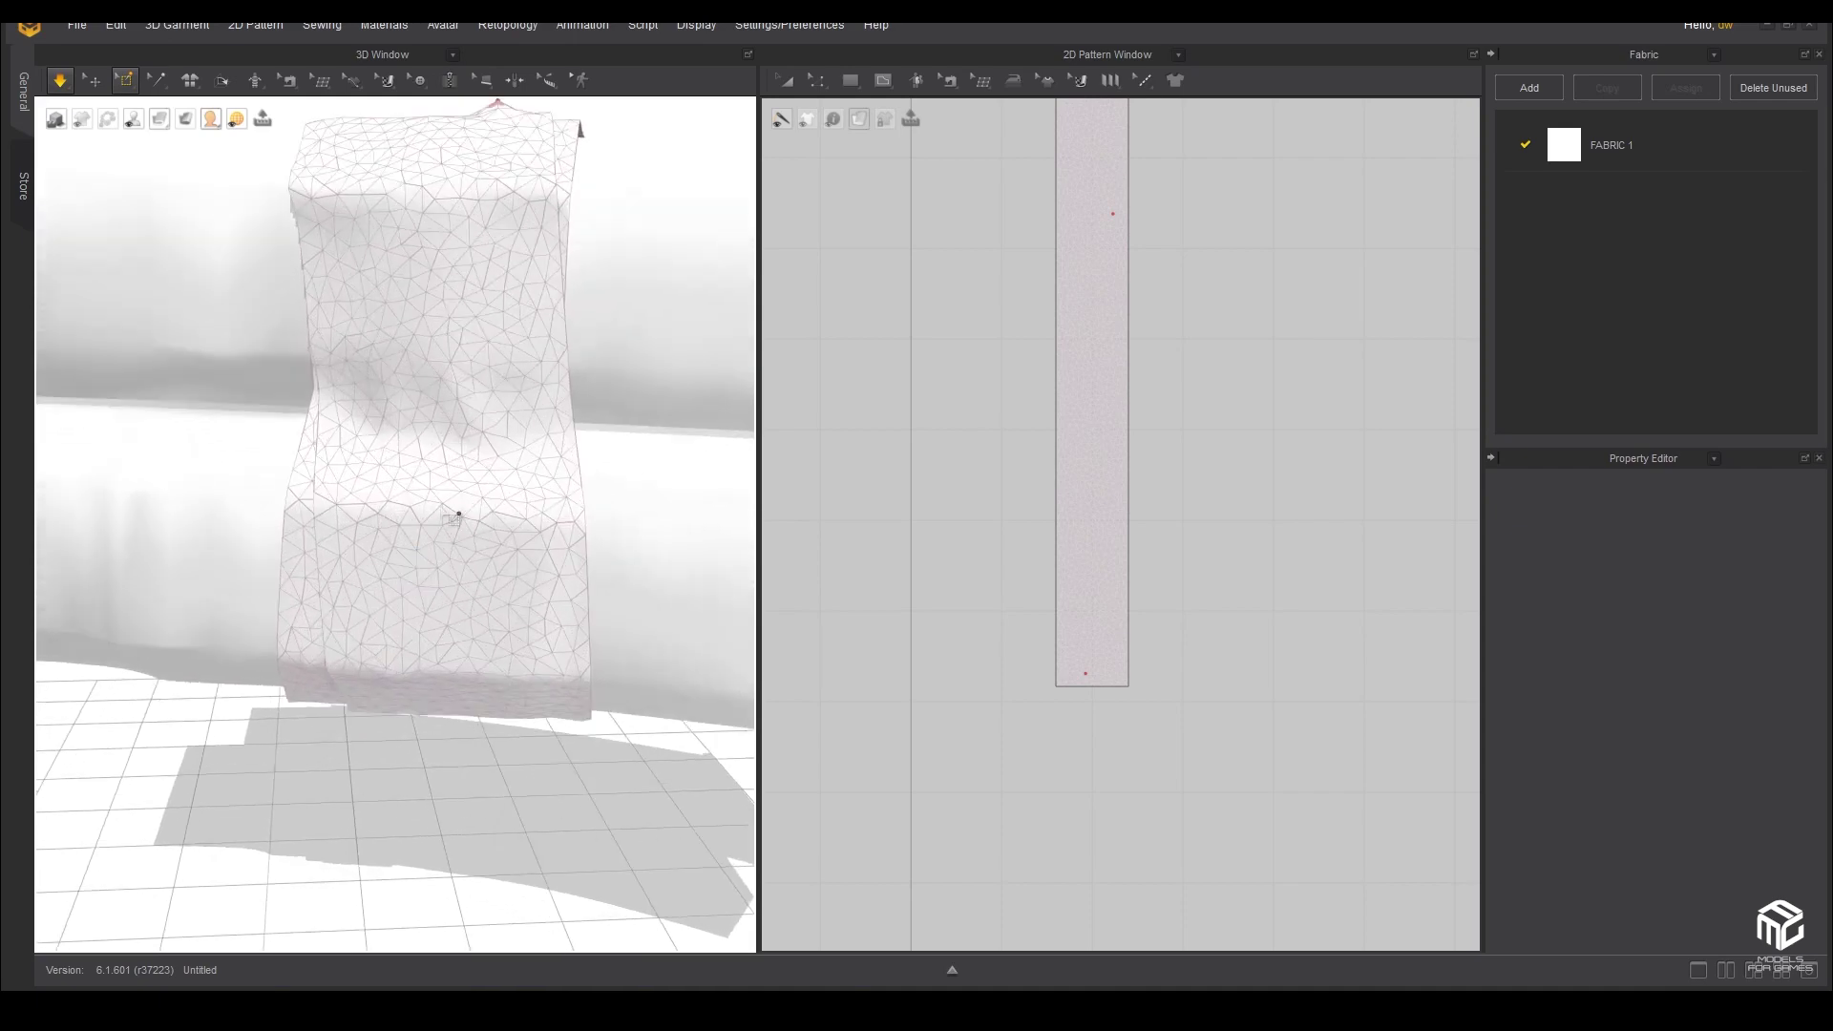
scroll(458, 516, "up", 2)
mouse_move(468, 509)
left_mouse_down()
mouse_move(405, 450)
mouse_move(405, 410)
mouse_move(426, 491)
mouse_move(361, 483)
mouse_move(425, 487)
mouse_move(396, 493)
left_mouse_up()
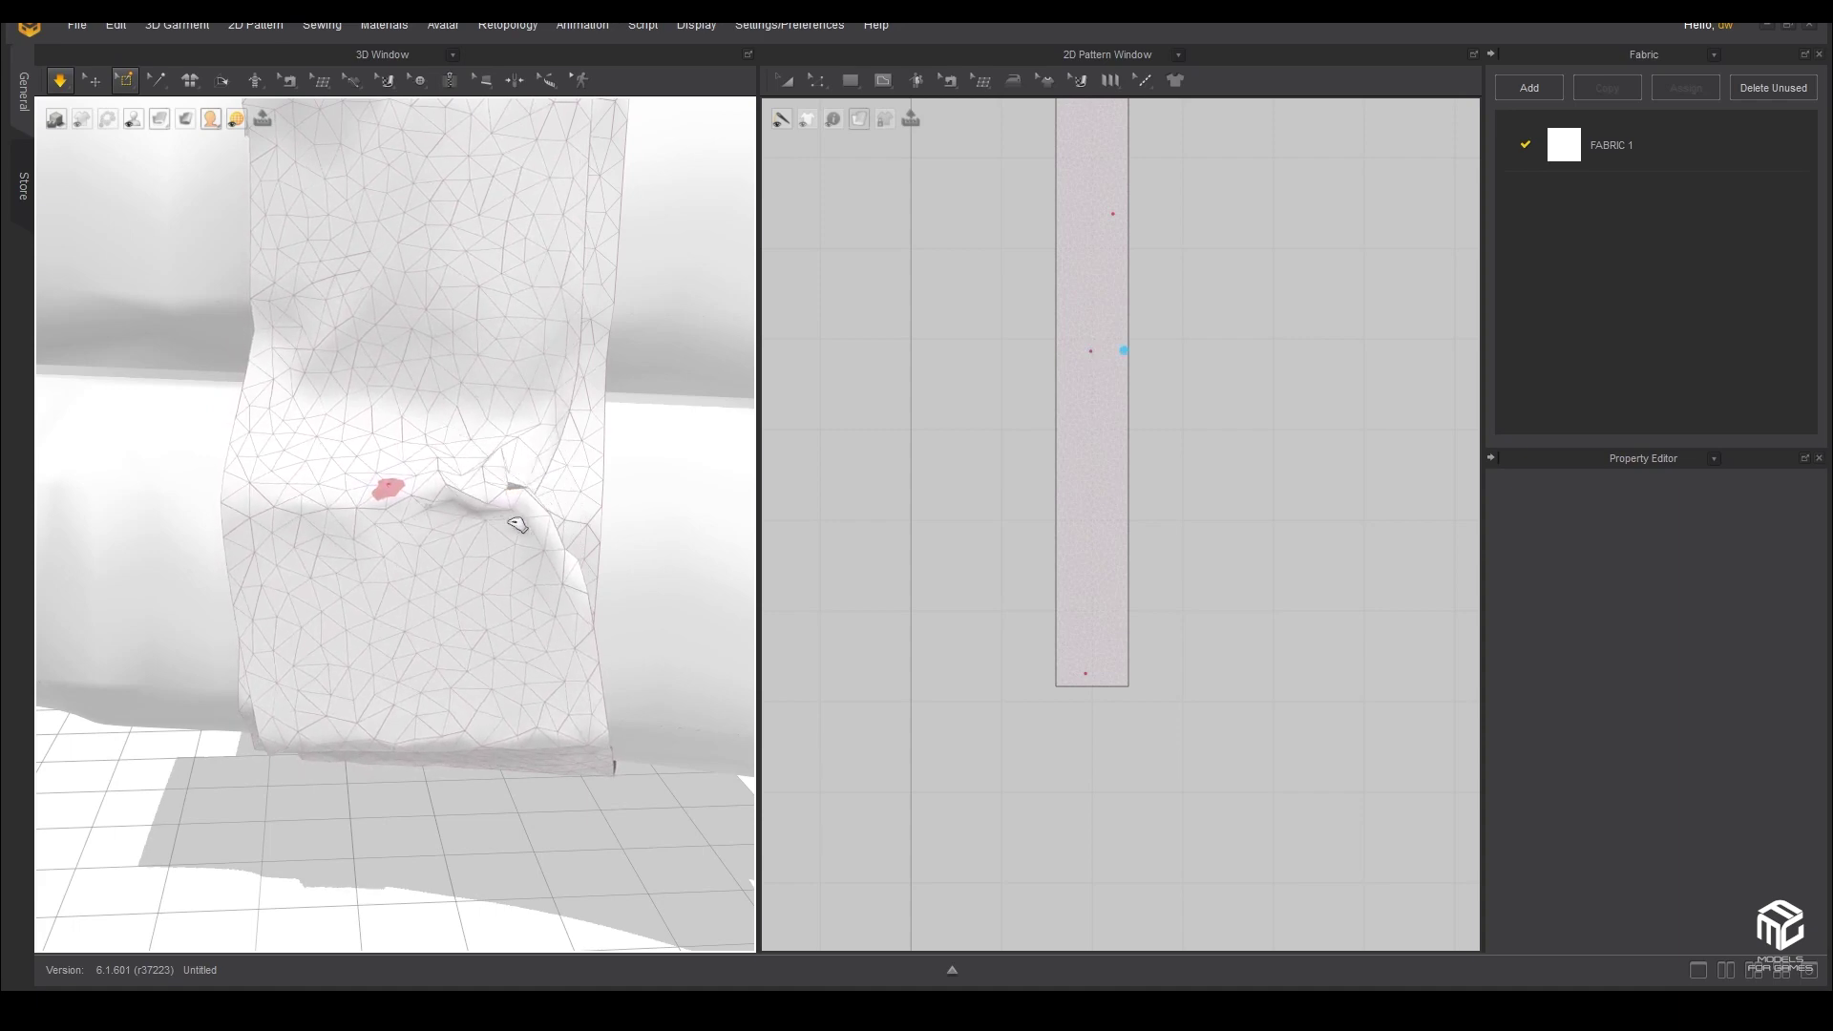
left_click_drag(517, 523, 538, 526)
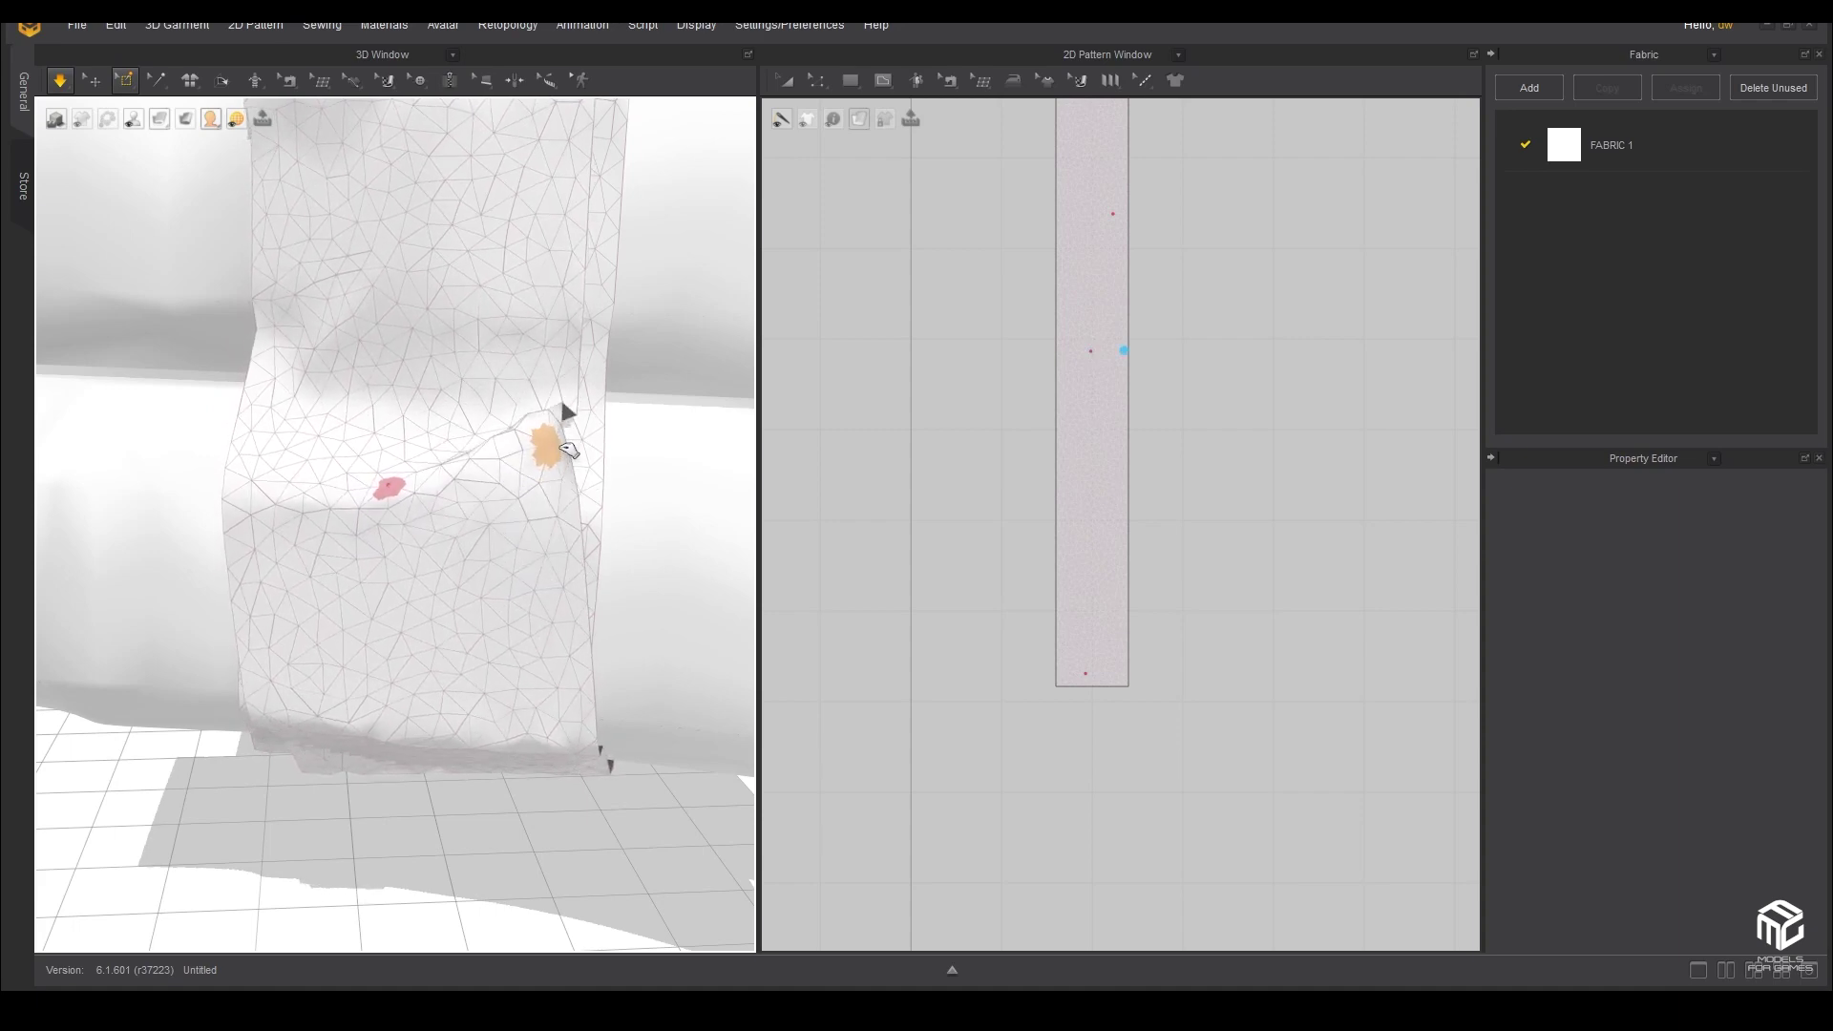
left_click_drag(603, 541, 577, 531)
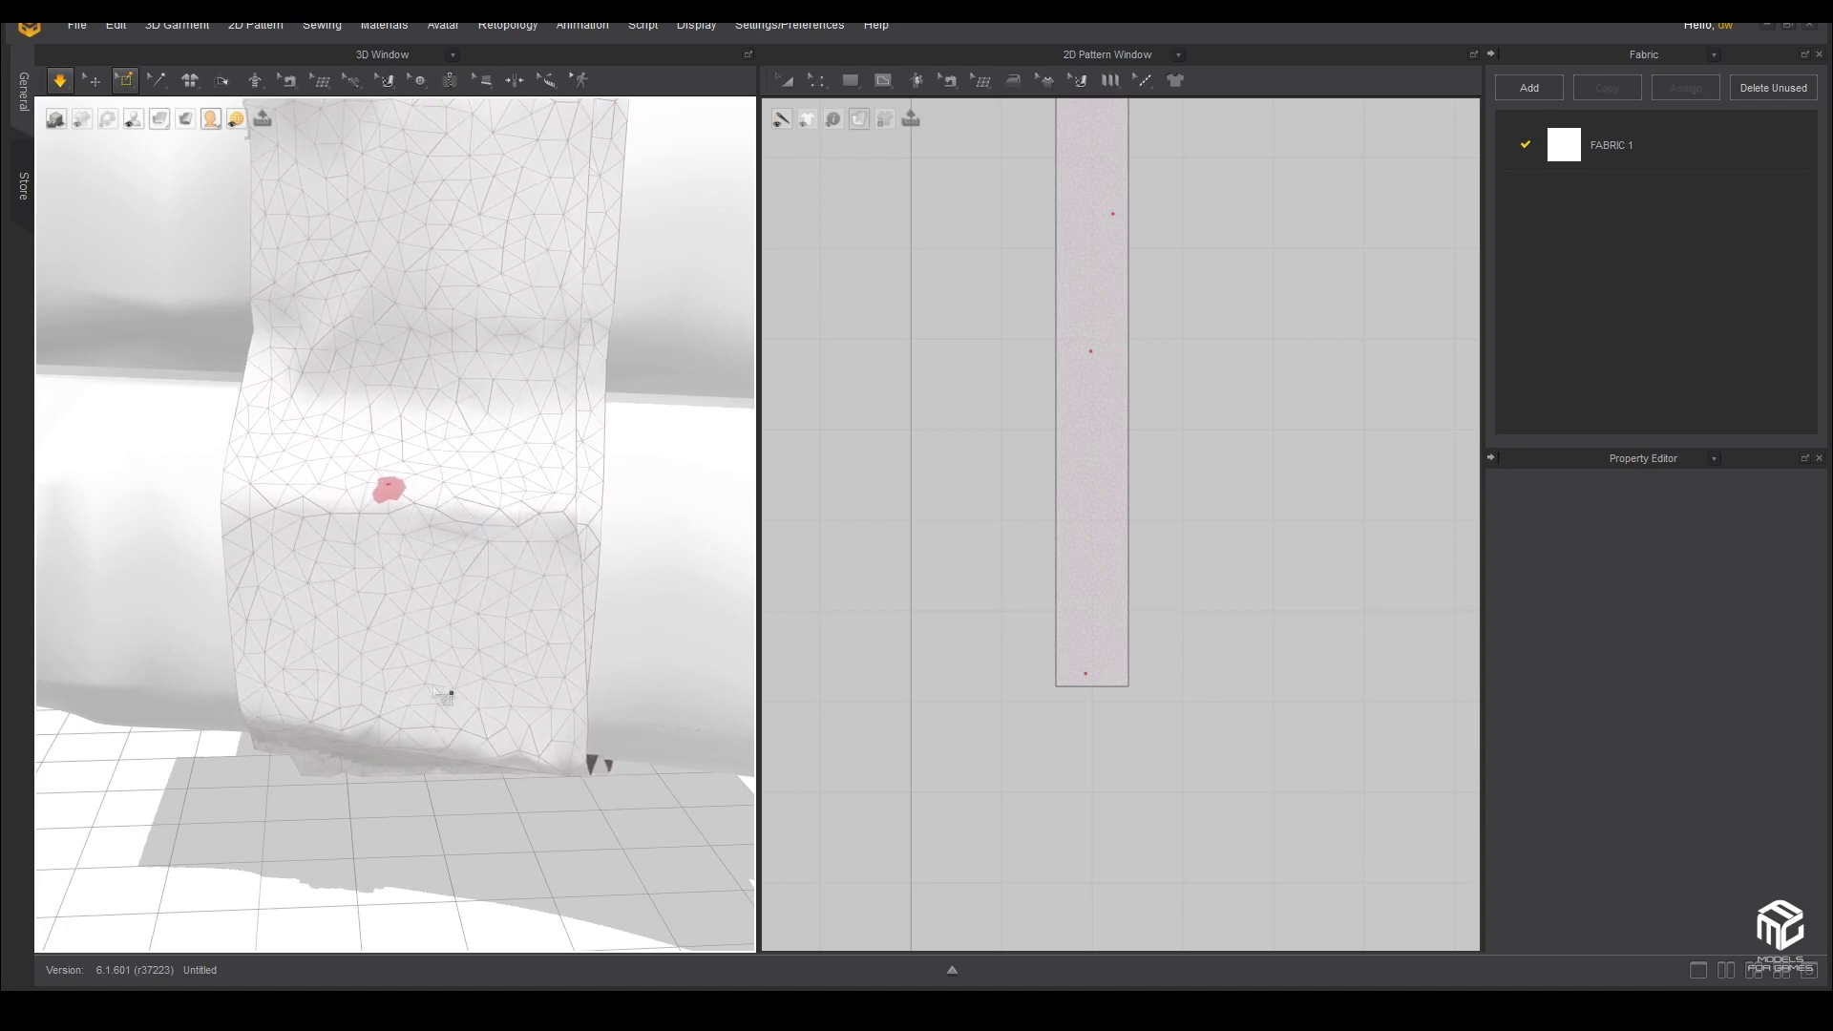
left_click_drag(429, 731, 401, 761)
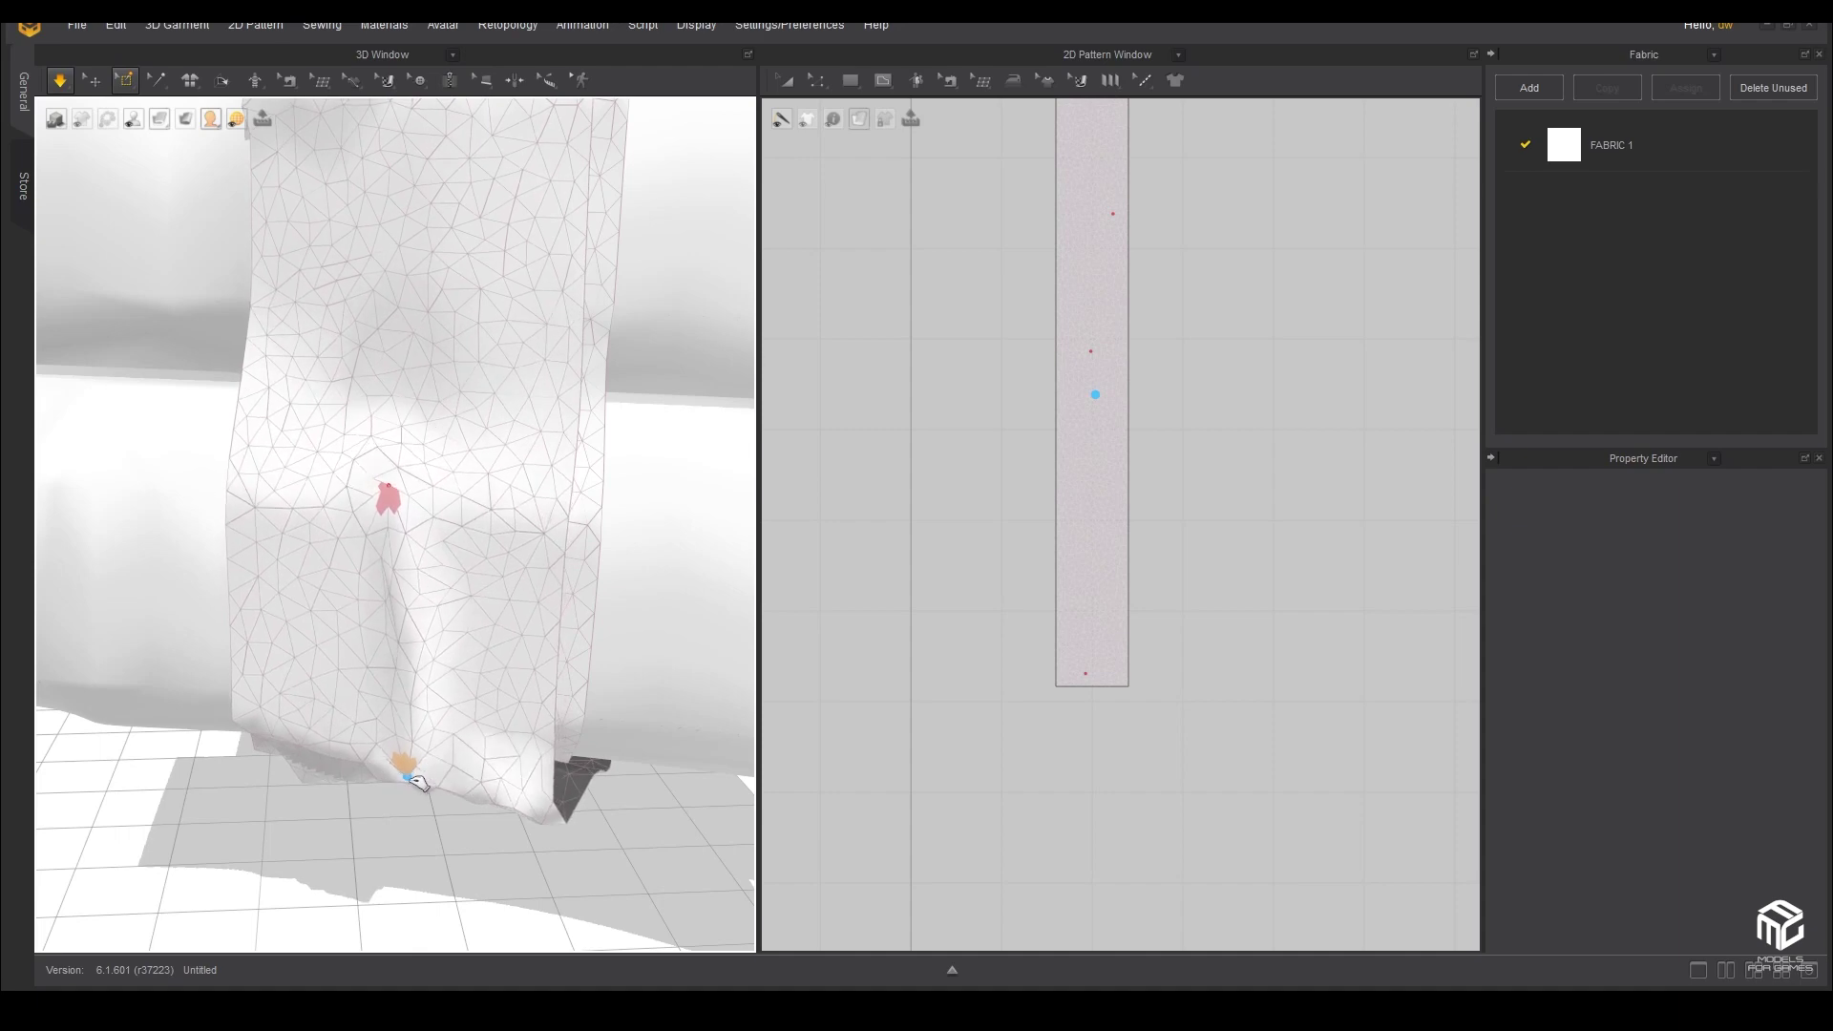
mouse_move(524, 663)
right_mouse_down()
mouse_move(471, 559)
mouse_move(417, 571)
right_mouse_up()
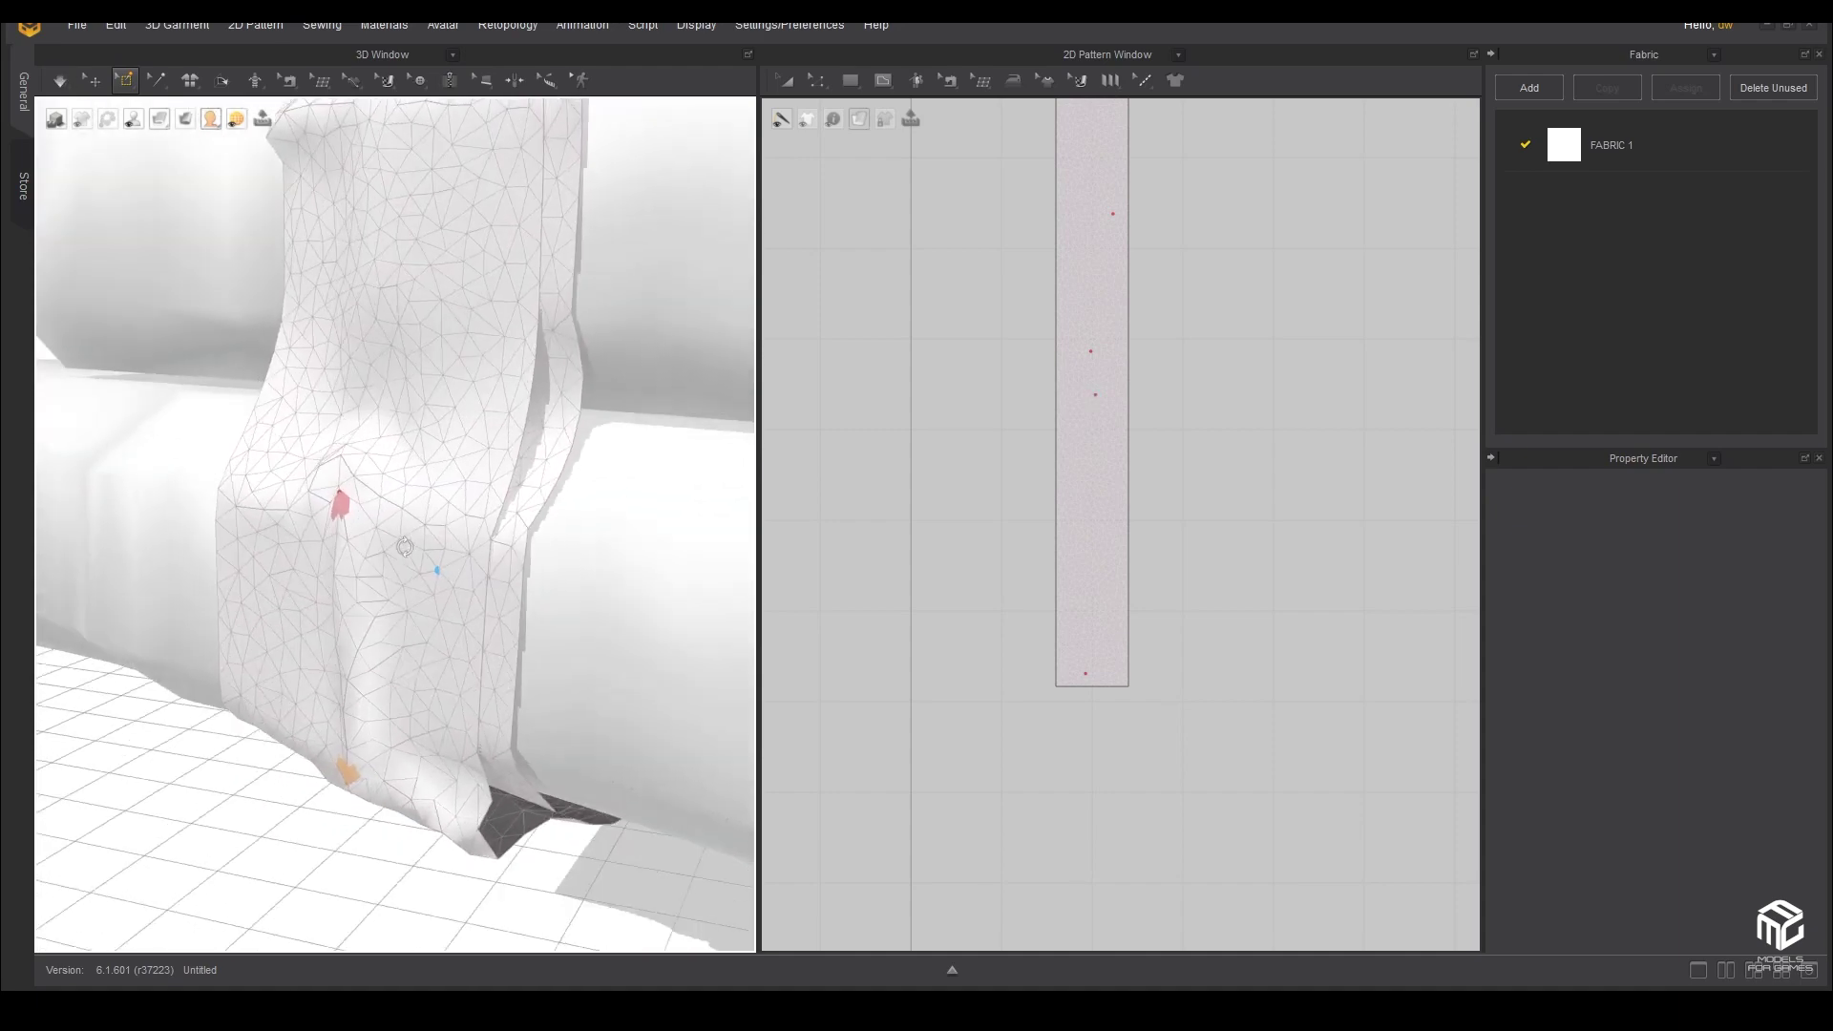
- Run the simulation and pin the cloth toward the upper left
key("space")
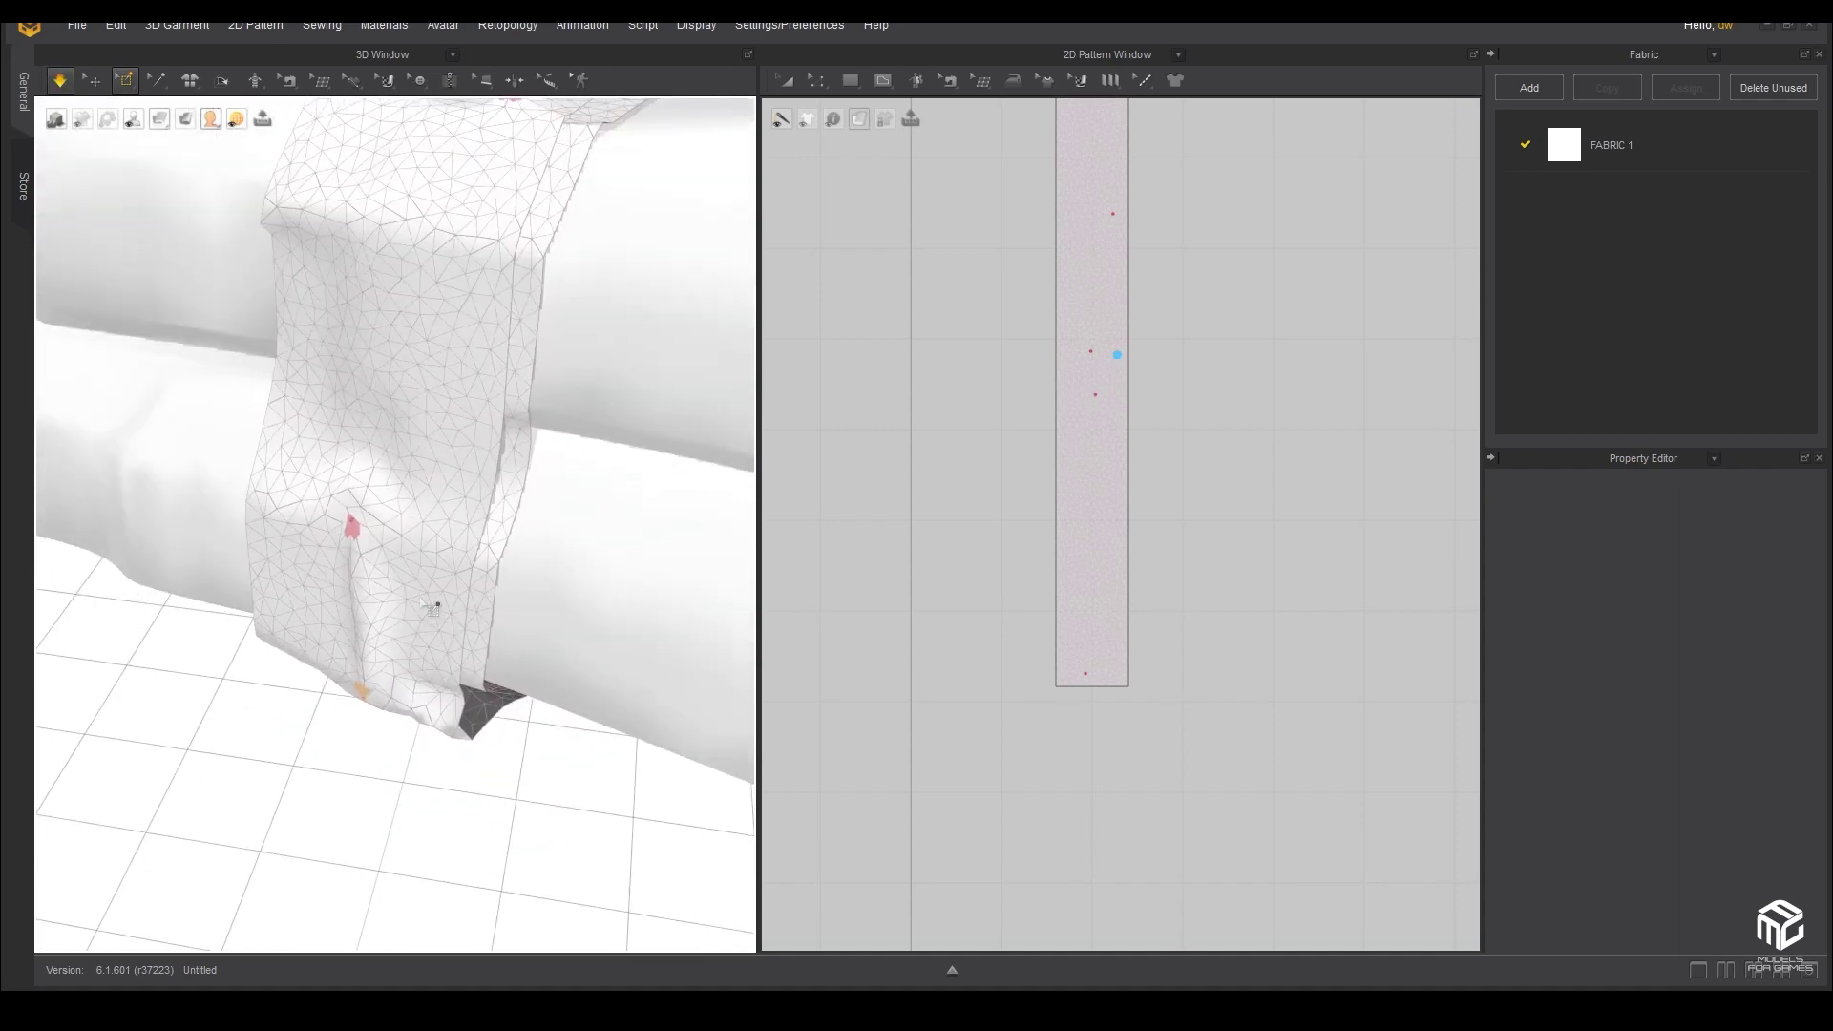
right_click_drag(417, 571, 449, 604)
mouse_move(561, 348)
right_mouse_down()
mouse_move(425, 399)
mouse_move(406, 530)
right_mouse_up()
scroll(448, 382, "up", 3)
left_click_drag(408, 511, 325, 468)
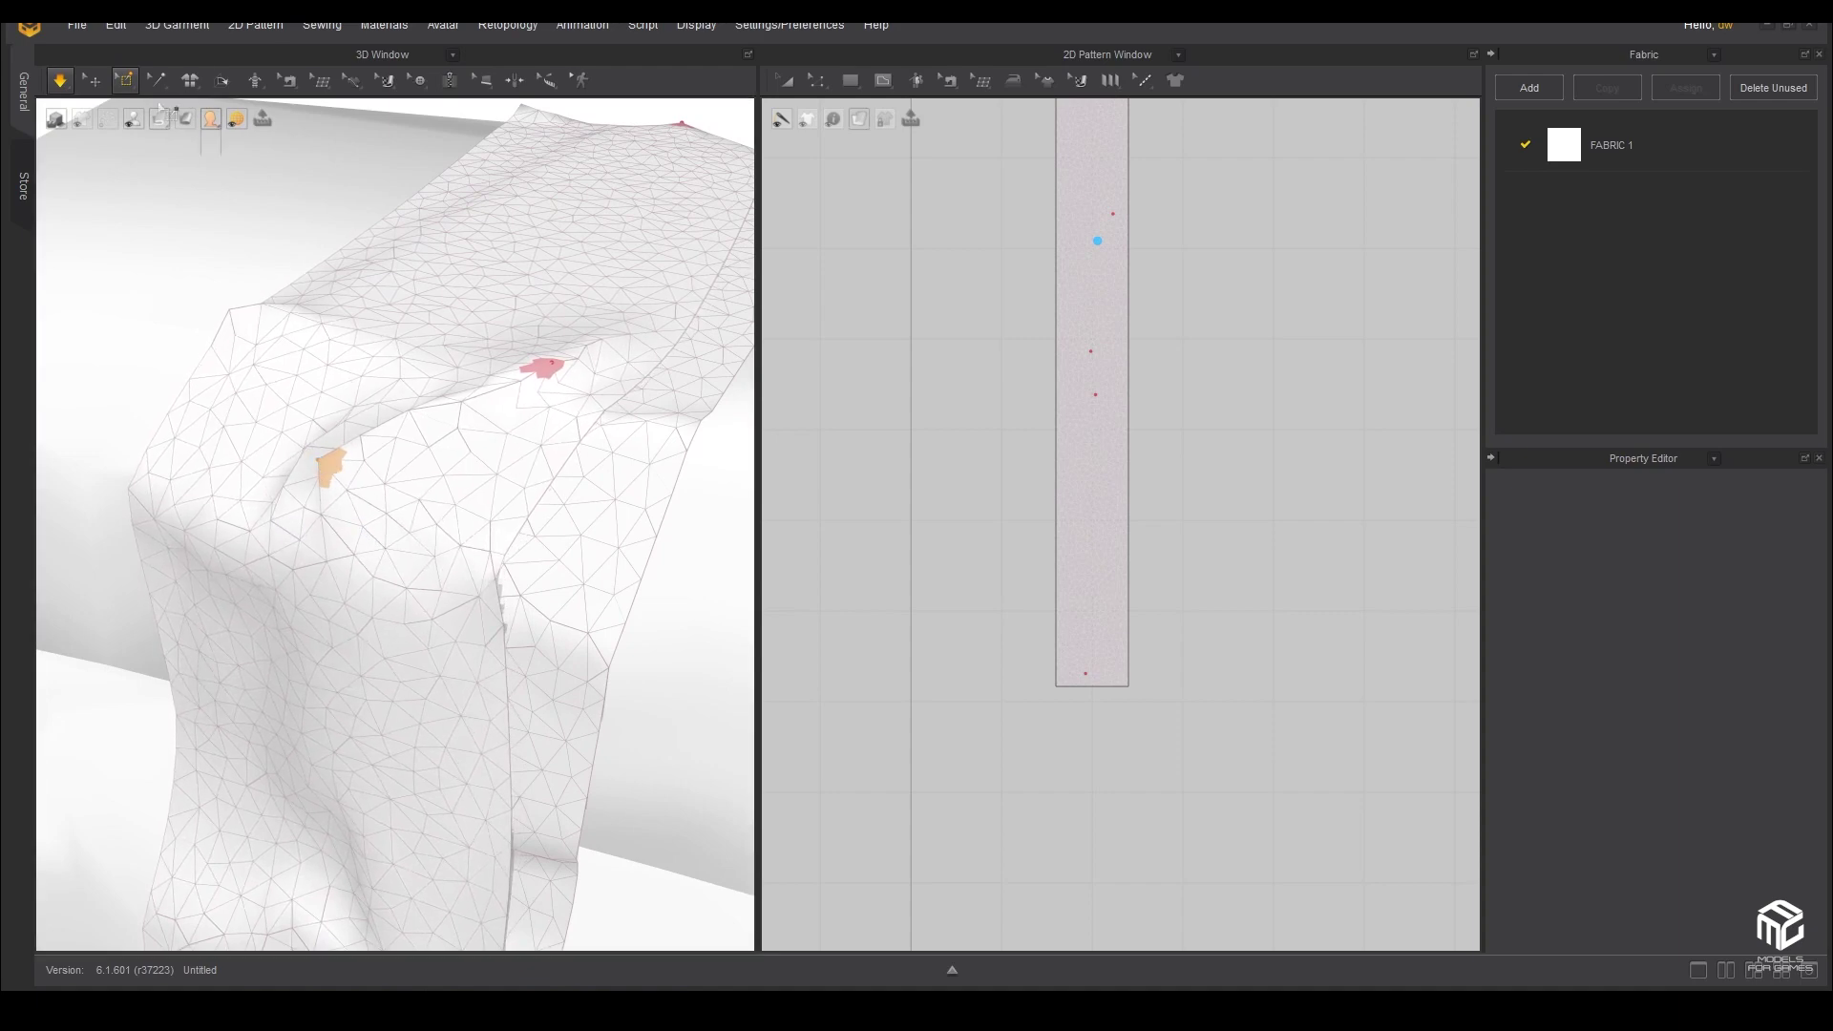
- Select the strip pattern and edit its particle distance in the Property Editor
left_click(93, 81)
scroll(392, 497, "down", 5)
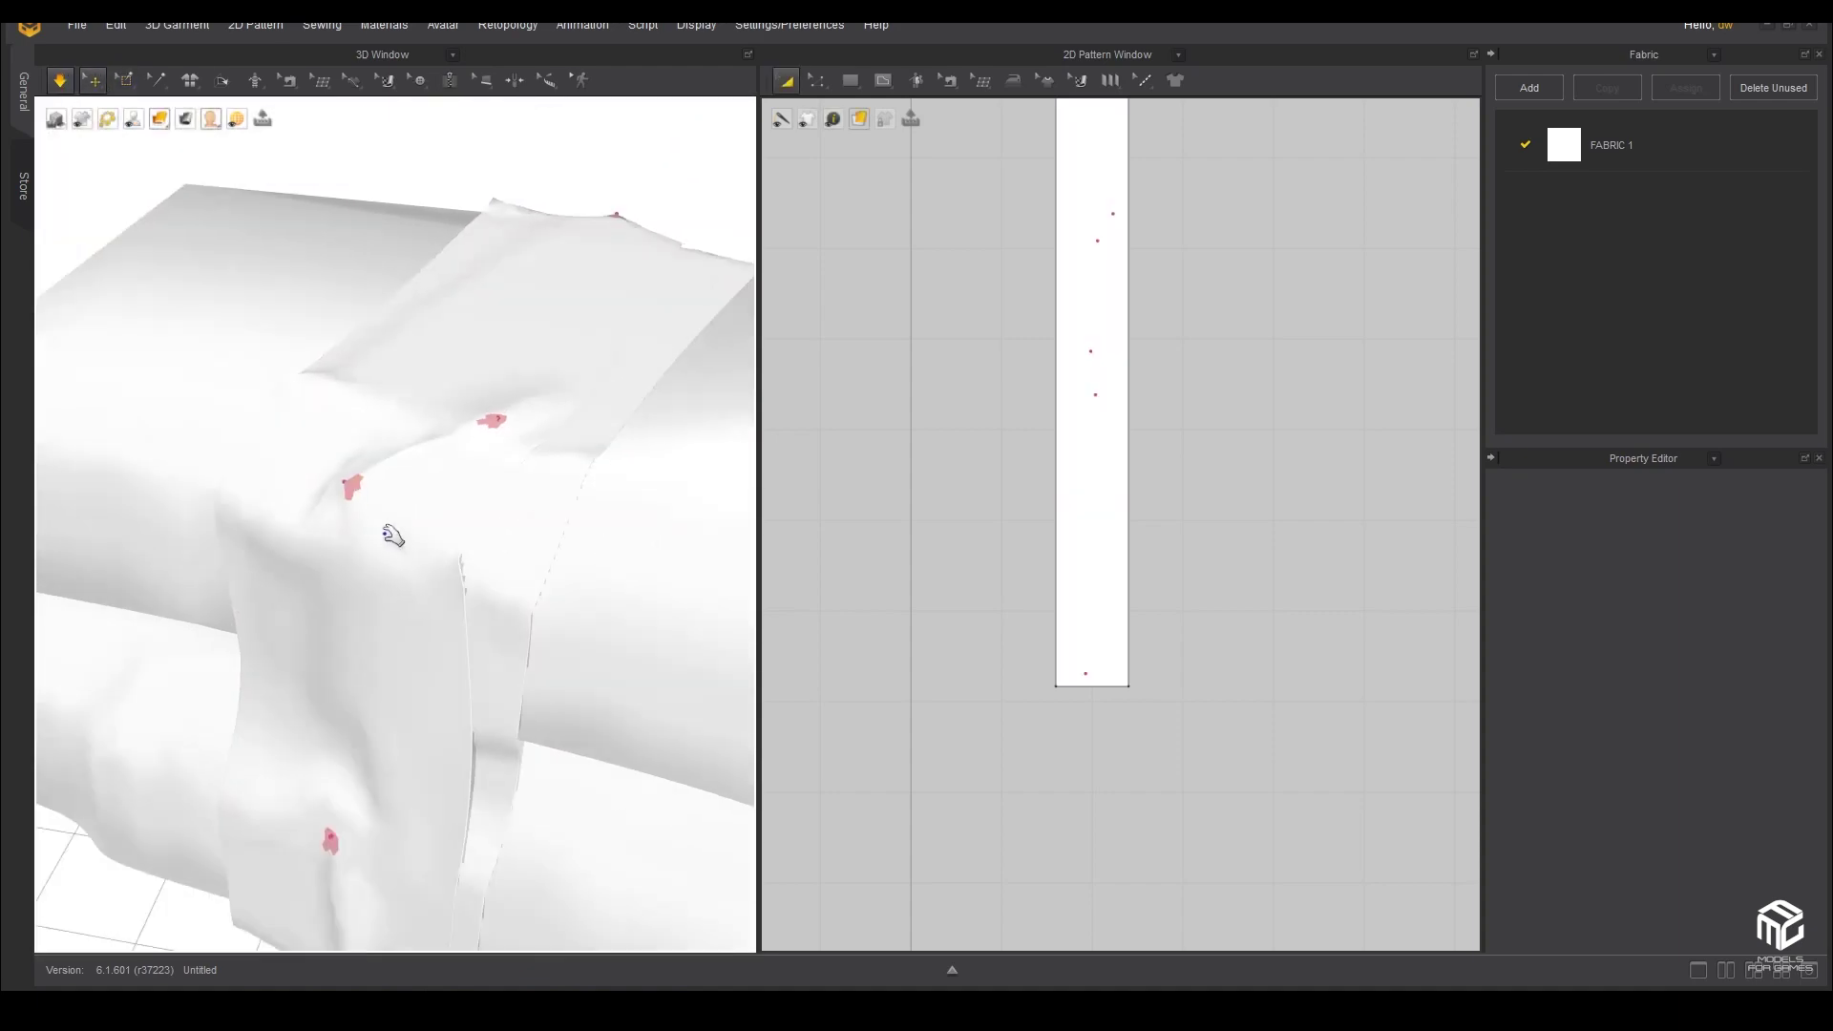
mouse_move(397, 512)
right_mouse_down()
mouse_move(487, 630)
mouse_move(475, 560)
mouse_move(512, 663)
mouse_move(345, 613)
mouse_move(344, 642)
mouse_move(411, 454)
mouse_move(746, 603)
right_mouse_up()
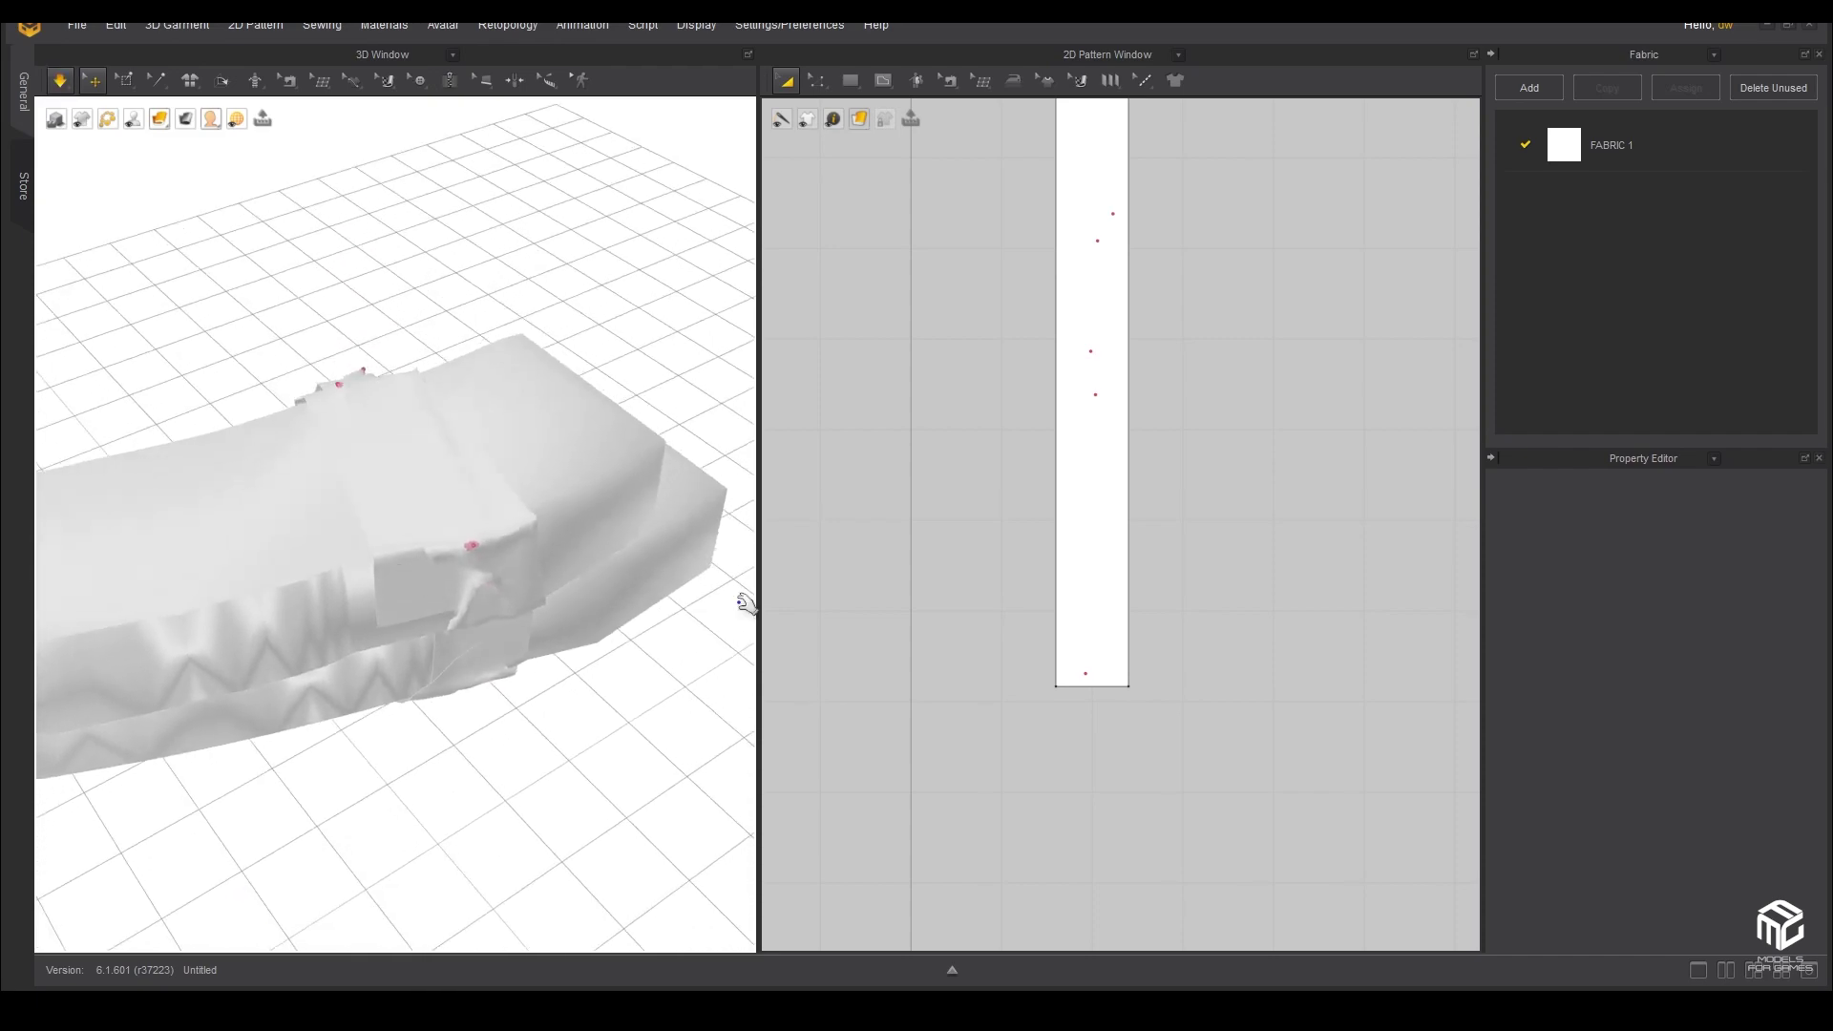
left_click(385, 511)
double_click(1732, 574)
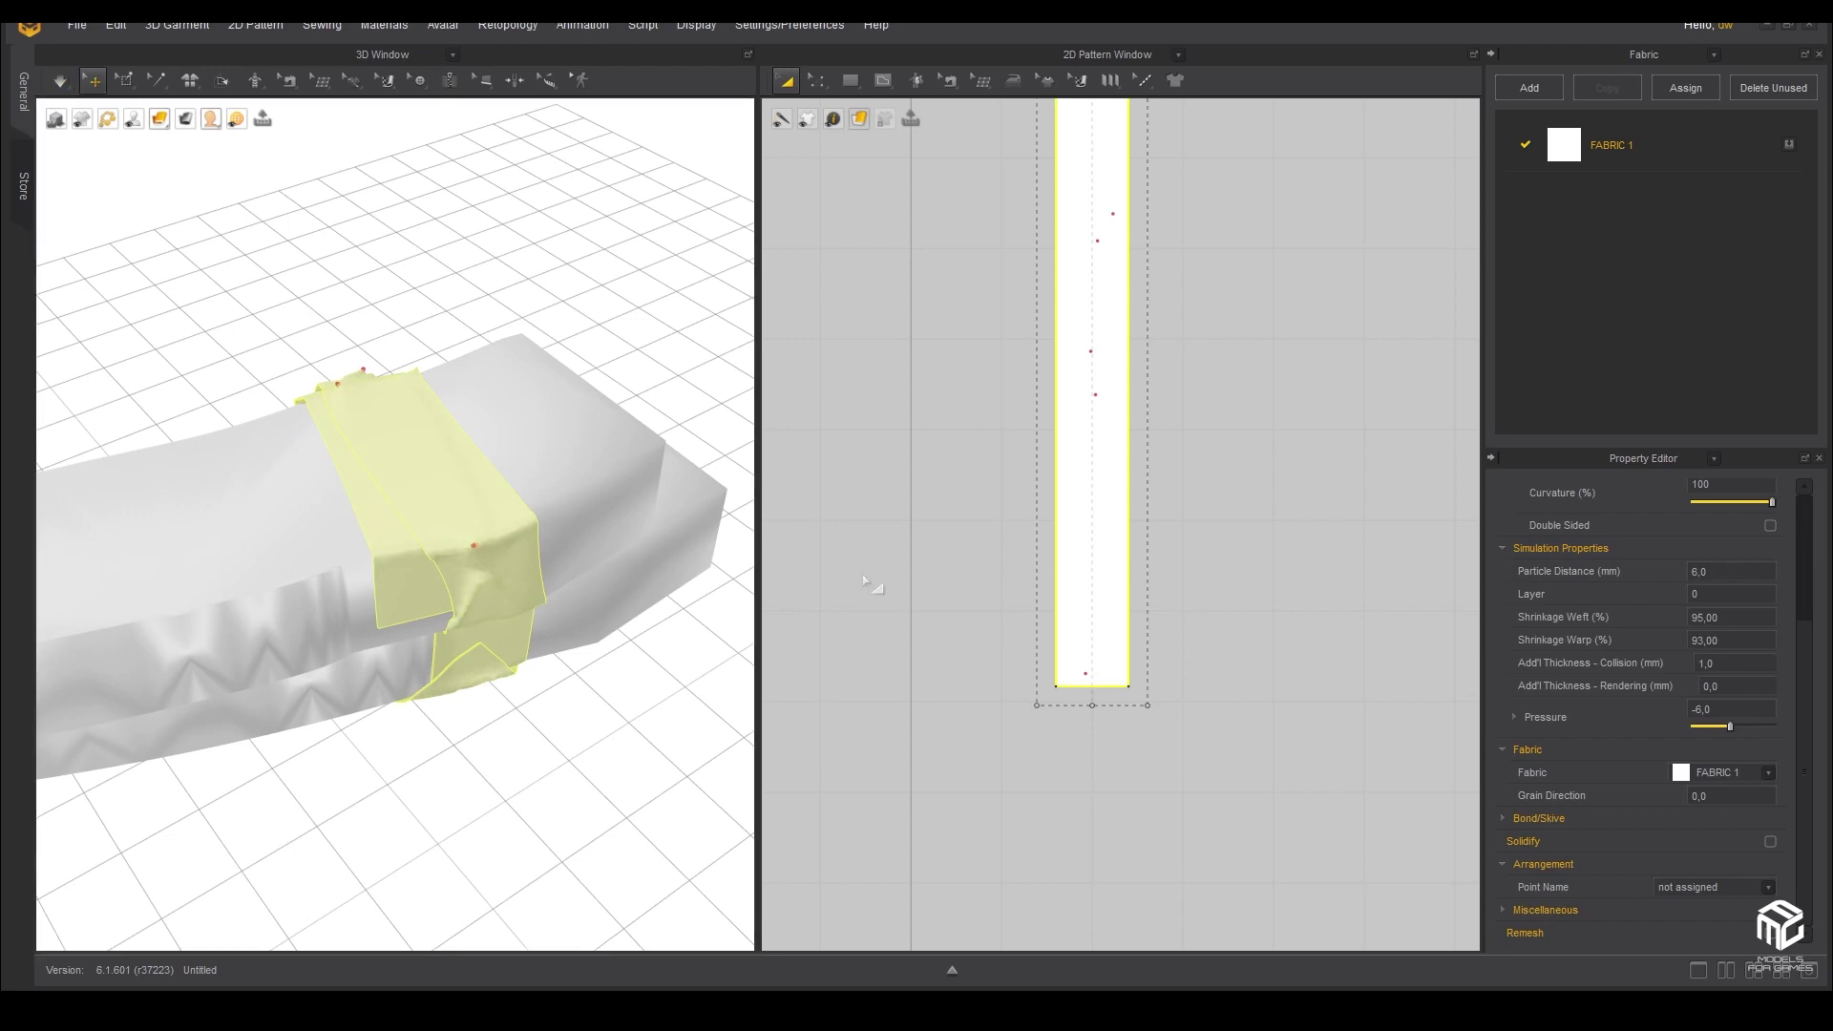
right_click_drag(401, 545, 448, 516)
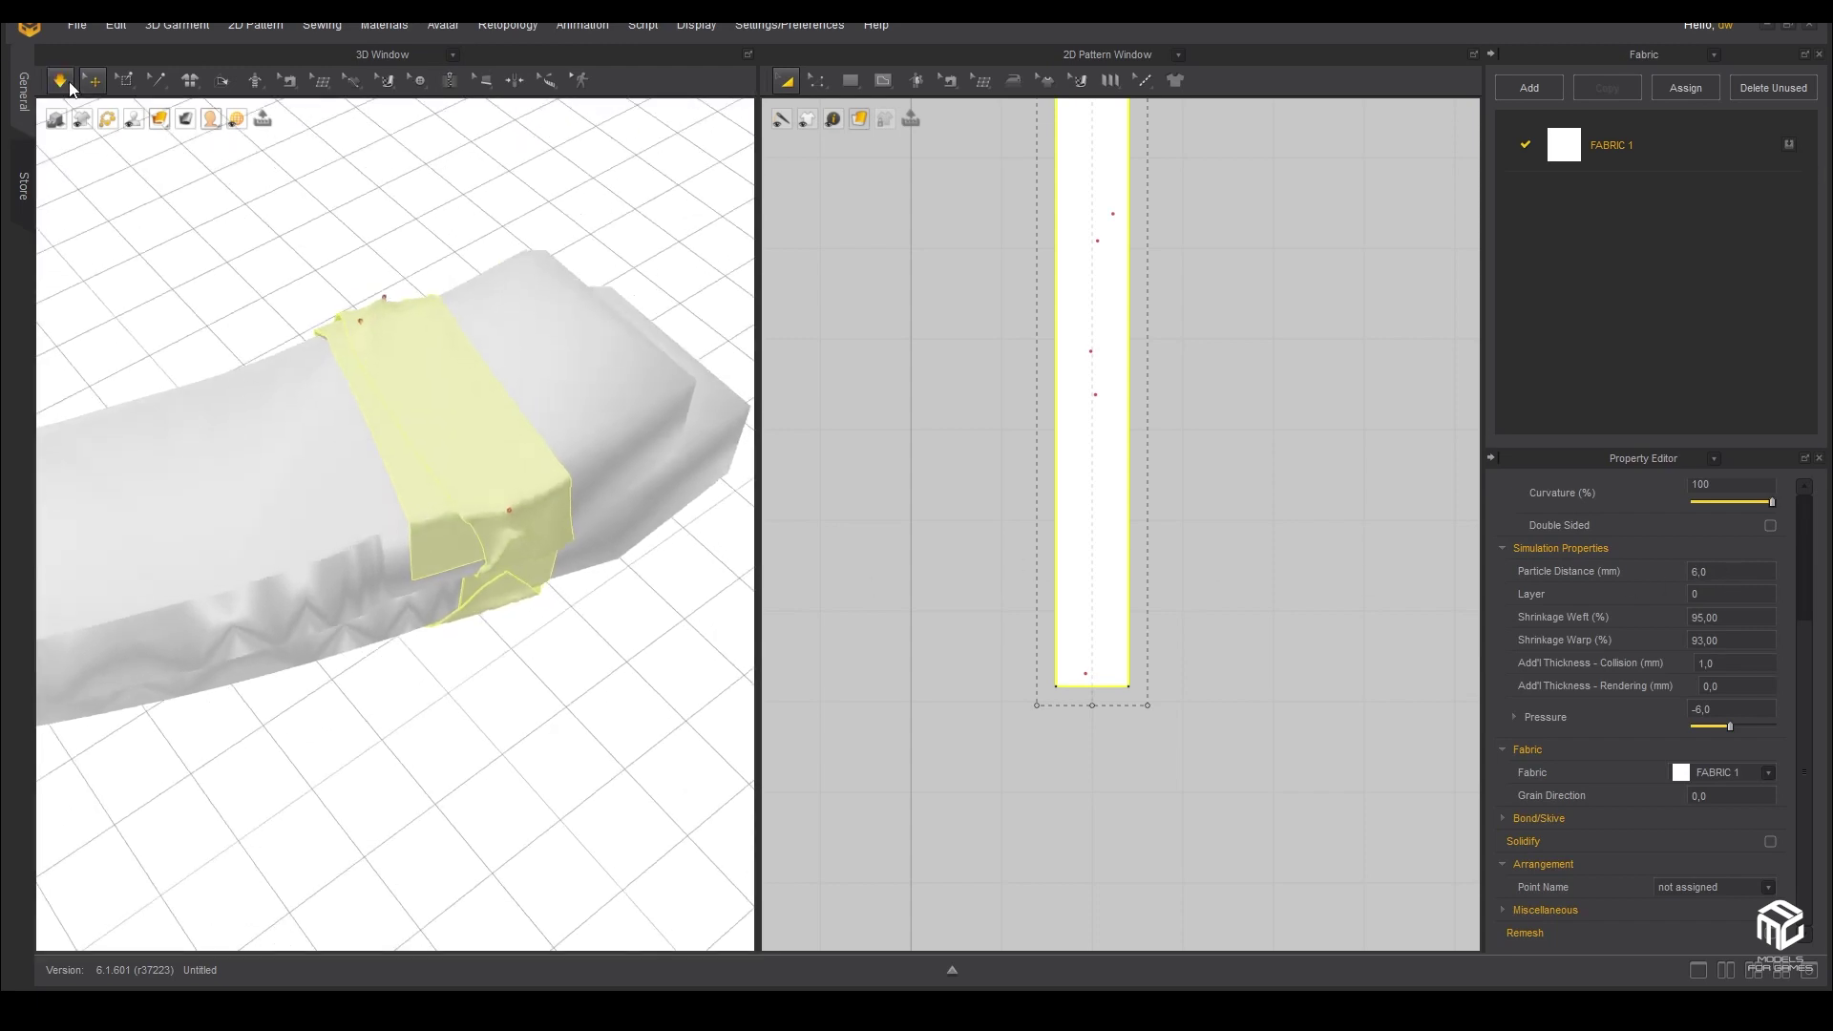
left_click(80, 88)
left_click(449, 554)
- Tug the strip into creases so it wraps tighter around the magazine
right_click_drag(448, 554, 374, 417)
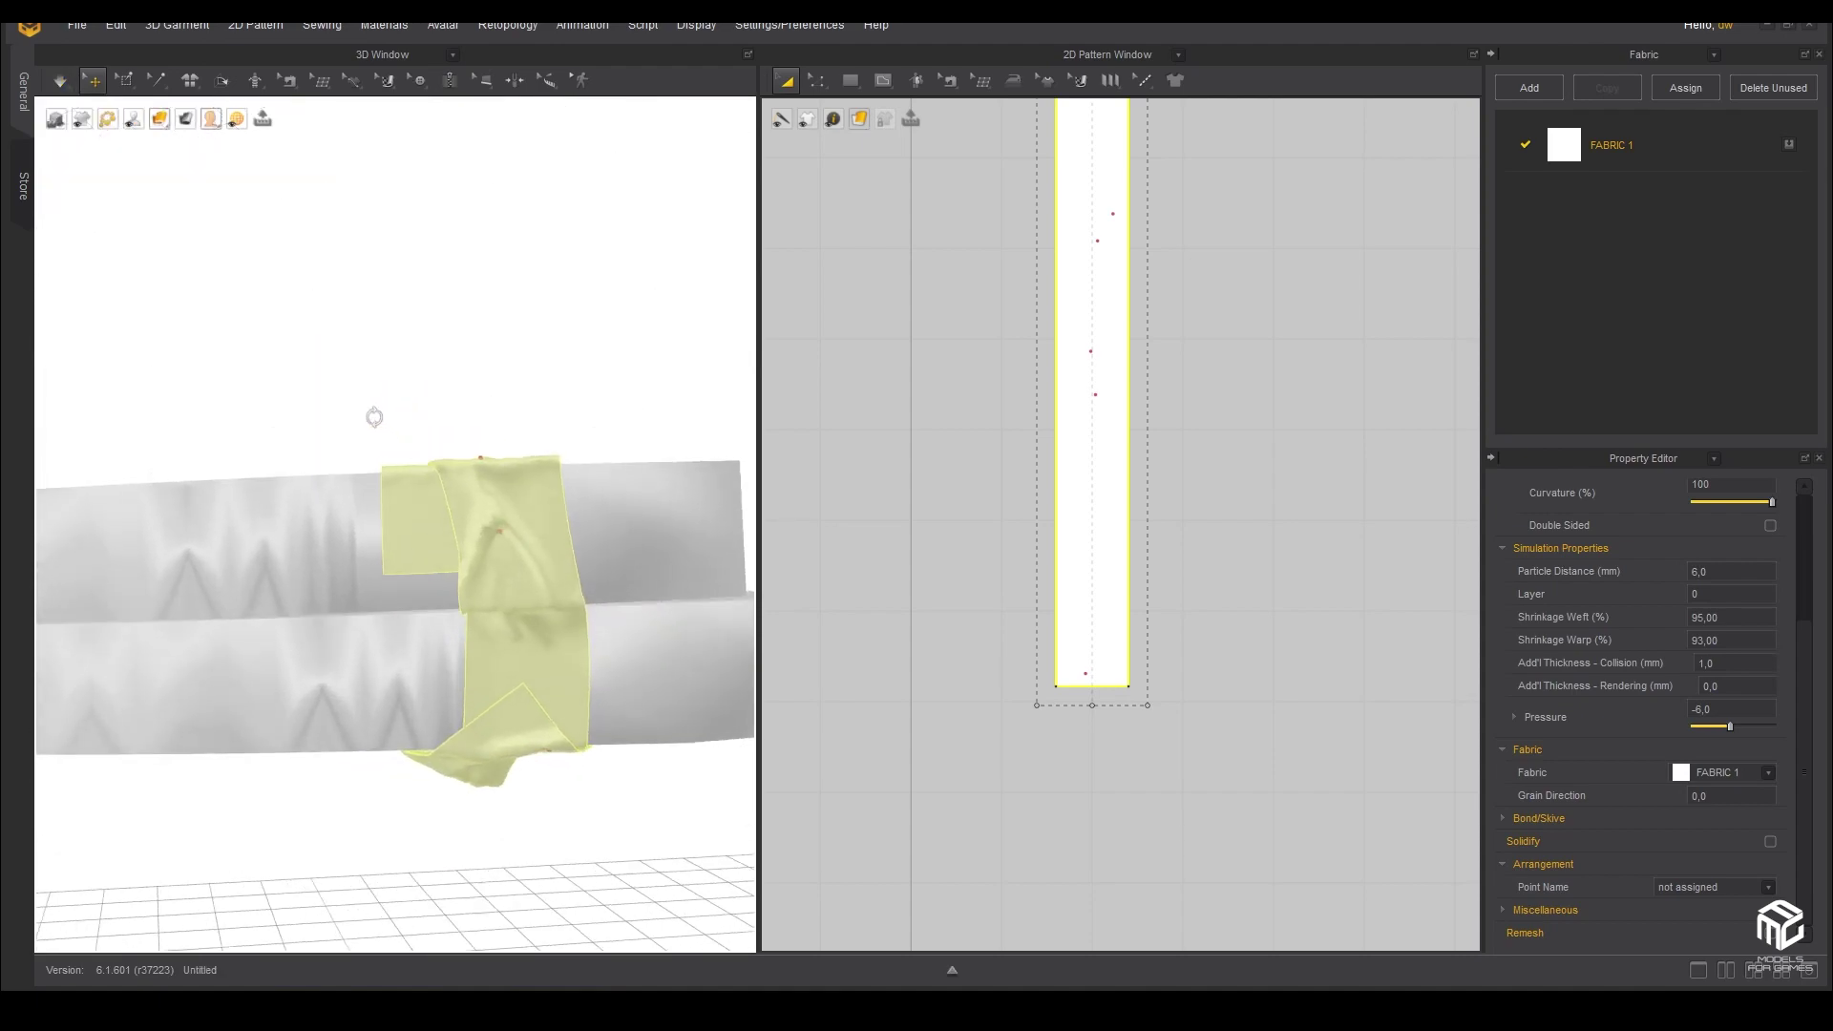
mouse_move(566, 585)
right_mouse_down()
mouse_move(440, 522)
mouse_move(287, 552)
mouse_move(425, 569)
mouse_move(389, 408)
mouse_move(450, 557)
right_mouse_up()
scroll(409, 459, "up", 2)
scroll(409, 499, "up", 2)
scroll(471, 569, "up", 2)
scroll(471, 569, "up", 2)
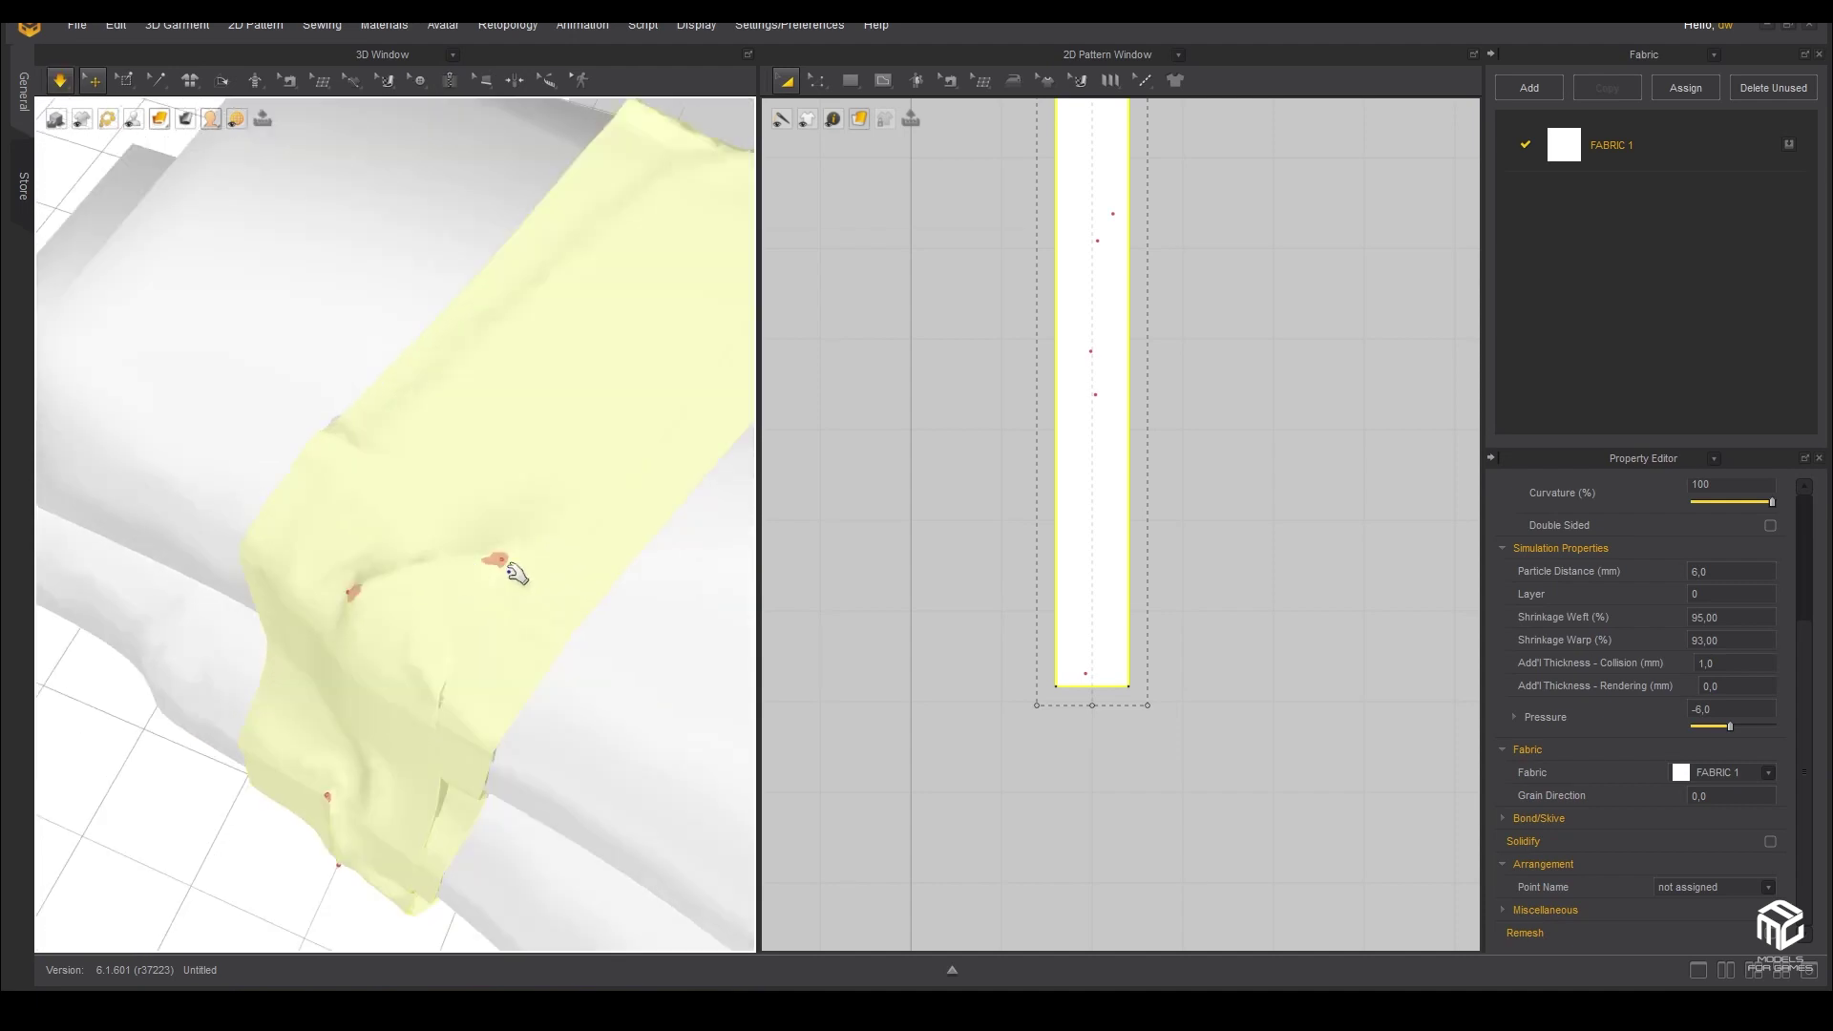
left_click_drag(506, 566, 554, 555)
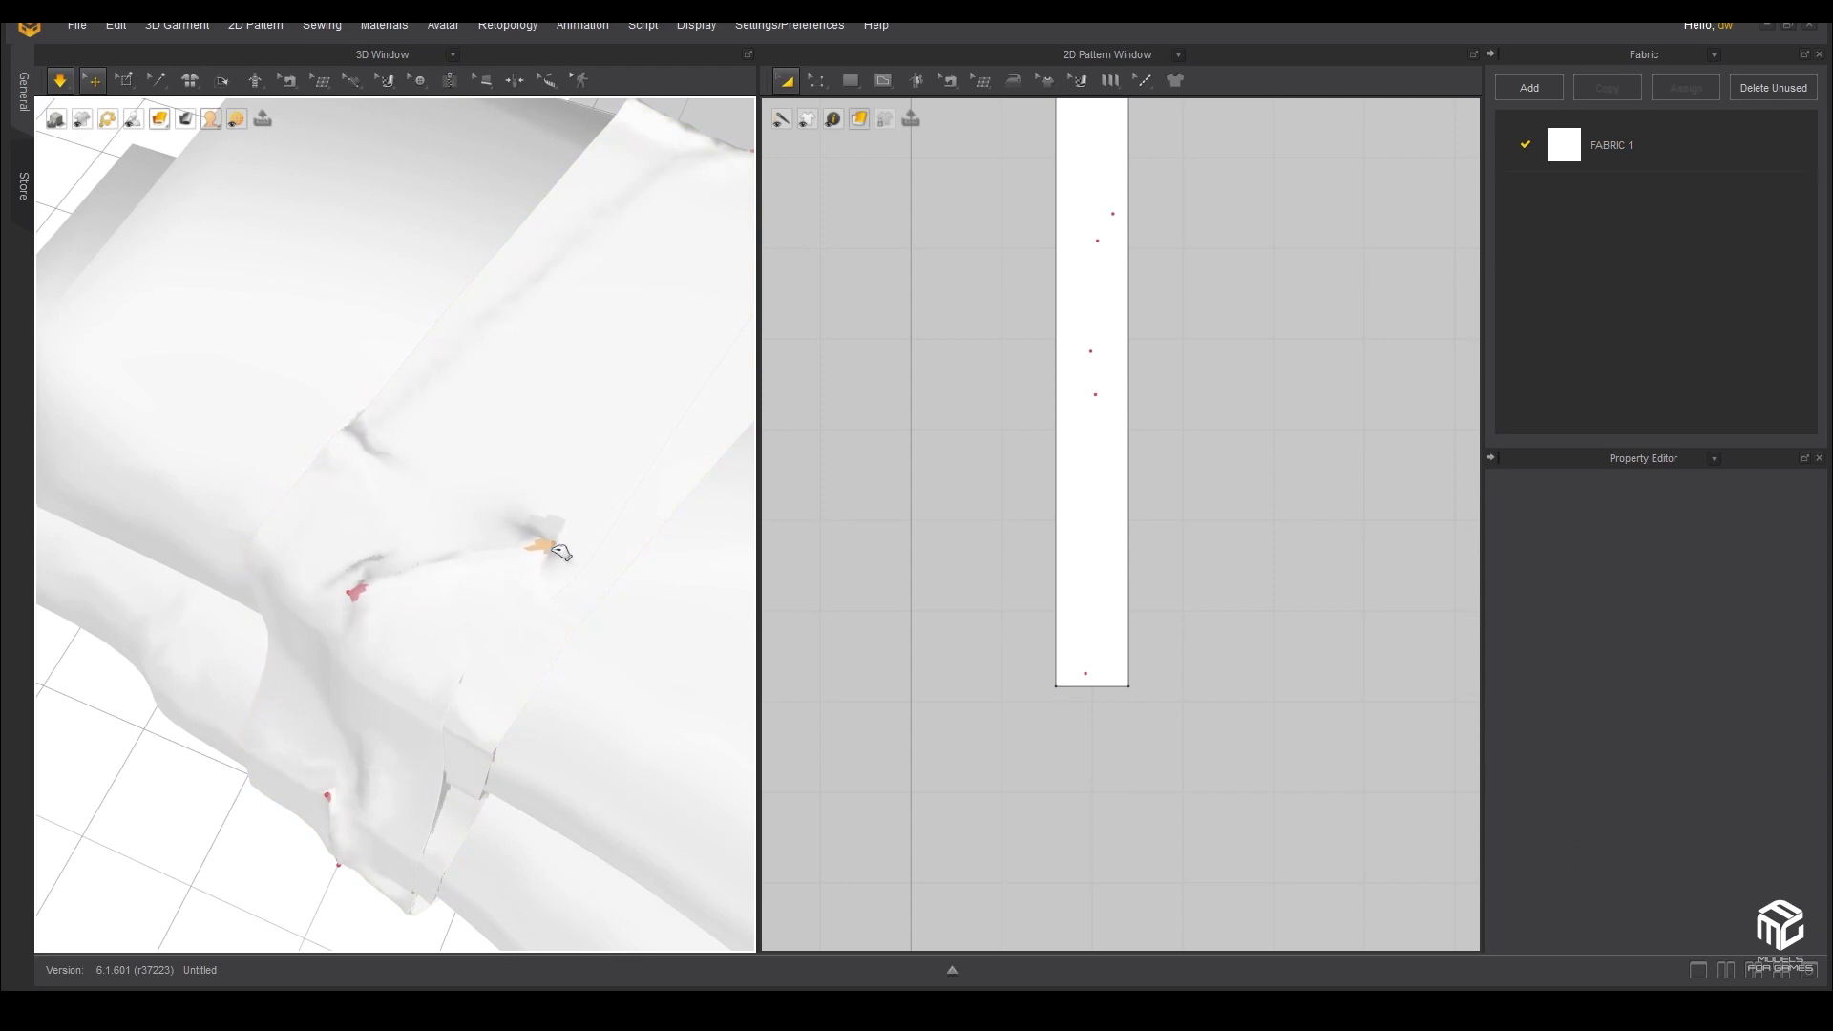
left_click_drag(552, 552, 521, 566)
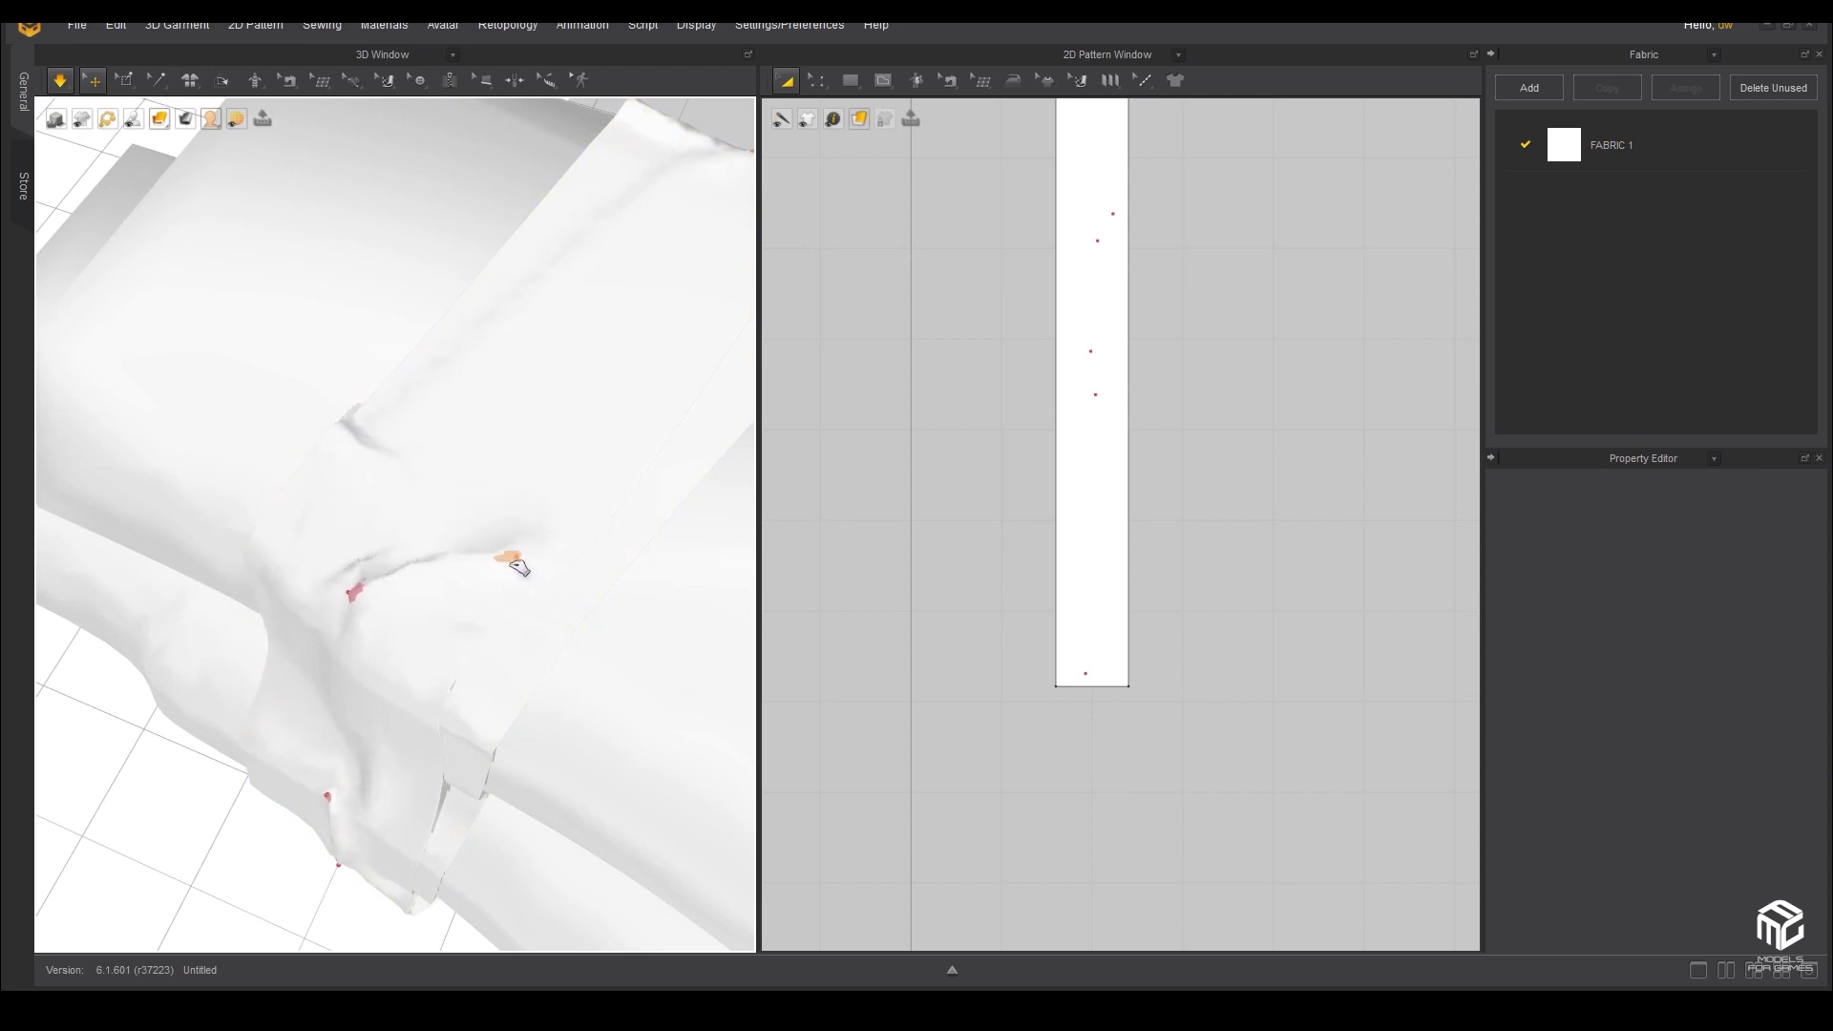
left_click_drag(375, 447, 487, 480)
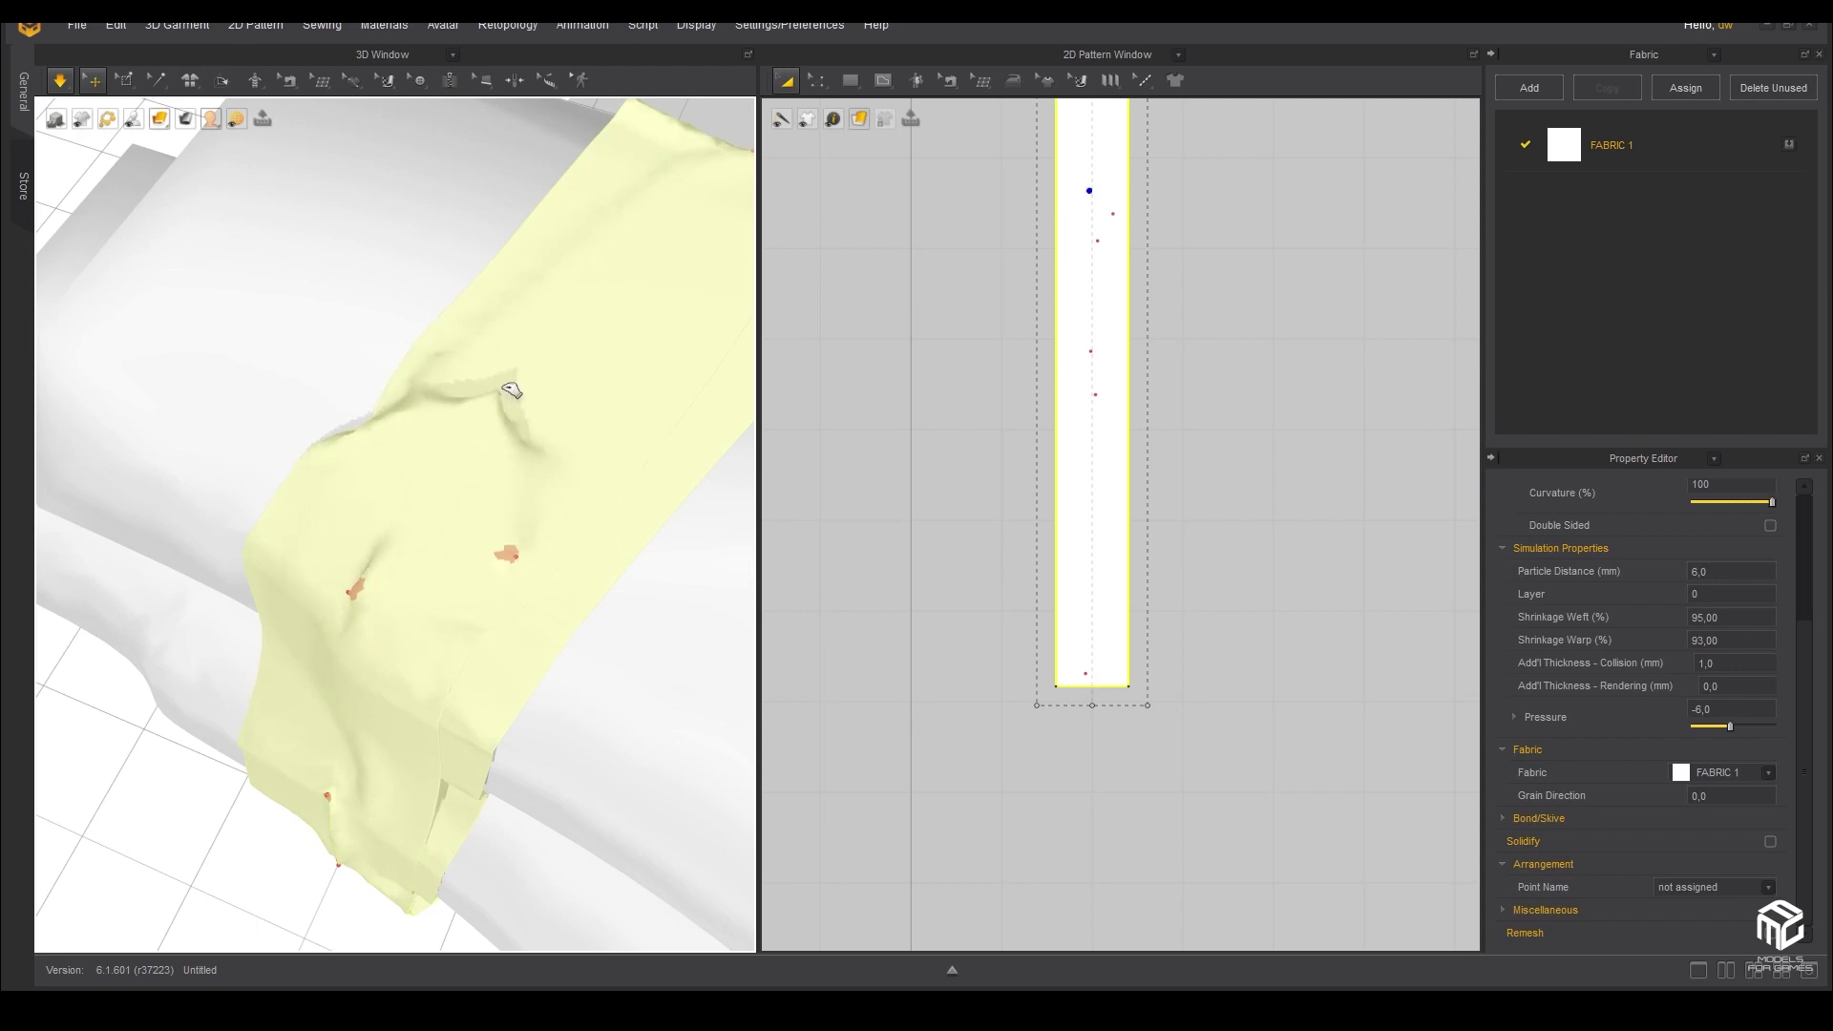
- Zoom out and inspect the wrap from top-down and low side views
right_click_drag(463, 541, 459, 513)
scroll(460, 513, "down", 3)
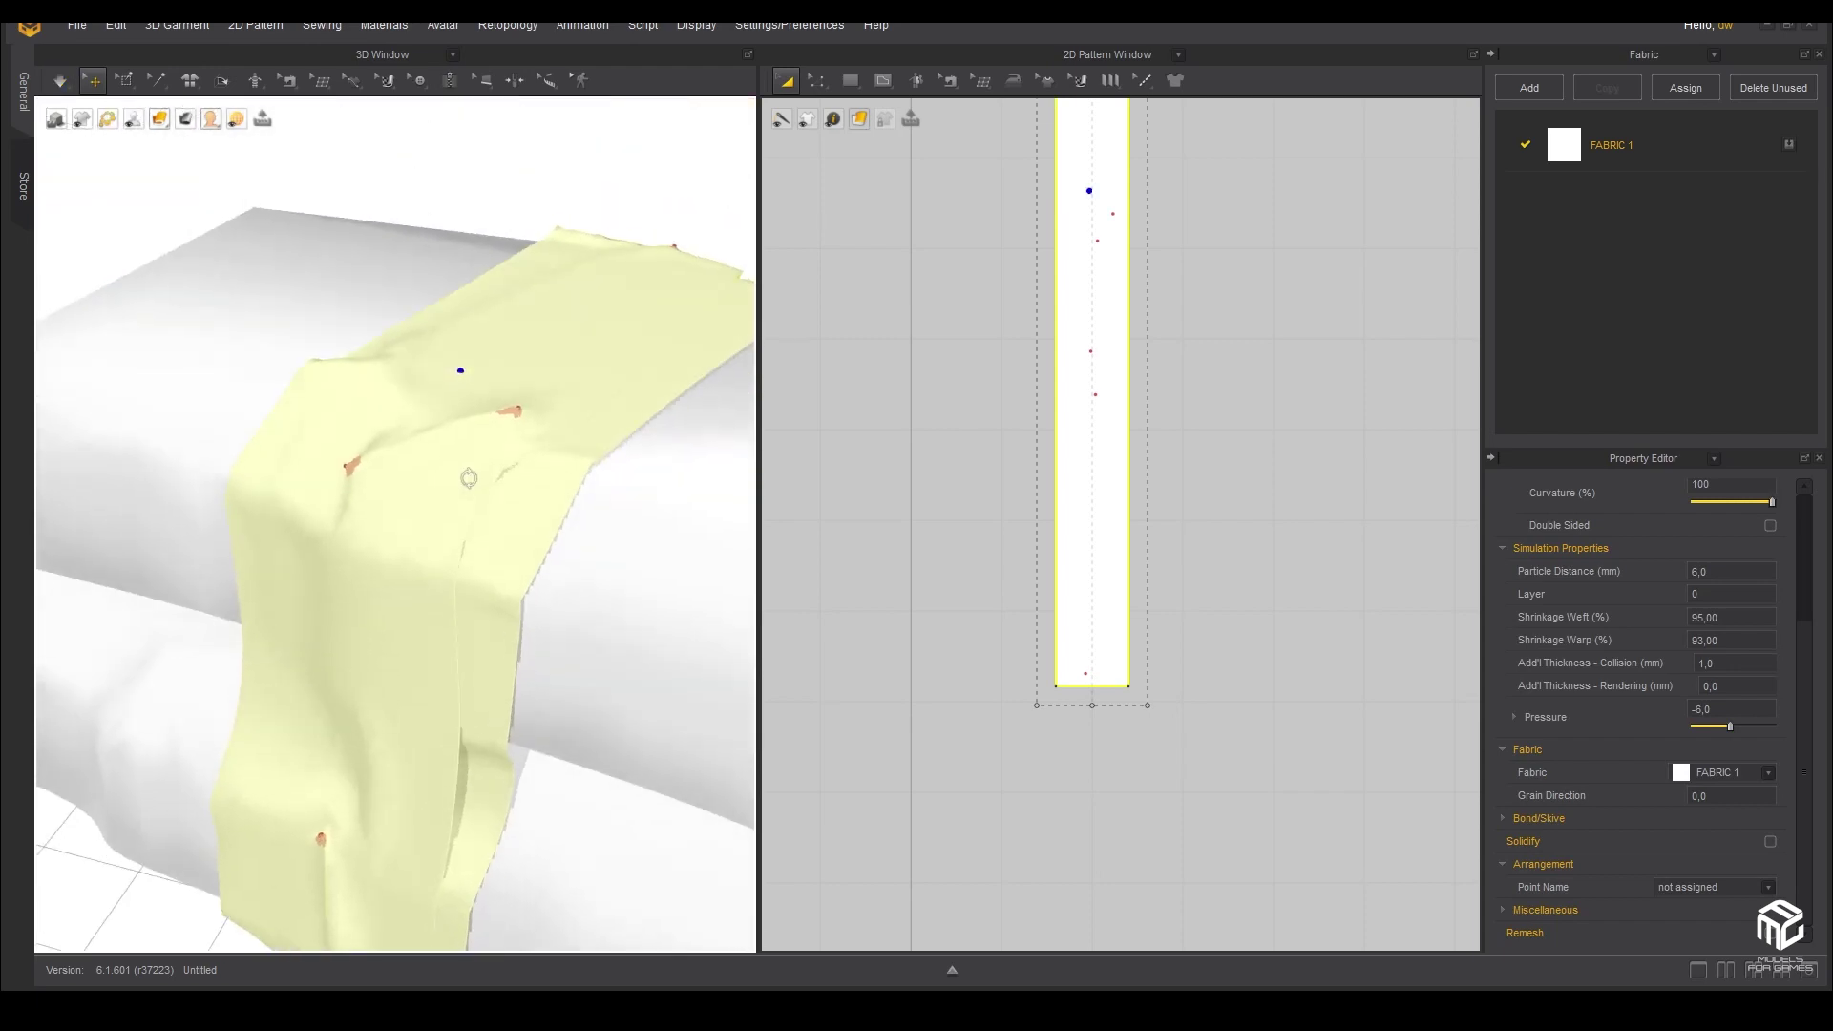
scroll(450, 483, "down", 2)
scroll(450, 563, "down", 3)
scroll(444, 535, "down", 2)
mouse_move(448, 559)
right_mouse_down()
mouse_move(409, 622)
mouse_move(543, 603)
right_mouse_up()
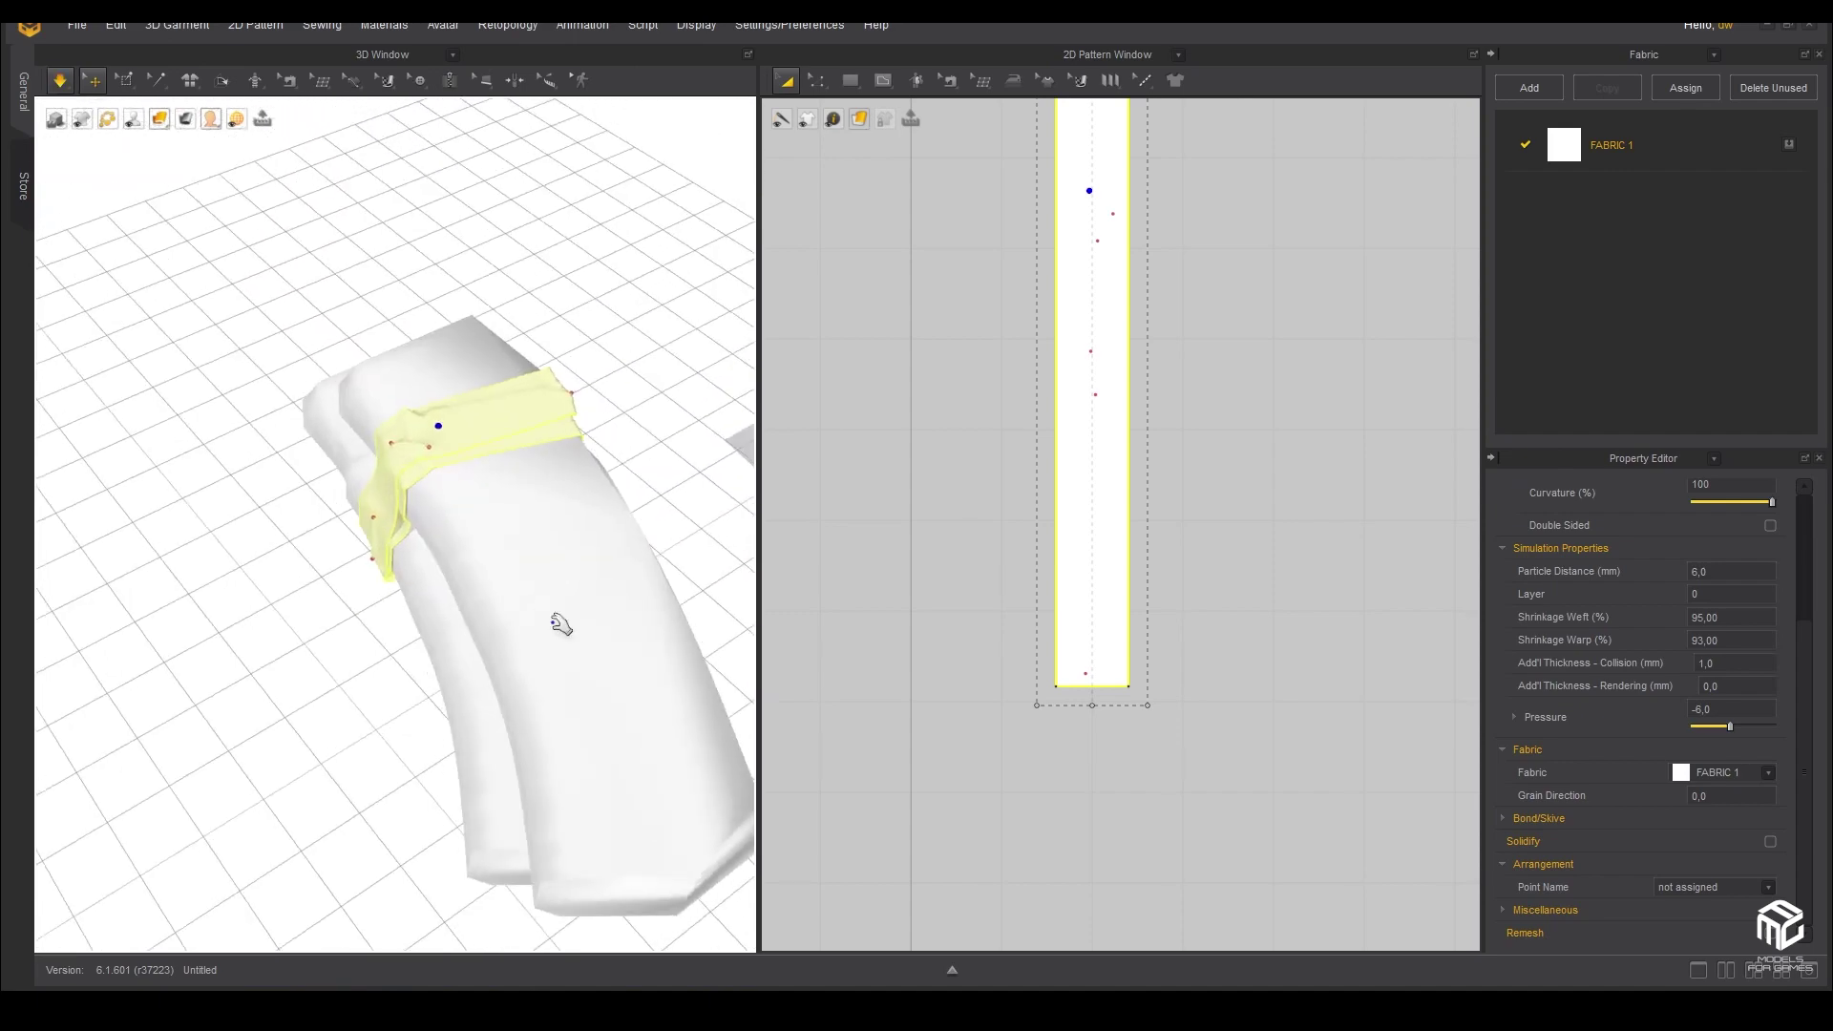
mouse_move(563, 697)
right_mouse_down()
mouse_move(523, 611)
mouse_move(617, 548)
mouse_move(487, 635)
mouse_move(485, 547)
mouse_move(442, 634)
mouse_move(261, 657)
right_mouse_up()
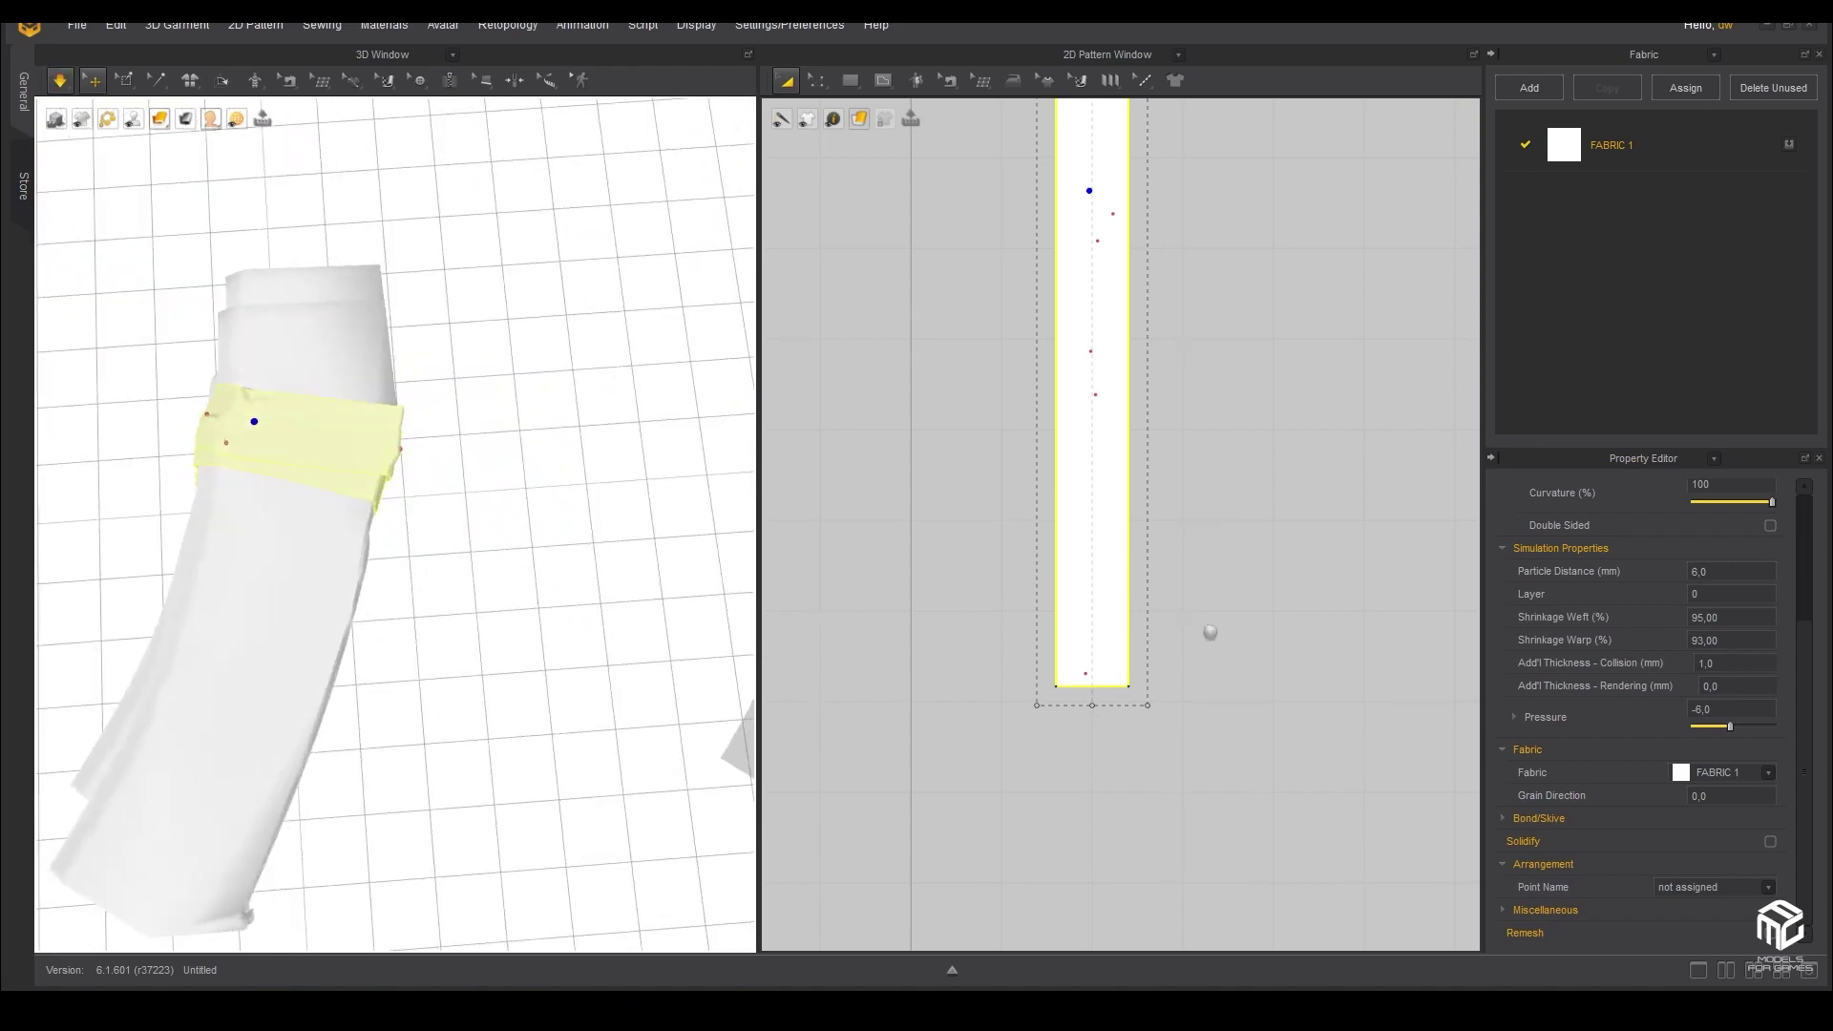
- Draw a tall rectangle strip pattern beside the first strip in the 2D window
scroll(1209, 688, "down", 2)
scroll(1205, 690, "down", 2)
scroll(1189, 611, "down", 2)
scroll(1188, 546, "down", 1)
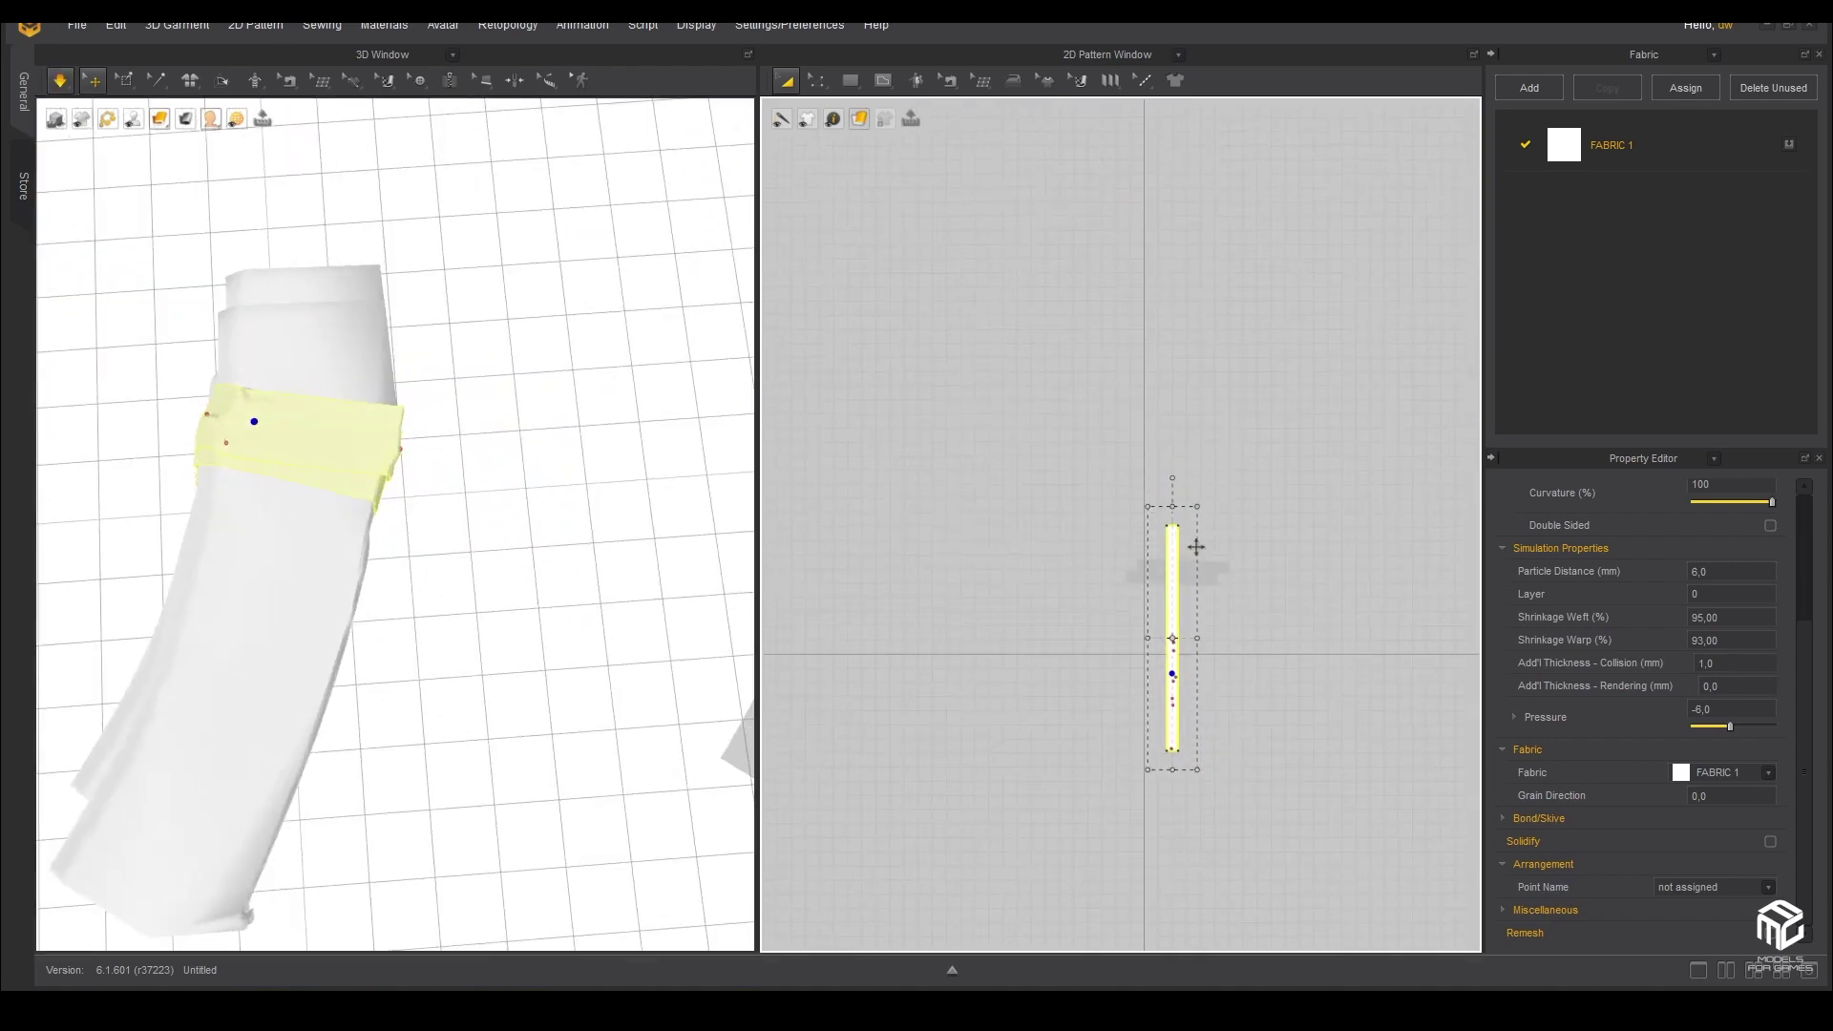
left_click(849, 79)
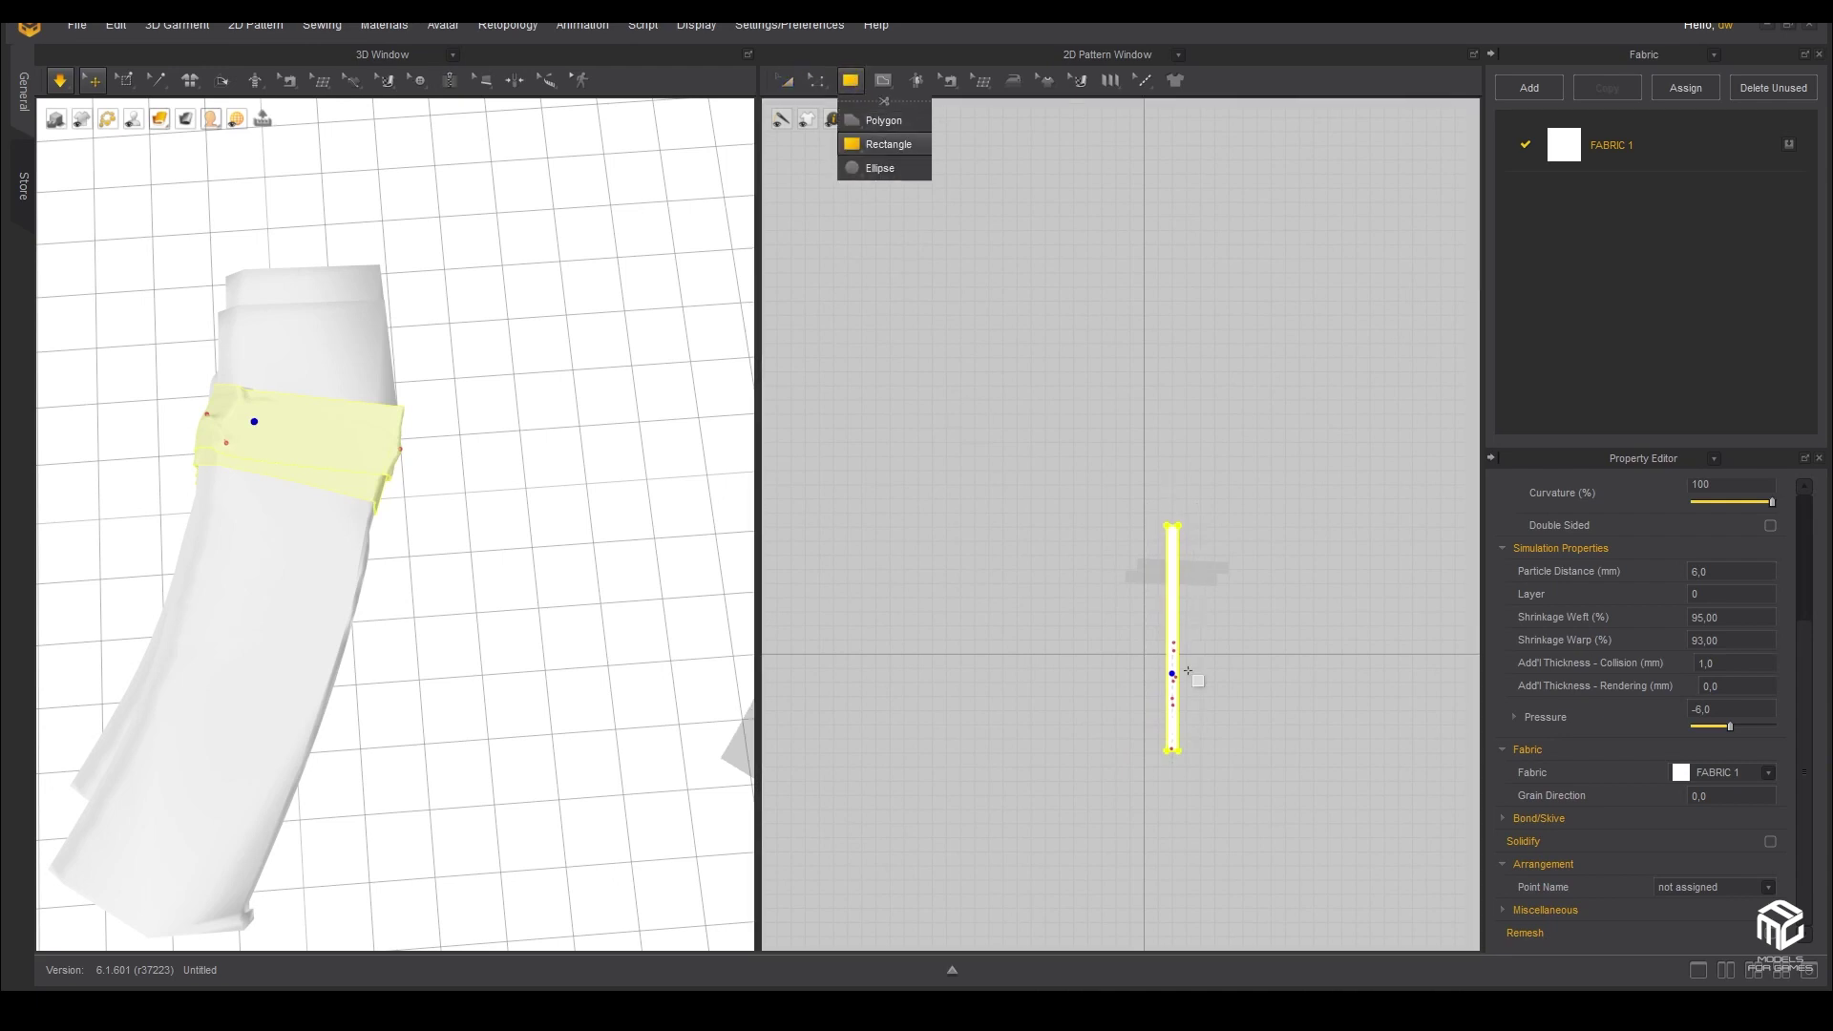
left_click(888, 116)
scroll(1161, 533, "up", 5)
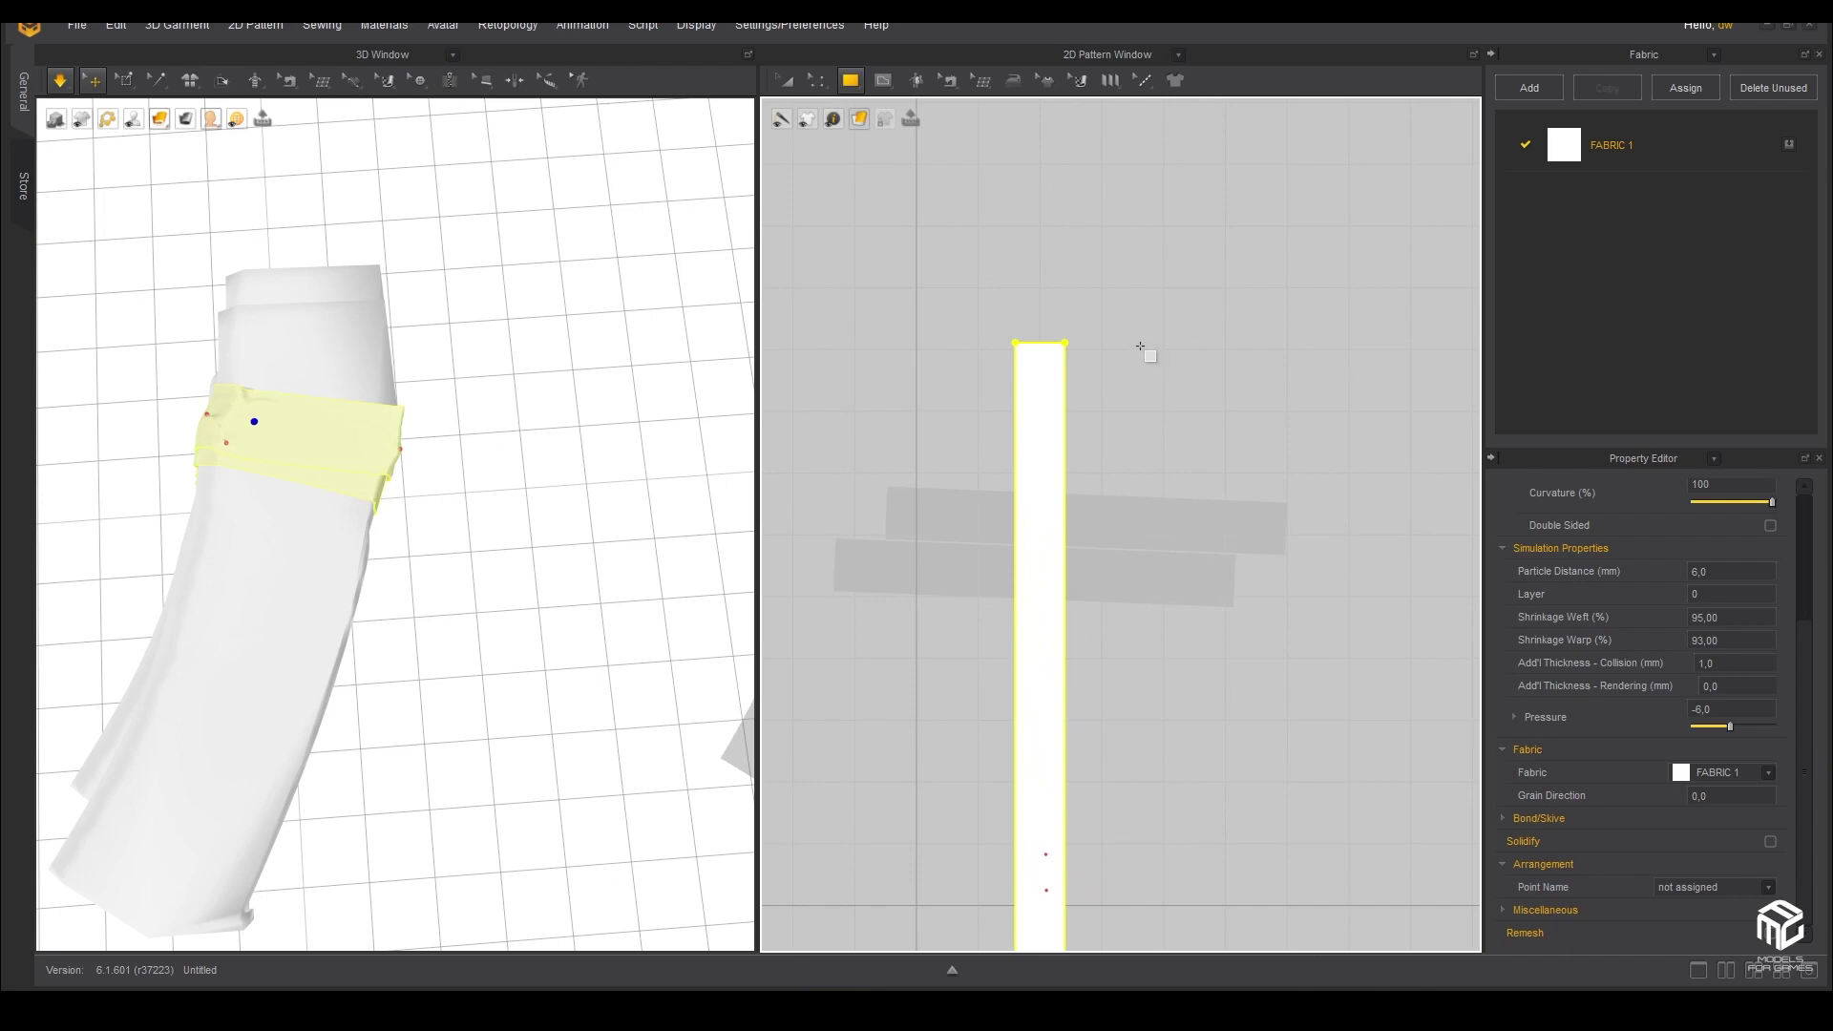
left_click_drag(1155, 507, 1191, 795)
right_click_drag(496, 630, 420, 339)
- Select the first tape strip, show garments as opaque, and keep its fabric as FABRIC 1
left_click(418, 338)
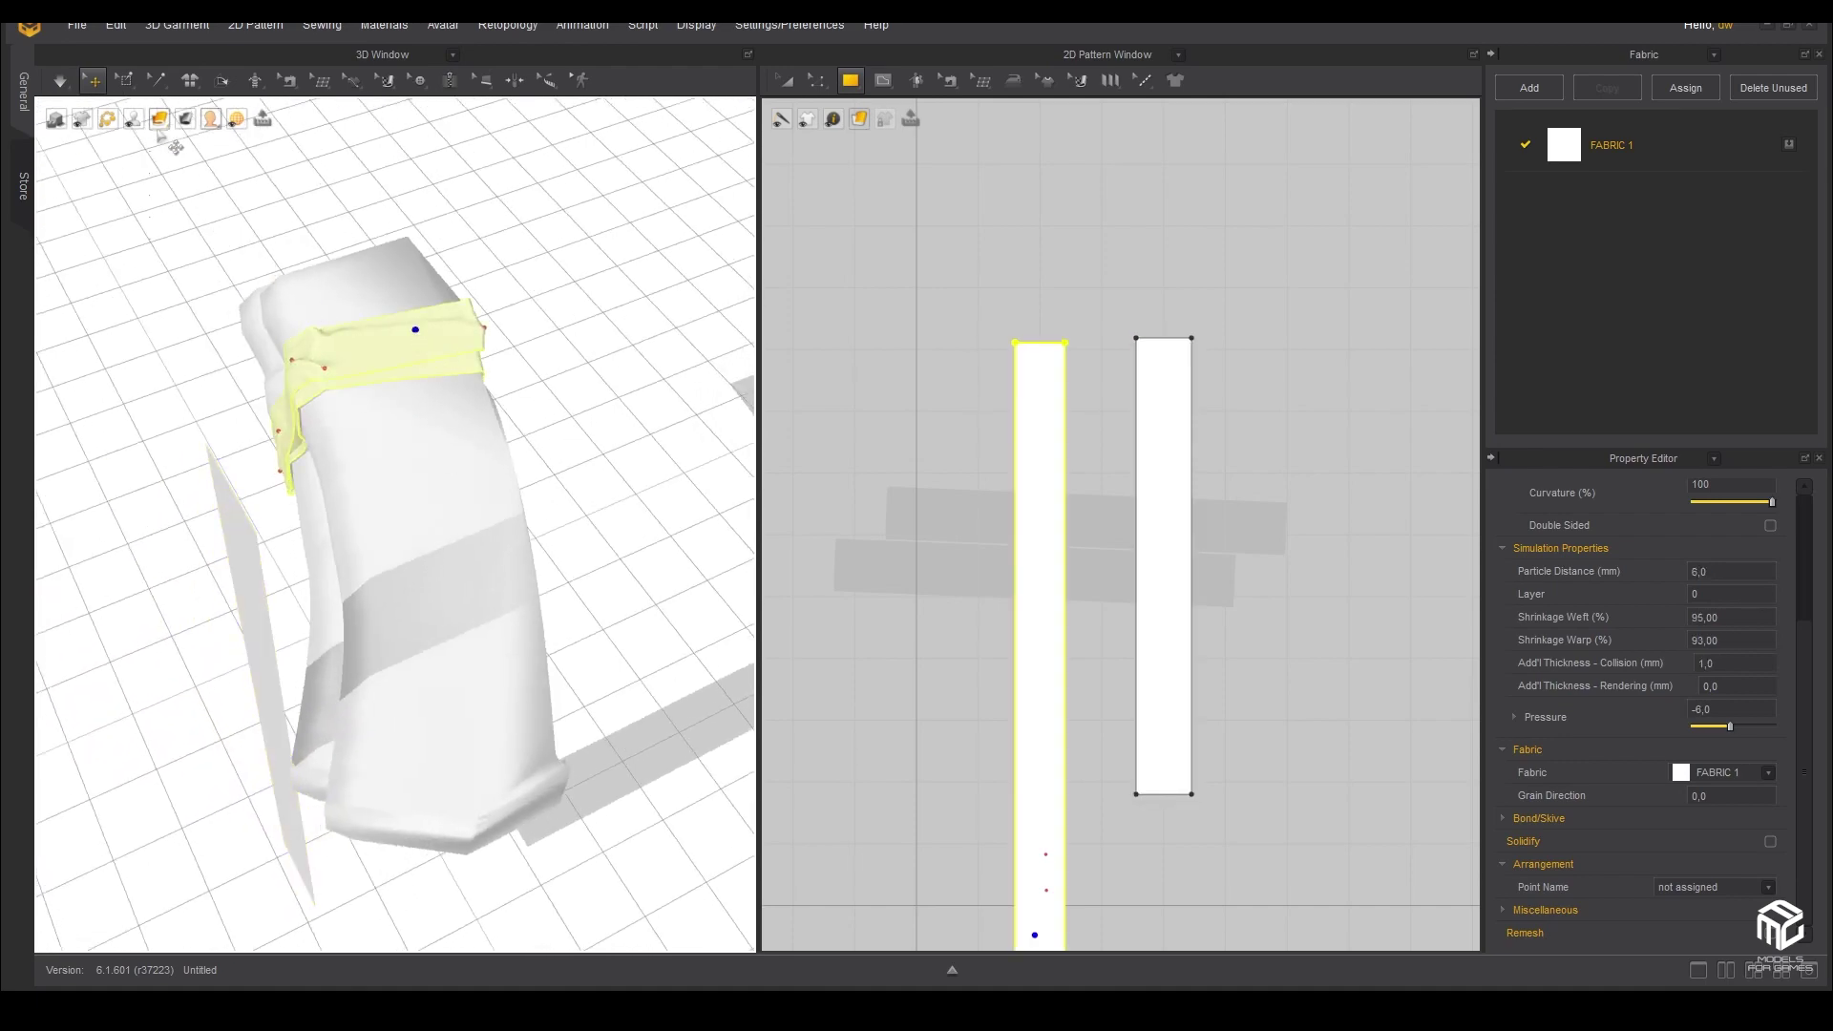
mouse_move(159, 120)
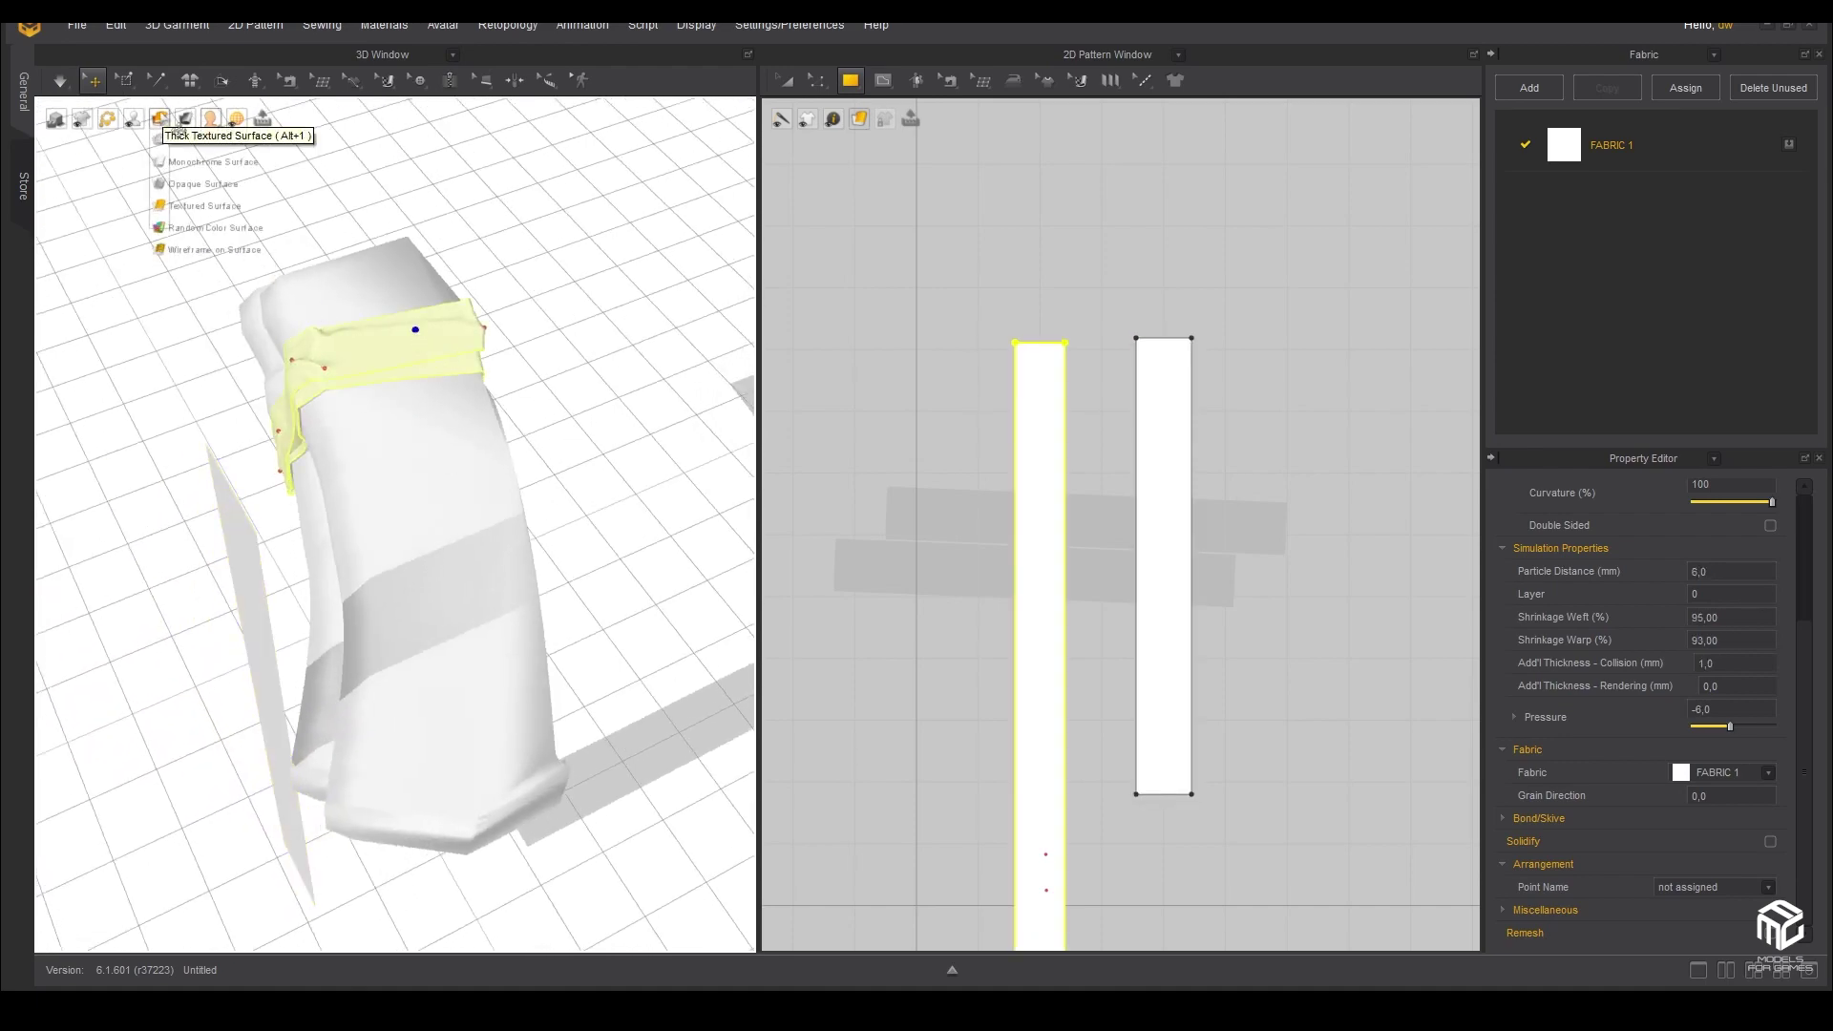
left_click(182, 182)
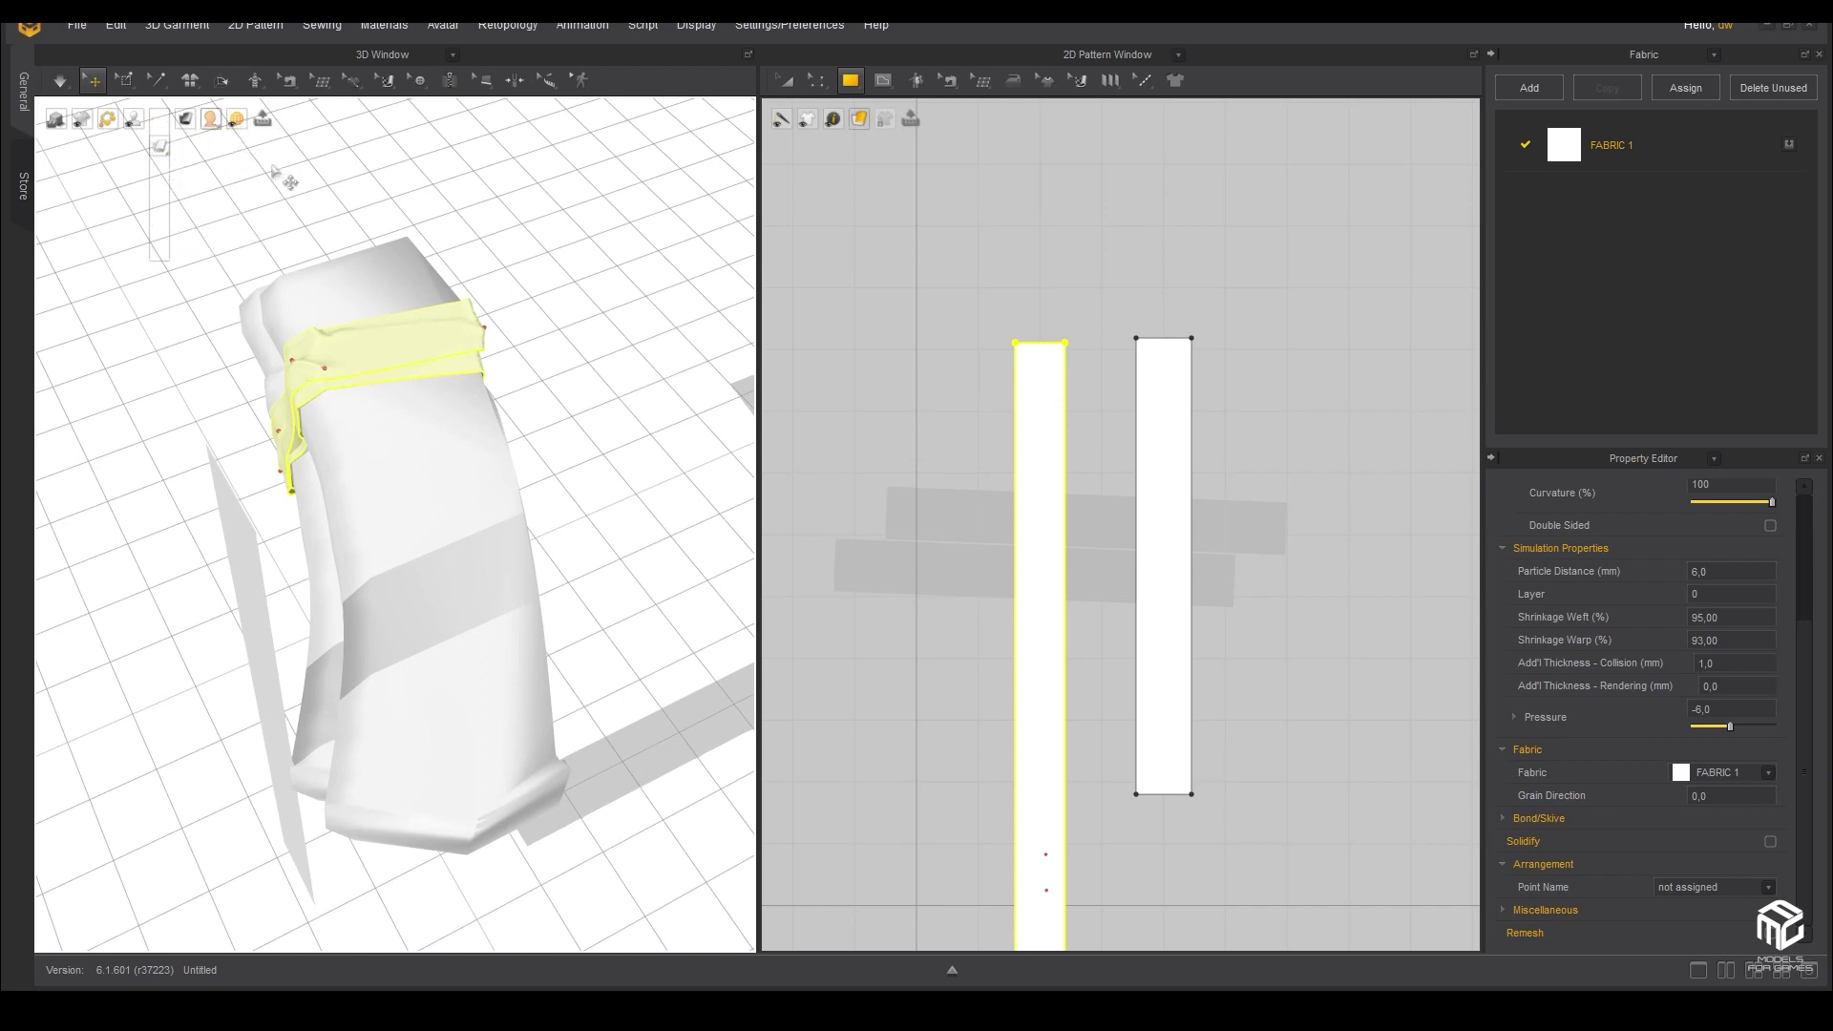
left_click(1683, 781)
left_click(1687, 775)
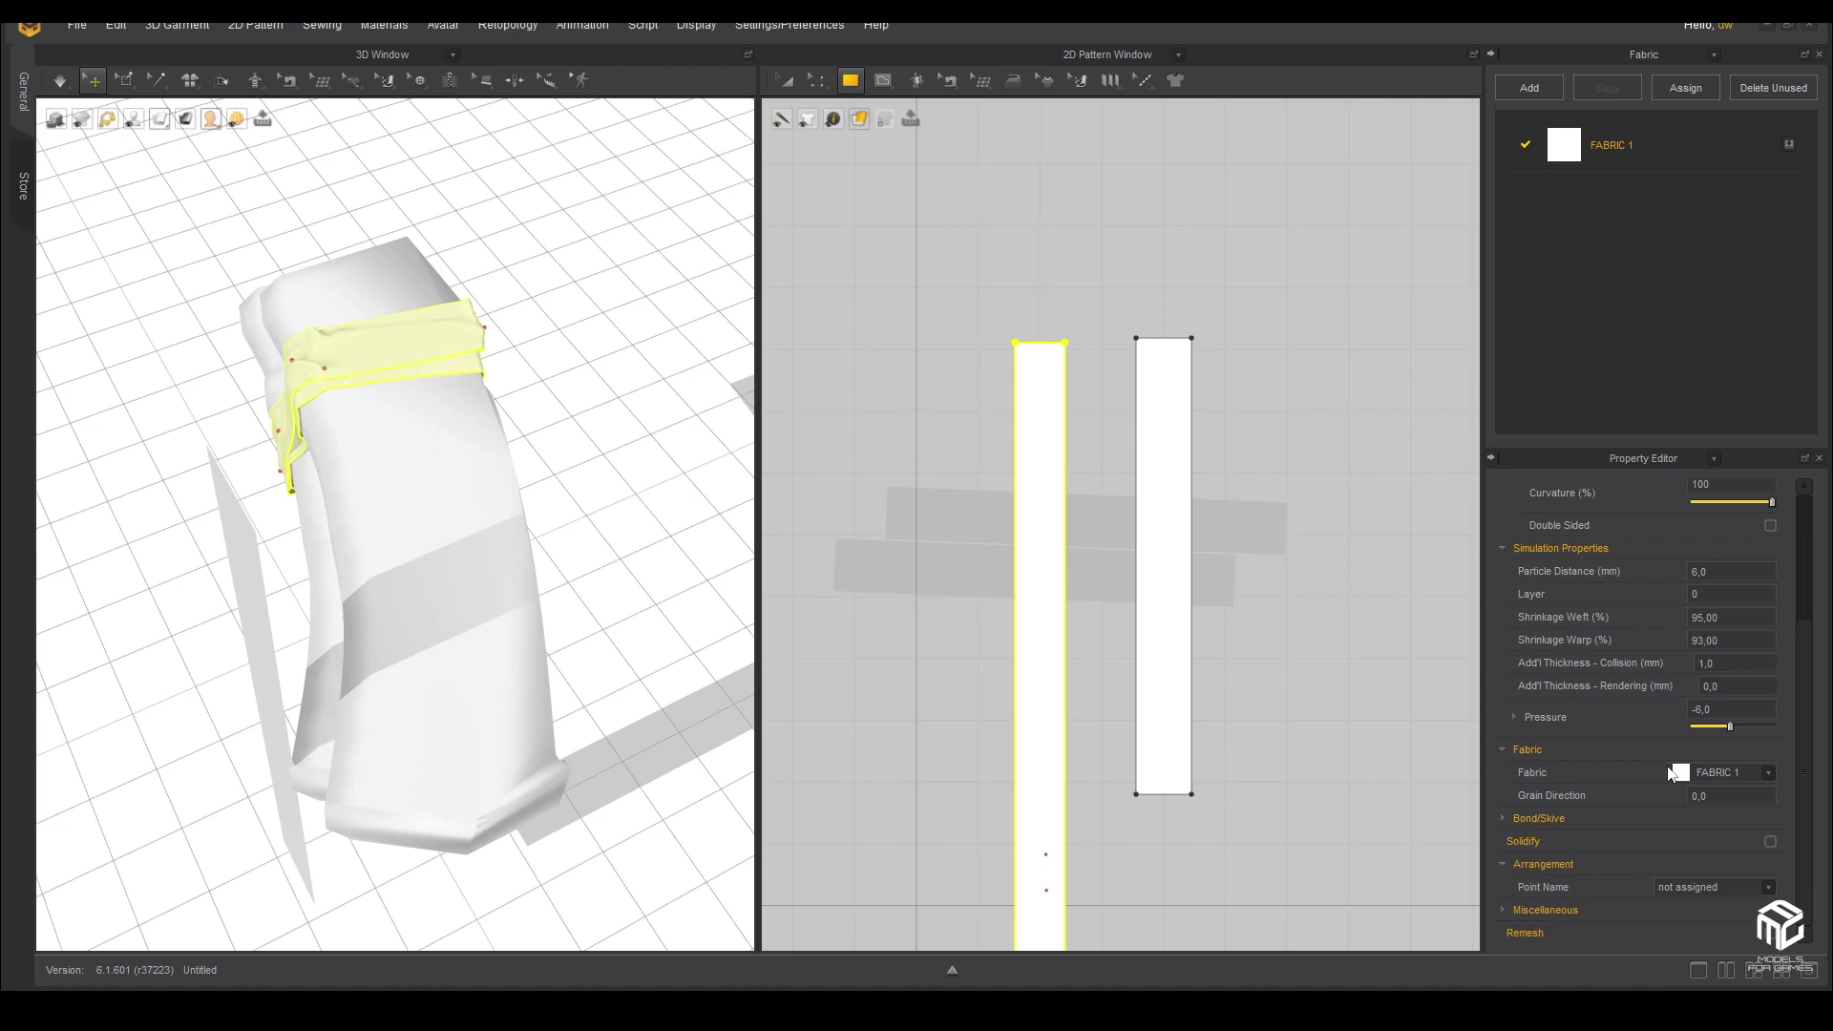
scroll(1669, 773, "up", 5)
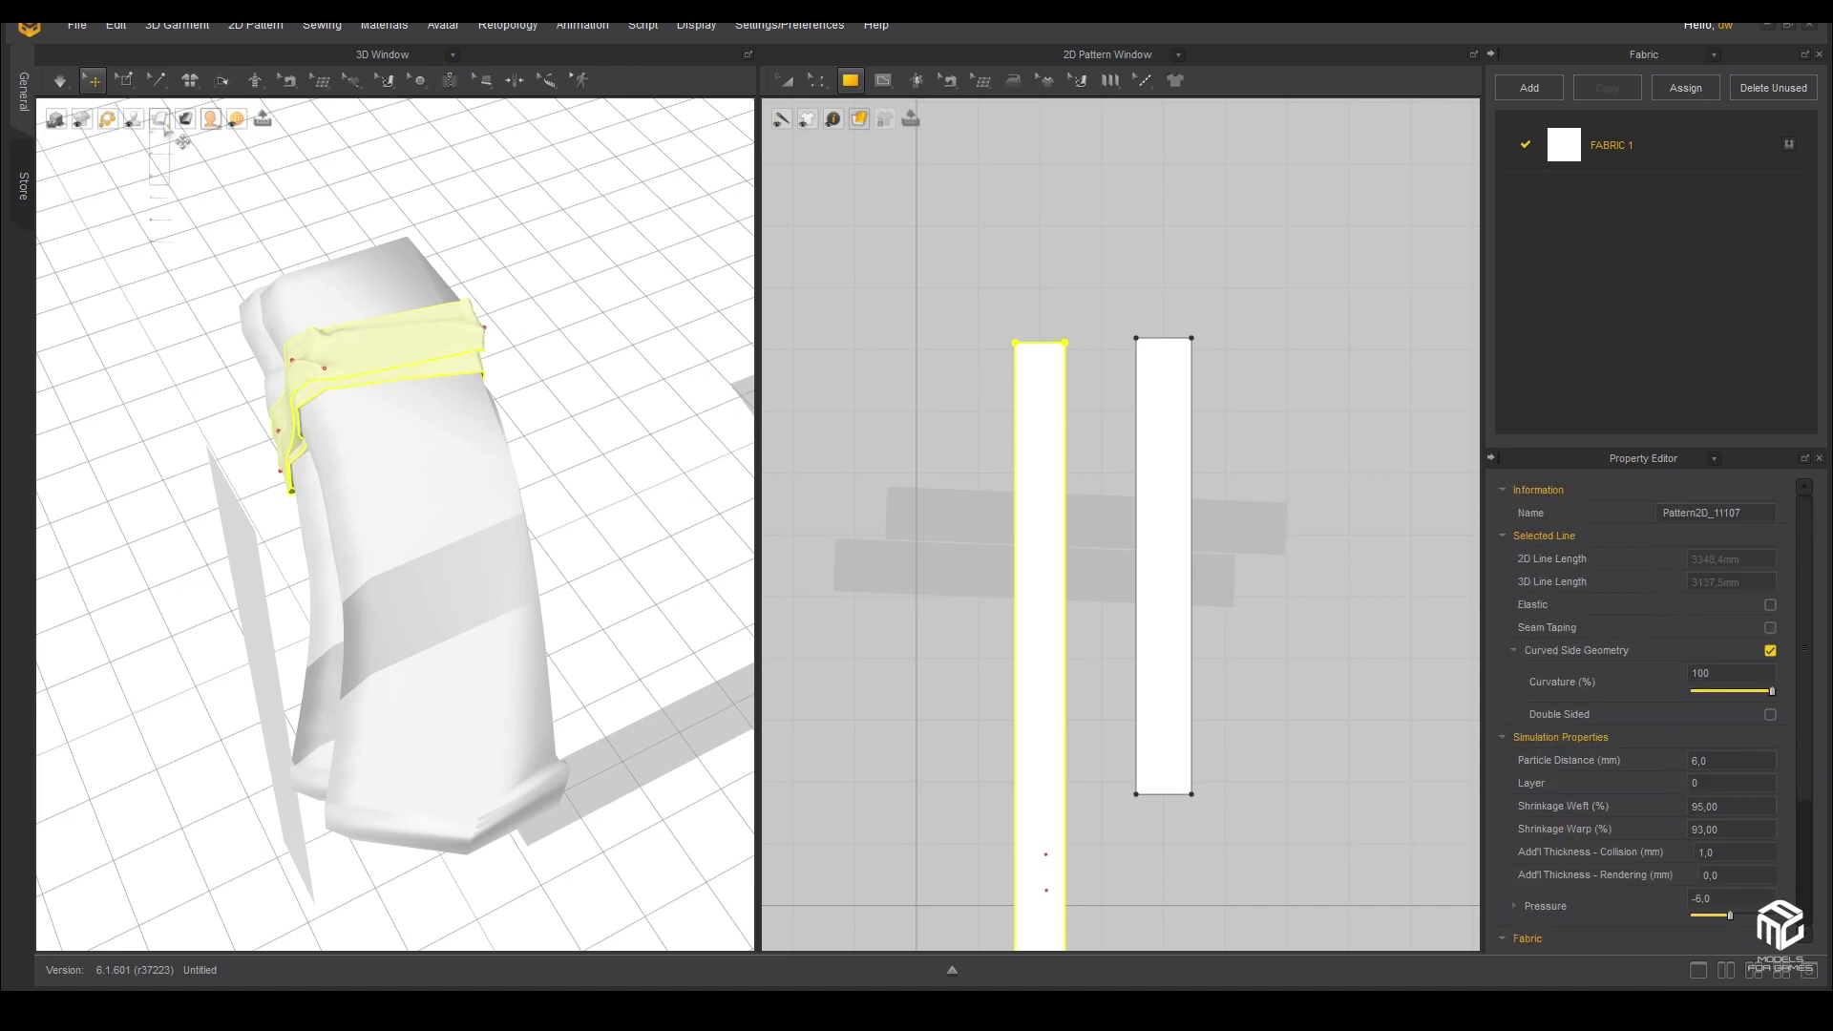
- Change the 3D surface display mode and view FABRIC 1's PBR Fabric_Matte properties
left_click(210, 250)
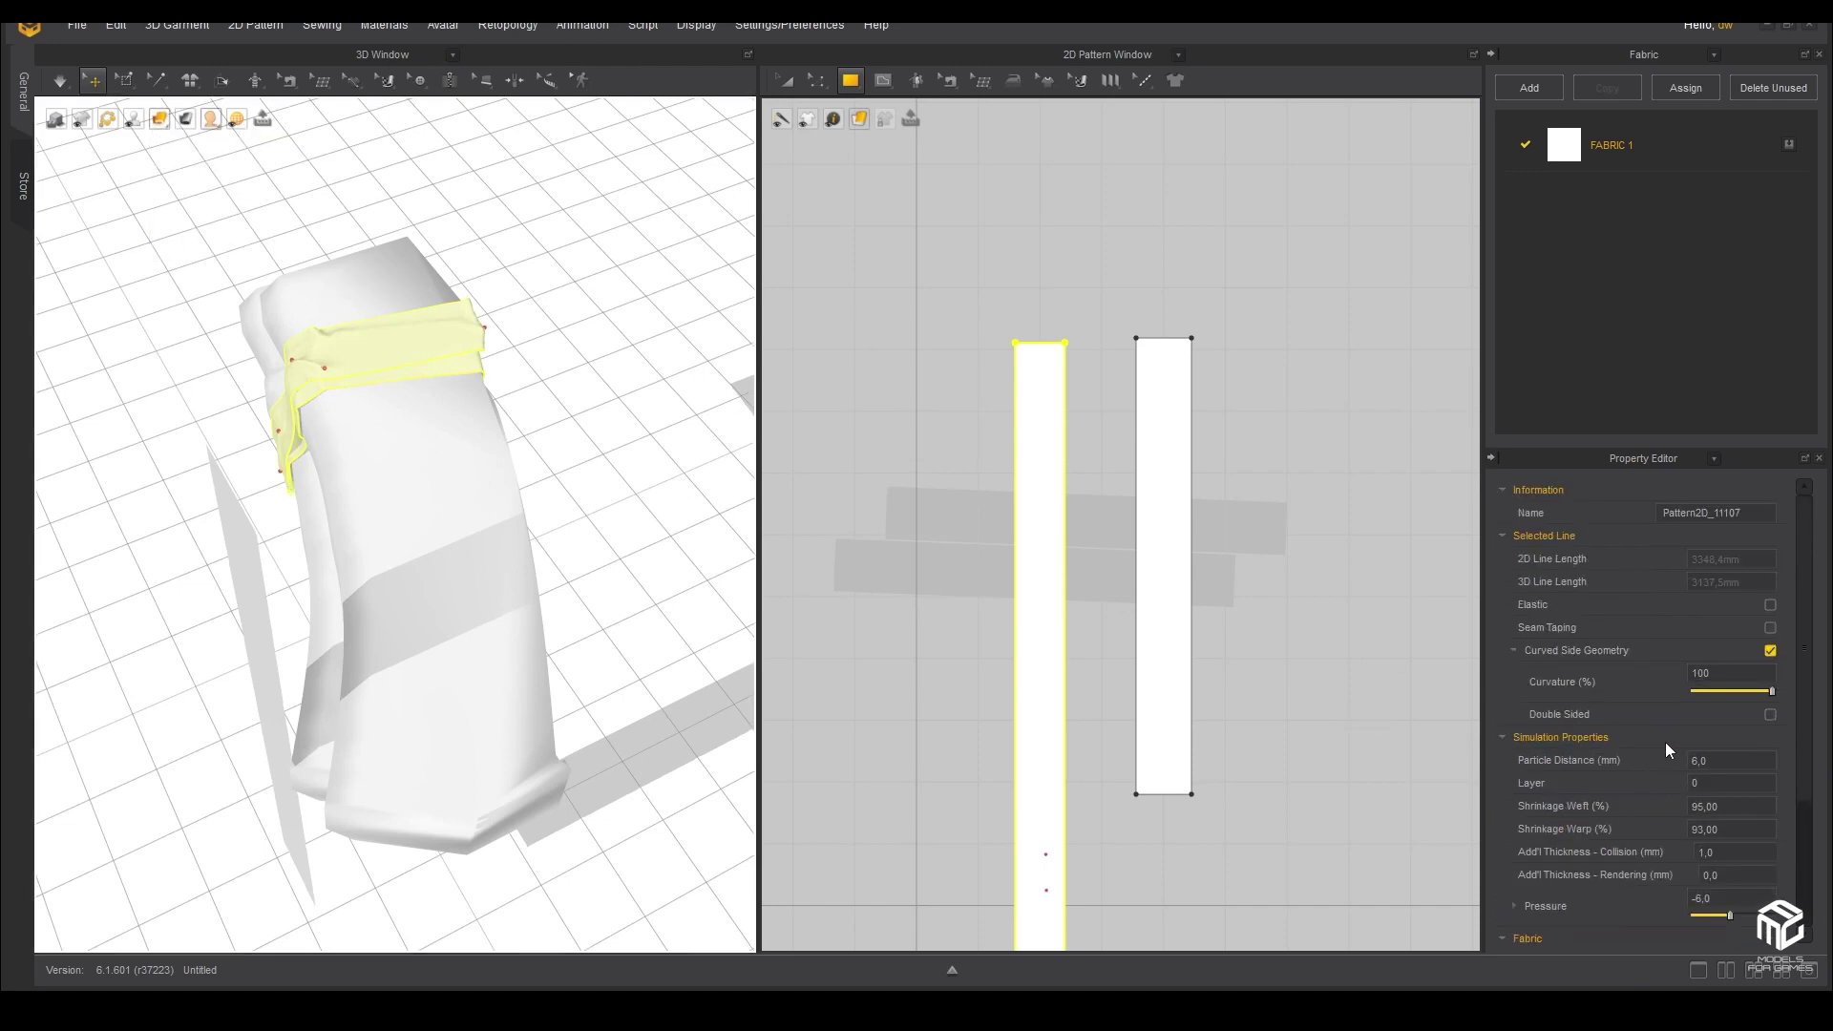
scroll(1671, 735, "down", 3)
scroll(1683, 764, "up", 3)
scroll(1679, 714, "down", 3)
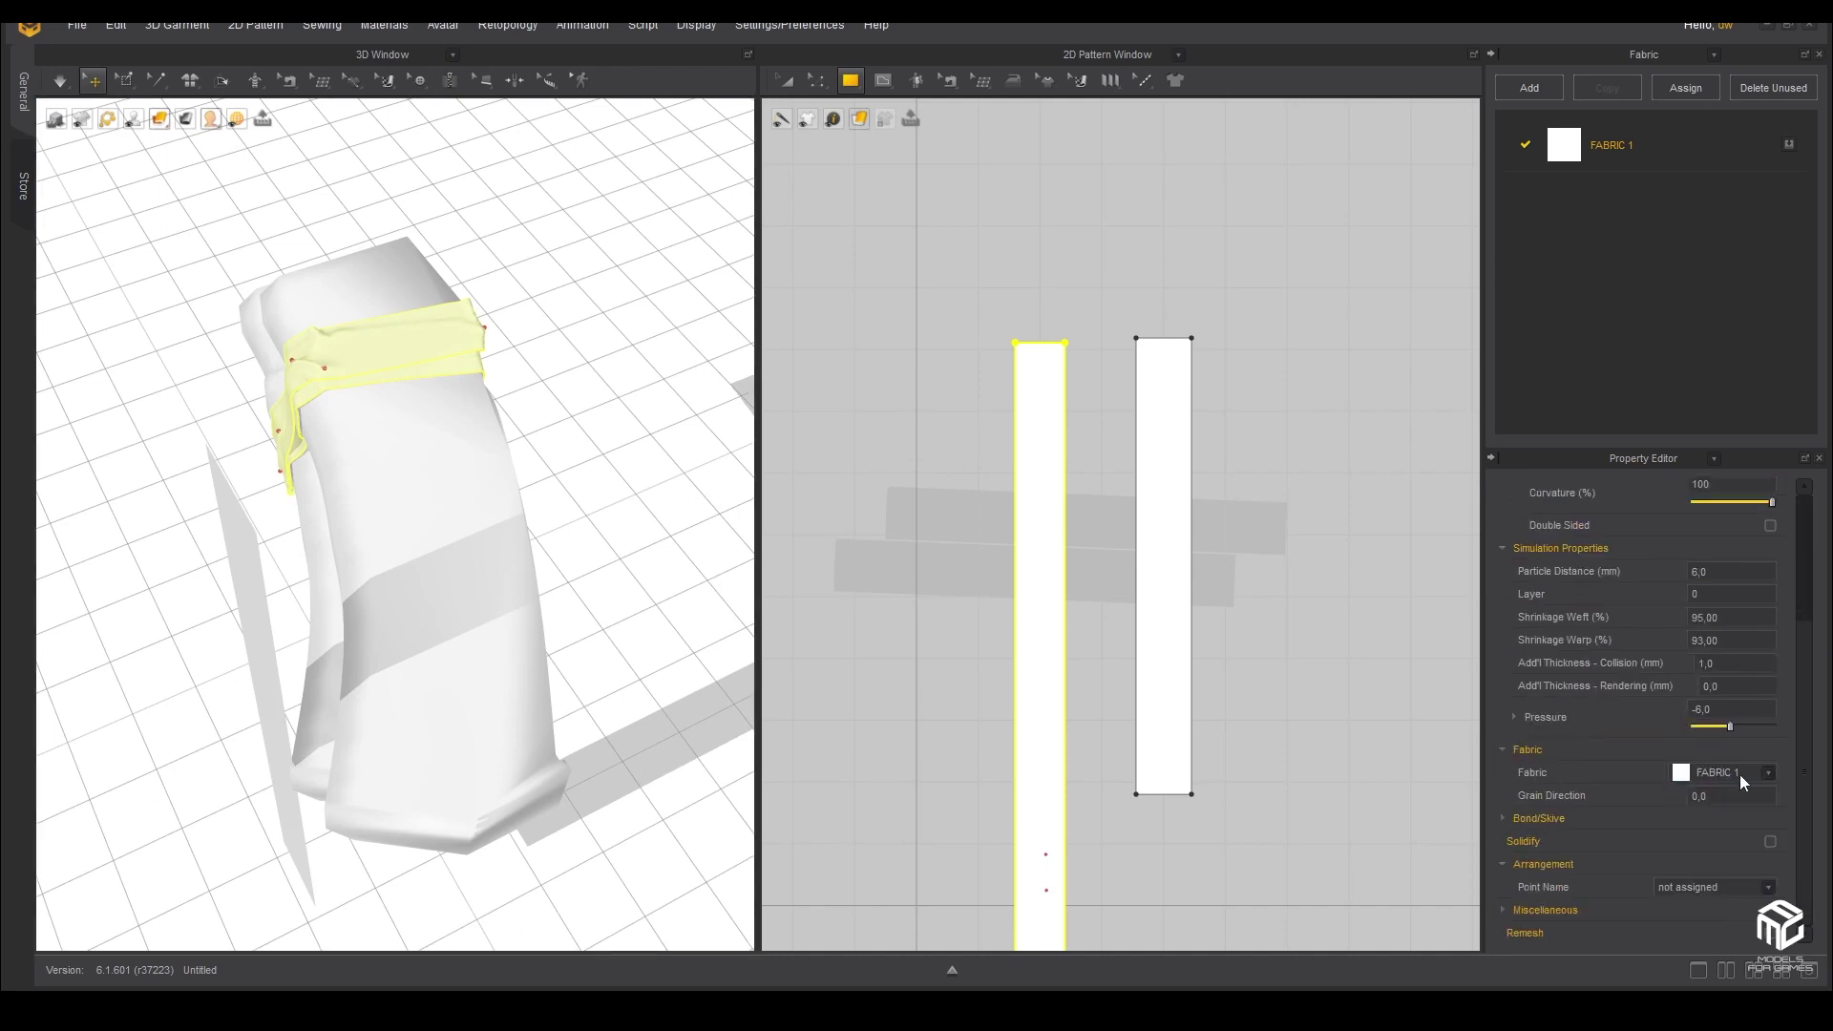
scroll(1591, 788, "up", 3)
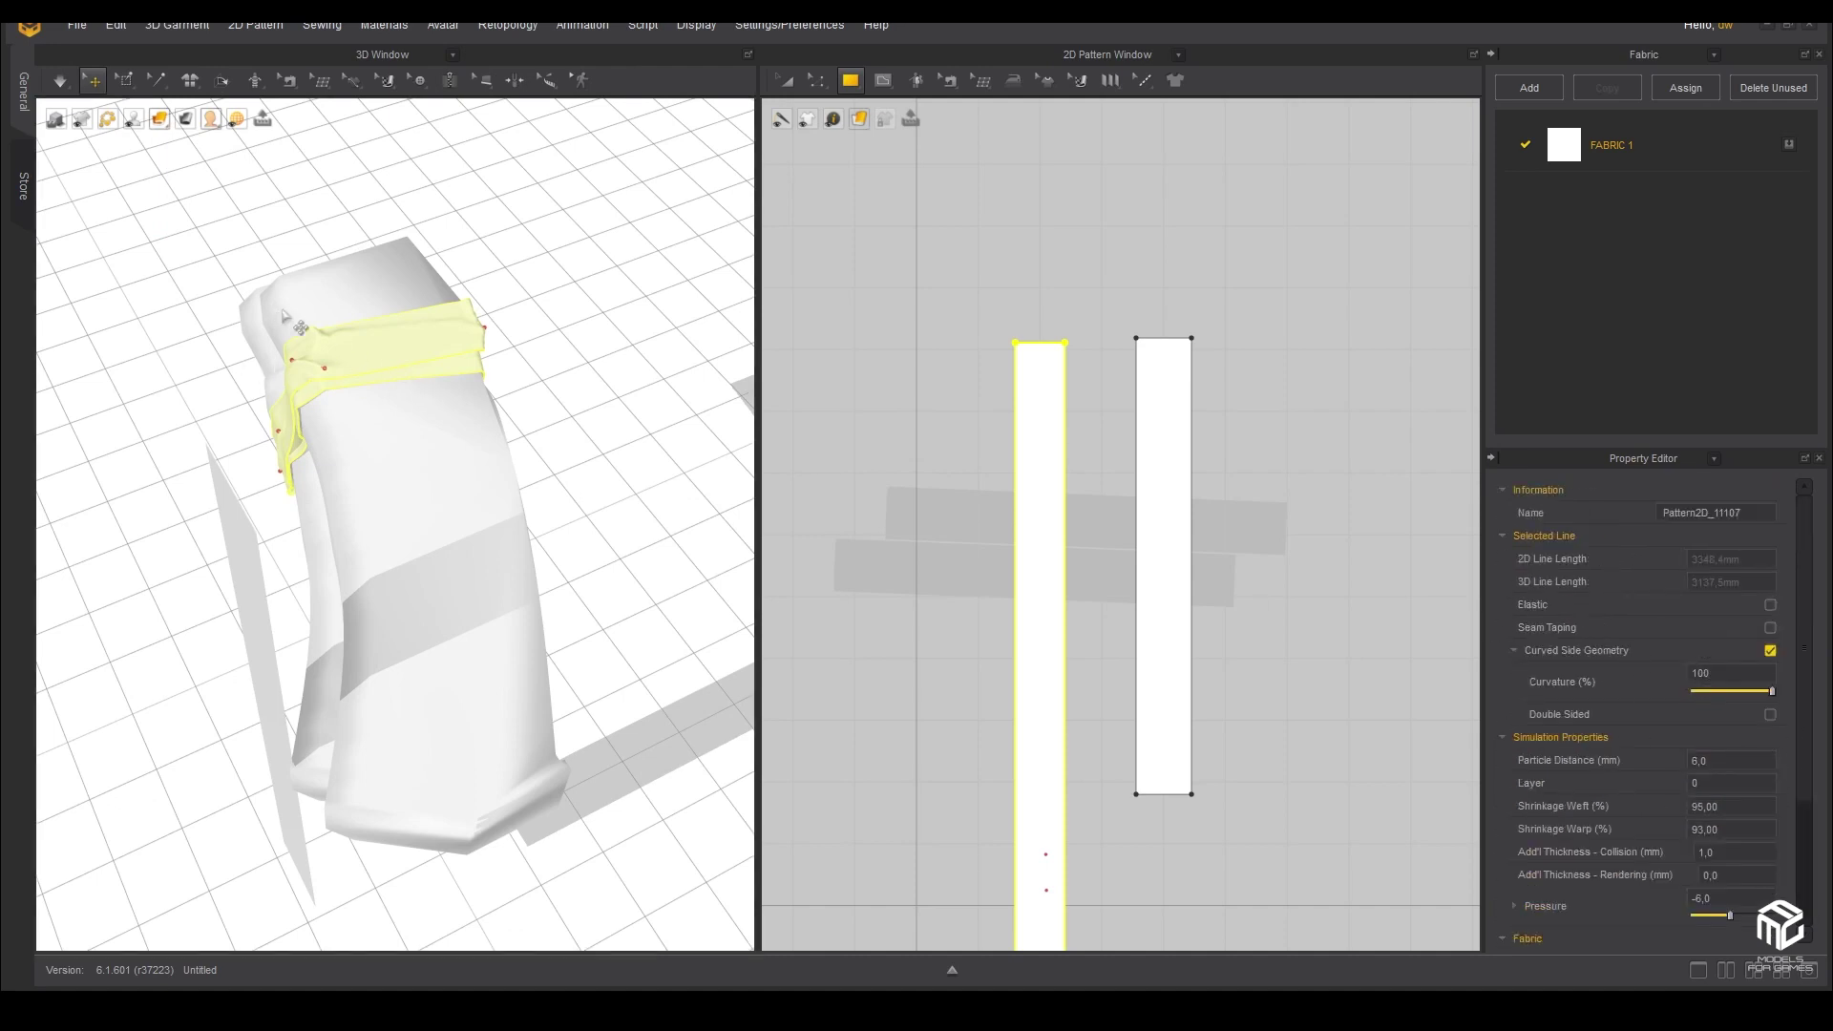
scroll(275, 311, "up", 2)
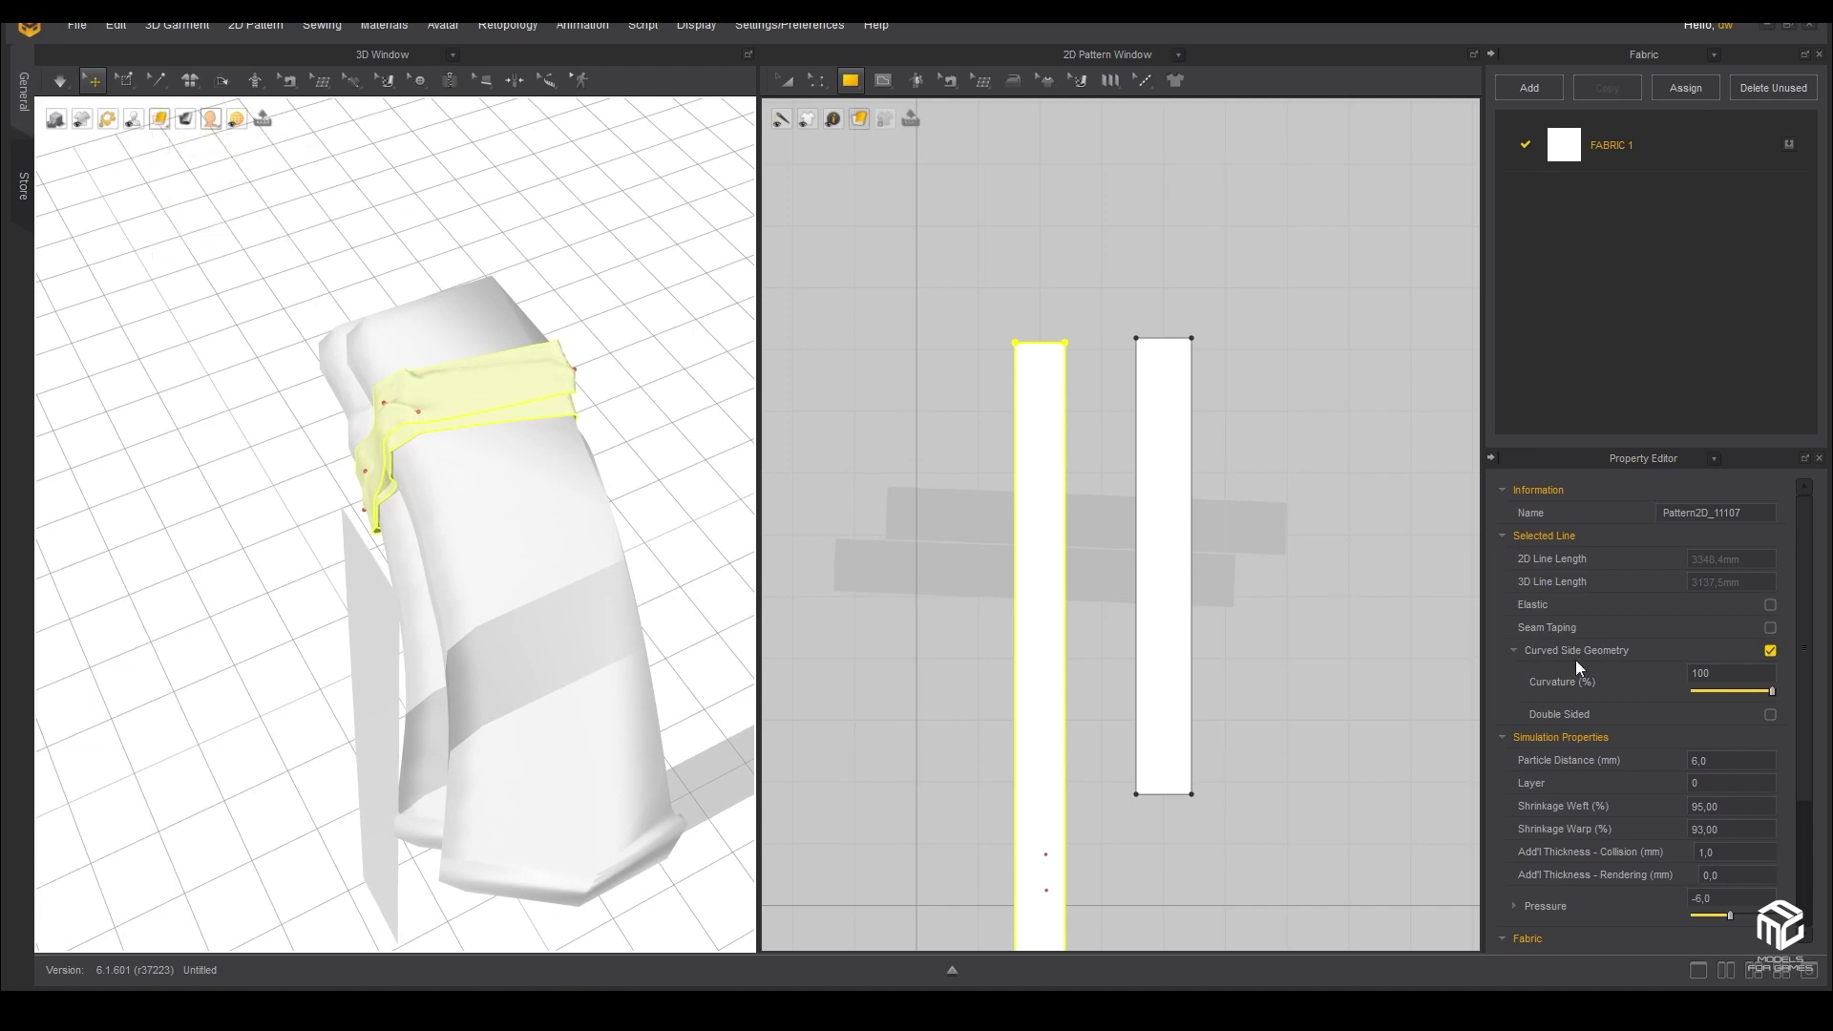
scroll(1663, 755, "down", 3)
scroll(1597, 748, "up", 3)
left_click(1612, 145)
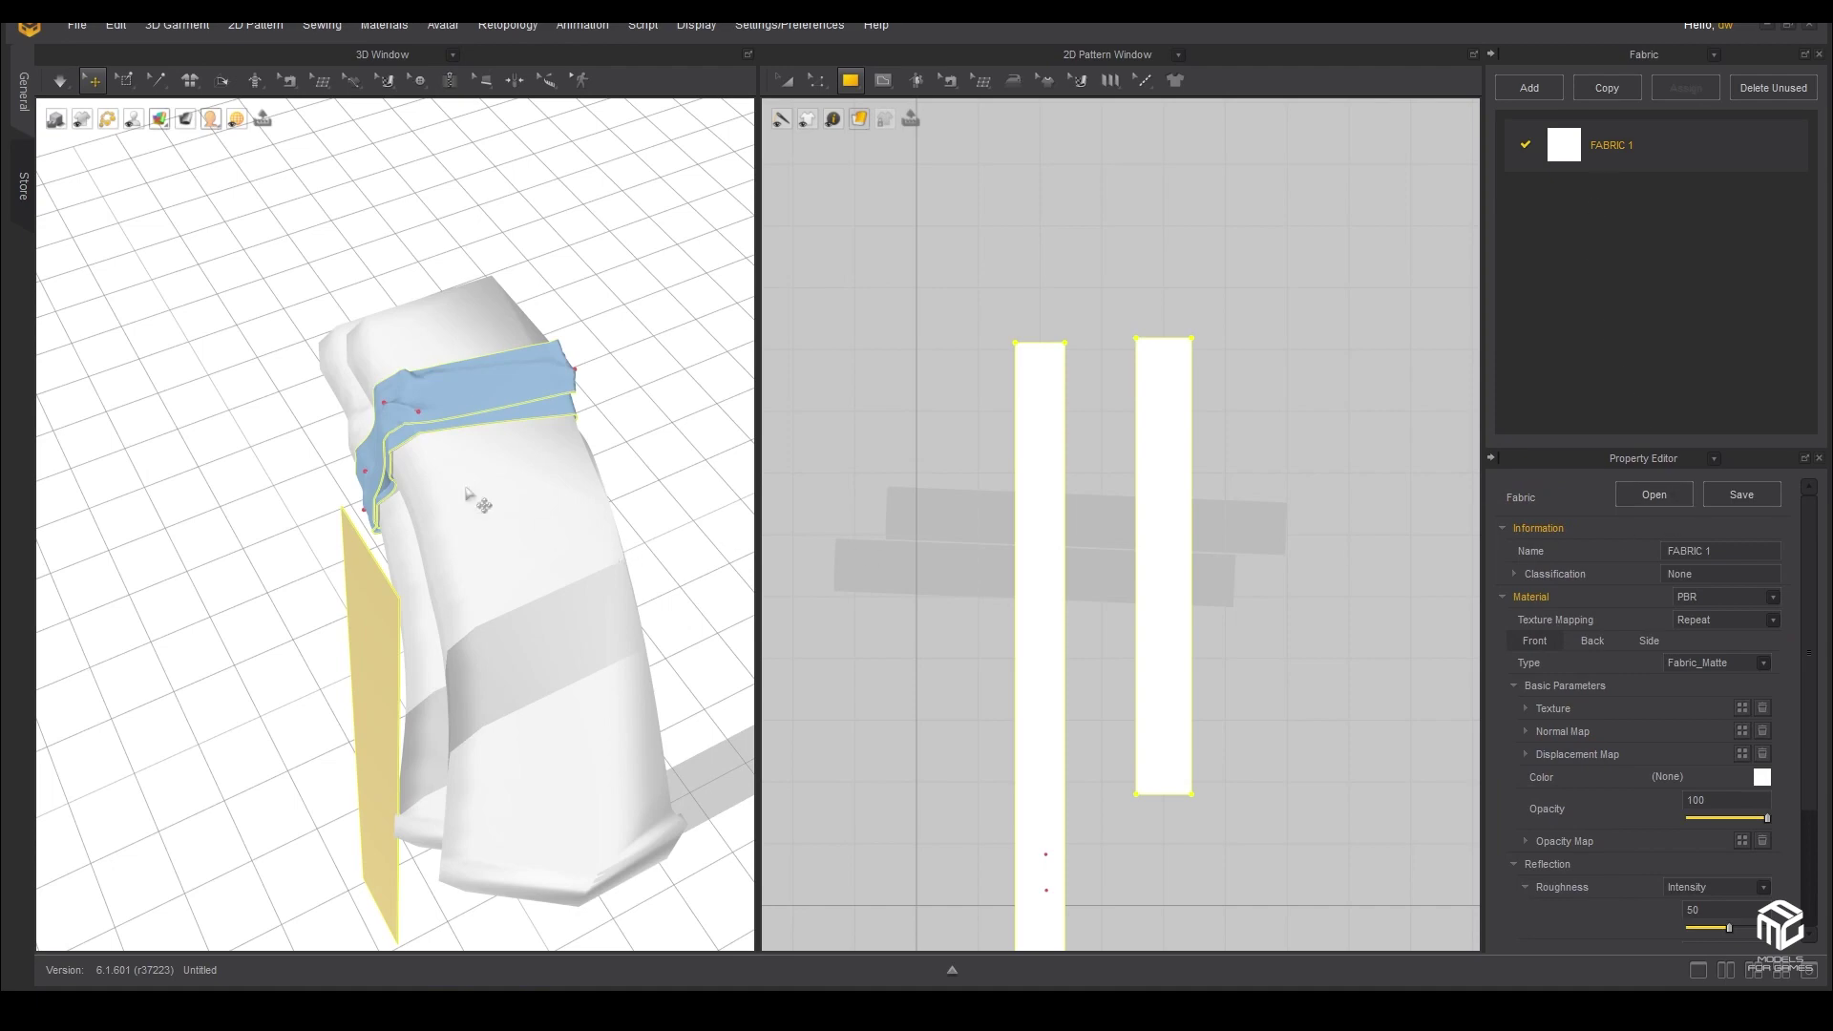
- Select the new strip in 3D and begin rotating it with the gizmo rings
left_click(161, 120)
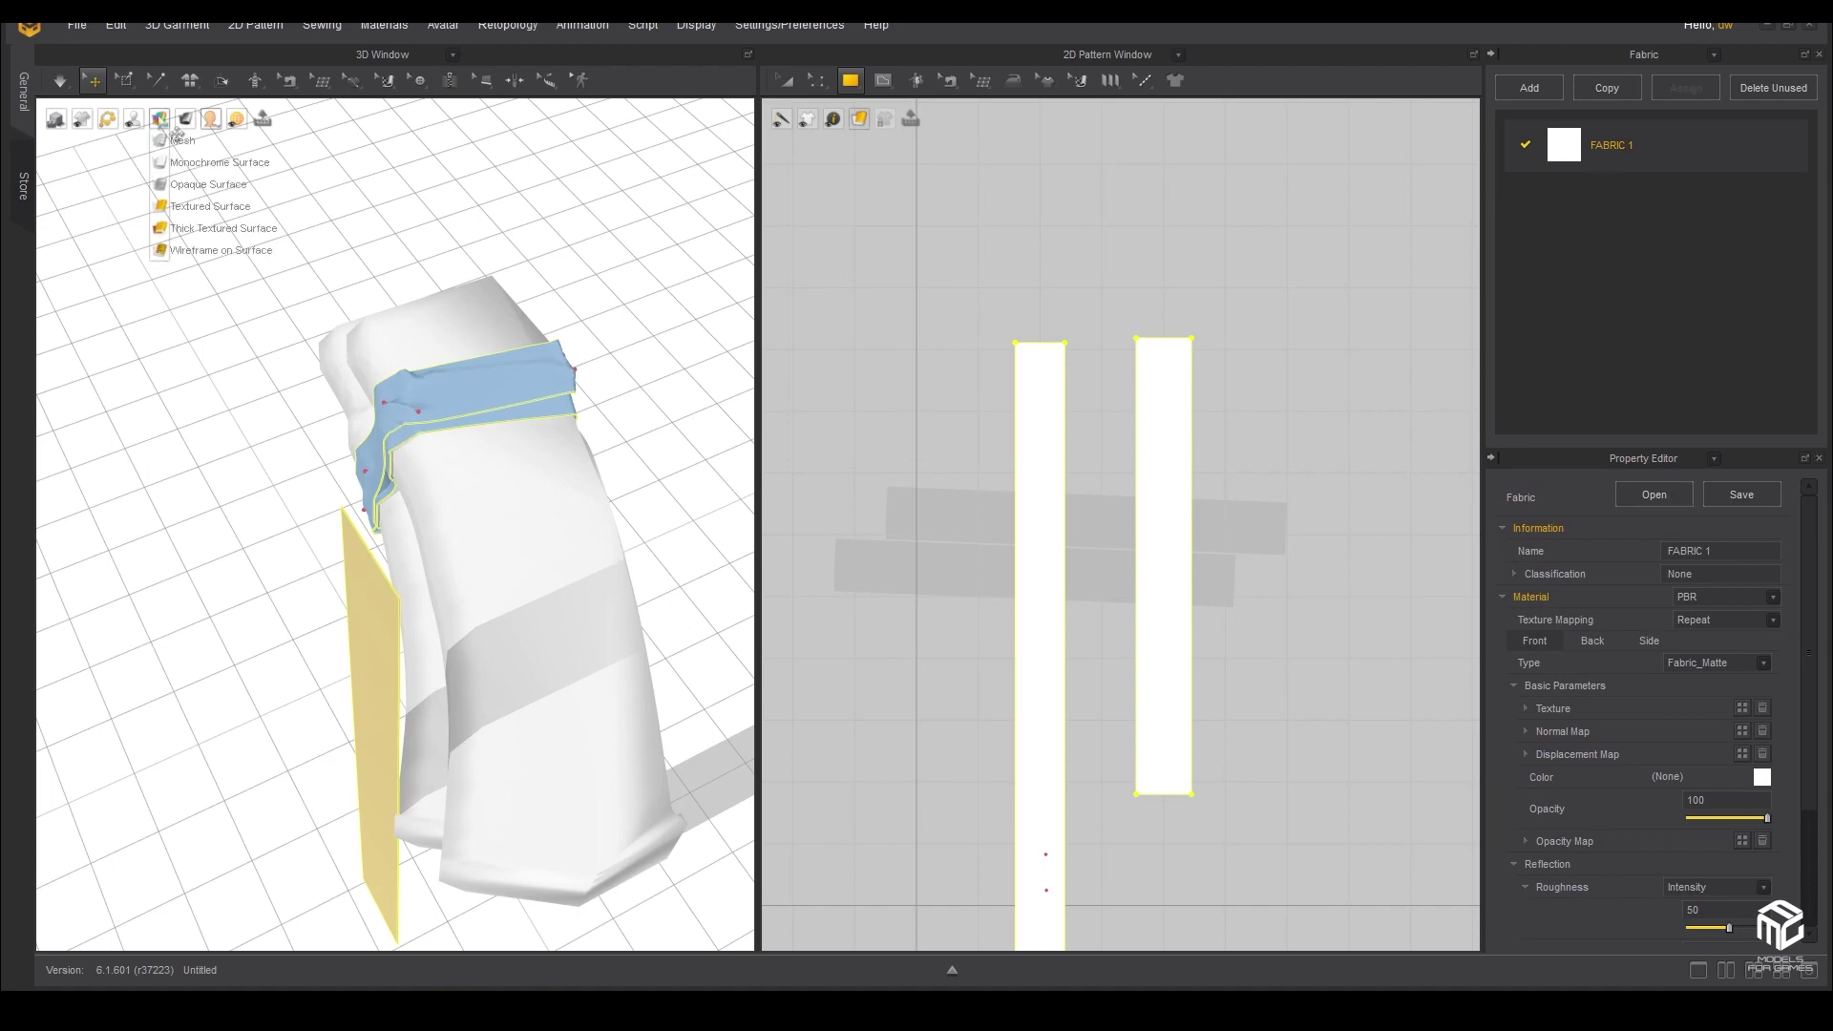
mouse_move(534, 621)
right_mouse_down()
mouse_move(477, 499)
mouse_move(436, 582)
right_mouse_up()
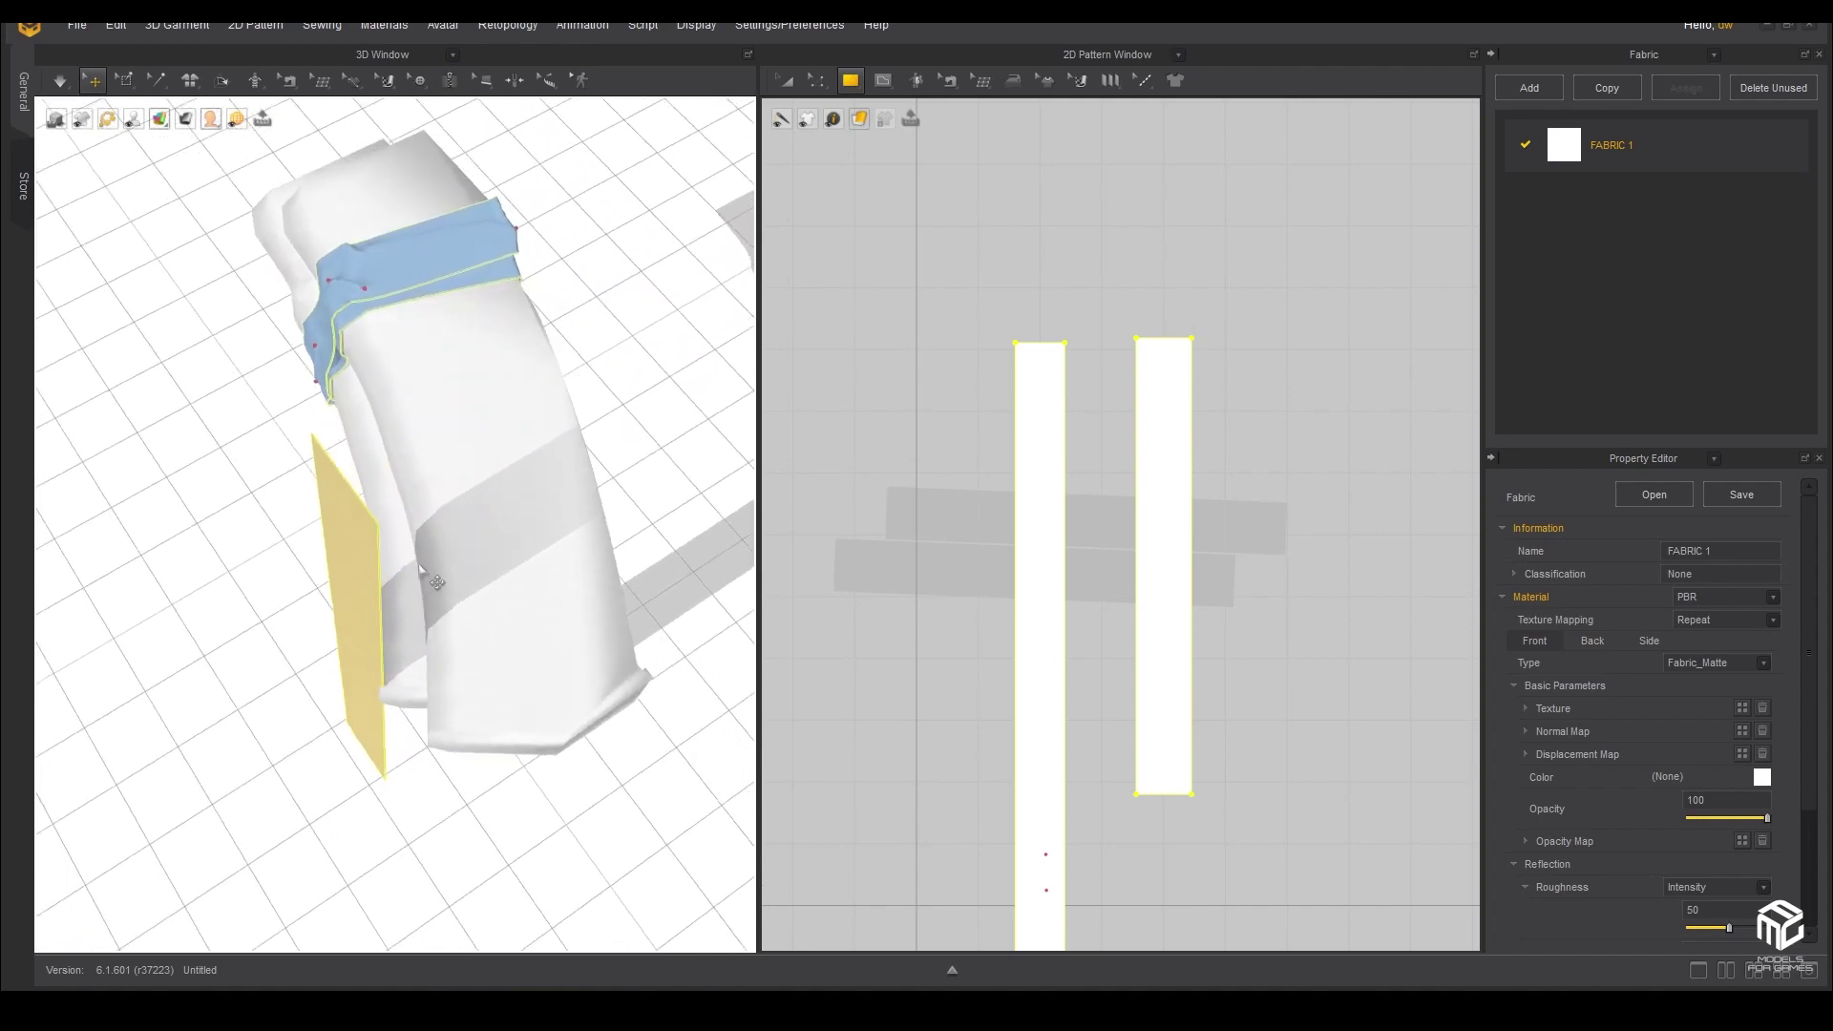
left_click(352, 588)
mouse_move(504, 658)
right_mouse_down()
mouse_move(499, 578)
mouse_move(423, 516)
right_mouse_up()
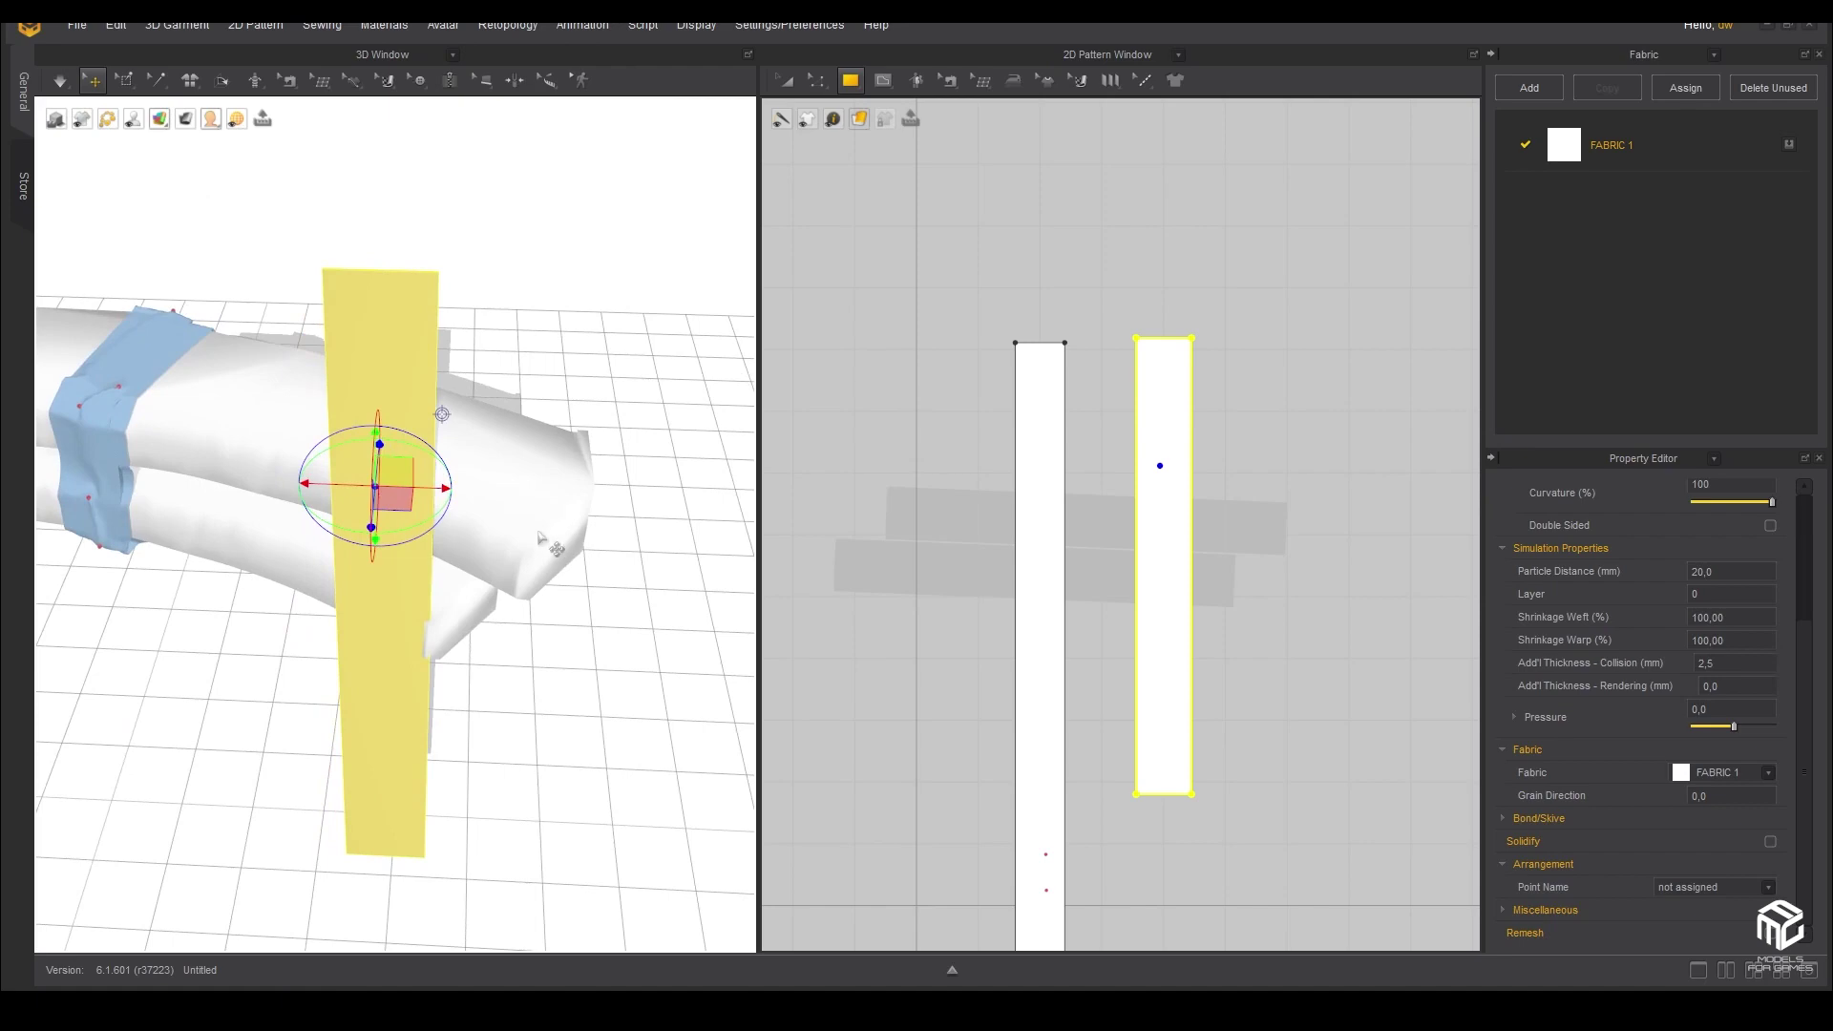
mouse_move(424, 513)
right_mouse_down()
mouse_move(400, 611)
mouse_move(489, 470)
right_mouse_up()
left_click_drag(489, 482, 516, 523)
mouse_move(516, 535)
right_mouse_down()
mouse_move(542, 557)
mouse_move(496, 492)
right_mouse_up()
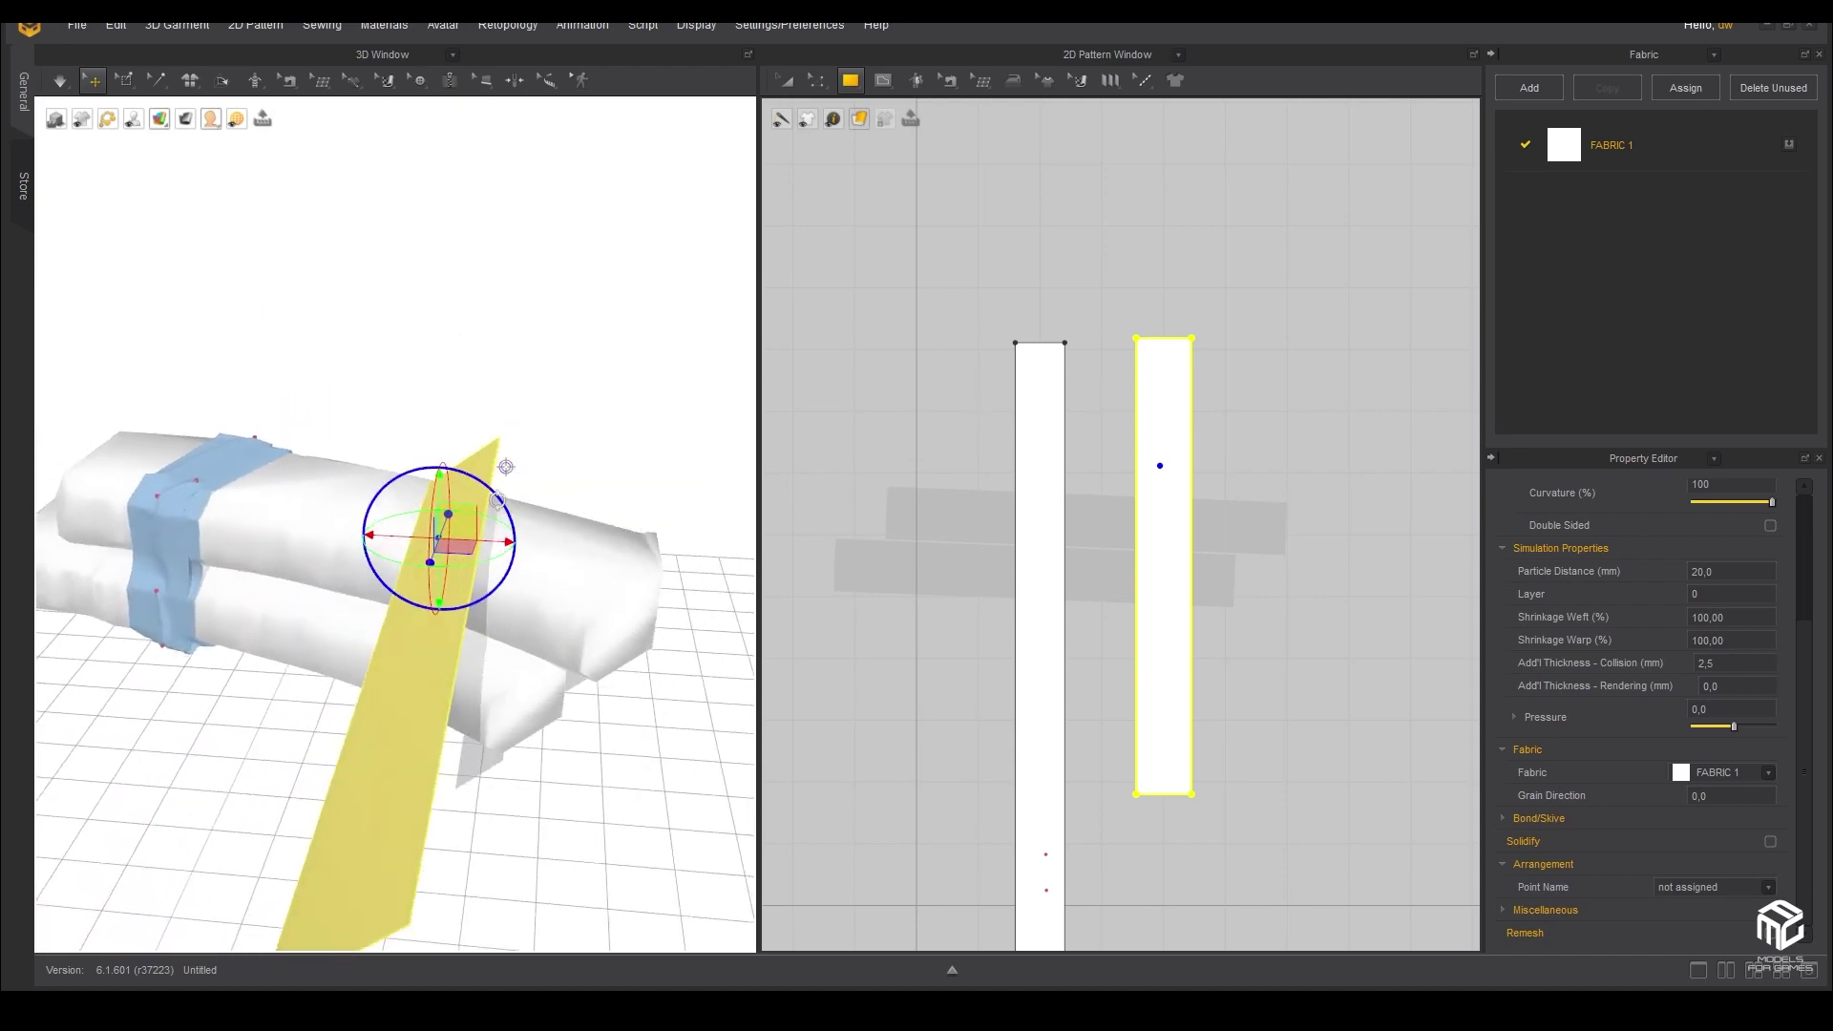
- Turn the strip horizontal and slide it across the magazine below the first tape
left_click_drag(496, 494, 515, 545)
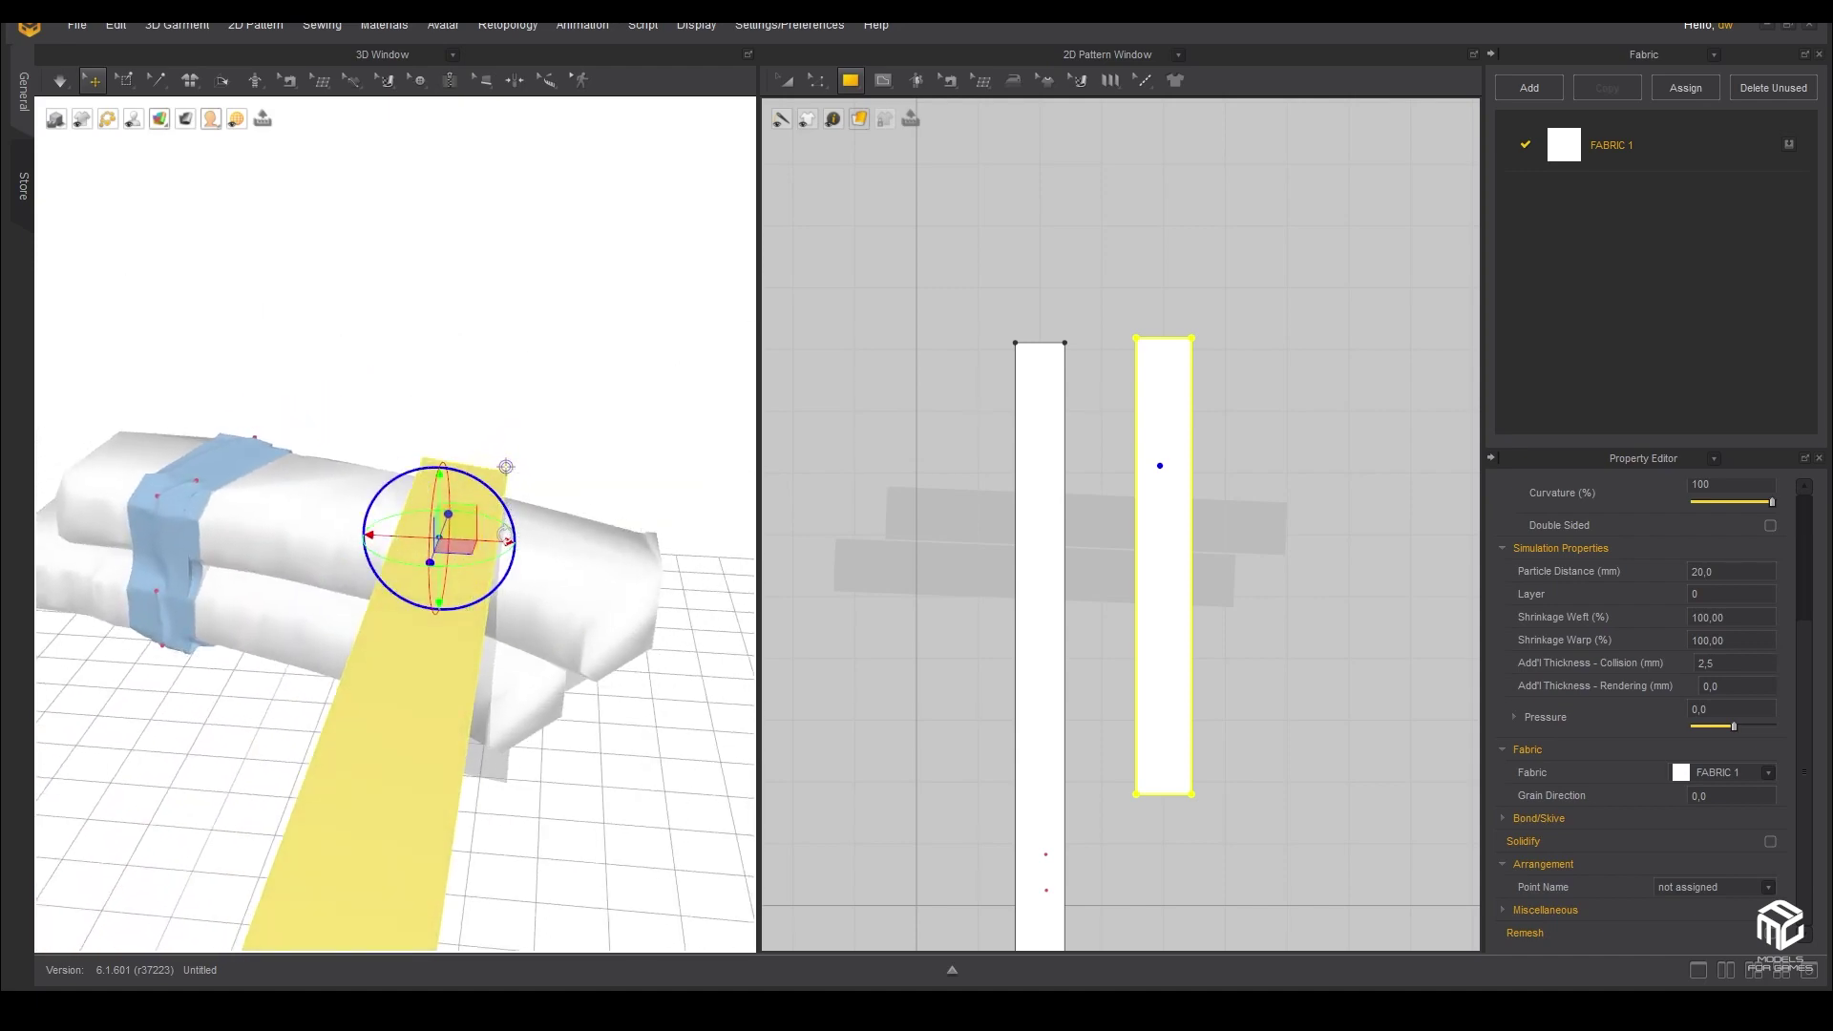
right_click_drag(506, 466, 506, 467)
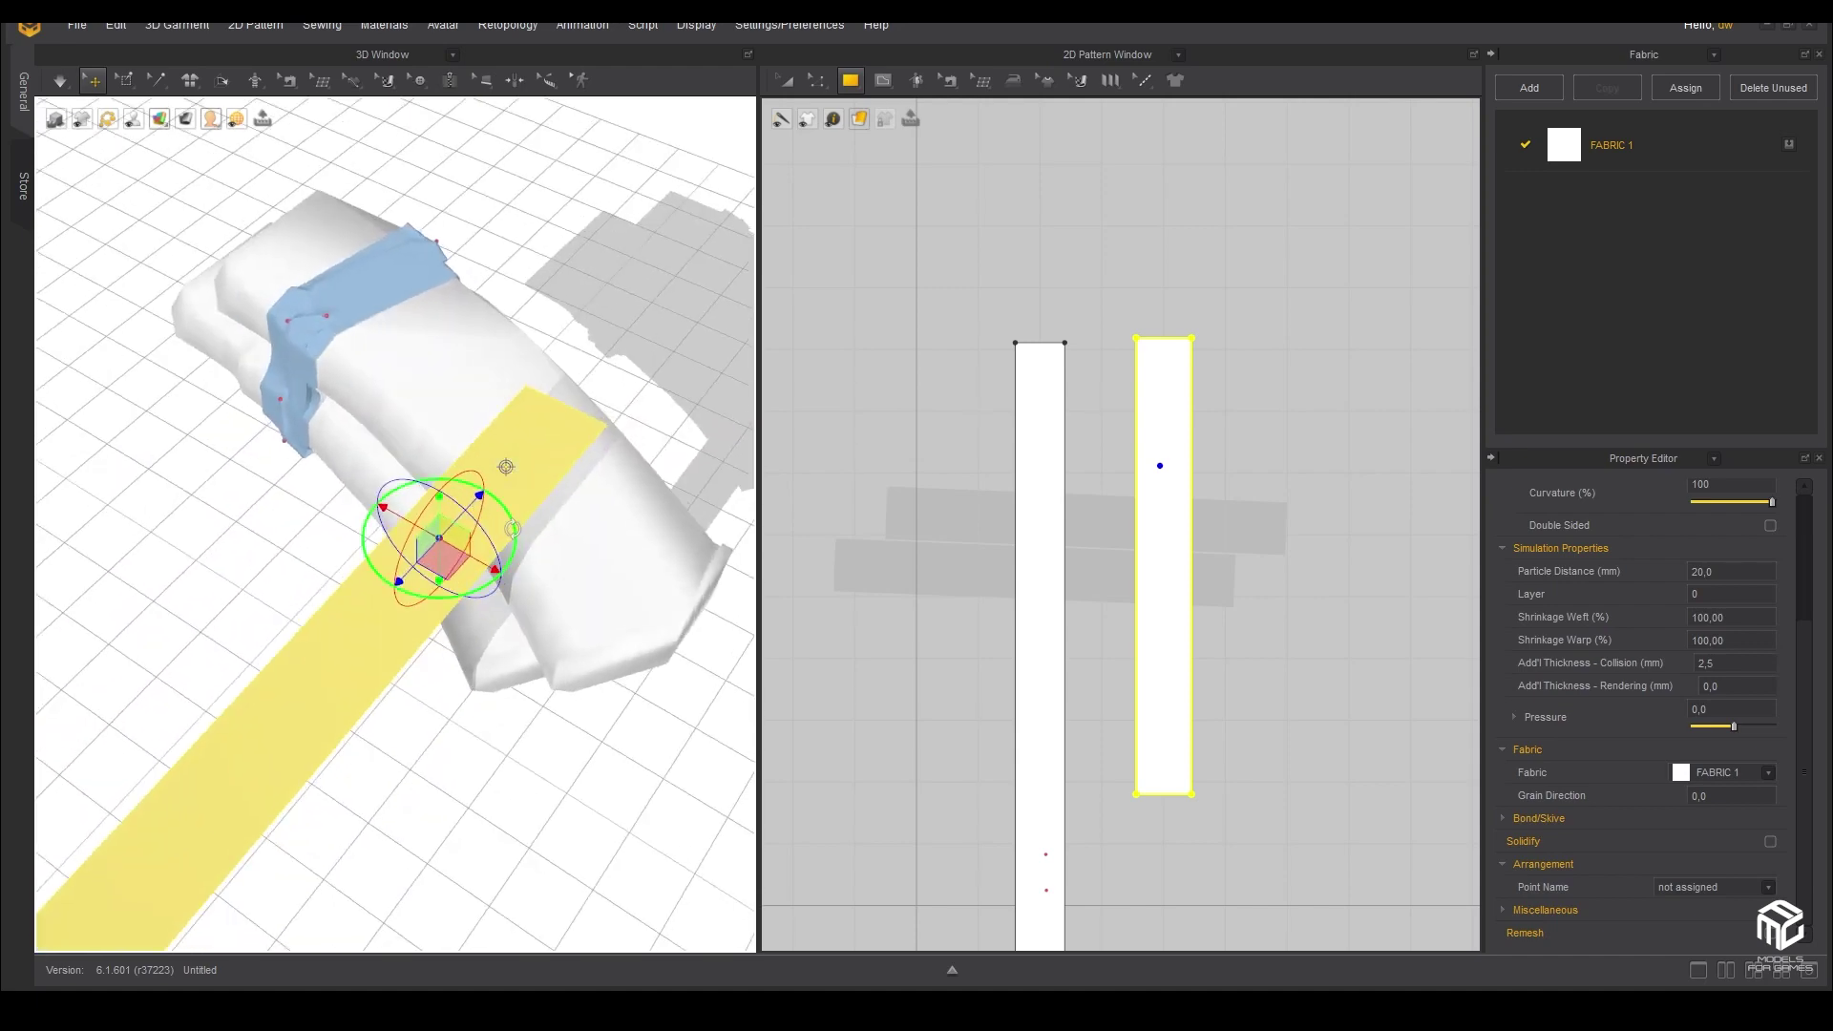
left_click_drag(513, 528, 482, 583)
right_click_drag(482, 582, 401, 616)
mouse_move(350, 588)
left_mouse_down()
mouse_move(462, 590)
mouse_move(498, 619)
mouse_move(427, 540)
left_mouse_up()
right_click_drag(428, 540, 659, 602)
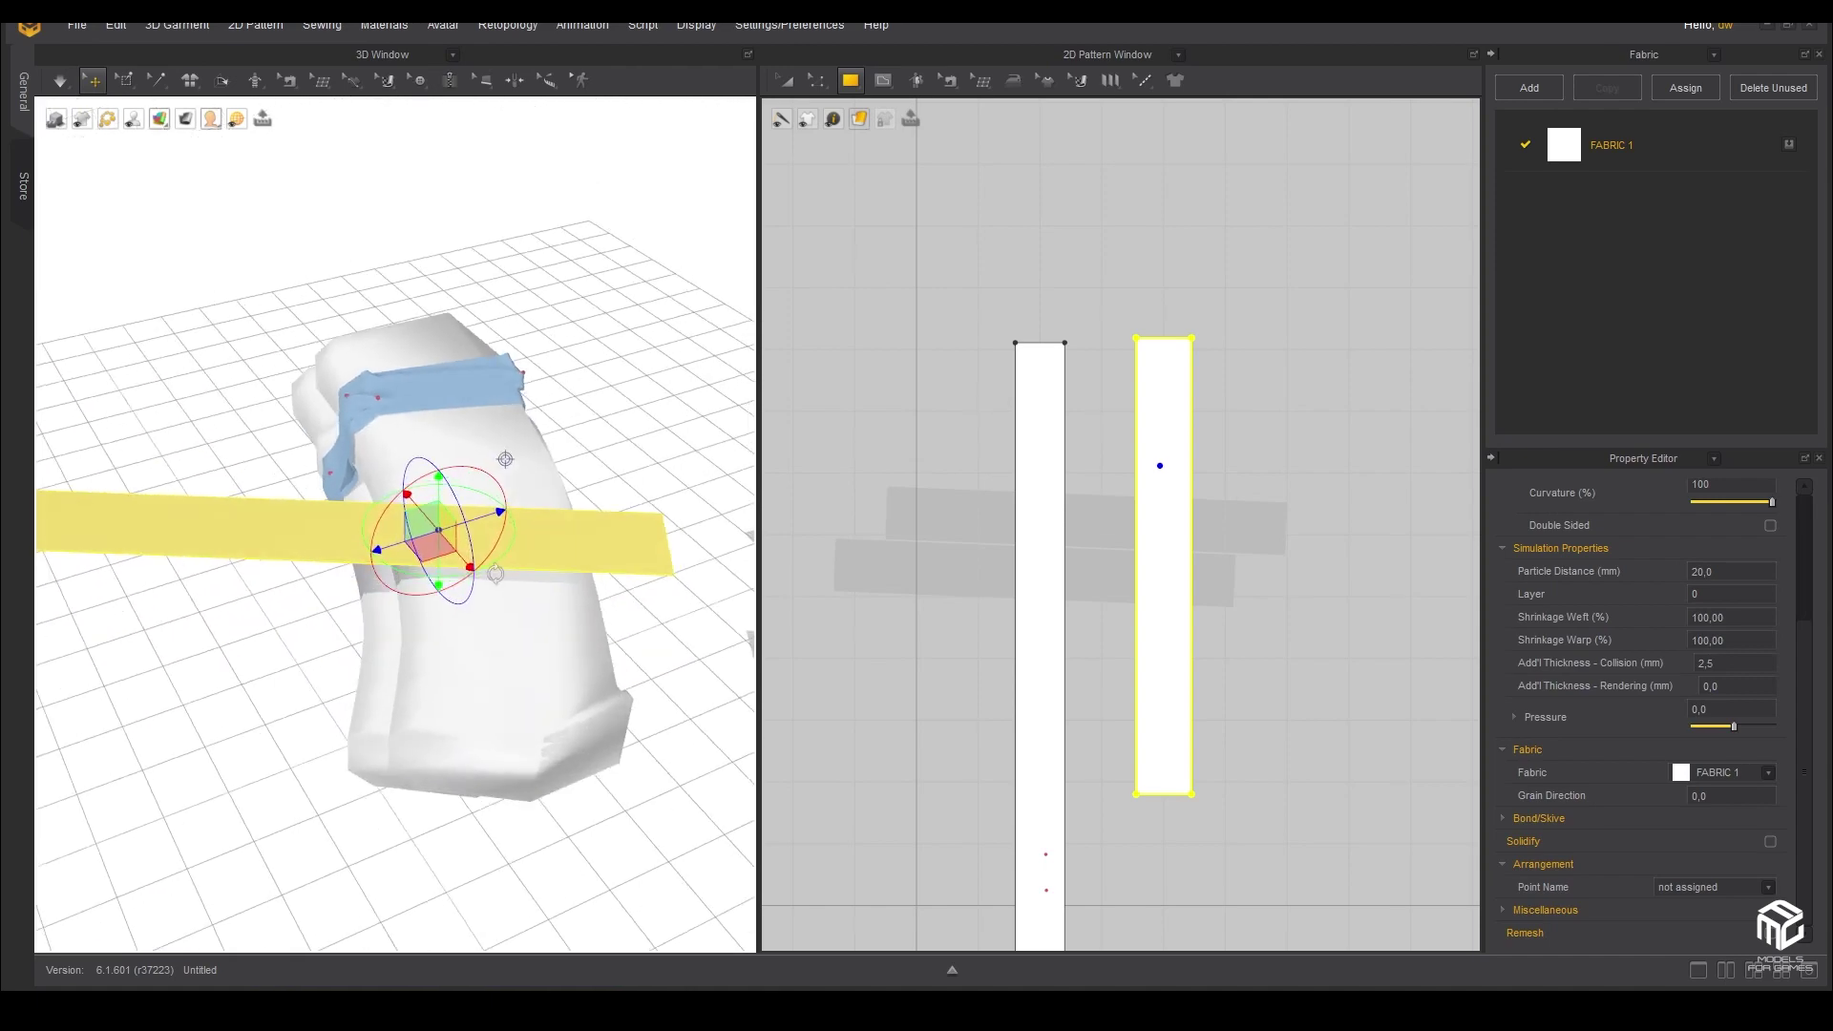
double_click(1739, 573)
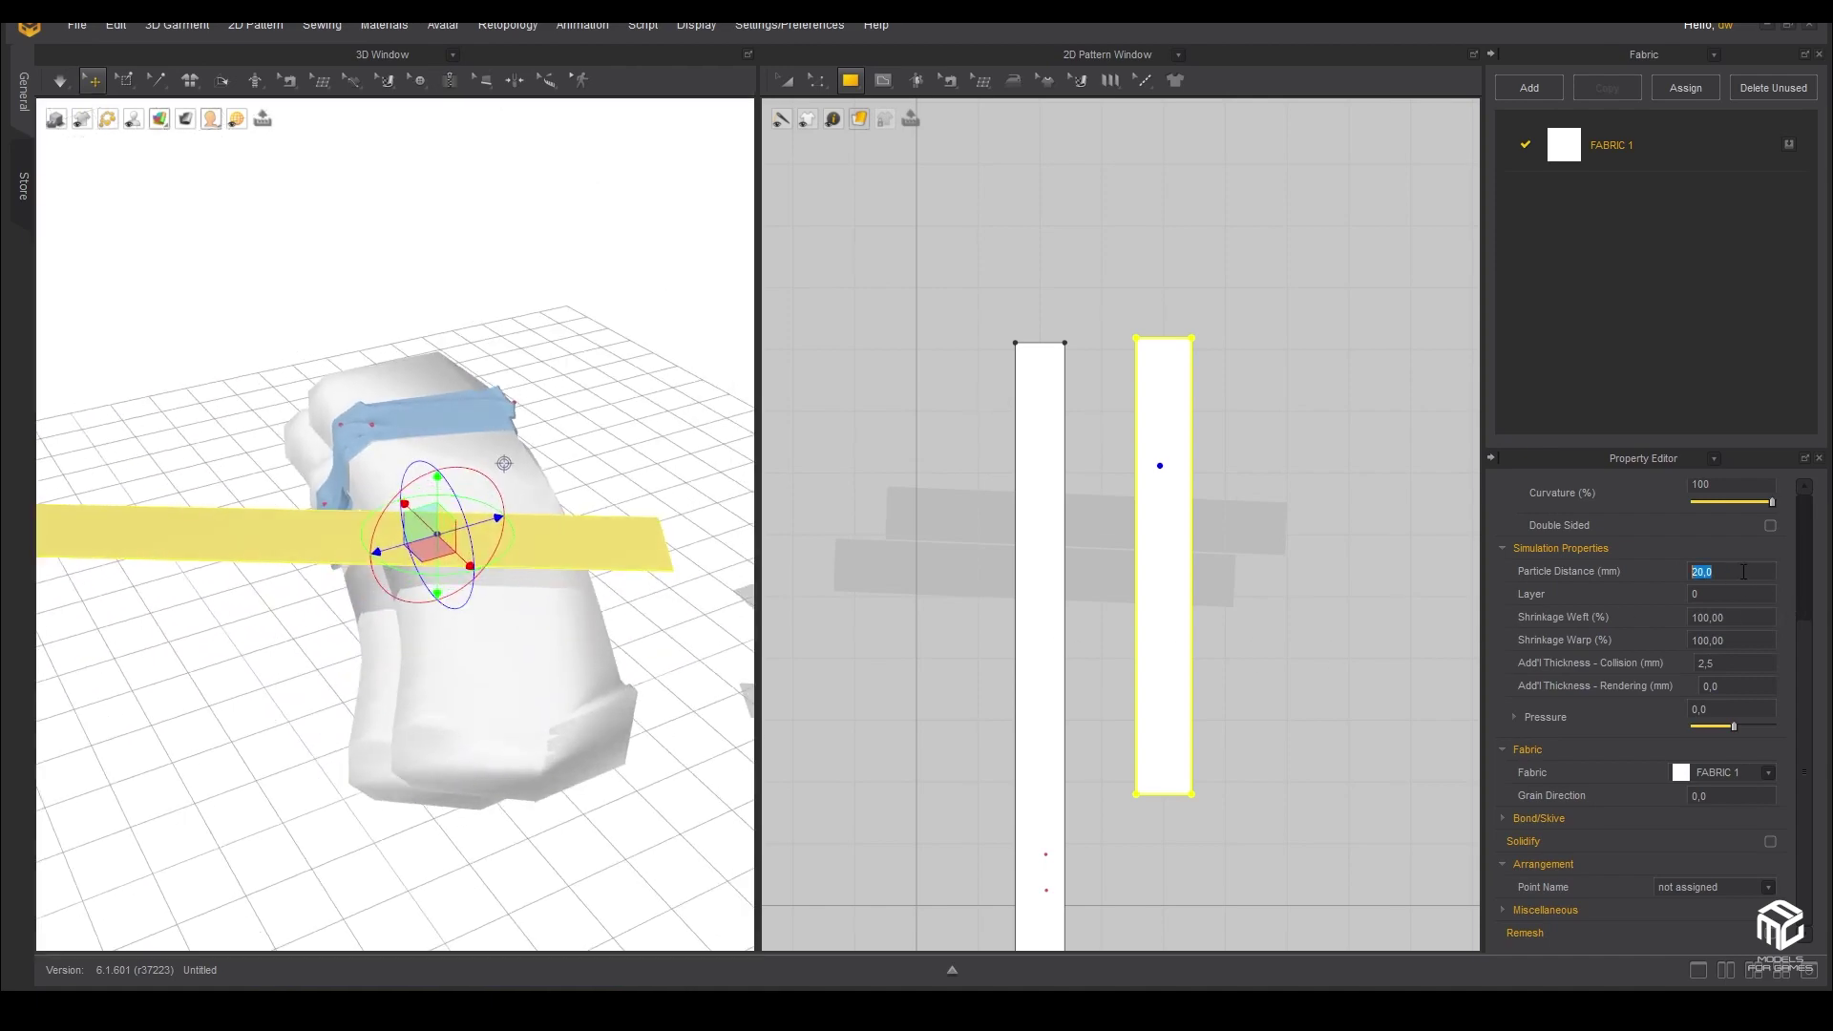
type("10")
- Give the new strip 10 mm particle distance, weft 95 and warp 93 shrinkage, then simulate
key("Return")
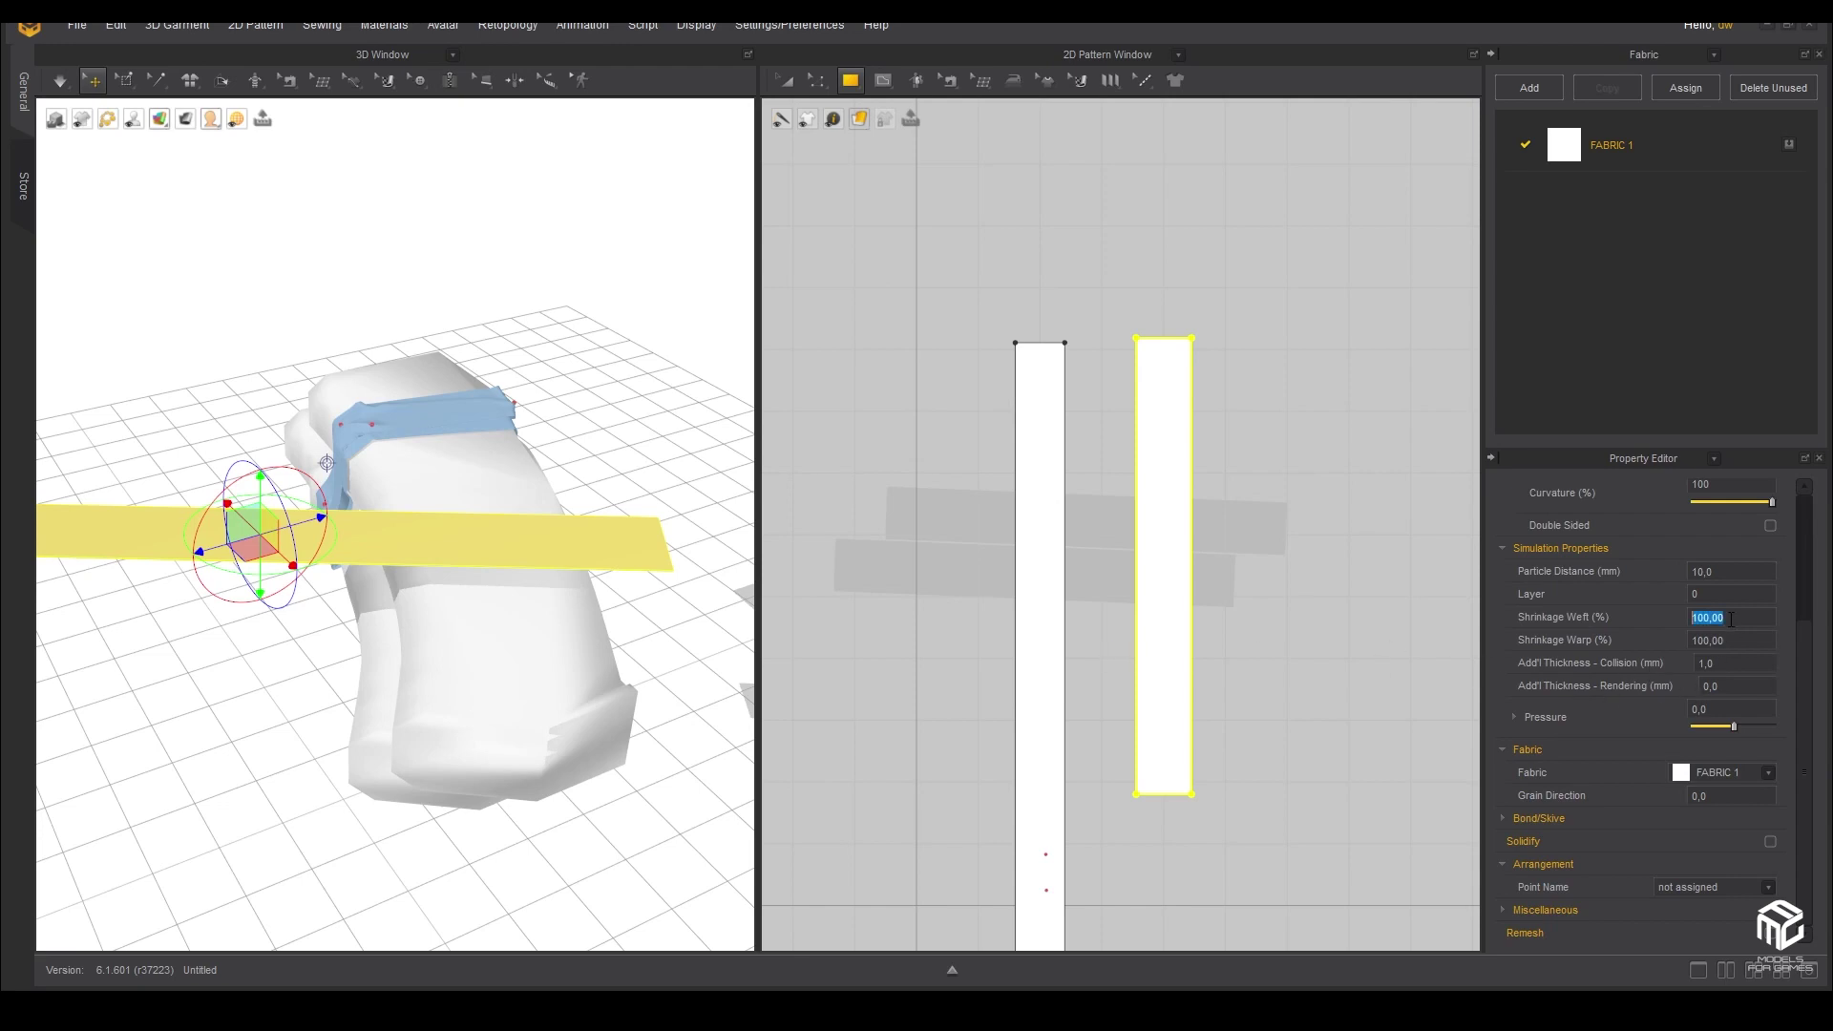
left_click(424, 405)
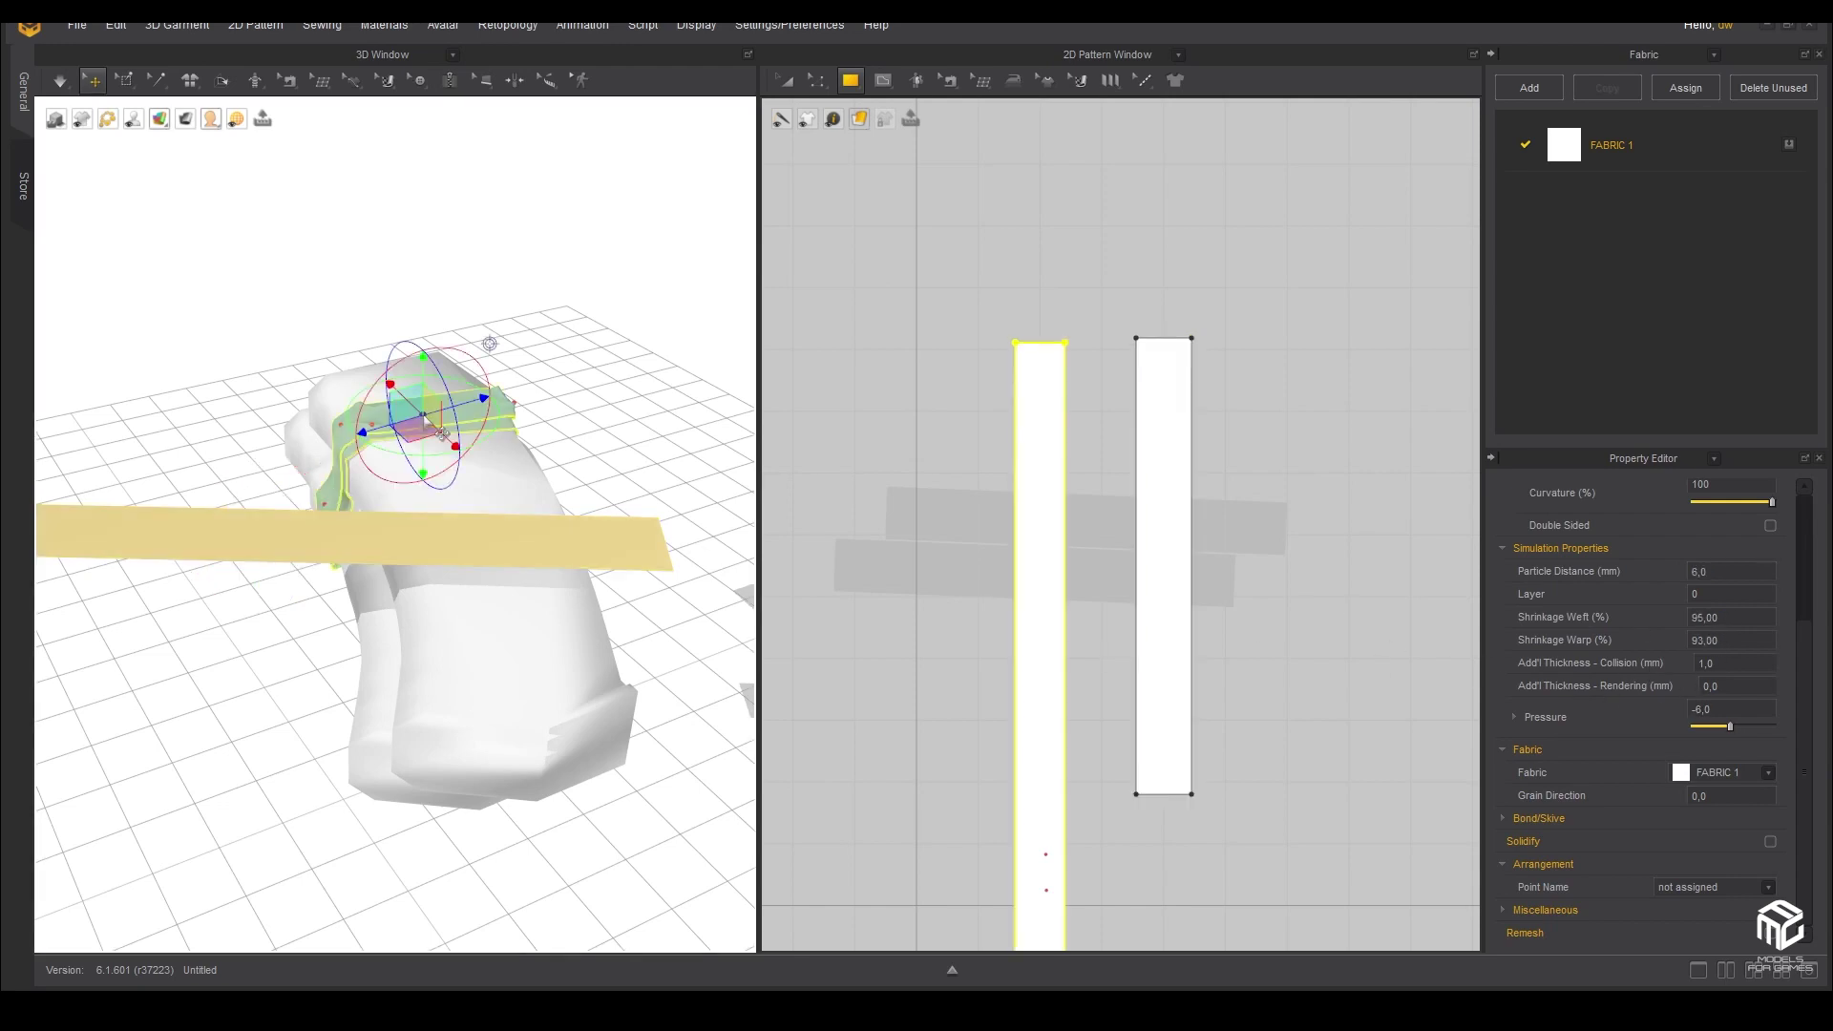
left_click(516, 541)
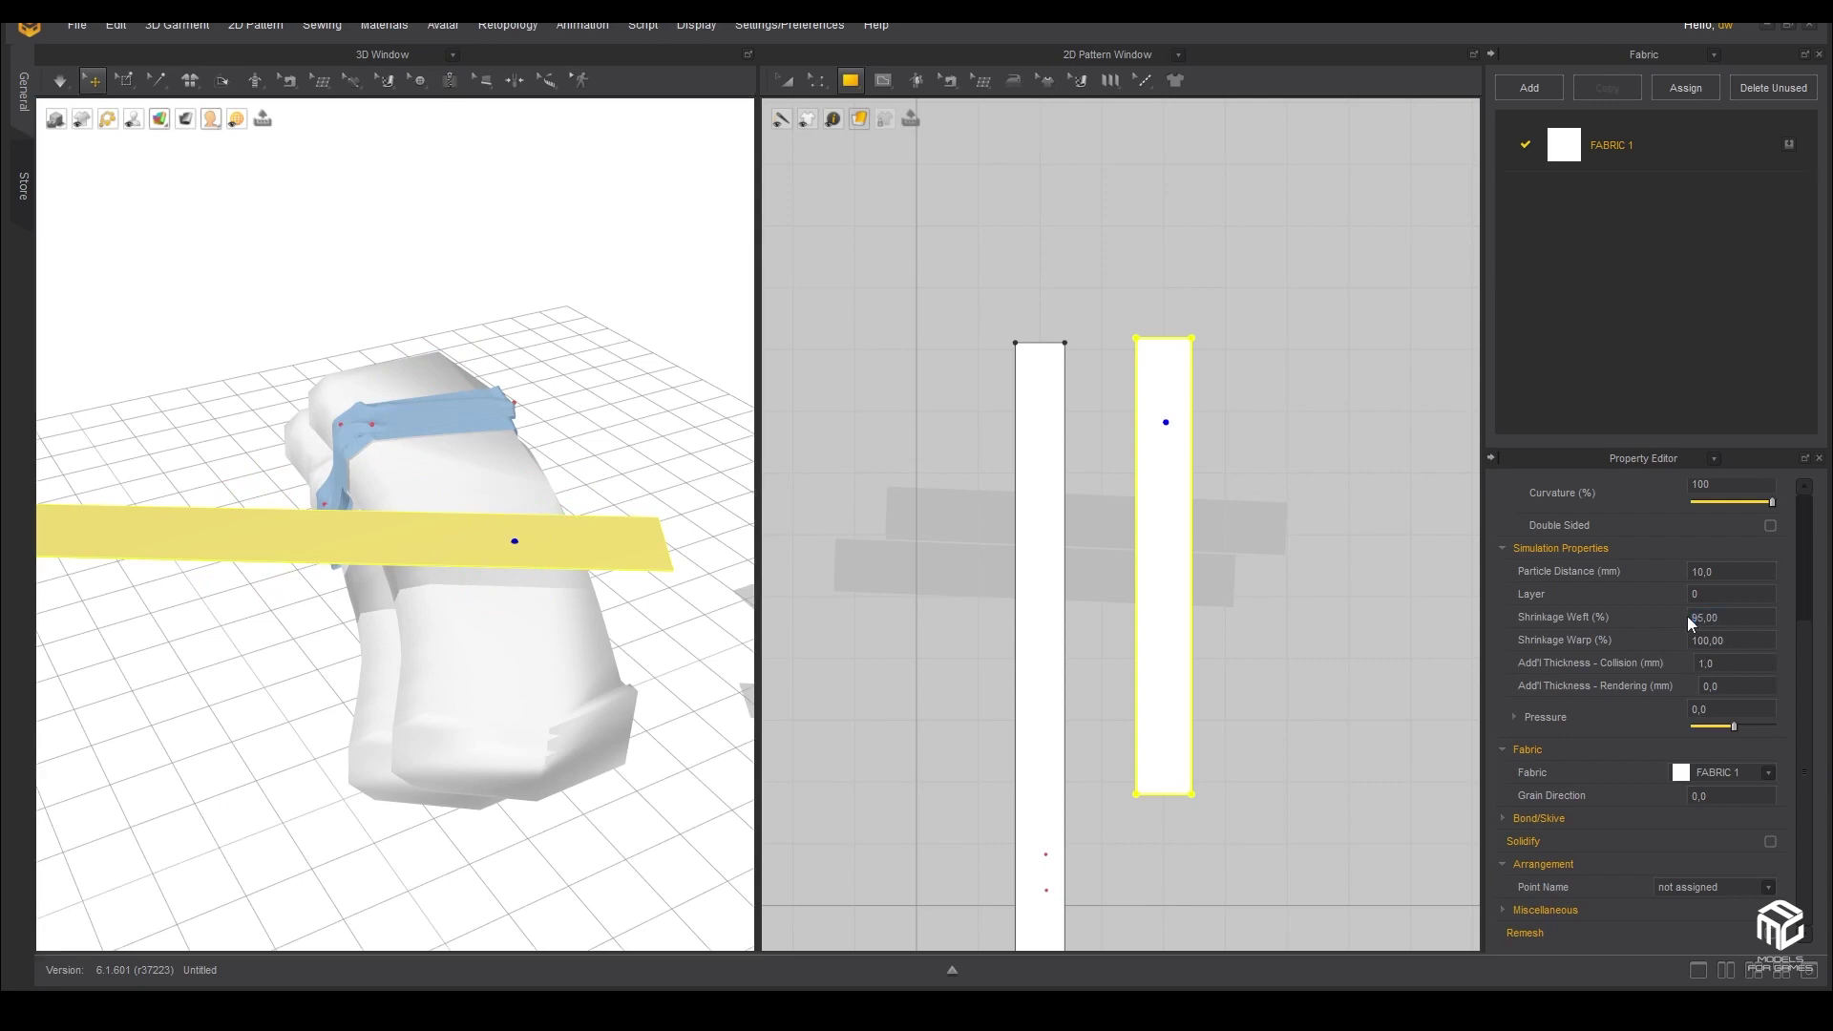
type("93")
left_click(60, 81)
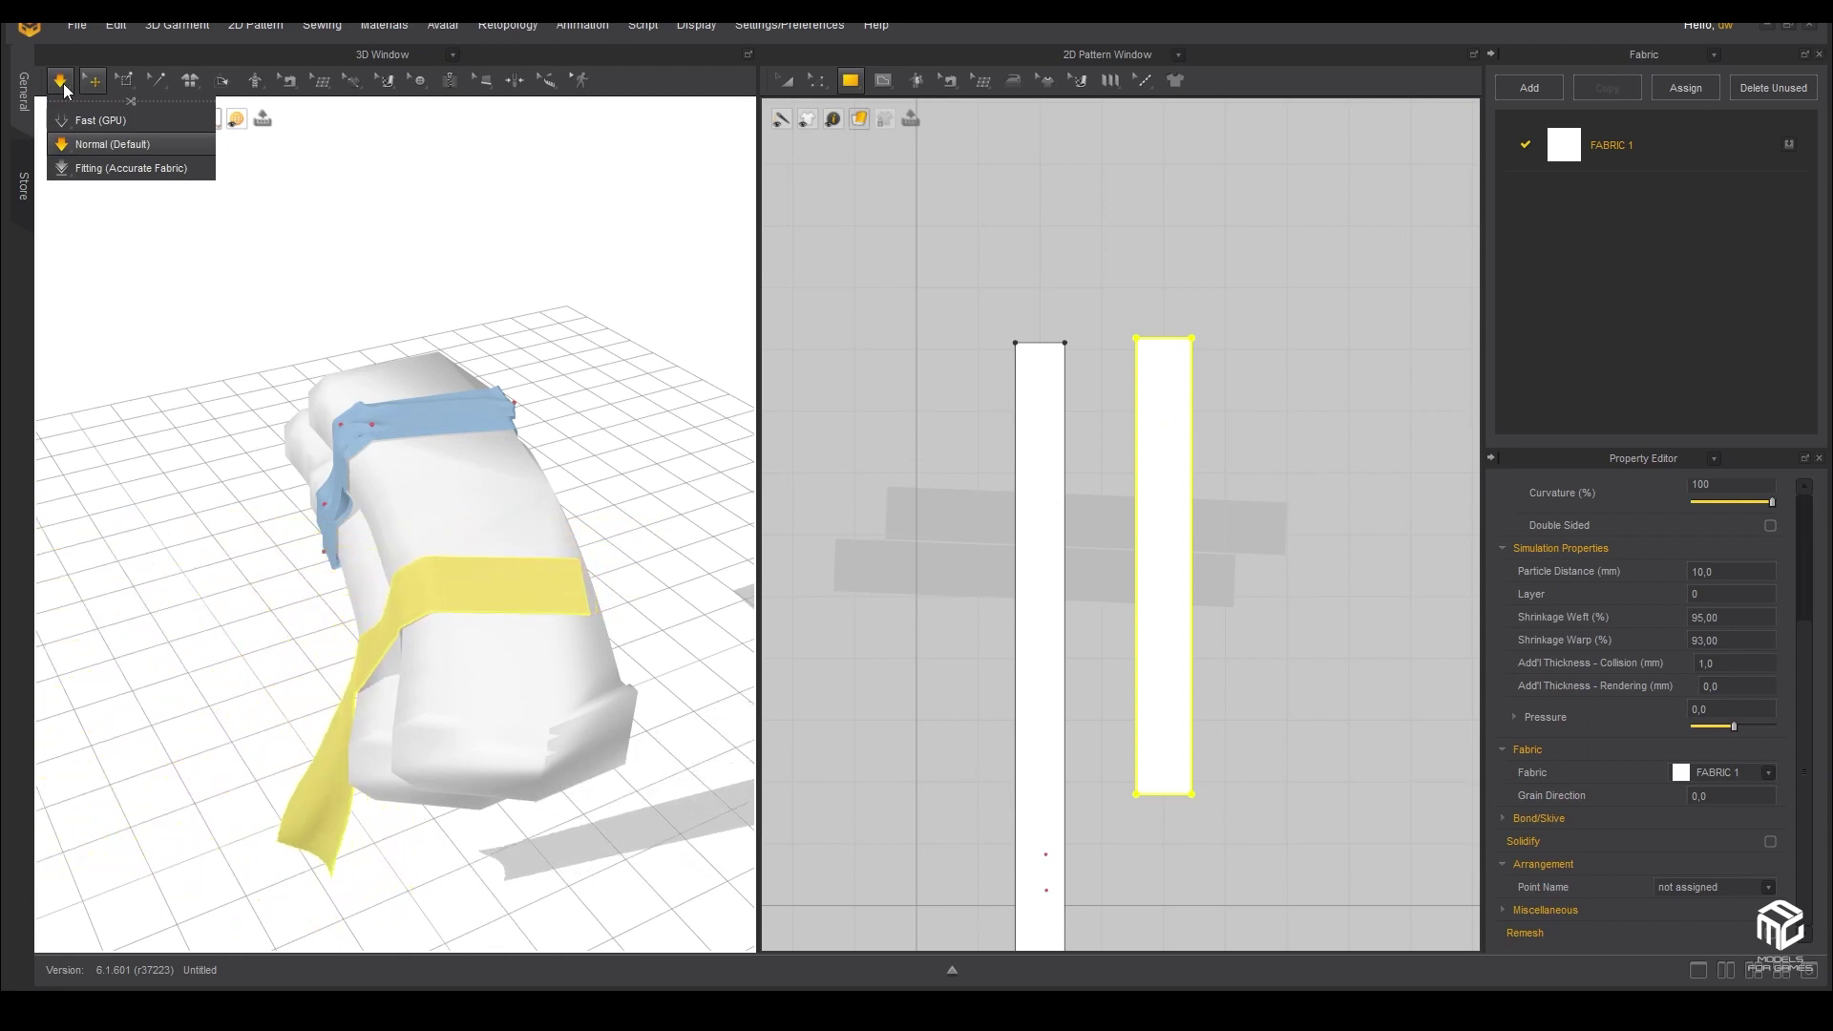
- Simulate the yellow strip and set its Pressure to -3
left_click(1784, 746)
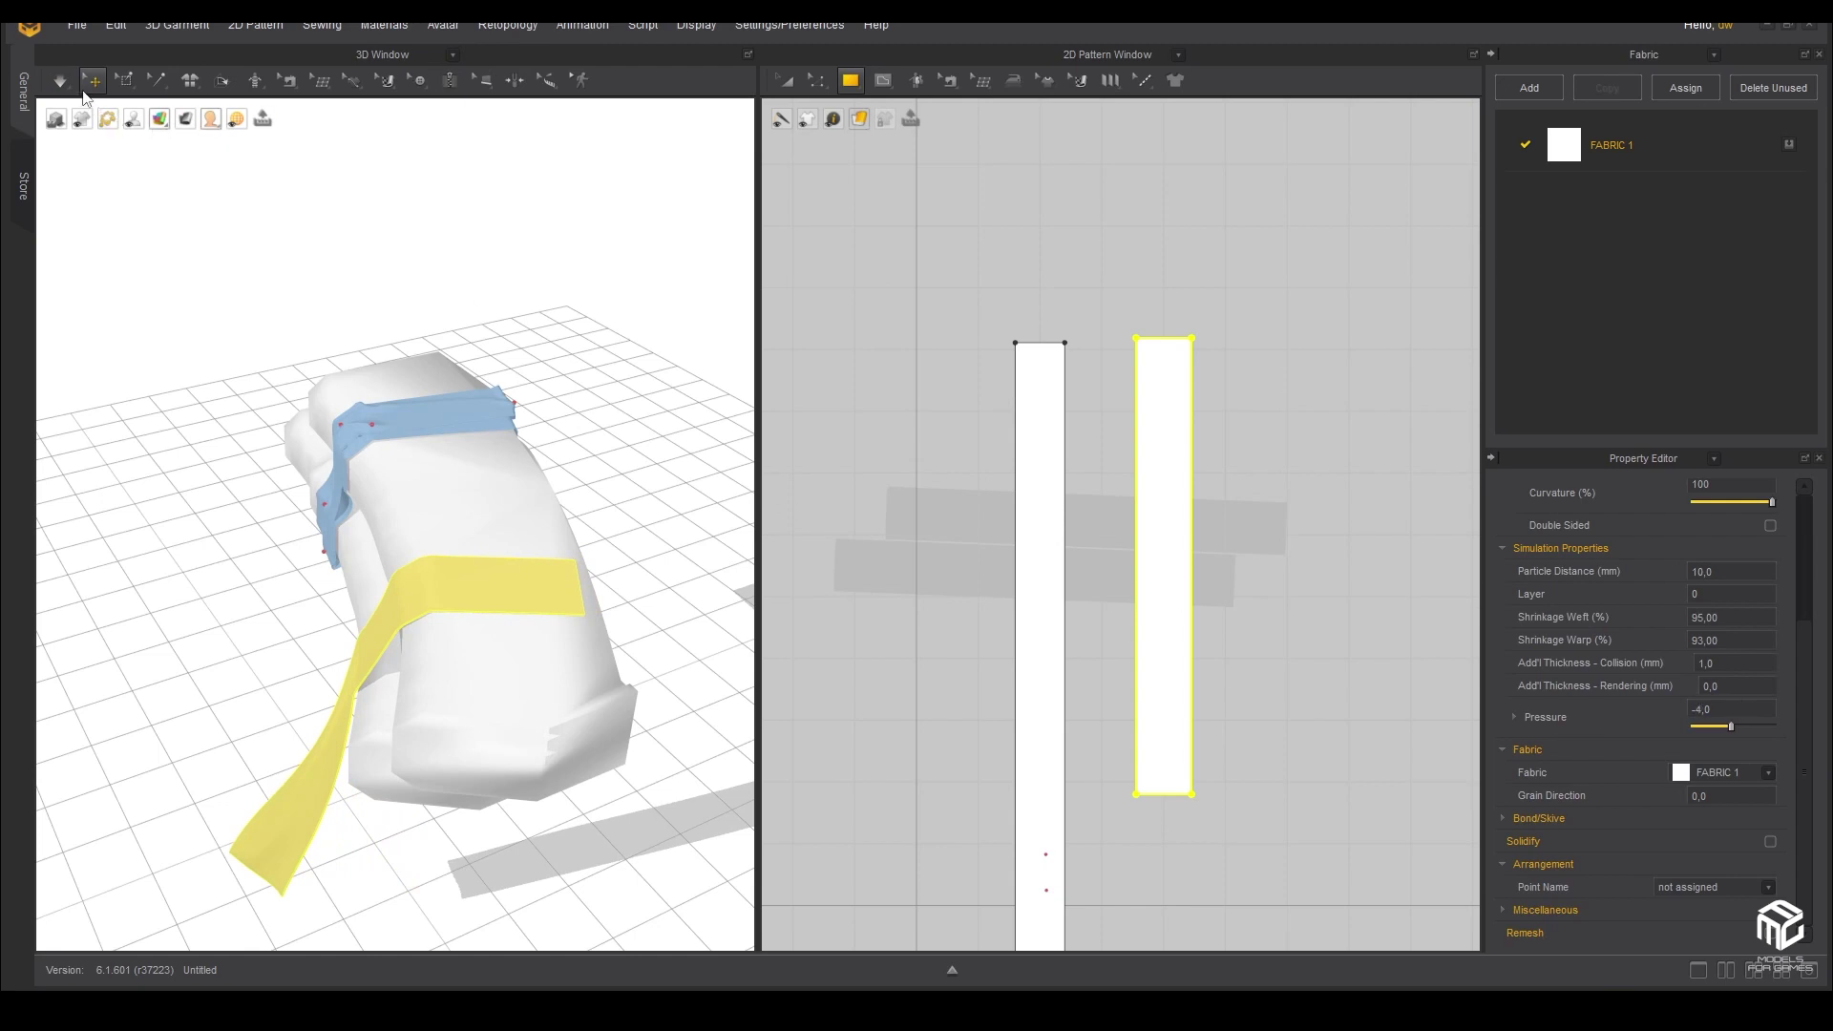
left_click(69, 89)
left_click(128, 145)
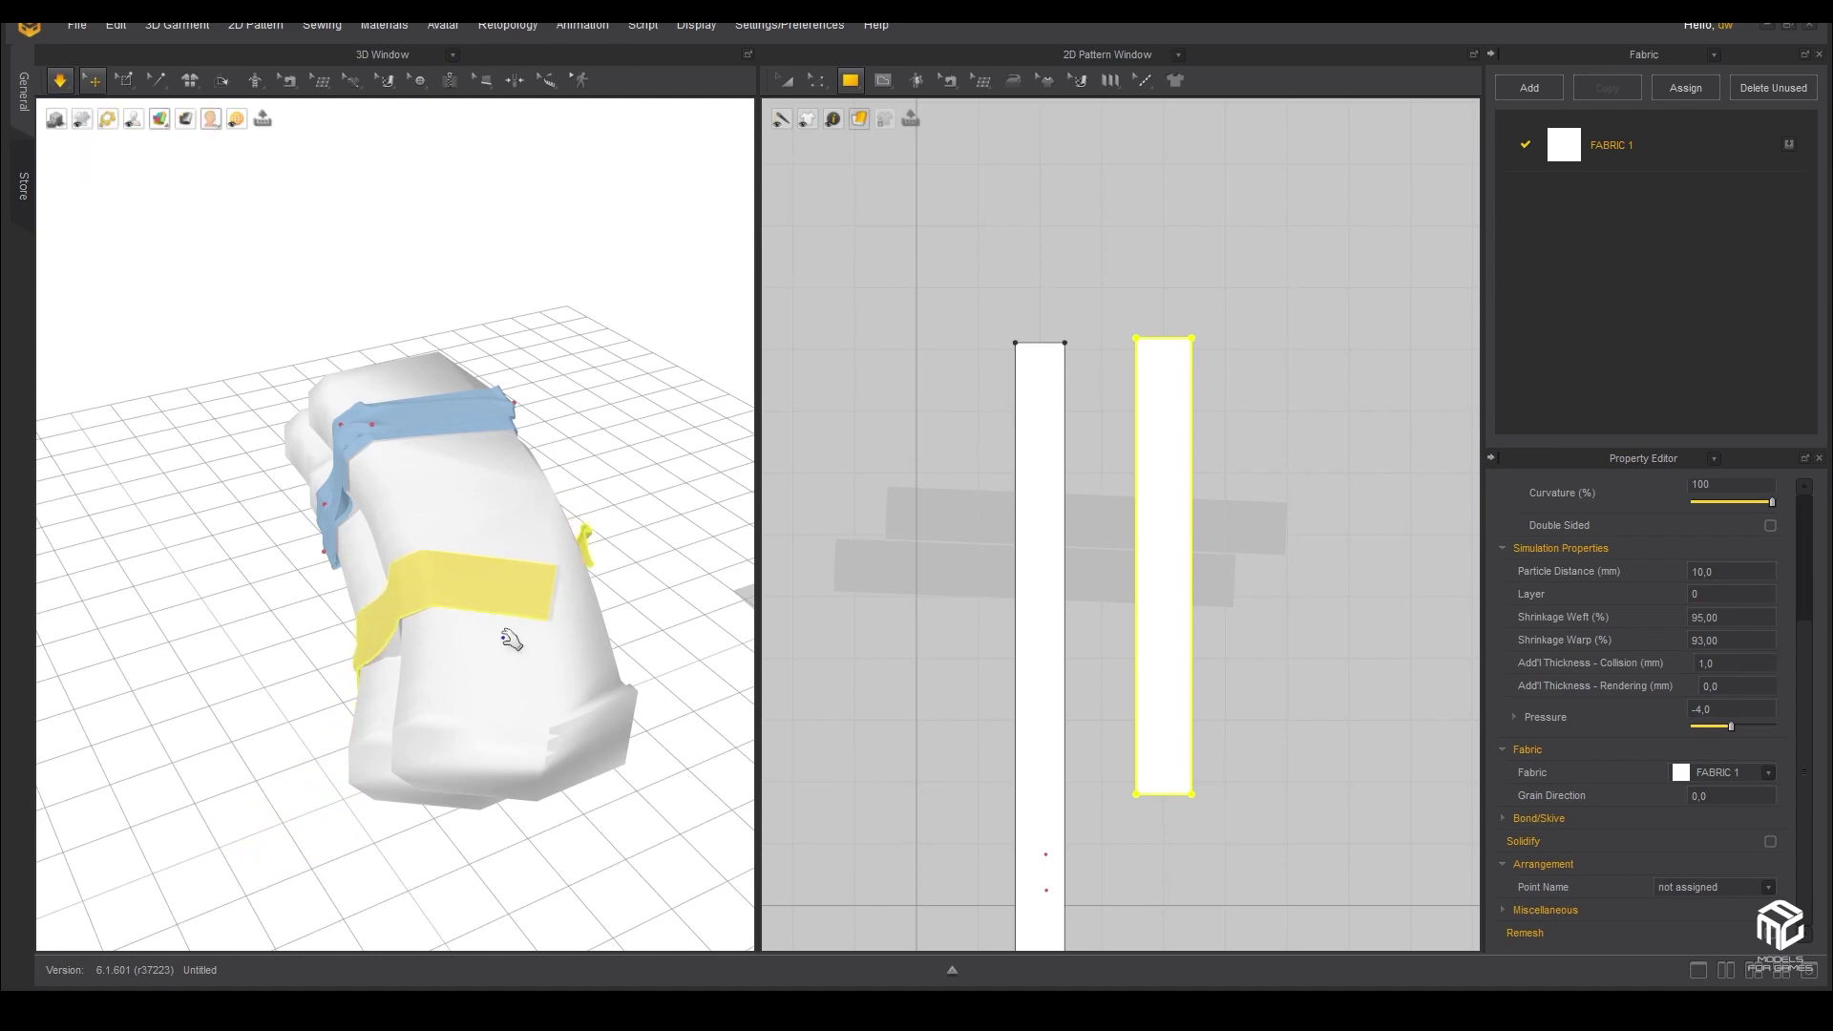
right_click_drag(503, 635, 274, 553)
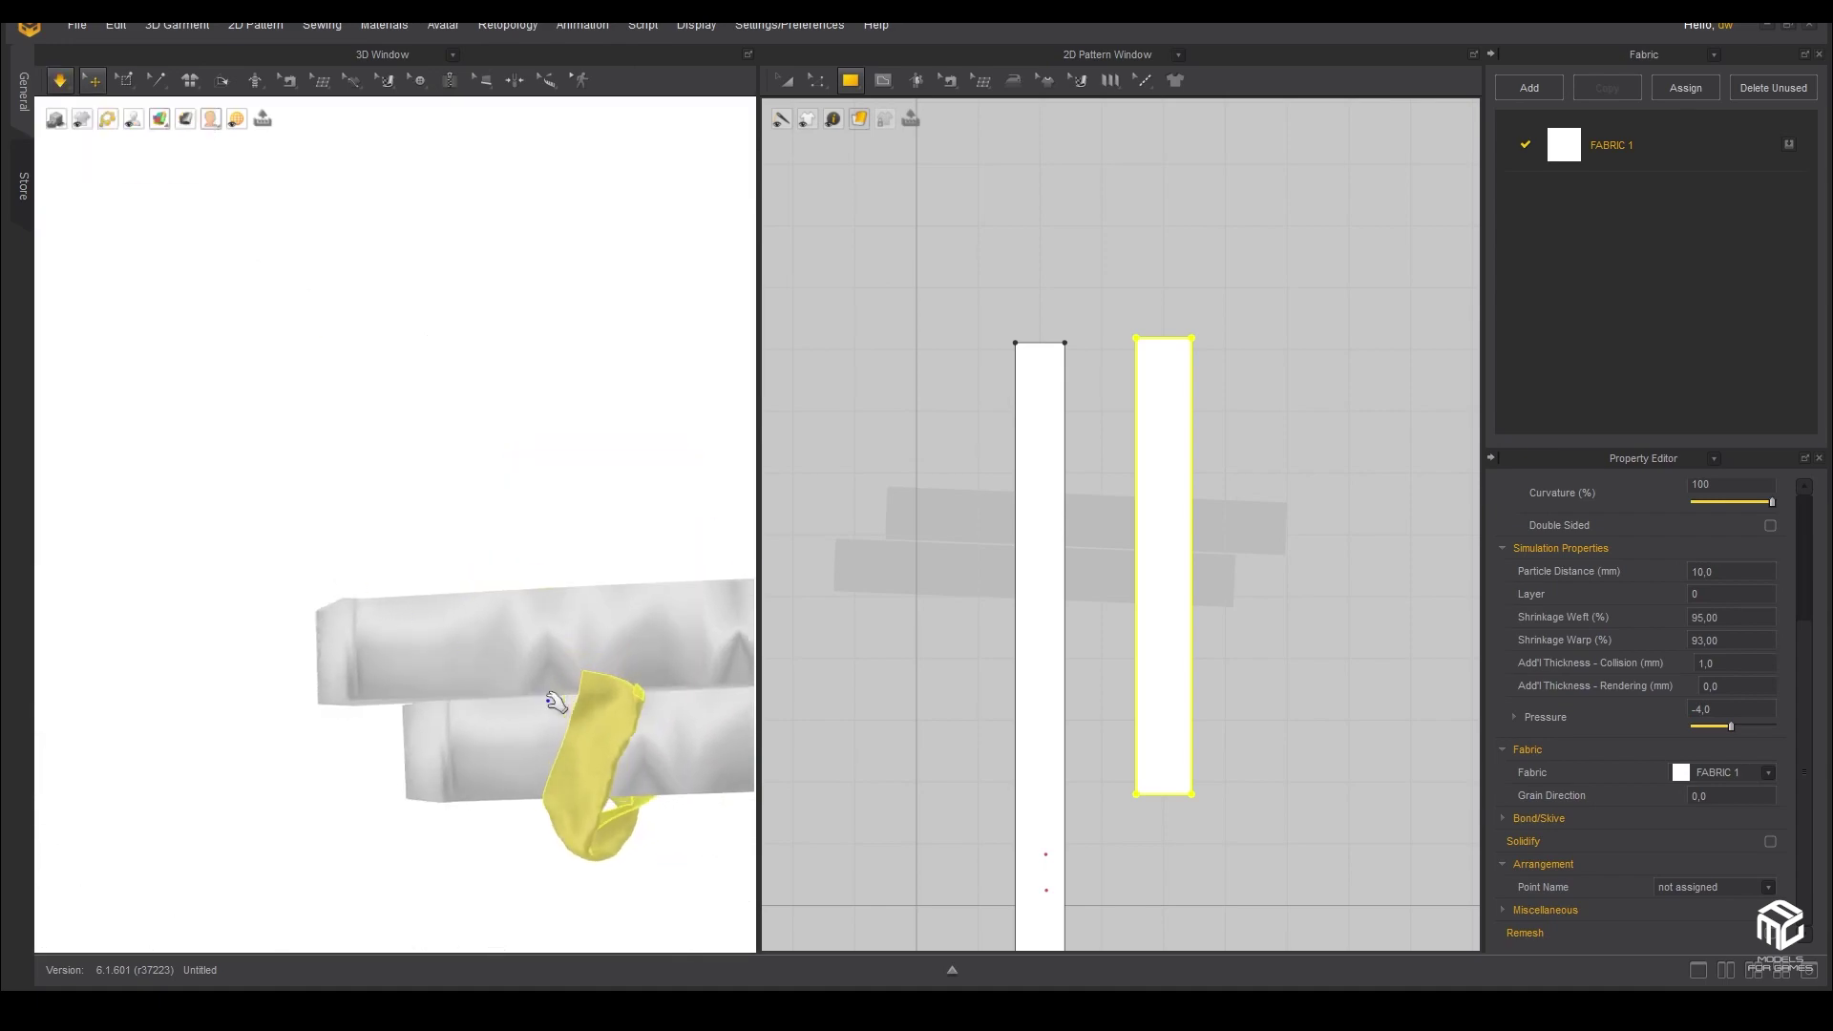
mouse_move(538, 687)
right_mouse_down()
mouse_move(517, 578)
mouse_move(726, 630)
right_mouse_up()
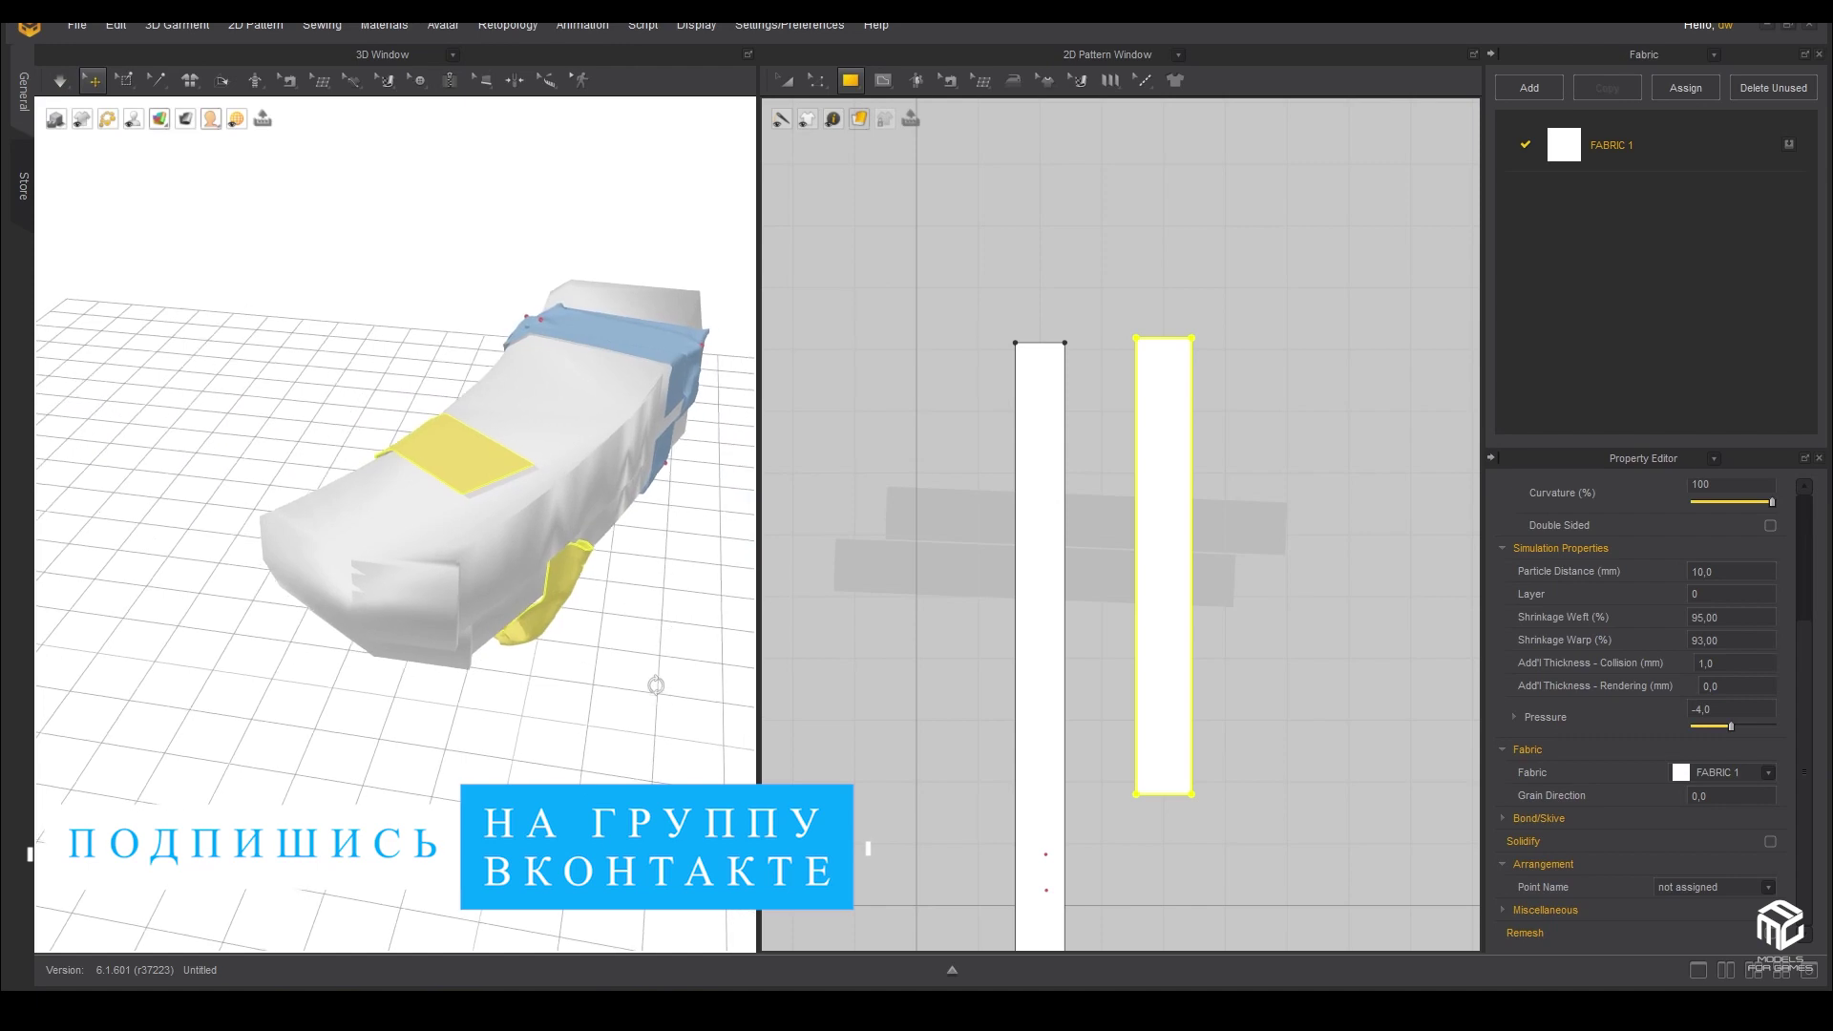
double_click(1739, 711)
type("-3")
key("Return")
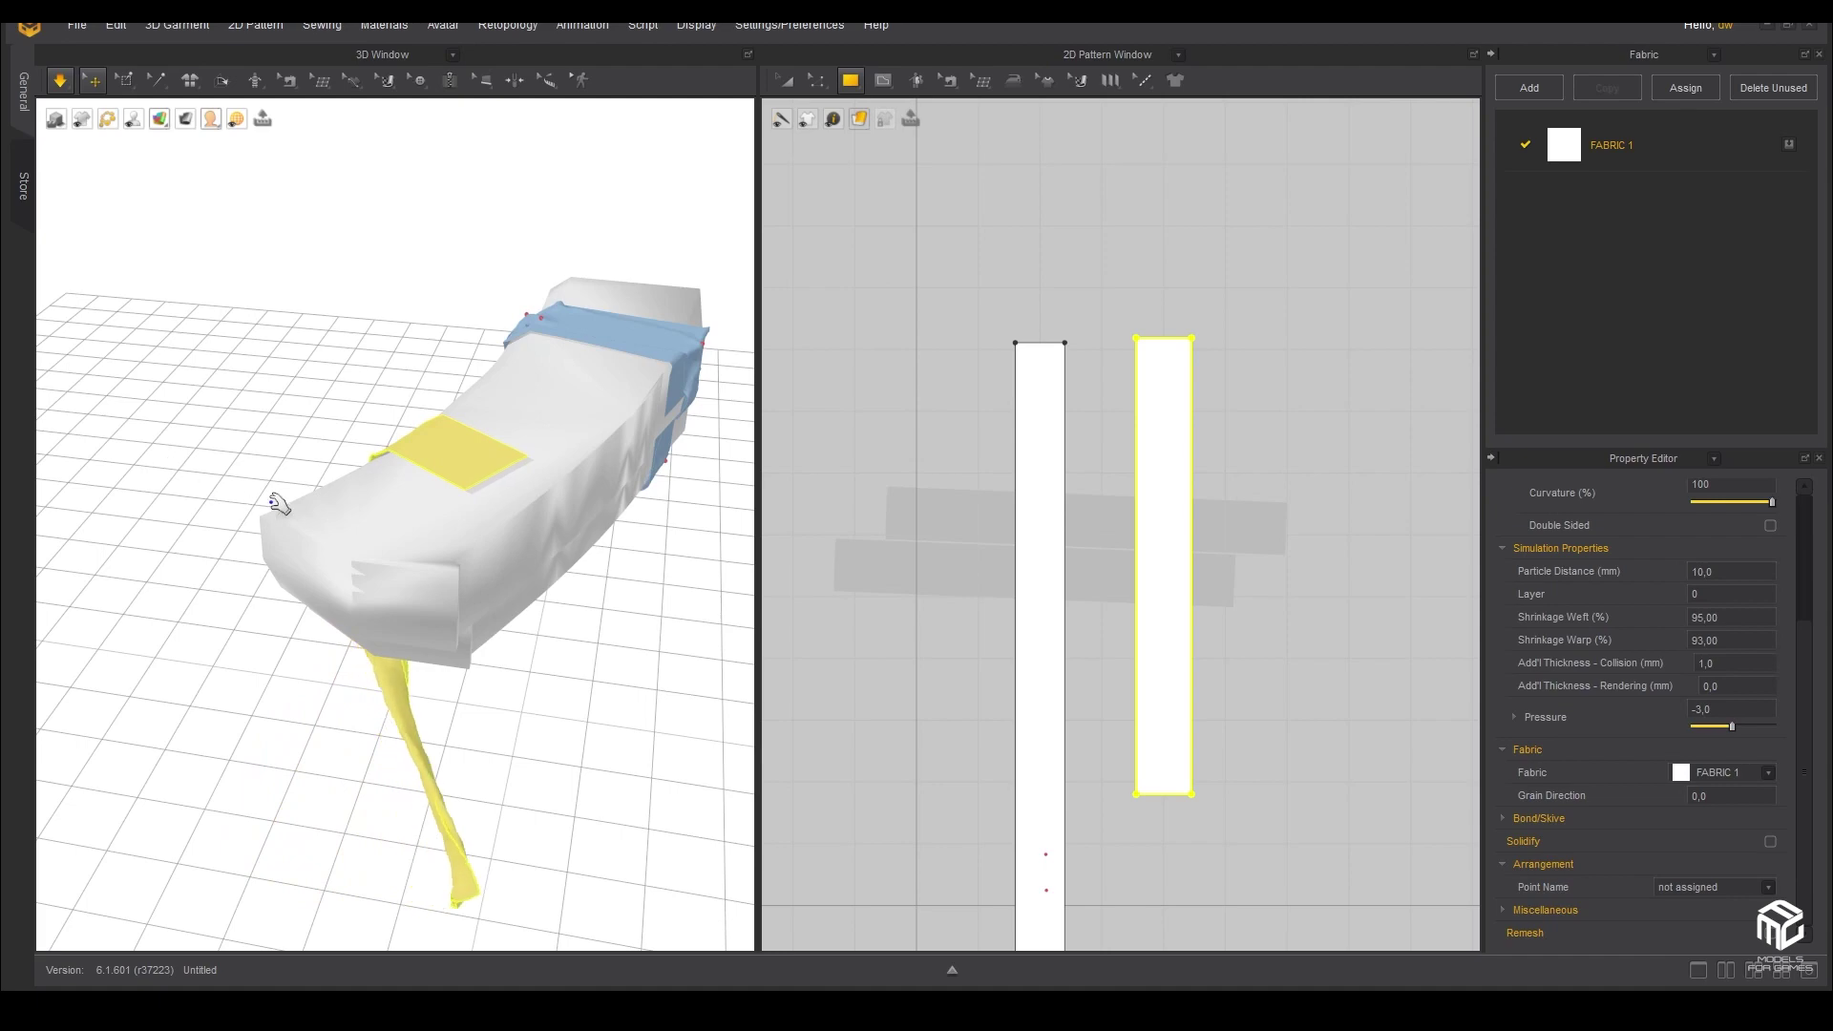
- Pin the yellow strip and drag the pinned part upward
right_click_drag(281, 504, 462, 524)
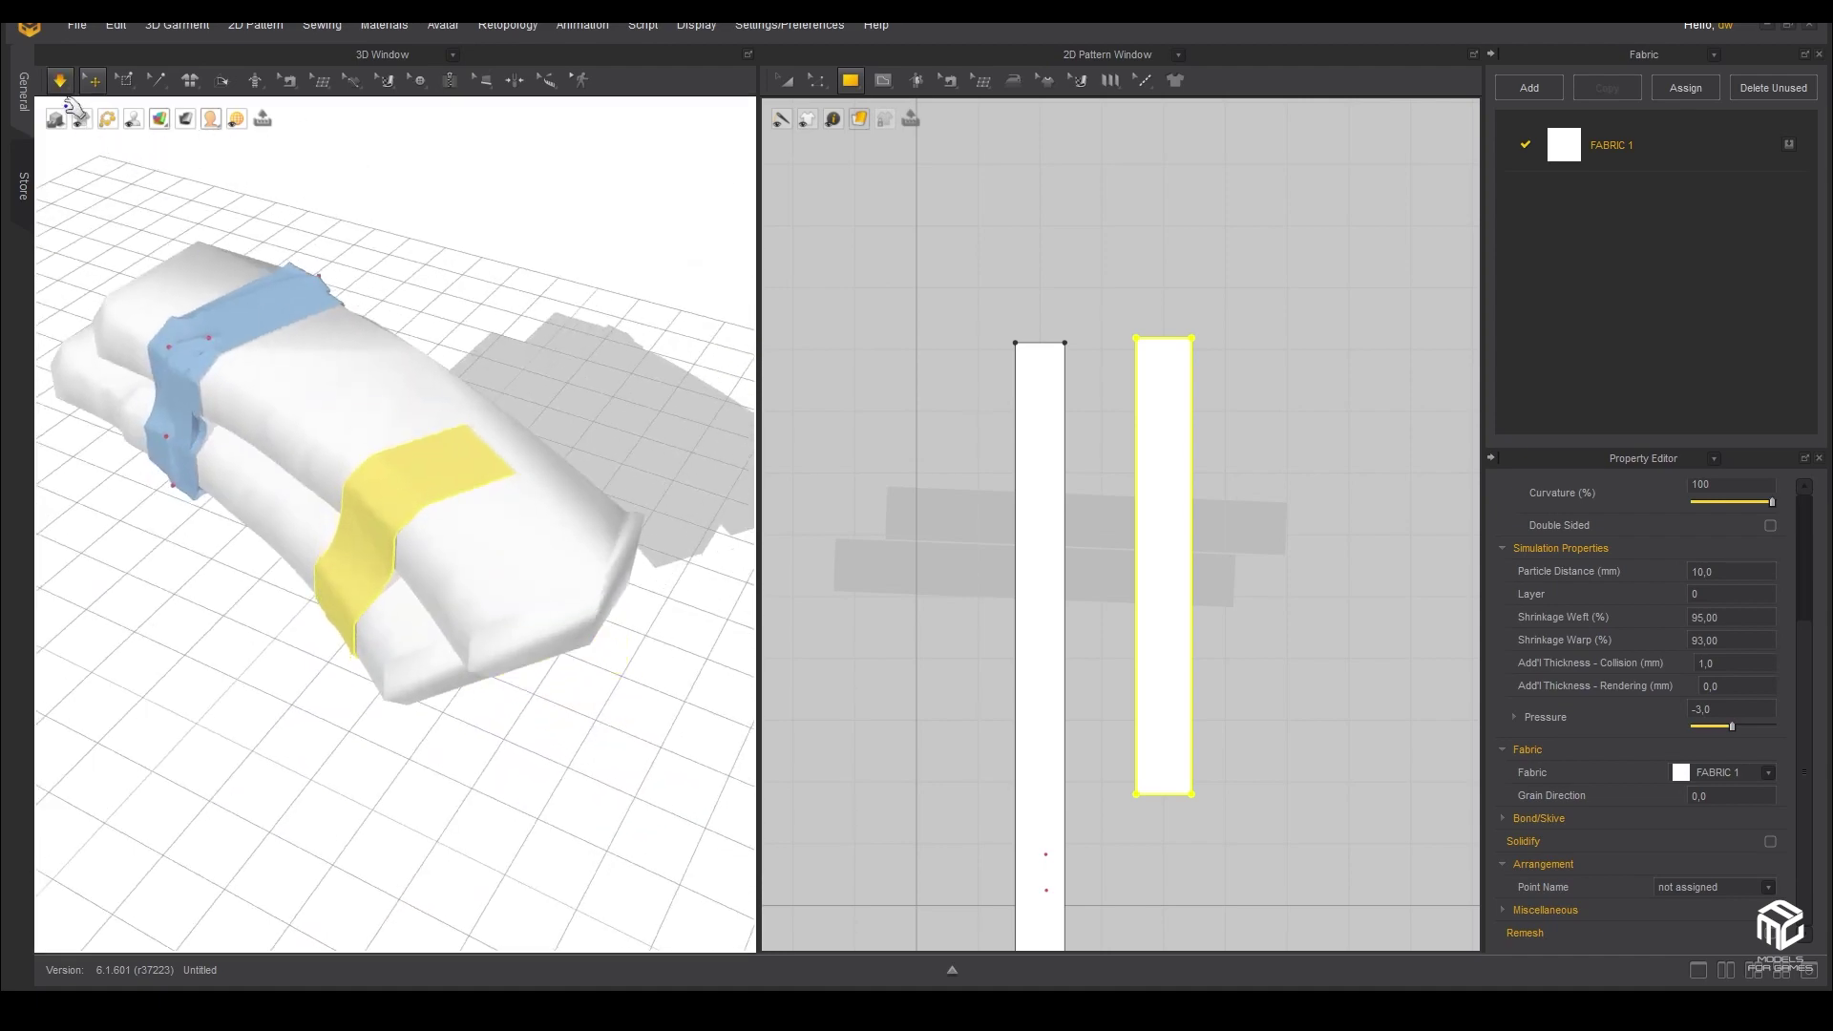
left_click(411, 476)
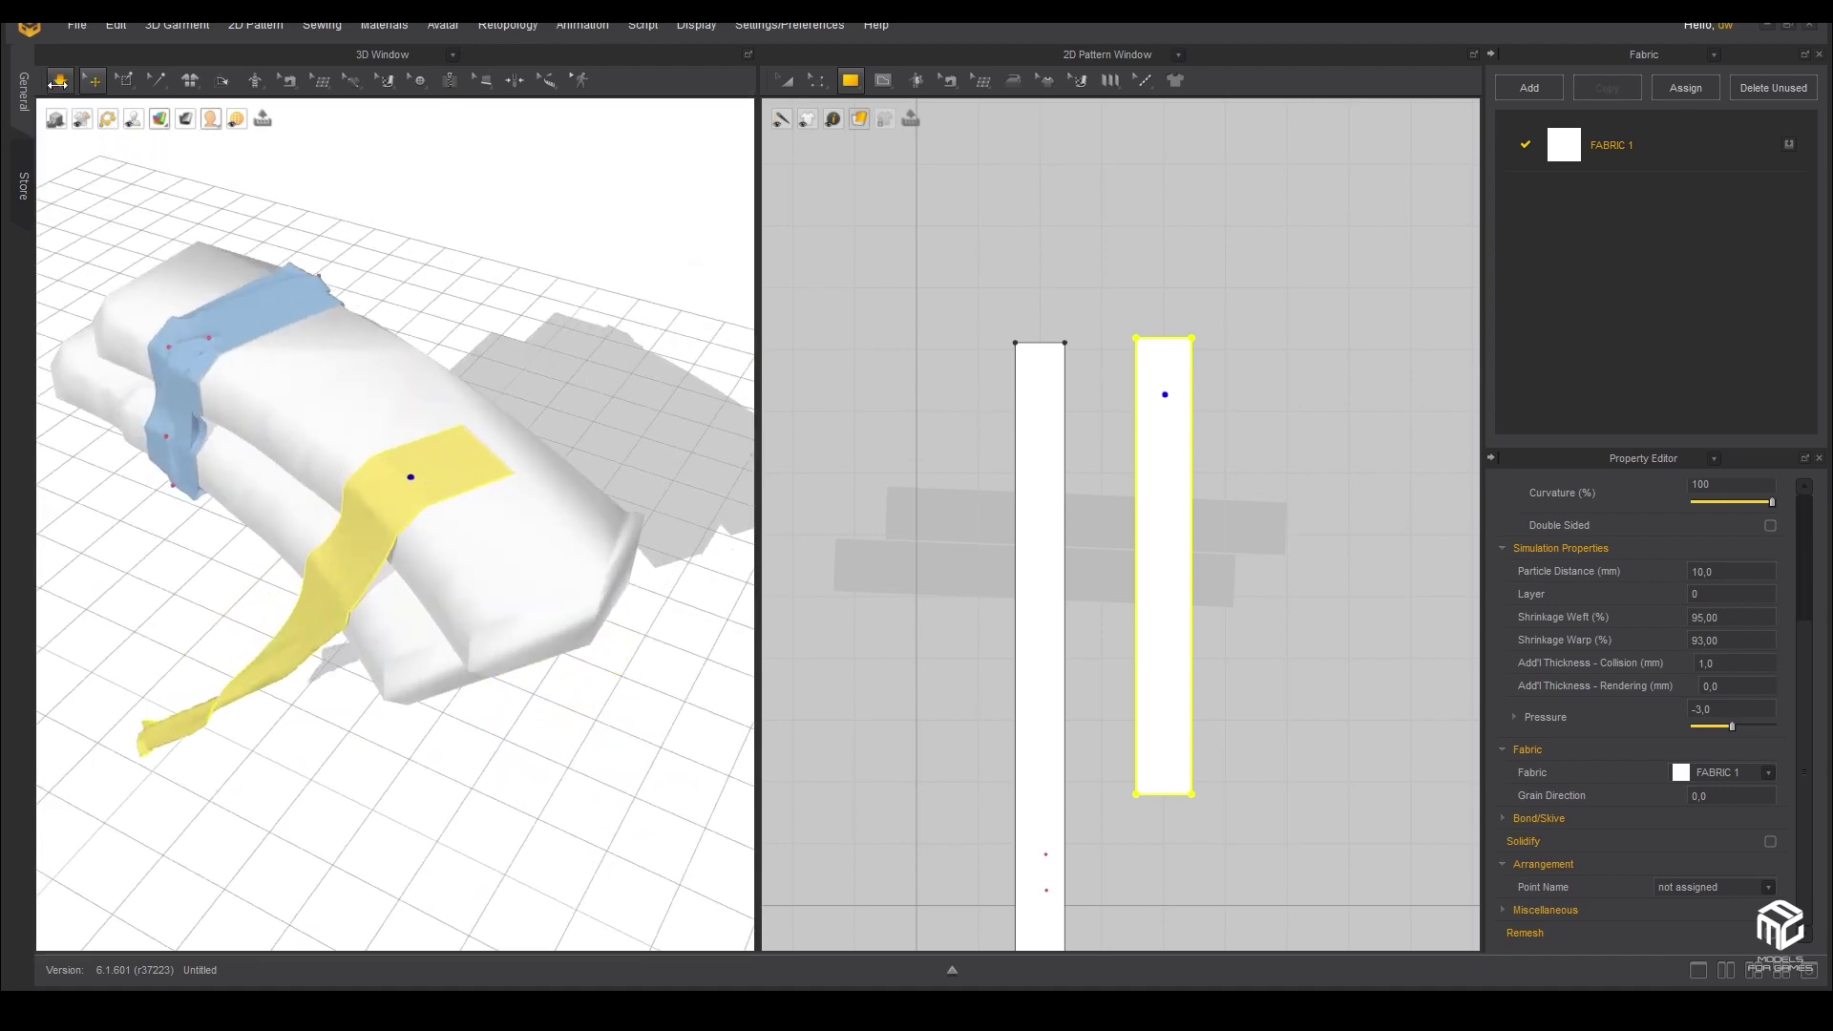
left_click(59, 80)
right_click_drag(392, 496, 484, 471)
left_click(484, 466)
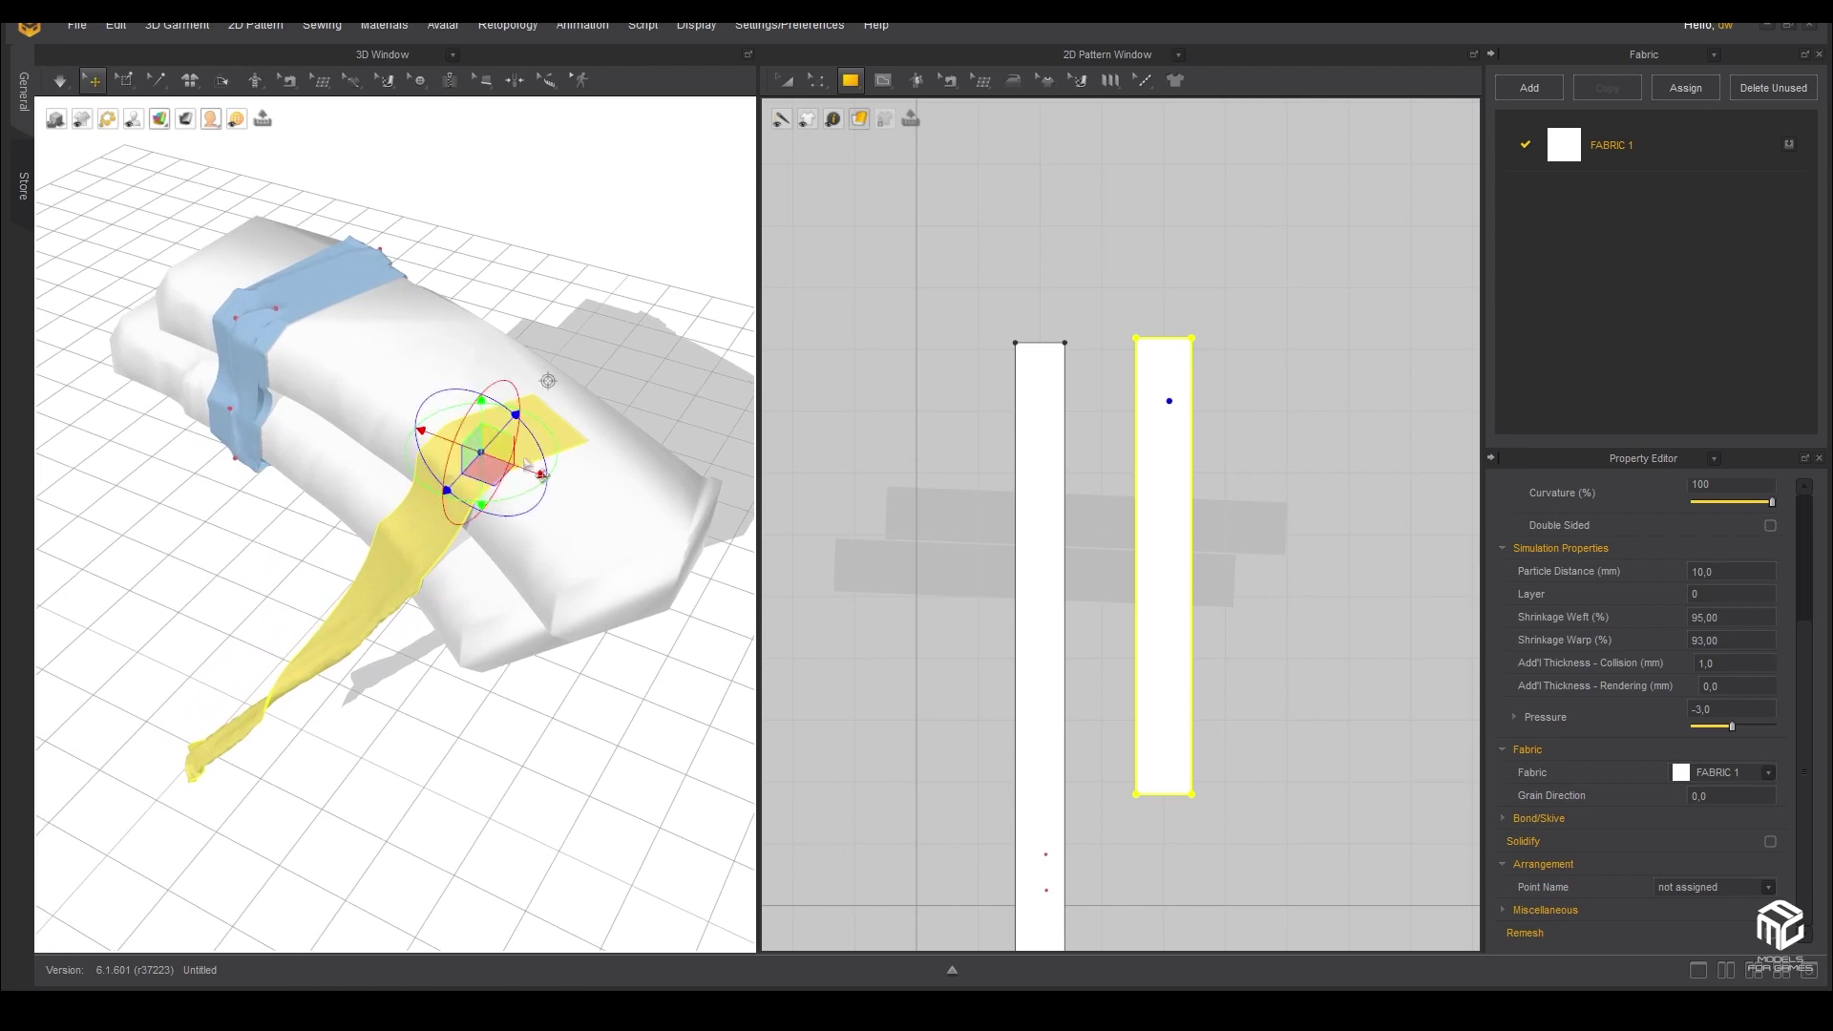
left_click_drag(532, 467, 559, 443)
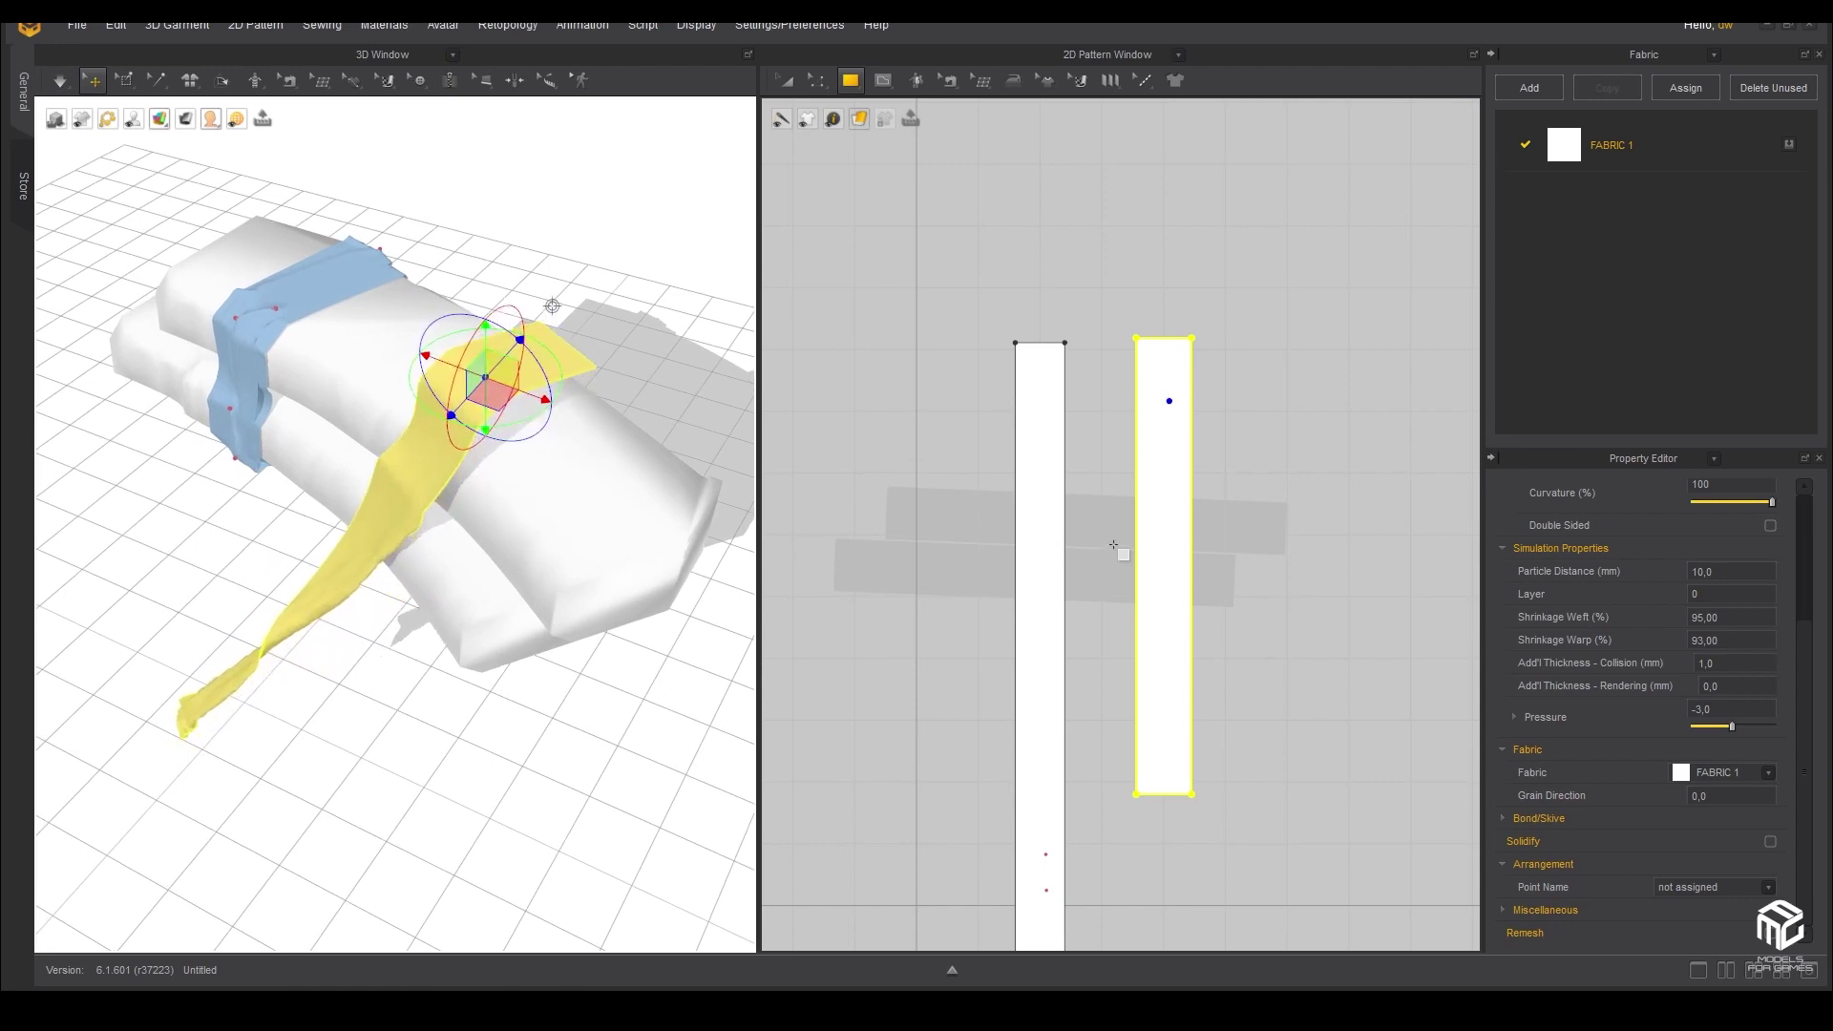
scroll(1103, 545, "up", 3)
- Lengthen the strip pattern downward, set shrinkage weft/warp 100 and pressure 0, and simulate
middle_click_drag(1264, 737, 1258, 669)
left_click(784, 86)
mouse_move(1085, 737)
middle_mouse_down()
mouse_move(1139, 613)
mouse_move(1087, 554)
middle_mouse_up()
left_click_drag(1086, 549, 1085, 683)
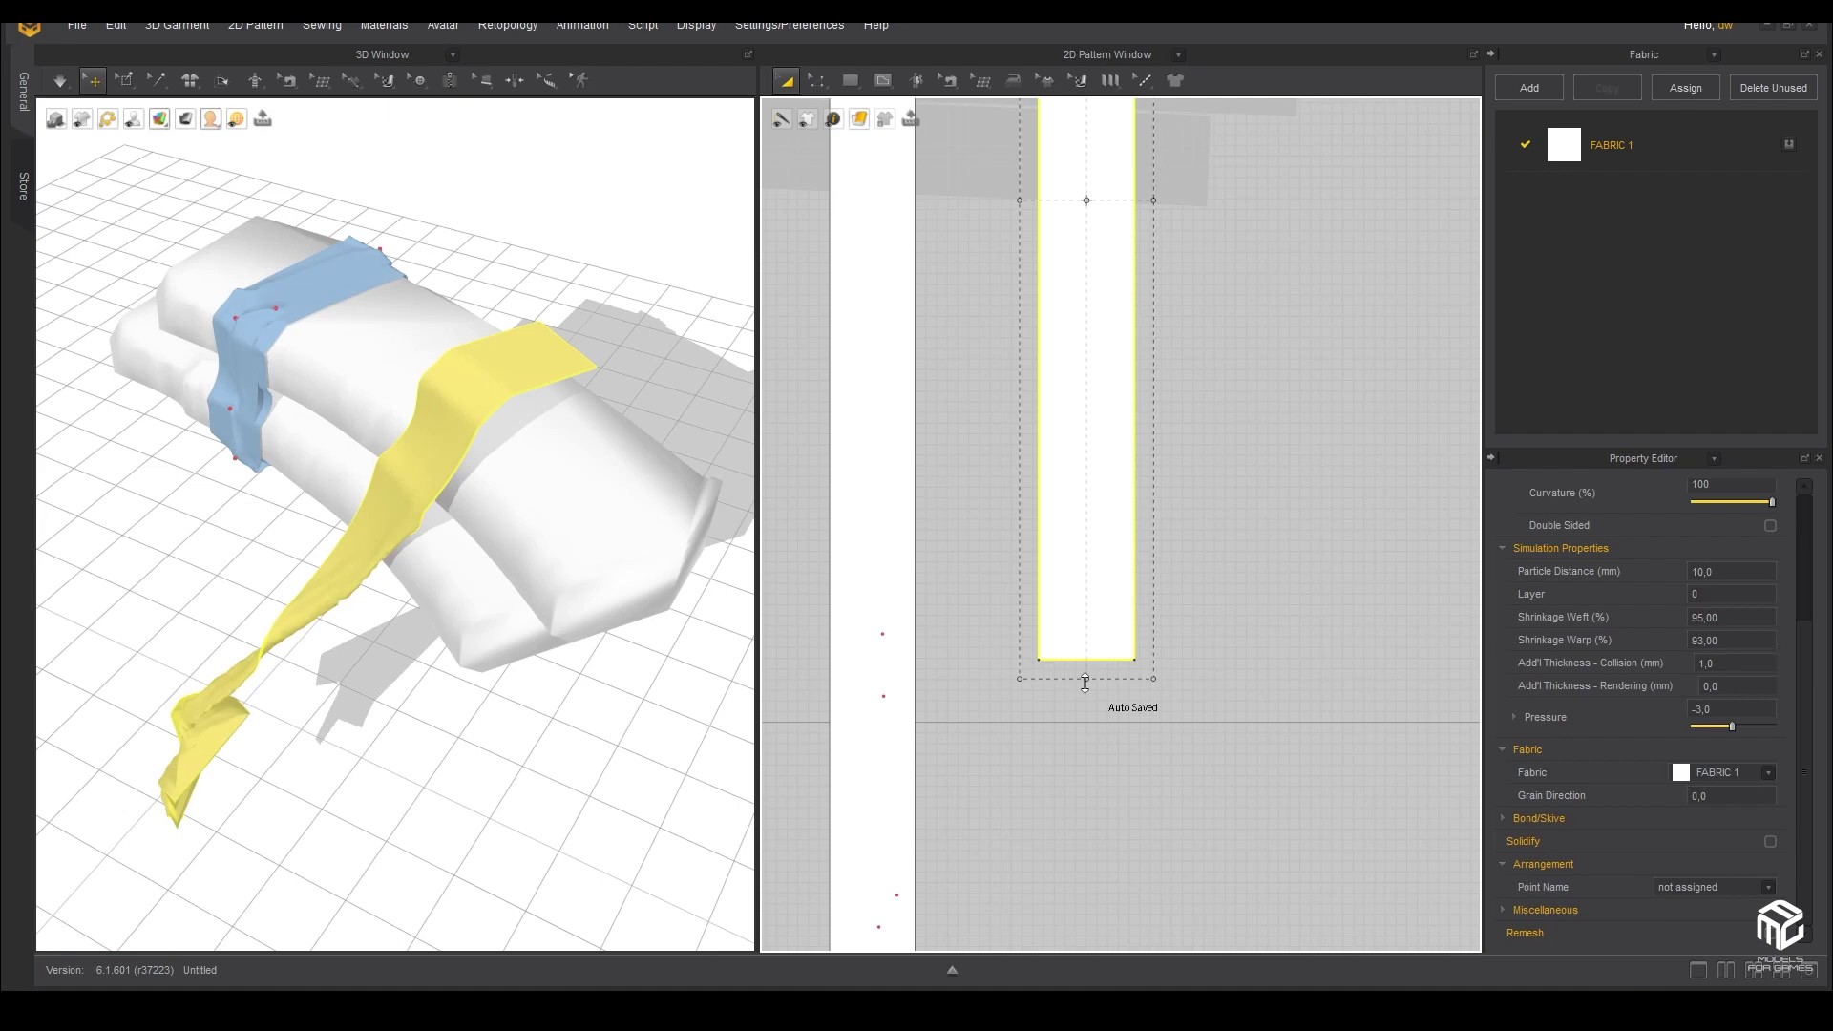
left_click(63, 83)
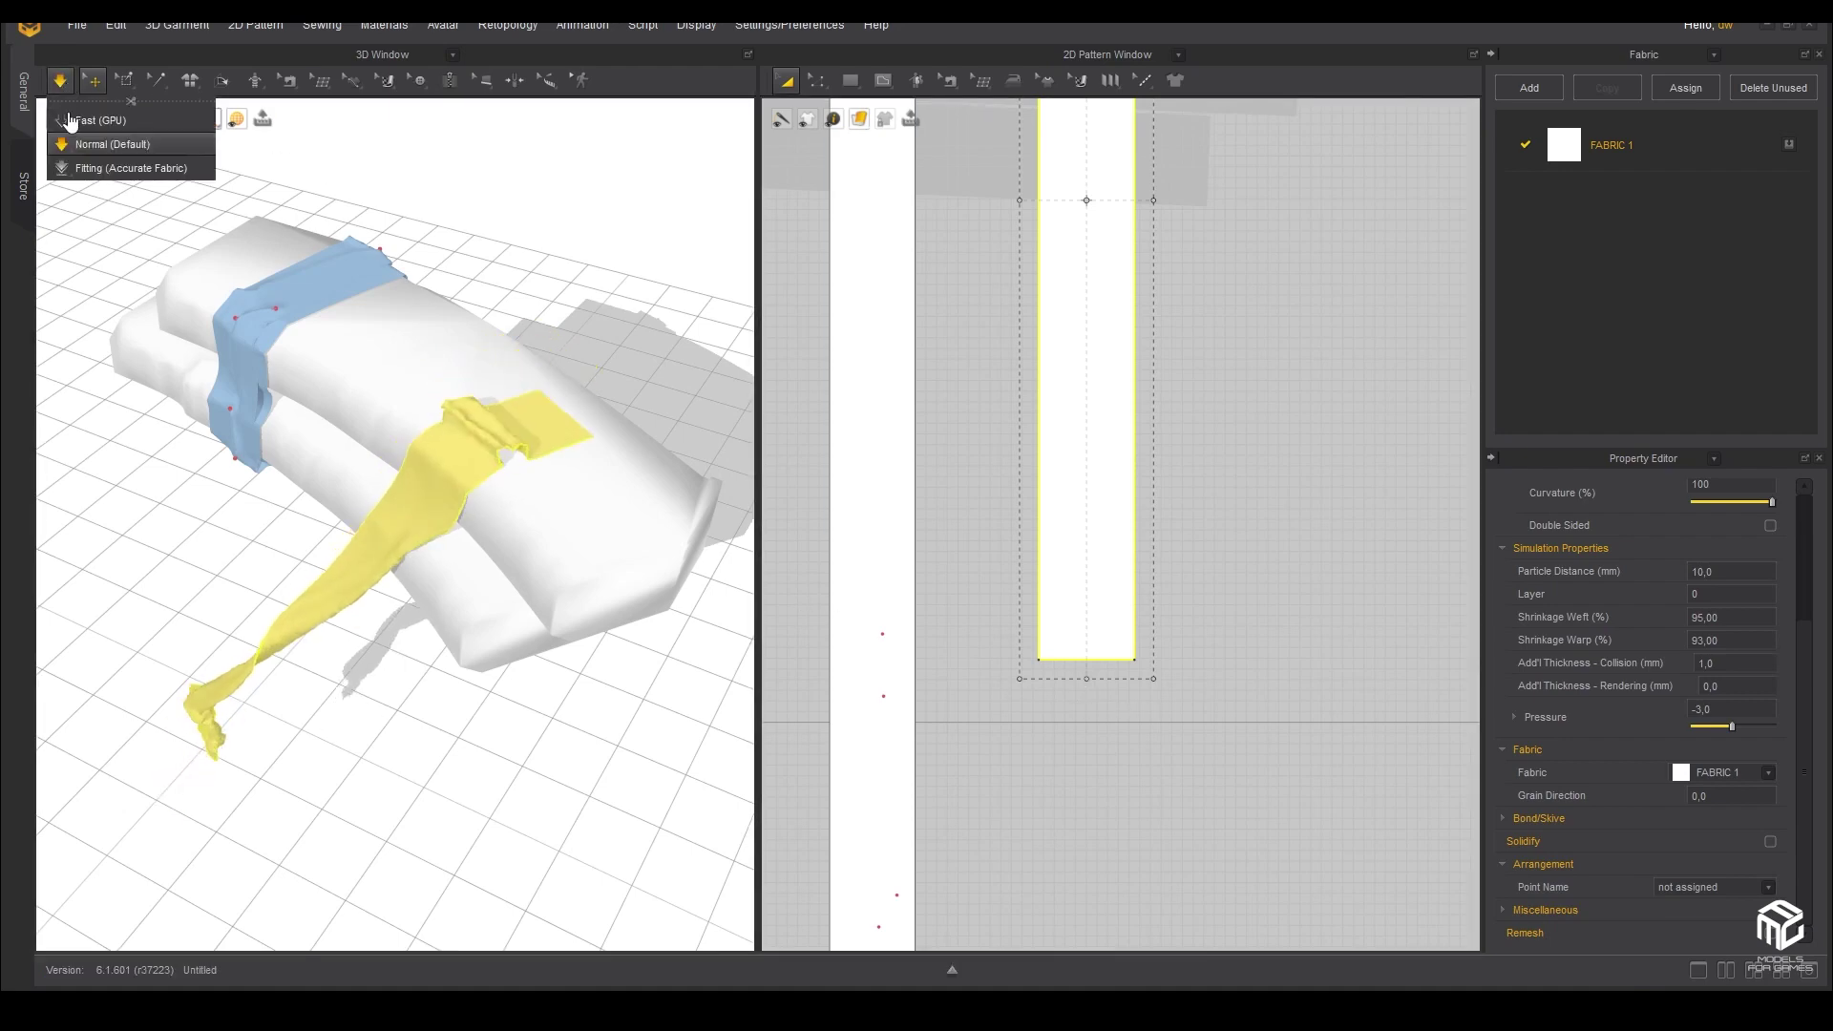
left_click(90, 144)
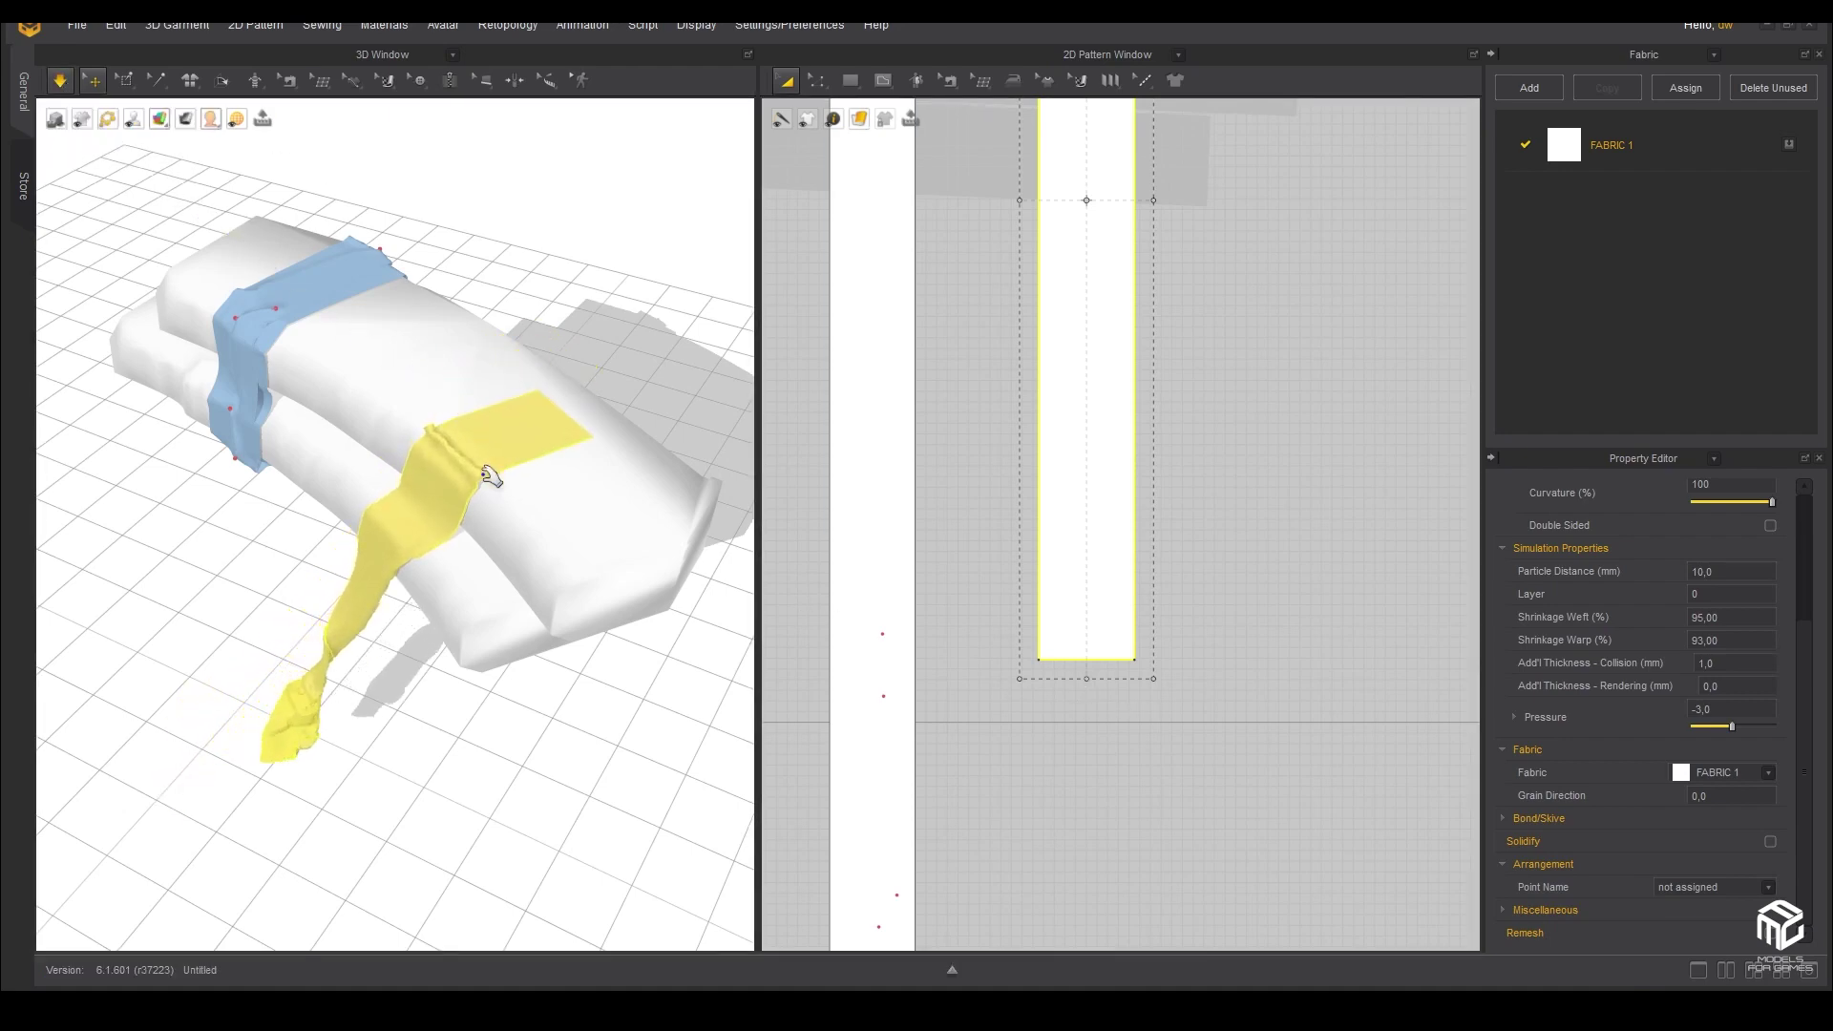
right_click_drag(511, 622, 550, 493)
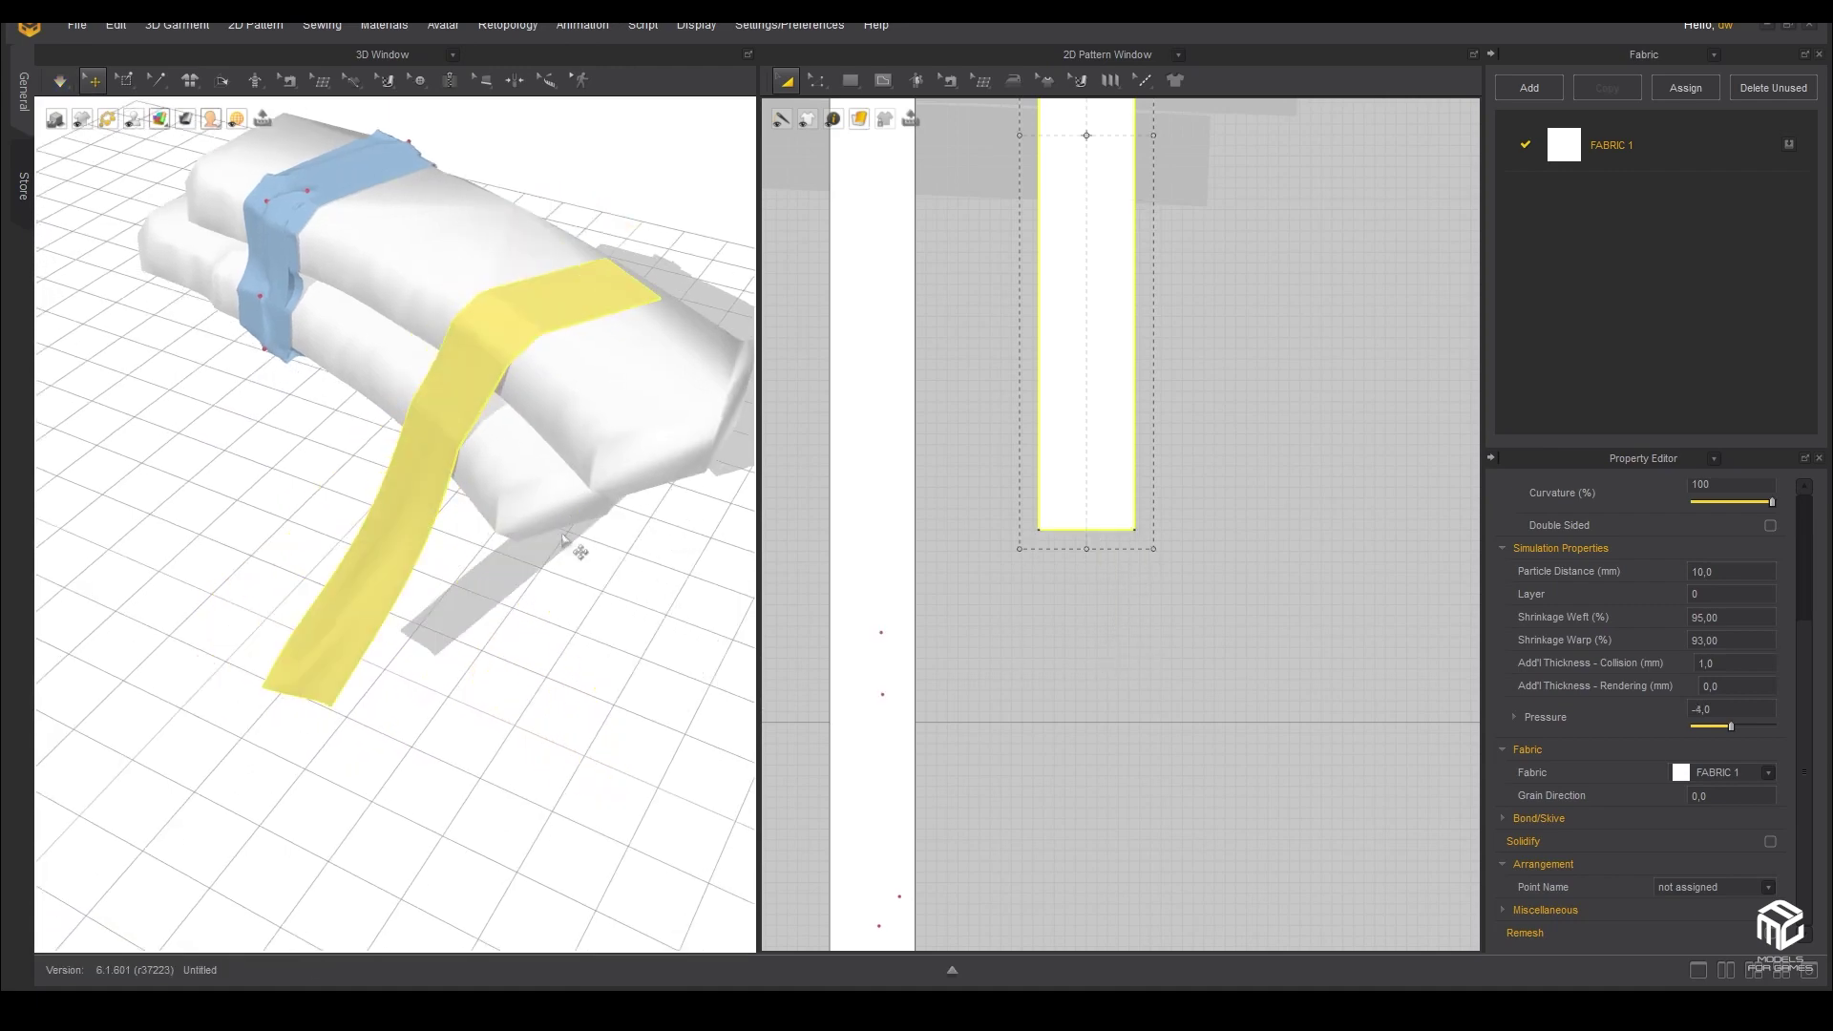
left_click(1733, 618)
type("100")
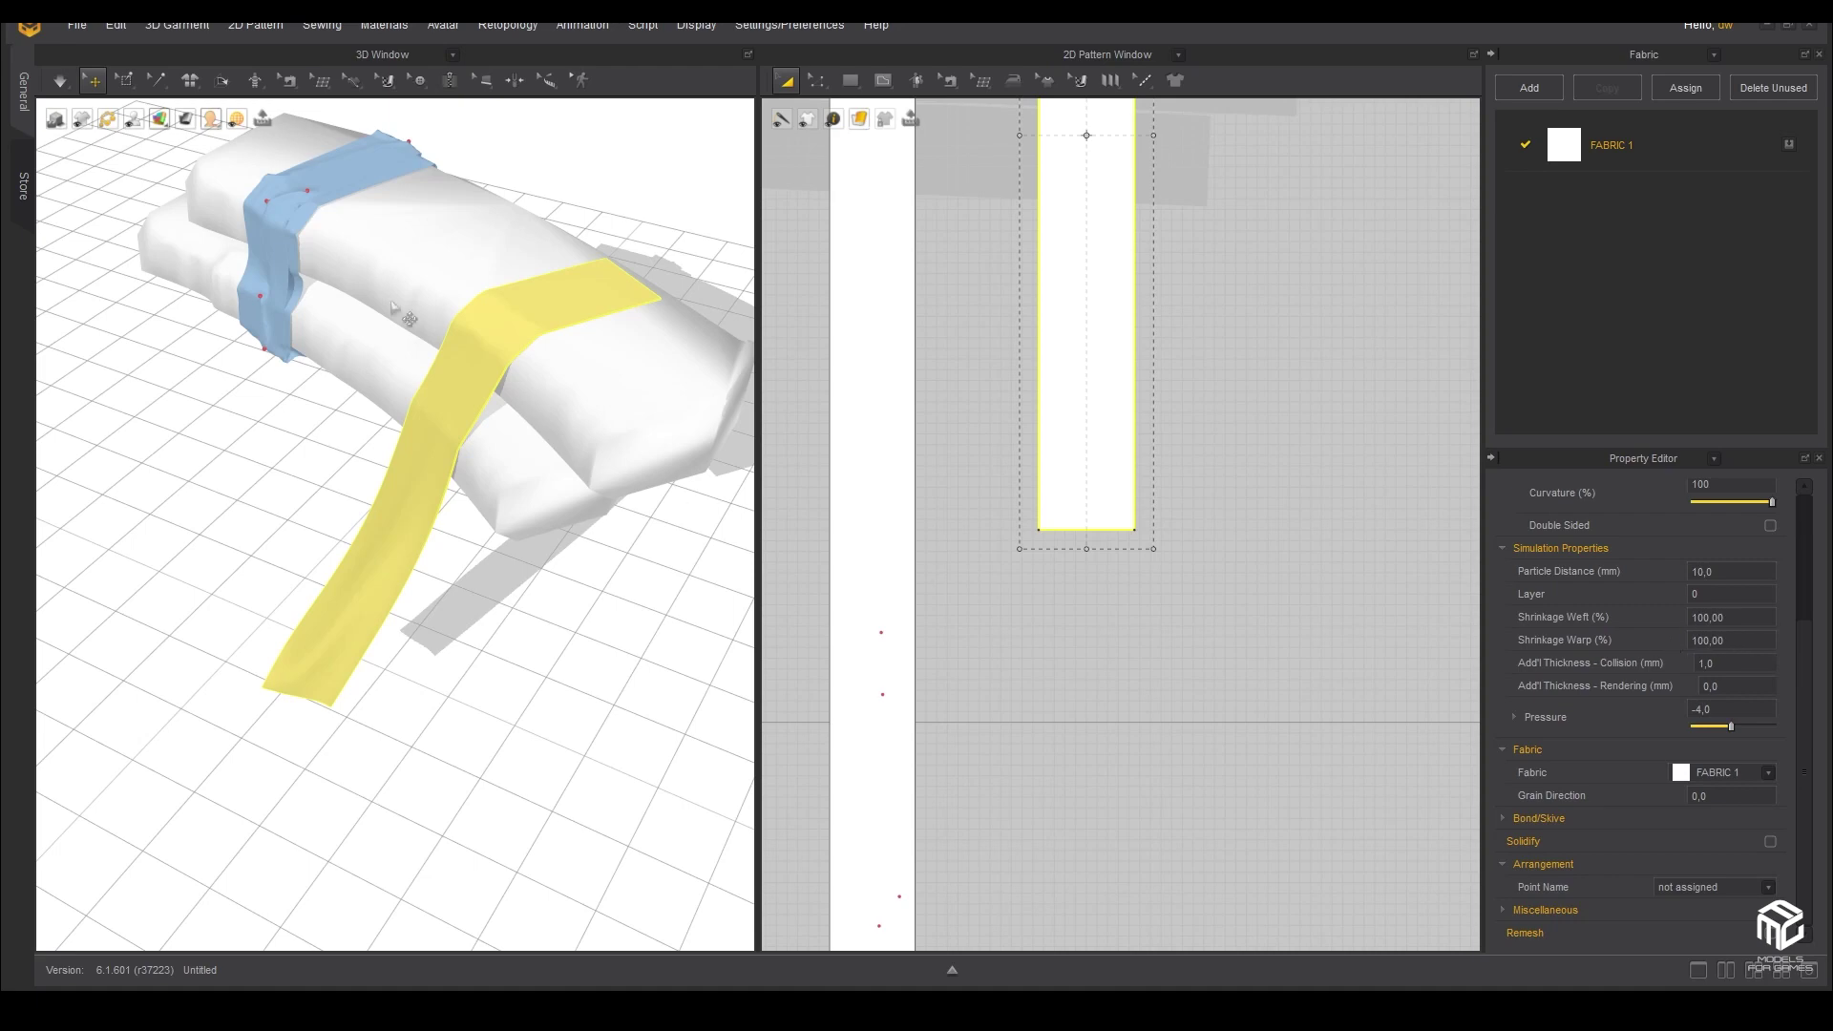
left_click(60, 82)
type("0")
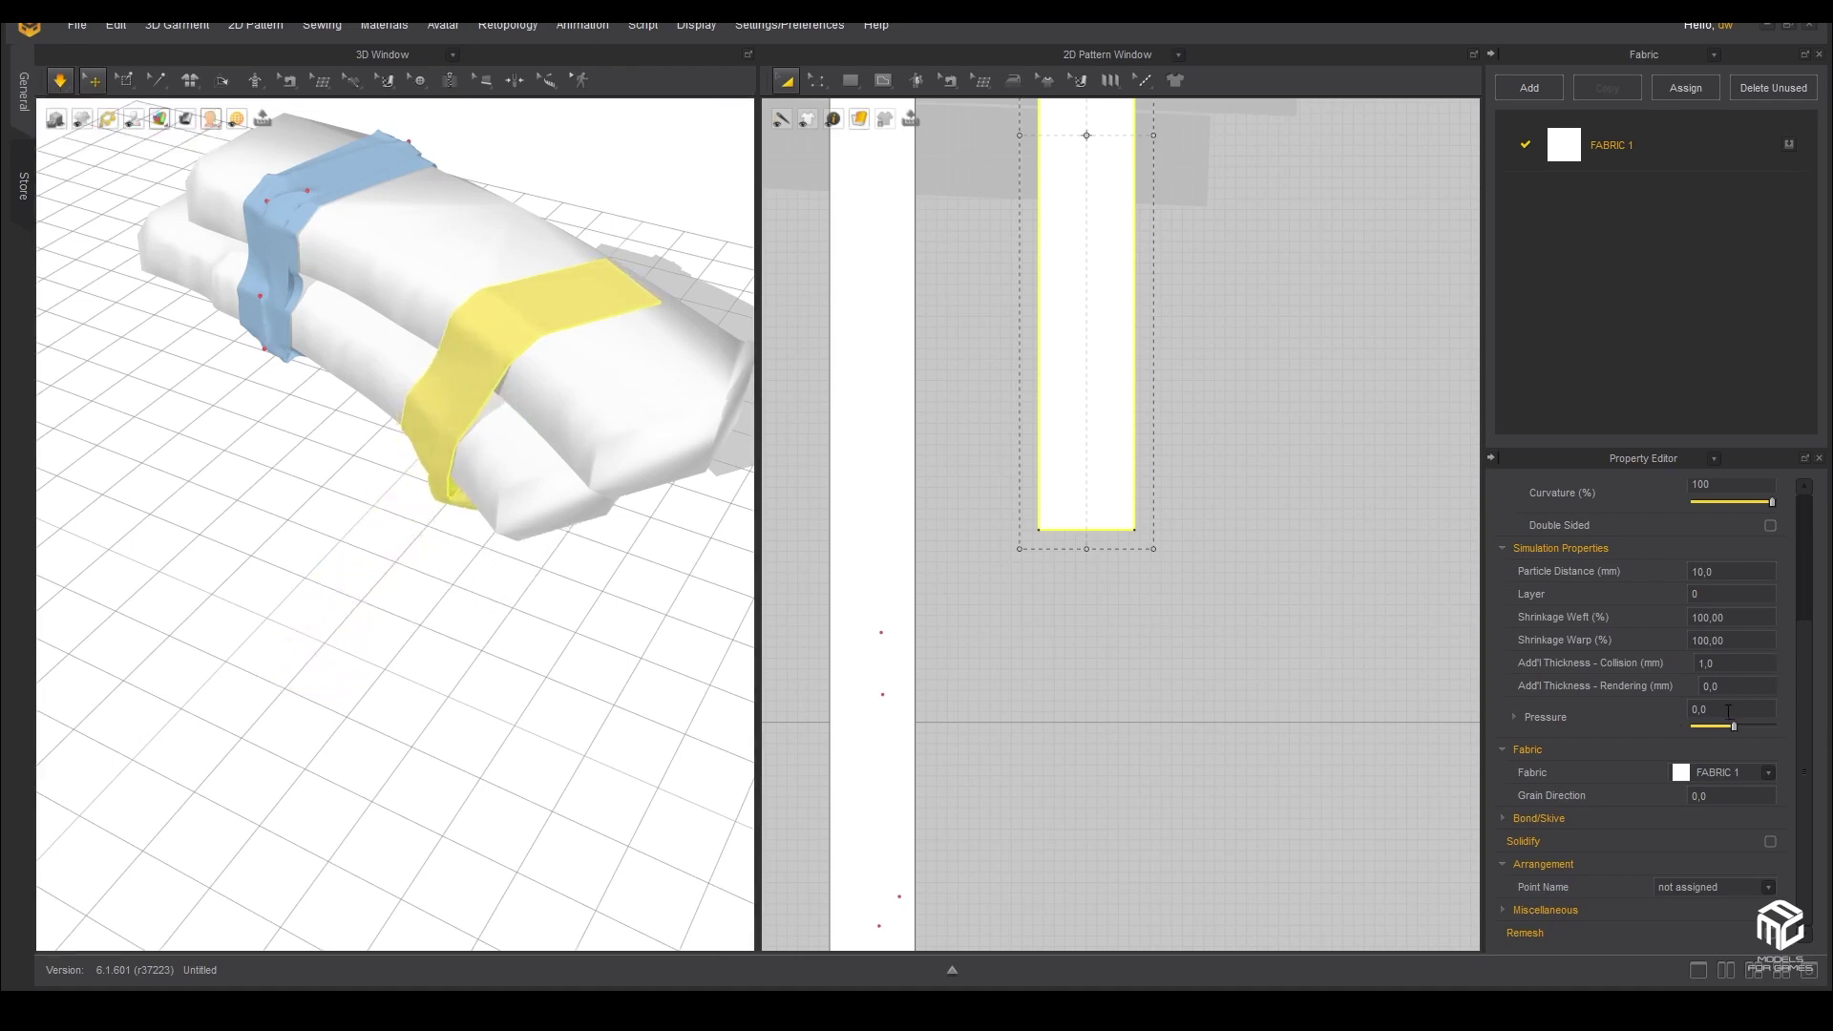
- Drag the yellow band over the magazine edge, then set weft 95, warp 93, pressure -4
left_click_drag(478, 535, 487, 561)
right_click_drag(487, 562, 530, 587)
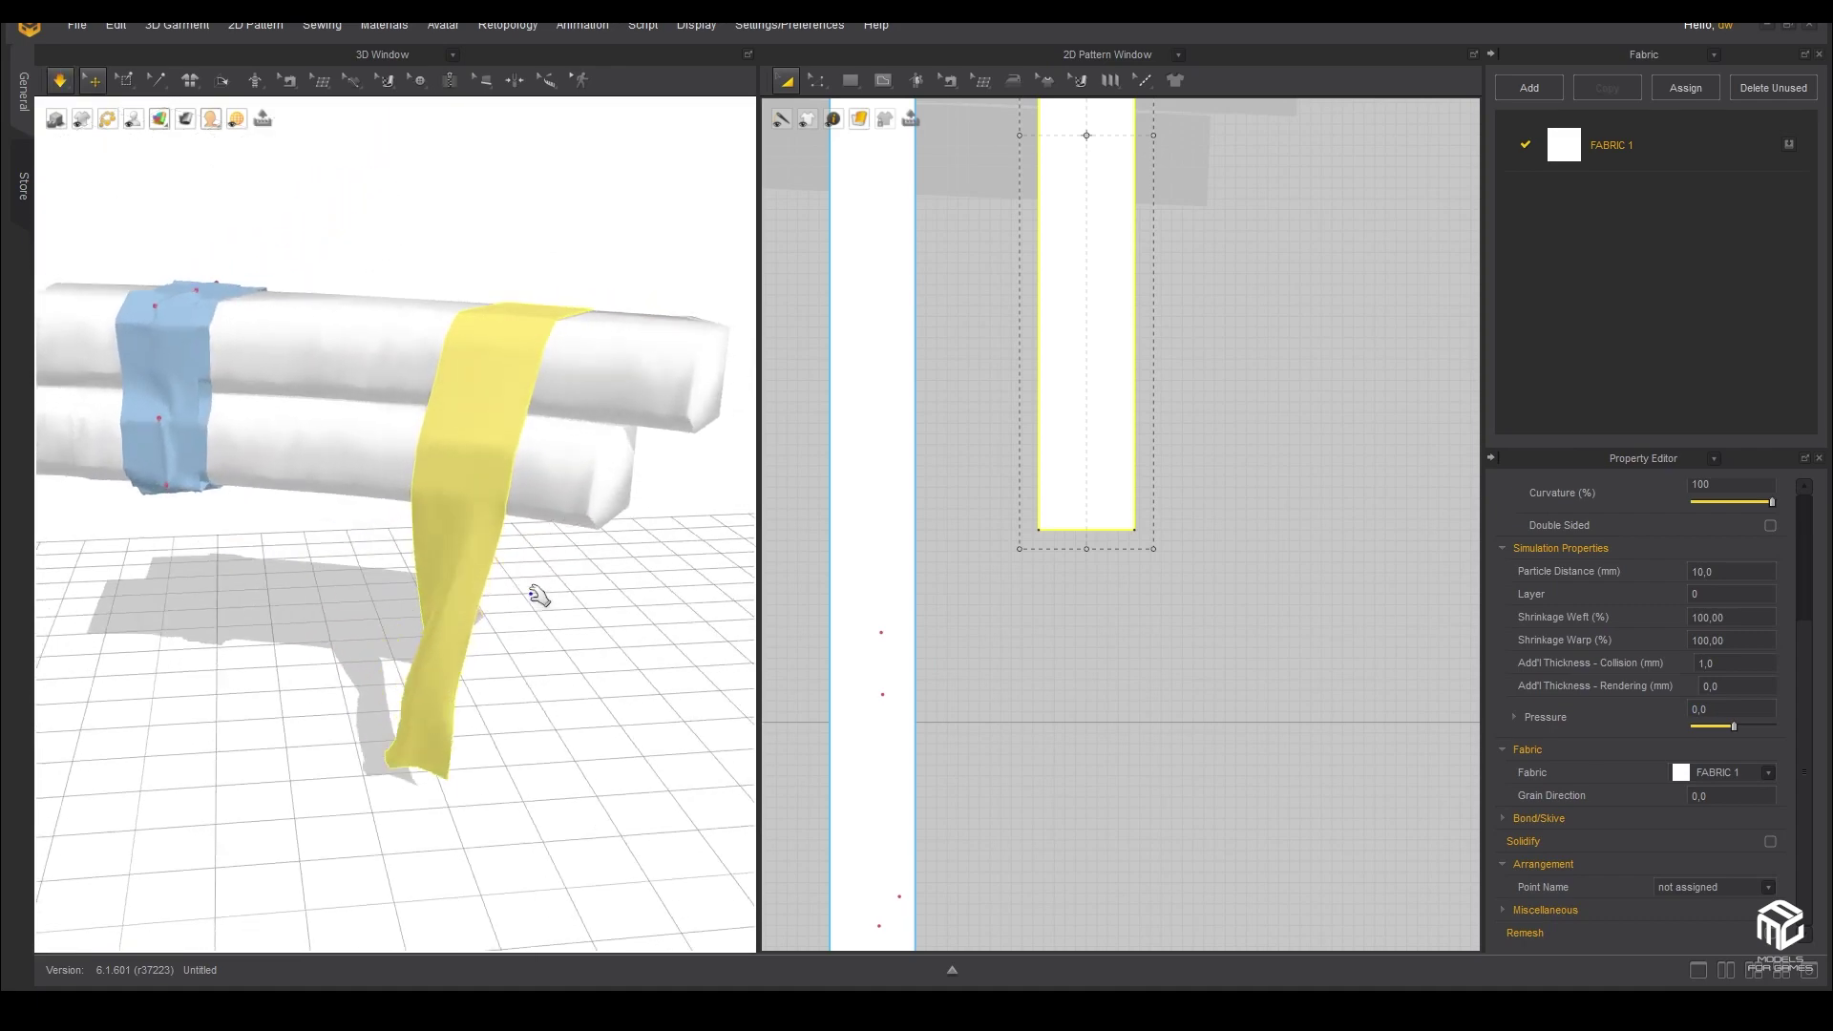
mouse_move(583, 521)
right_mouse_down()
mouse_move(381, 569)
mouse_move(614, 524)
mouse_move(473, 511)
right_mouse_up()
mouse_move(442, 398)
left_mouse_down()
mouse_move(533, 512)
mouse_move(528, 434)
left_mouse_up()
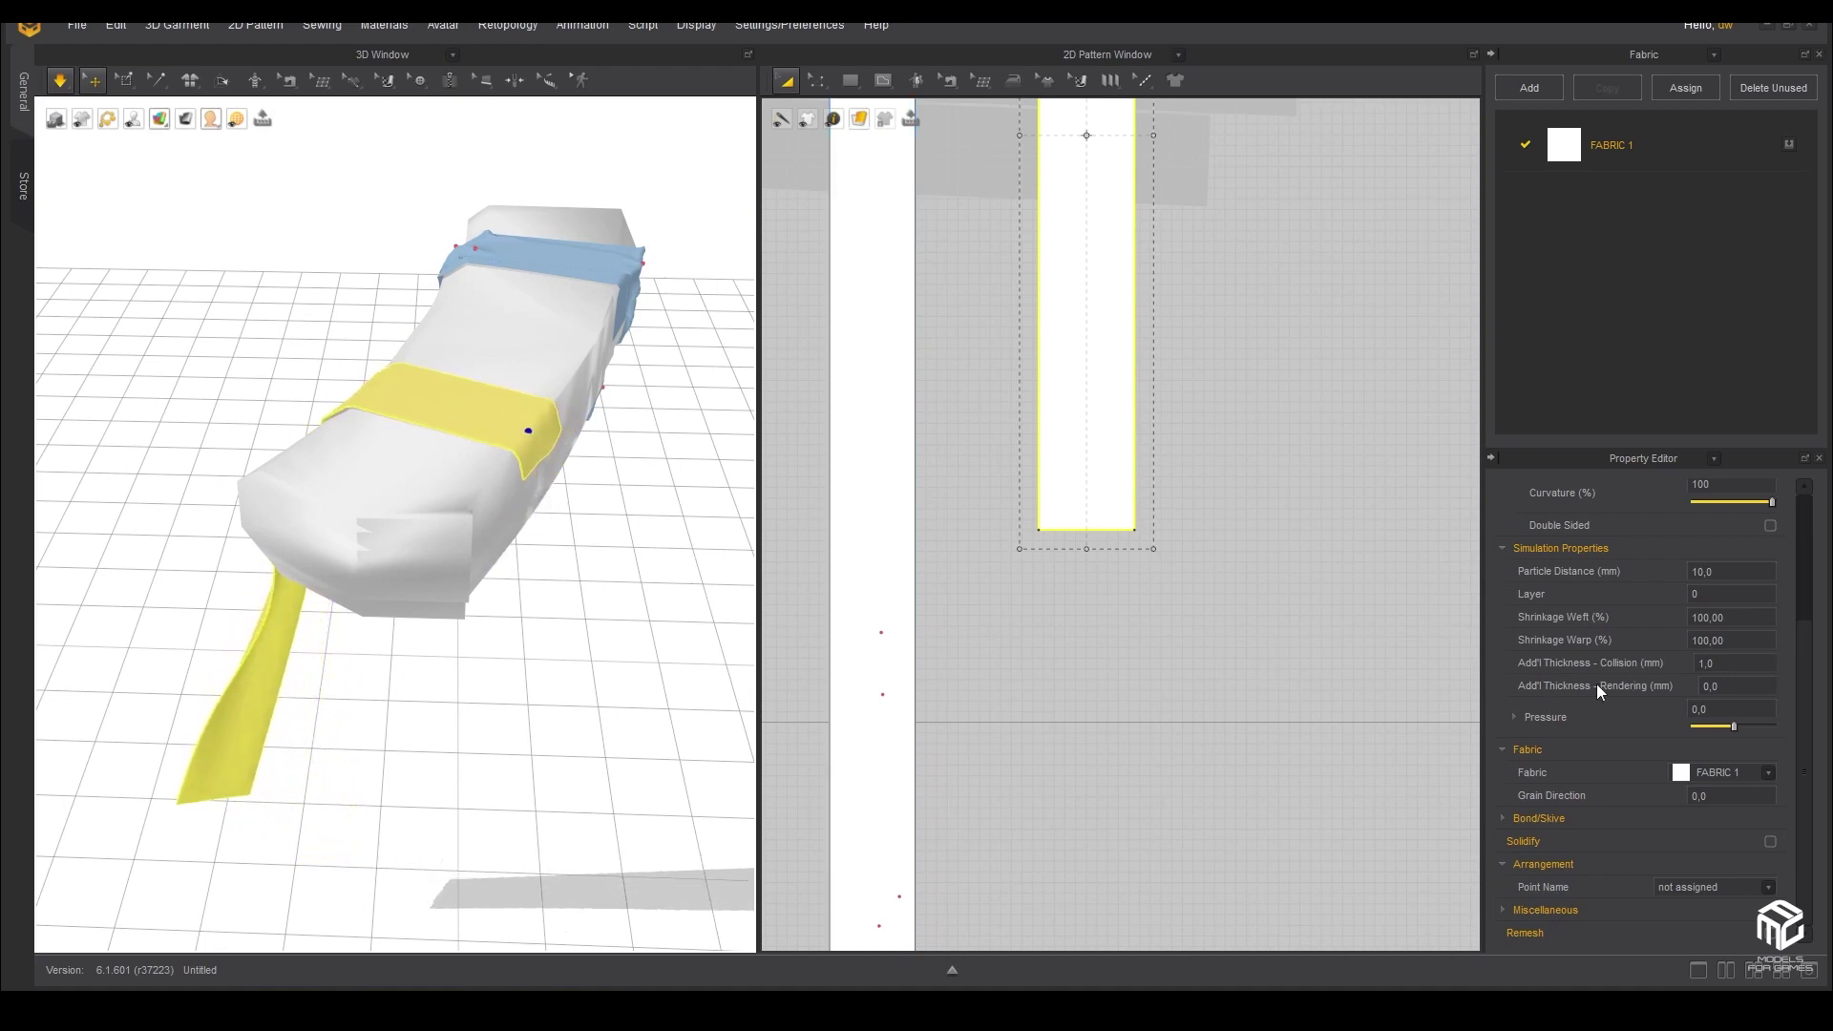
key("space")
type("95")
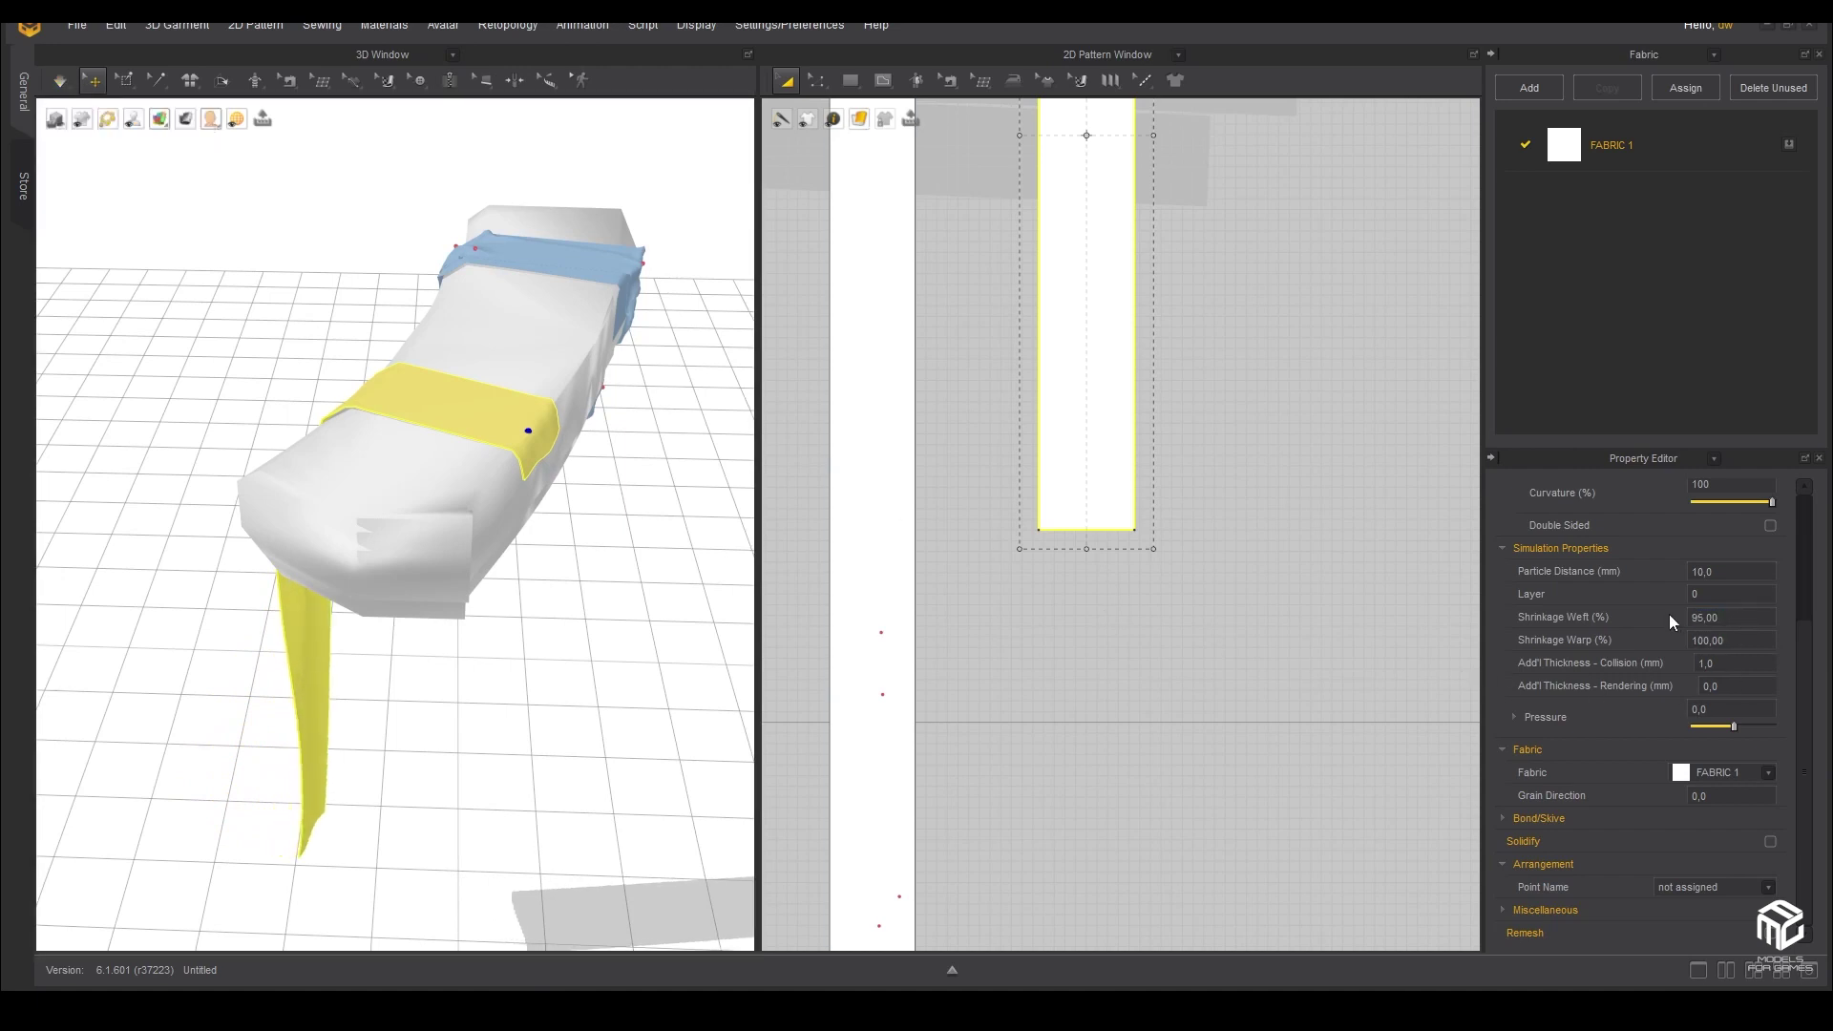
left_click(1737, 642)
left_click(60, 81)
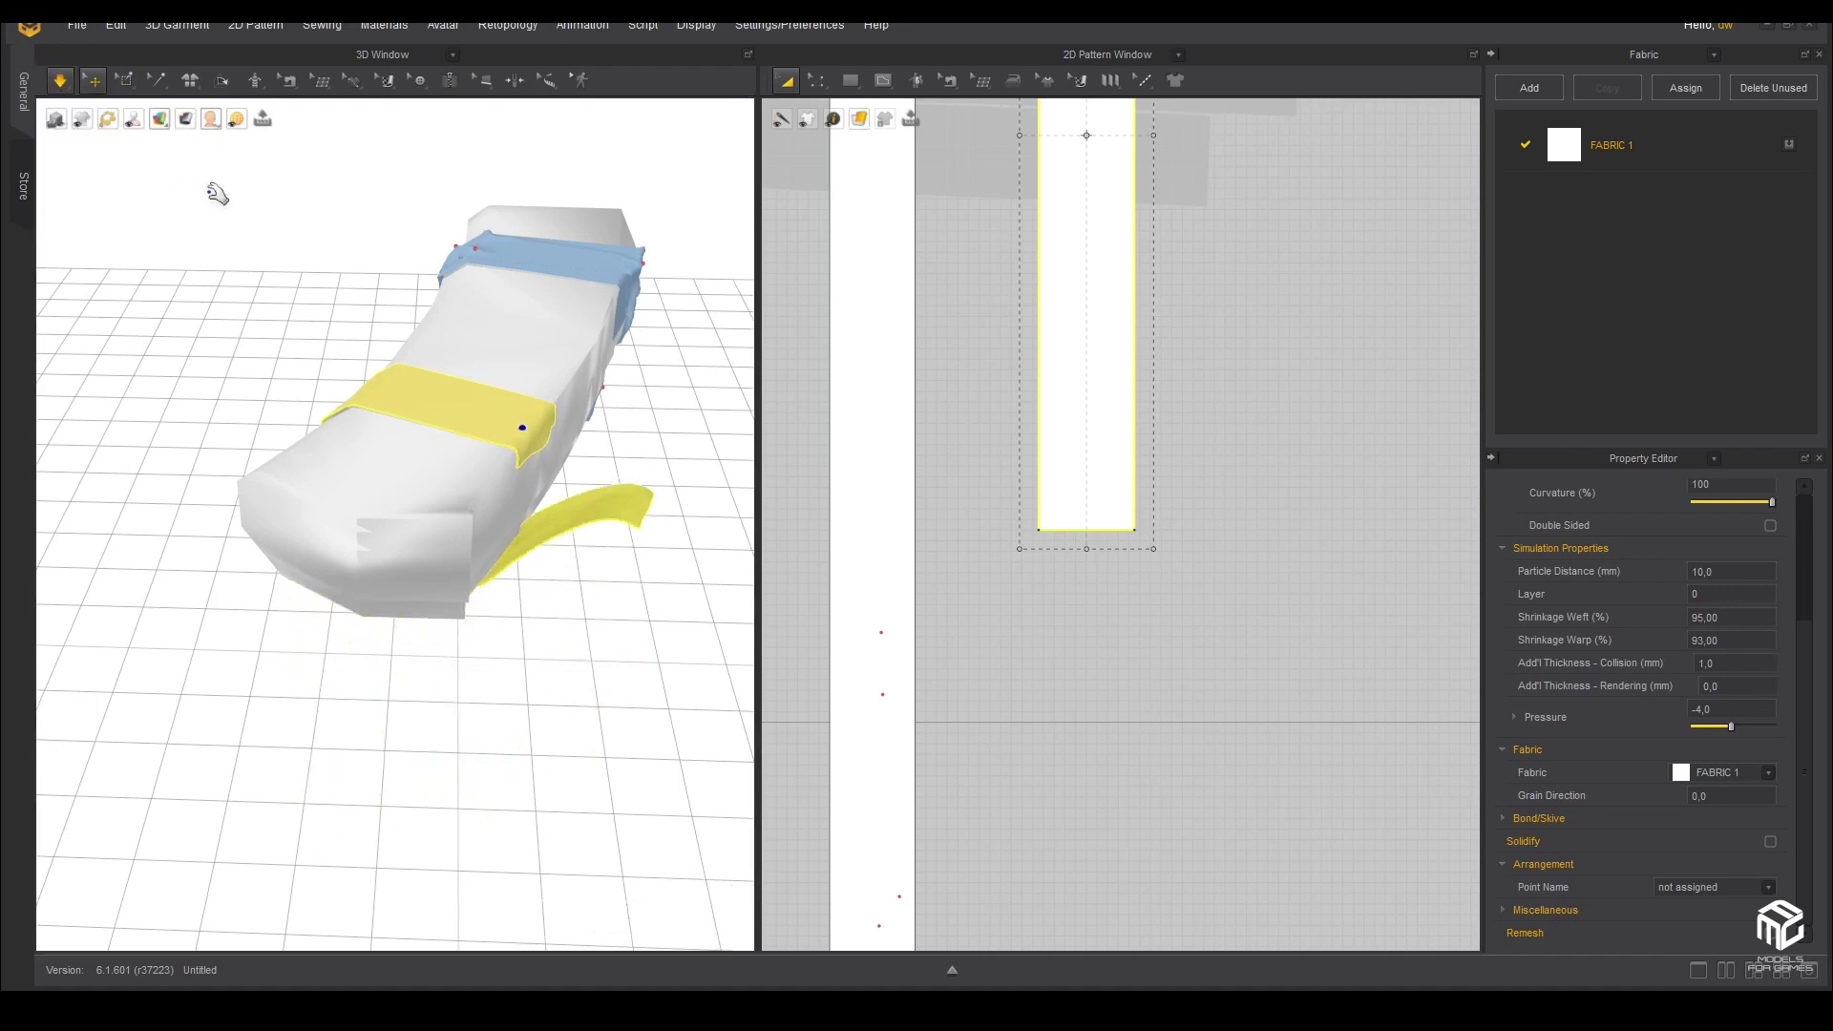
- Lengthen the yellow strip pattern and pull it around the magazine during simulation
right_click_drag(503, 475, 515, 487)
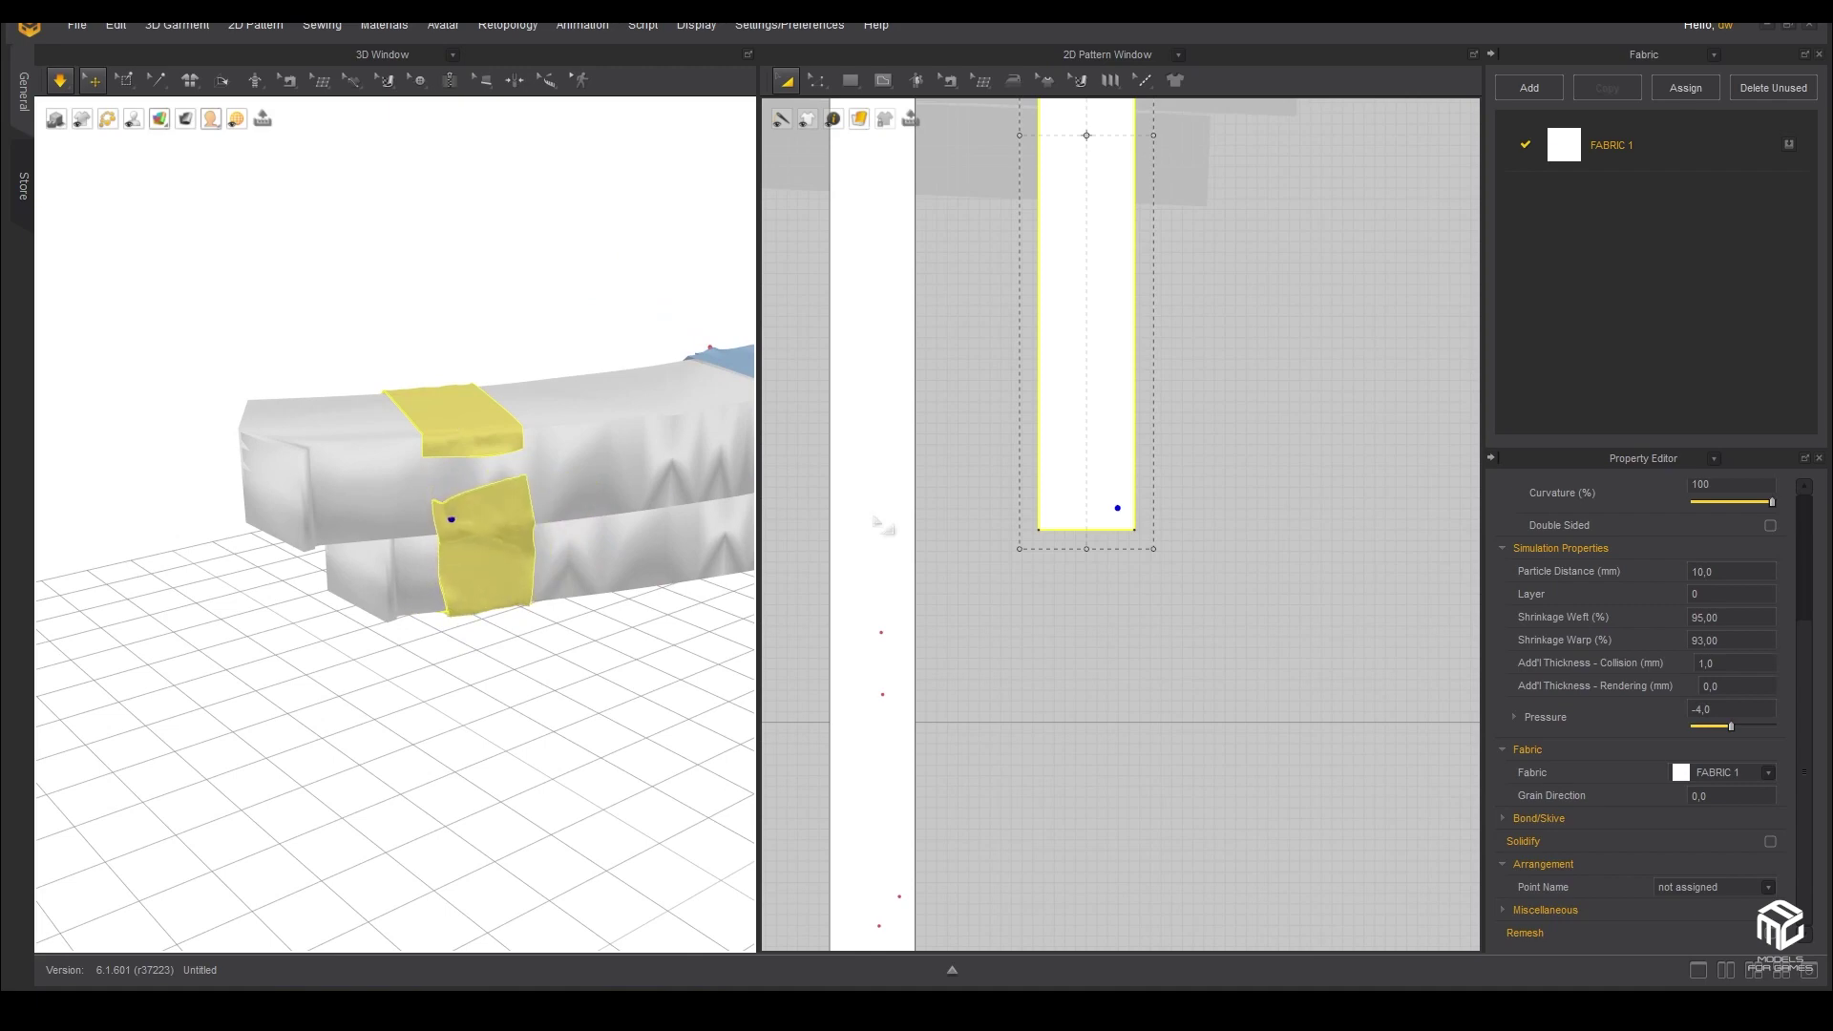
left_click_drag(1085, 552, 1069, 694)
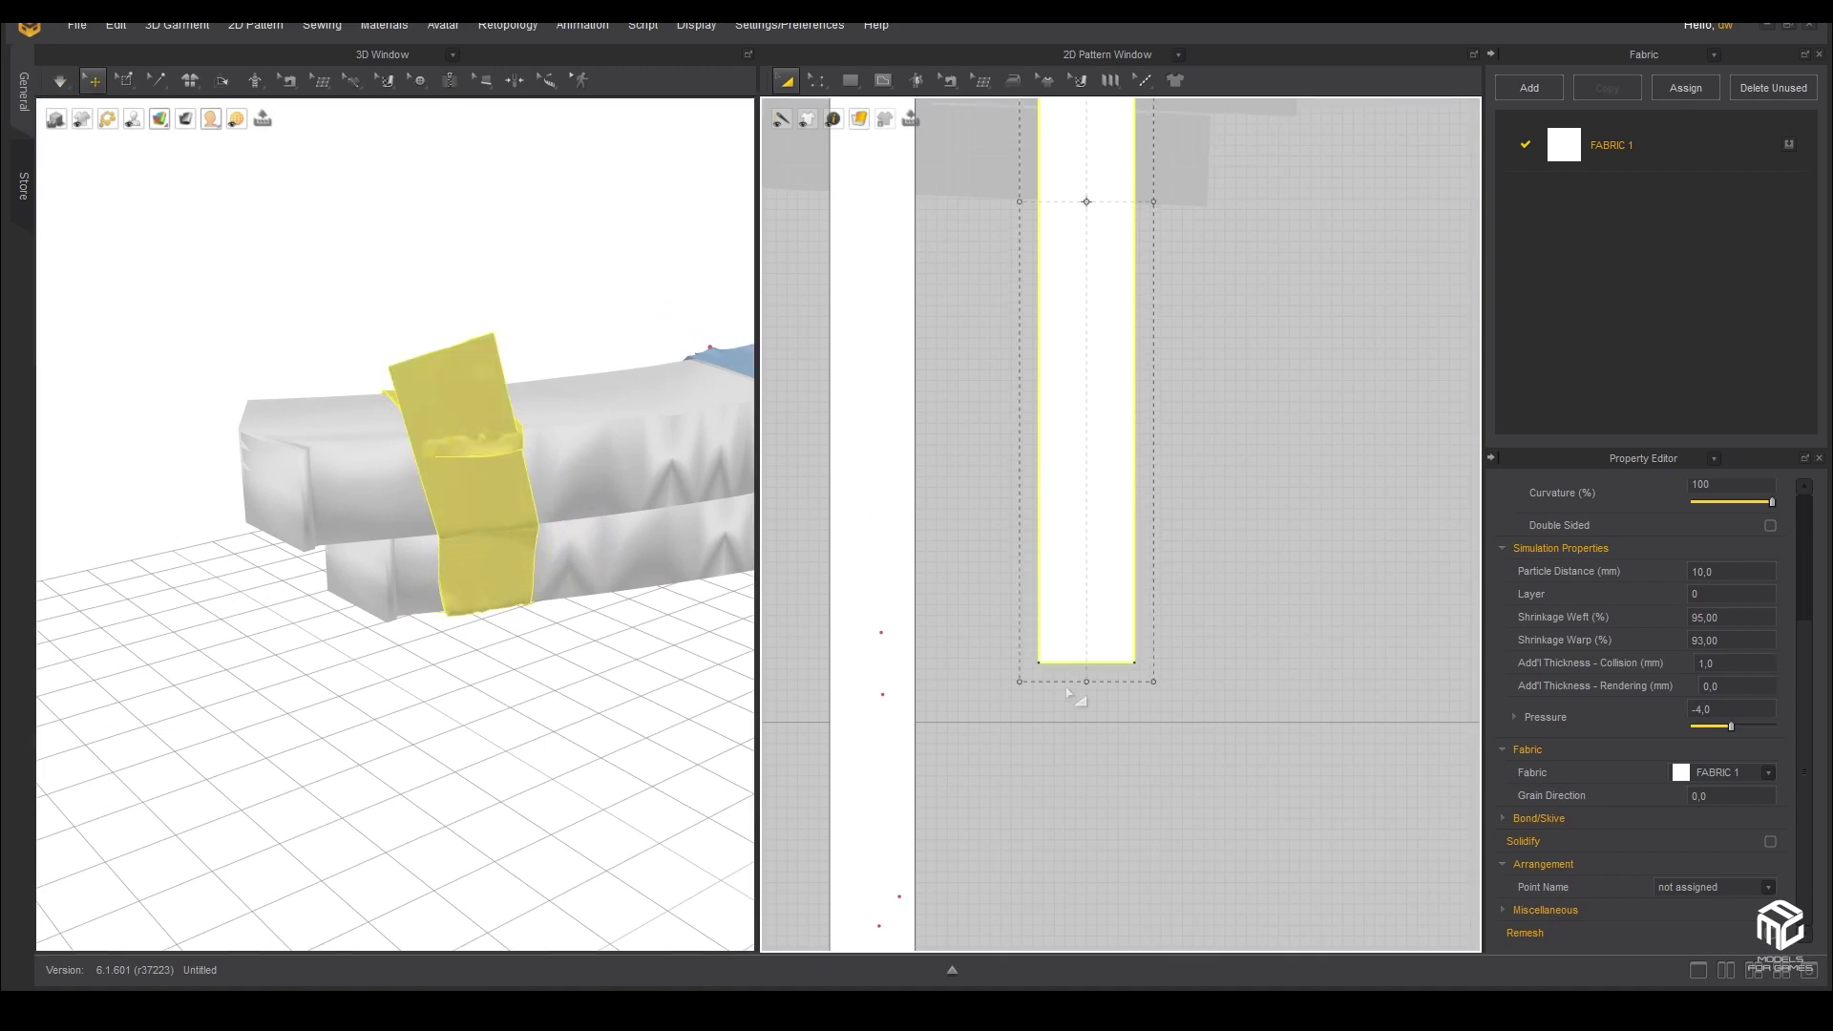
left_click(59, 81)
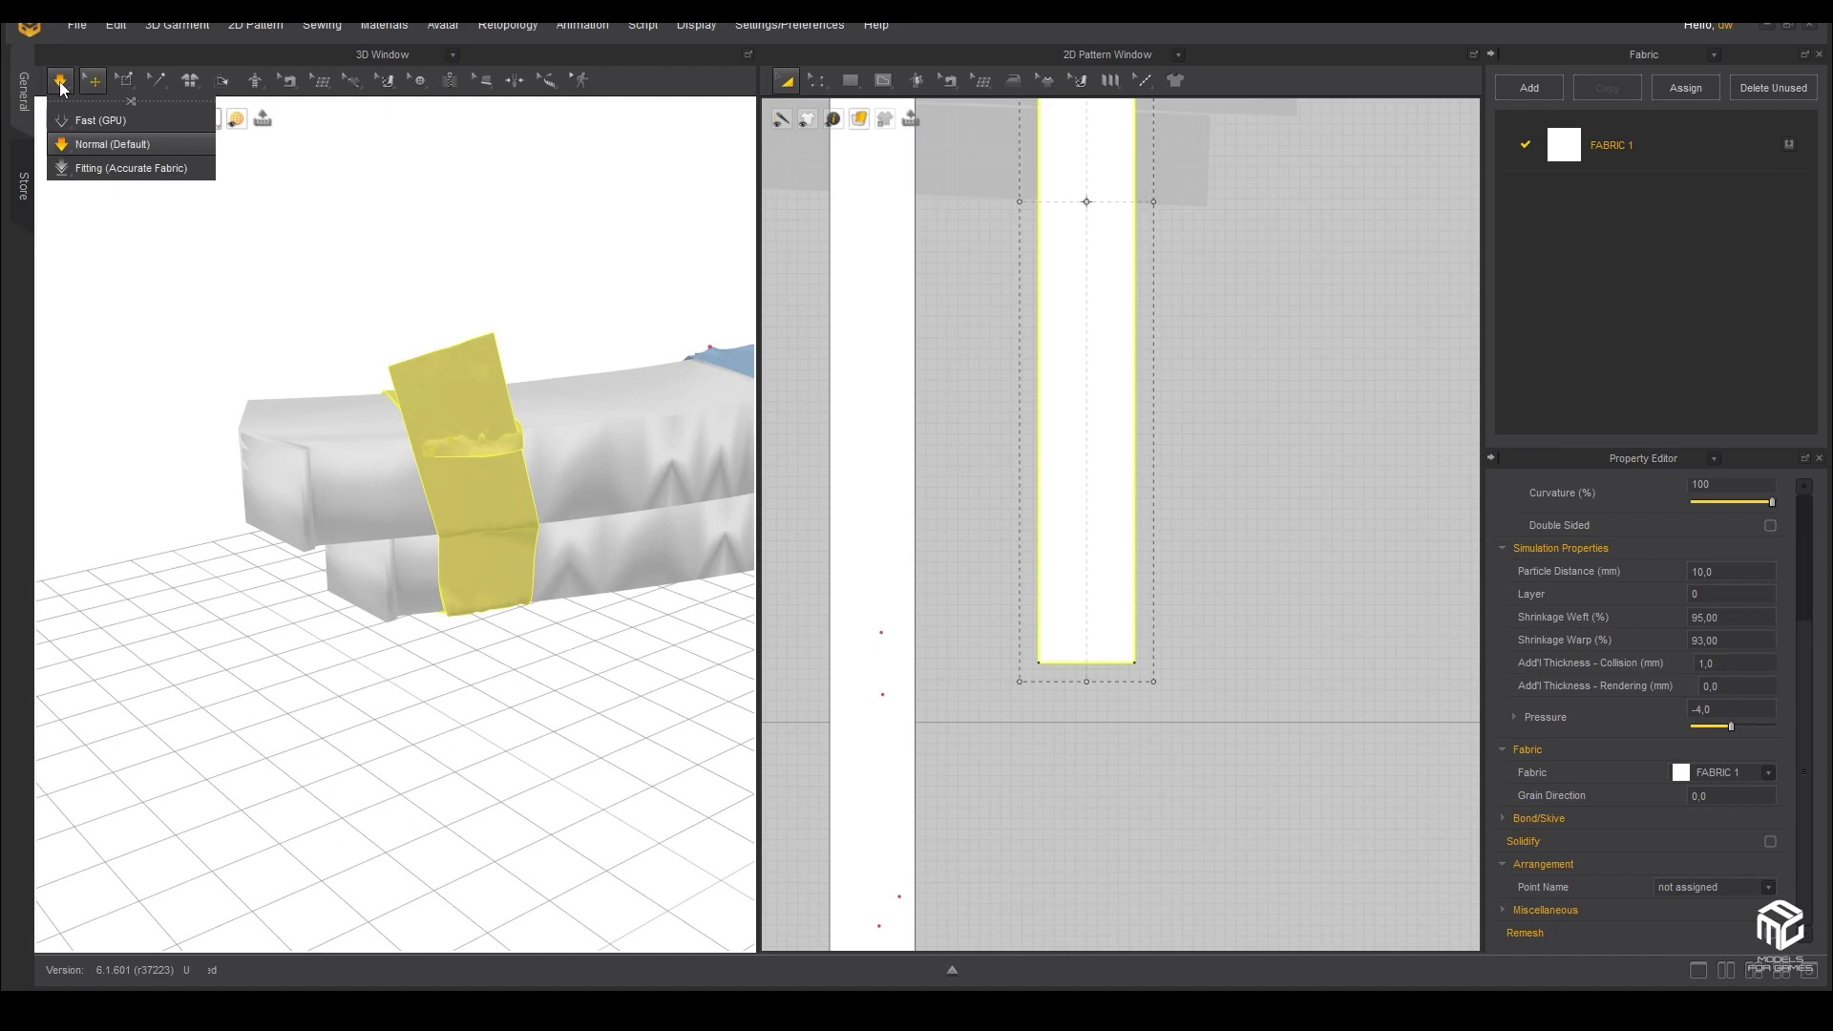
left_click_drag(506, 401, 537, 438)
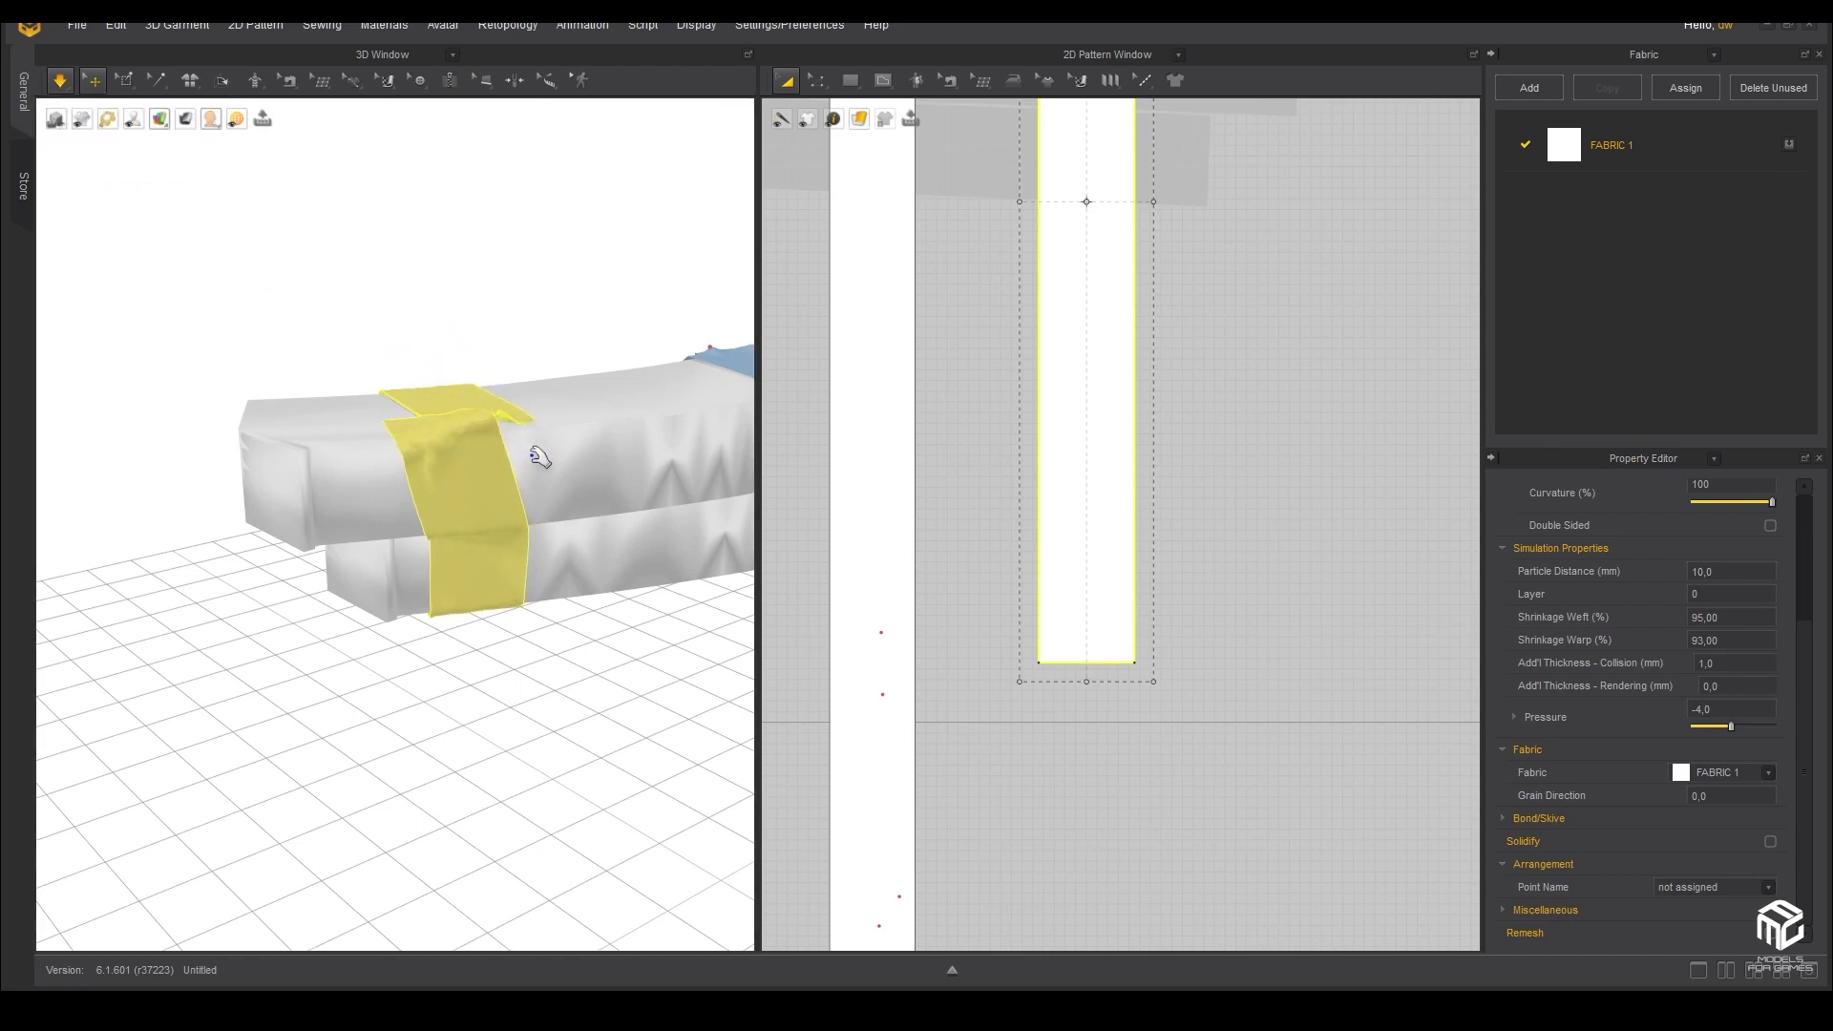
key("space")
- Flatten the strip's folded corner and stretch the pattern longer again beside the blue tape
right_click_drag(537, 437, 513, 515)
left_click_drag(537, 435, 564, 424)
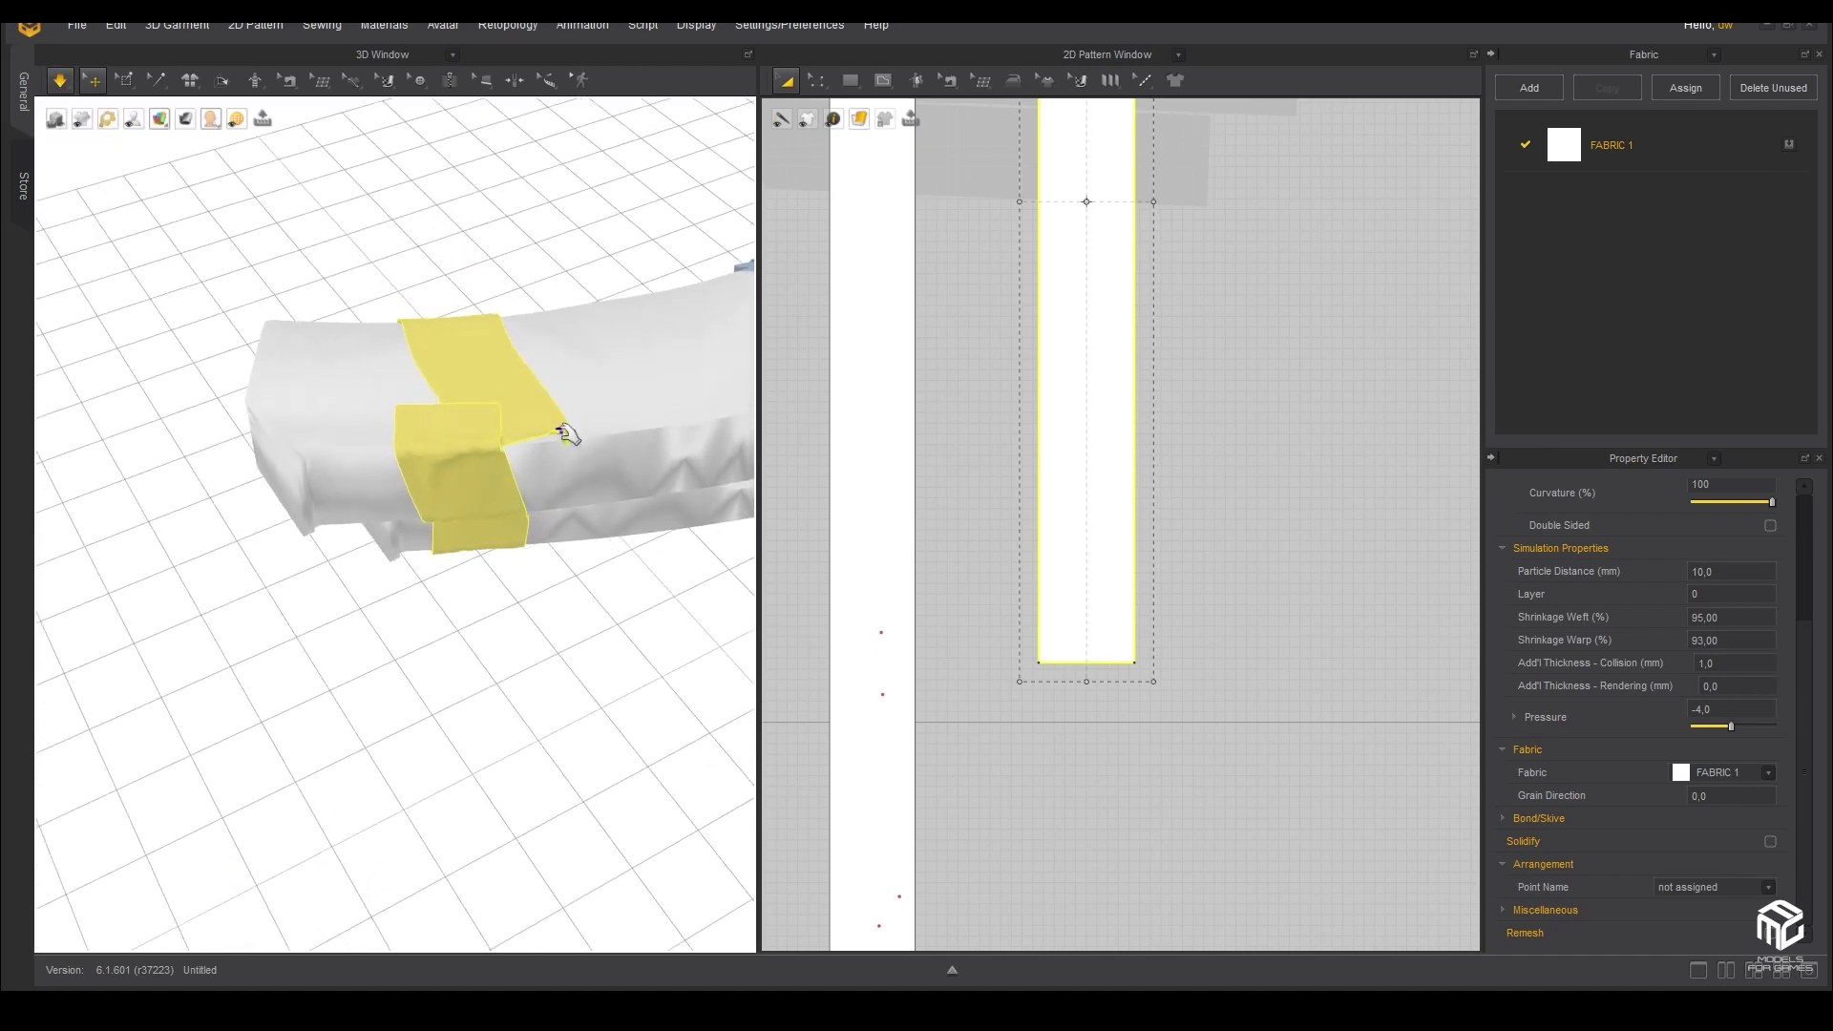
mouse_move(1086, 682)
left_mouse_down()
mouse_move(1068, 811)
mouse_move(1086, 824)
left_mouse_up()
right_click_drag(435, 639, 388, 459)
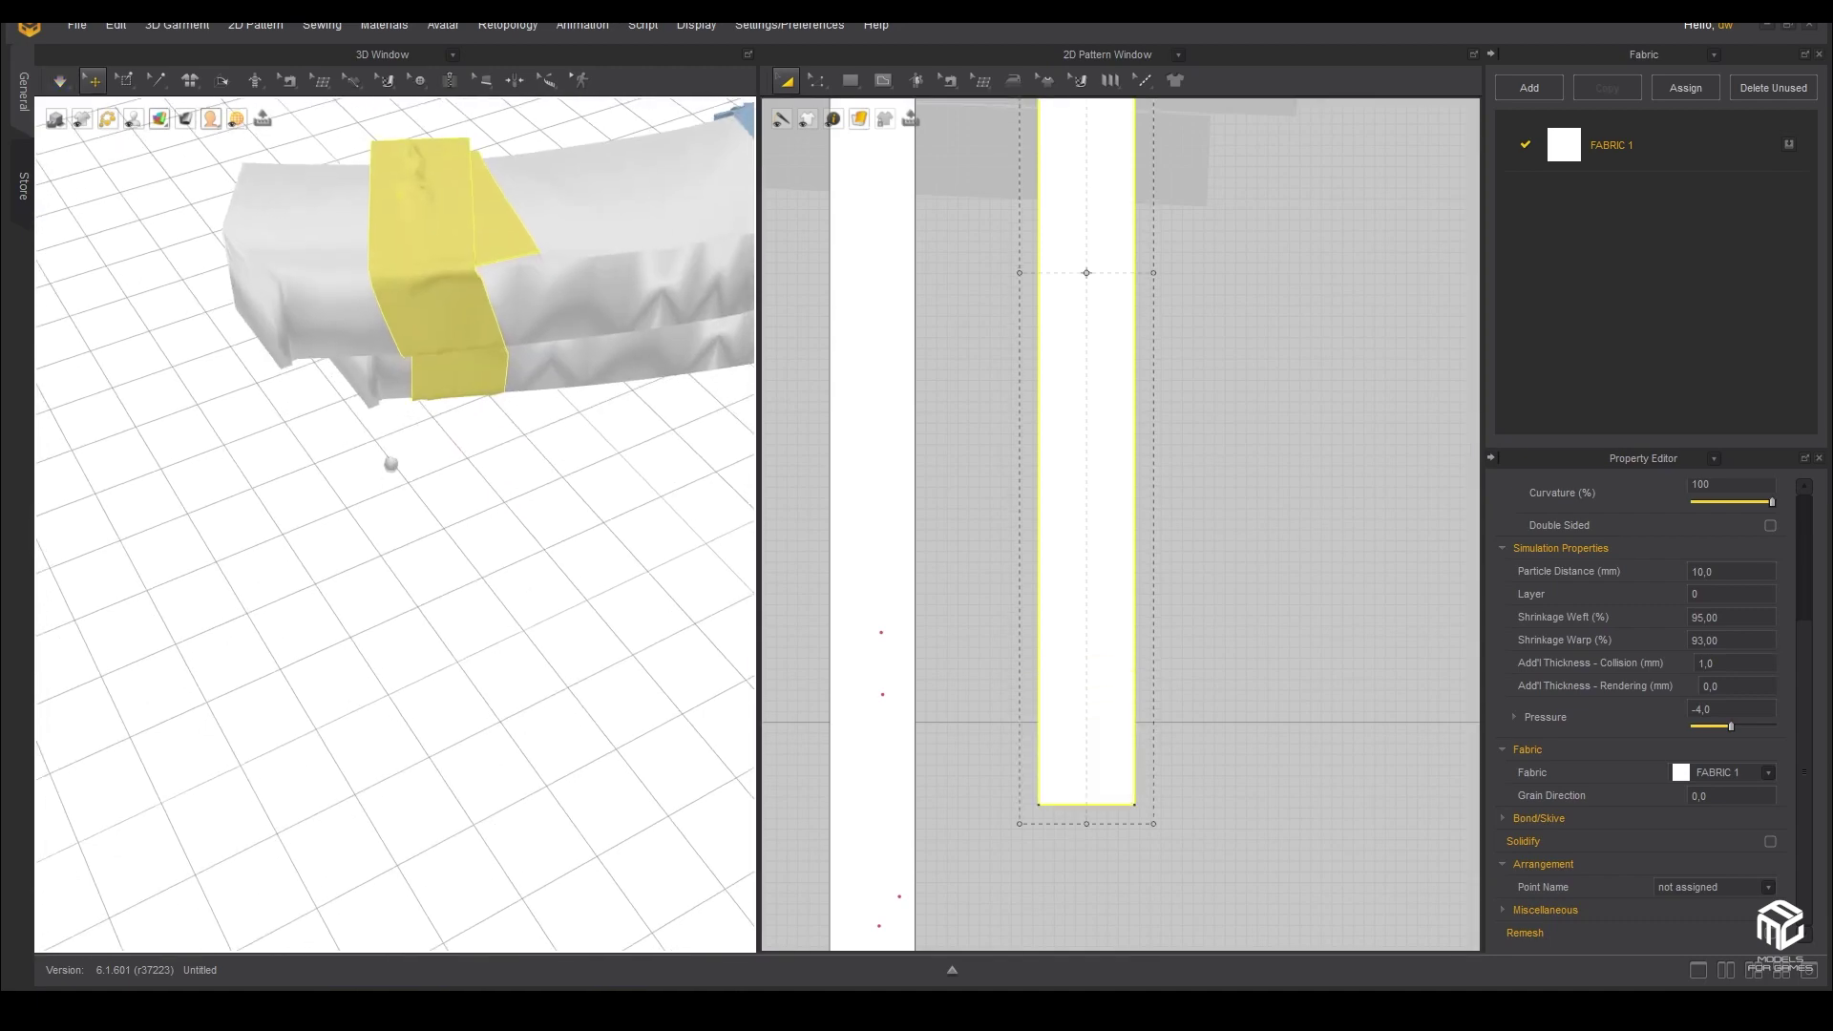
mouse_move(409, 541)
right_mouse_down()
mouse_move(401, 516)
mouse_move(543, 445)
mouse_move(483, 564)
mouse_move(528, 586)
mouse_move(585, 563)
right_mouse_up()
left_click(45, 83)
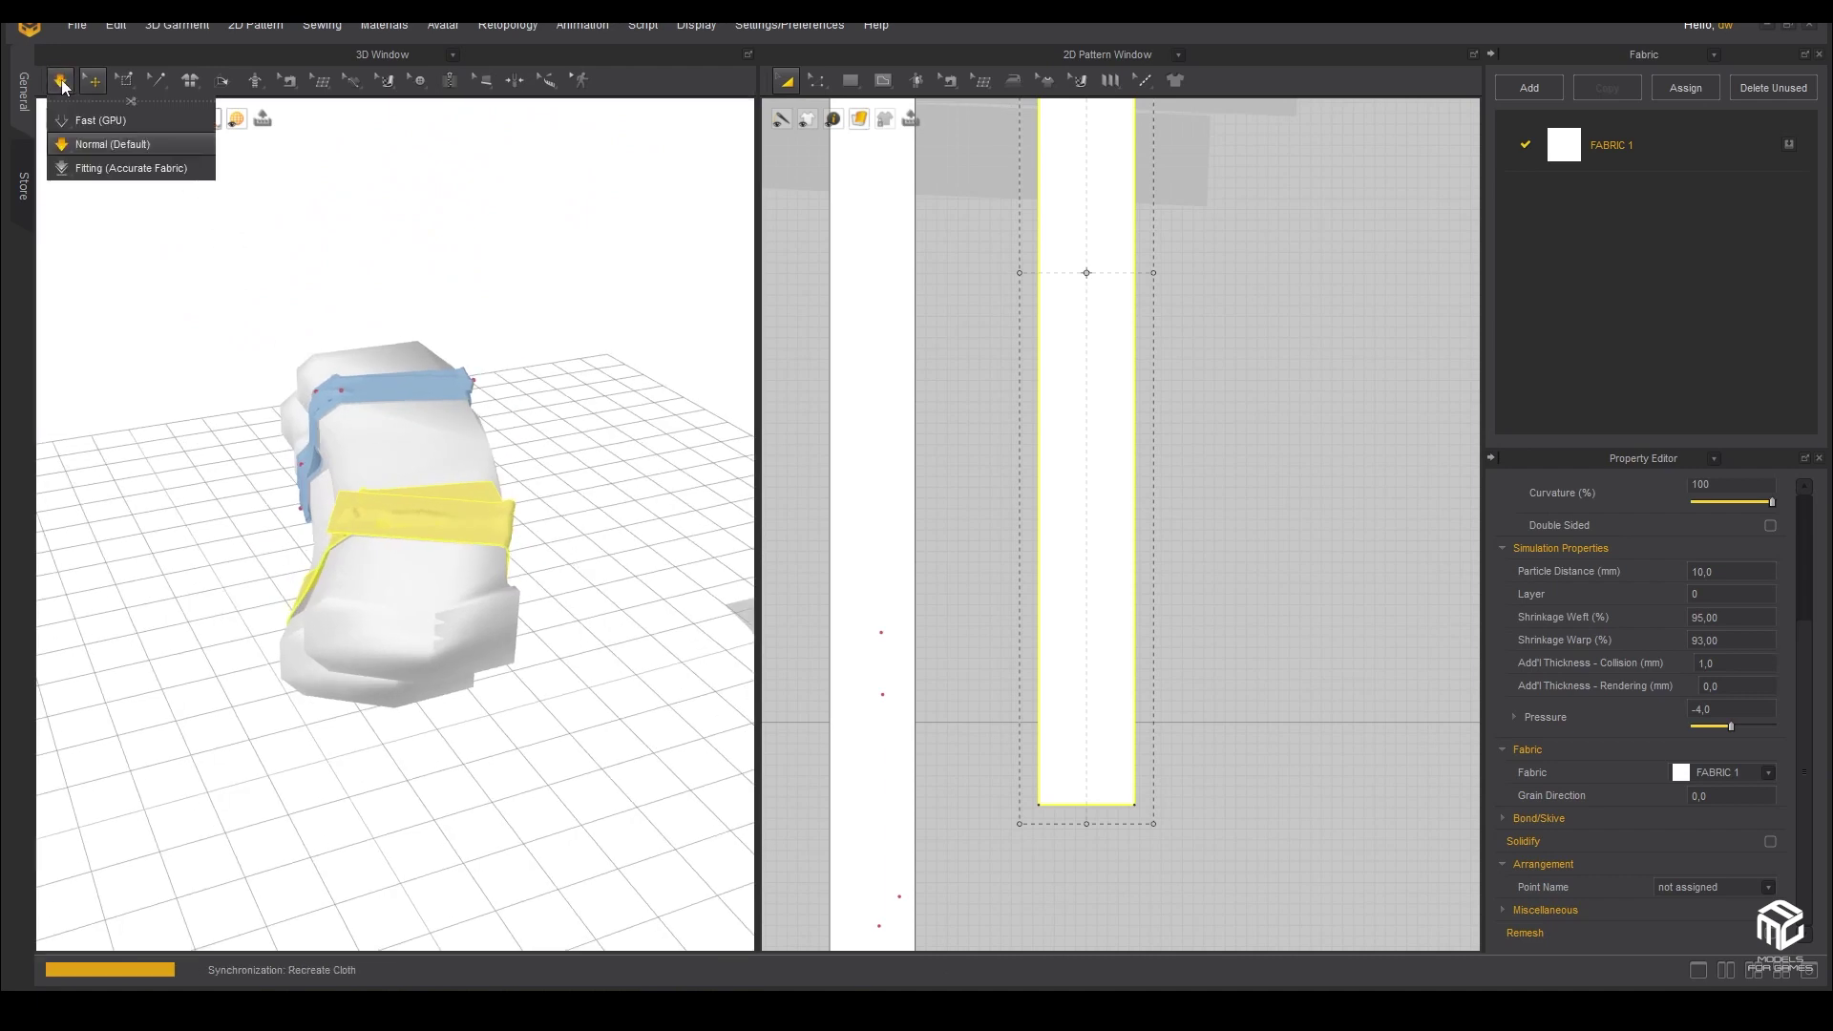
- Stretch the yellow strip pattern further down twice and simulate it onto the magazine
left_click(434, 597)
right_click_drag(994, 708, 1002, 605)
right_click_drag(1163, 396, 1109, 458)
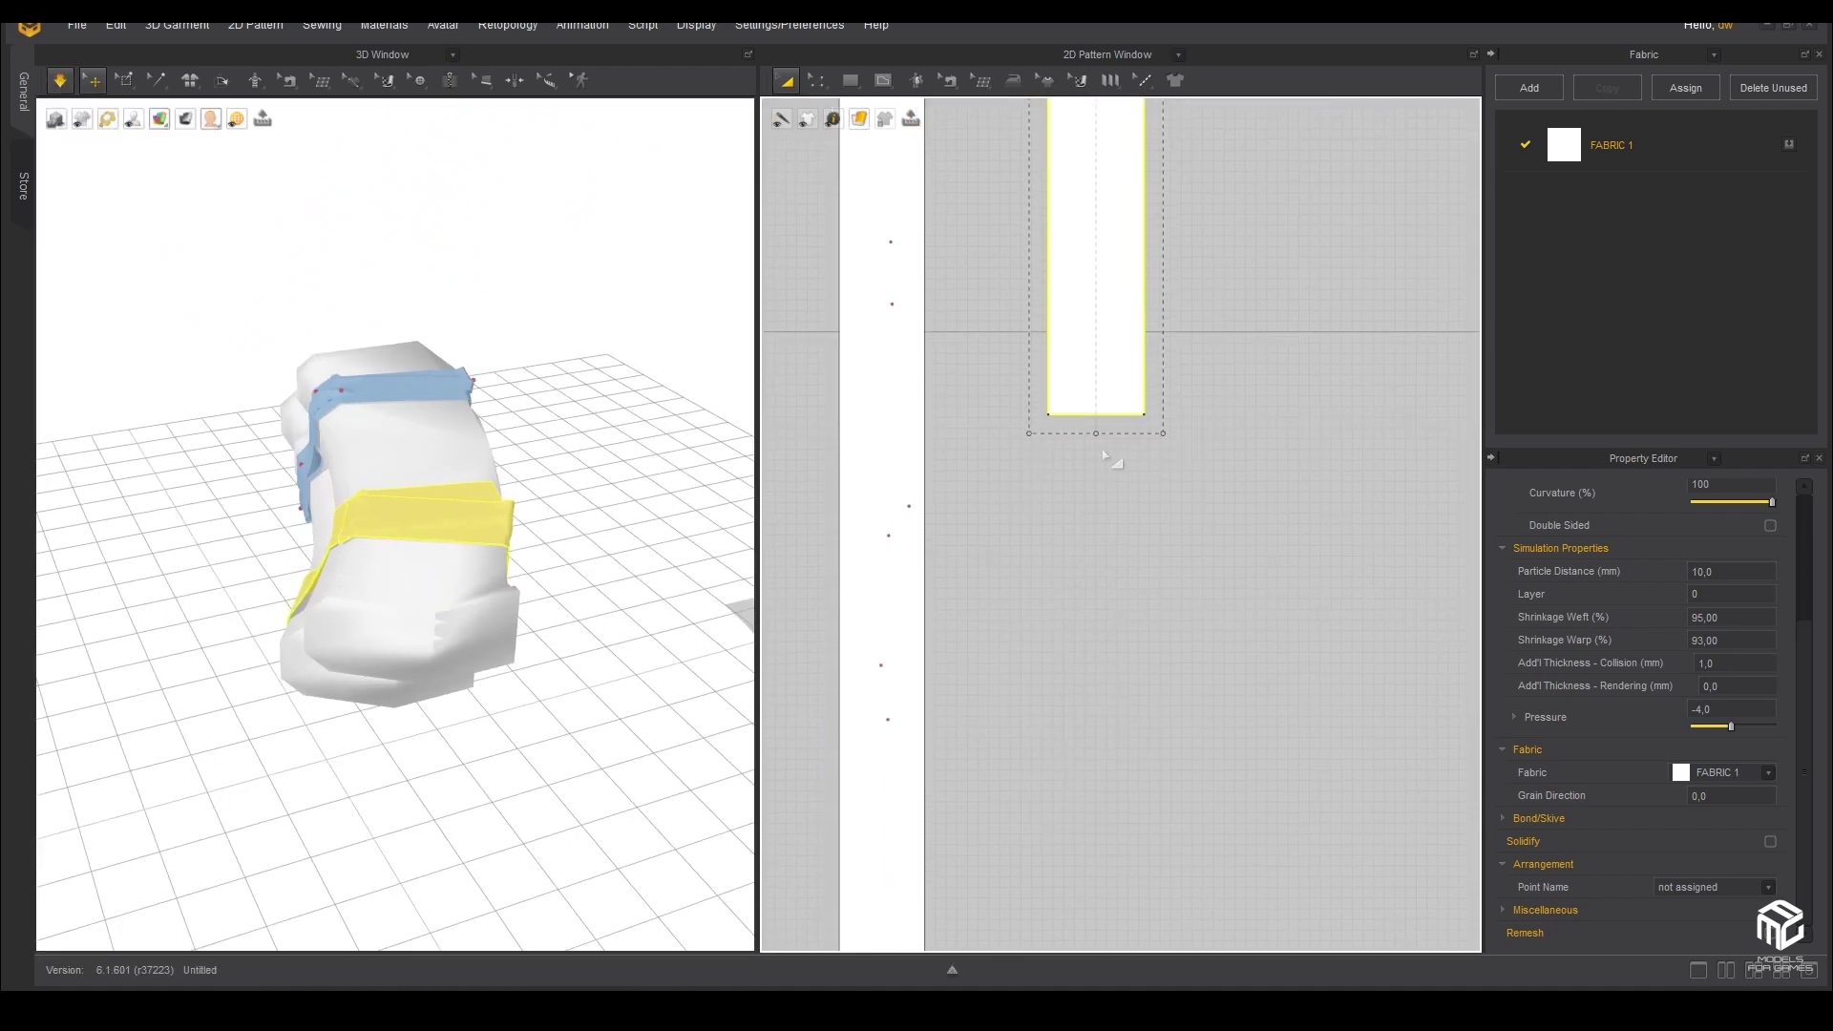
left_click_drag(1097, 433, 1097, 609)
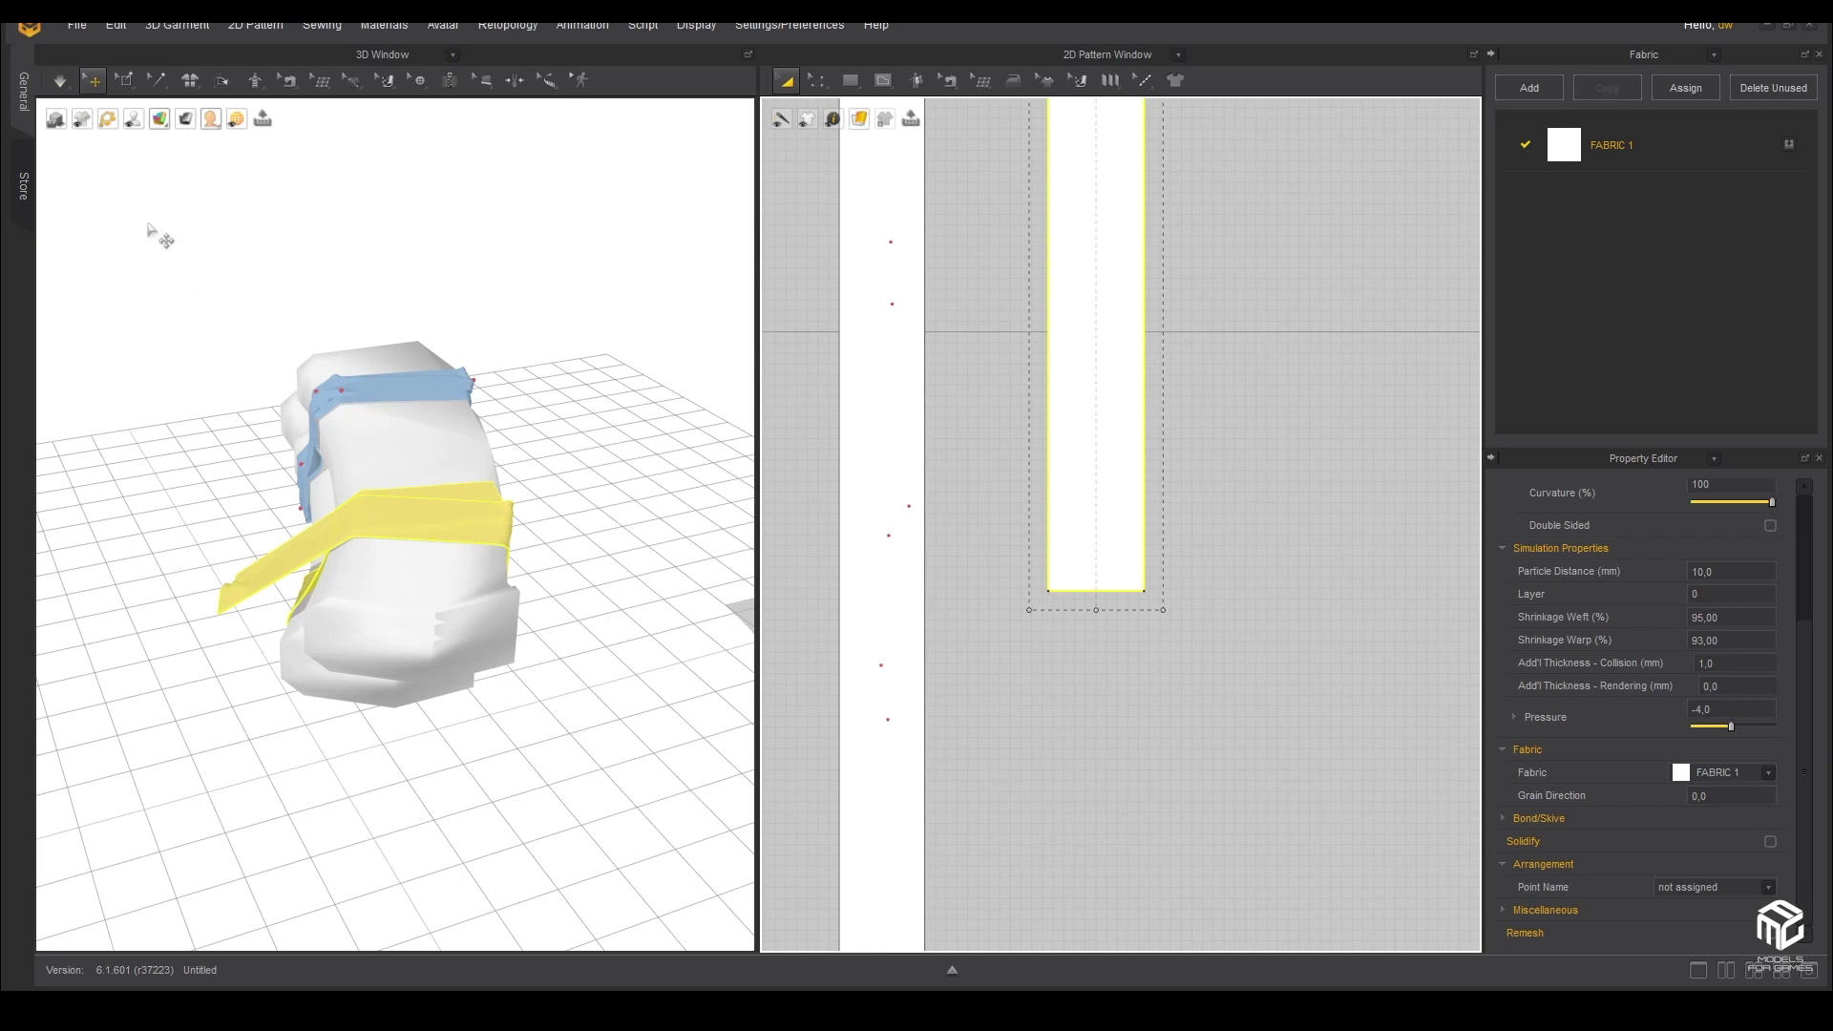
left_click(59, 82)
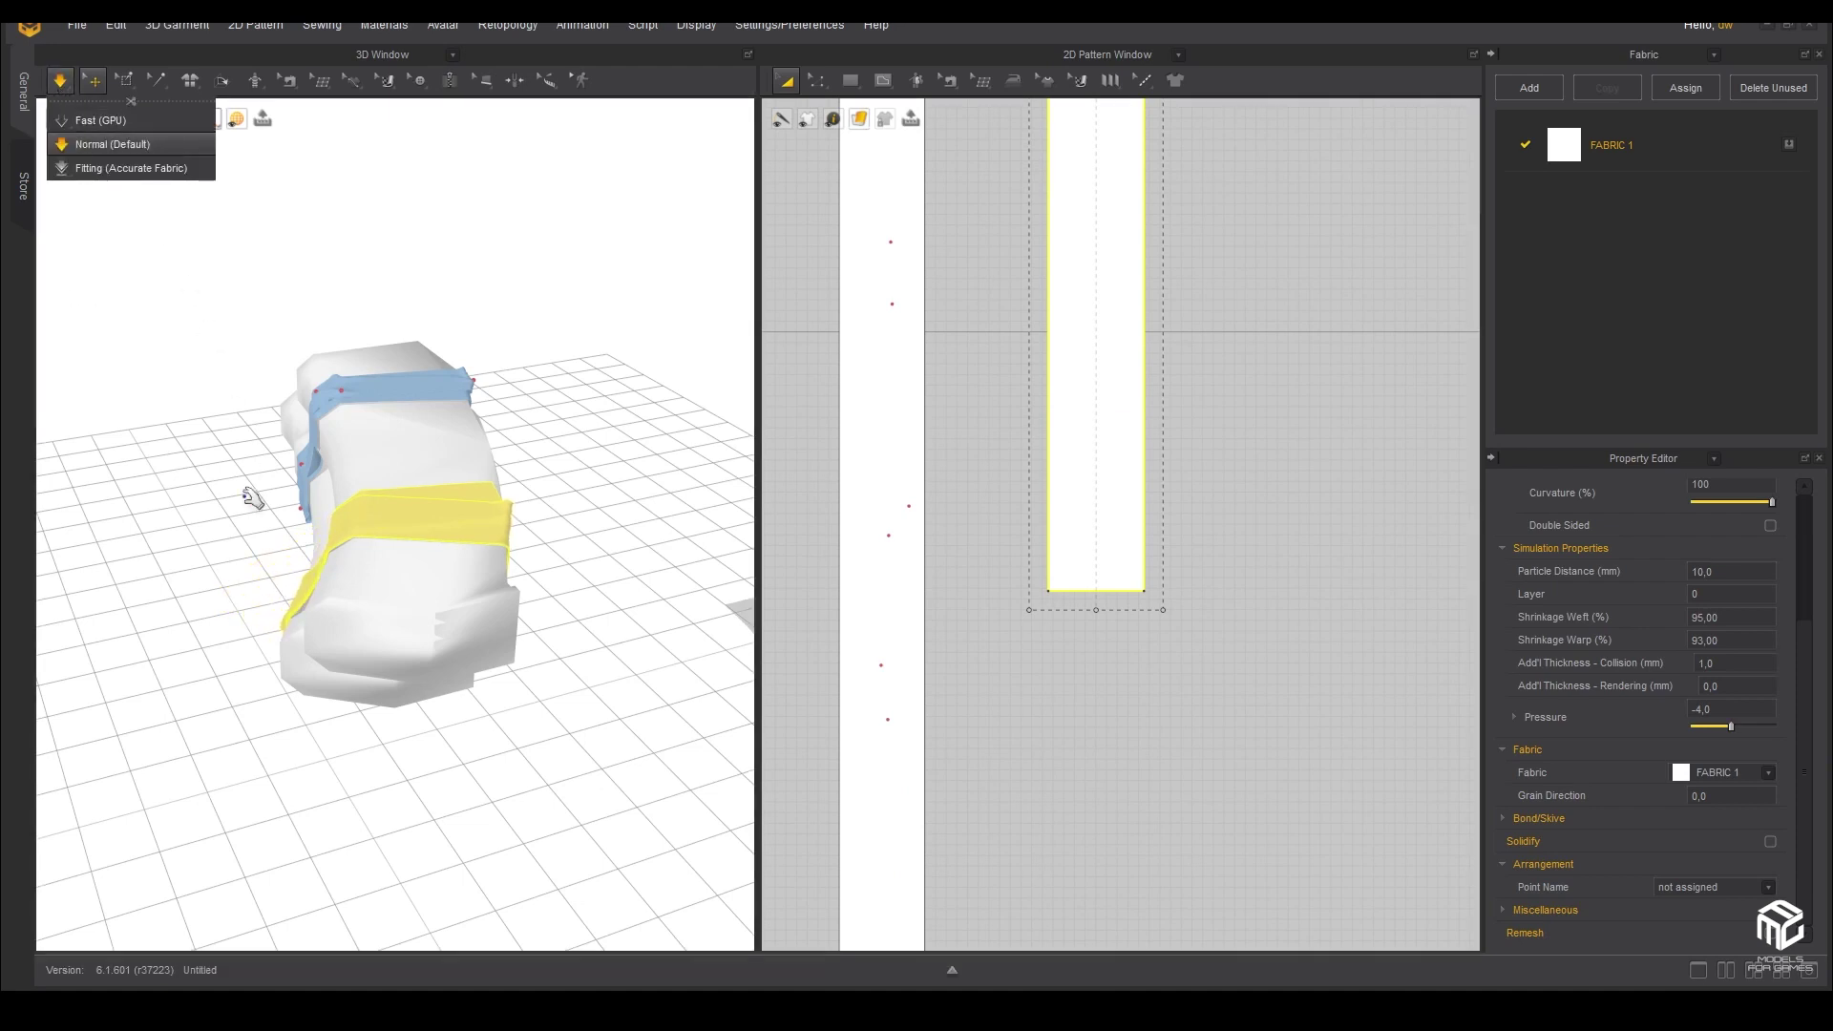
left_click(1100, 614)
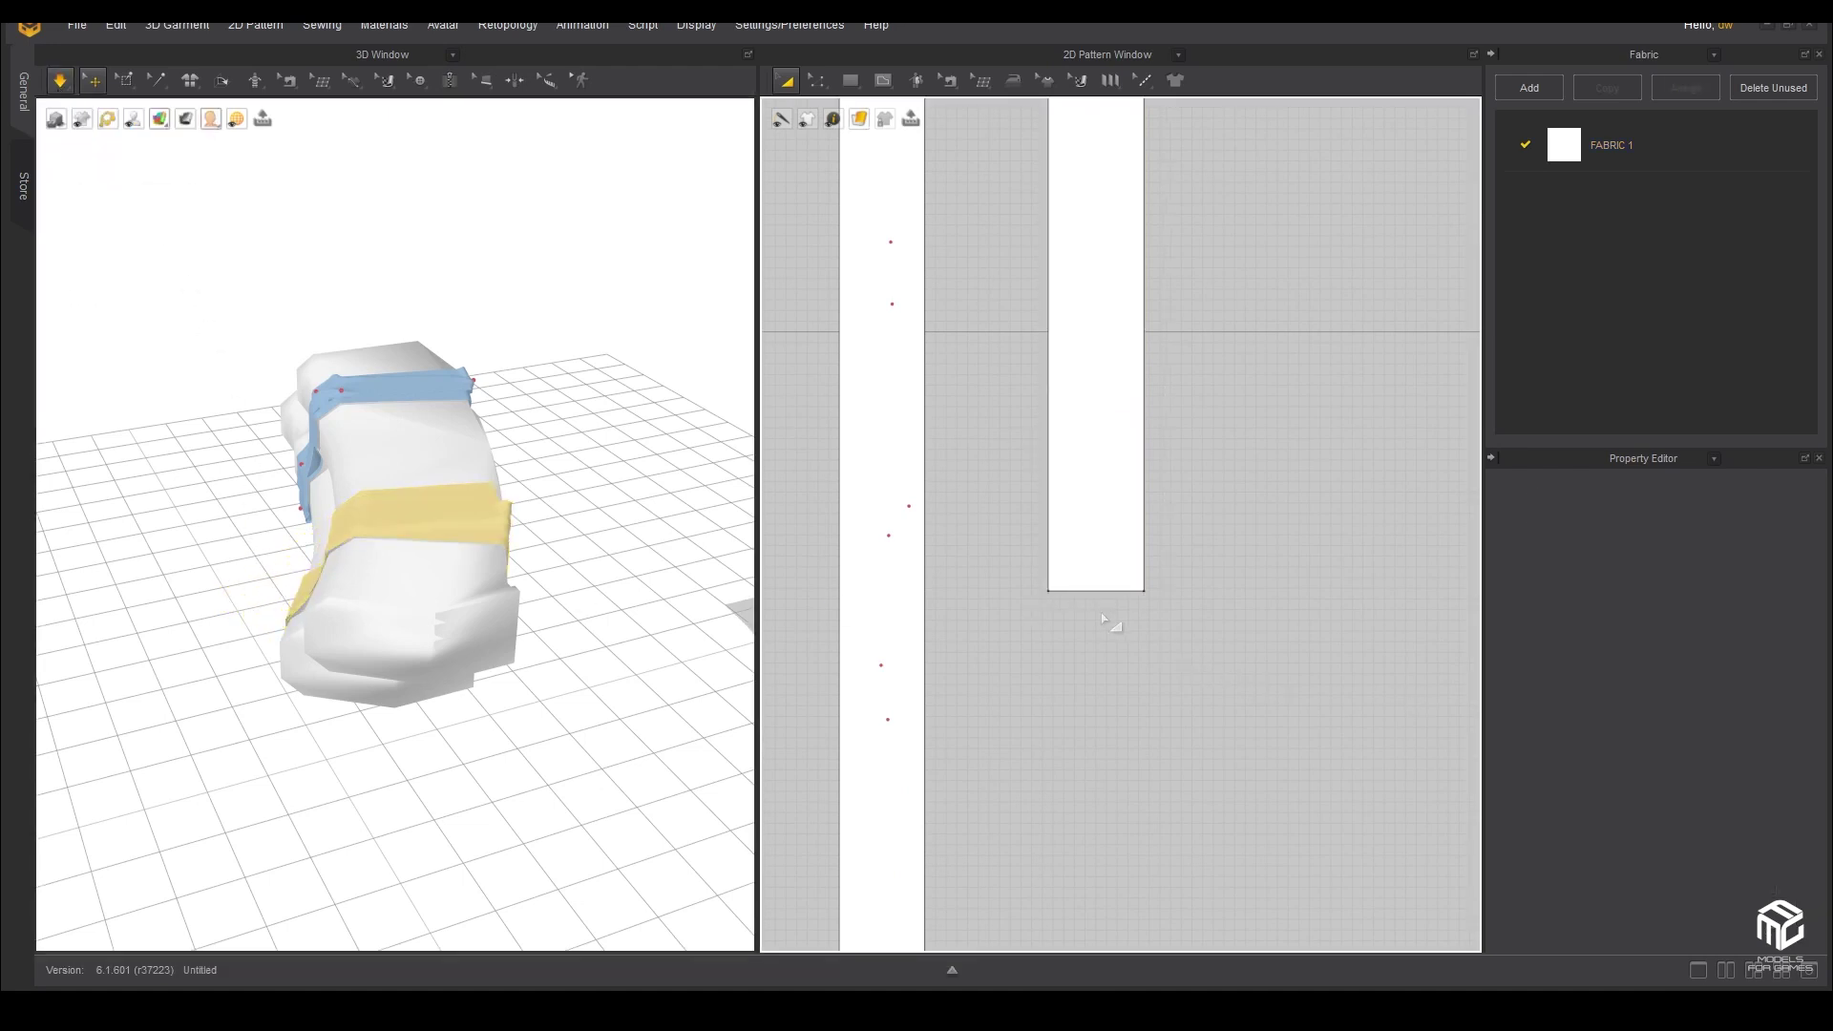
left_click(1083, 528)
left_click_drag(1095, 614, 1097, 723)
- Simulate and pull the yellow tape up around the magazine body
key("space")
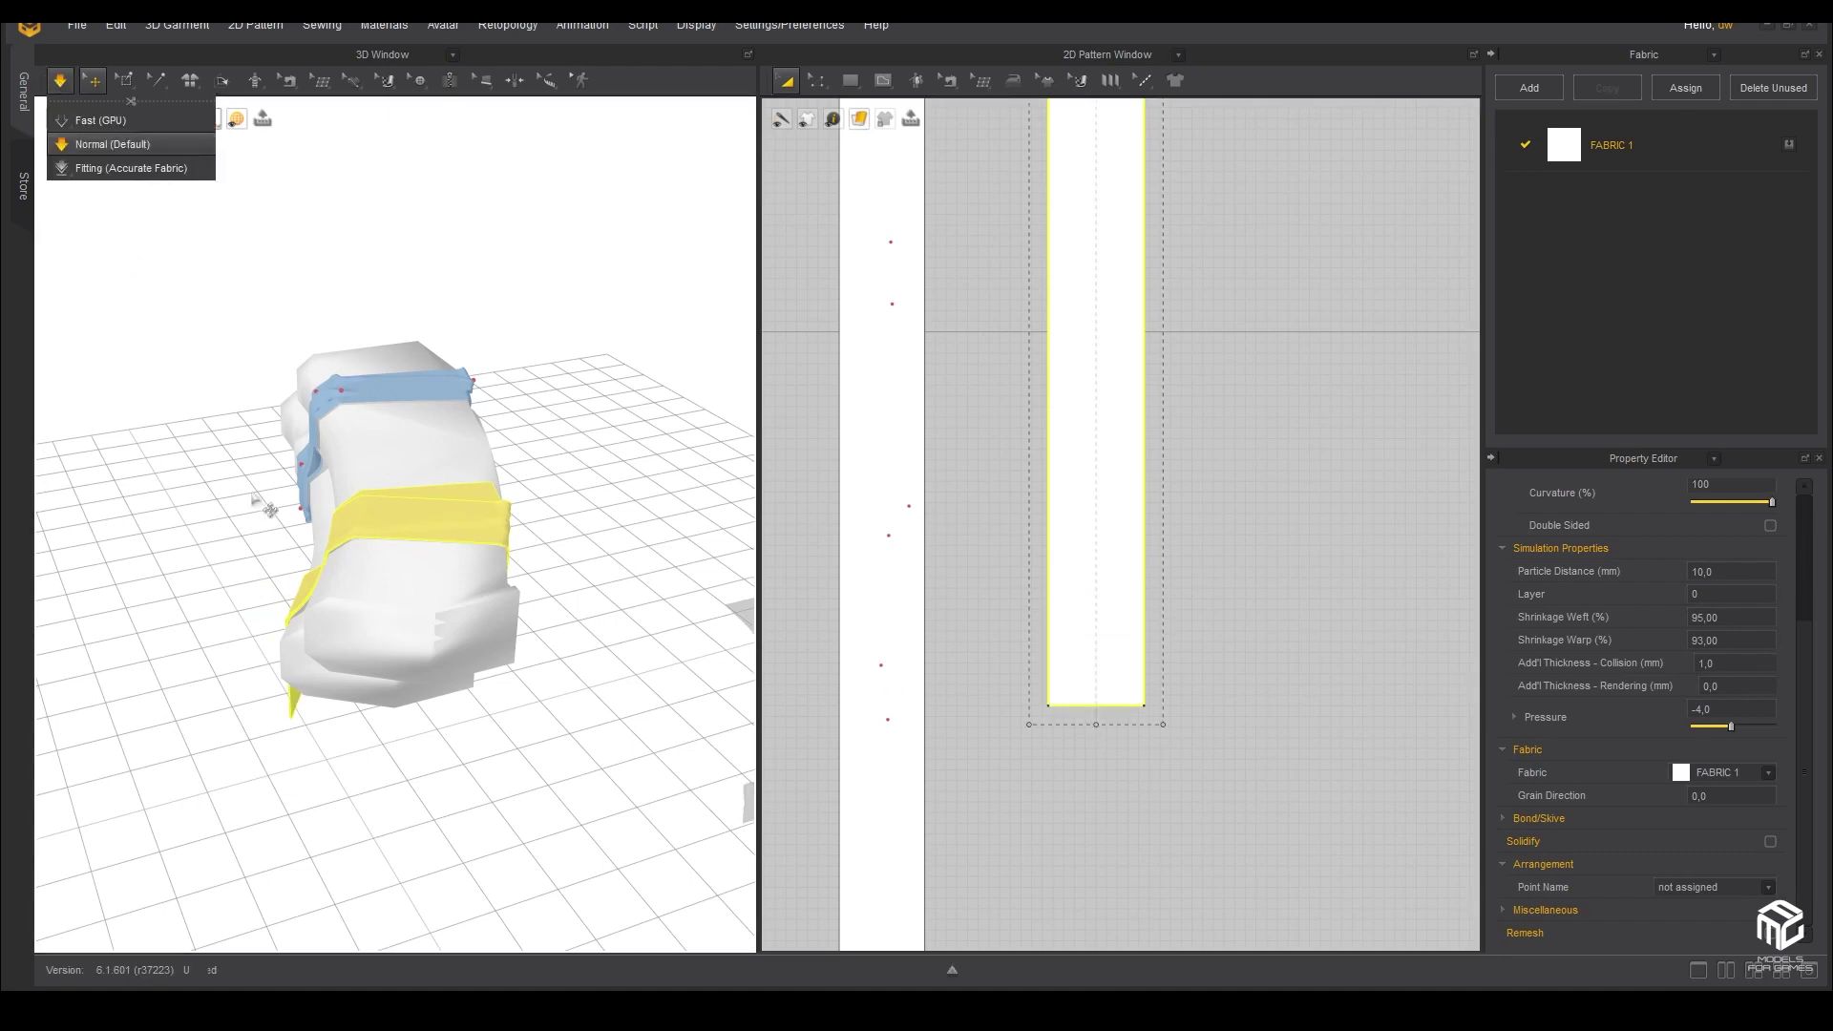
mouse_move(313, 707)
right_mouse_down()
mouse_move(386, 464)
mouse_move(379, 534)
right_mouse_up()
key("space")
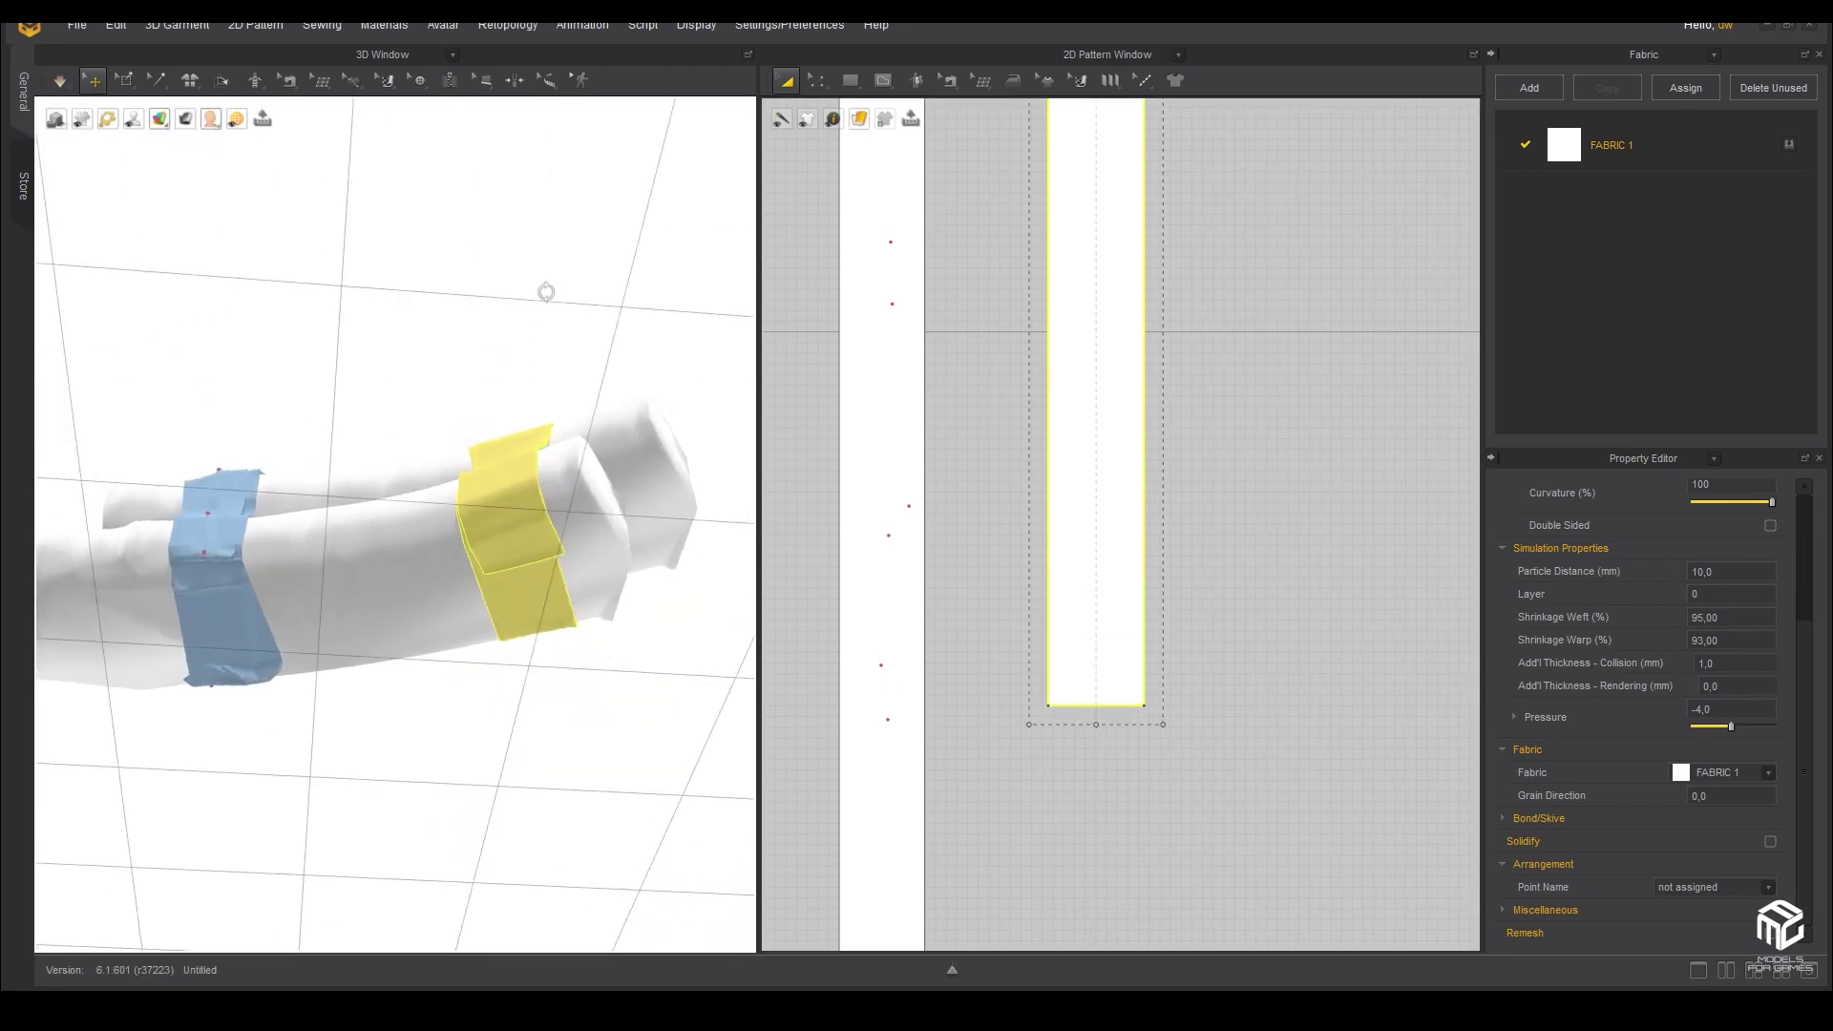
mouse_move(496, 504)
right_mouse_down()
mouse_move(459, 558)
mouse_move(205, 470)
mouse_move(339, 516)
mouse_move(573, 527)
mouse_move(499, 495)
mouse_move(525, 448)
right_mouse_up()
key("space")
scroll(525, 565, "up", 3)
left_click_drag(505, 424, 512, 410)
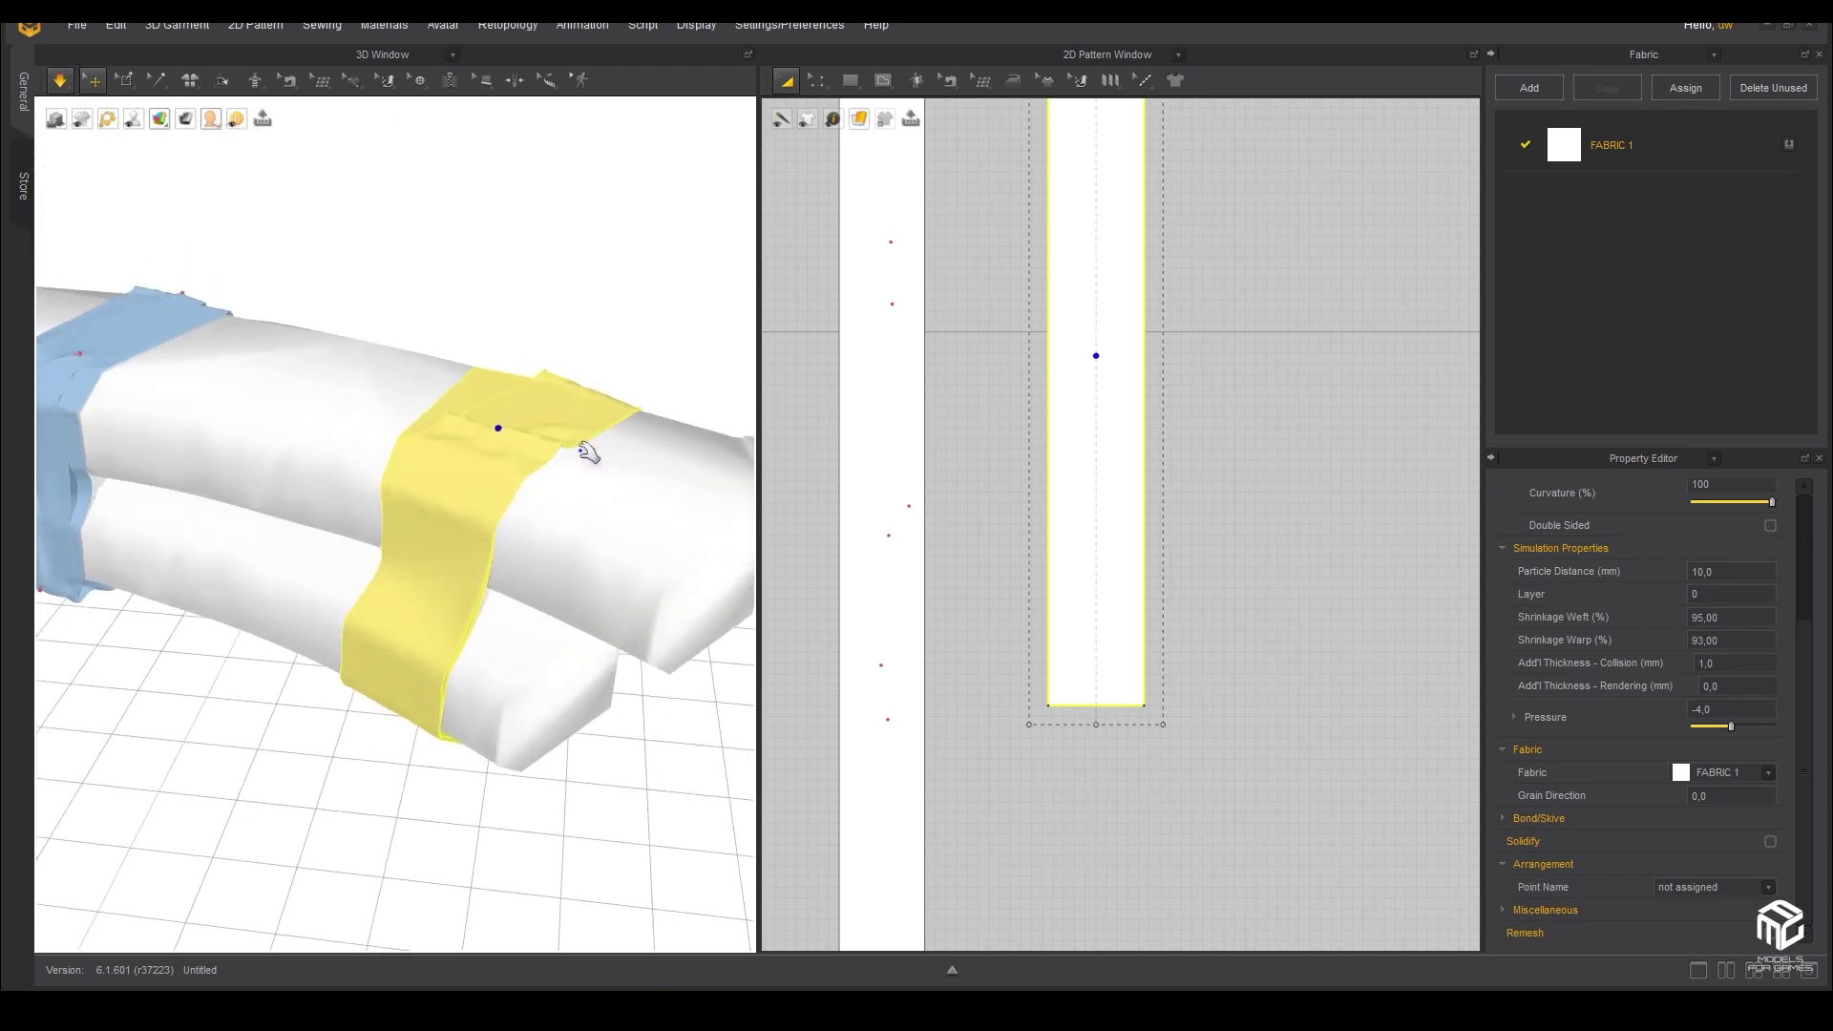
right_click_drag(474, 485, 560, 515)
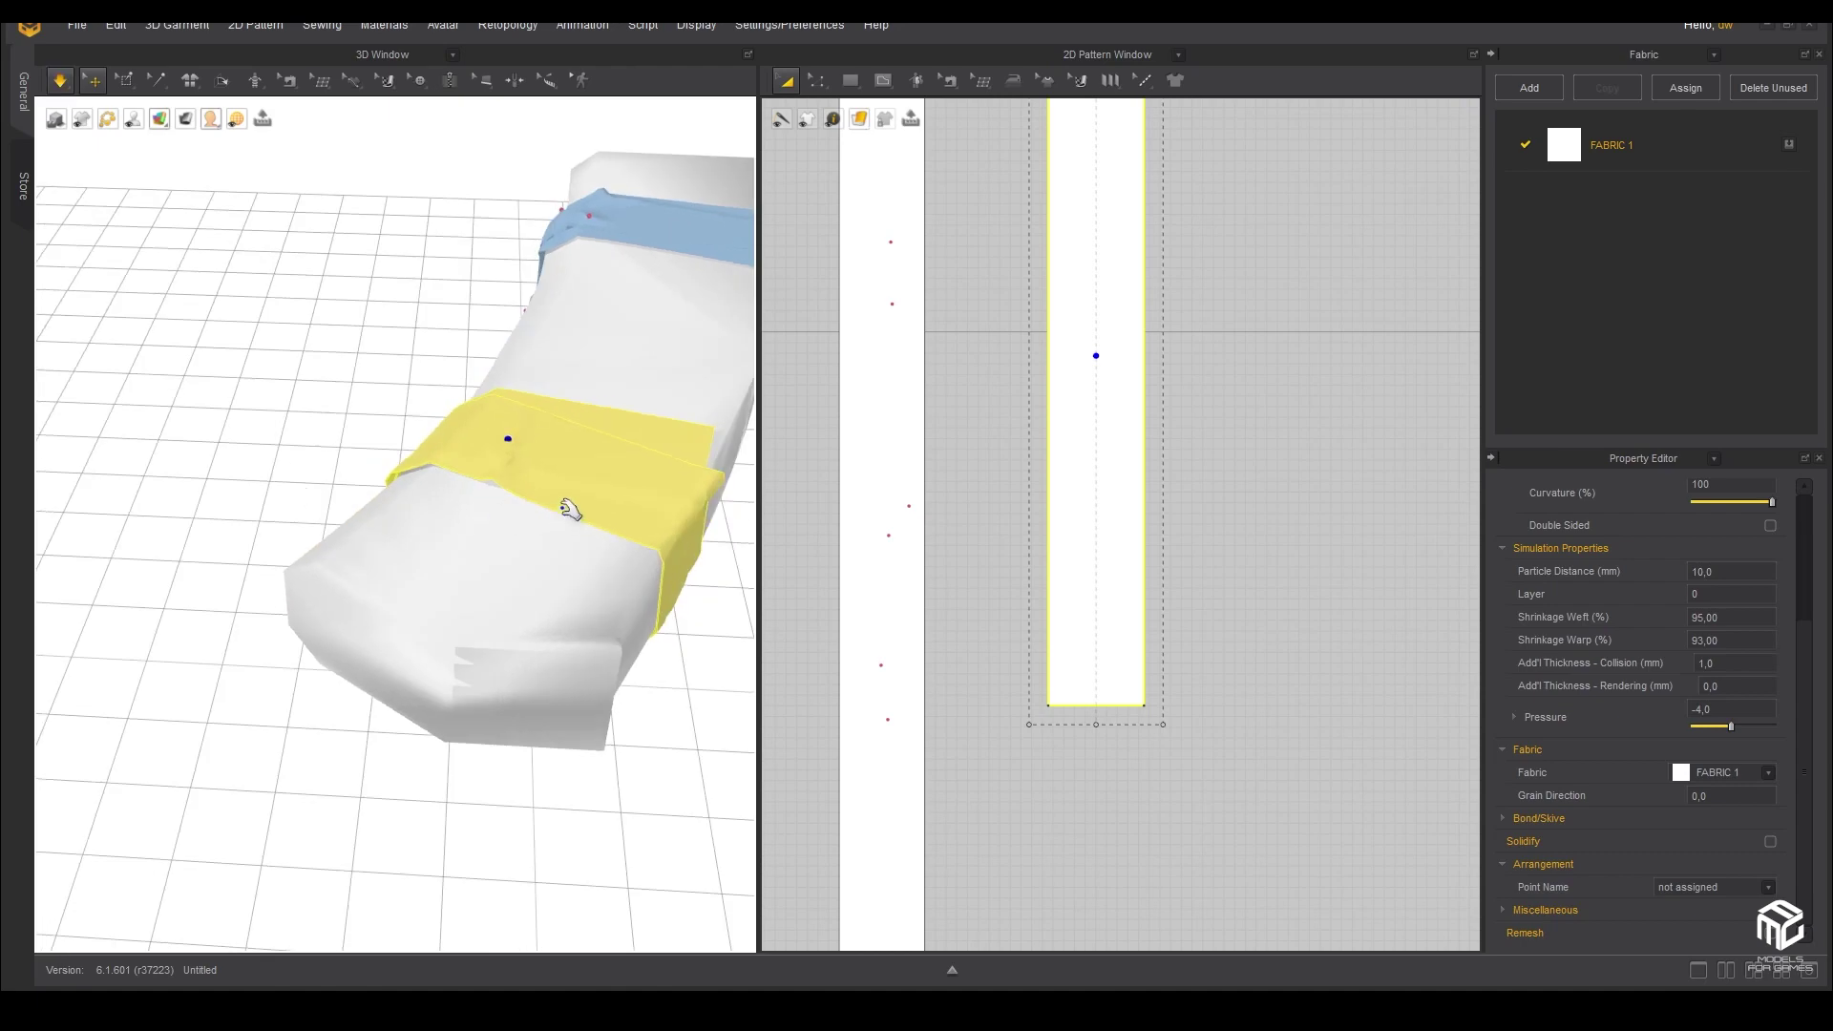
left_click(147, 78)
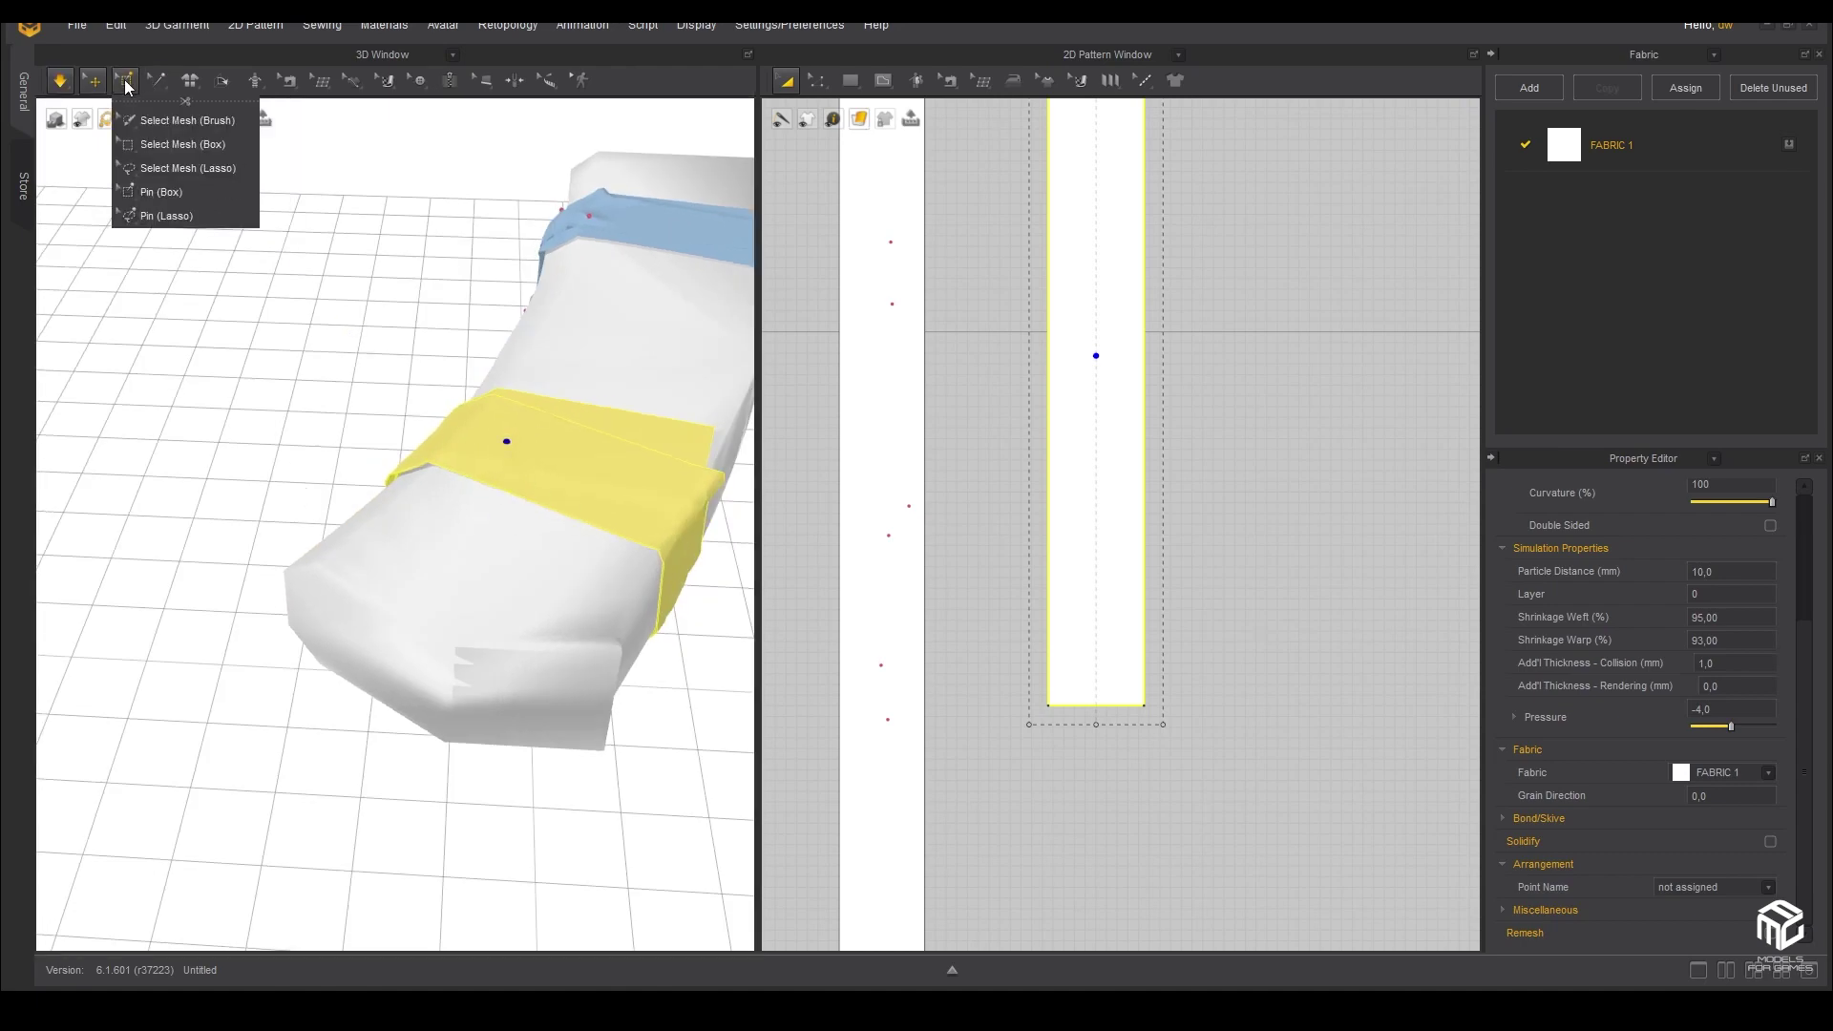
- Use Pin (Box) mode and pull the yellow tape tight against the magazine while simulating
left_click(161, 192)
scroll(491, 477, "up", 2)
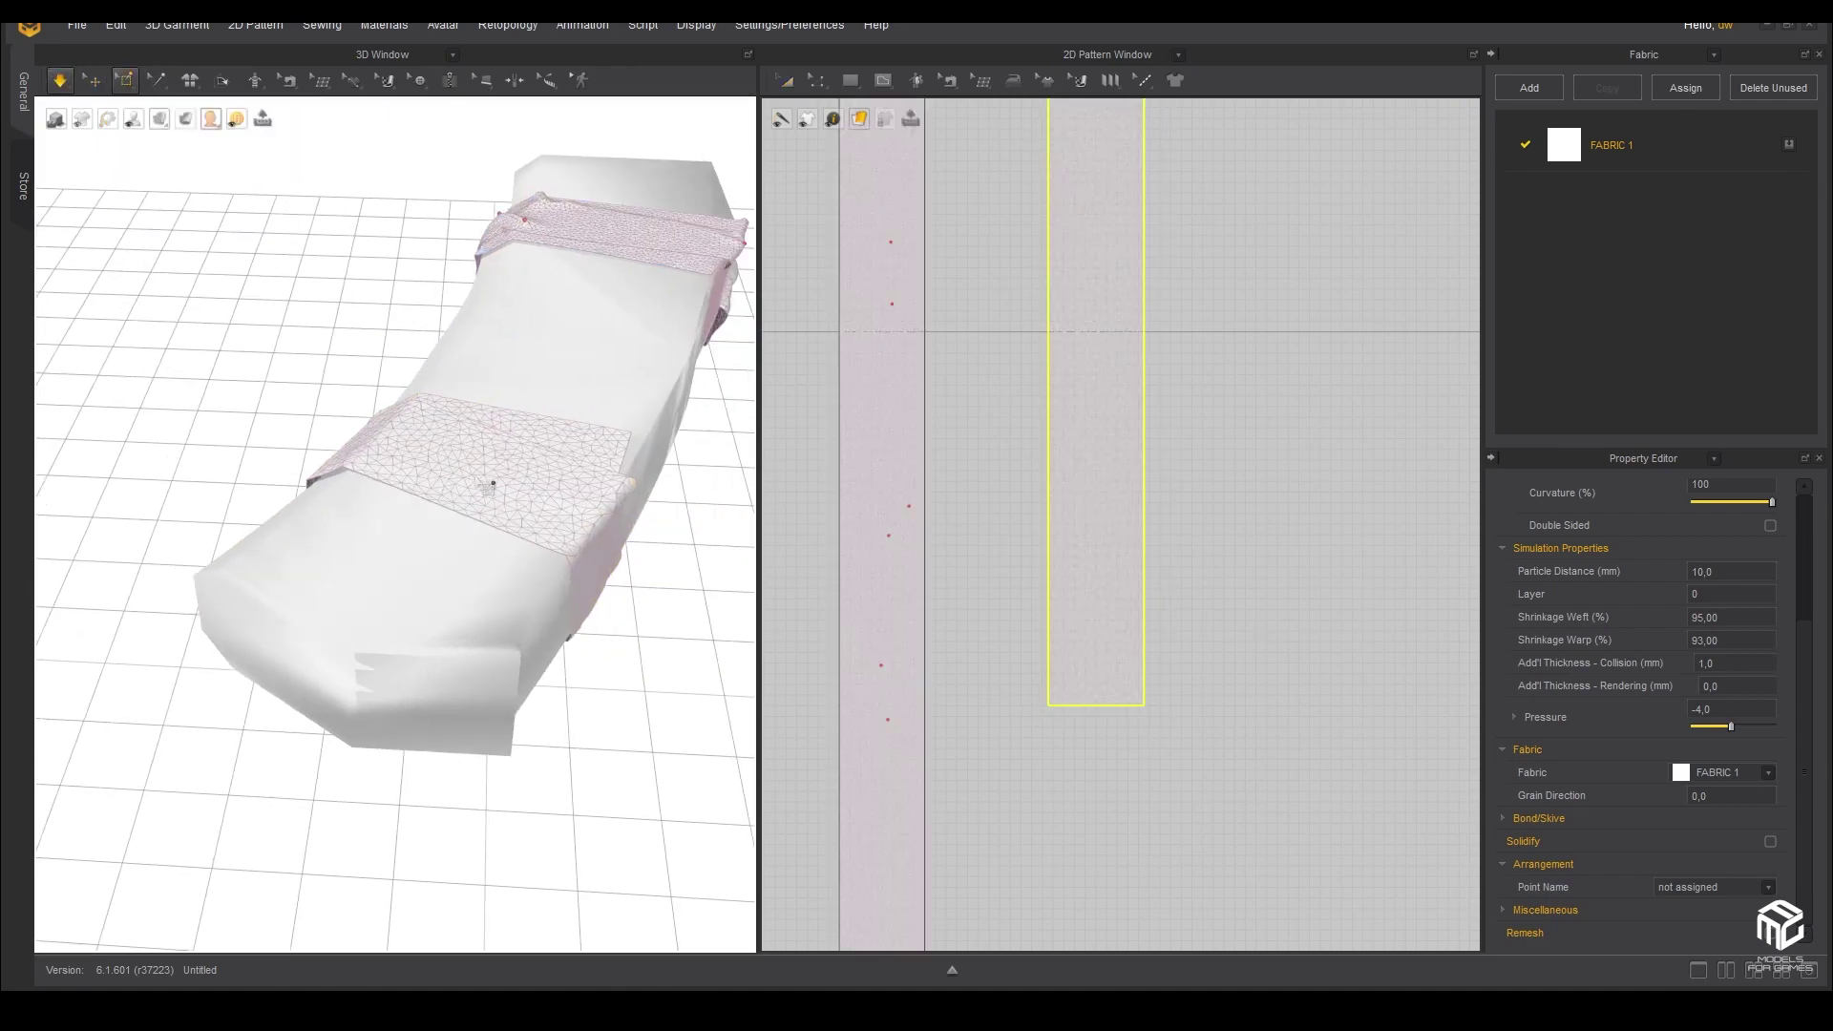
scroll(510, 479, "up", 2)
scroll(449, 489, "up", 2)
key("space")
right_click_drag(441, 493, 444, 458)
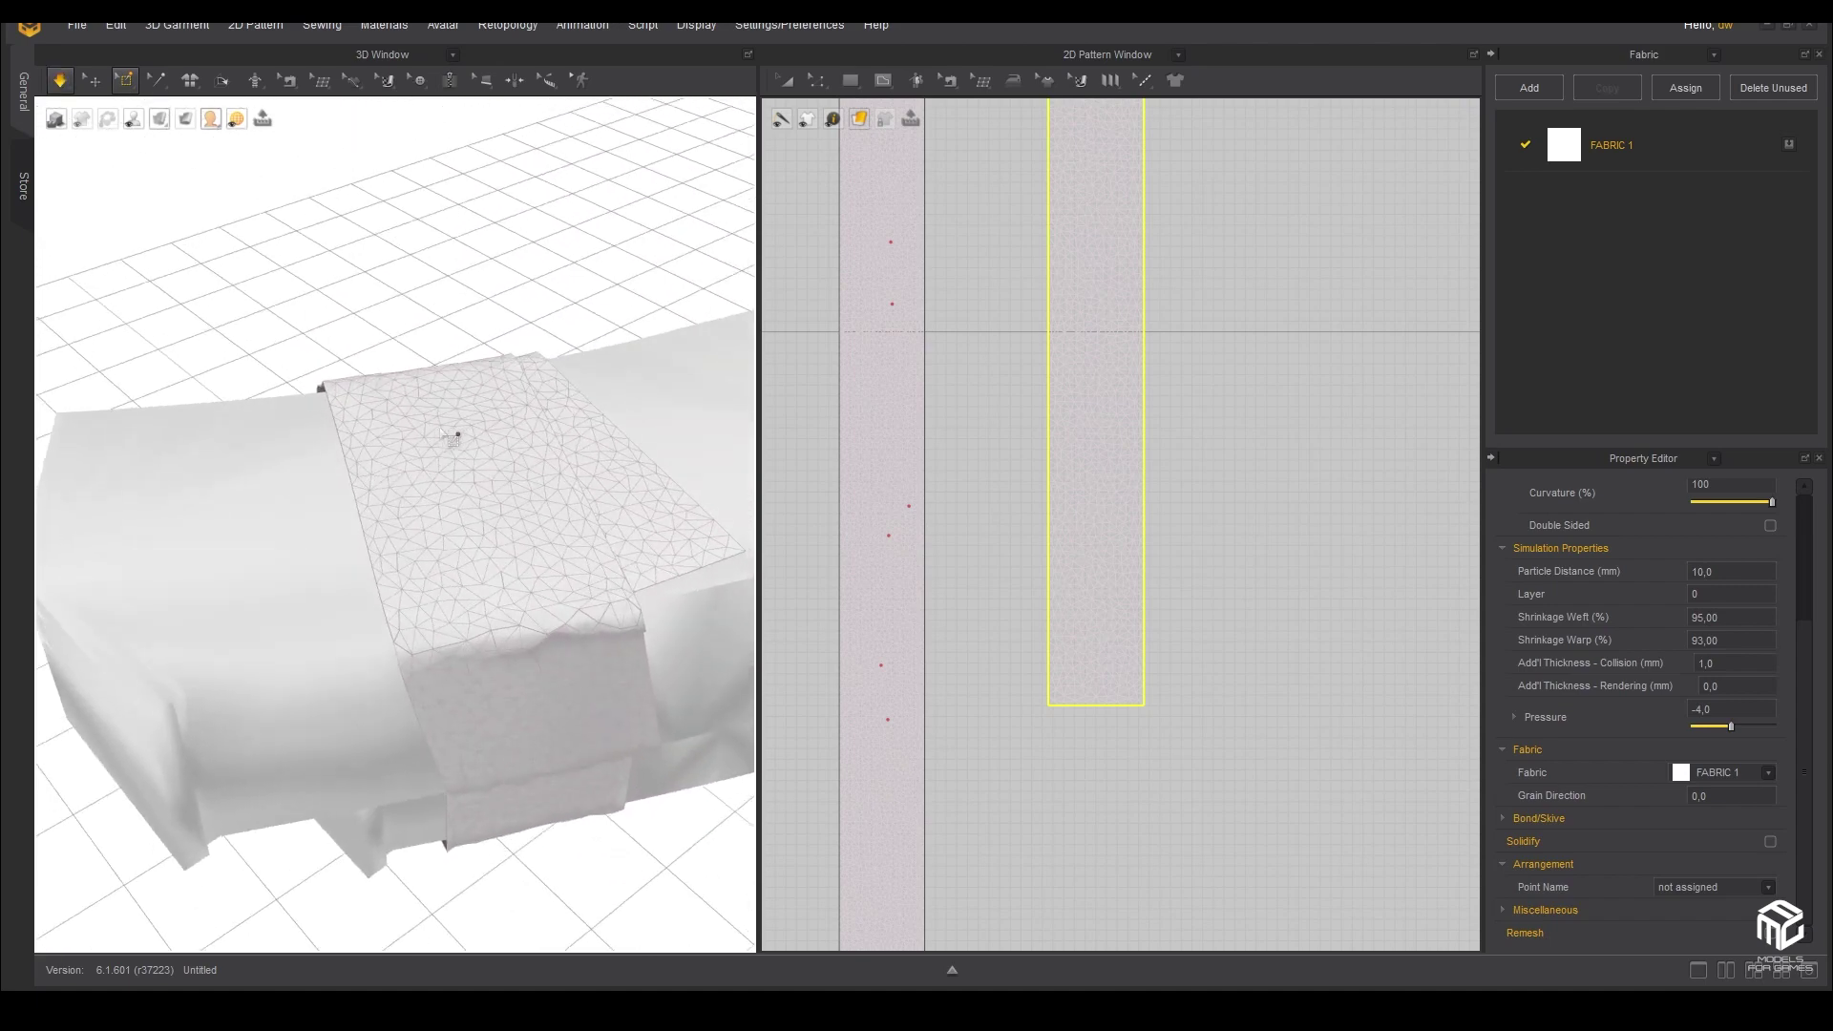
scroll(452, 435, "up", 3)
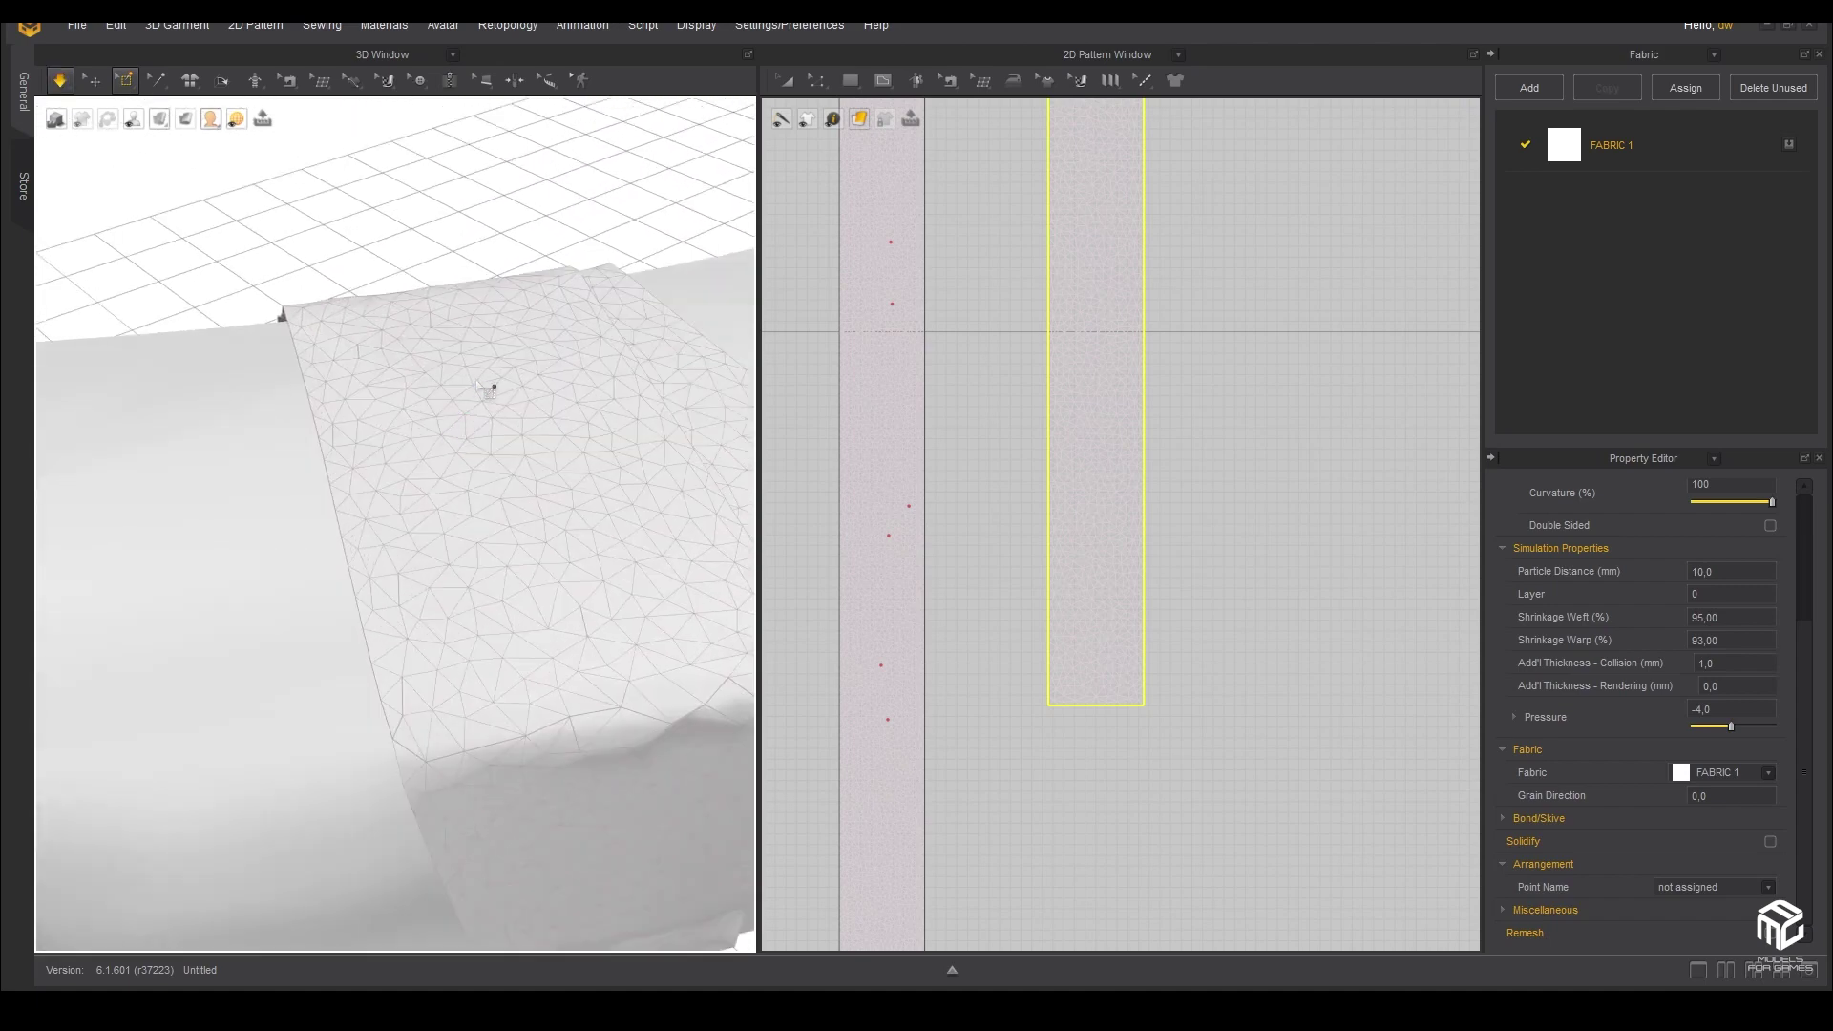
left_click_drag(483, 391, 417, 363)
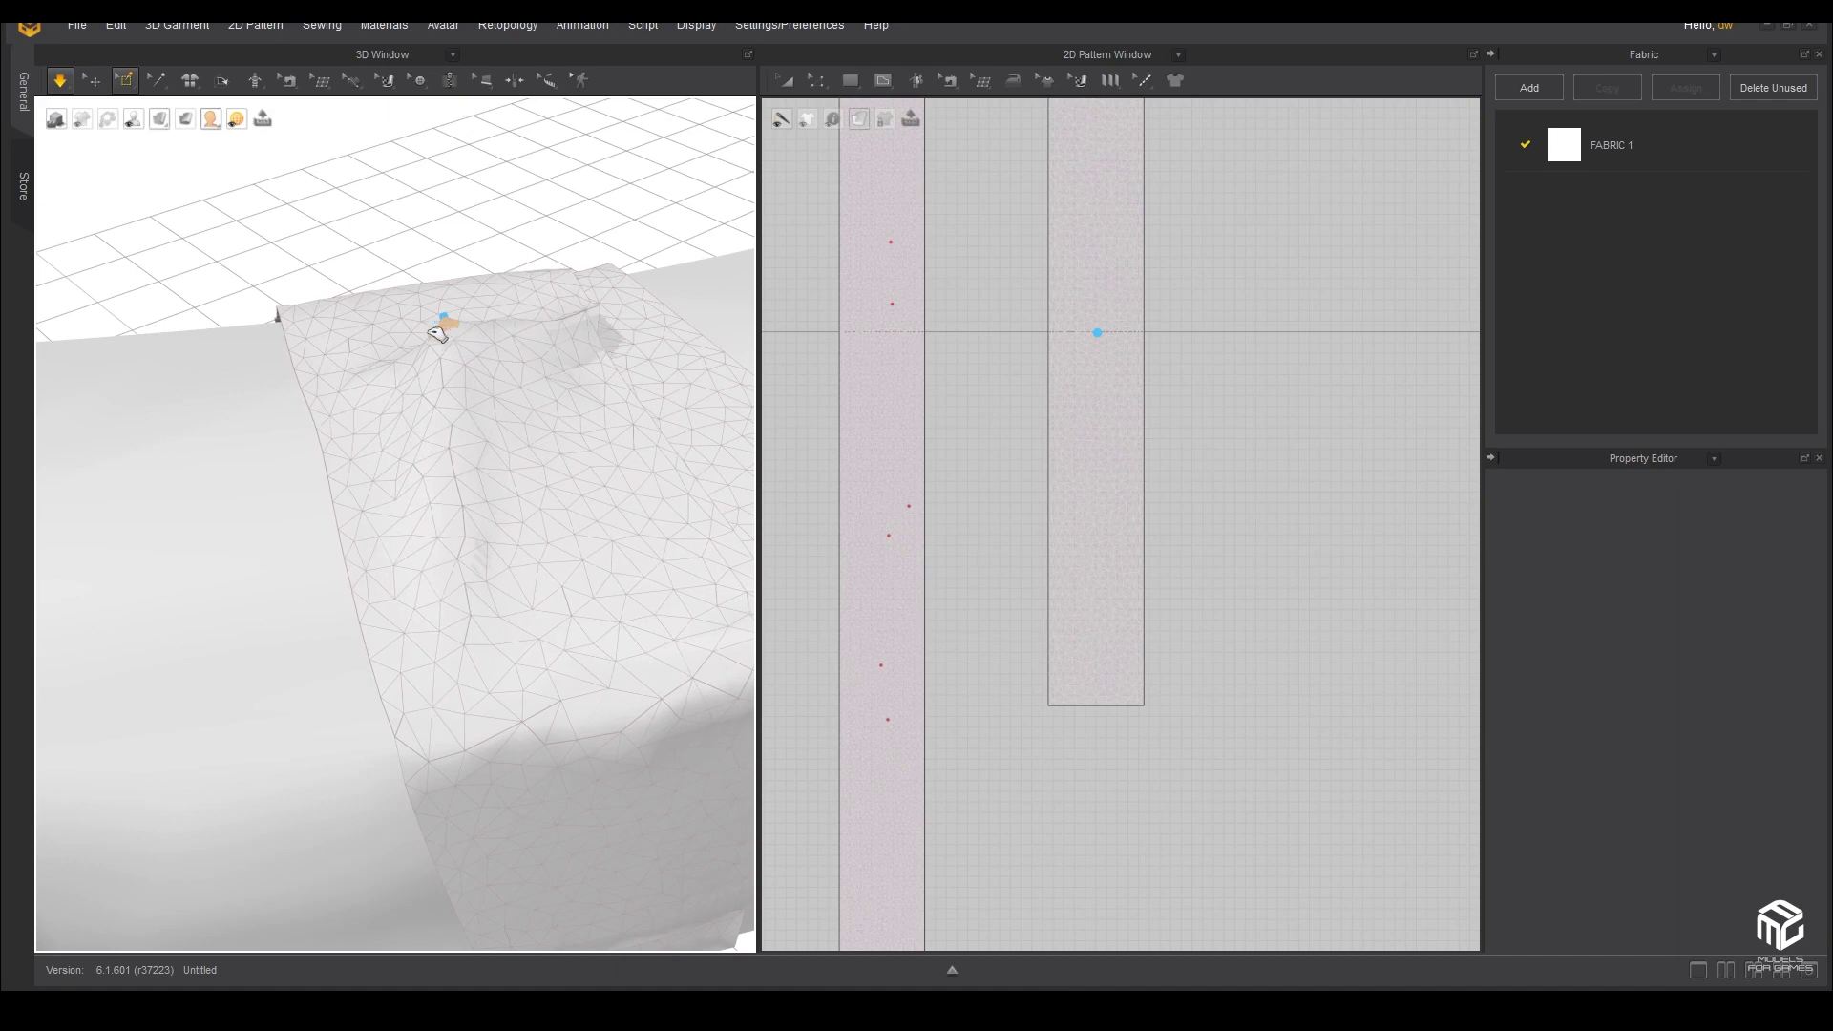
key("space")
- Pull the yellow tape cloth into new folds around the magazine's front
mouse_move(442, 458)
right_mouse_down()
mouse_move(387, 410)
mouse_move(483, 662)
right_mouse_up()
scroll(474, 564, "up", 2)
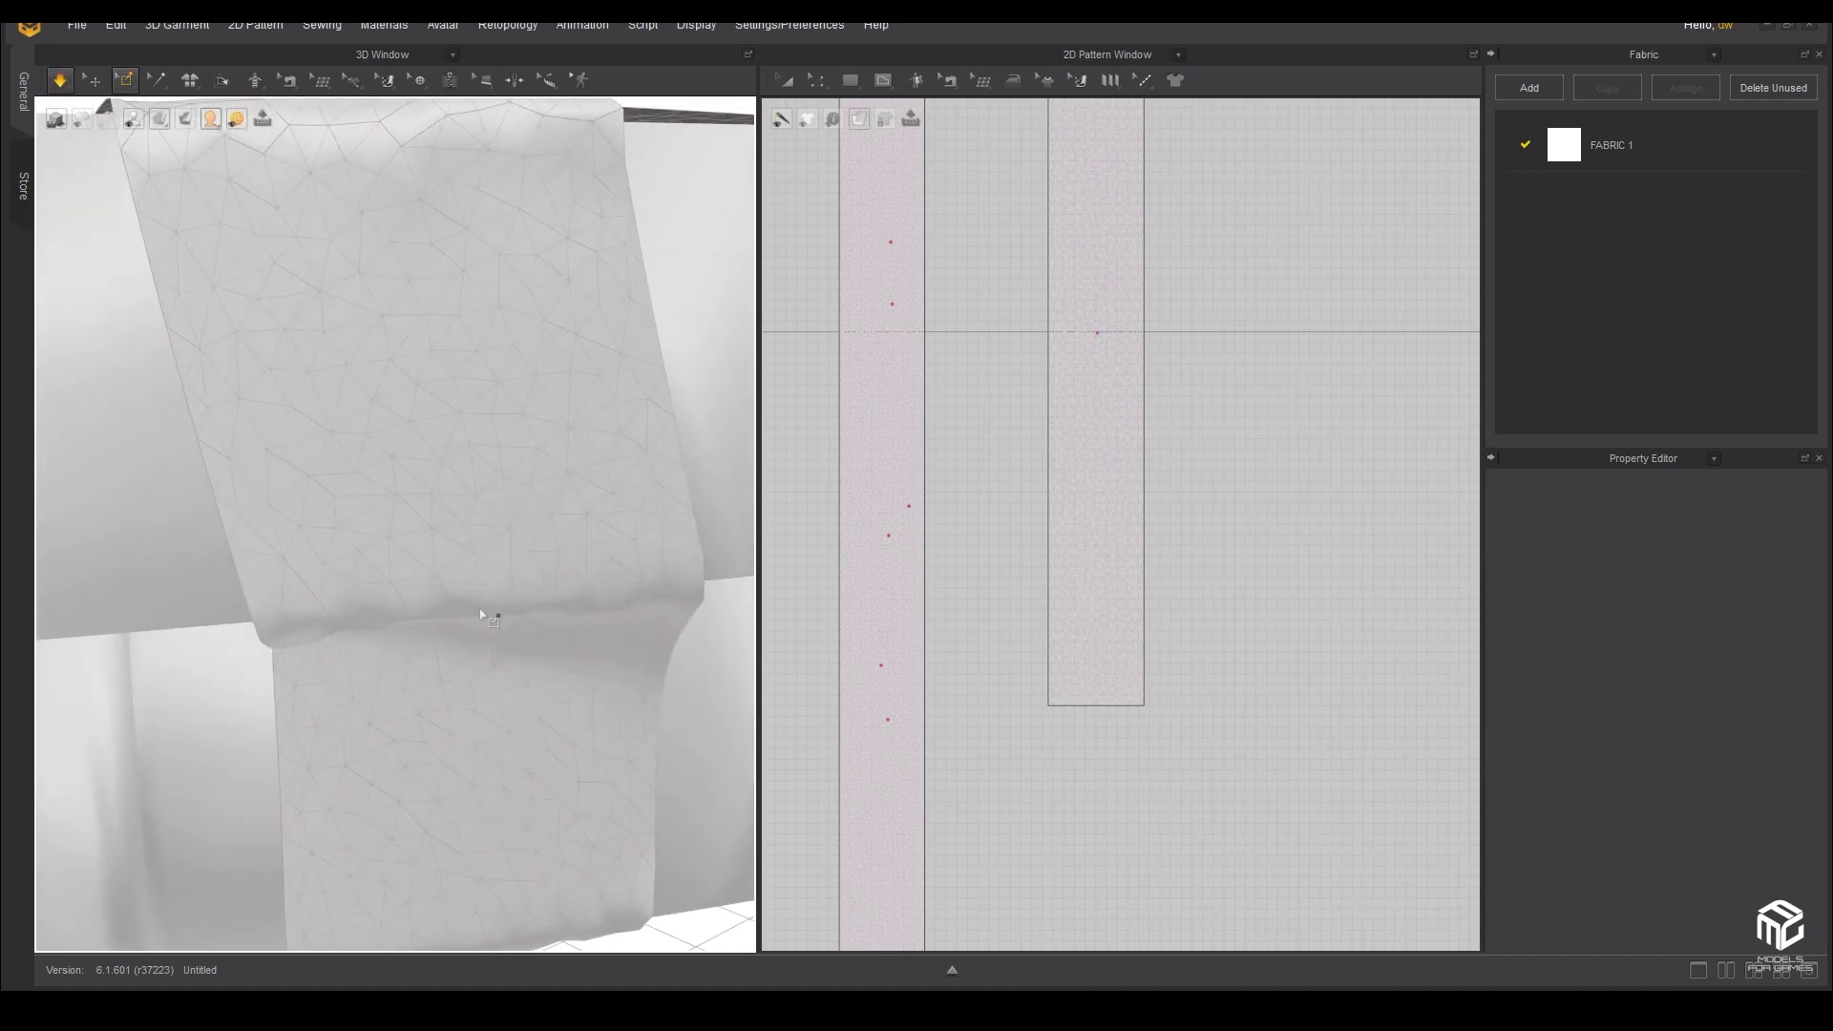
scroll(482, 621, "down", 3)
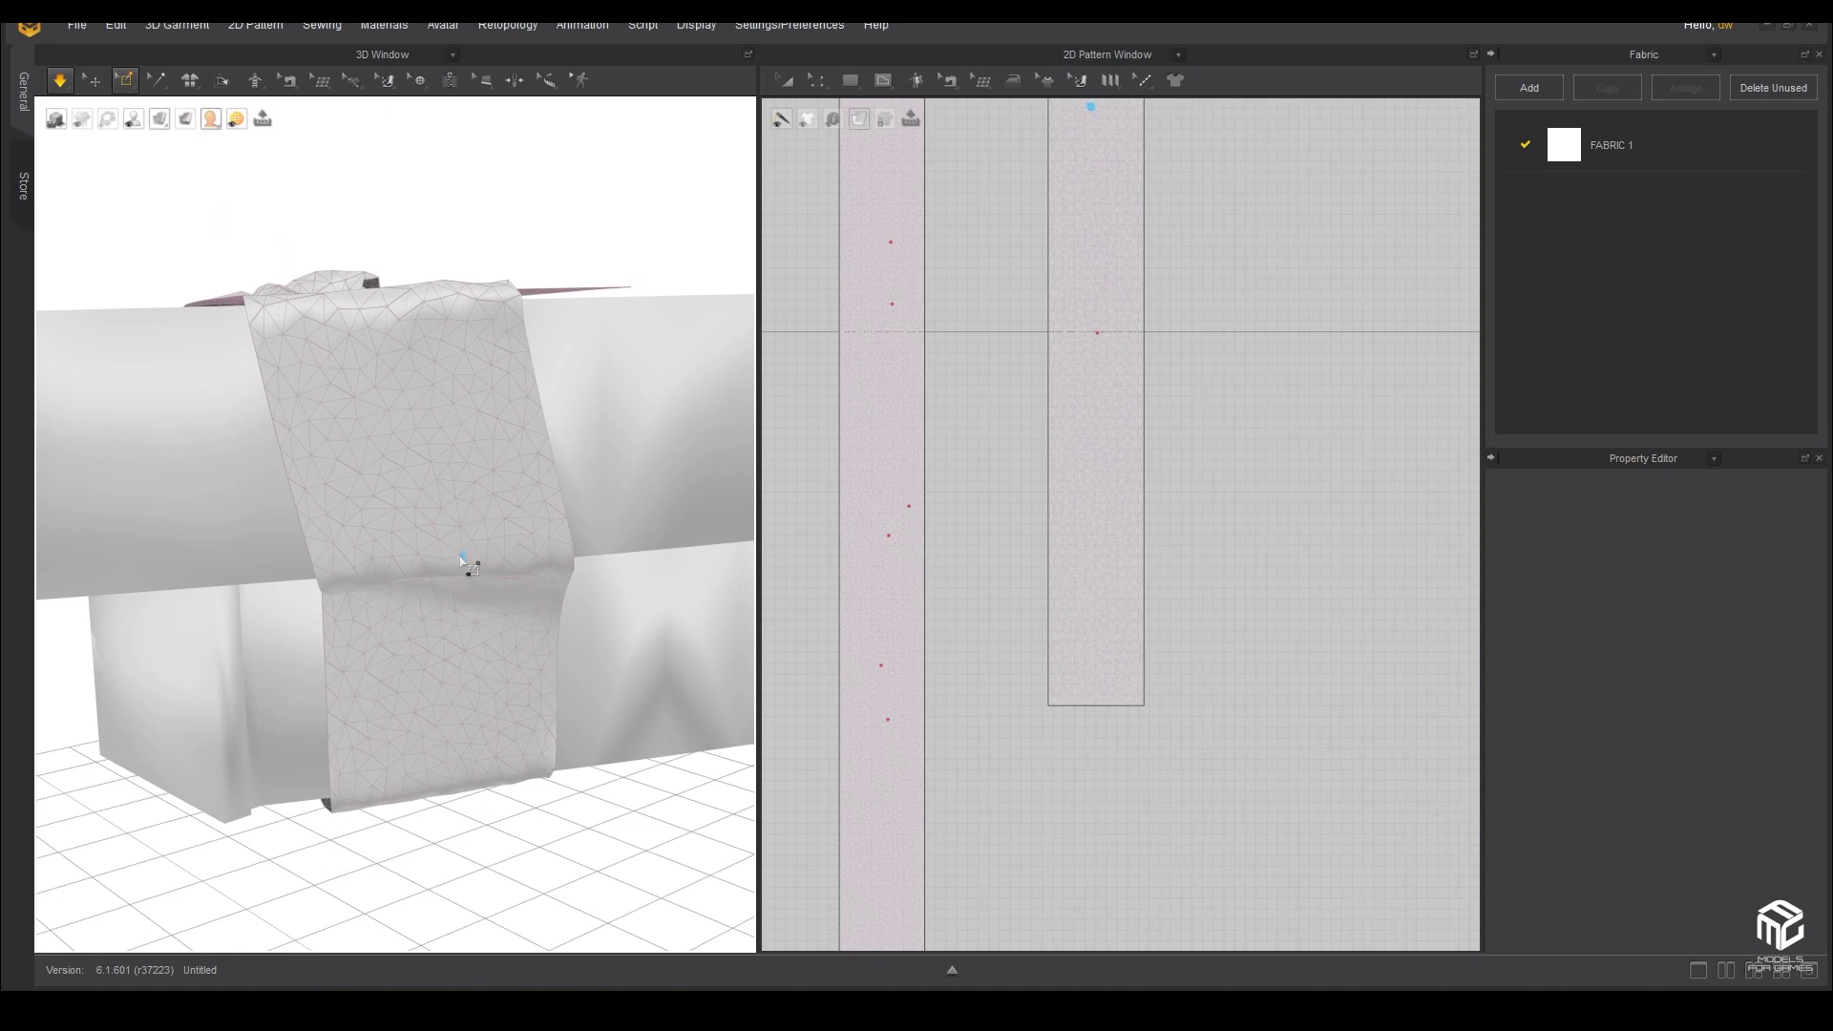
left_click_drag(465, 566, 411, 593)
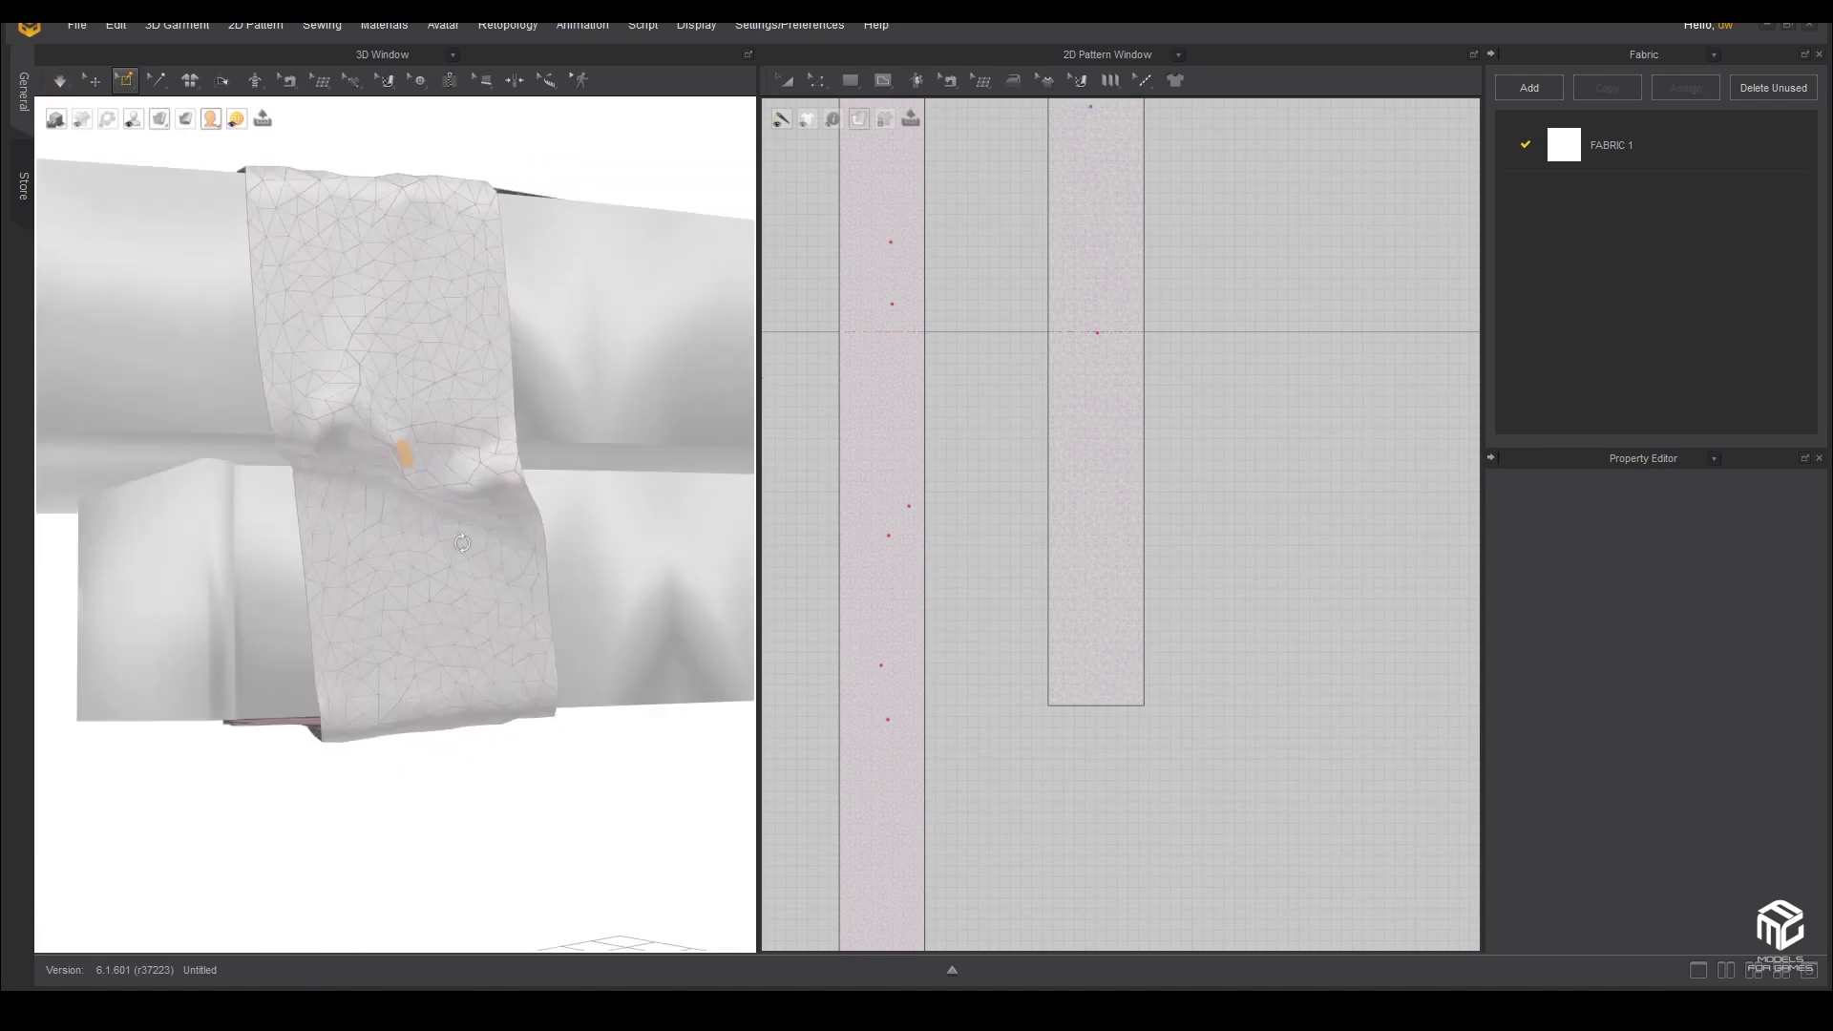
right_click_drag(475, 627, 449, 637)
scroll(448, 638, "up", 2)
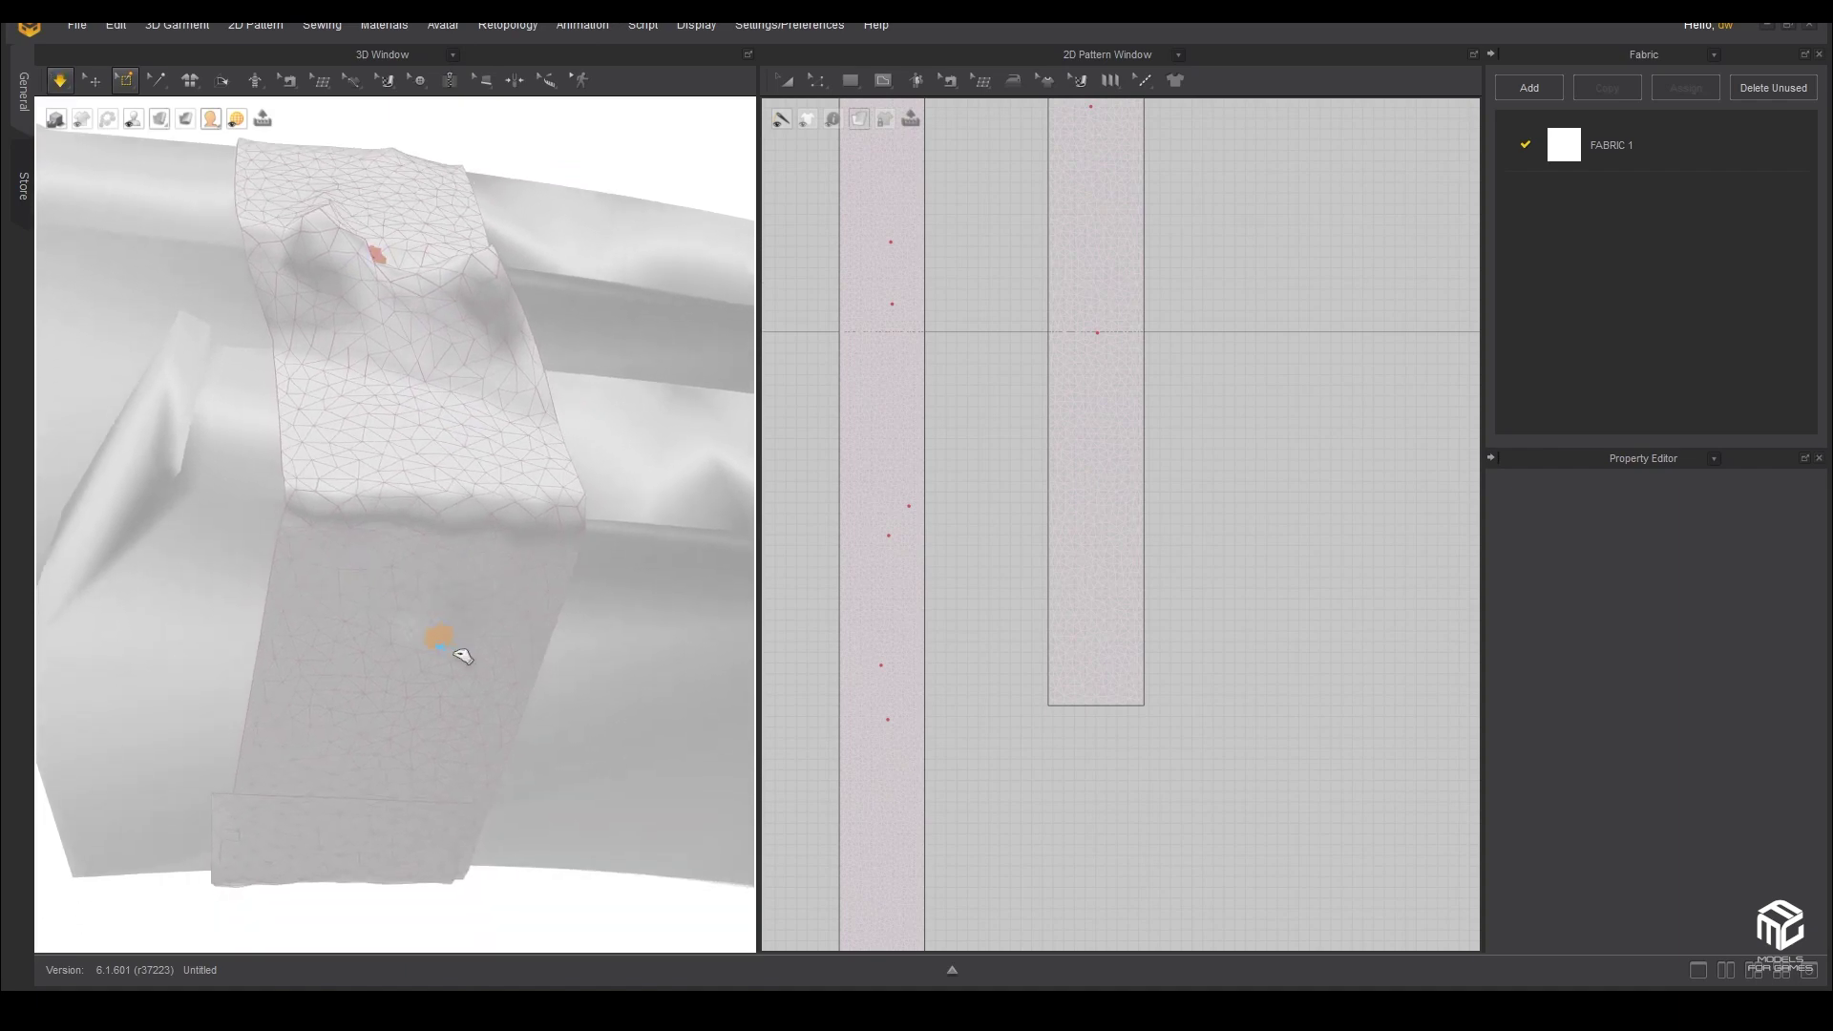
left_click_drag(461, 655, 499, 649)
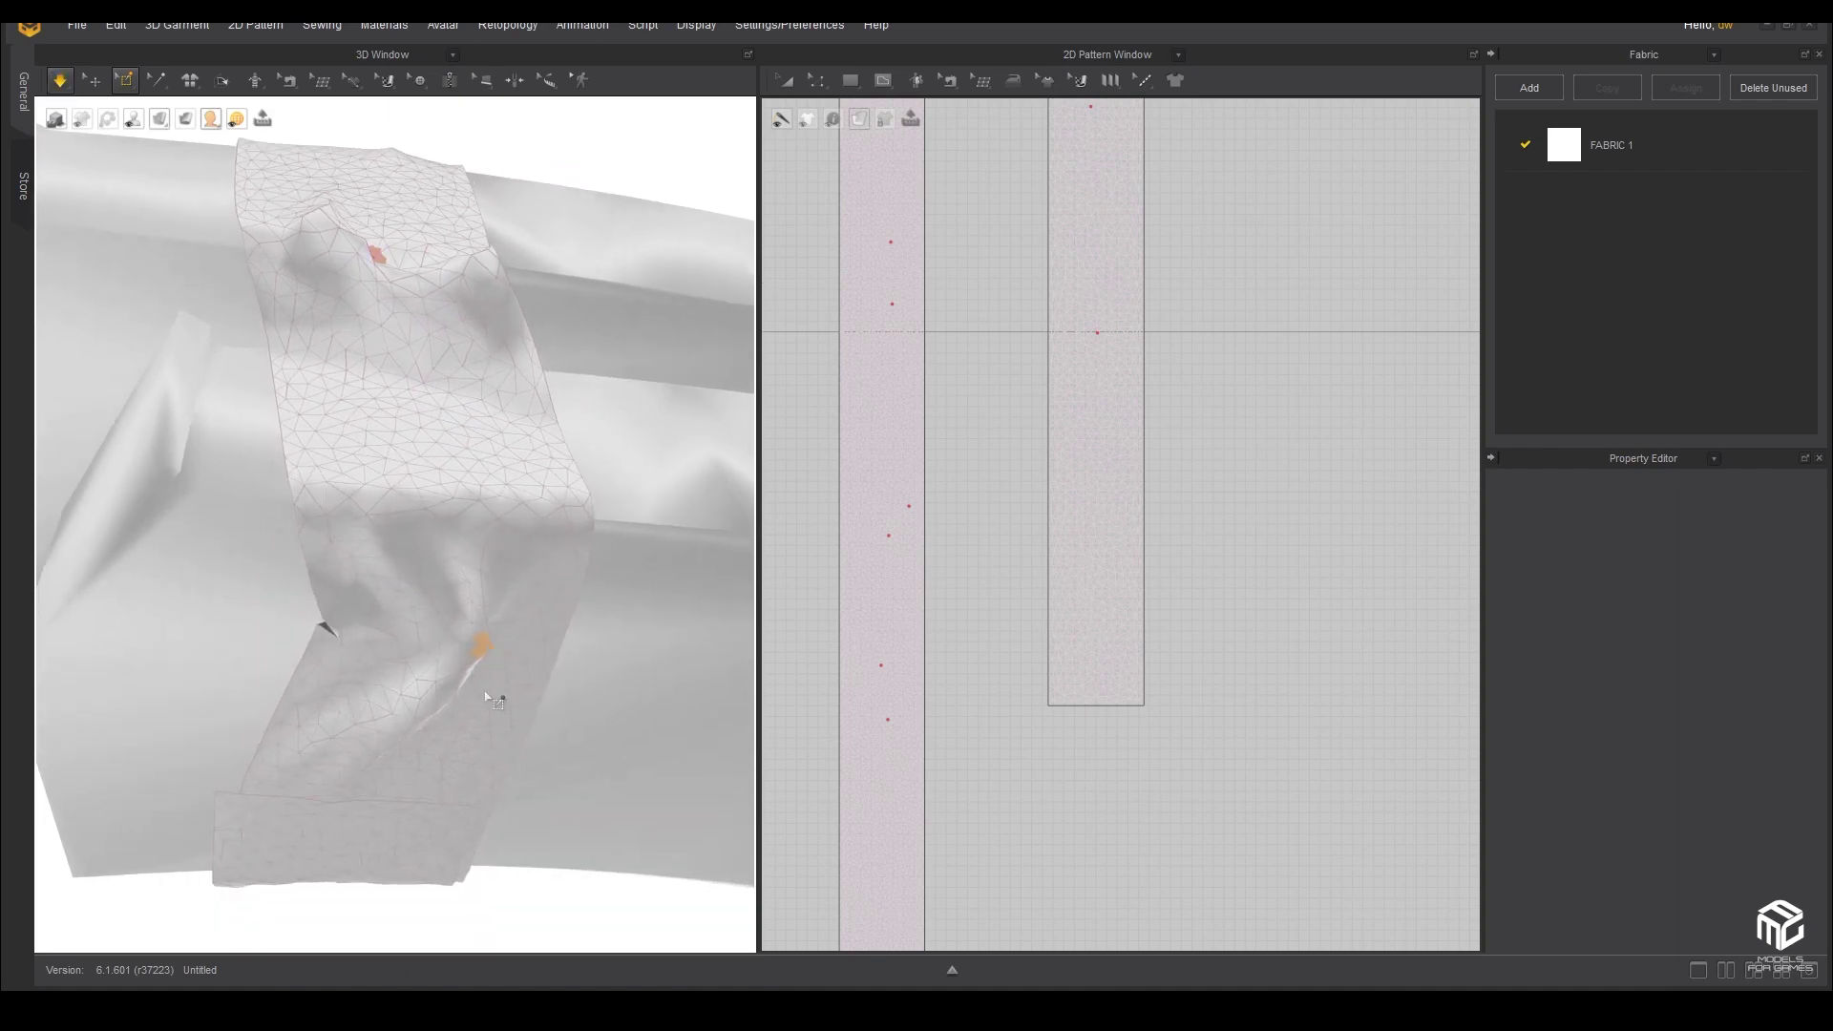
mouse_move(425, 678)
right_mouse_down()
mouse_move(369, 565)
mouse_move(686, 667)
right_mouse_up()
key("space")
- Pin an area of the tape and tighten it against the magazine's lower layer
mouse_move(349, 428)
right_mouse_down()
mouse_move(486, 568)
mouse_move(372, 634)
mouse_move(614, 655)
mouse_move(502, 650)
right_mouse_up()
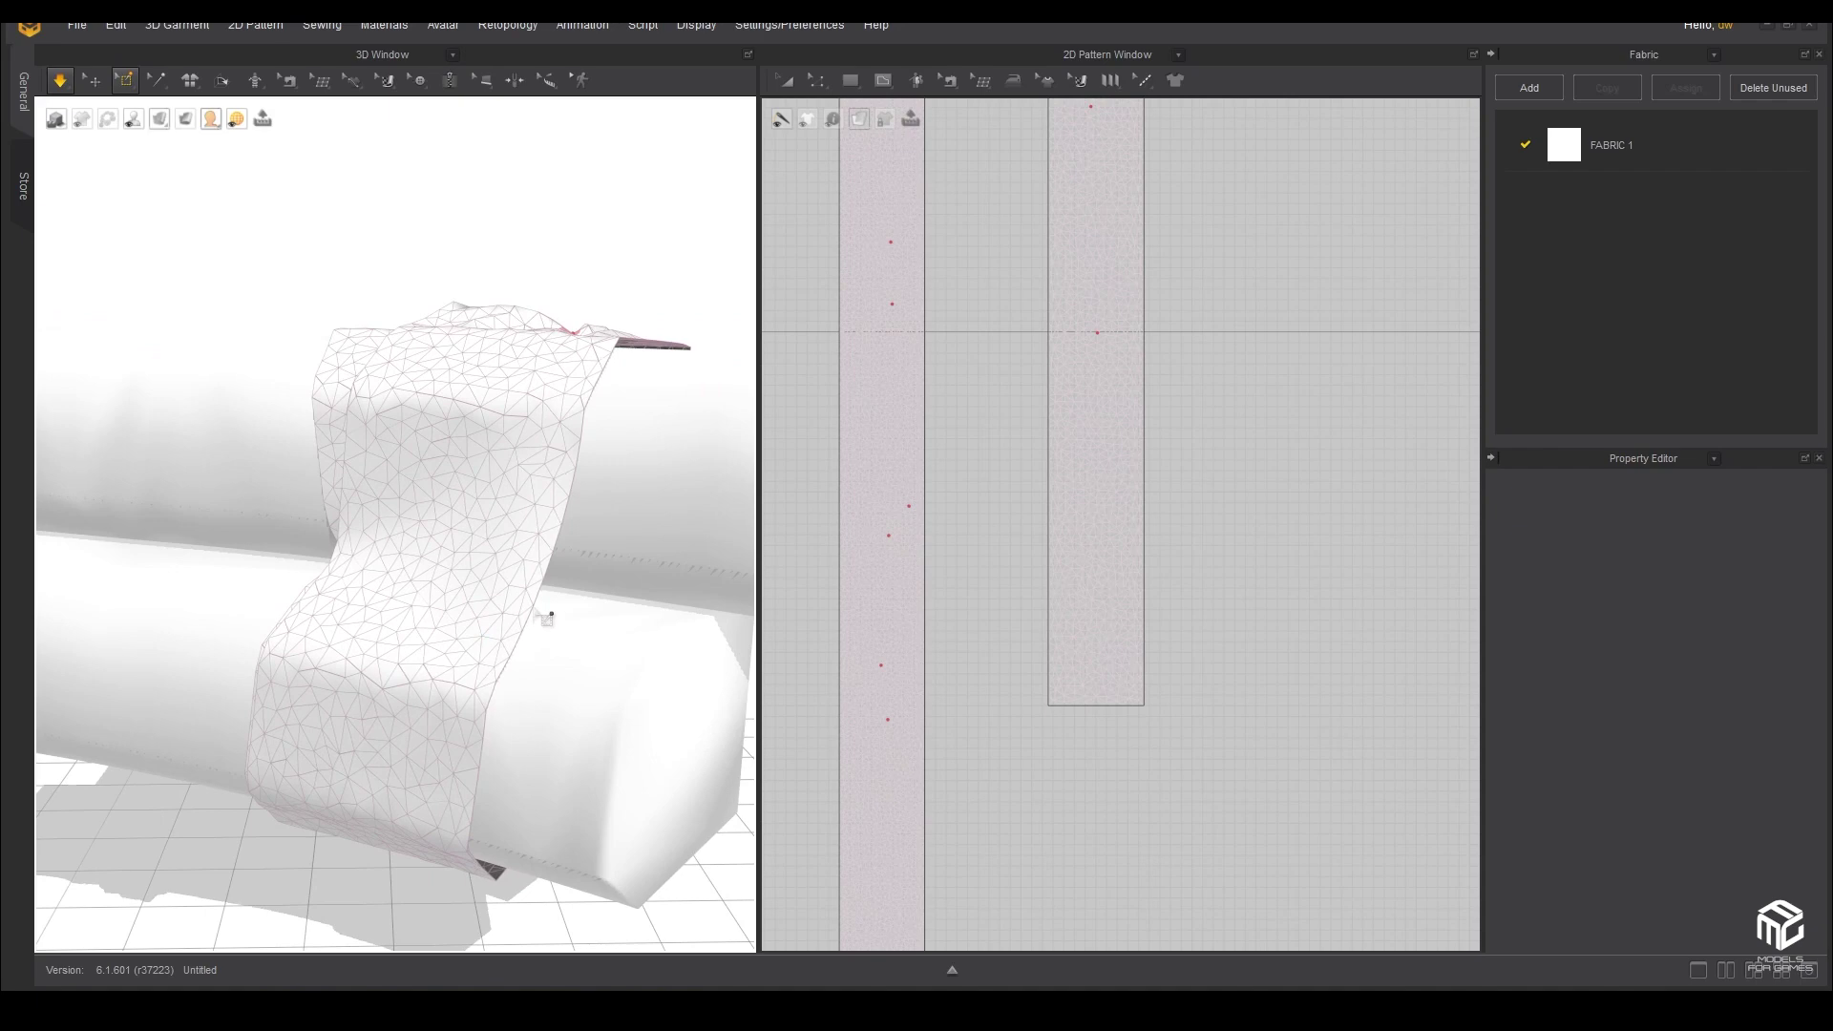
scroll(547, 618, "up", 2)
left_click_drag(574, 630, 512, 626)
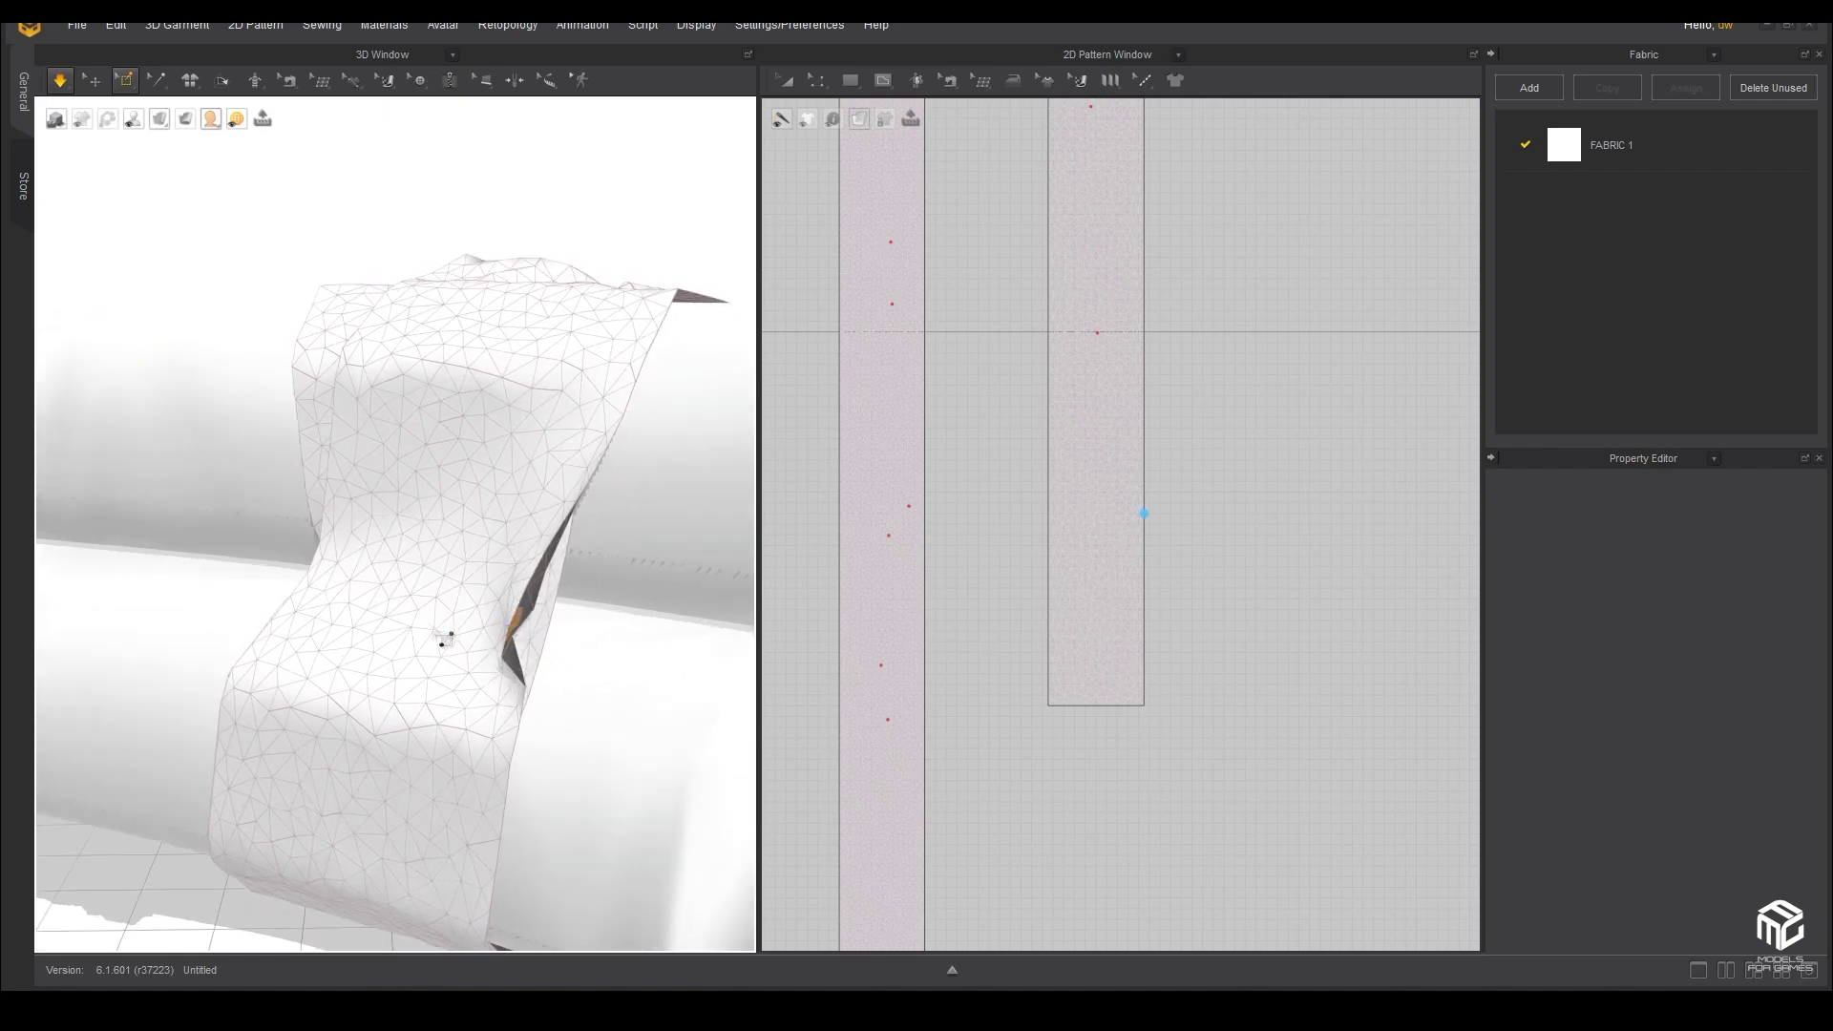
right_click_drag(446, 638, 541, 674)
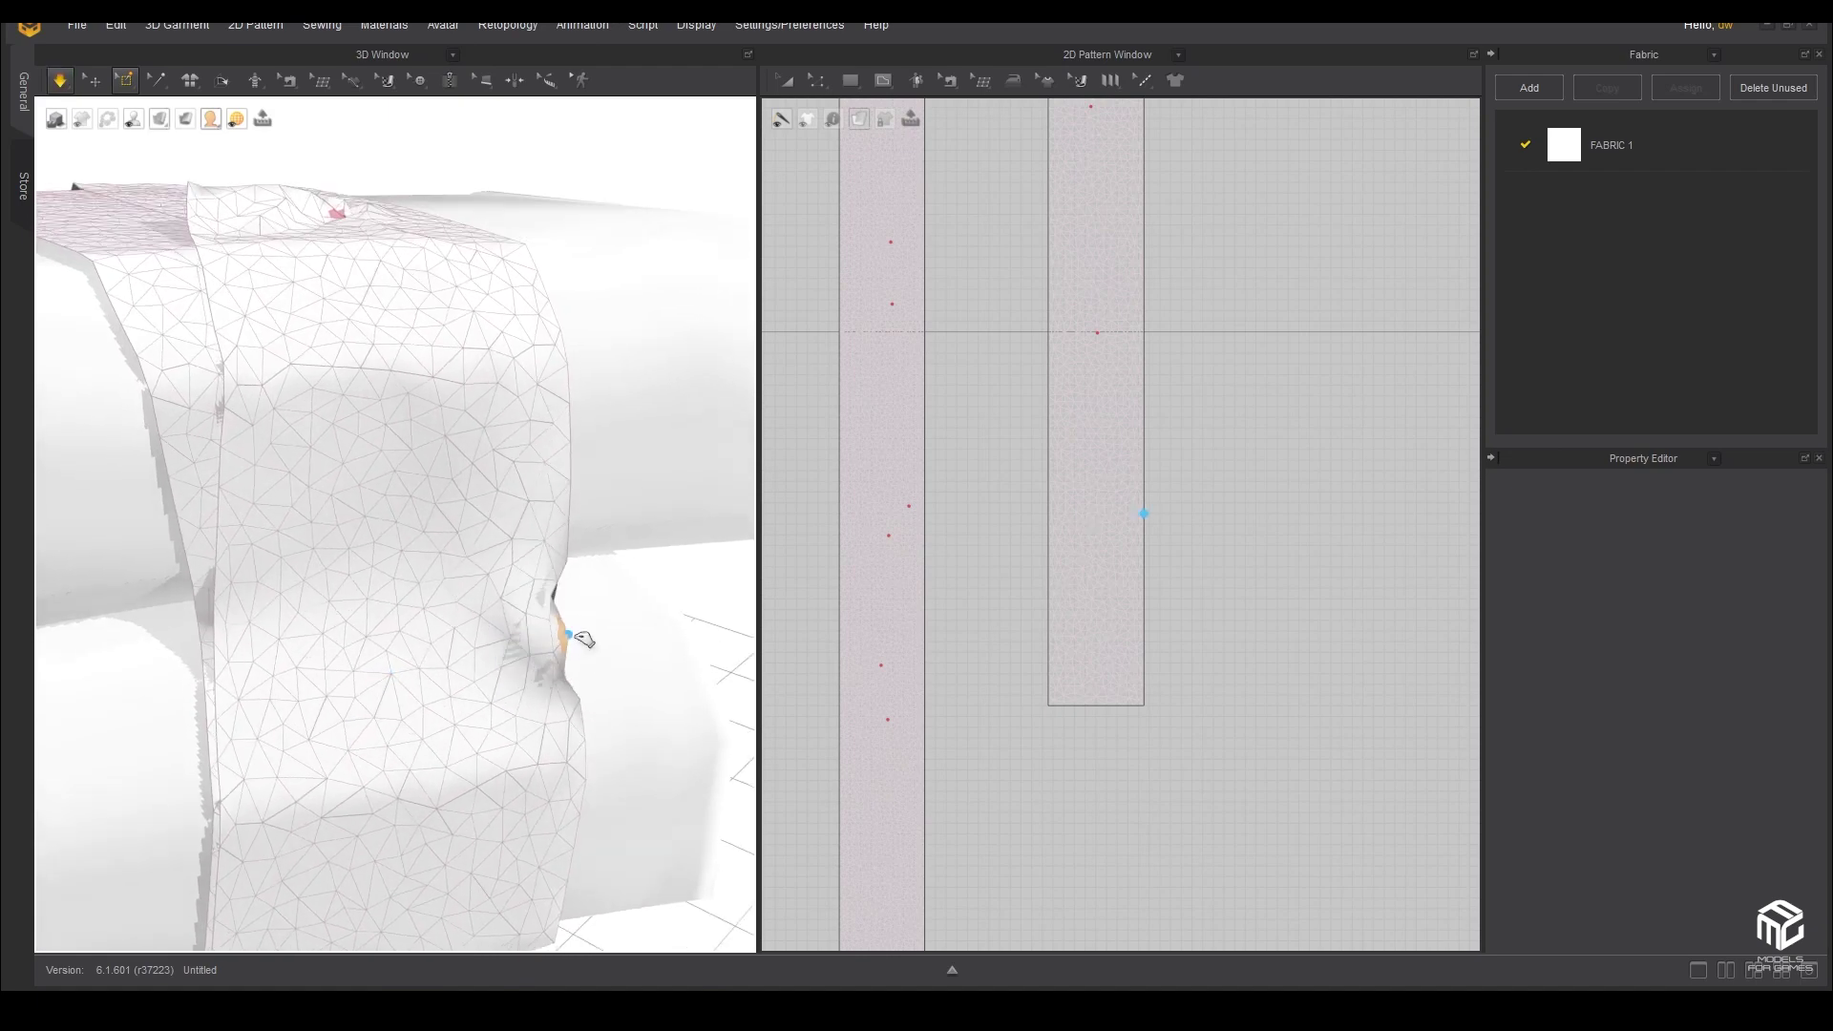
left_click_drag(548, 607, 603, 672)
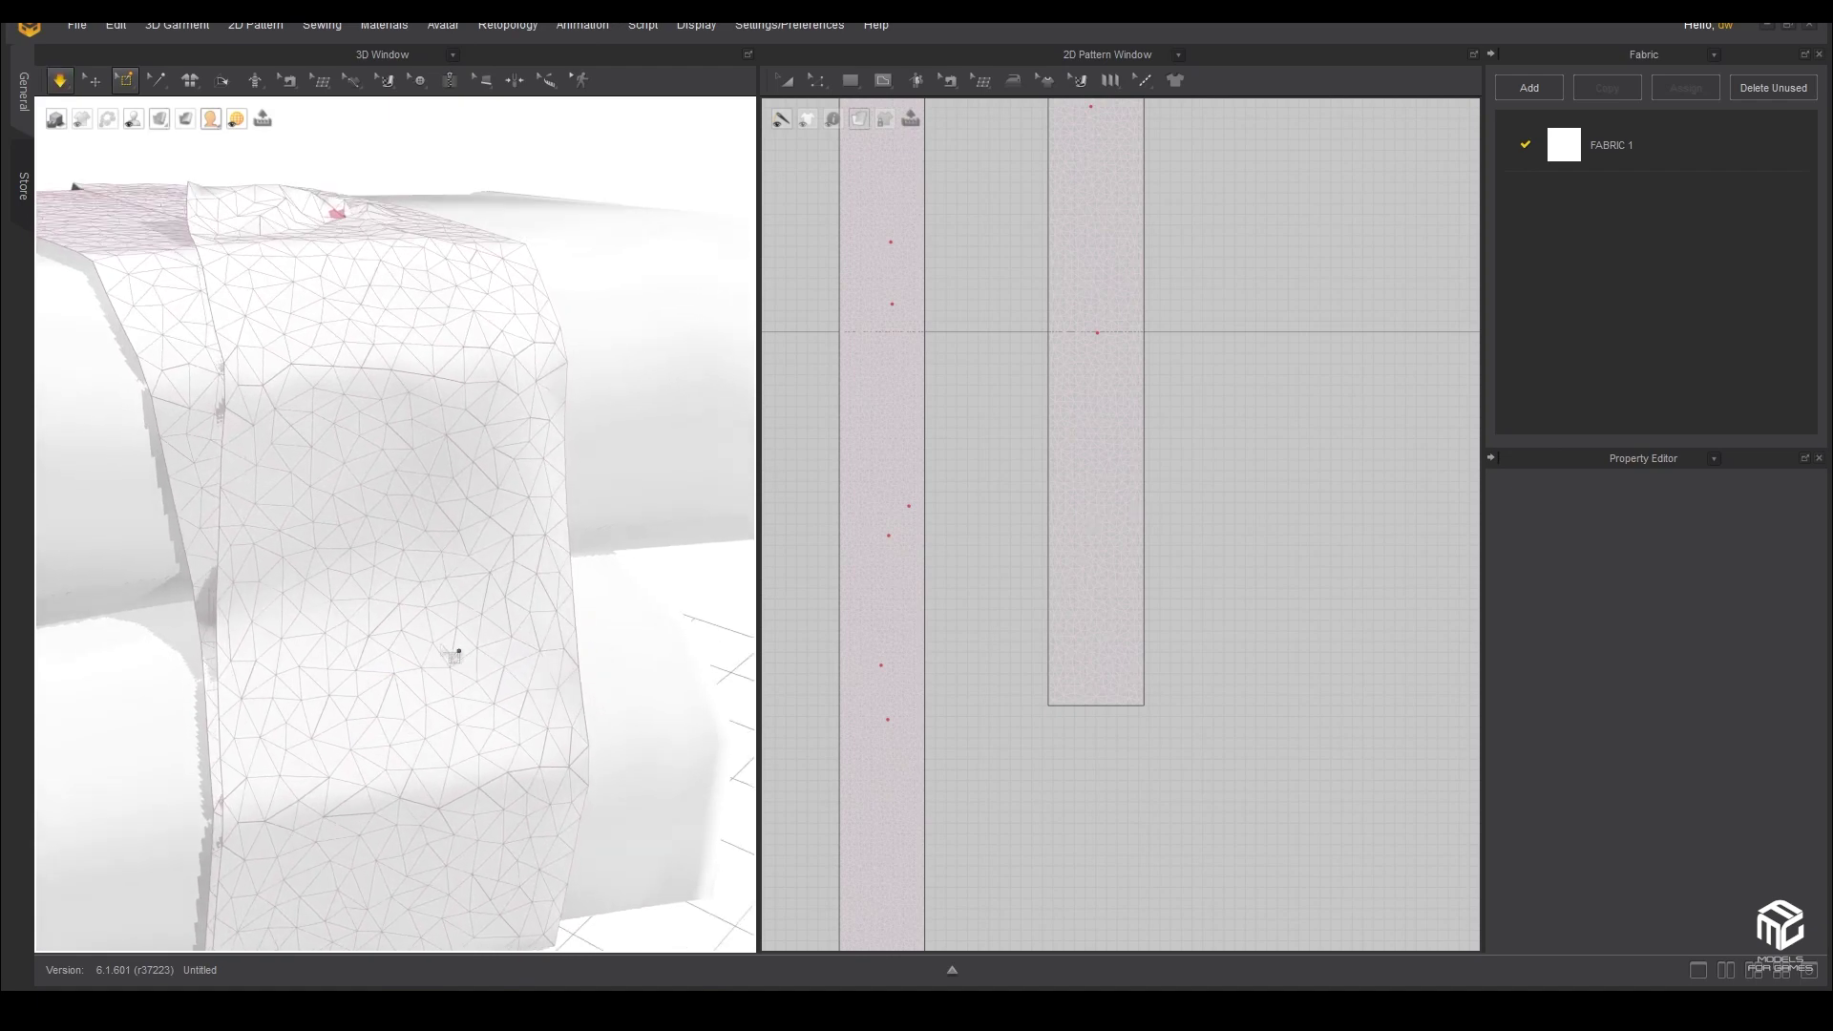
left_click_drag(444, 652, 340, 599)
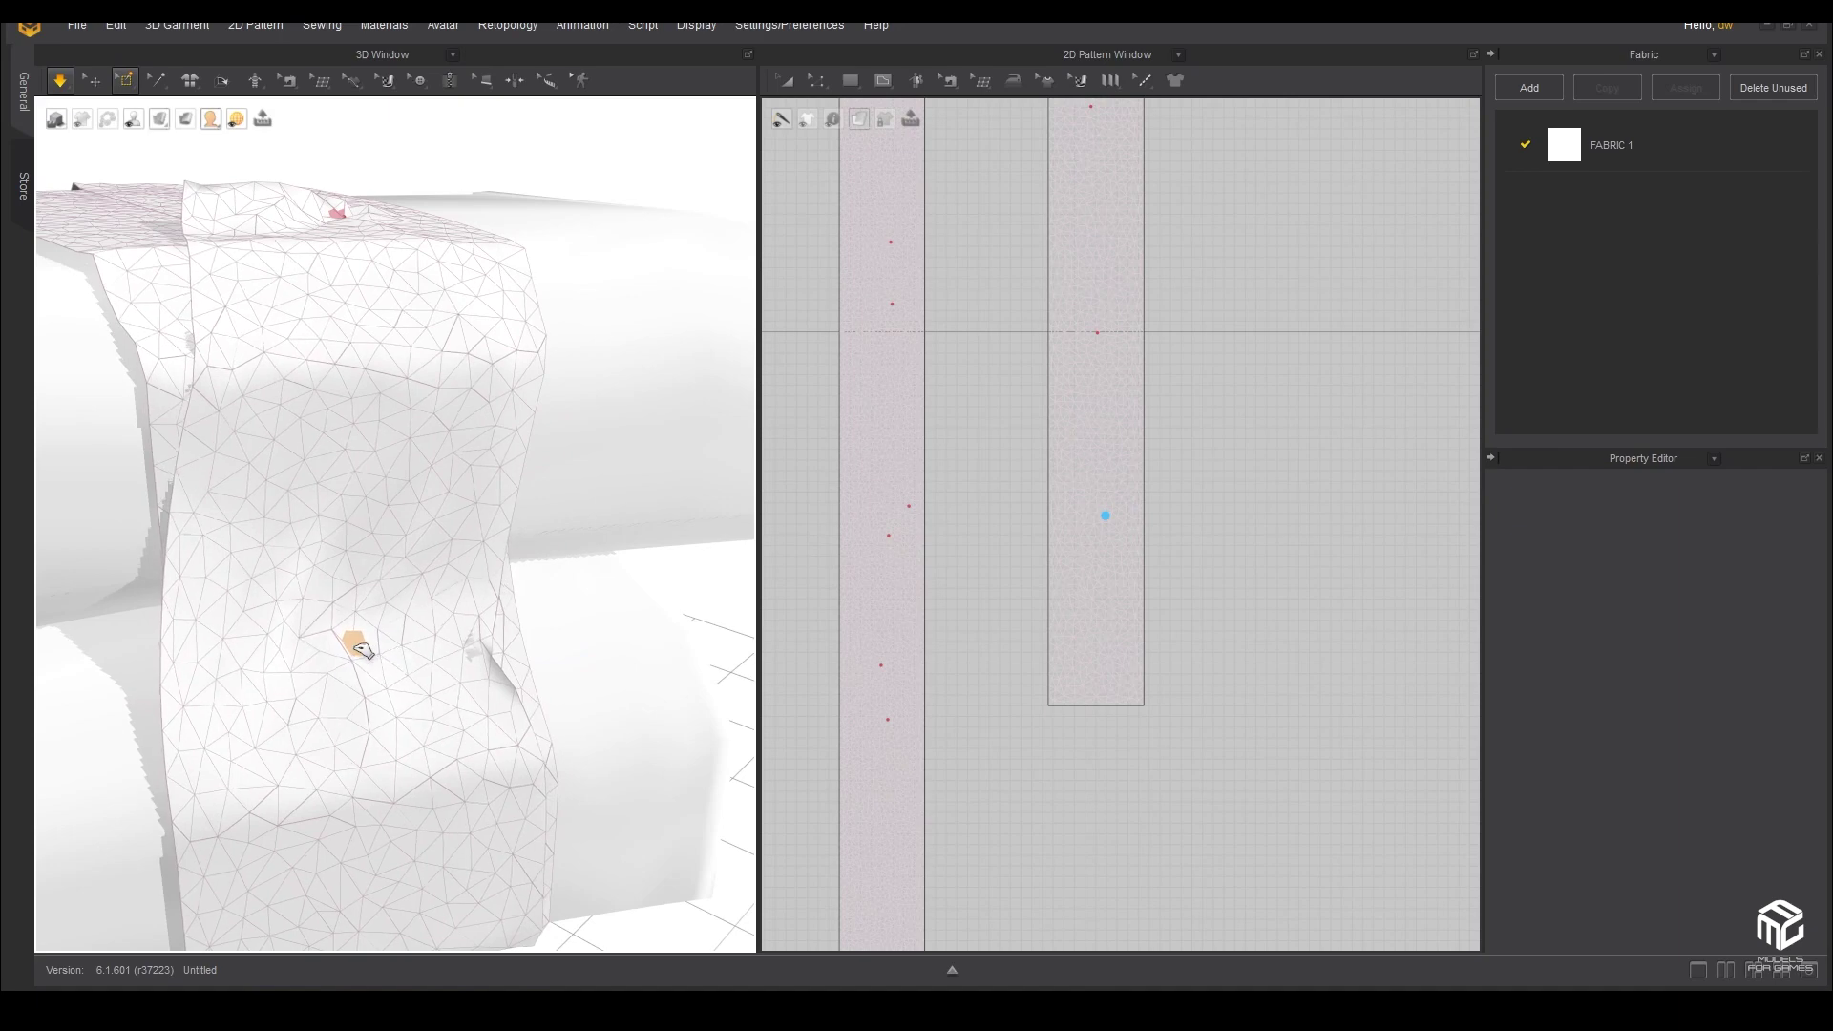
mouse_move(315, 630)
right_mouse_down()
mouse_move(328, 649)
mouse_move(471, 397)
right_mouse_up()
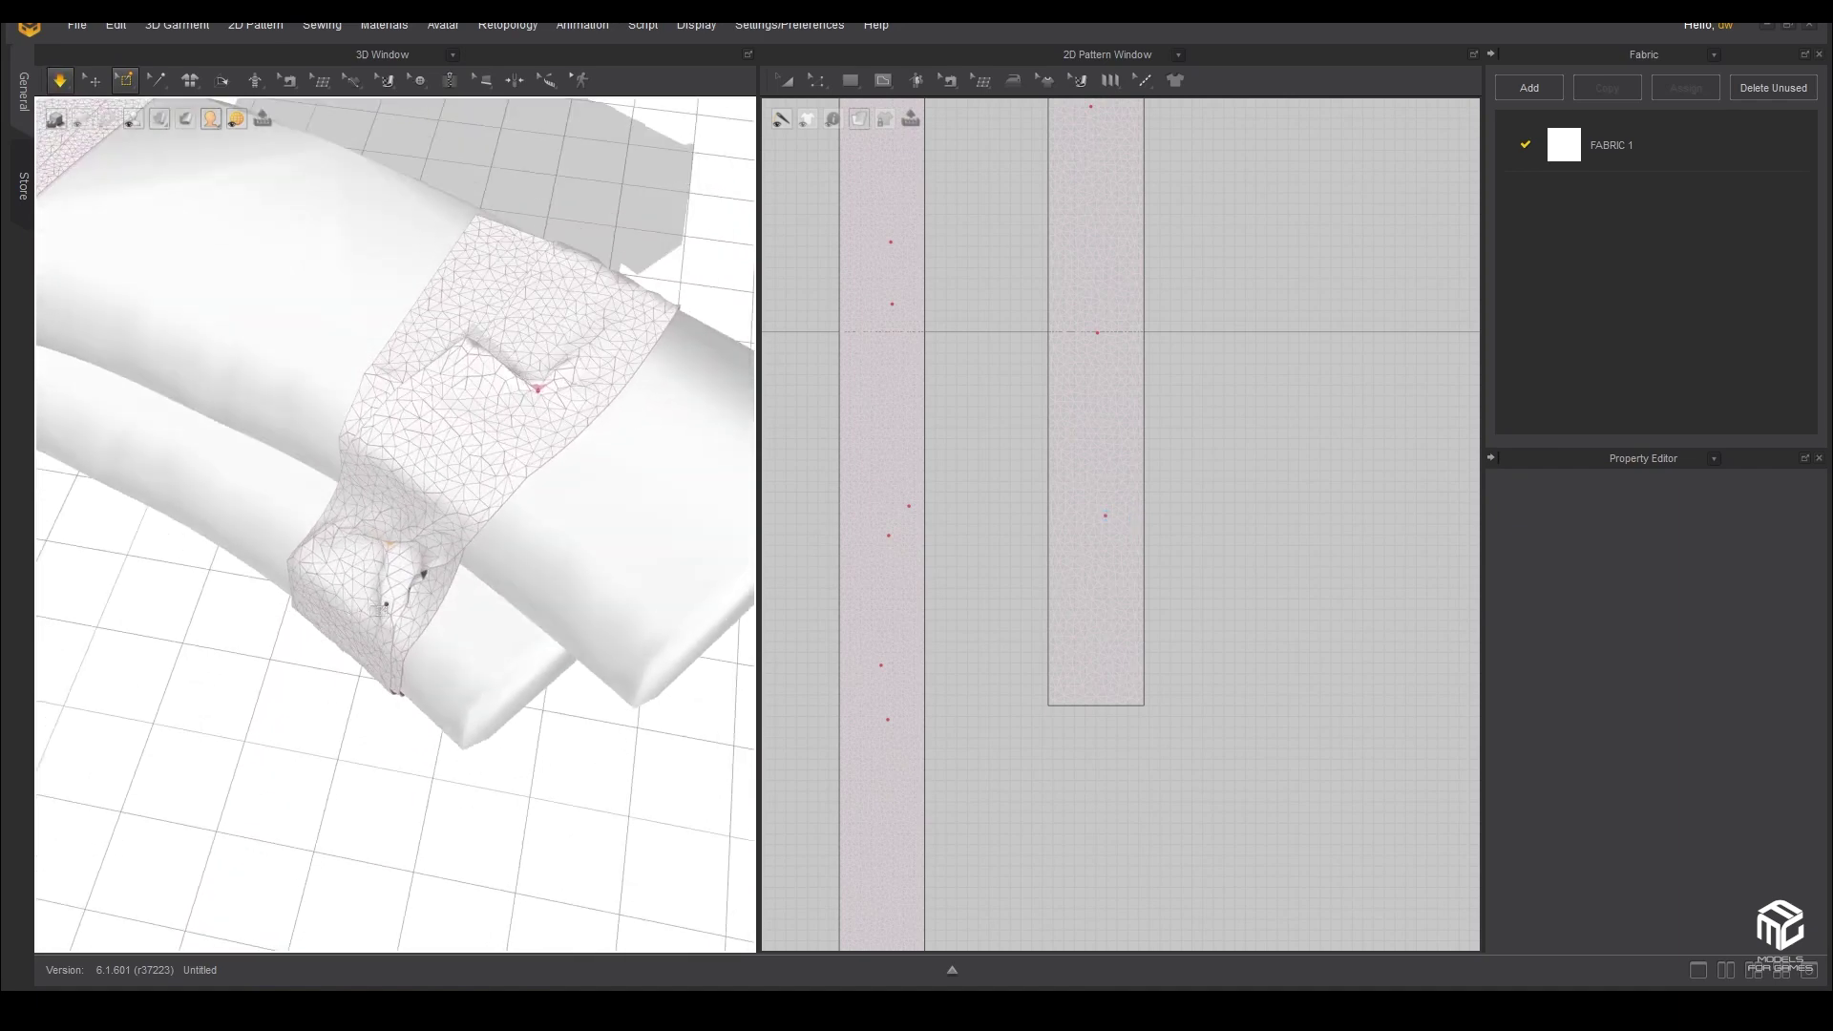
middle_click_drag(472, 394, 539, 558)
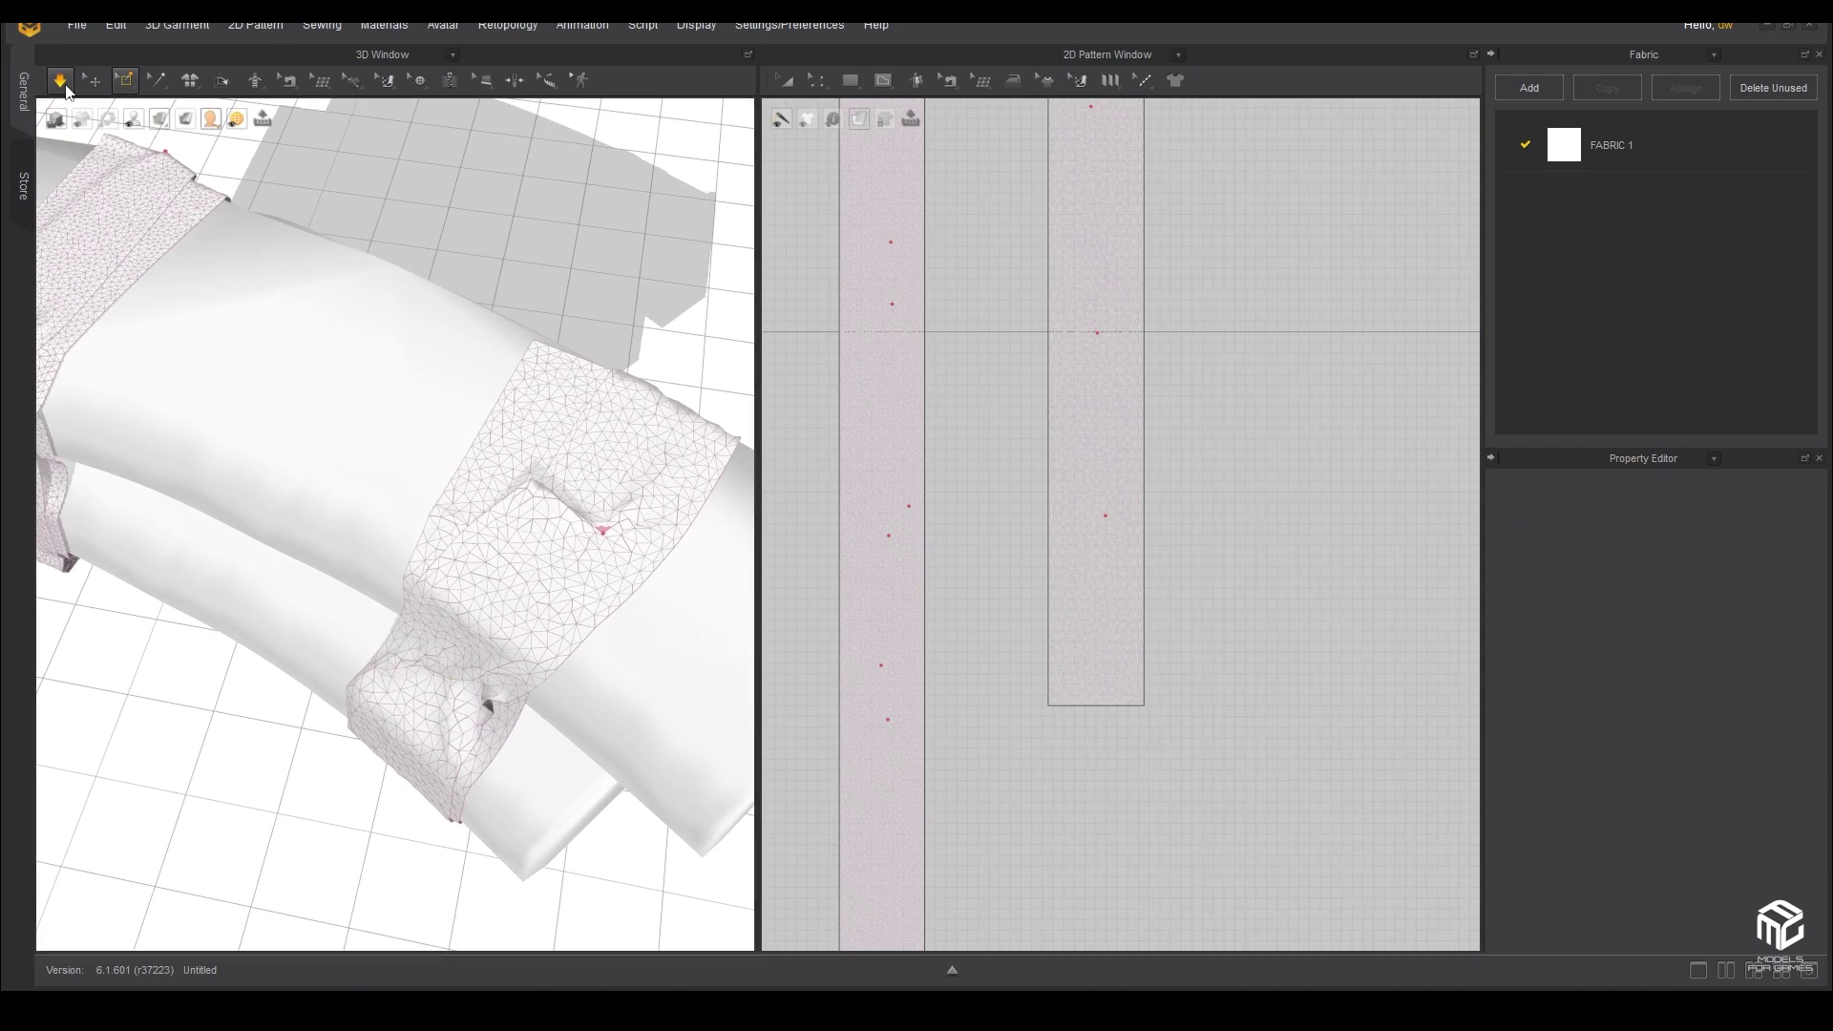
left_click(93, 79)
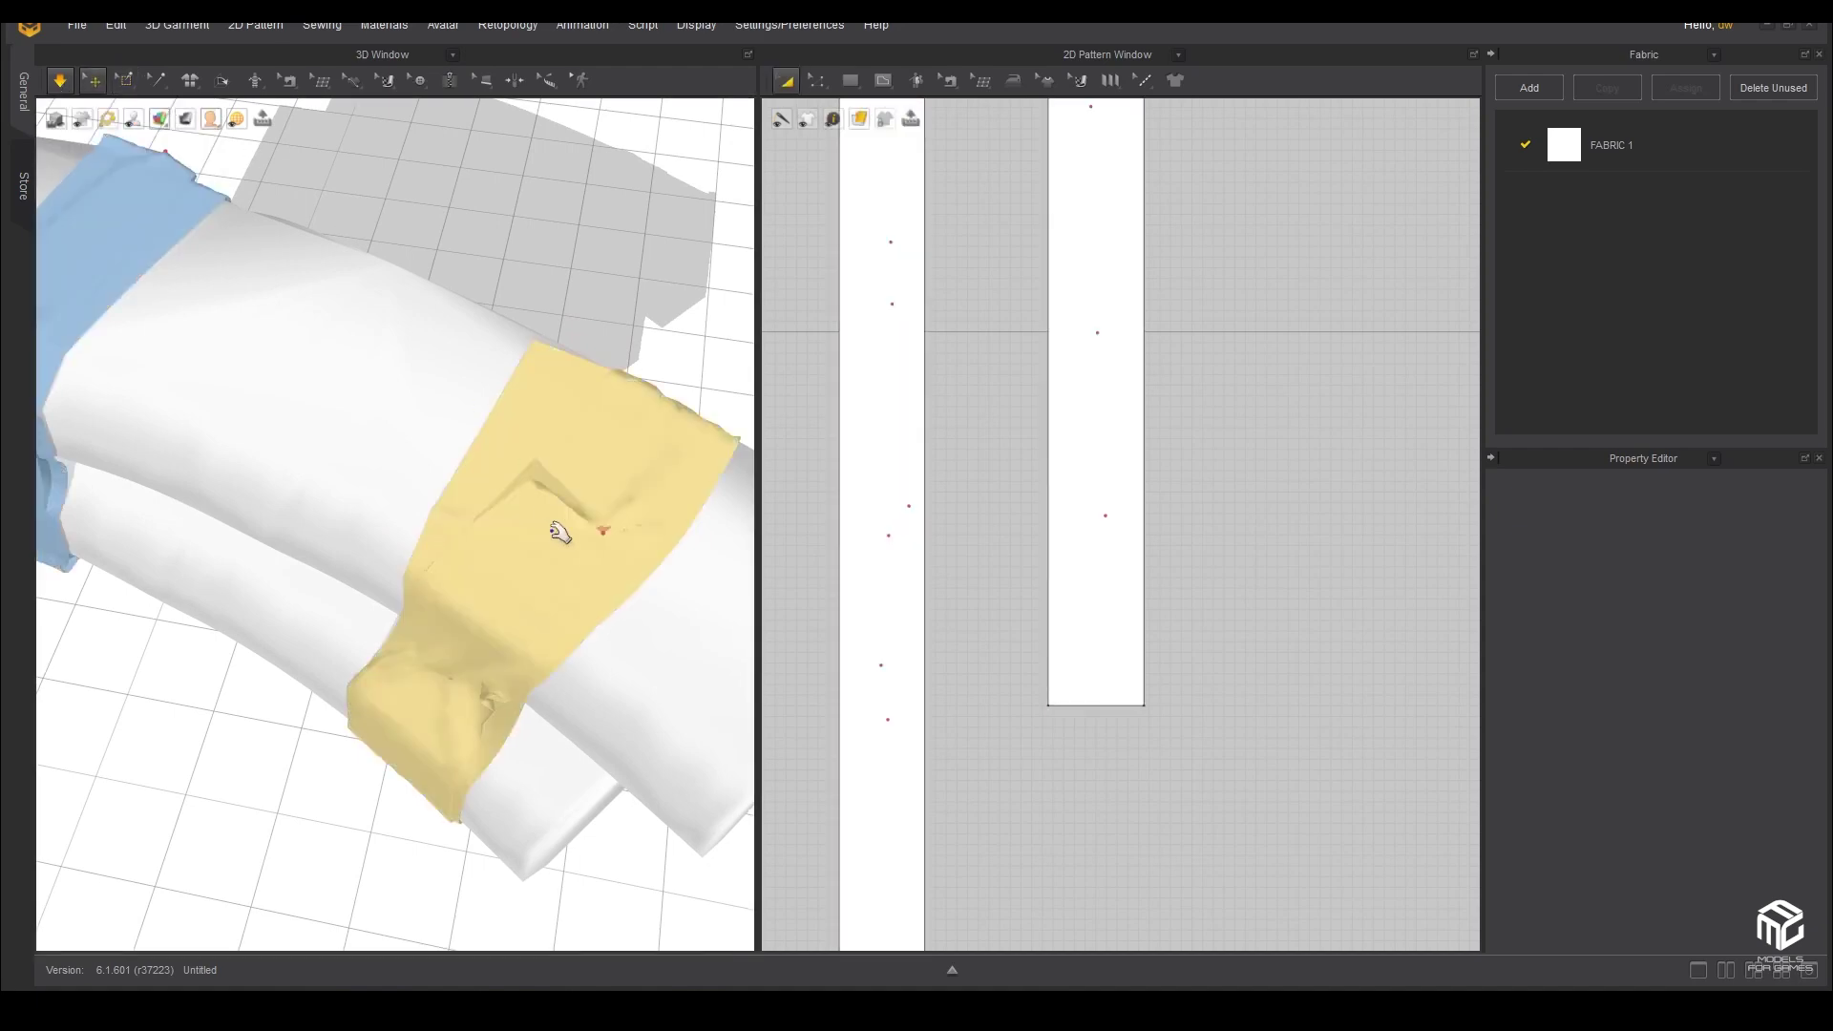
- Set the yellow tape's particle distance to 6 and simulate it at default quality
left_click(635, 493)
double_click(1719, 572)
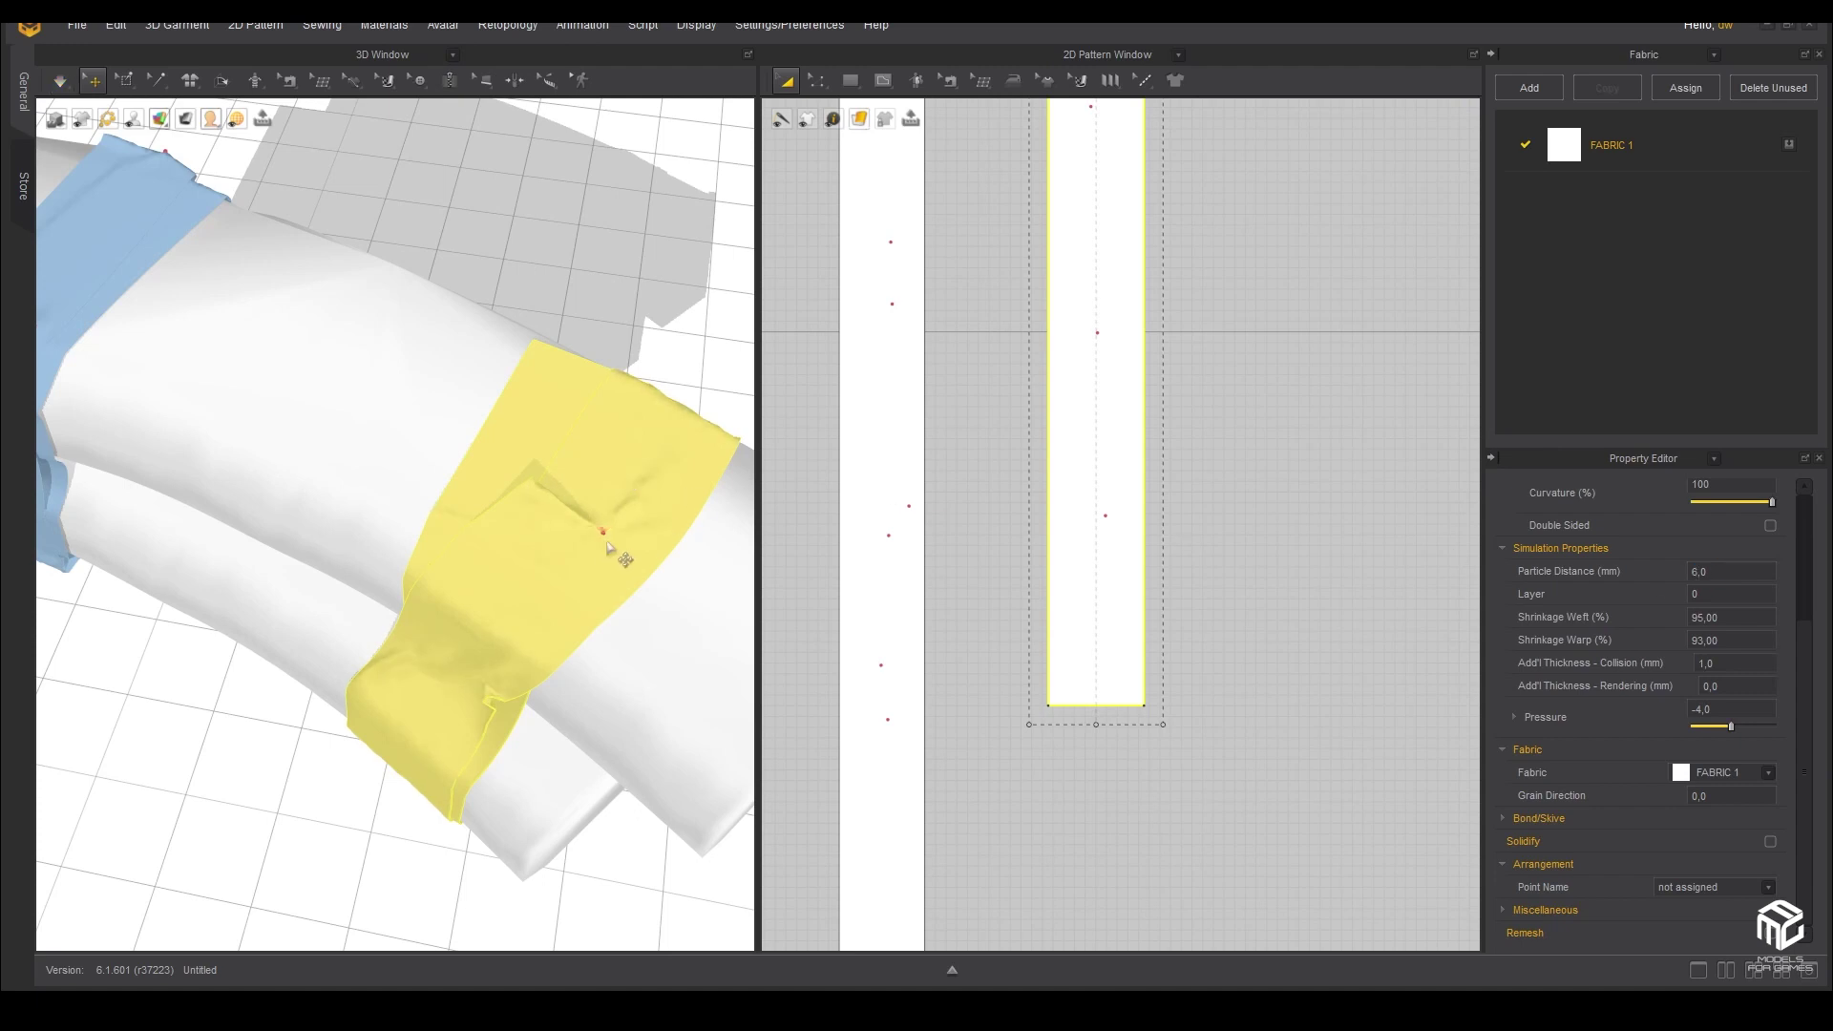
right_click_drag(592, 550, 253, 360)
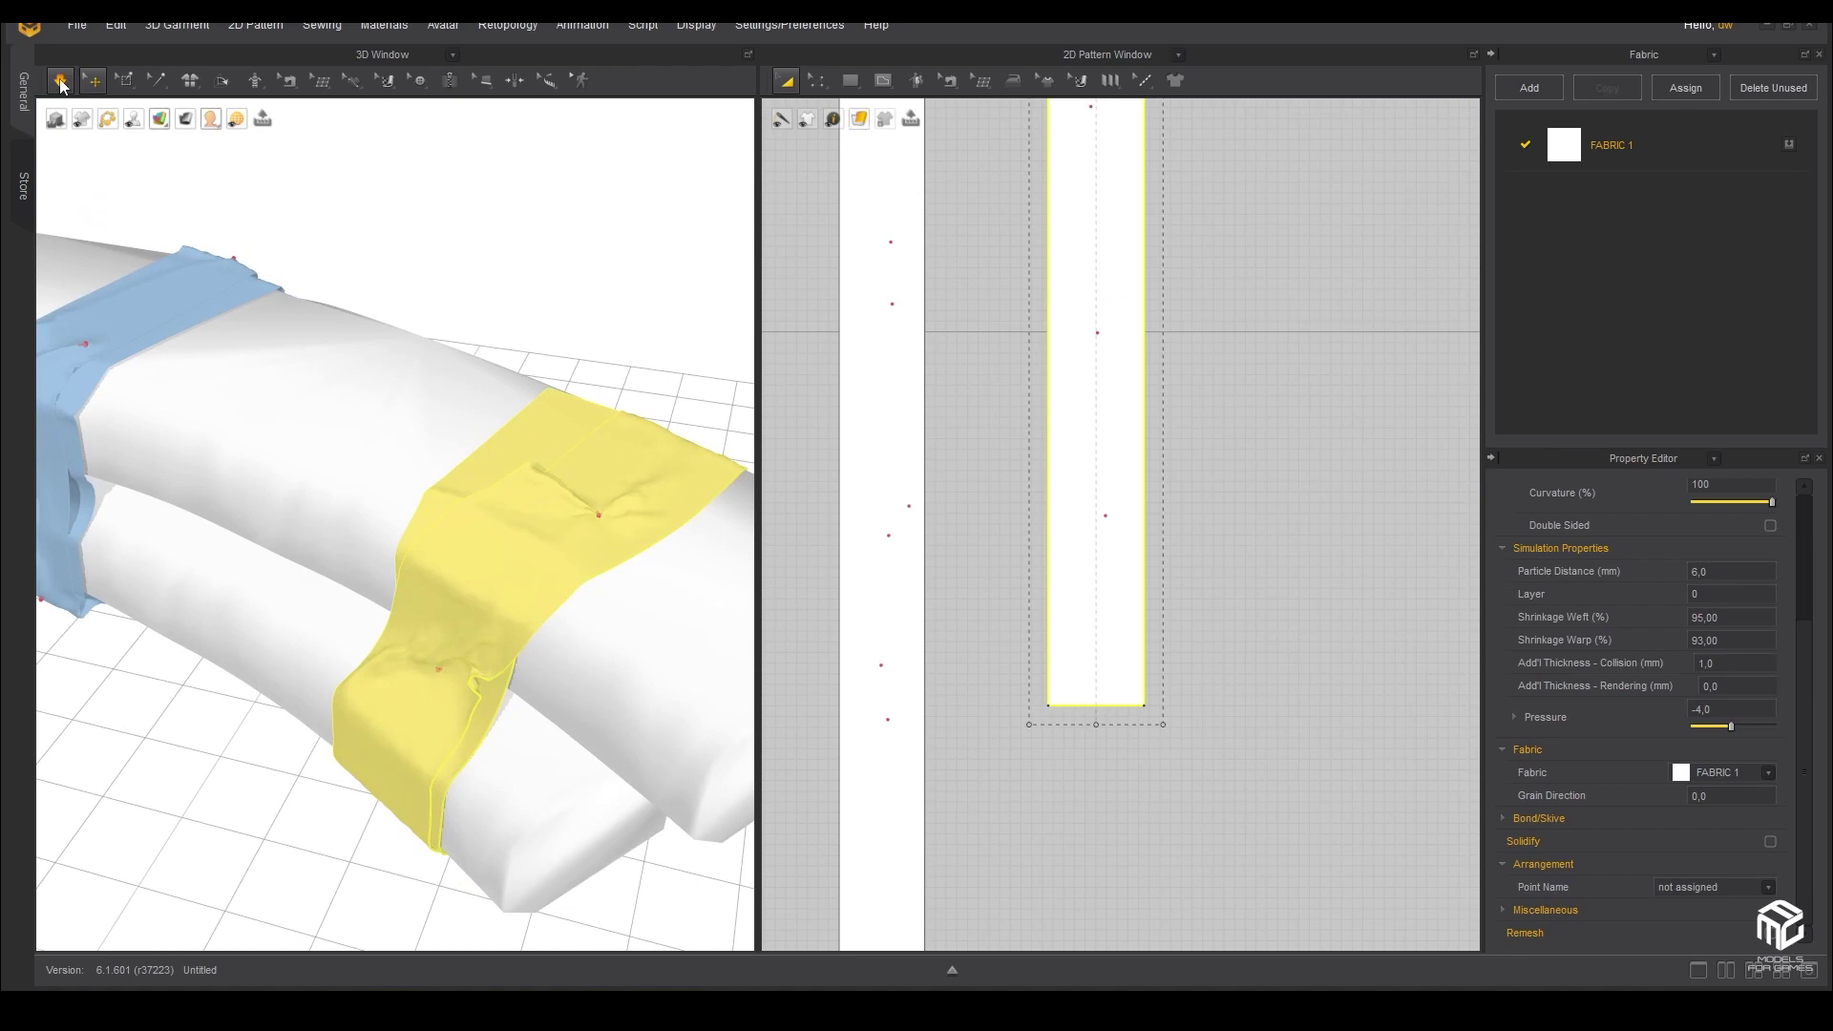
left_click(59, 79)
left_click(565, 583)
- Drag the yellow tape up and down during simulation so it settles against the magazine
mouse_move(515, 588)
right_mouse_down()
mouse_move(210, 546)
mouse_move(509, 631)
right_mouse_up()
key("space")
key("space")
left_click_drag(506, 580, 518, 526)
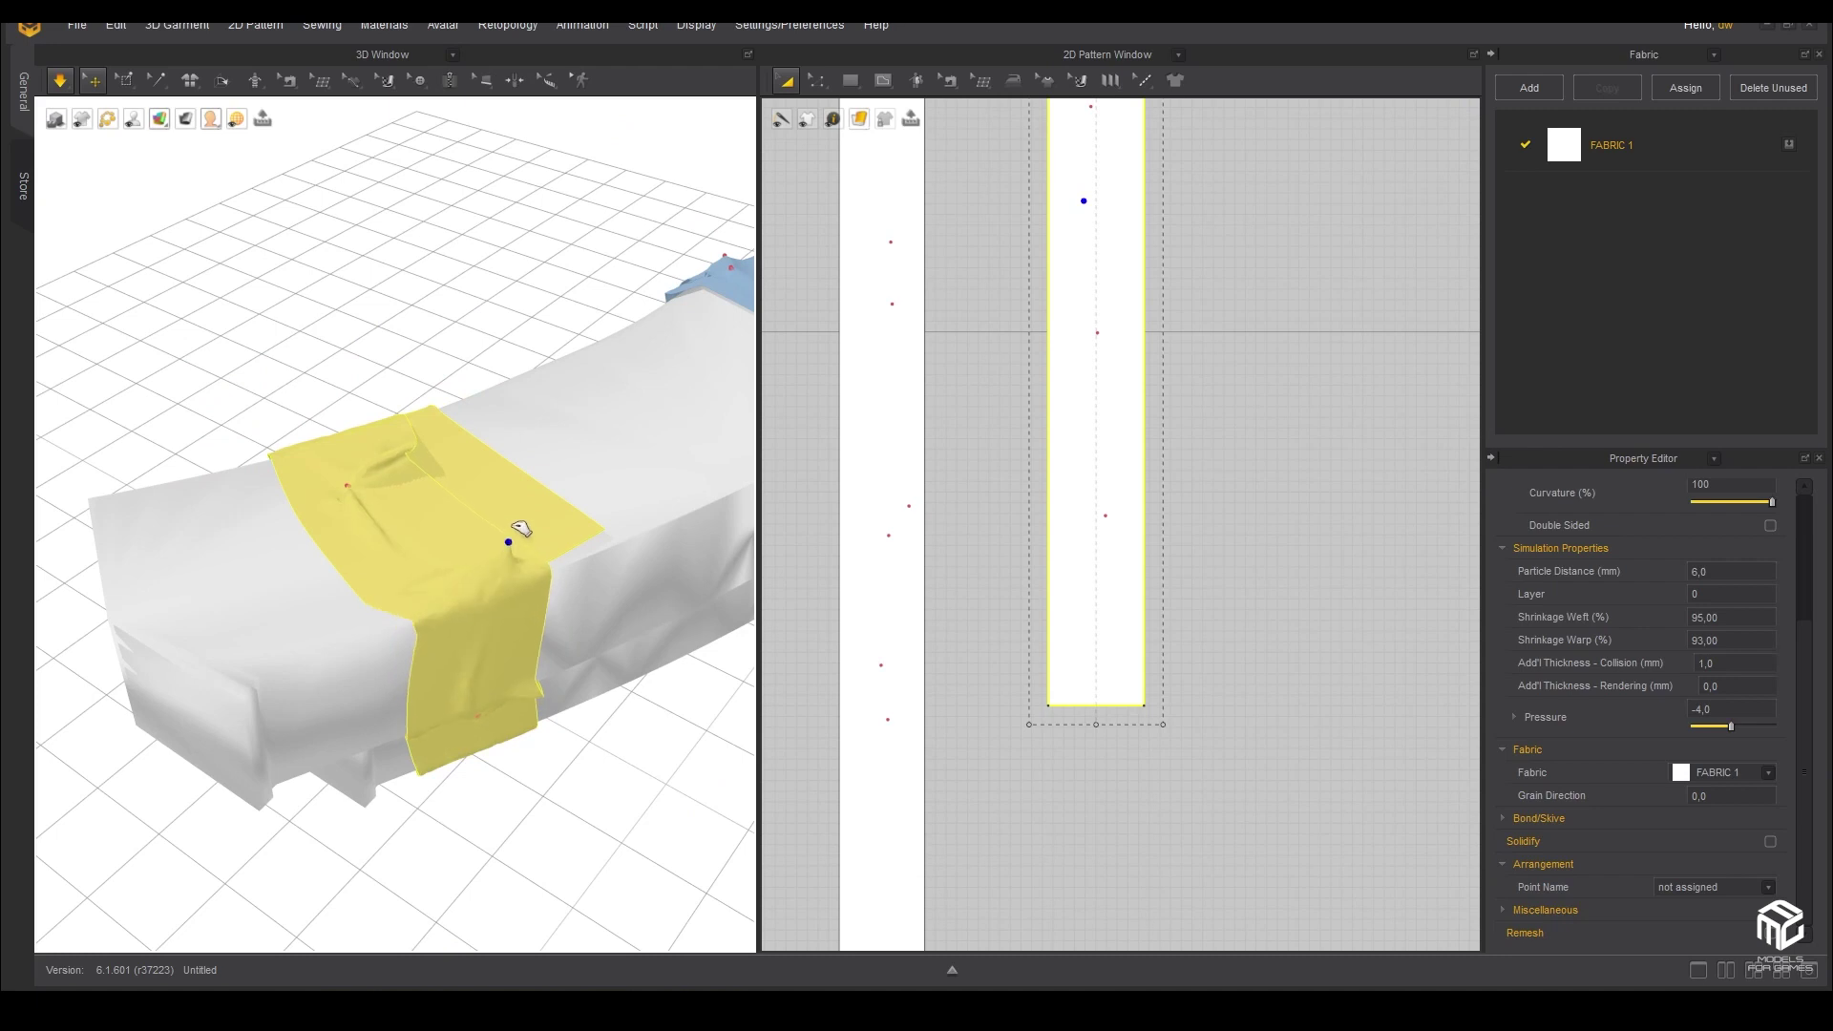
left_click_drag(503, 578, 495, 448)
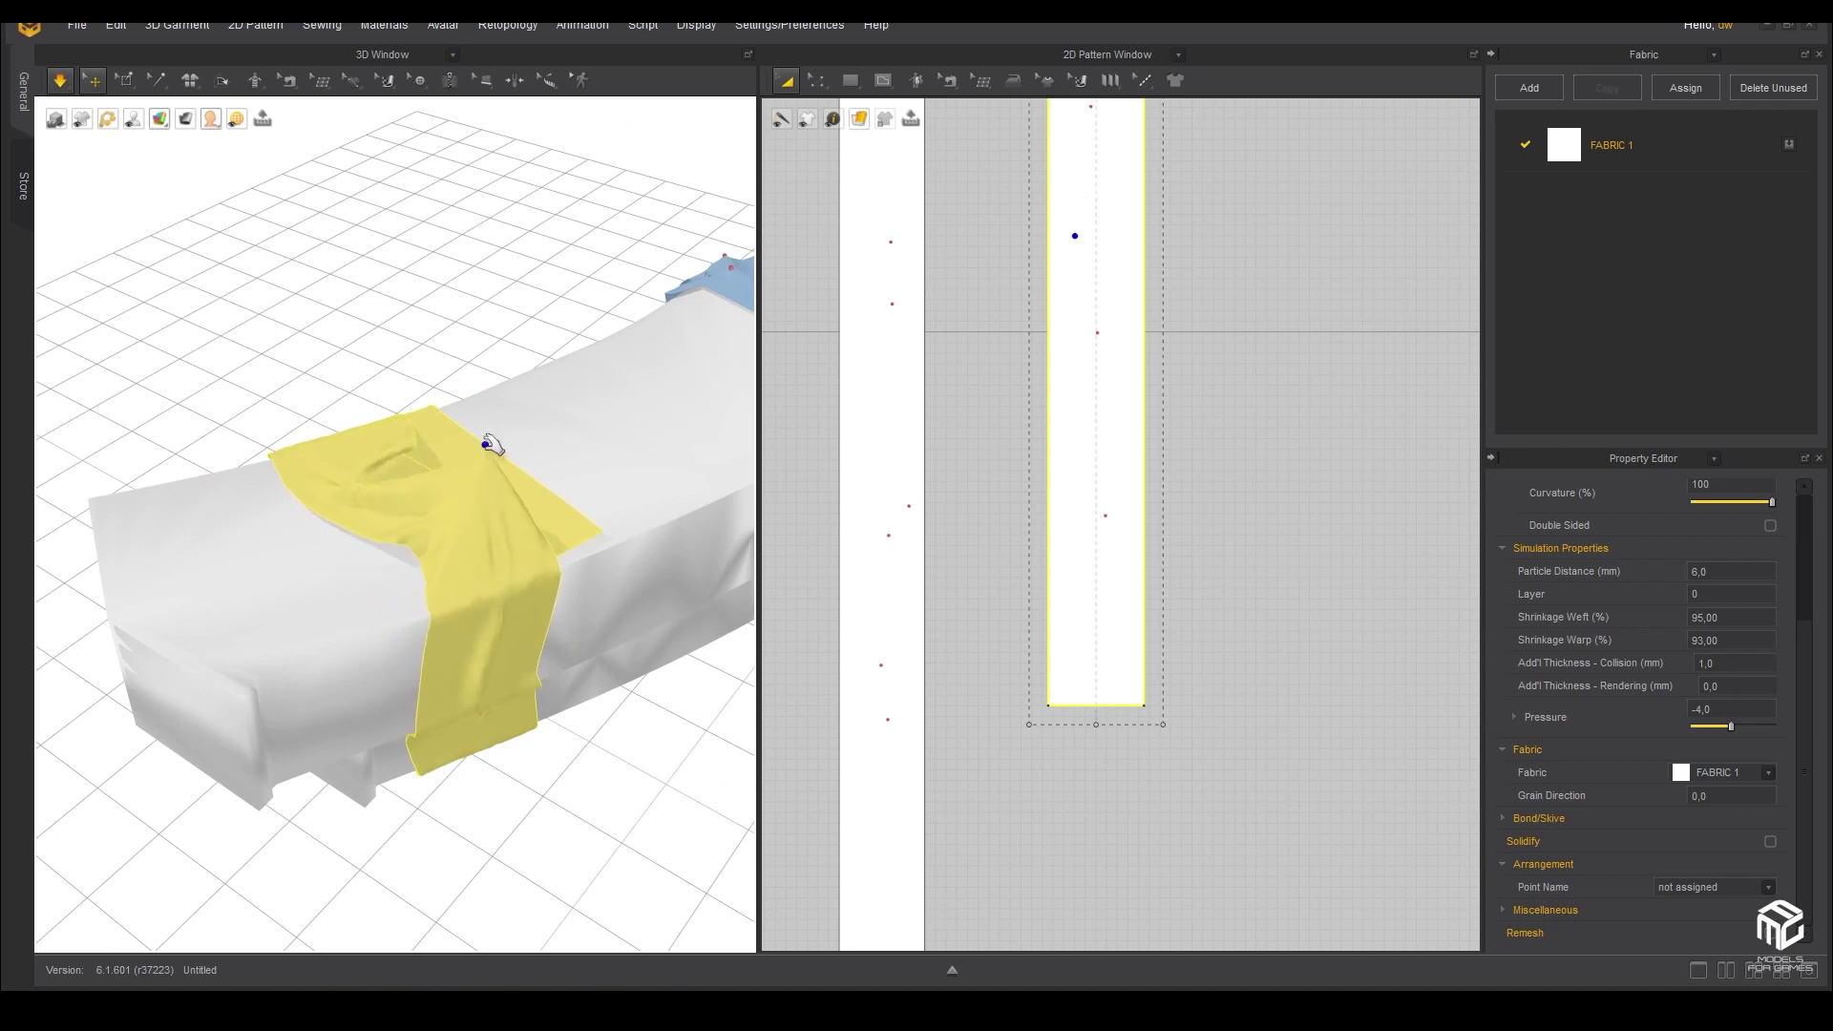
left_click_drag(494, 448, 478, 520)
- View the whole magazine with both tape strips, resume the simulation, and select the blue strip
right_click_drag(482, 603, 321, 579)
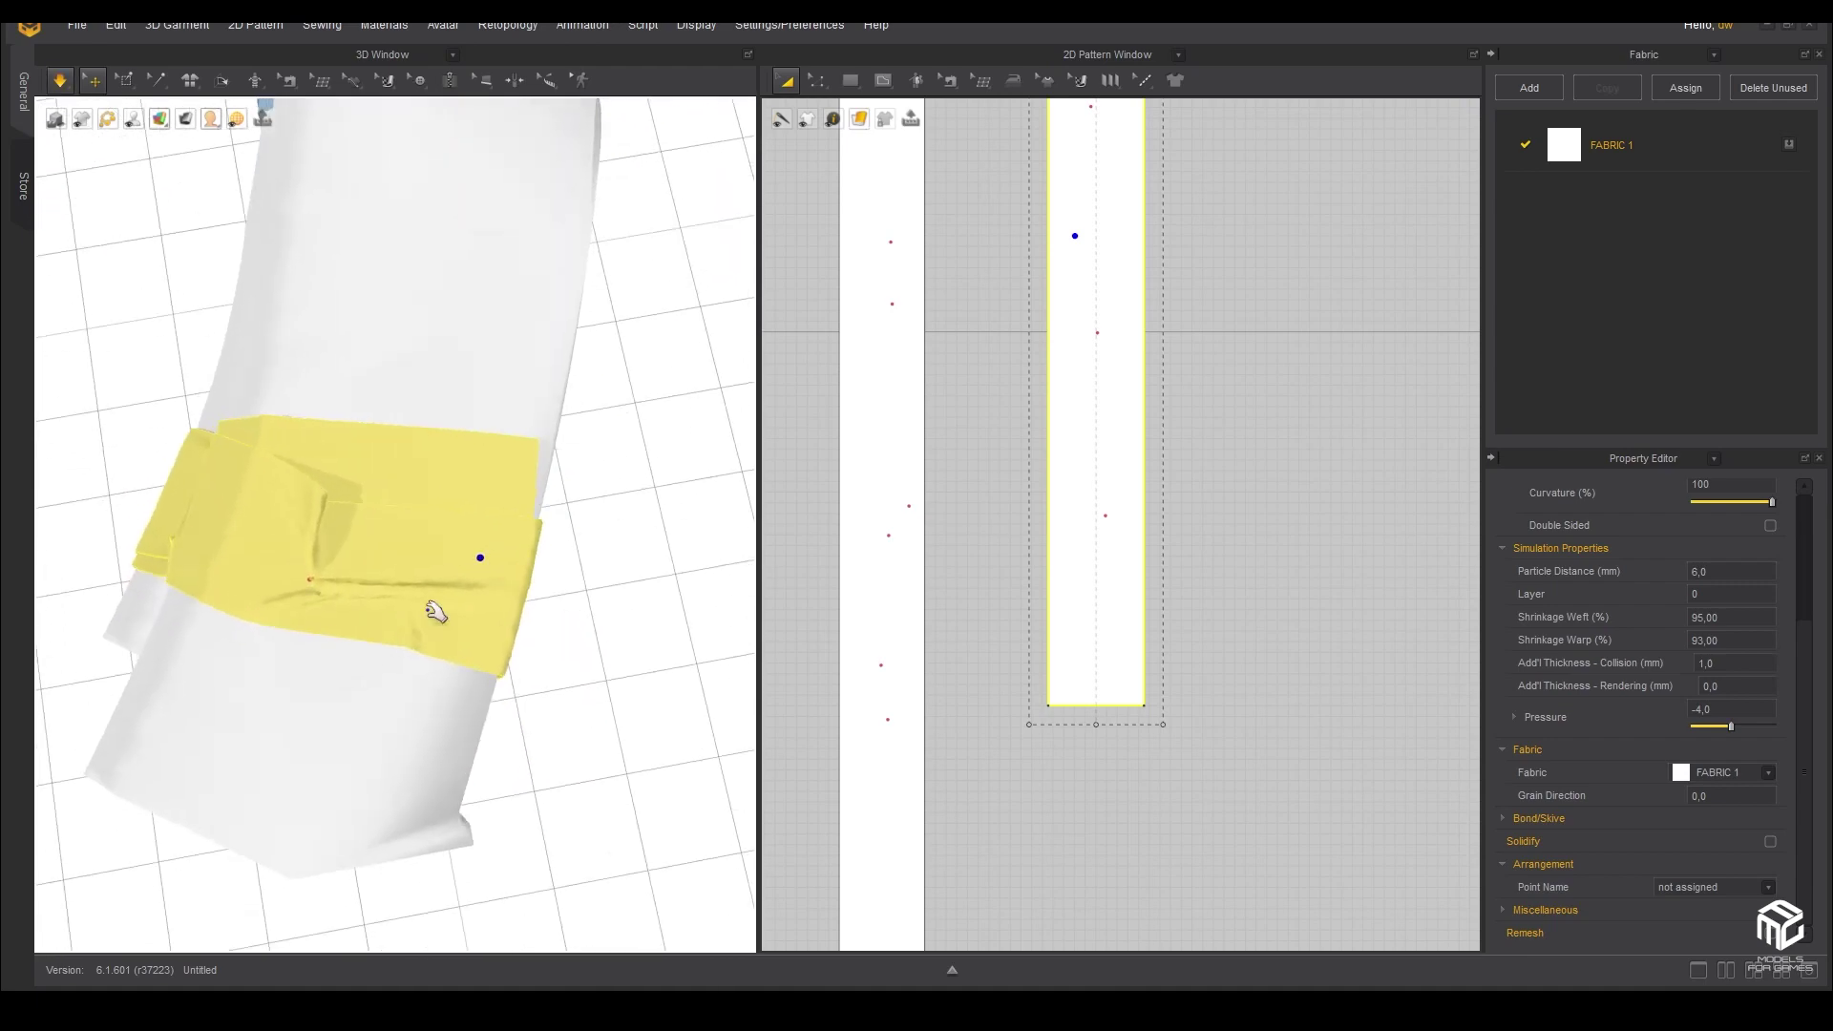
scroll(430, 614, "down", 3)
right_click_drag(430, 583, 362, 451)
right_click_drag(365, 517, 525, 562)
key("space")
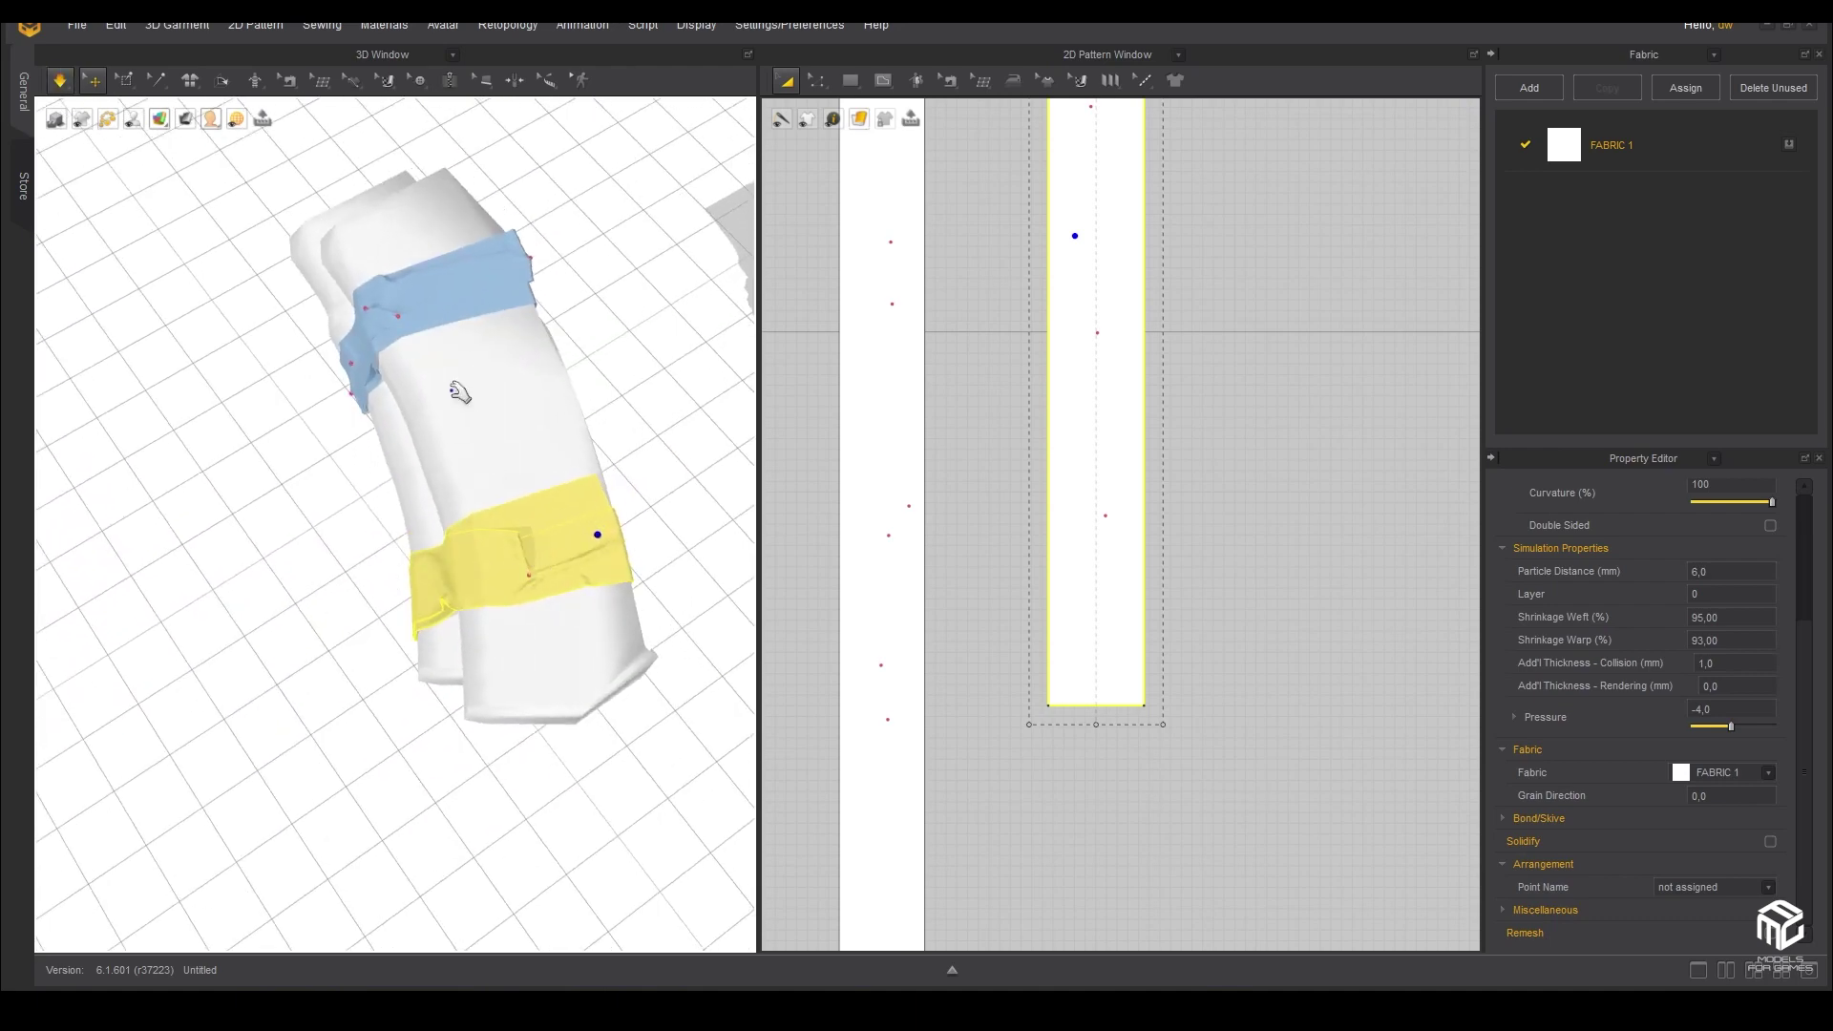
left_click(461, 316)
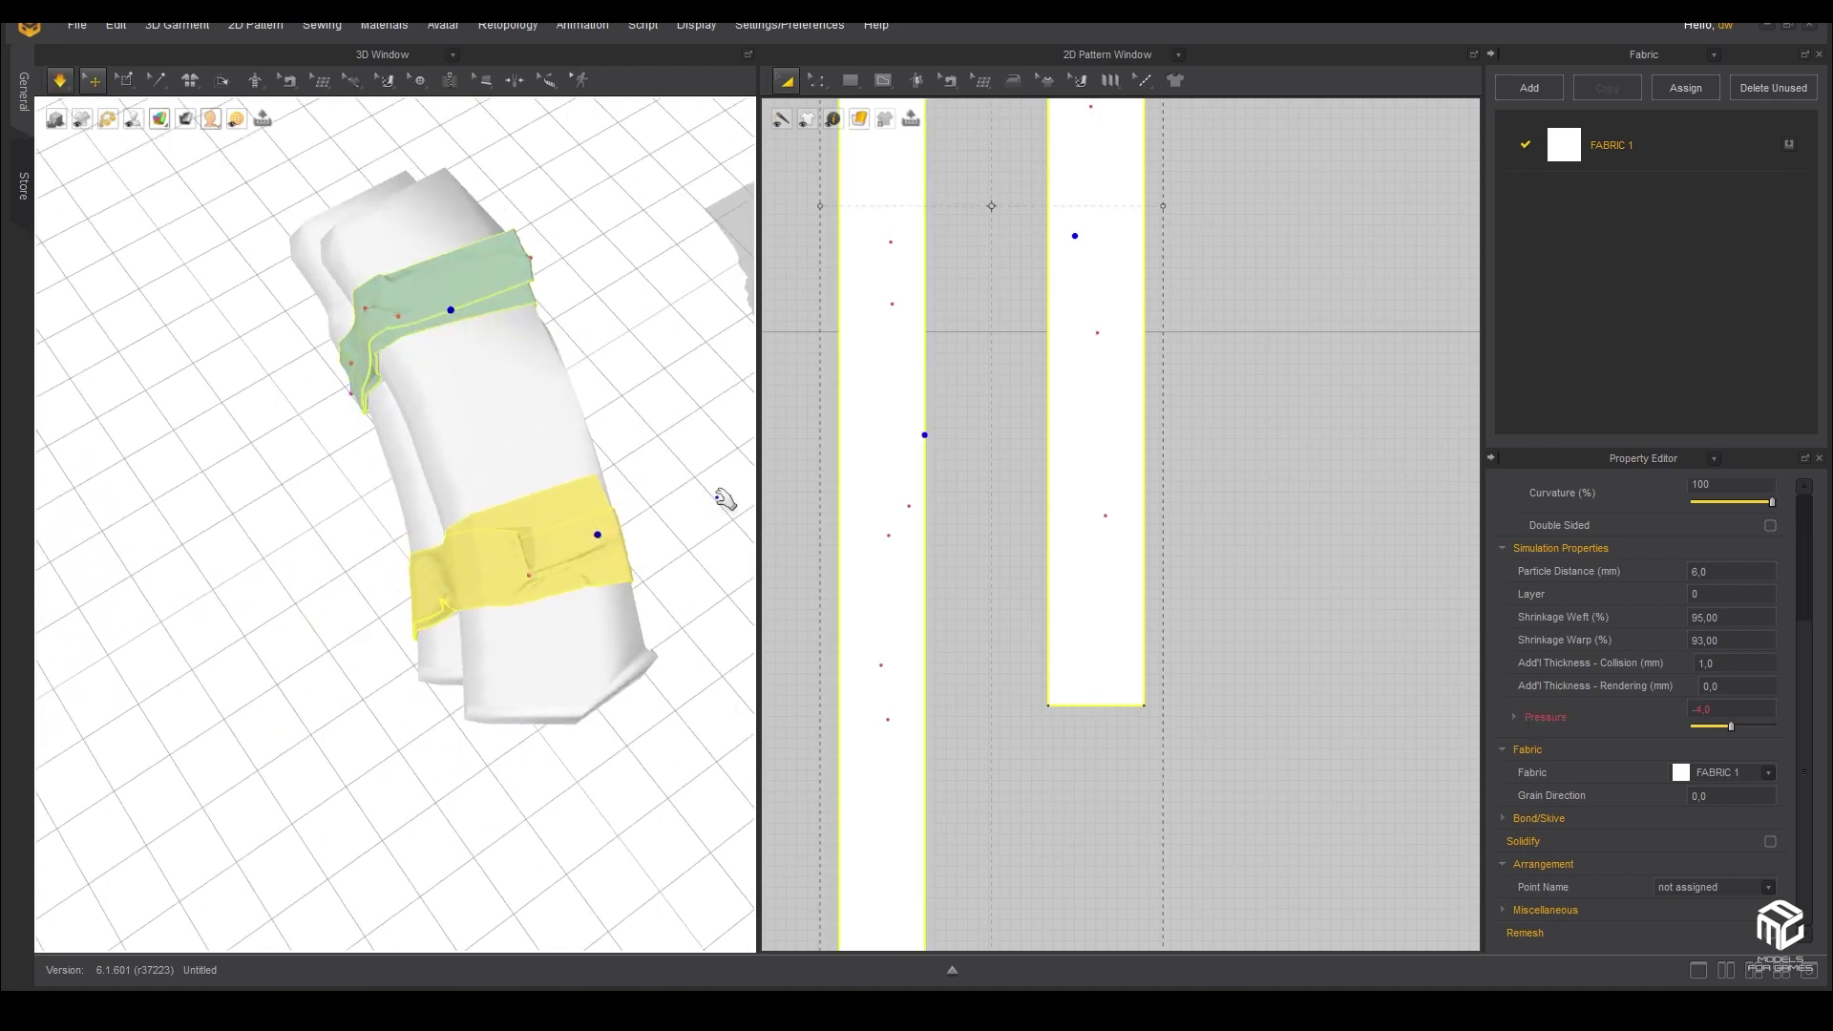